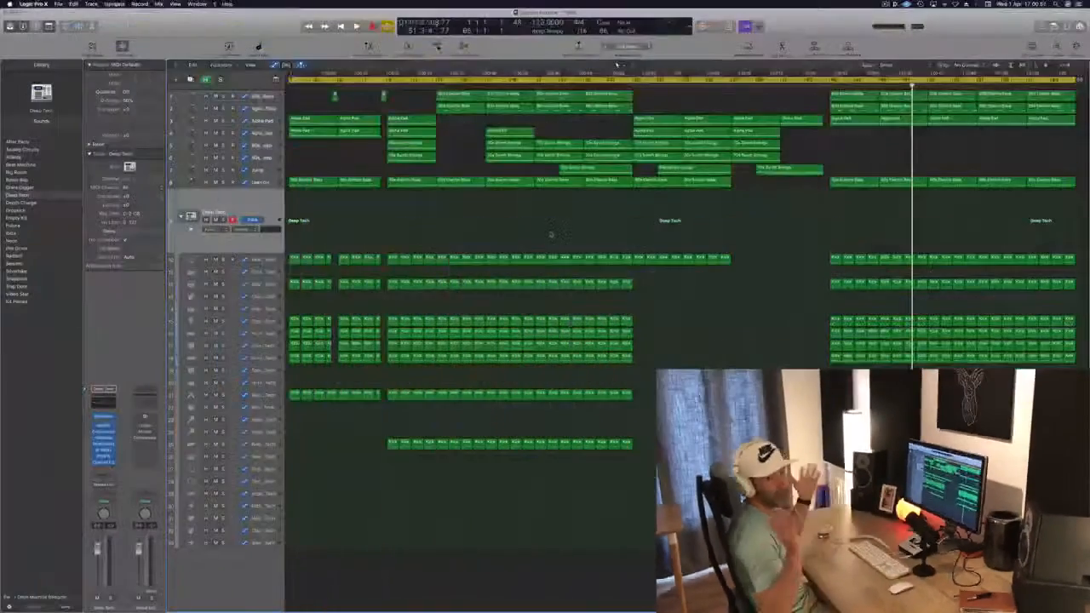
Step: Play the song from the start and step through the synth tracks to audition them
key("Return")
key("space")
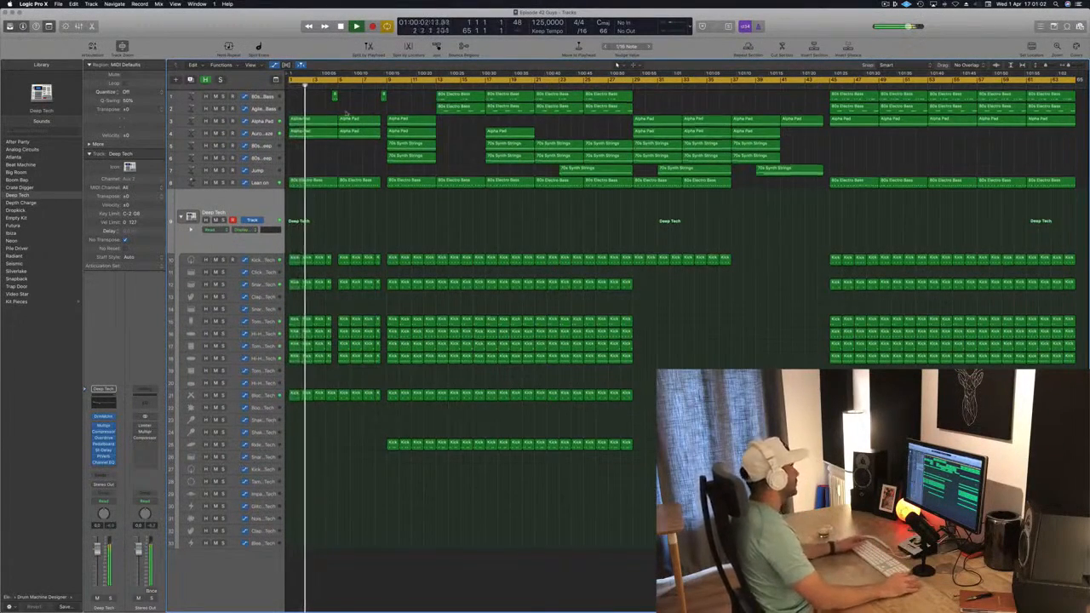
left_click(258, 122)
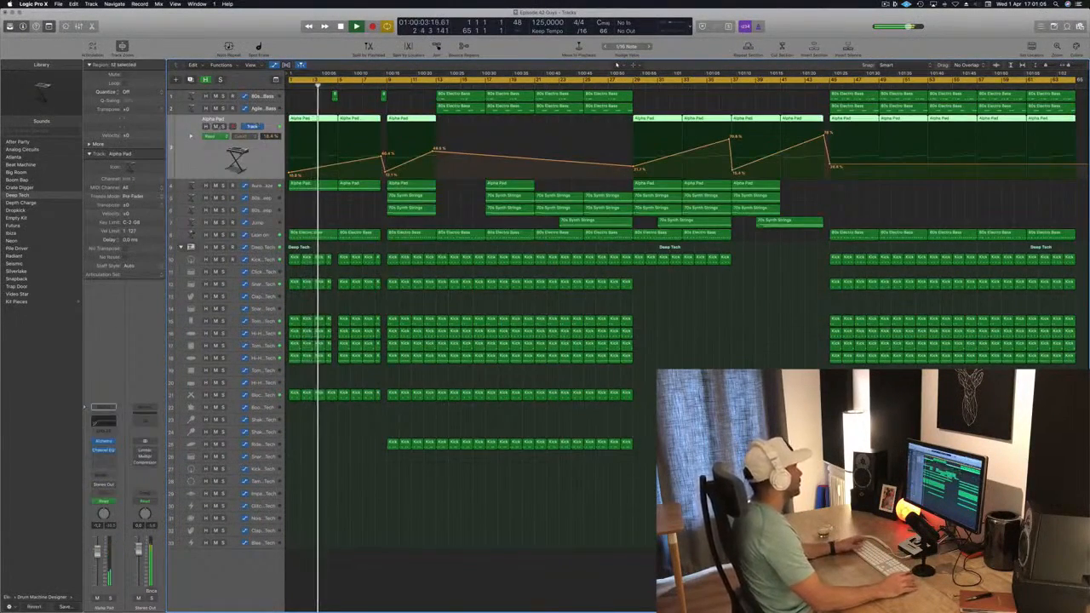
left_click(216, 126)
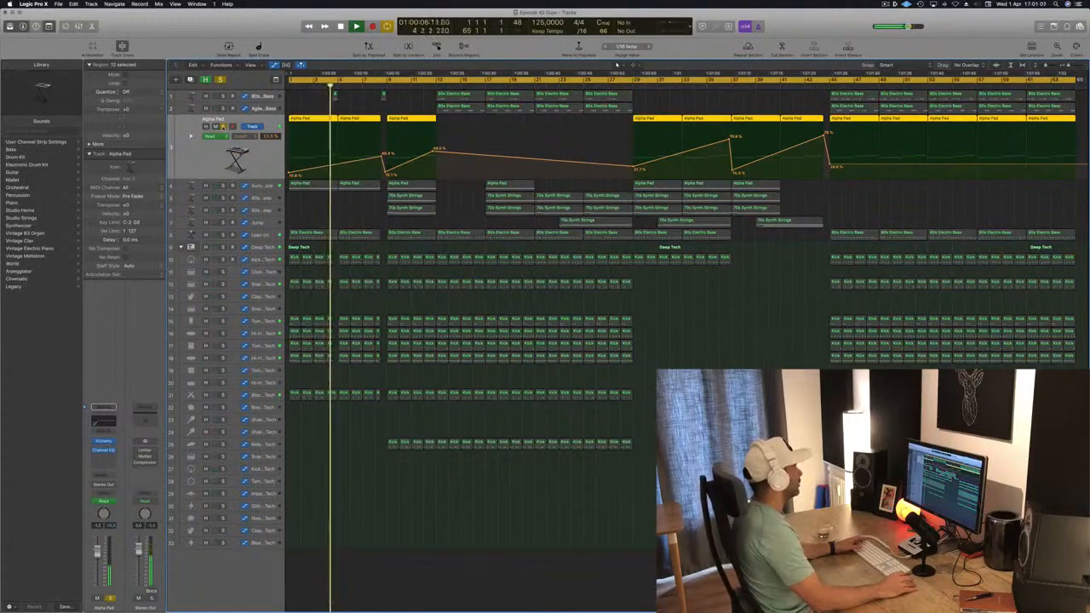
left_click(222, 185)
left_click(222, 185)
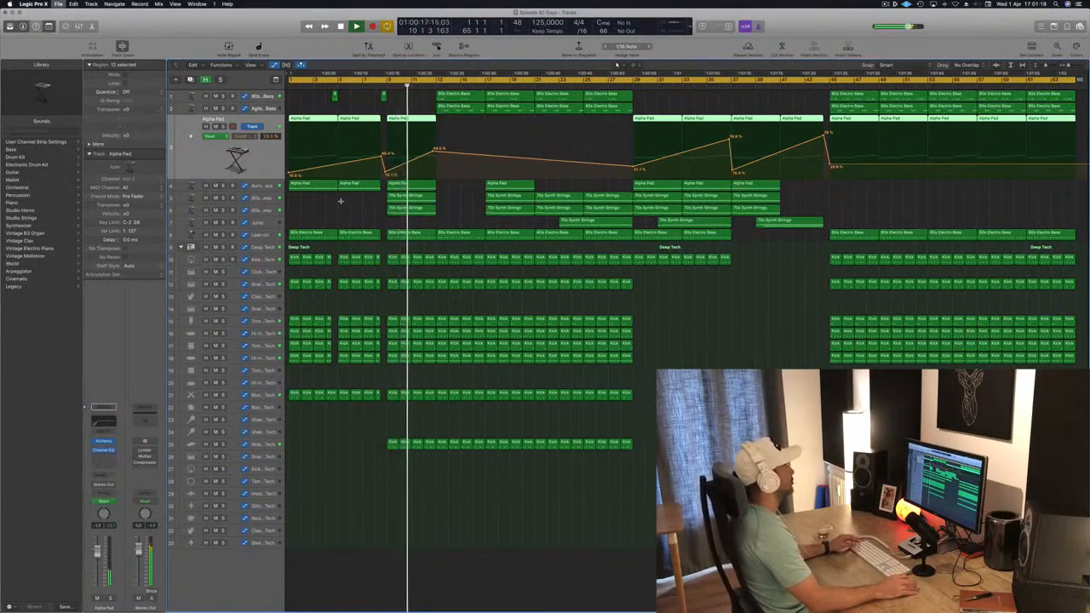
left_click(274, 199)
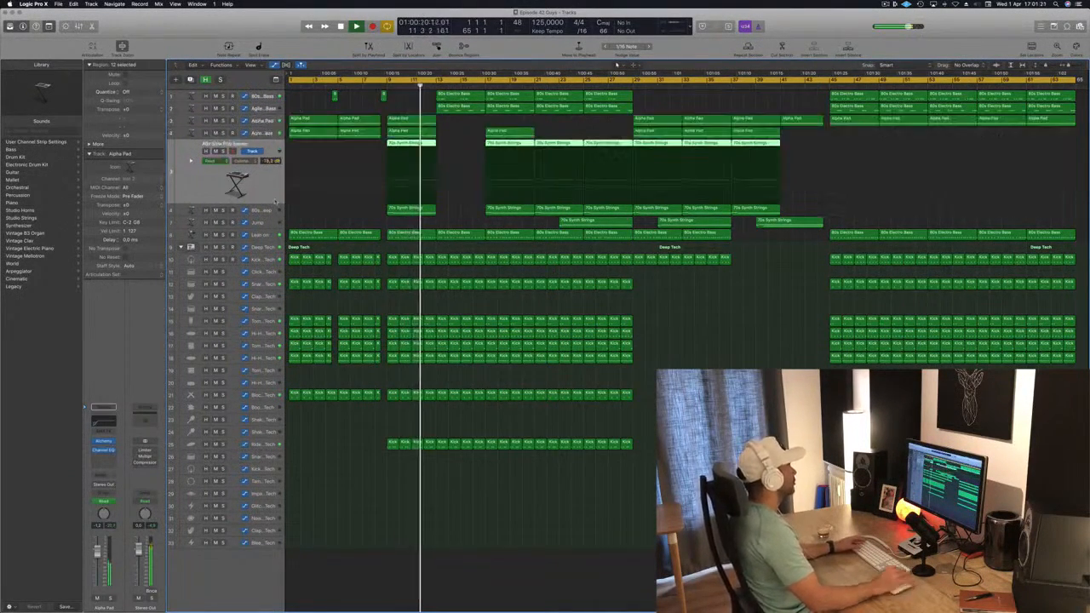
key("Down")
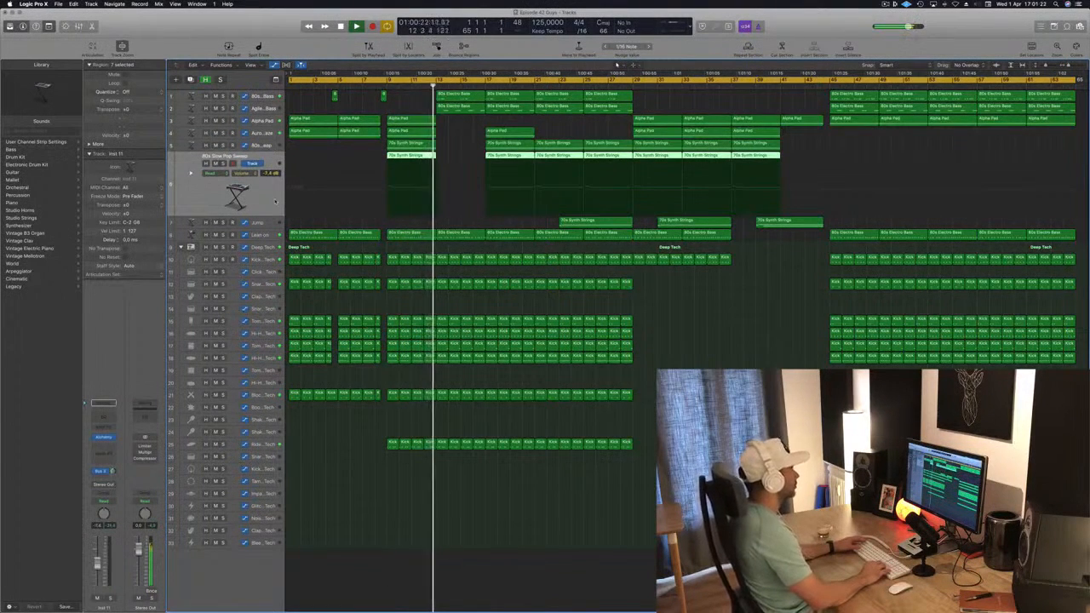
key("Up")
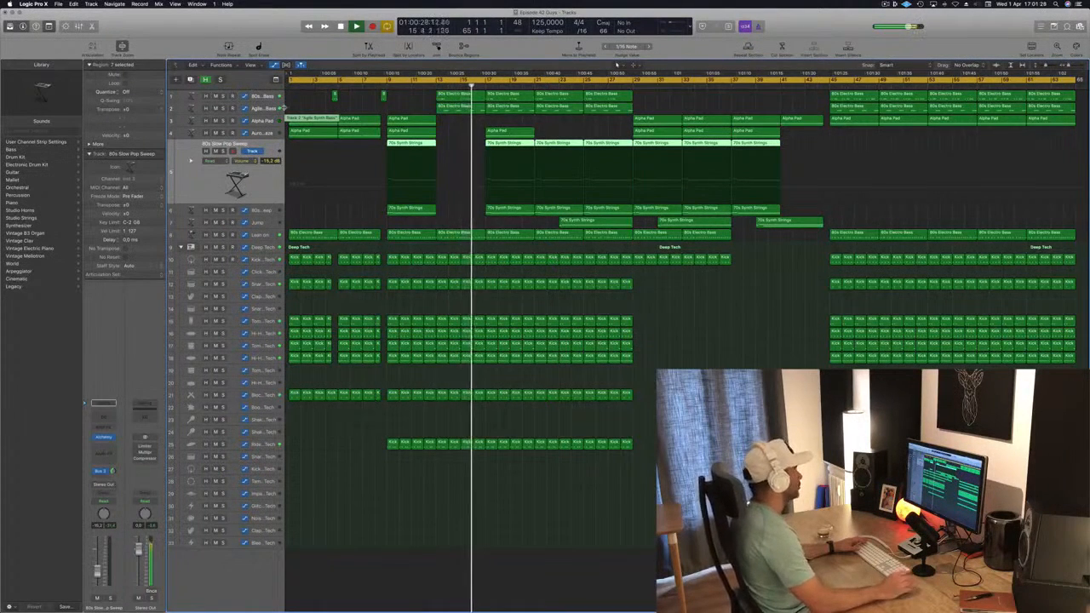
left_click(417, 101)
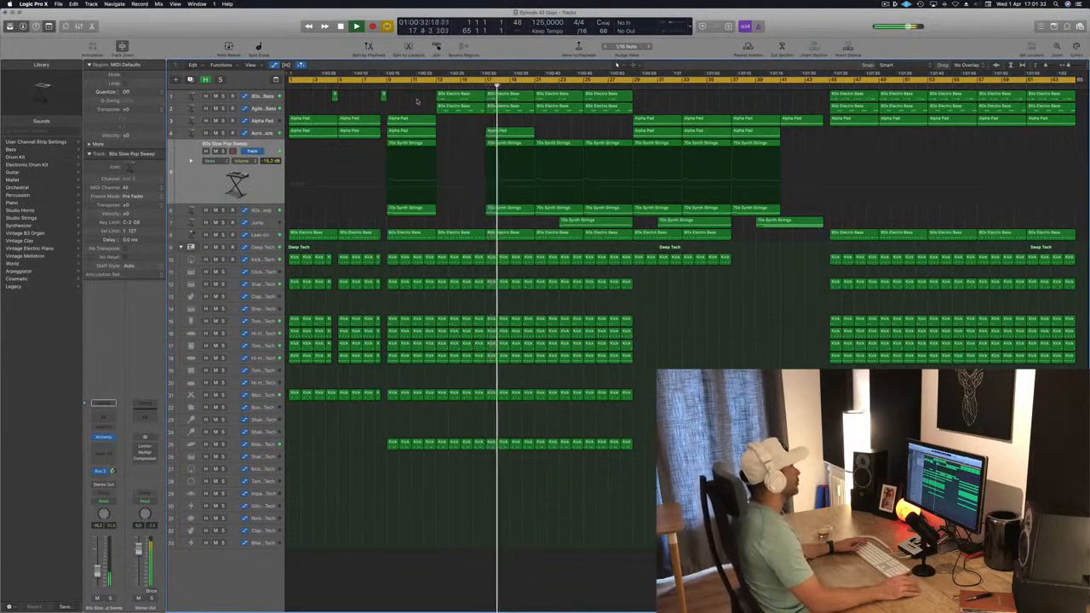
Step: Solo and unsolo the Lean on and Jump tracks while listening, then return to the start
left_click(258, 235)
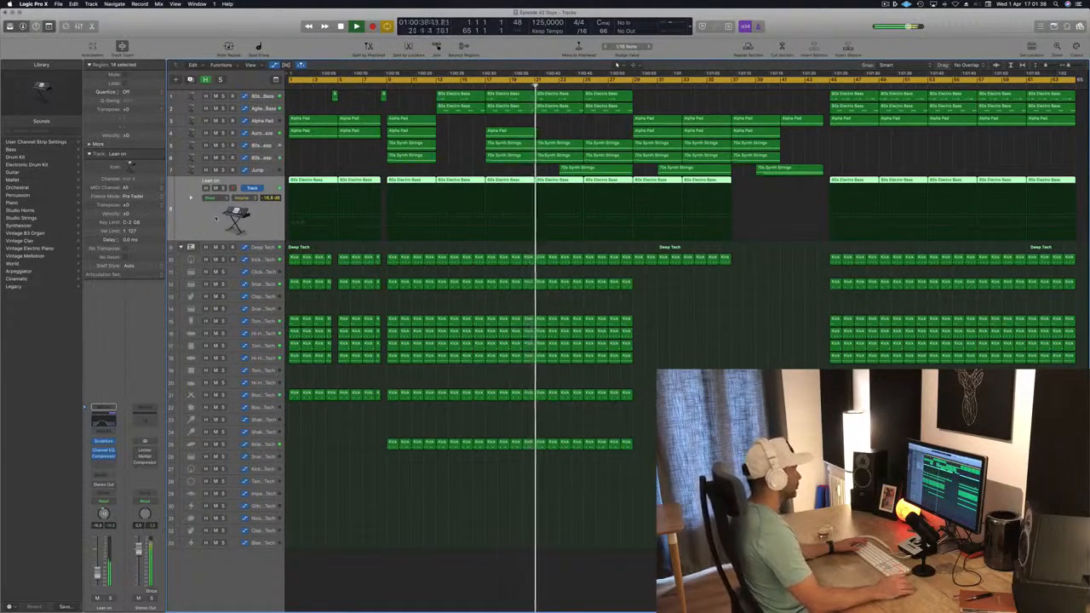
key("s")
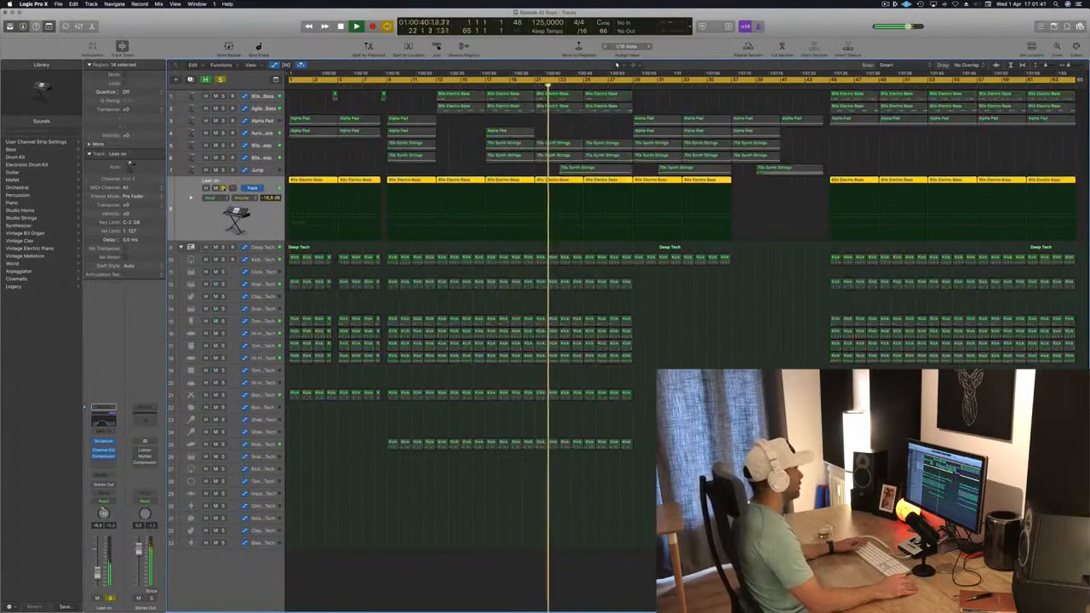
key("s")
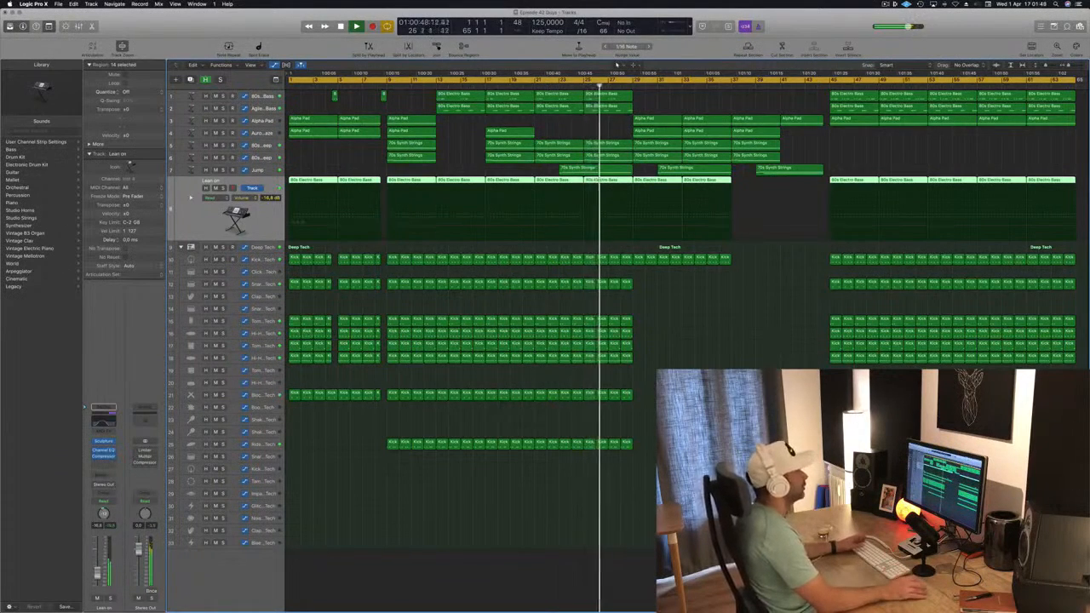
left_click(366, 302)
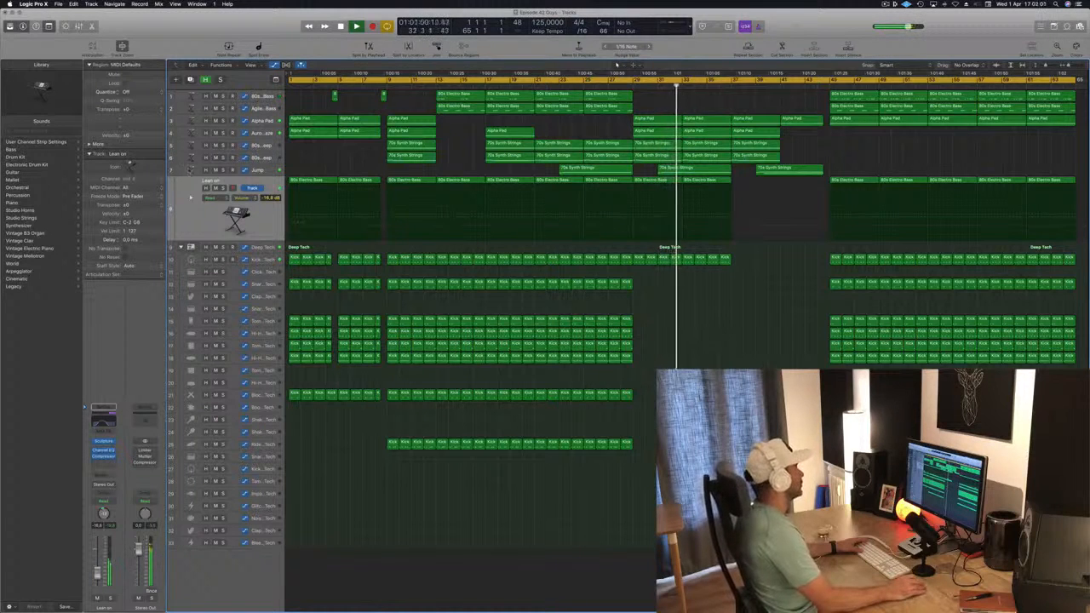
left_click(223, 171)
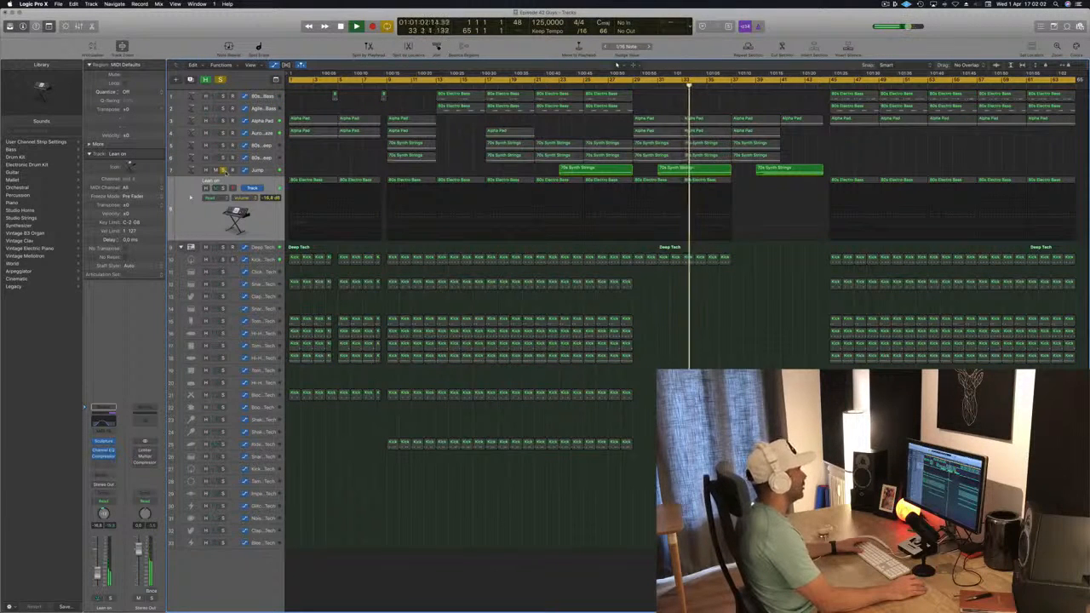
left_click(223, 170)
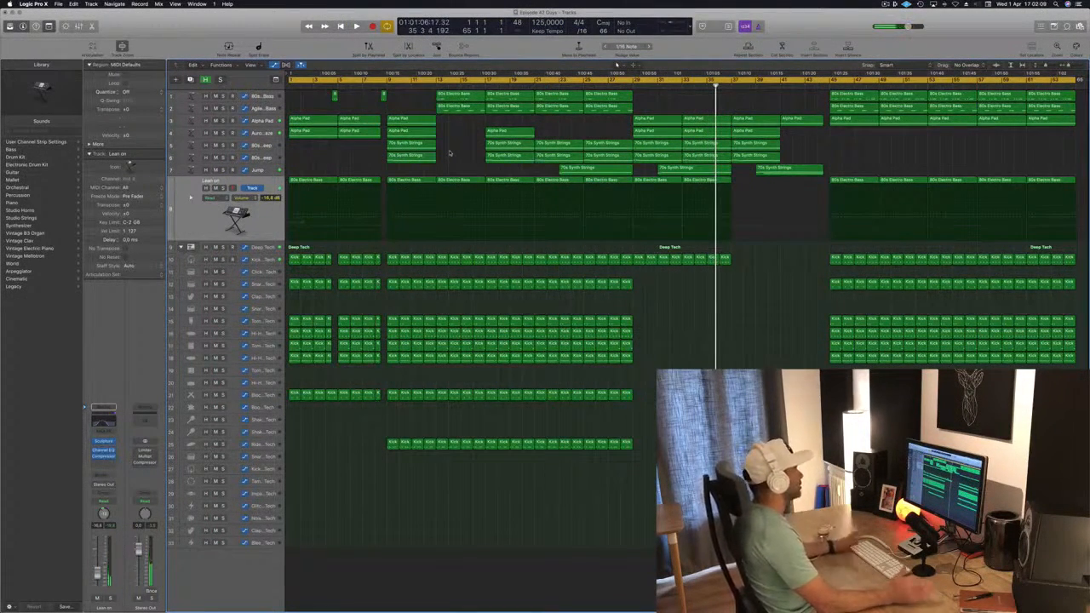
key("Return")
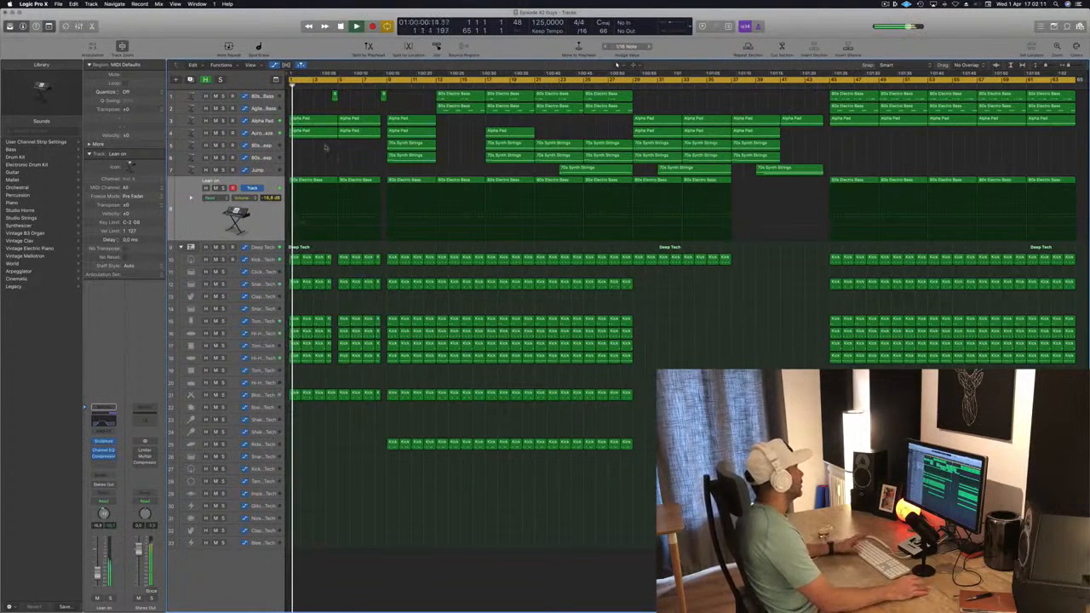
key("Return")
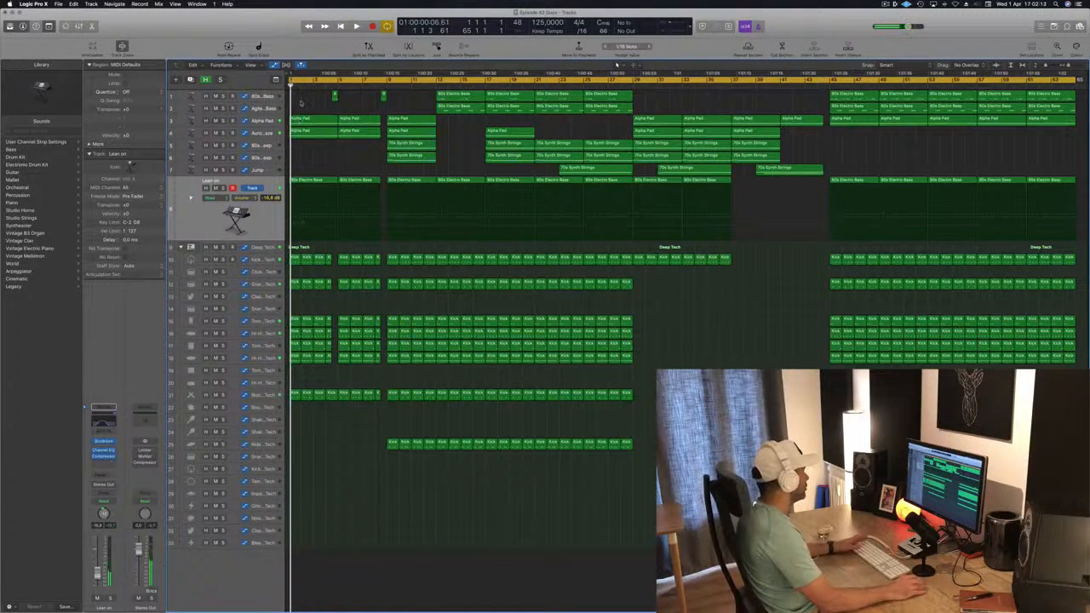
Step: Delete all regions in the opening section before the first 80s Electric Bass regions
left_click_drag(296, 124, 383, 421)
key("Delete")
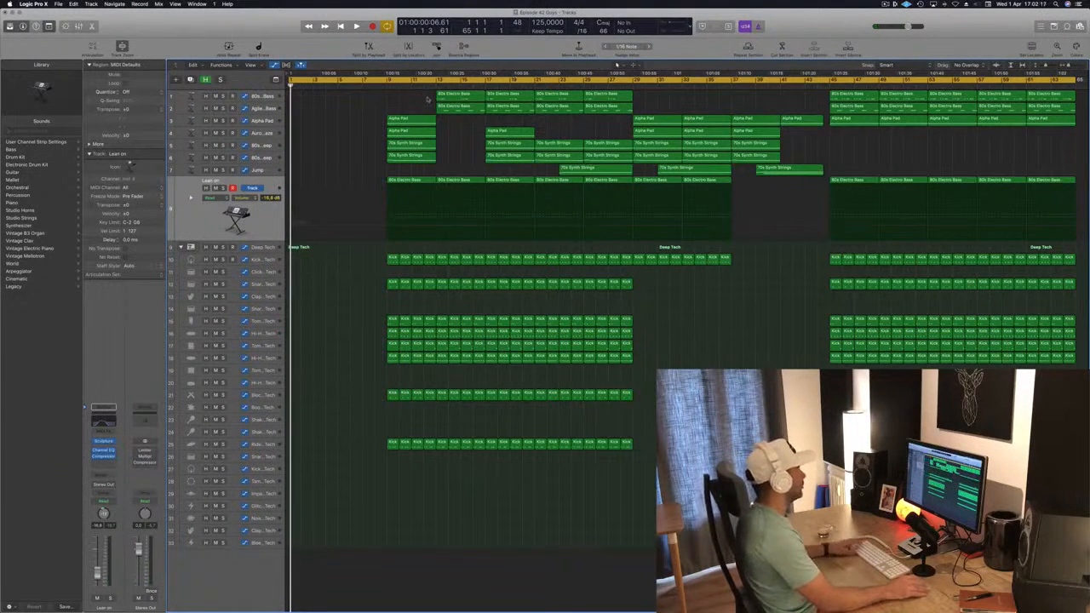
Step: Duplicate the first pair of 80s Electric Bass regions one slot earlier on the top two tracks
left_click_drag(468, 95, 416, 95)
key("space")
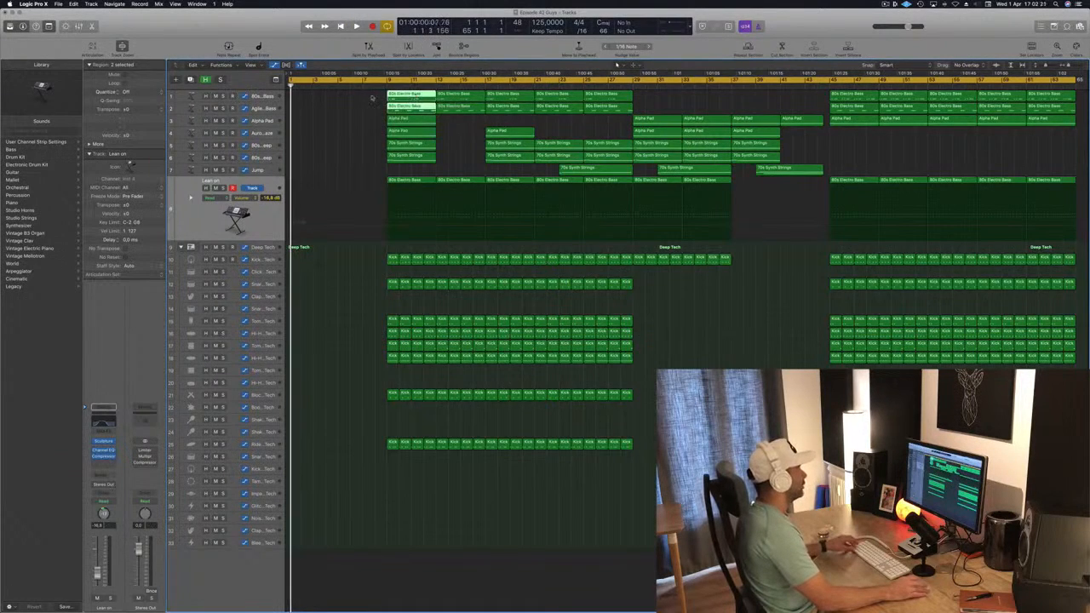
key("super+a")
mouse_move(290, 83)
left_mouse_down()
mouse_move(380, 84)
mouse_move(302, 83)
left_mouse_up()
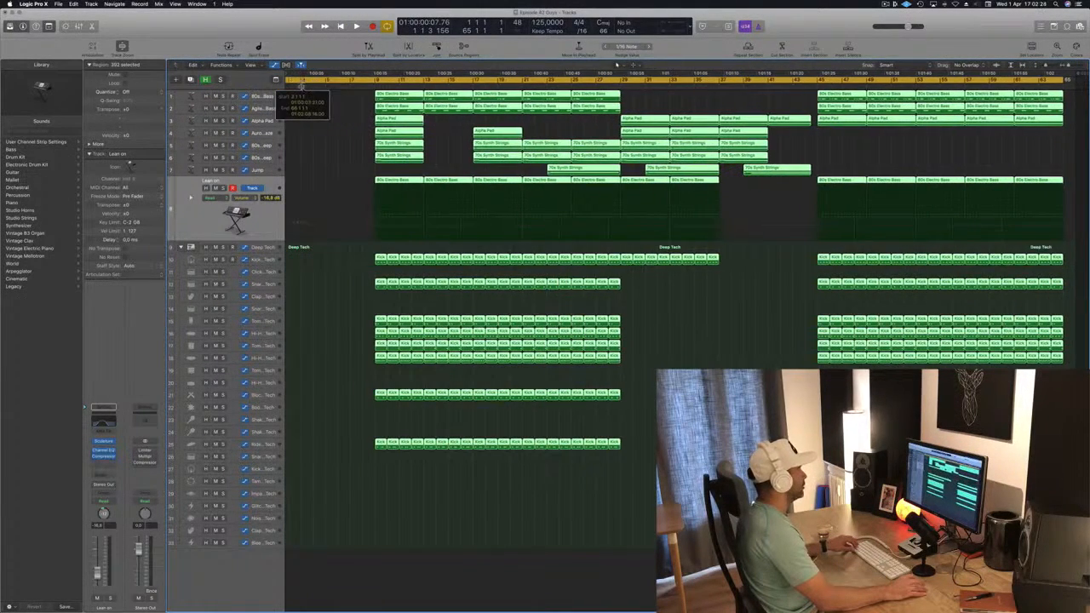
key("super+z")
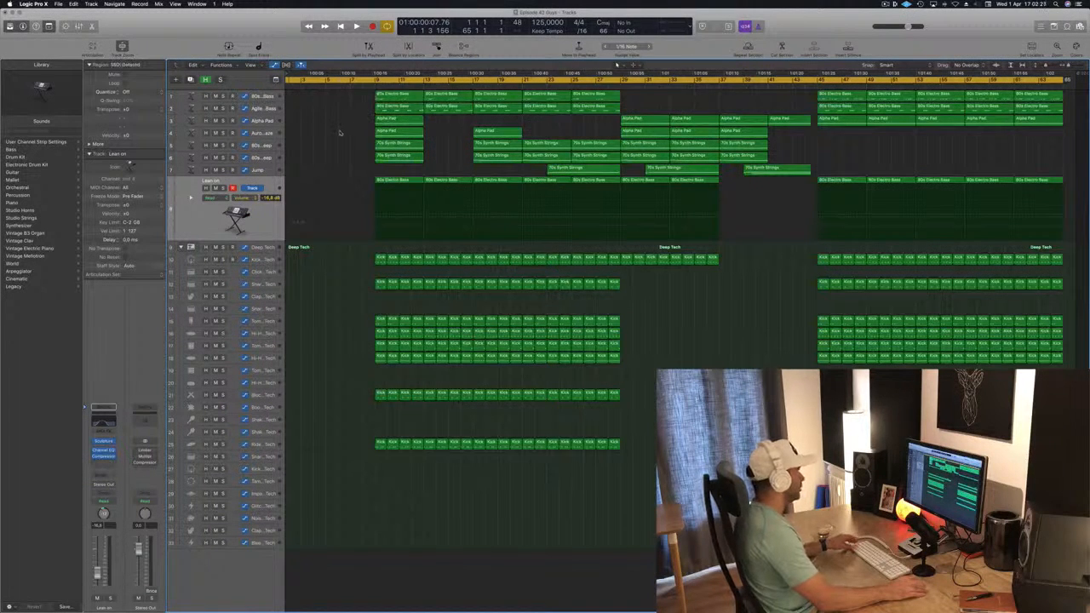
Step: Select all regions and move them eight bars earlier so the song starts at bar 1
scroll(321, 138, "left", 1)
key("super+a")
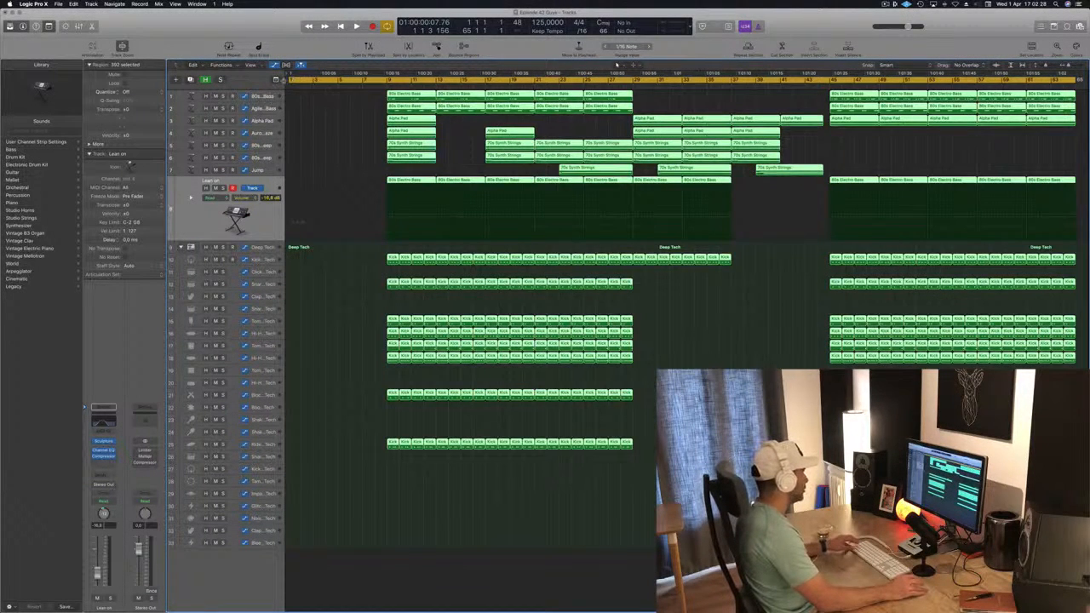
left_click_drag(291, 78, 634, 82)
left_click(638, 81)
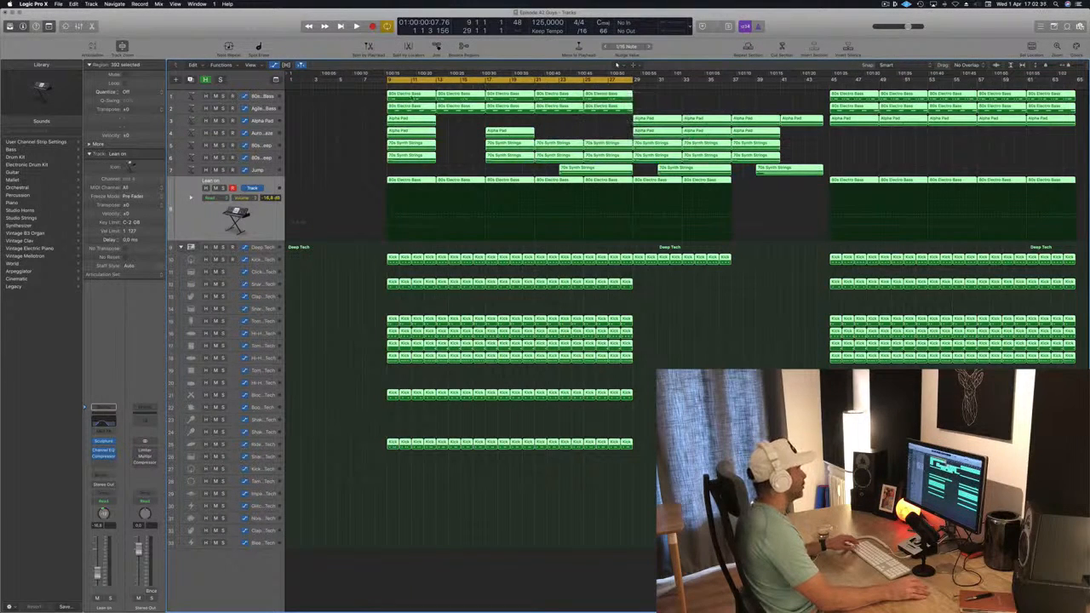
left_click_drag(410, 103, 312, 103)
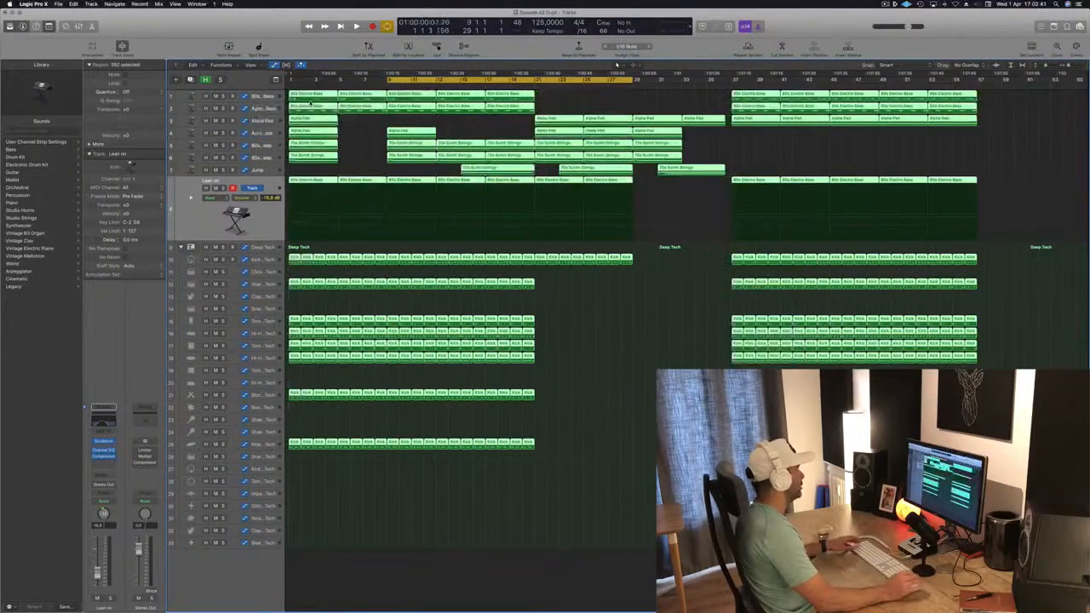
Step: Set the cycle range to bars 1 to 21 and repeat that section between locators three times
left_click_drag(388, 79, 289, 79)
left_click_drag(634, 79, 536, 79)
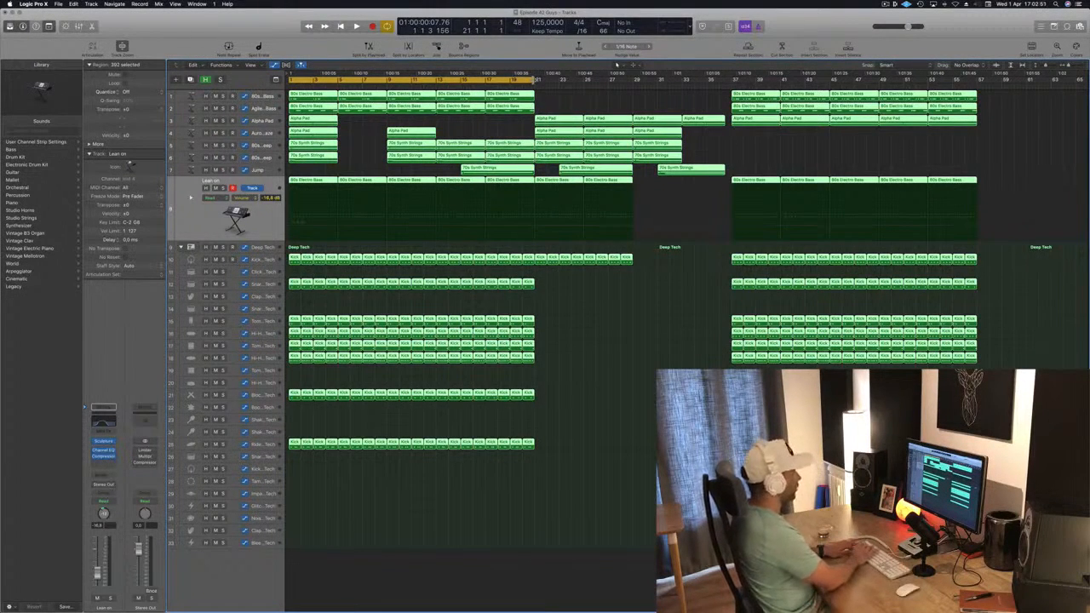
key("ctrl+super+r")
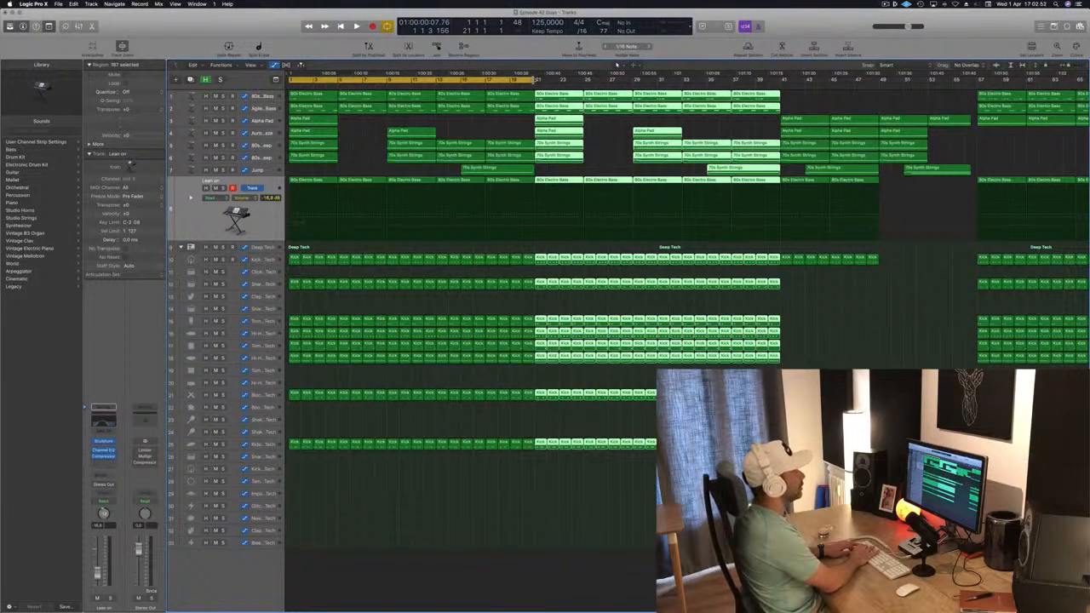
key("ctrl+super+r")
key("ctrl+super+r")
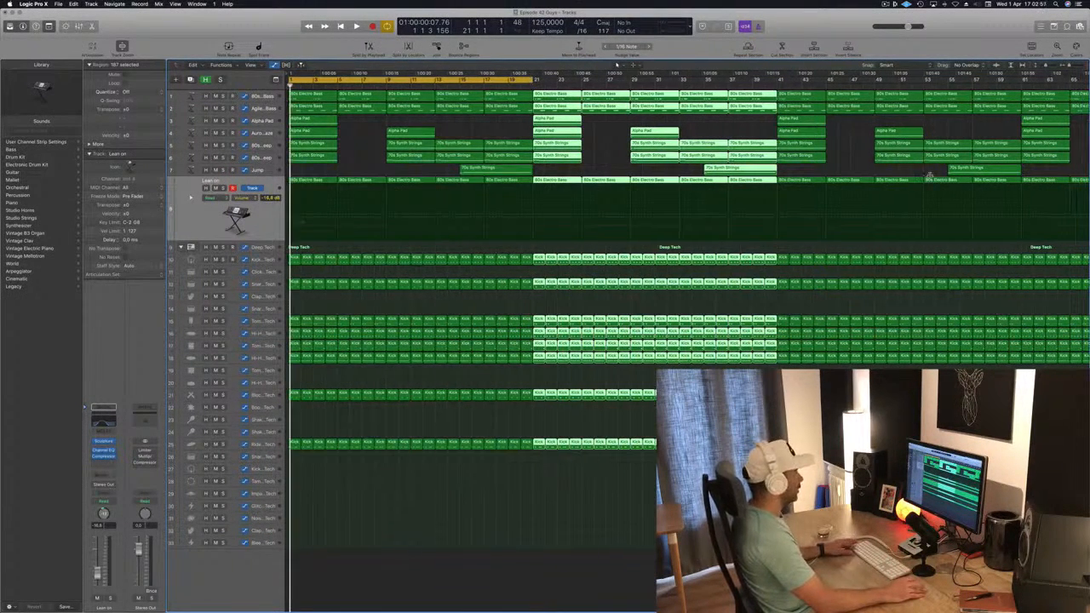
Step: Delete the opening regions on the top three tracks, the two bass tracks and Alpha Pad
key("super+Left")
key("super+Left")
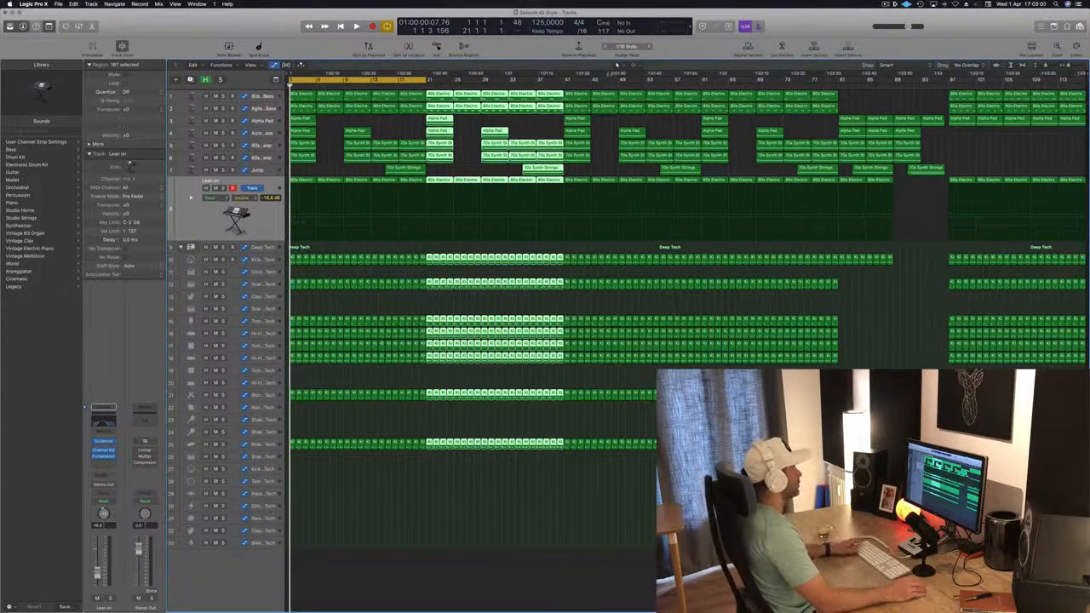
left_click(328, 146)
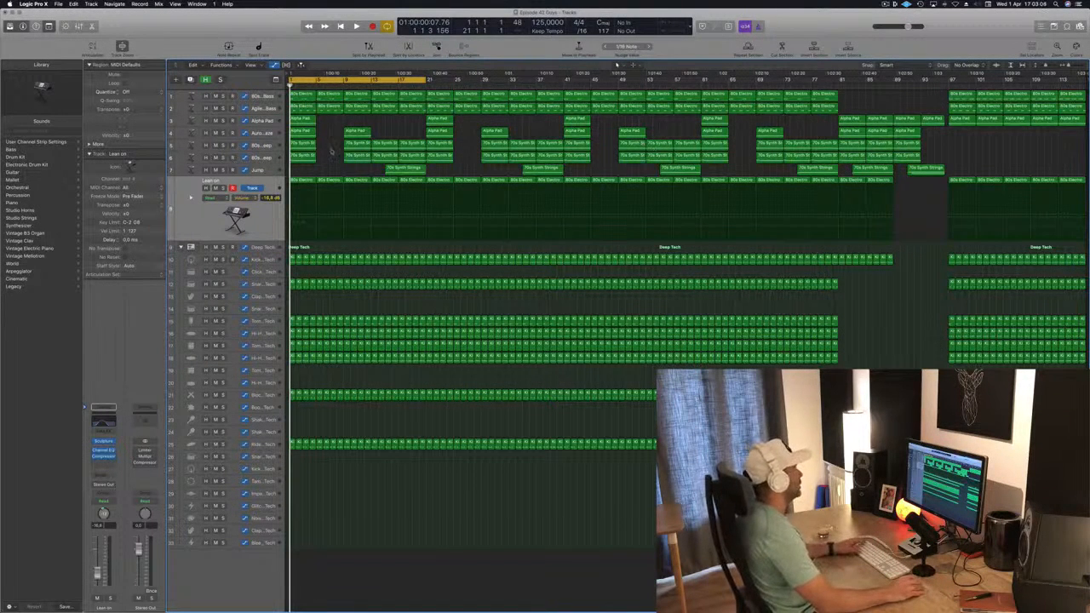
key("space")
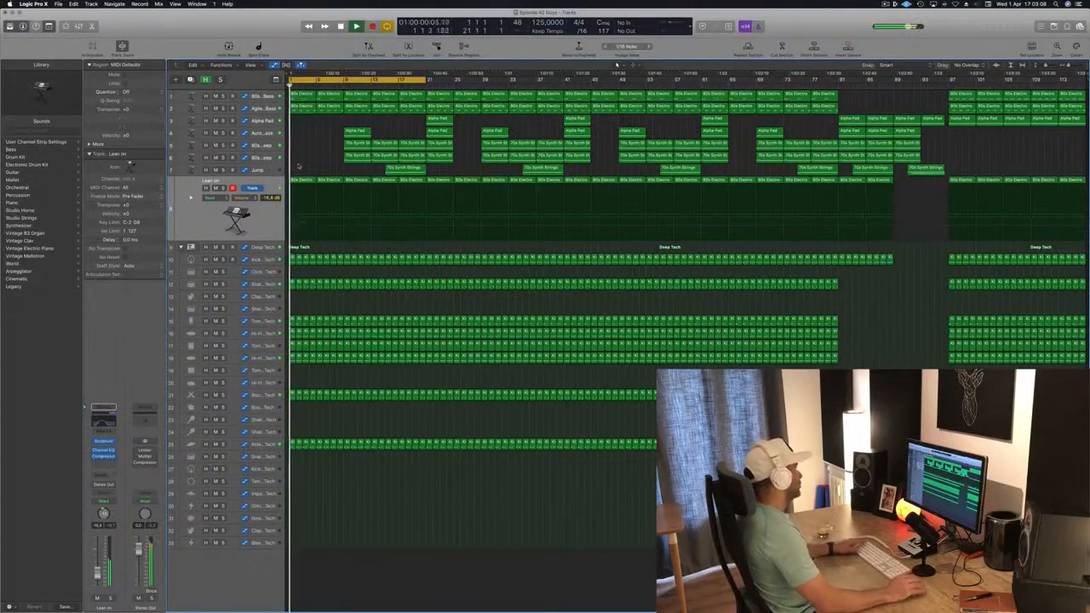
scroll(298, 163, "up", 3)
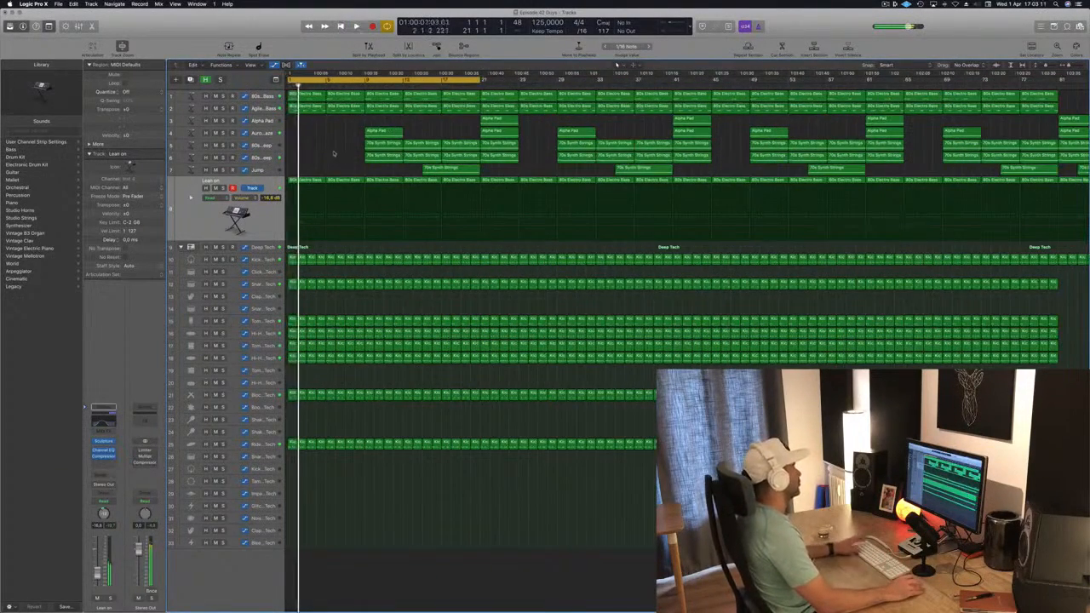
left_click_drag(308, 125, 350, 97)
key("Delete")
key("Return")
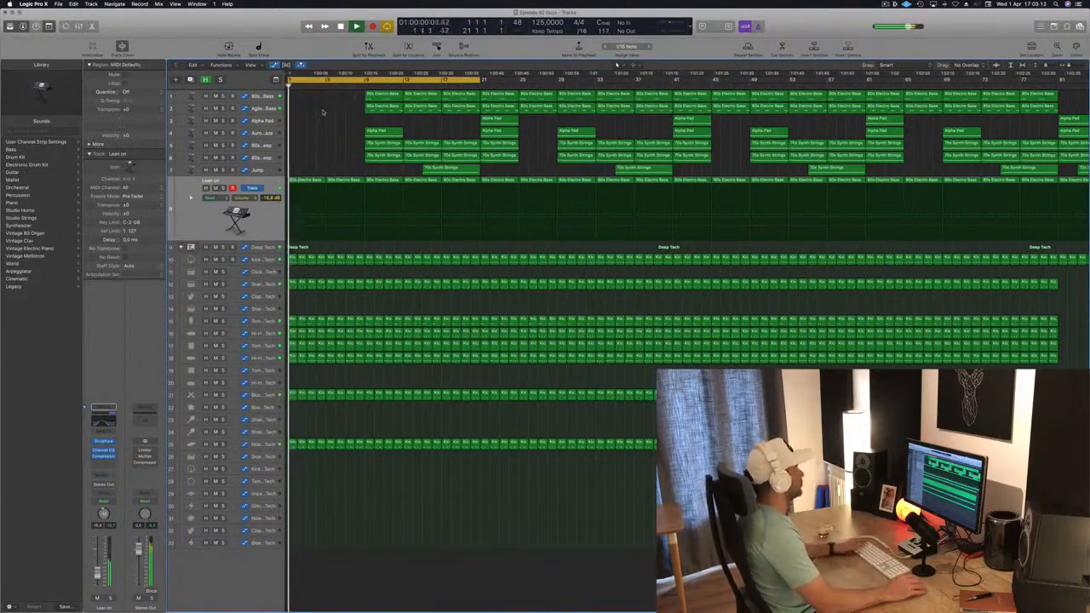
Step: Delete the remaining regions on the top seven synth tracks before bar 21
left_click_drag(333, 101, 467, 168)
key("Delete")
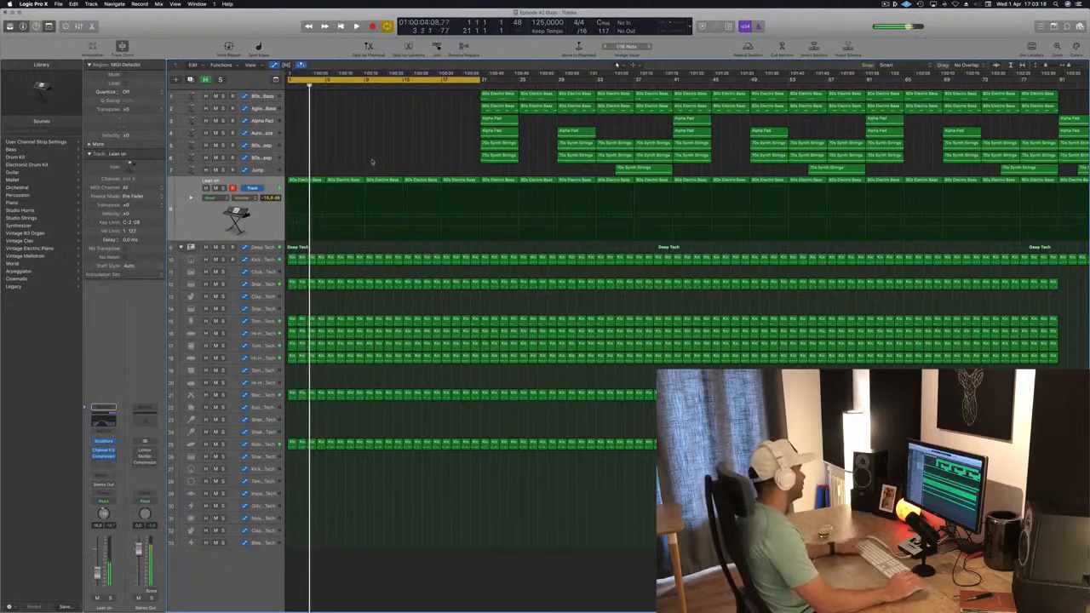
Step: Open the Channel EQ plugin on the Lean on channel strip
scroll(366, 183, "up", 2)
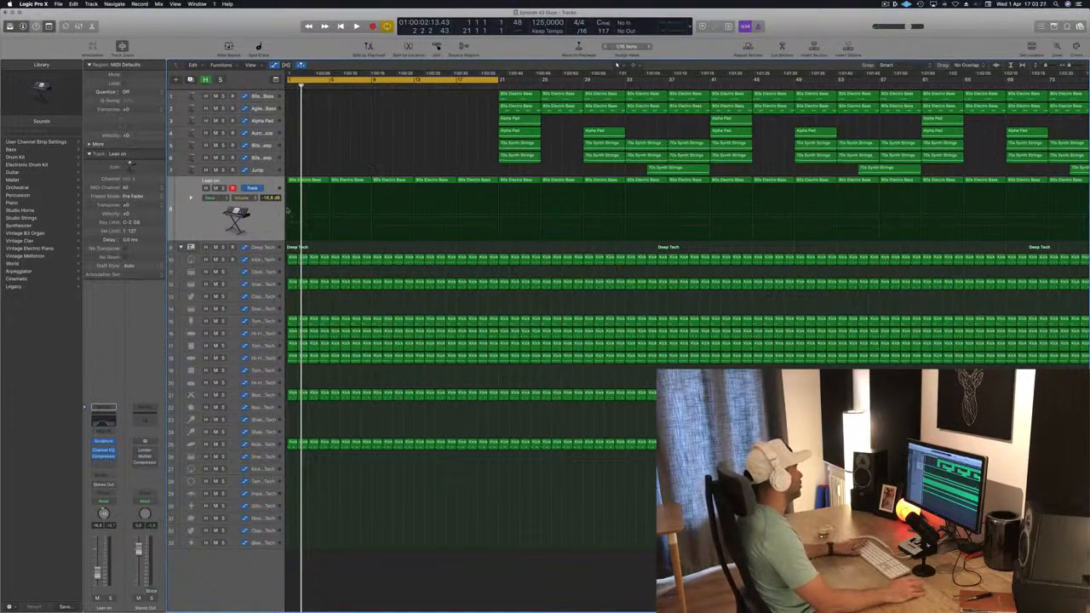
key("space")
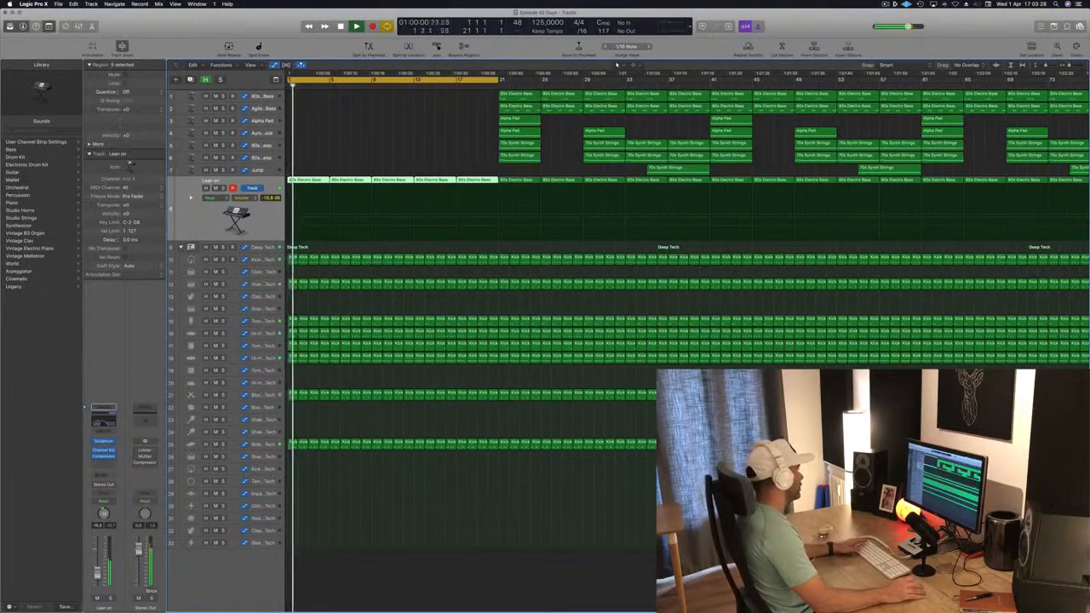
left_click(103, 421)
left_click_drag(430, 30, 778, 239)
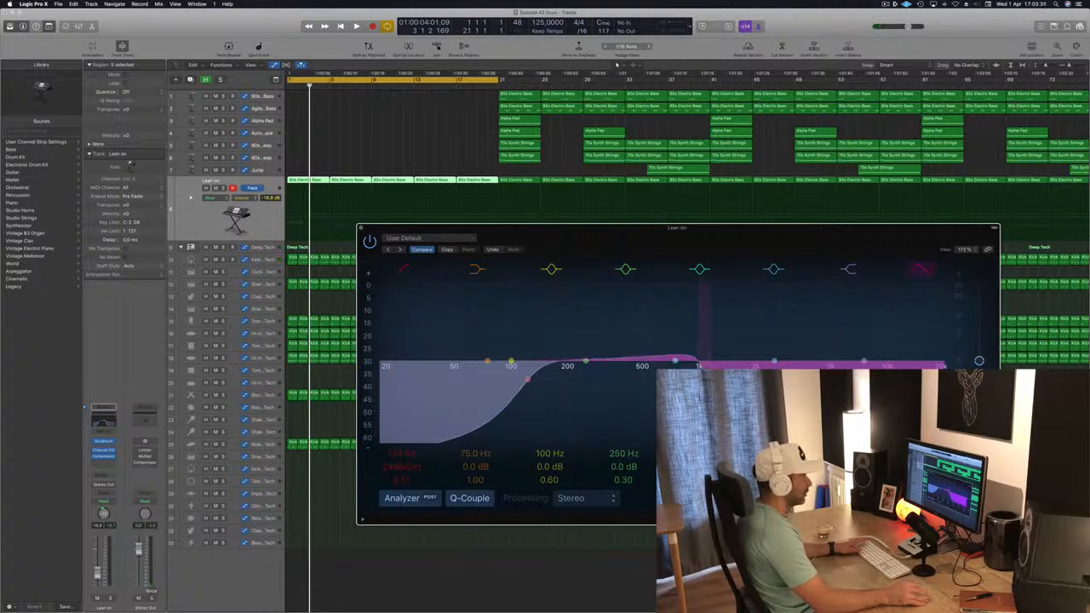
Step: Play the song briefly to audition the Lean on track with its Channel EQ
key("space")
left_click_drag(728, 240, 763, 225)
left_click(182, 222)
key("space")
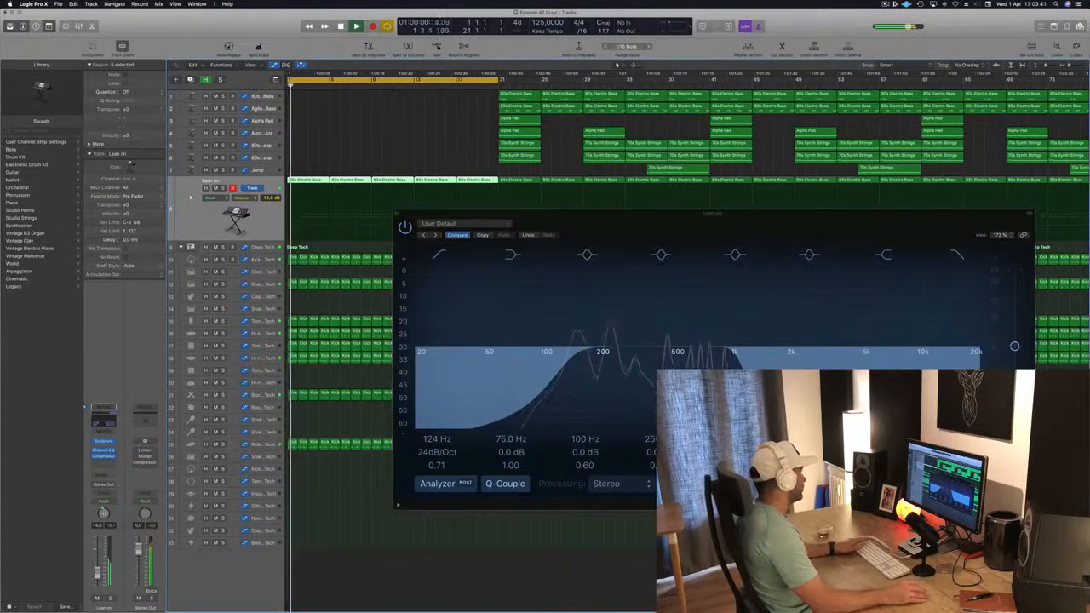
Step: Insert a stereo Compressor on the Lean on channel after the Channel EQ
left_click(106, 463)
mouse_move(120, 494)
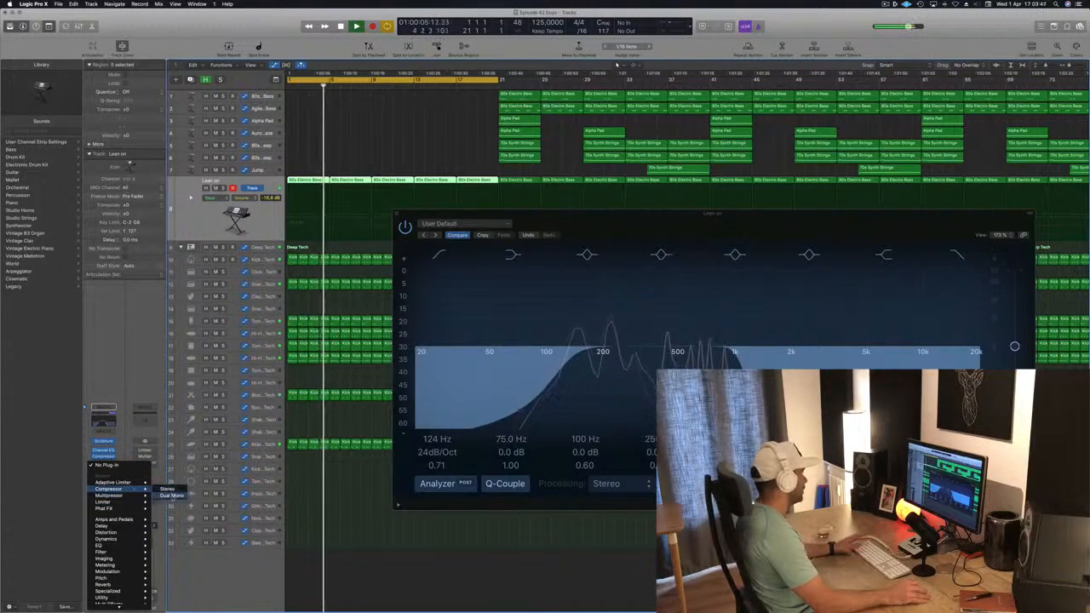
left_click(343, 214)
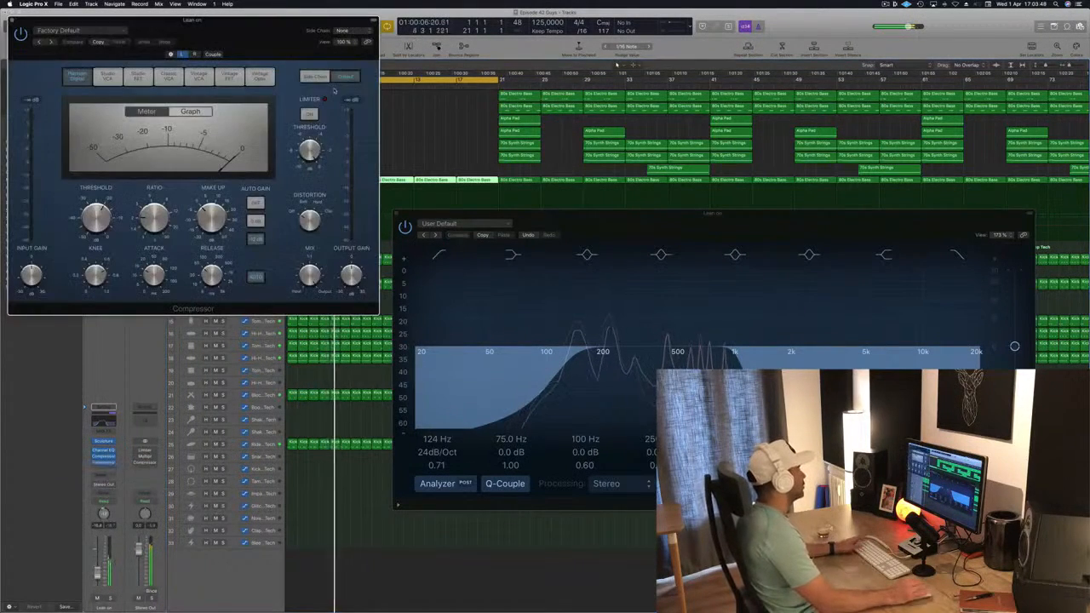
Step: Set the compressor's side chain input to Bus 8 and close the compressor window
left_click_drag(268, 32, 541, 99)
left_click(625, 102)
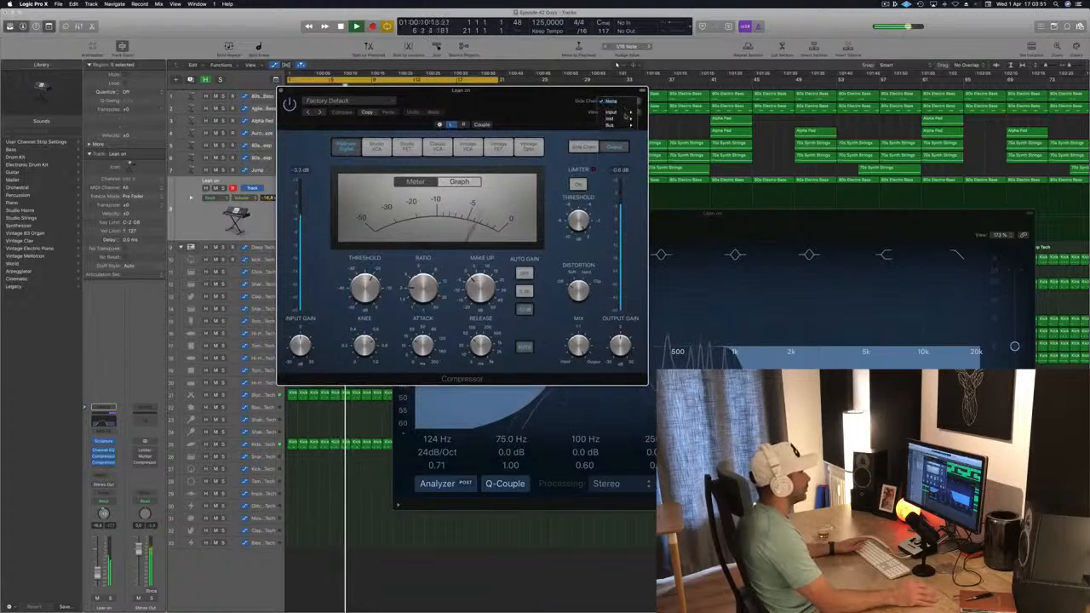
mouse_move(627, 126)
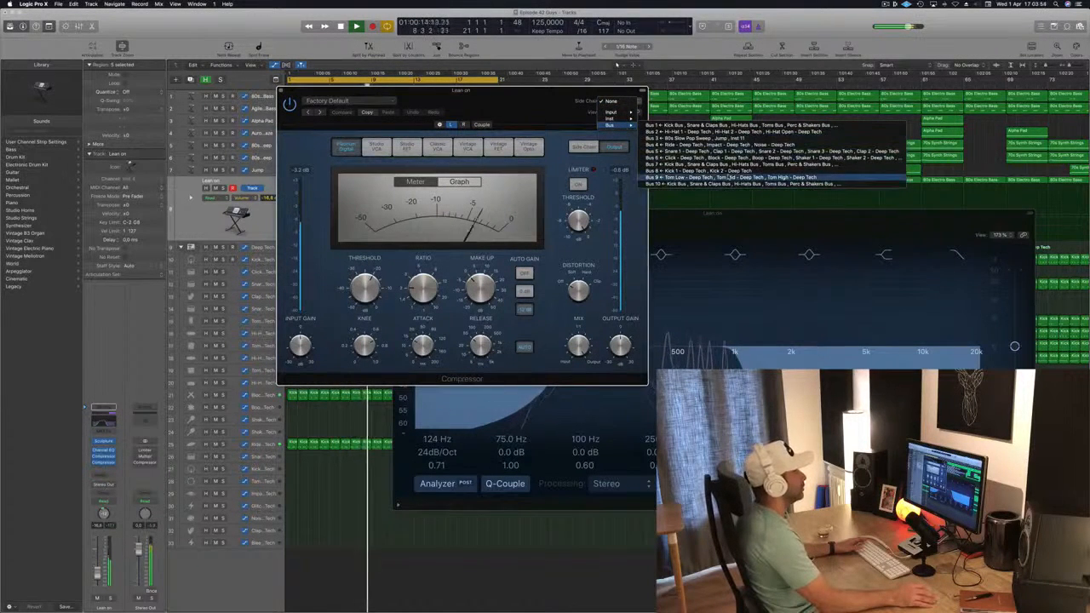
left_click(673, 170)
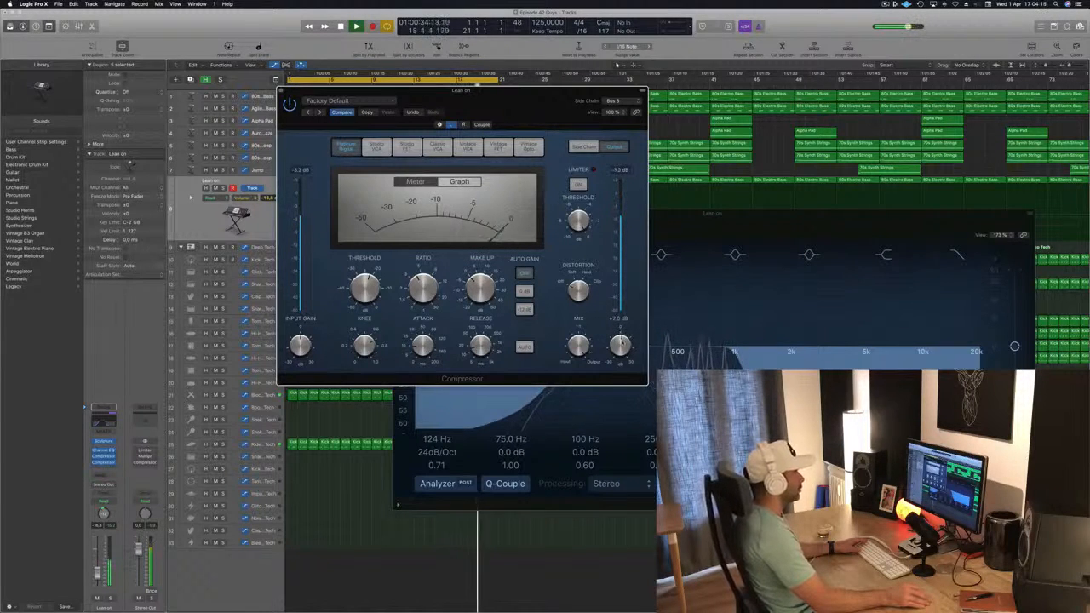
left_click_drag(530, 108, 678, 147)
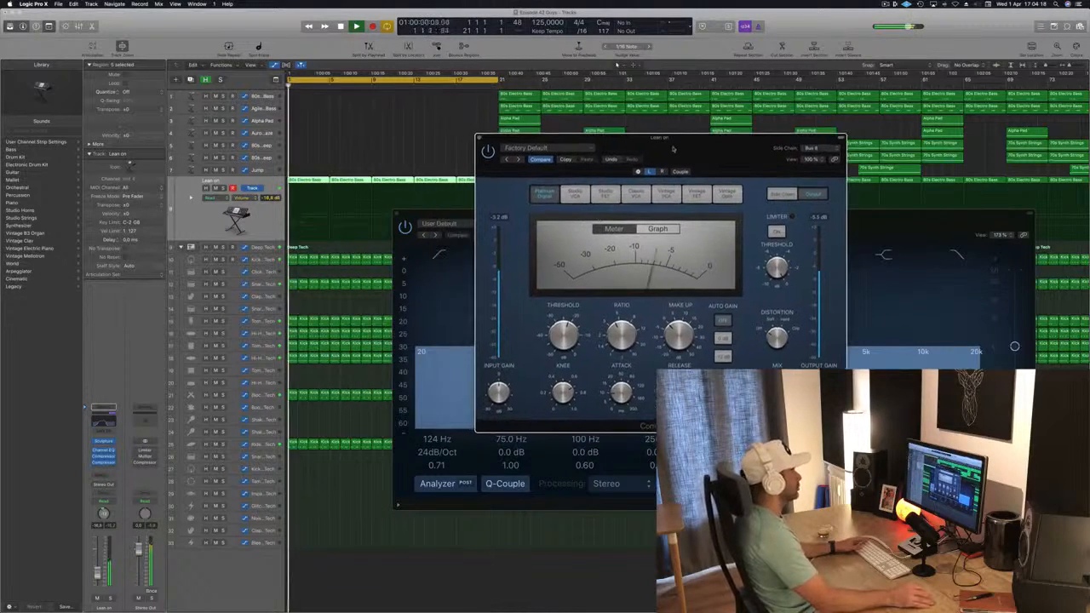
left_click(478, 137)
left_click_drag(545, 214, 618, 125)
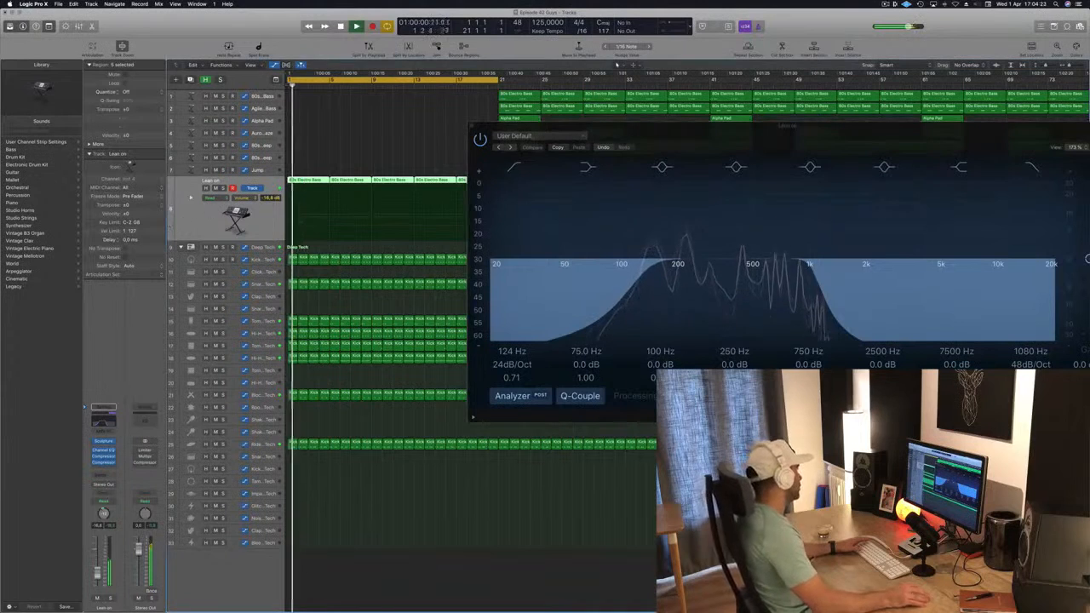
Step: Add a send from the Lean on channel to Bus 11
left_click(103, 477)
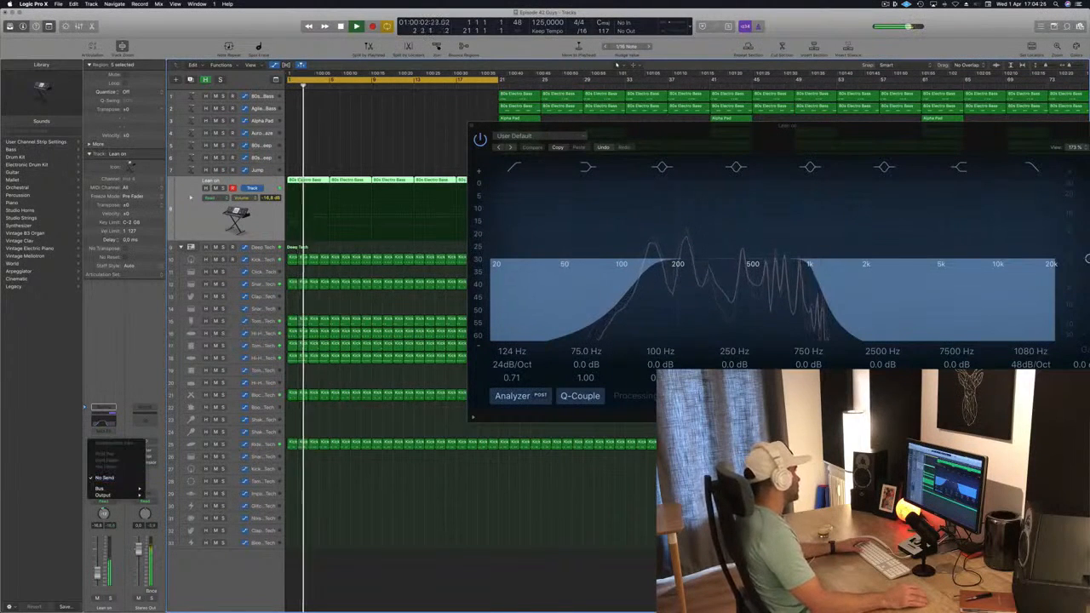
left_click(103, 476)
left_click(101, 476)
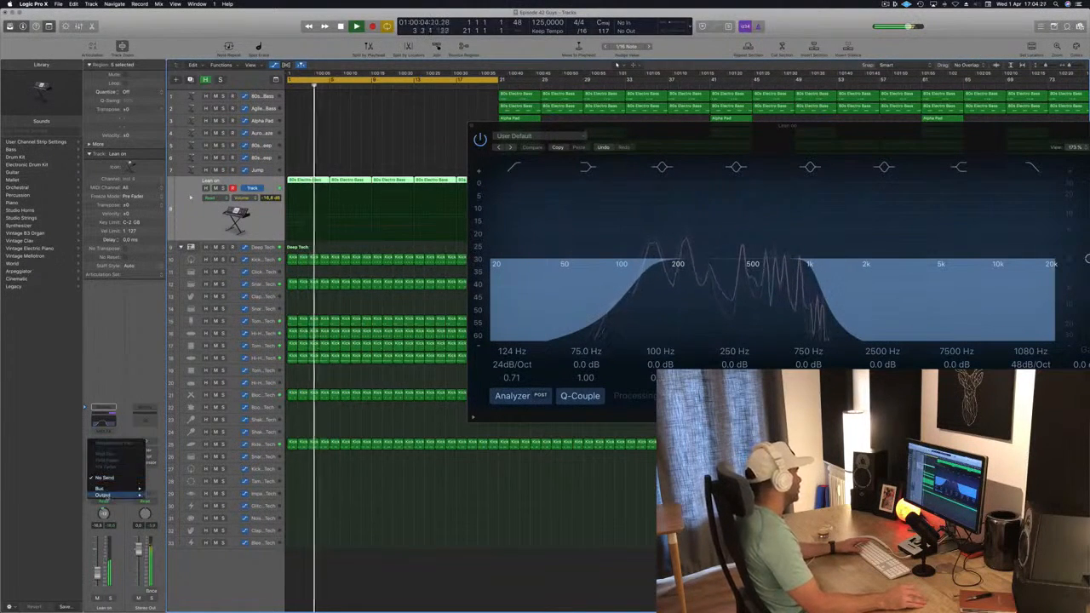
mouse_move(107, 488)
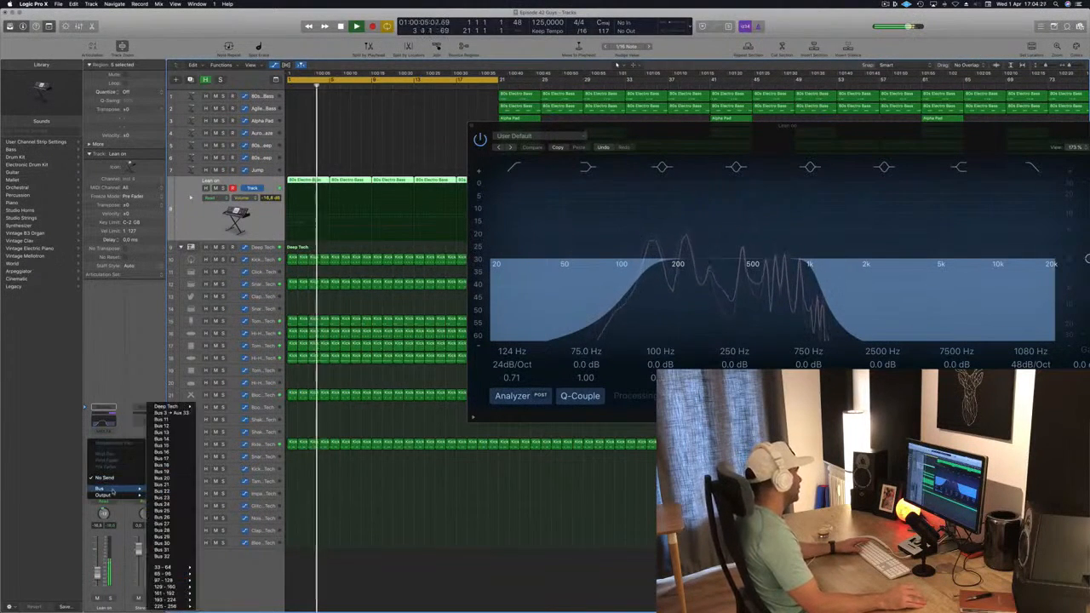
left_click(162, 419)
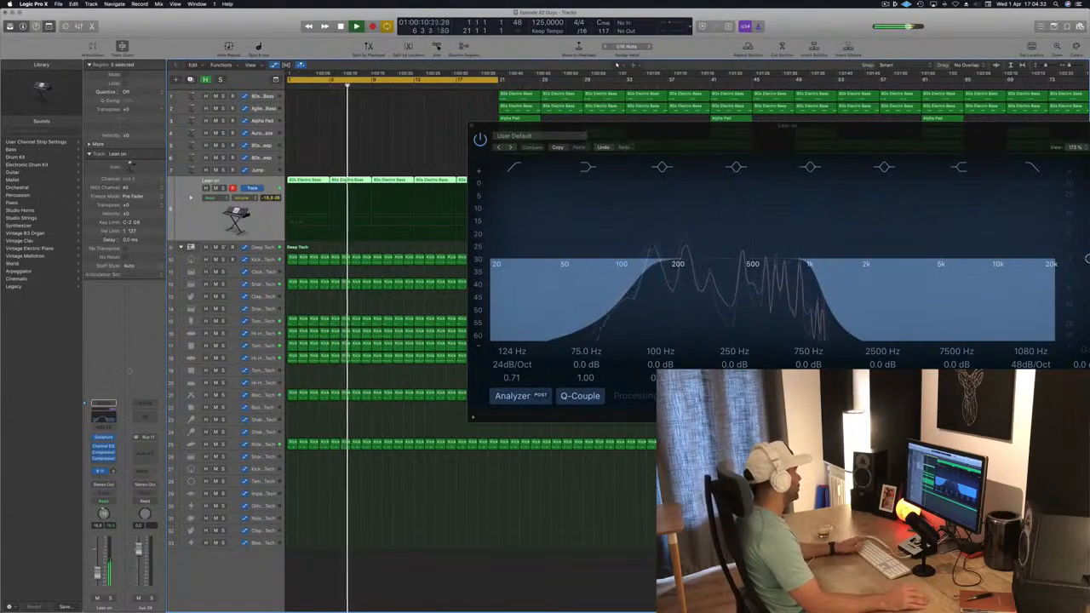
left_click(100, 472)
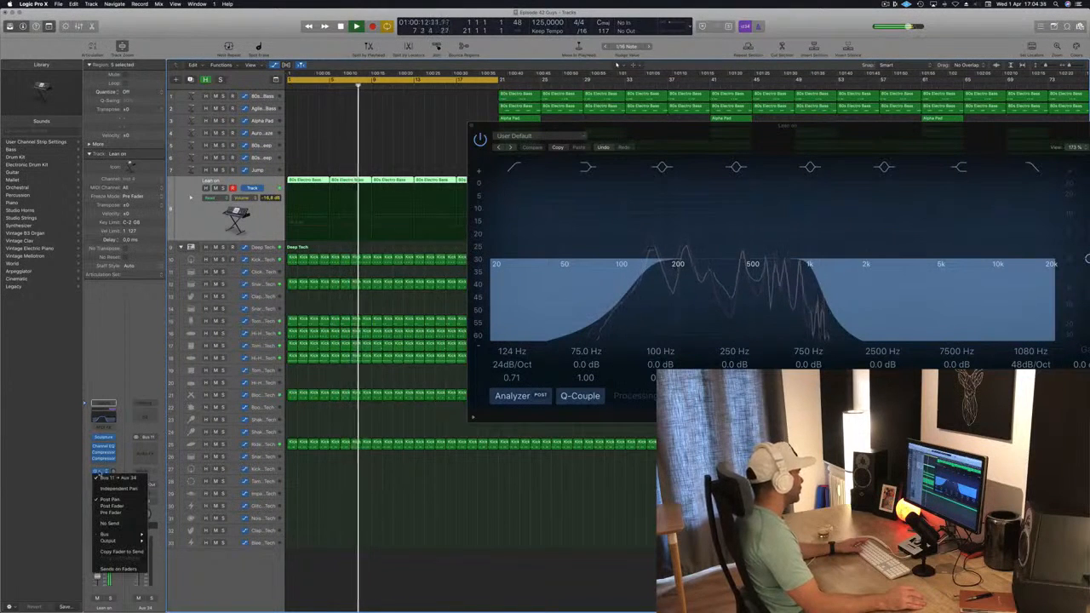
left_click(101, 475)
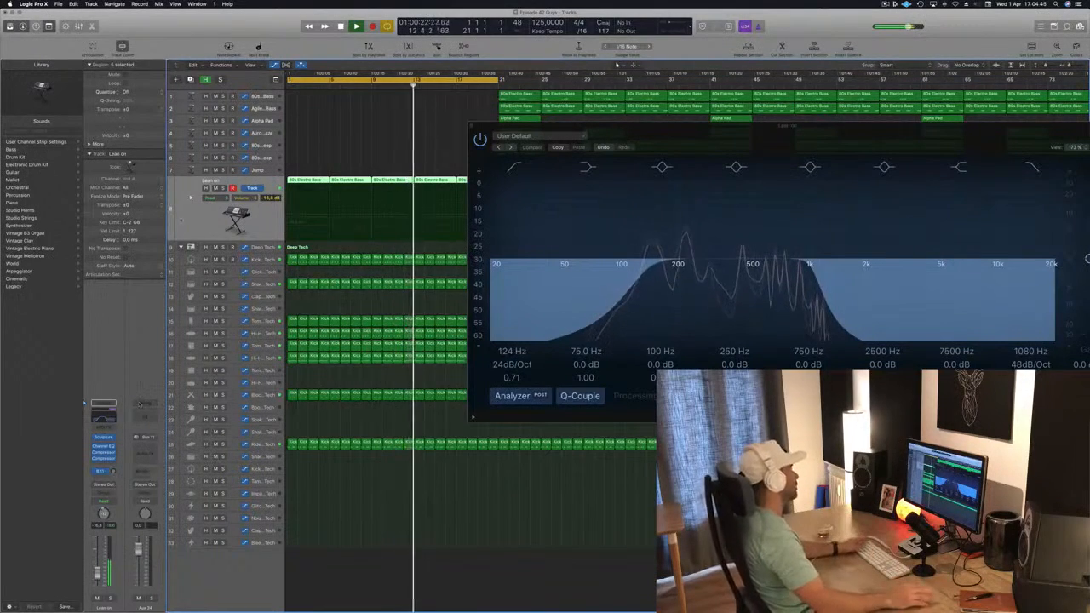
Step: Restart playback from the beginning of the song
left_click_drag(707, 126, 729, 109)
key("space")
key("Return")
key("space")
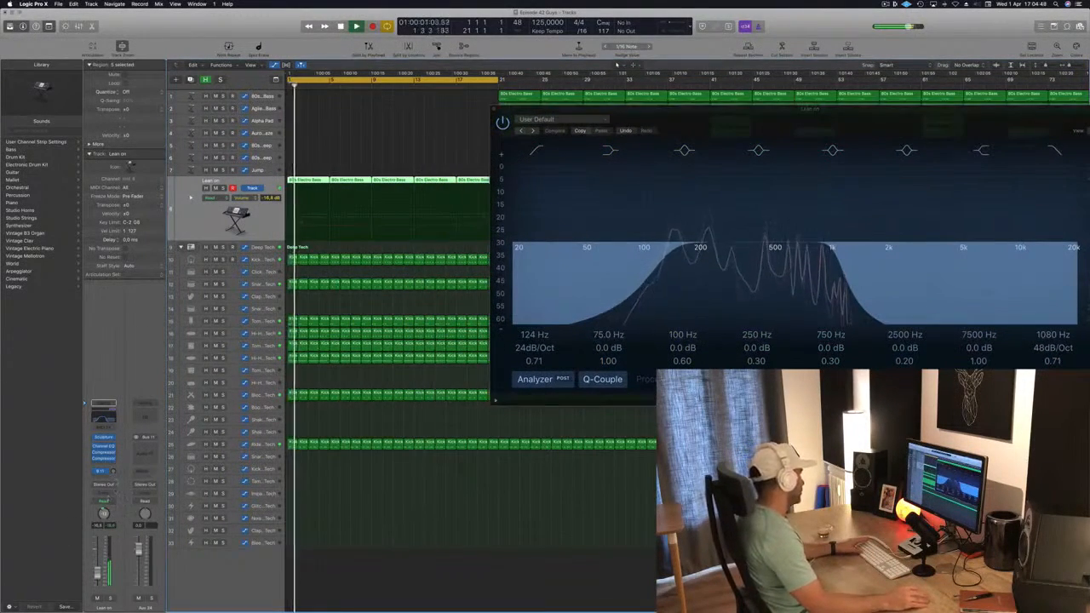
Step: Insert a stereo Delay Designer on the new Aux 34 channel
left_click(145, 448)
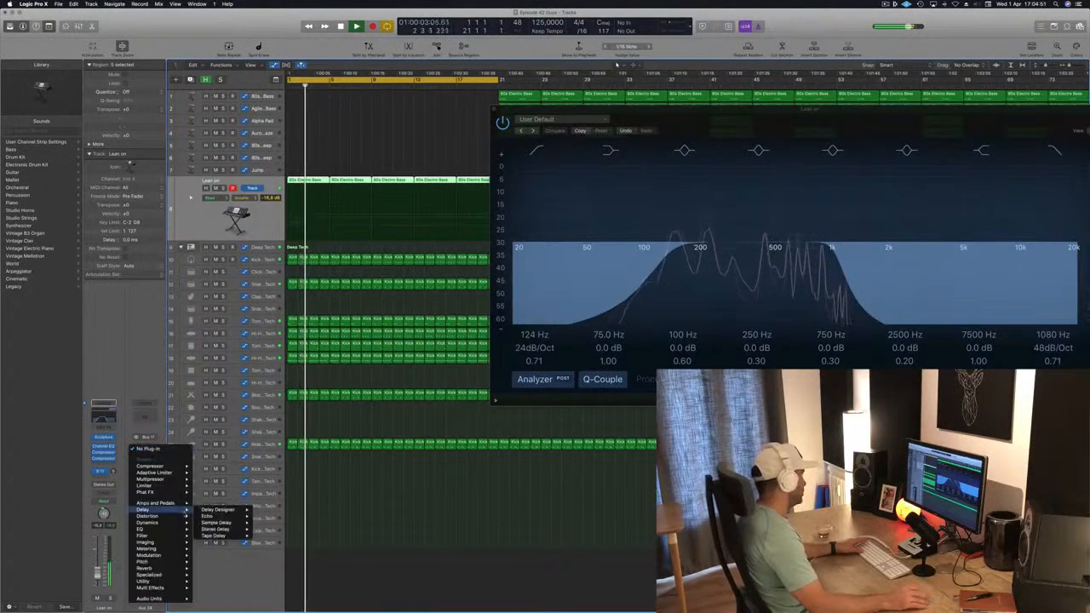
mouse_move(171, 523)
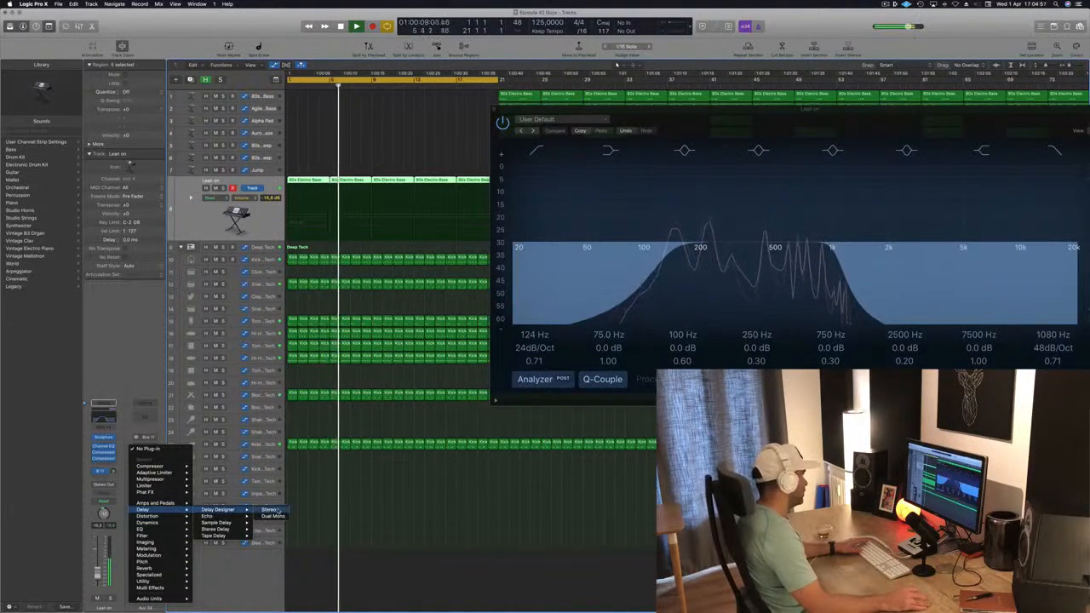
left_click(204, 510)
left_click_drag(98, 41, 591, 125)
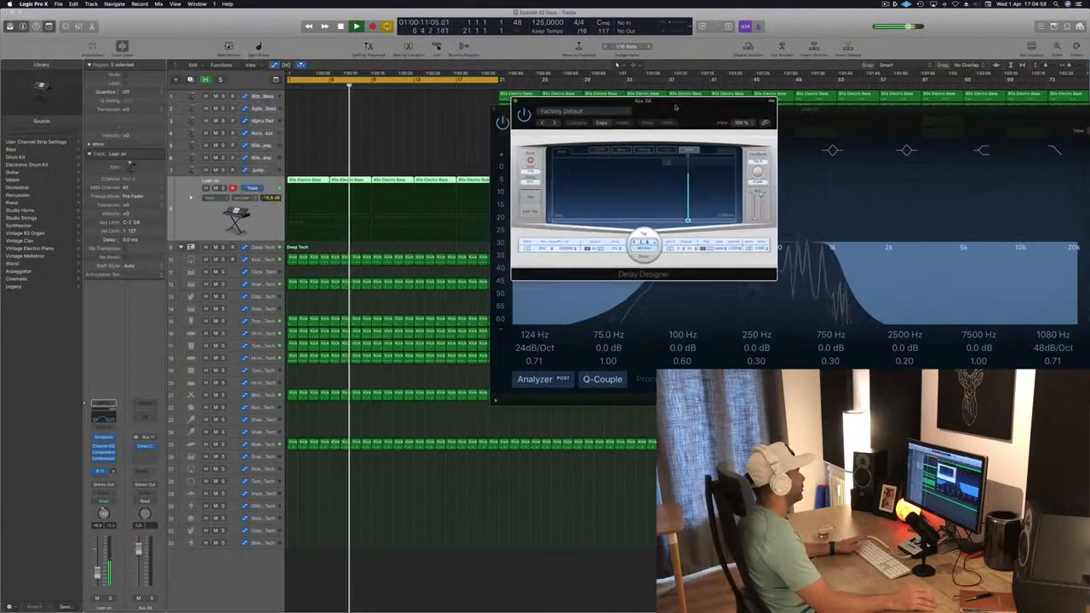
Step: Set the Bus 11 send level and step through Delay Designer presets starting from 1/4 Dotted Basic Pan
left_click(110, 471)
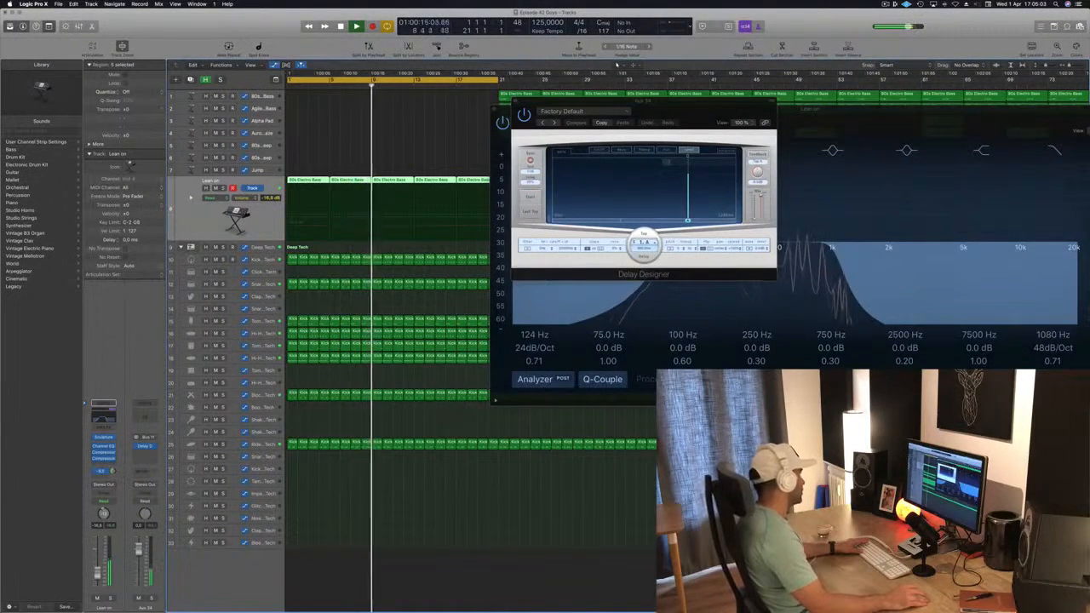
left_click(553, 122)
left_click_drag(696, 108, 545, 165)
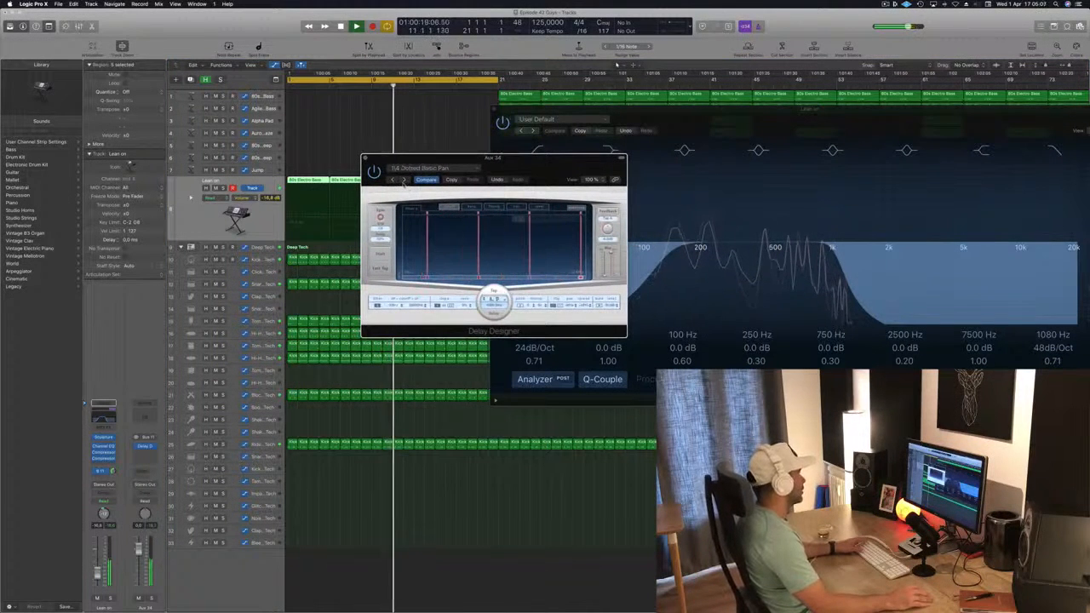
left_click(403, 181)
left_click_drag(537, 164, 566, 176)
left_click(426, 179)
left_click(427, 178)
left_click(416, 189)
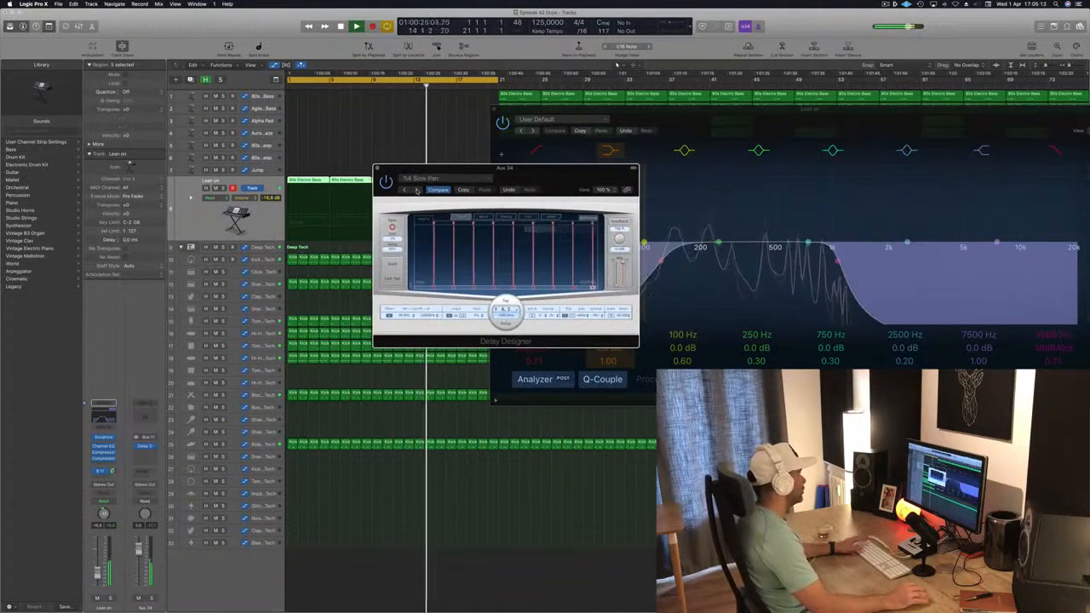
left_click(416, 189)
left_click(416, 190)
Step: Load the Ease Out preset from the Complex category and step on to Falling Pattern
left_click(434, 178)
mouse_move(464, 326)
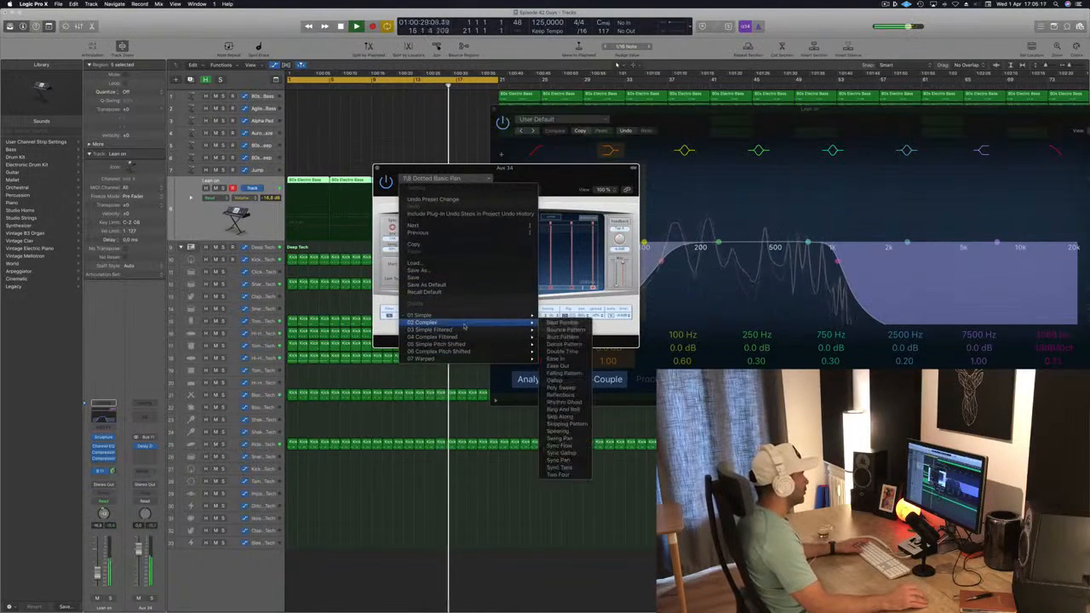
left_click(557, 365)
left_click_drag(546, 175, 522, 165)
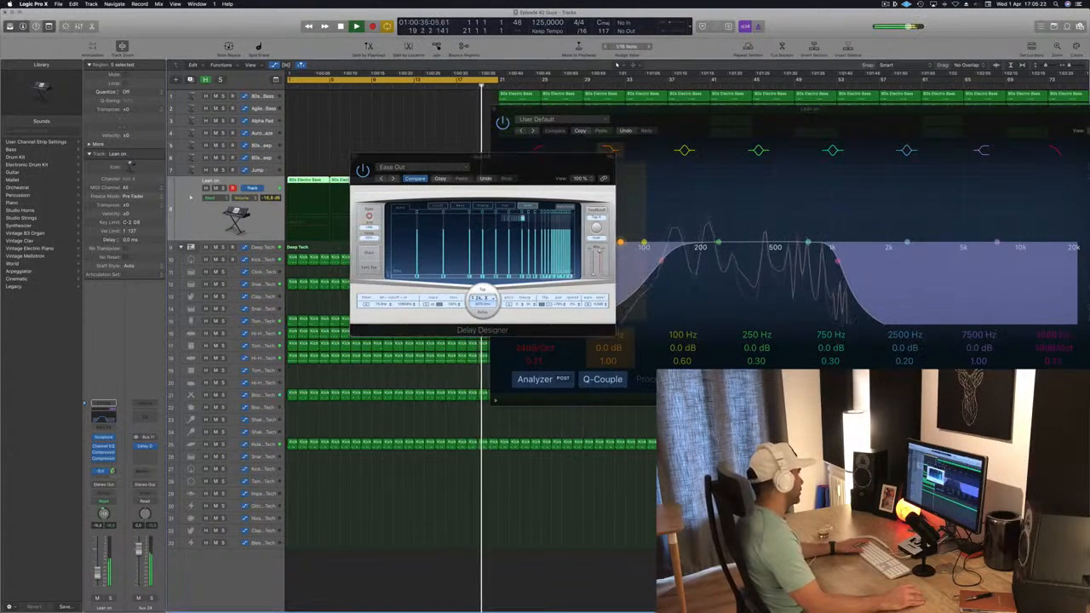
left_click(393, 180)
left_click(394, 180)
mouse_move(474, 178)
left_mouse_down()
mouse_move(495, 159)
mouse_move(472, 187)
left_mouse_up()
Step: Adjust the send level and load the 1/16 Slow Pan preset from the Simple category
left_click_drag(112, 472, 112, 474)
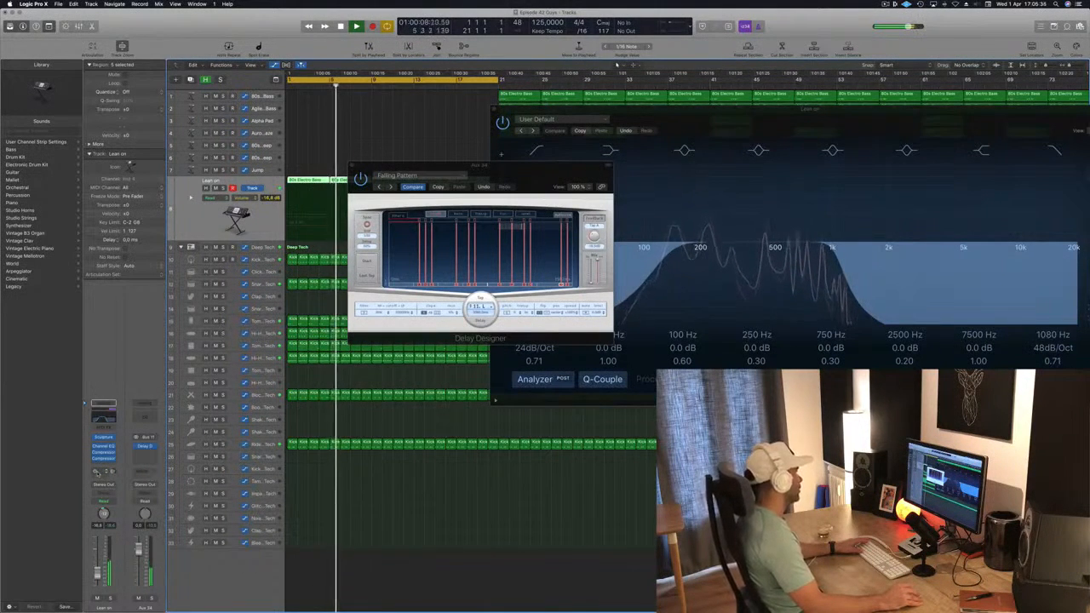
left_click(563, 182)
left_click(390, 187)
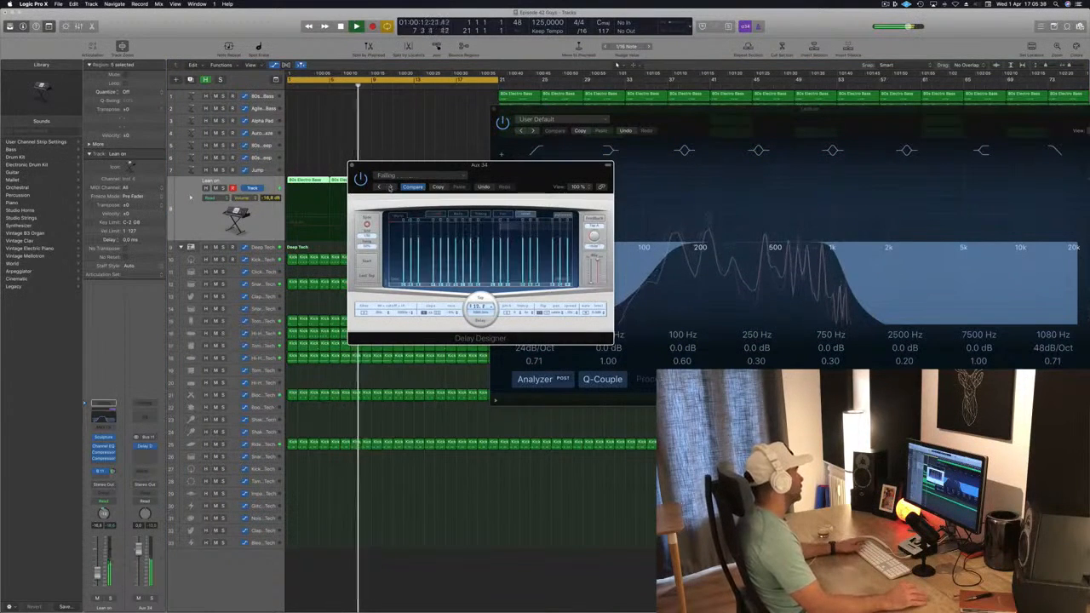
left_click(419, 175)
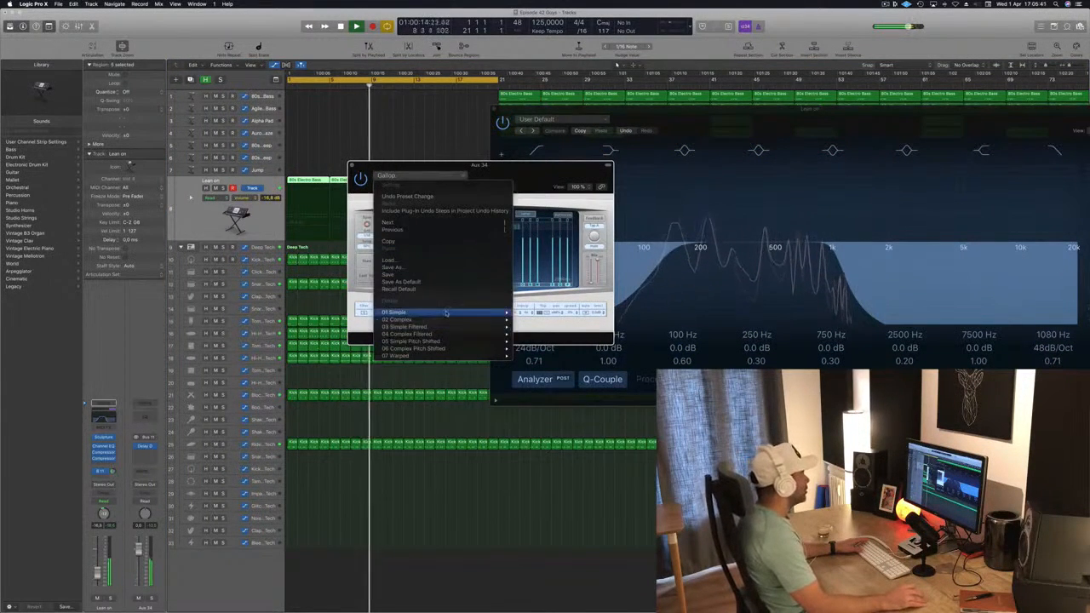
mouse_move(444, 319)
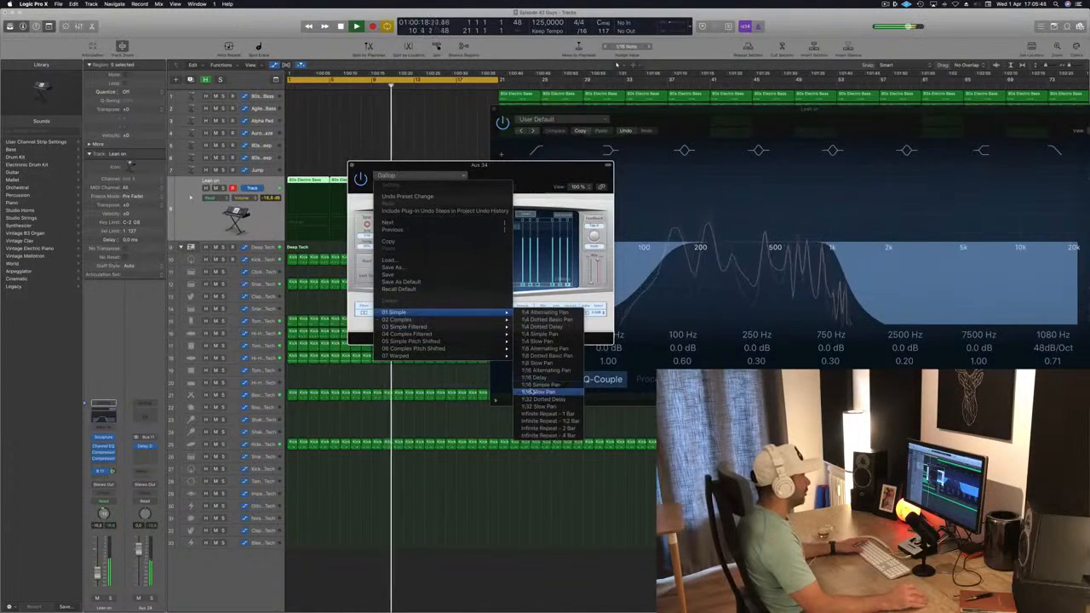
left_click(534, 391)
left_click_drag(558, 162, 591, 173)
Step: Step through neighbouring presets and settle on the 1/16 Delay preset
left_click(104, 513)
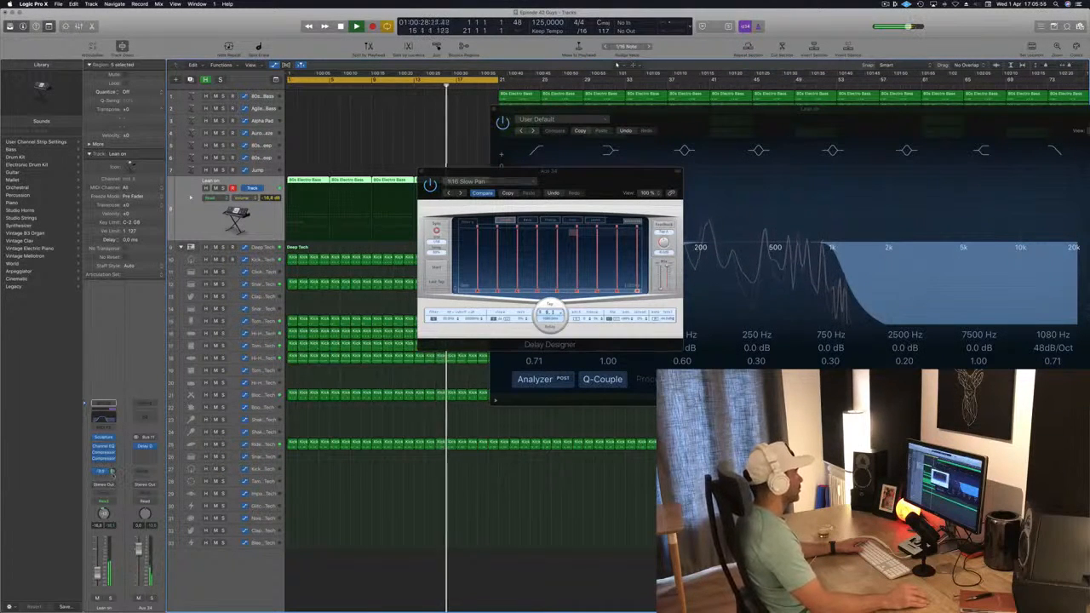
left_click(450, 194)
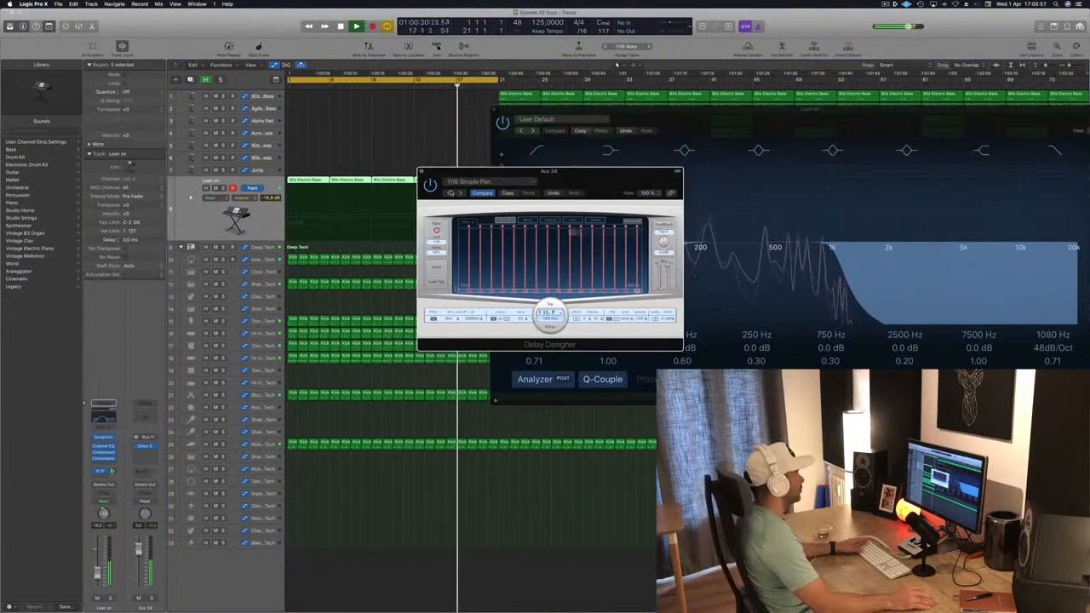
left_click(451, 193)
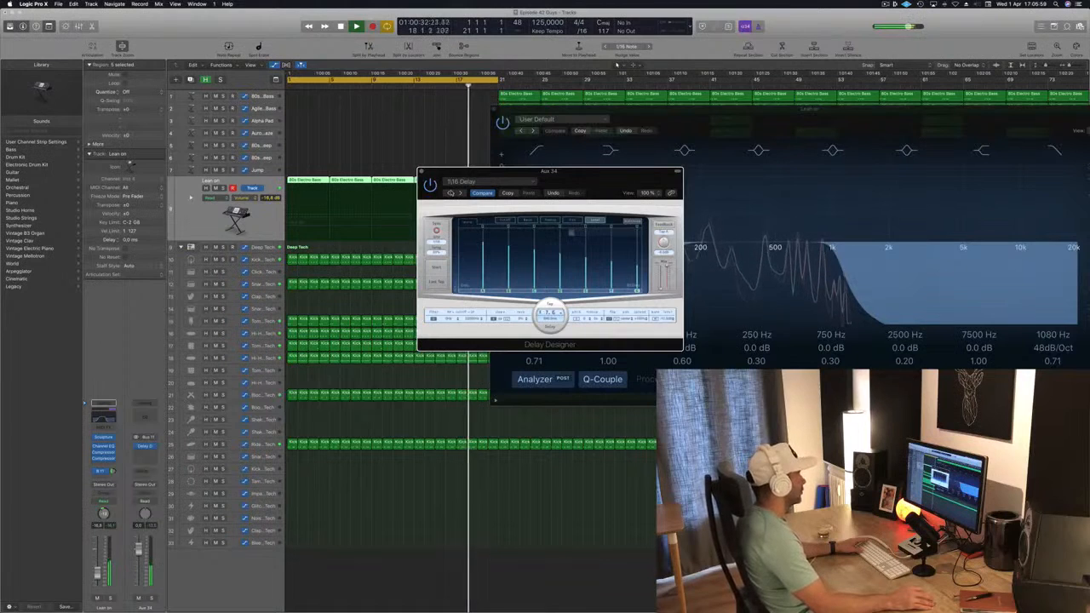
left_click_drag(545, 180, 508, 189)
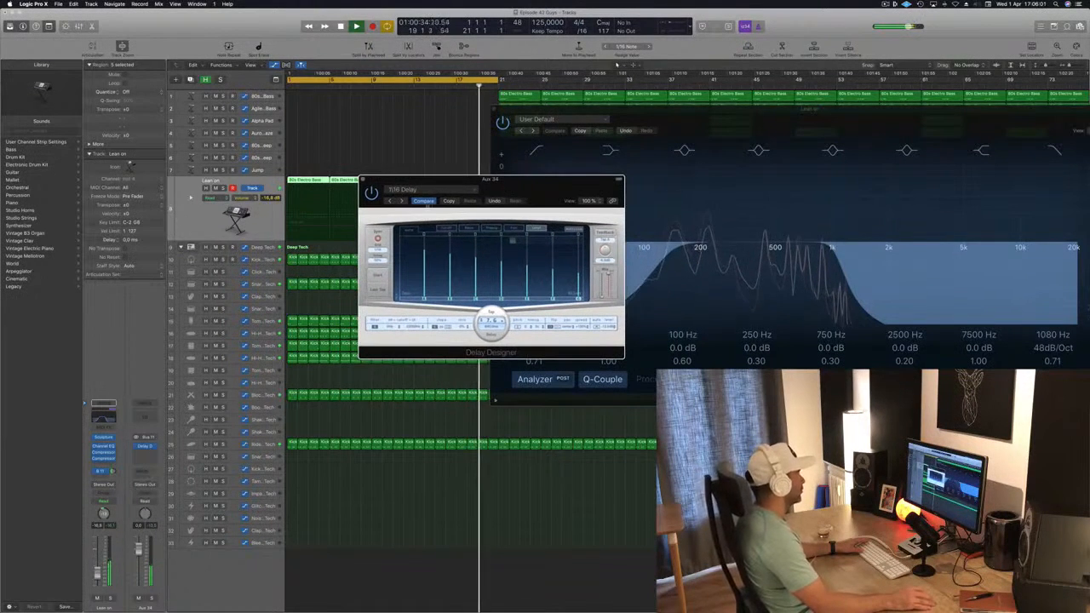
left_click(390, 201)
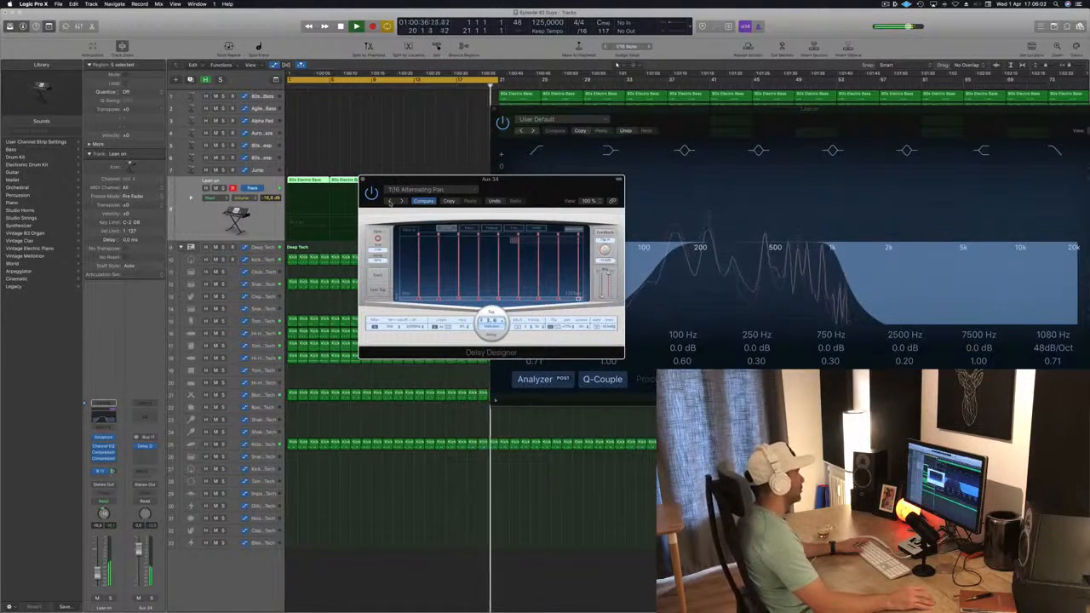
left_click(401, 200)
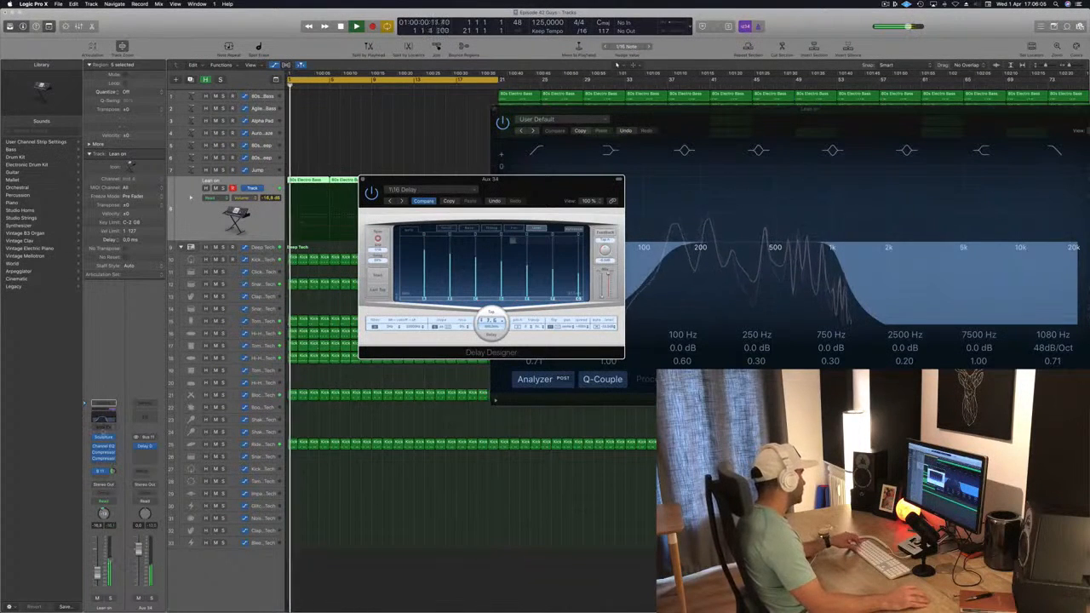
Step: Move the Delay Designer from the Aux 34 channel onto the Lean on channel's inserts
left_click(144, 448)
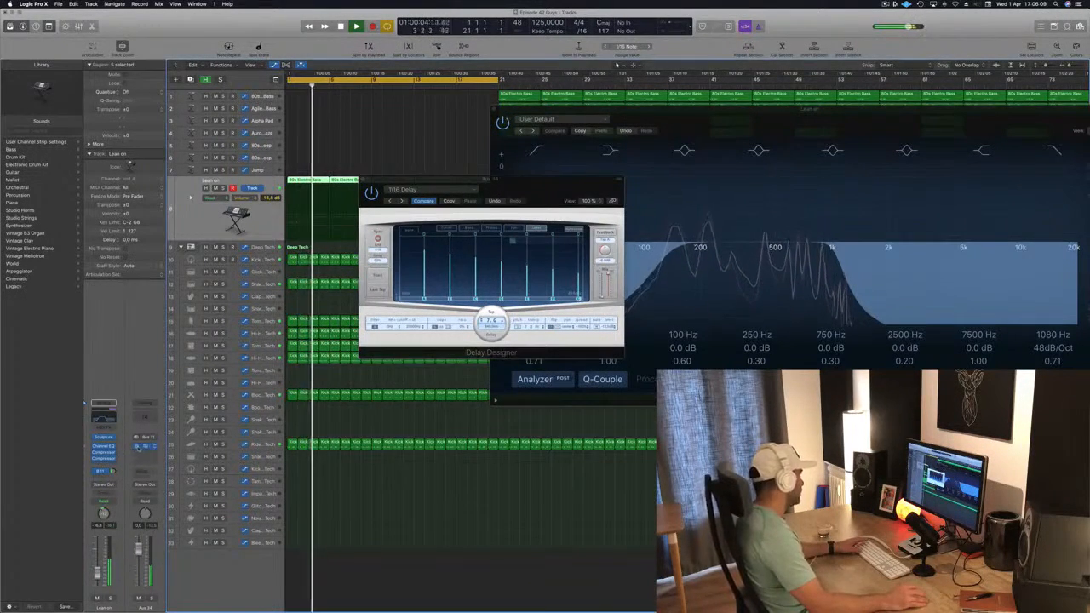
left_click_drag(137, 448, 106, 466)
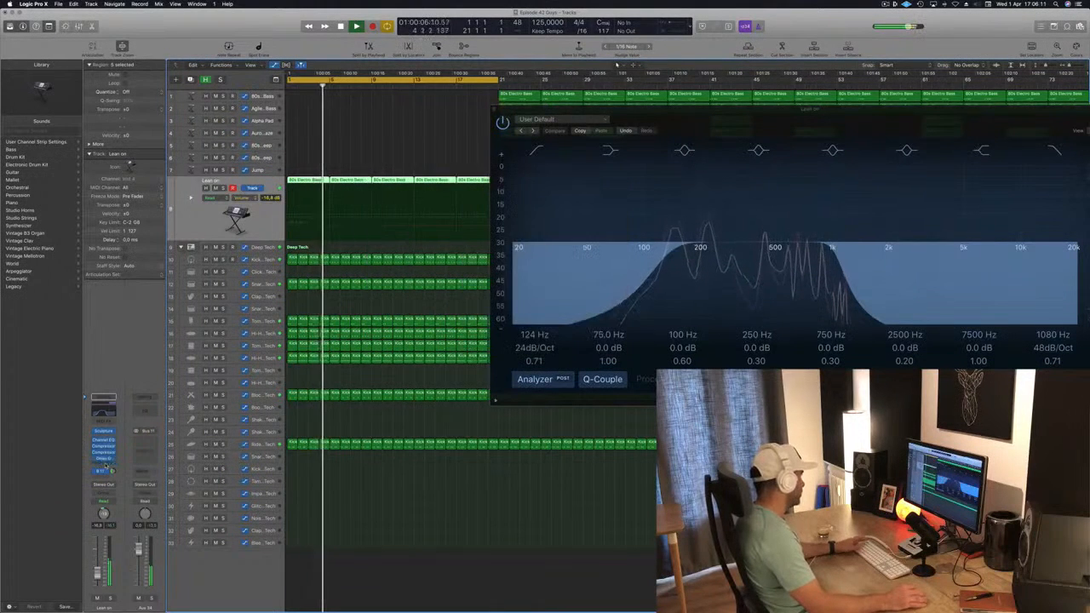
Step: Open the Delay Designer on the Lean on channel, reposition its window and lower its output level
left_click(104, 466)
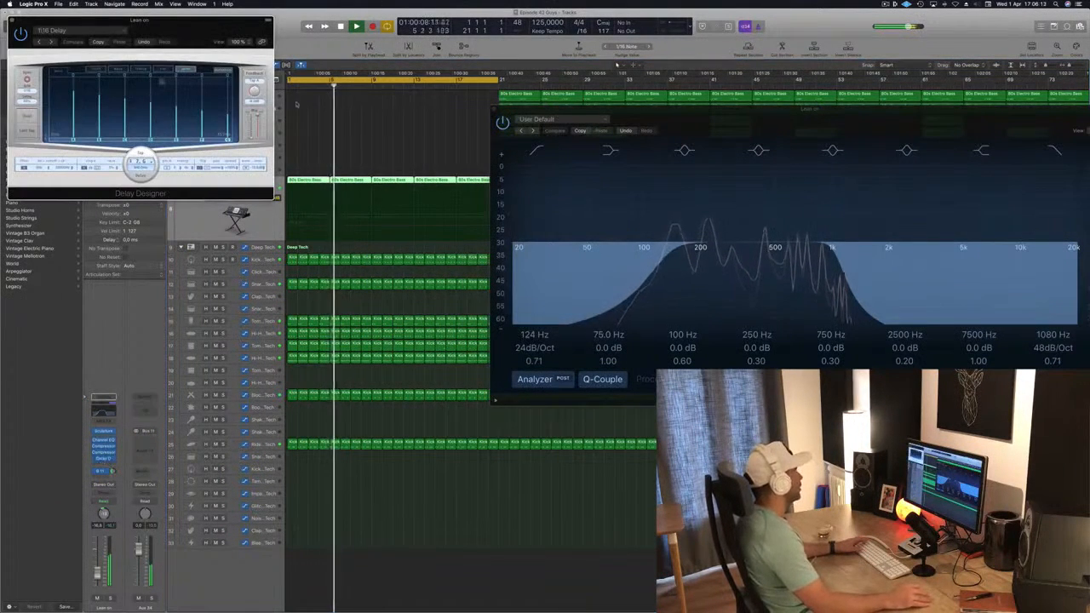
mouse_move(249, 141)
left_mouse_down()
mouse_move(250, 113)
mouse_move(258, 152)
left_mouse_up()
left_click_drag(208, 41, 709, 206)
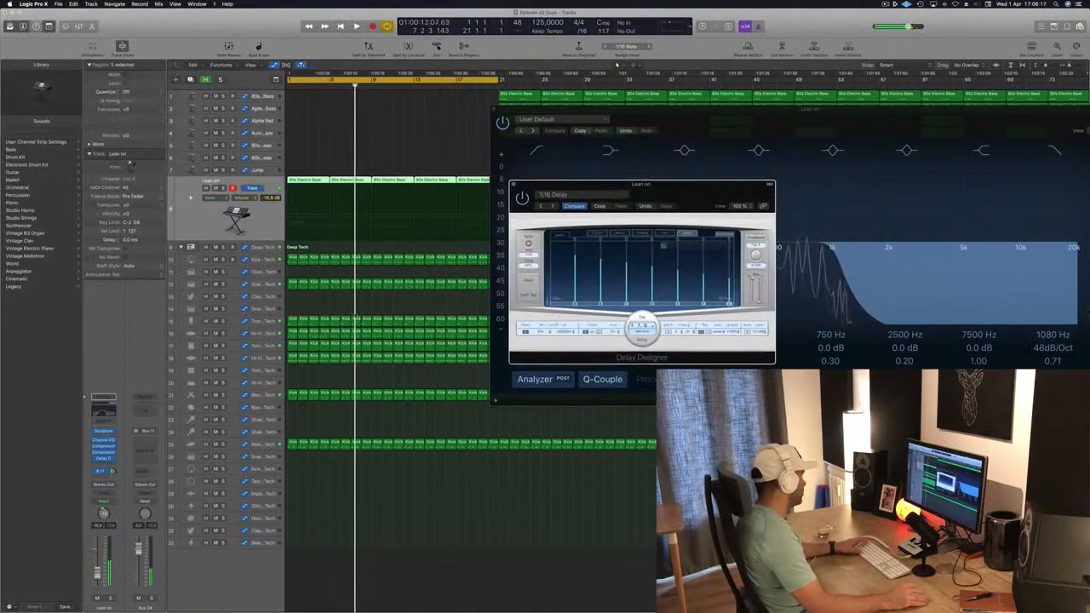
left_click_drag(759, 302, 759, 296)
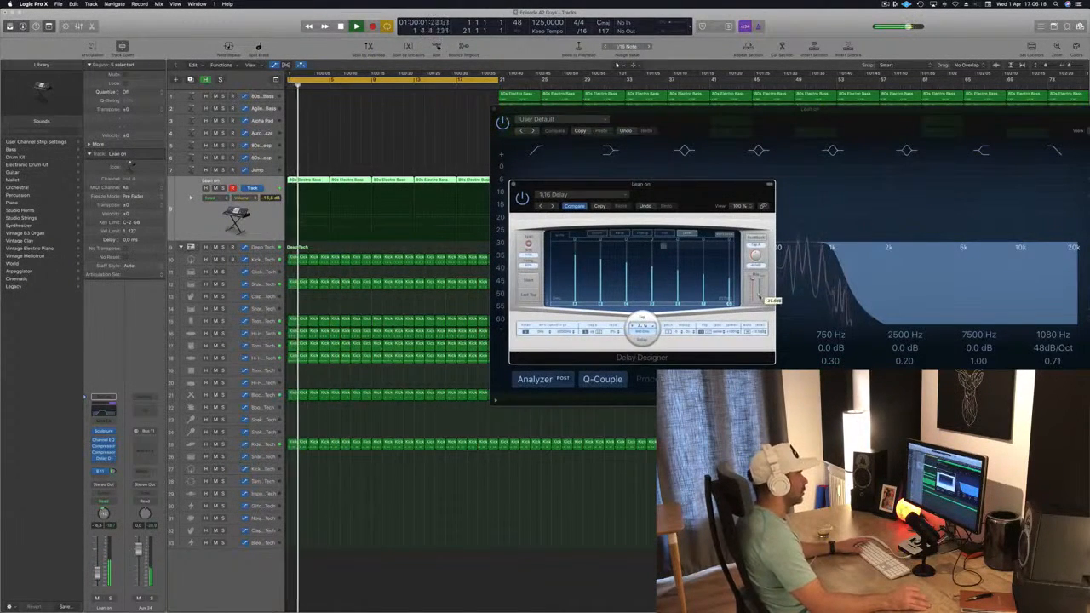
left_click_drag(647, 184, 685, 178)
Step: Move the Delay Designer ahead of the side-chained compressor in the Lean on insert chain and inspect the compressor
left_click_drag(102, 453, 103, 466)
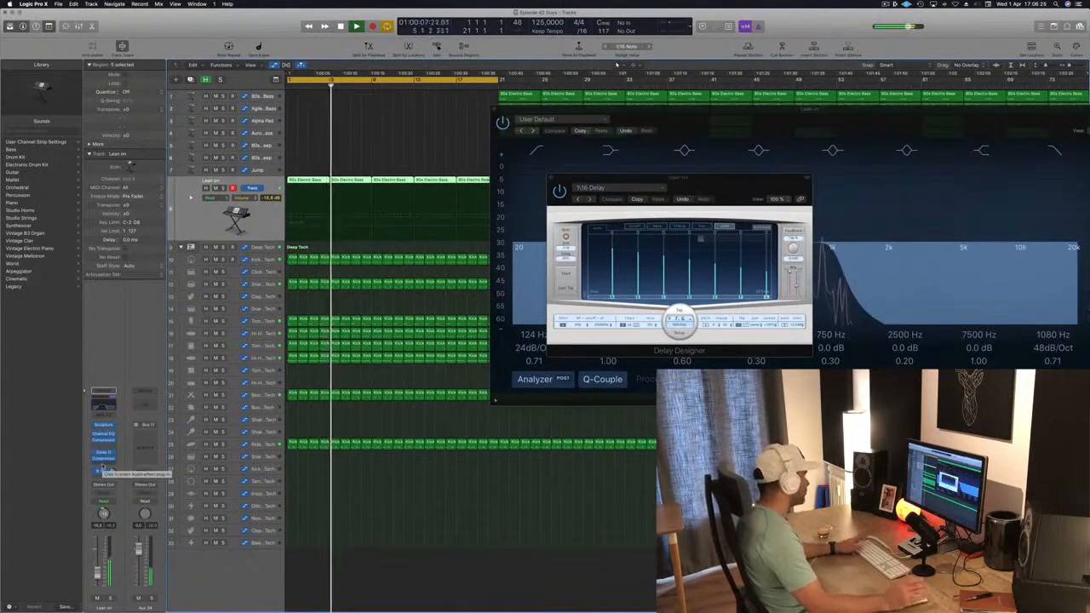
left_click(103, 457)
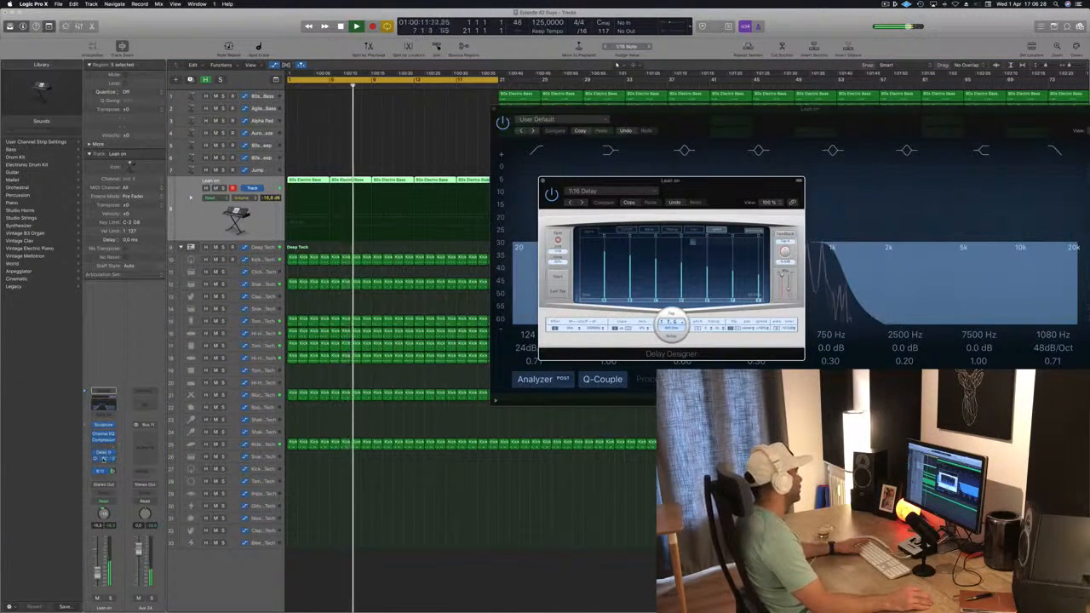
left_click(103, 458)
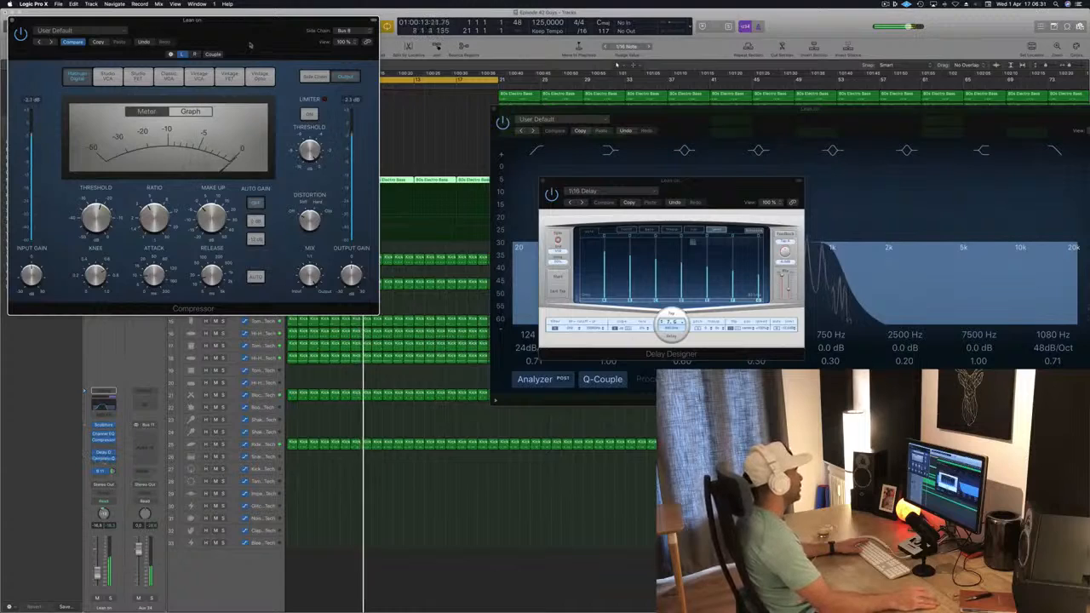
left_click_drag(249, 45, 611, 269)
left_click(372, 242)
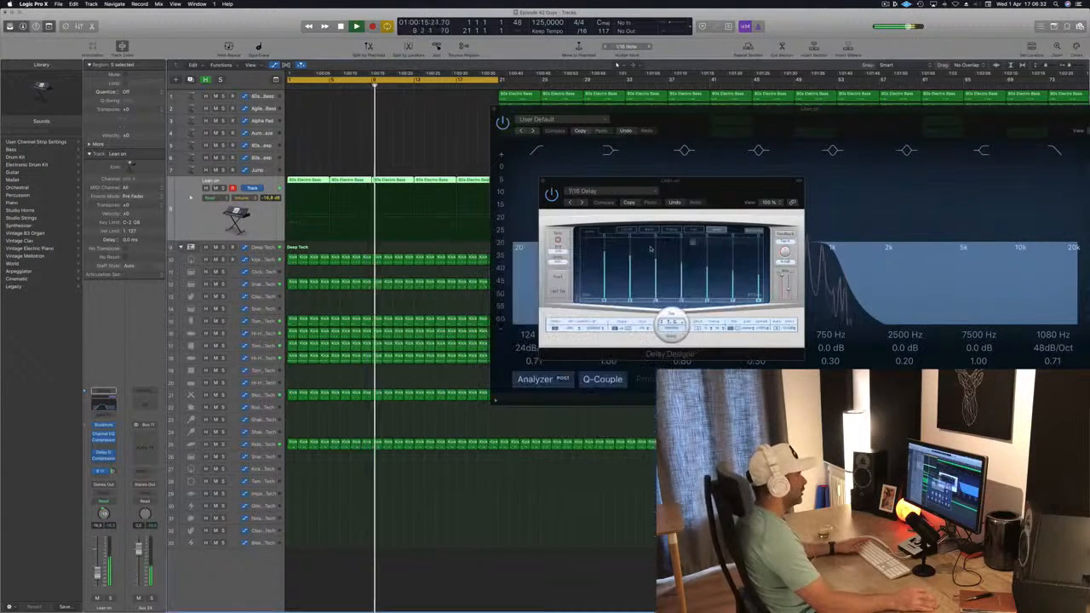
Step: Fine-tune the Delay Designer output level and close the Delay Designer and Channel EQ windows
left_click_drag(788, 285, 788, 288)
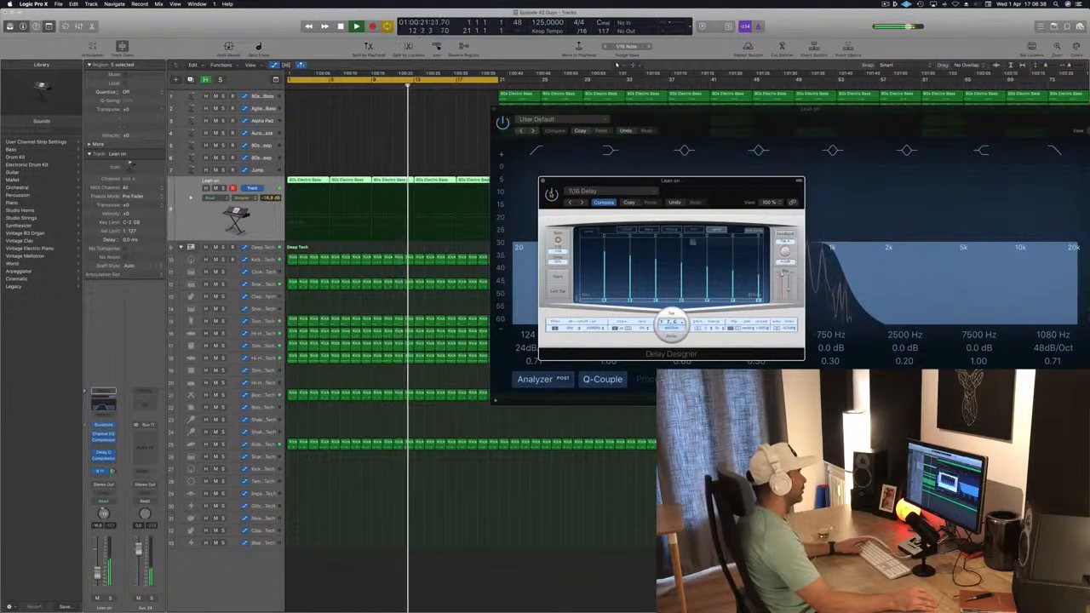
left_click_drag(699, 193, 696, 193)
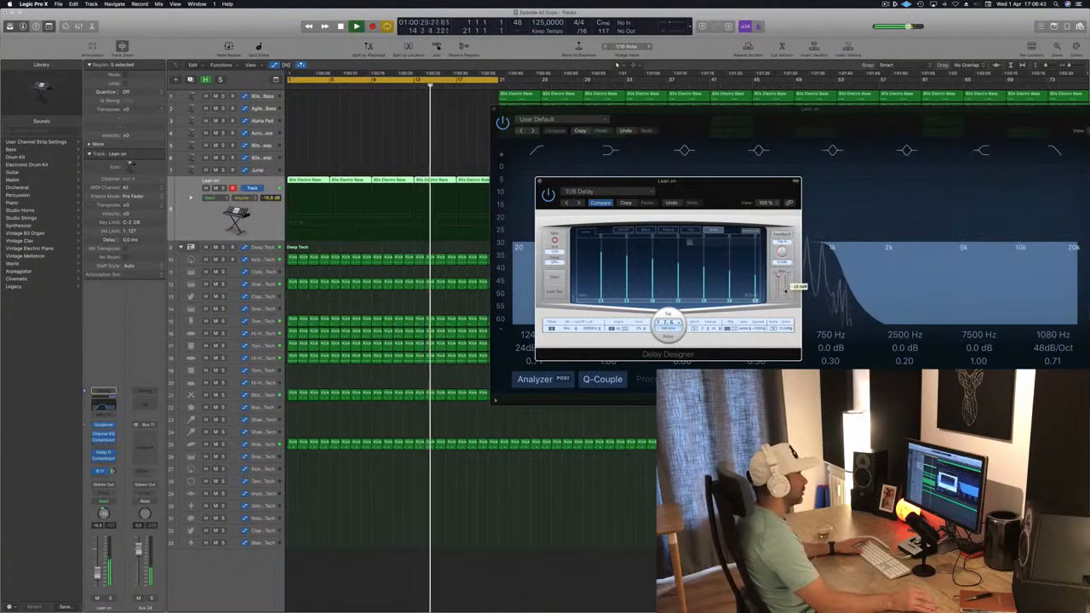
left_click(540, 181)
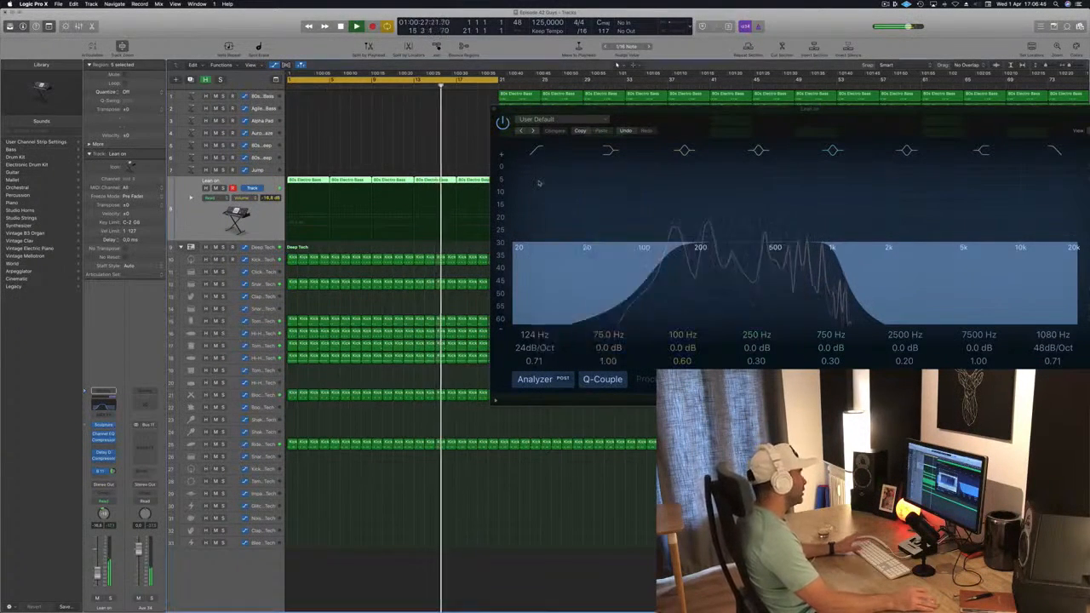
left_click(495, 110)
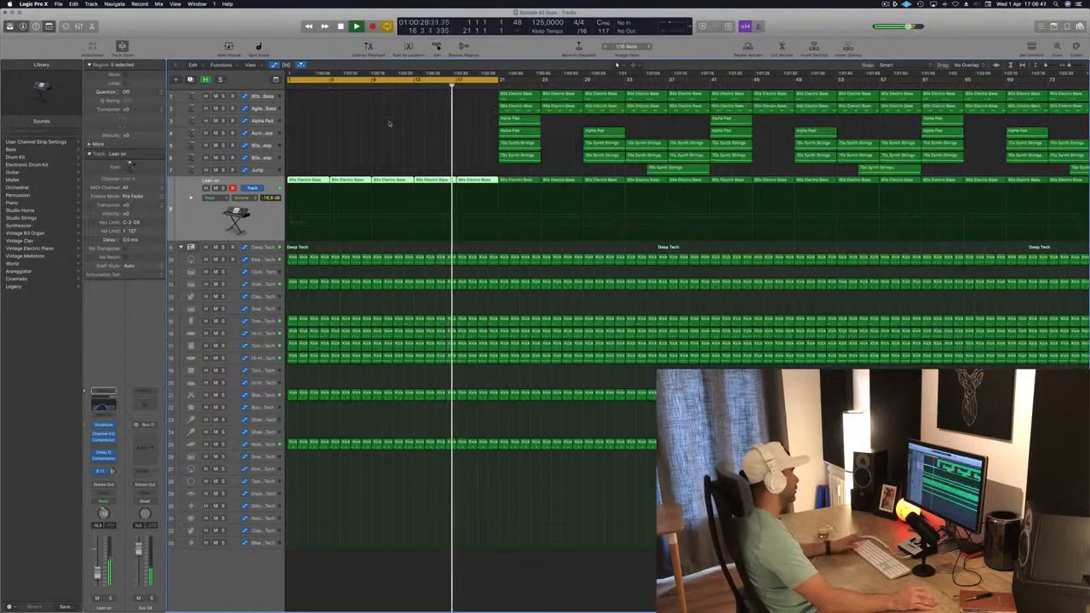
Step: Select and delete the intro regions on track 24 before bar 21
scroll(367, 154, "down", 1)
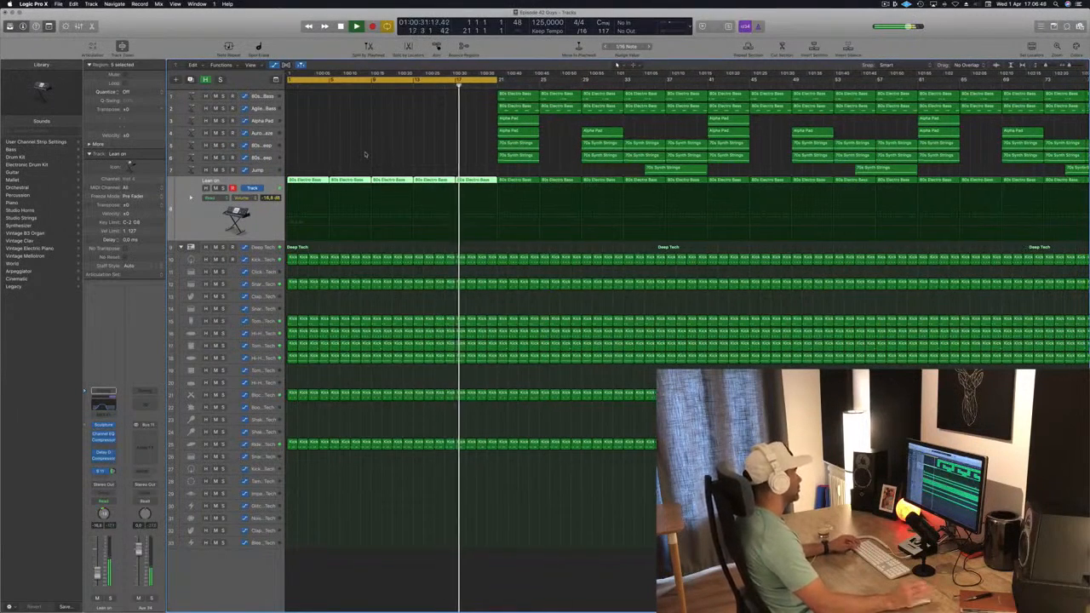
key("space")
key("space")
scroll(366, 154, "down", 3)
scroll(365, 154, "down", 1)
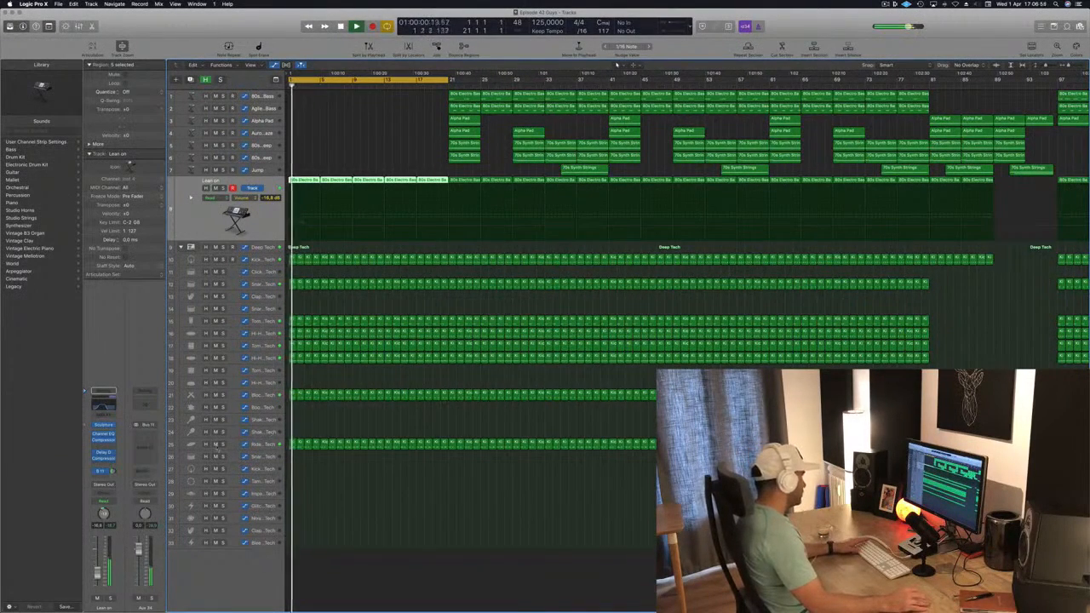
left_click_drag(286, 452, 441, 435)
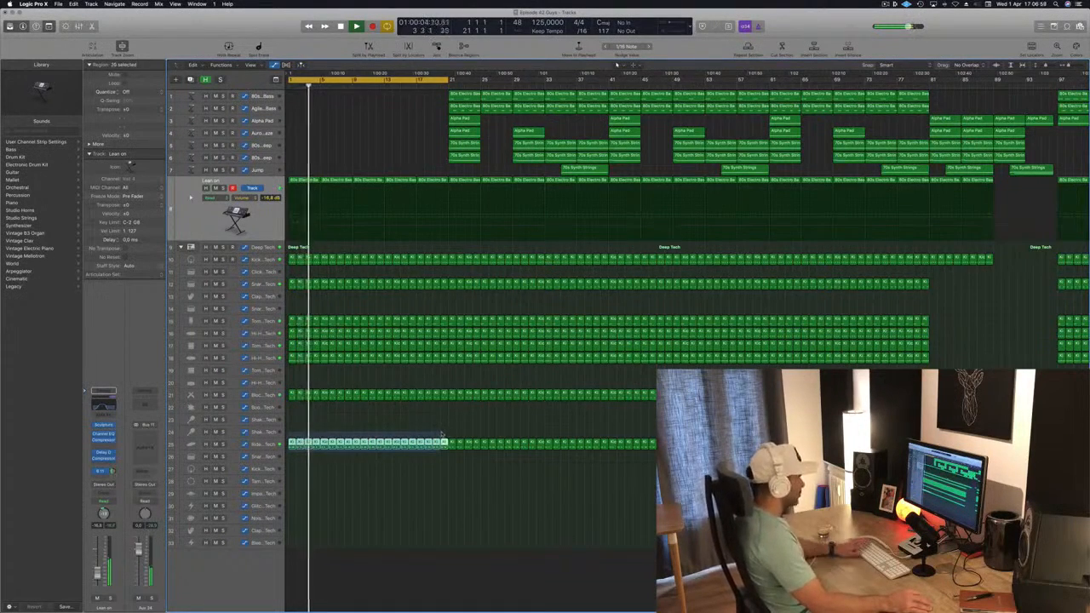
key("Delete")
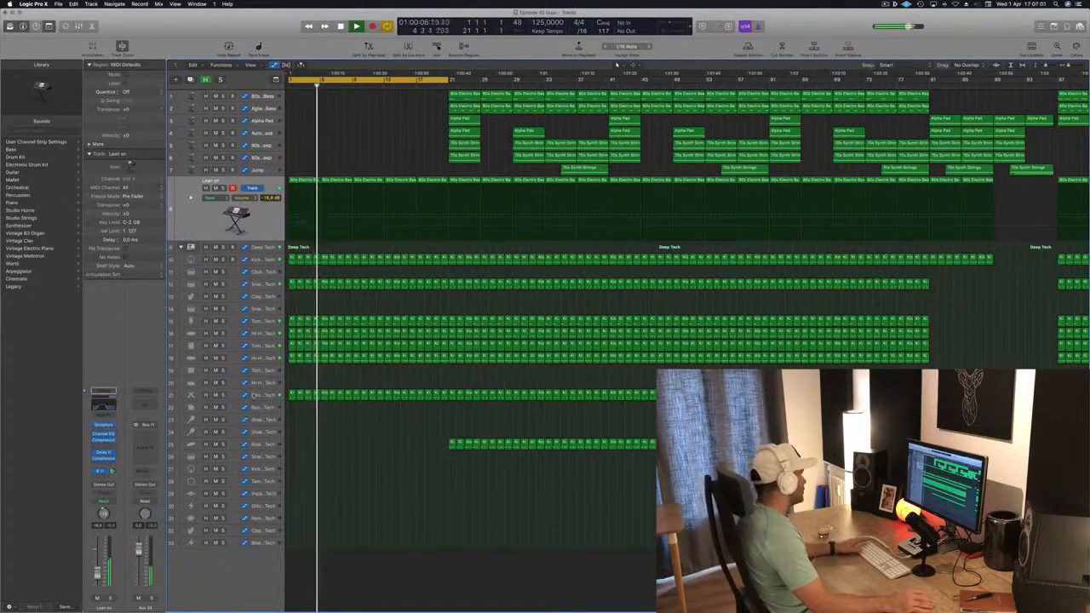
Step: Delete the Block – Deep Tech track's regions in the intro section before bar 21
left_click(256, 396)
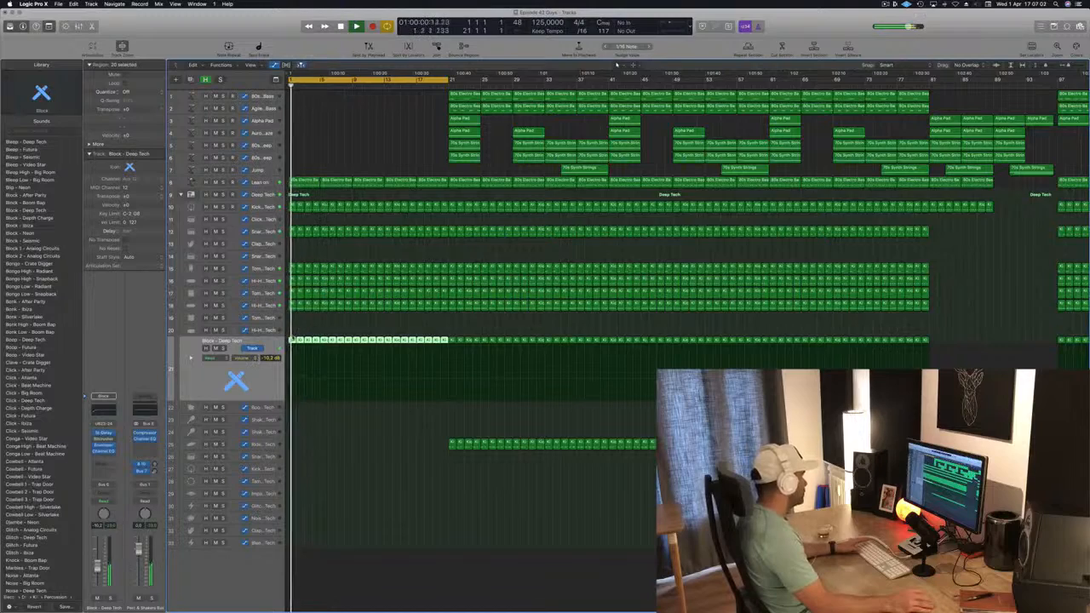
key("Delete")
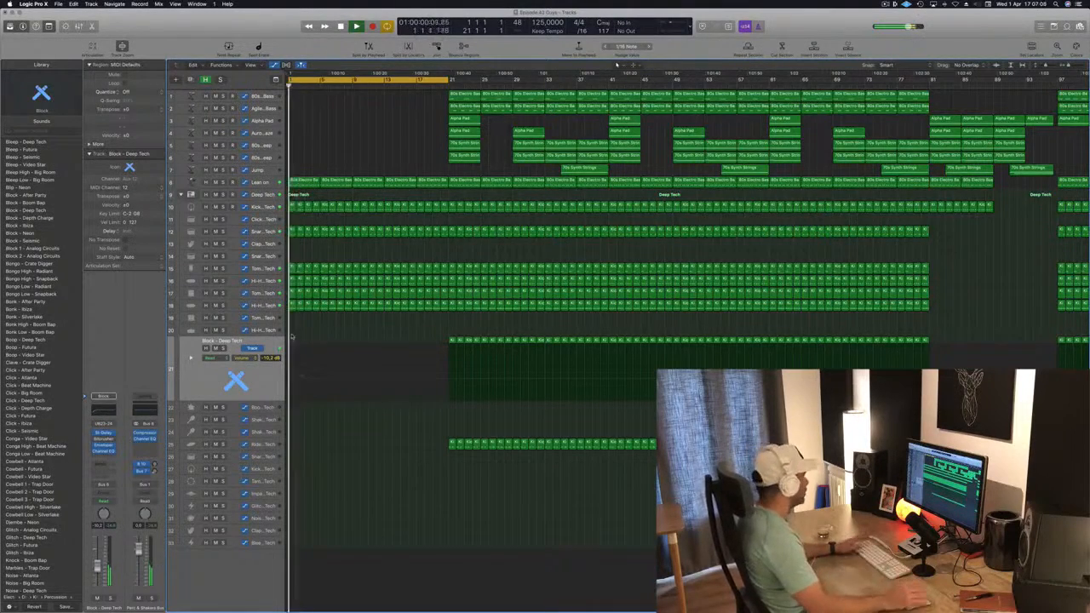
Step: Audition the tom tracks with solo and delete the Tom Low – Deep Tech intro regions
left_click(222, 306)
left_click(222, 305)
left_click(223, 294)
left_click(222, 293)
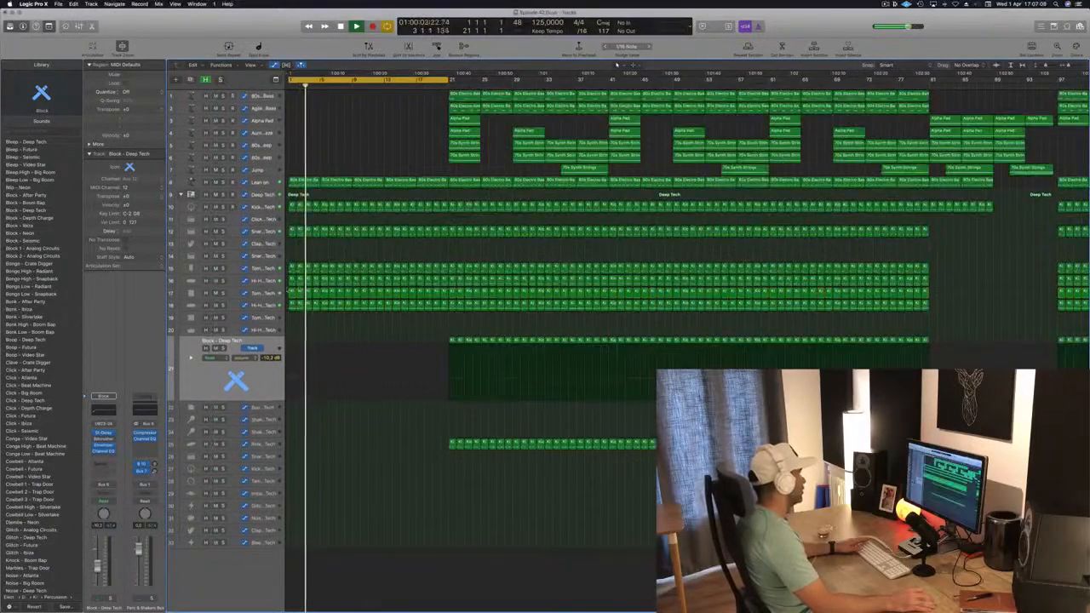
left_click(267, 295)
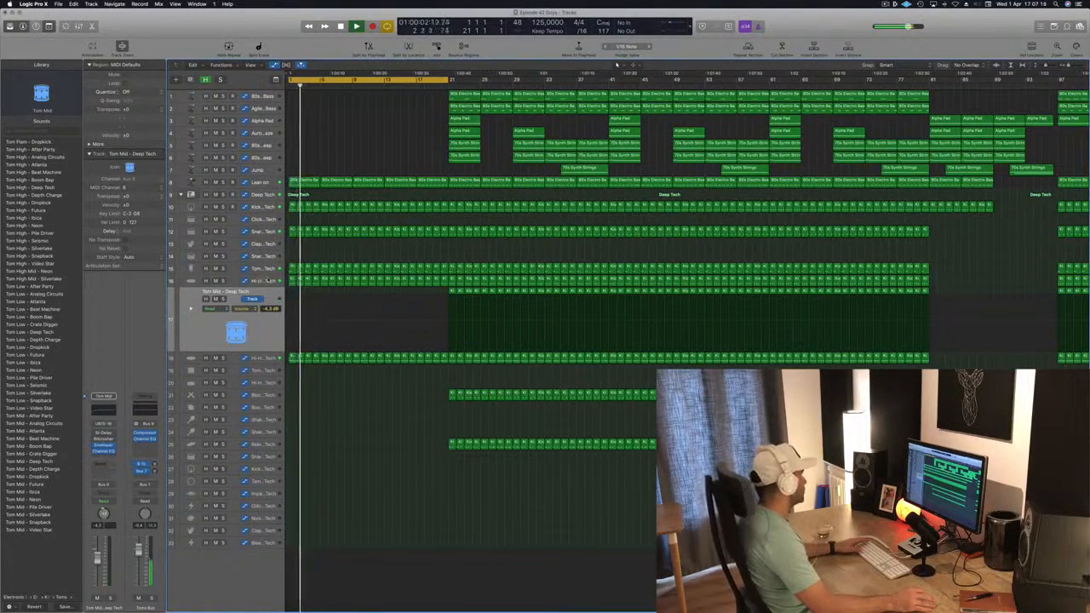
left_click(267, 269)
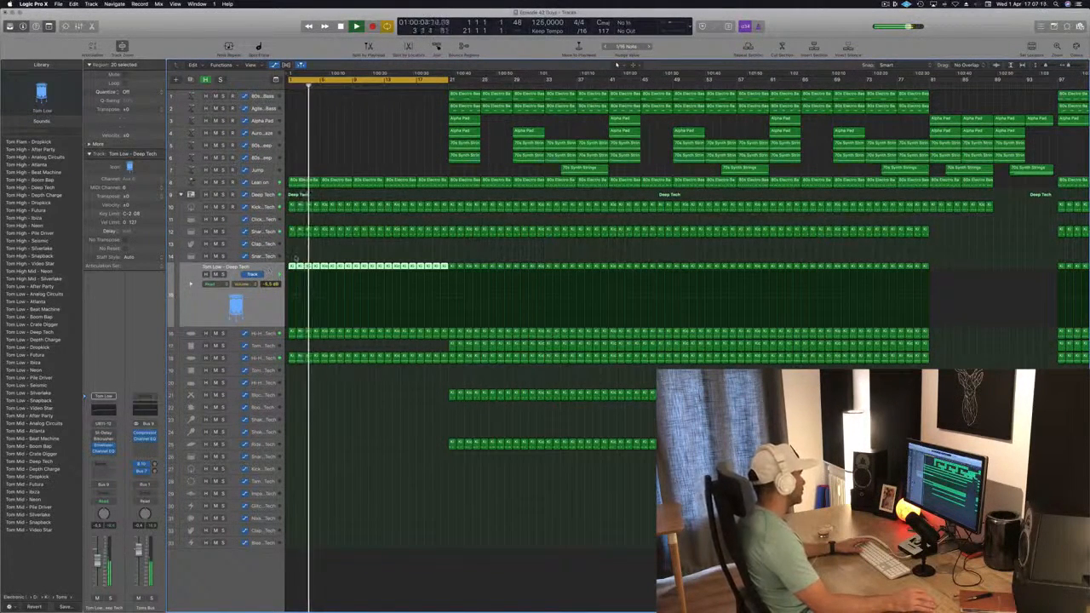
key("Delete")
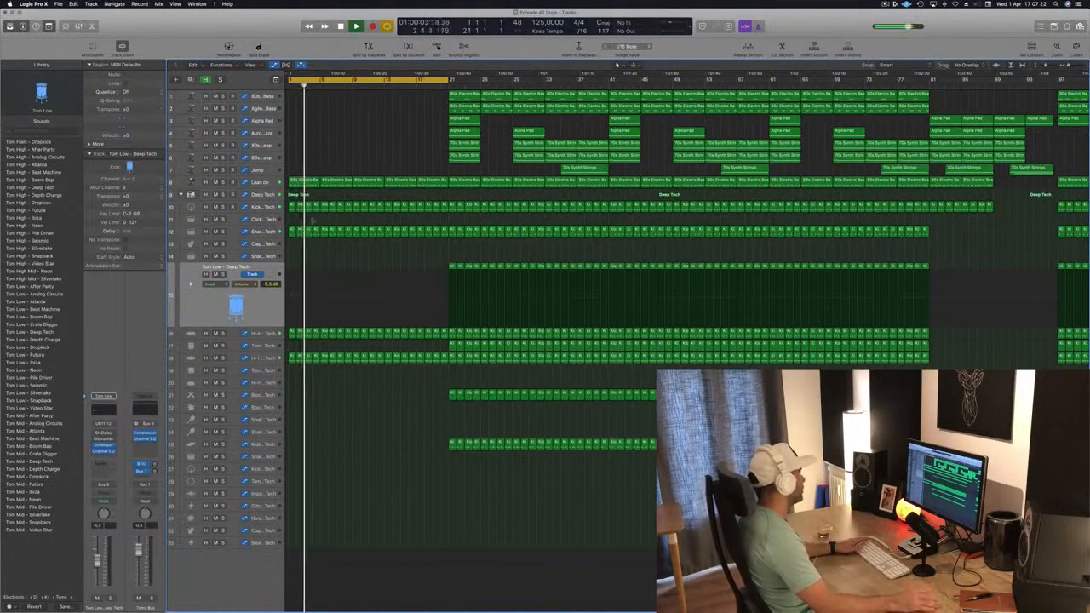
Step: Trim track 13's percussion region to start at bar 5 and set the cycle end to bar 17
left_click_drag(290, 241, 346, 248)
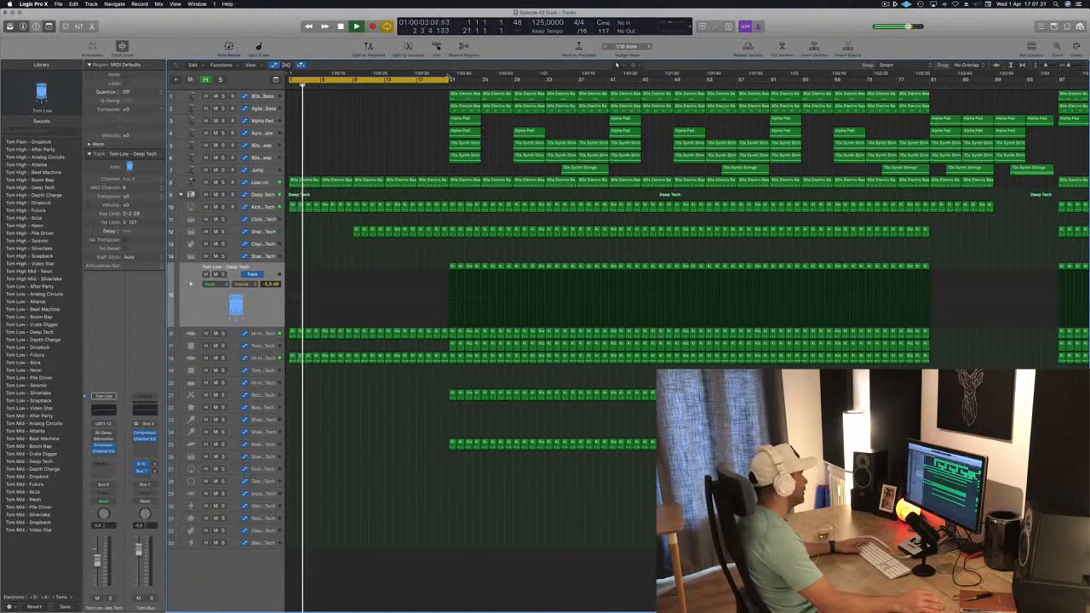
left_click_drag(447, 84, 417, 83)
key("space")
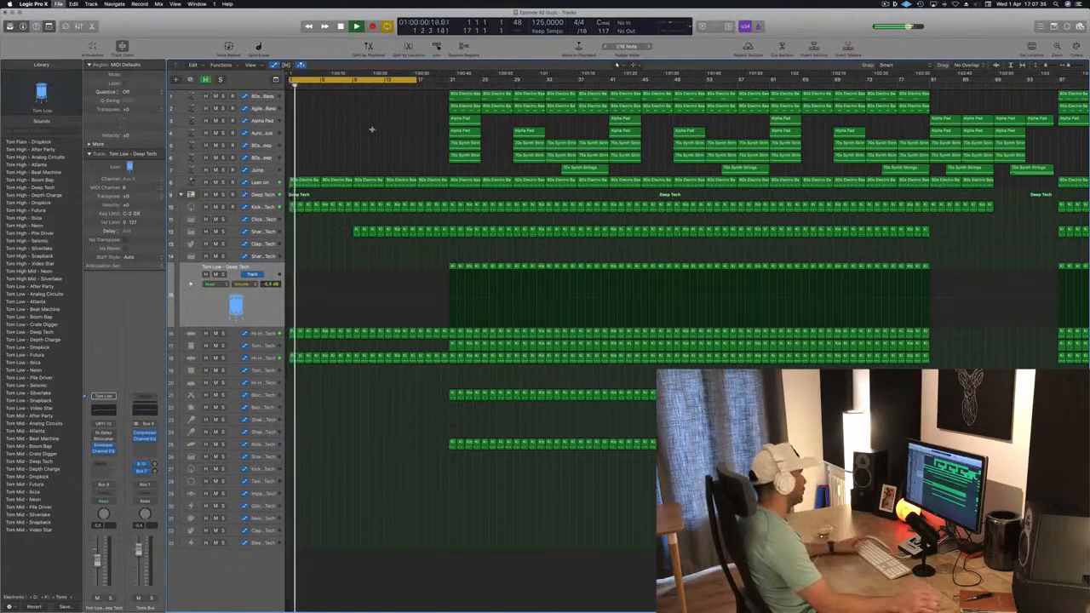
Step: Copy an Alpha Pad region into the start of the song's intro
left_click(357, 122)
key("space")
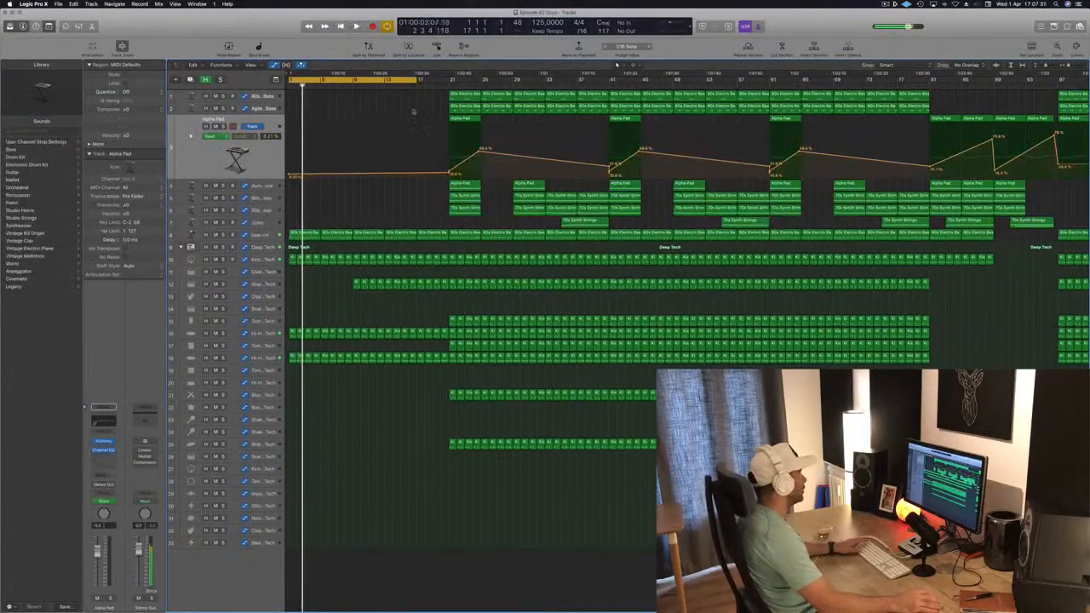
left_click_drag(467, 120, 310, 126)
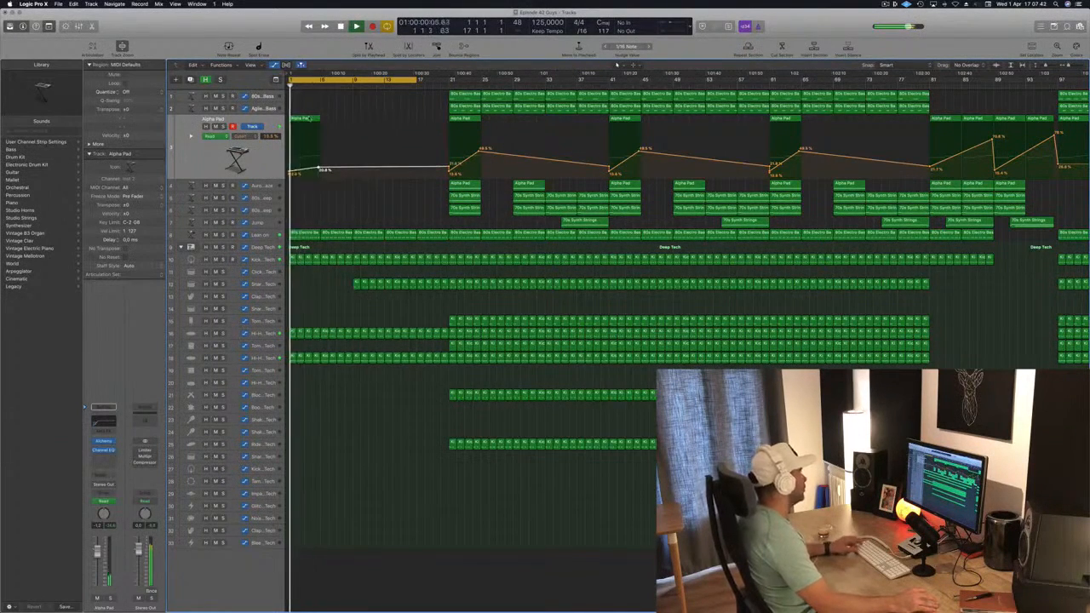
left_click(312, 118)
key("space")
Step: Place Alpha Pad regions across bars 5 to 17 and reshape the pad's automation ramp before bar 21
left_click_drag(328, 124, 337, 171)
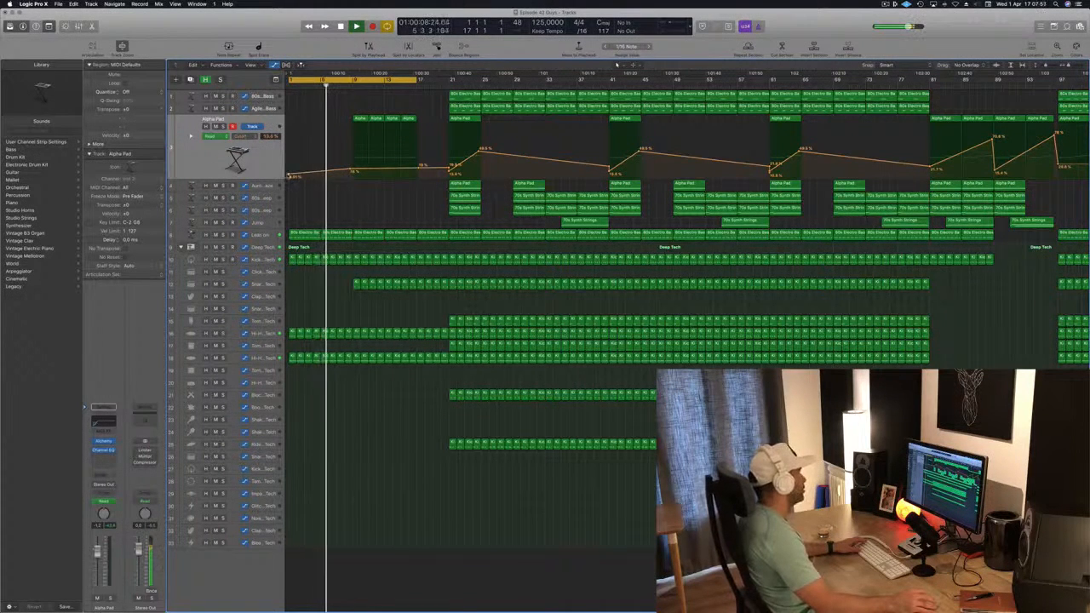
mouse_move(337, 170)
left_mouse_down()
mouse_move(289, 170)
mouse_move(352, 172)
left_mouse_up()
left_click_drag(419, 166, 418, 157)
key("super+Left")
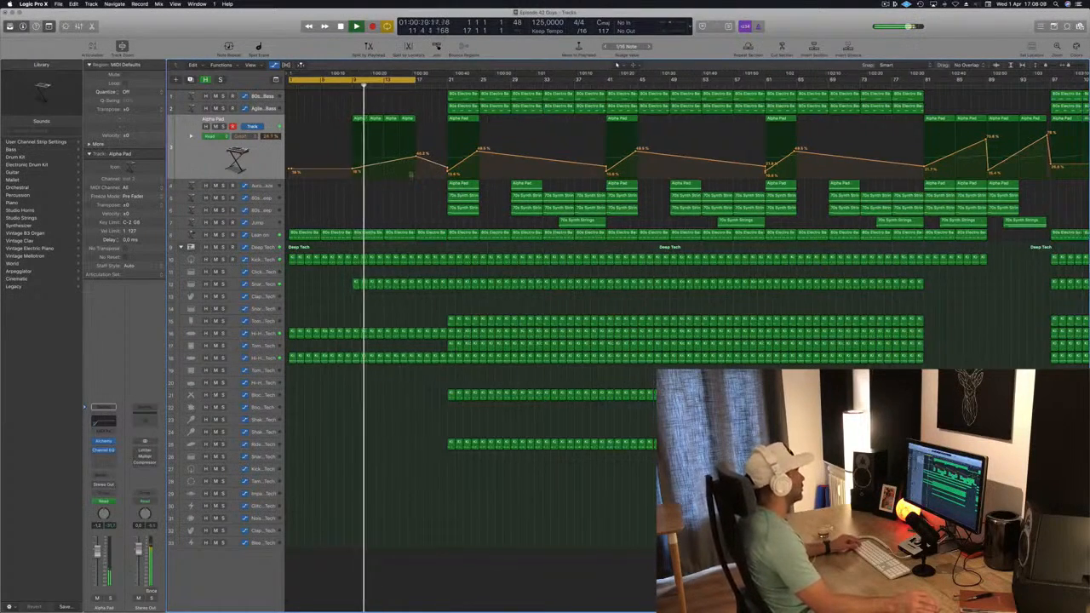
left_click_drag(398, 156, 398, 158)
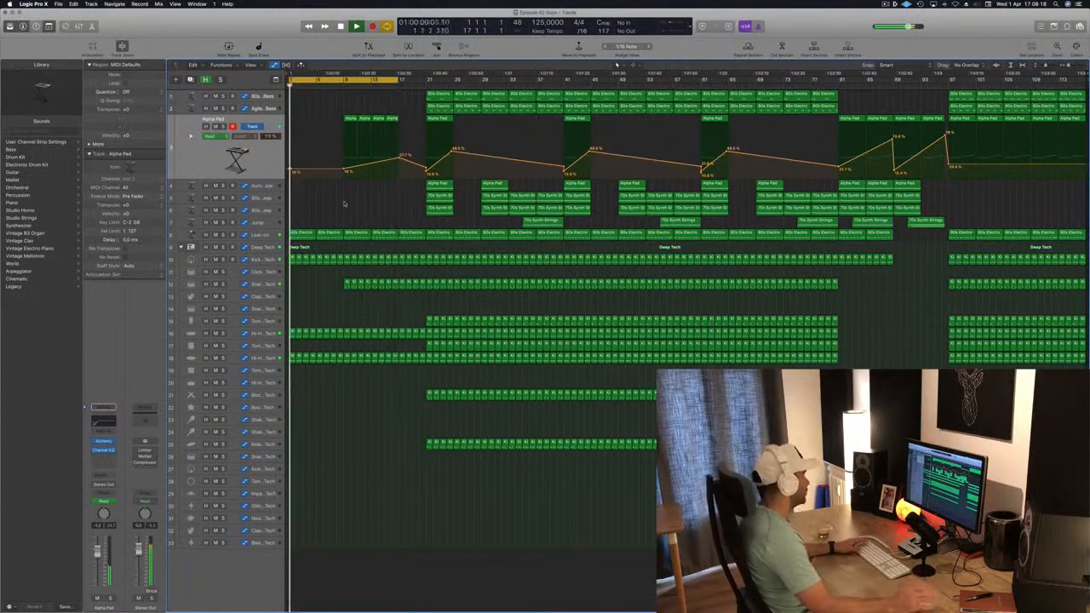
Step: Delete the bass, Alpha Pad and synth strings regions between bars 21 and 33 on the top tracks
left_click_drag(416, 96, 491, 211)
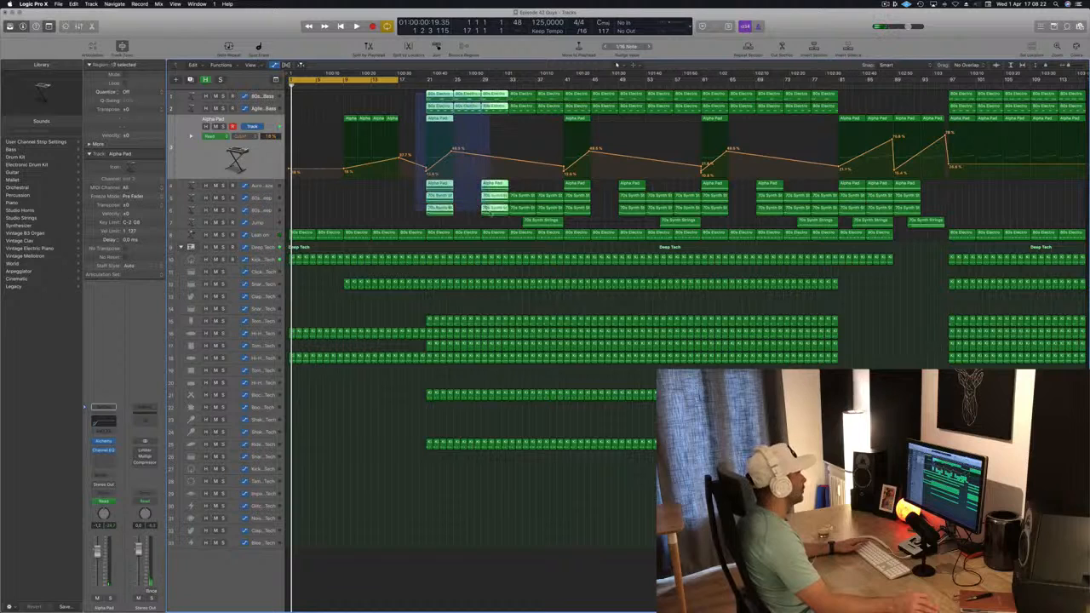
key("Delete")
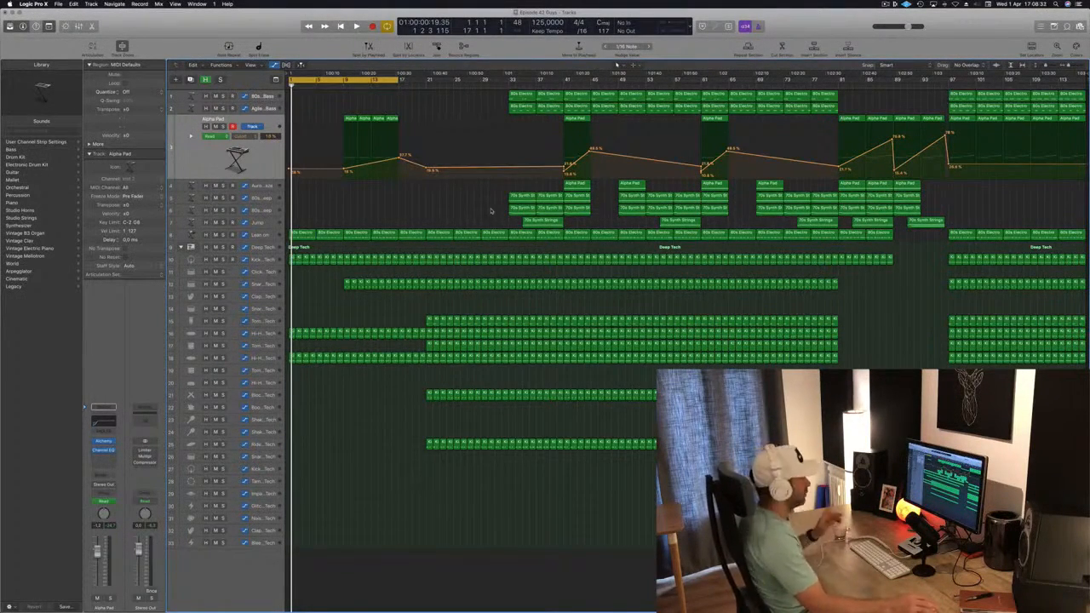
key("space")
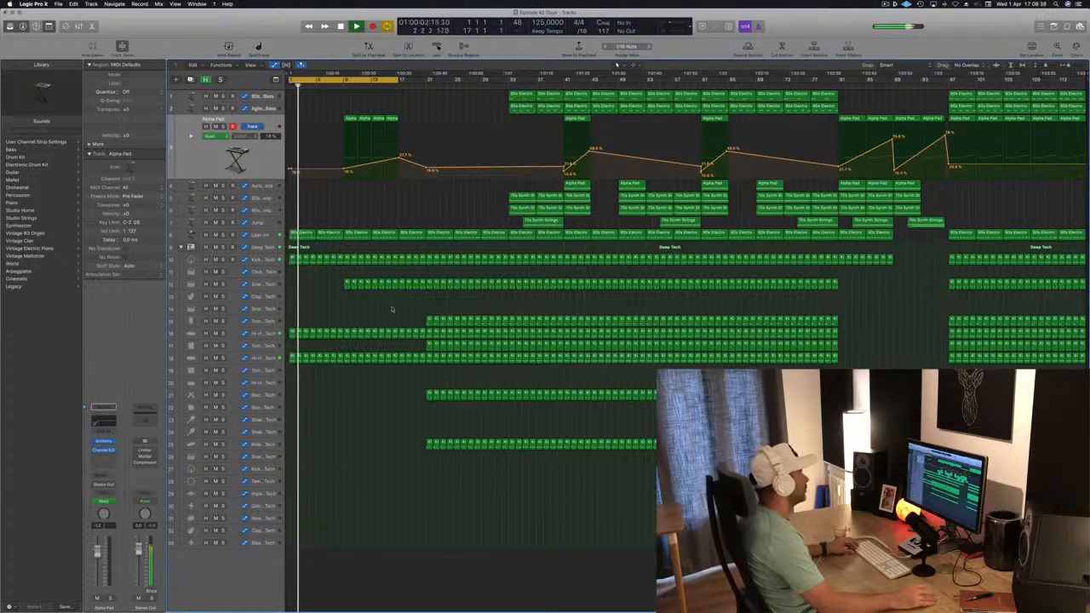
Step: Set the cycle to bars 17–33 and delete the Tom Low – Deep Tech regions inside it
left_click_drag(389, 80, 476, 86)
left_click(266, 321)
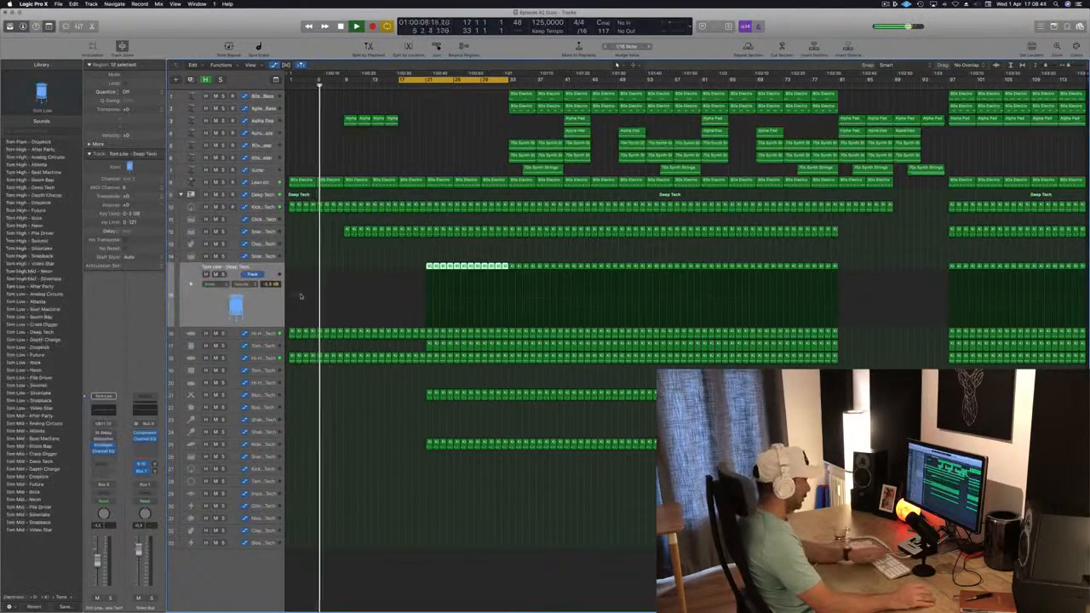
key("Delete")
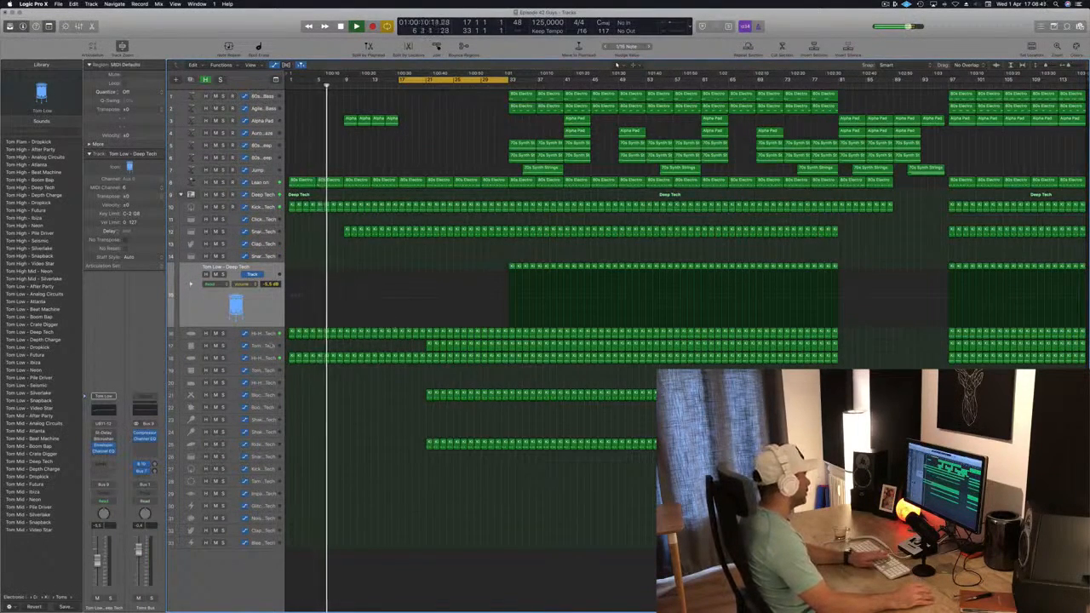
Step: Delete the regions within the cycle on two more percussion tracks, including Block – Deep Tech
left_click(262, 345)
key("Delete")
left_click(313, 399)
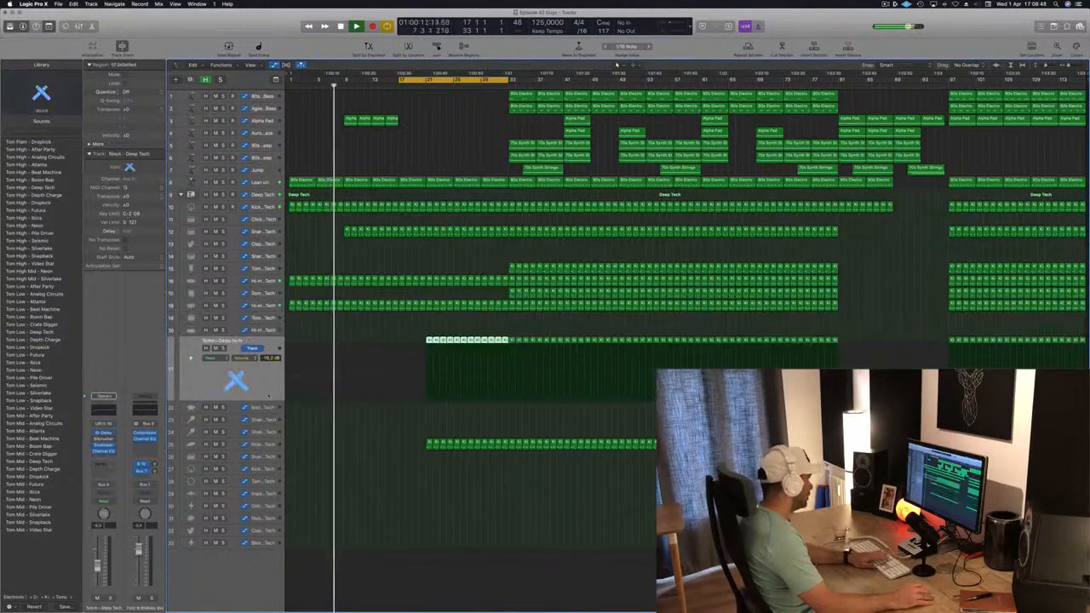
key("Delete")
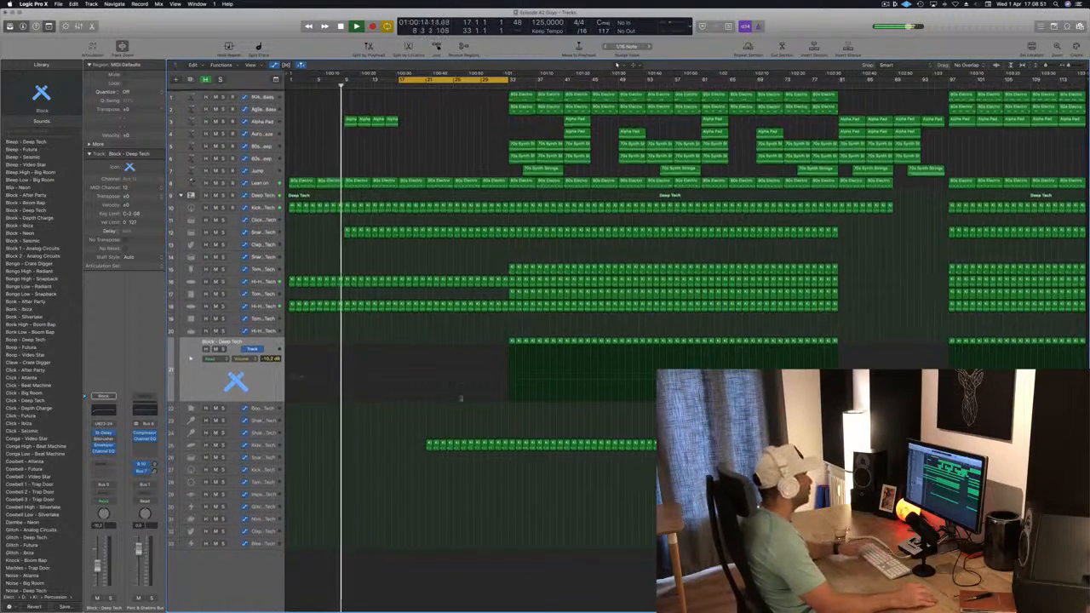
Step: Select the Alpha Pad regions and save the project
mouse_move(413, 125)
left_mouse_down()
mouse_move(351, 119)
mouse_move(407, 121)
left_mouse_up()
key("super+s")
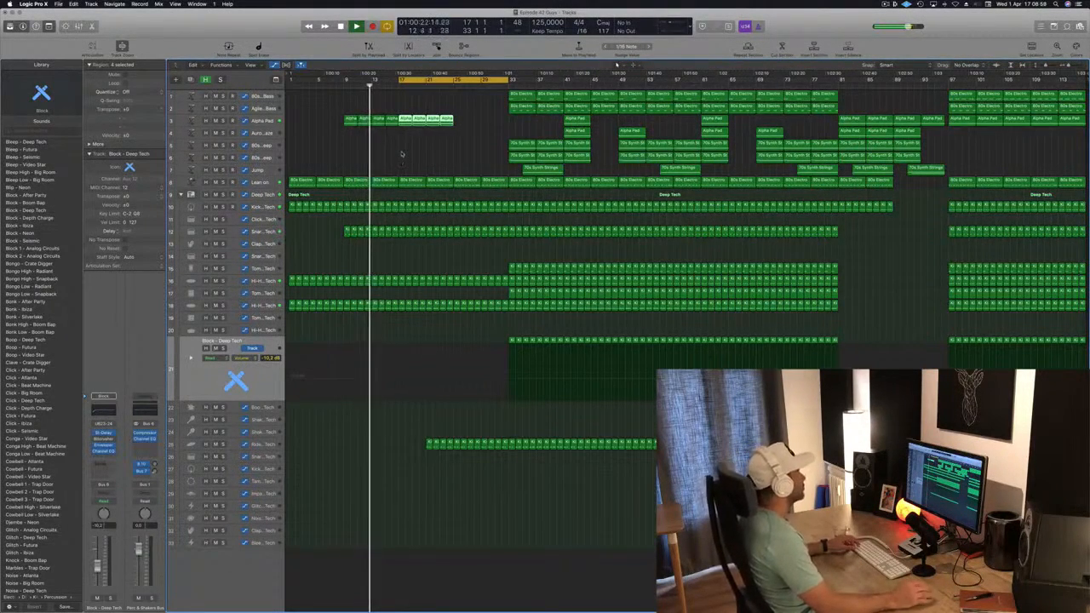
Step: Select the Lean on track and open its plug-in window to review the Channel EQ curve
key("super+Right")
key("super+Right")
key("super+Right")
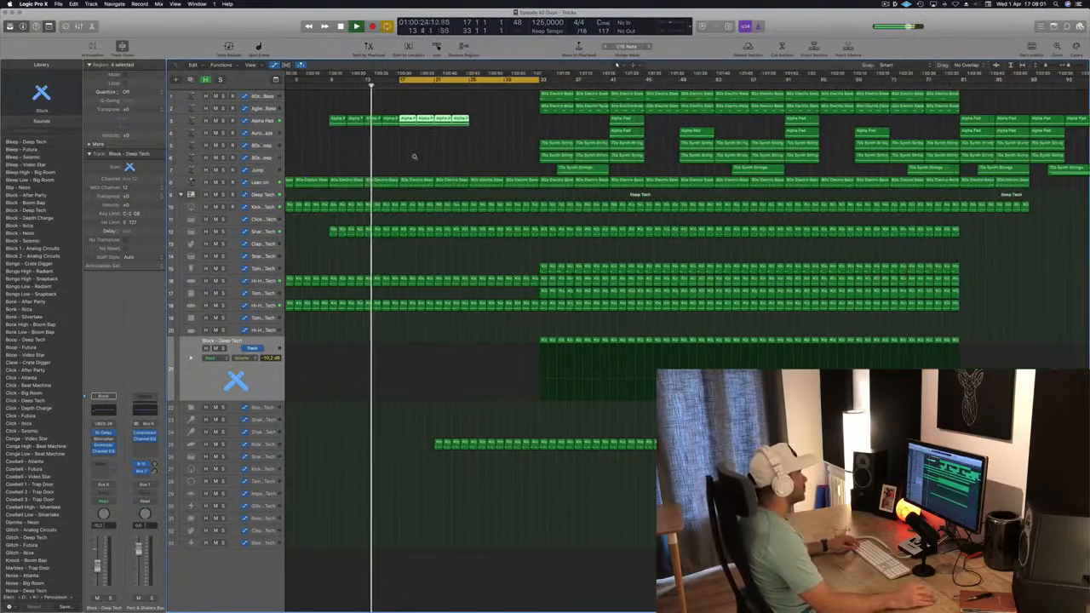
left_click(388, 180)
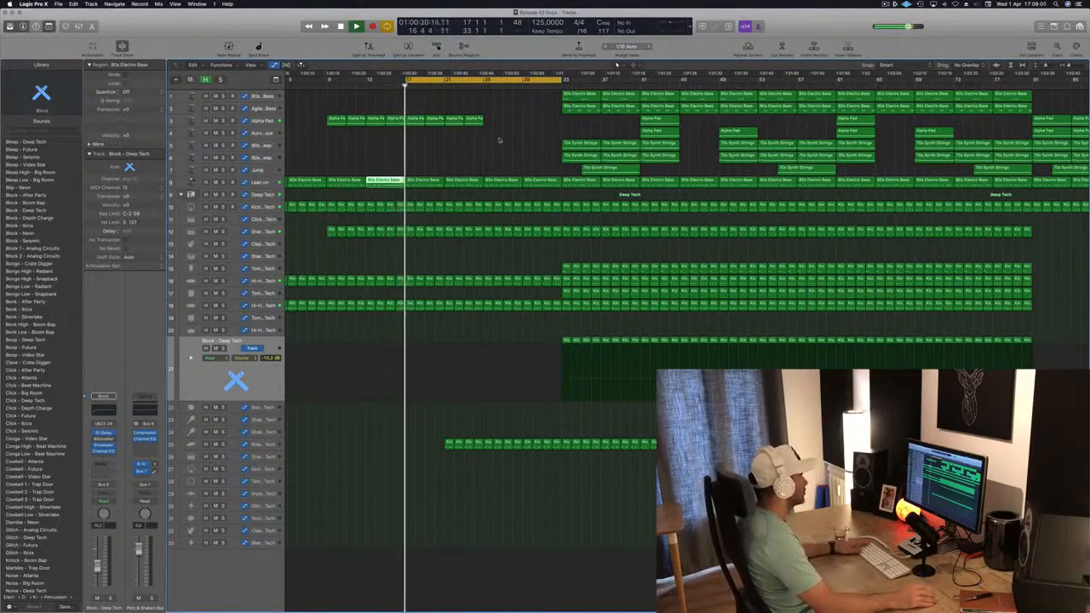
left_click(258, 122)
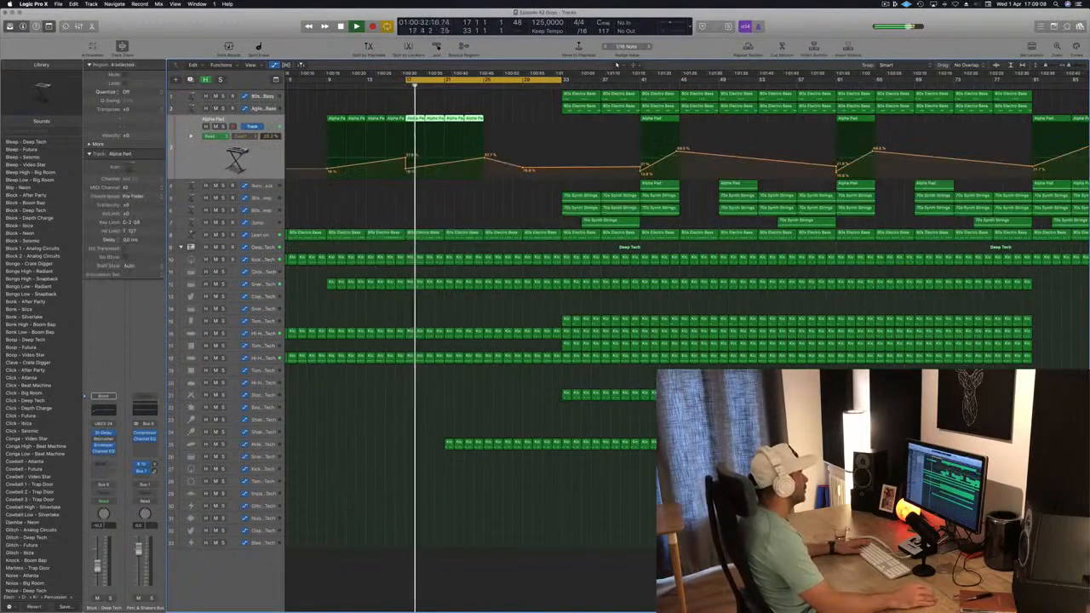
key("comma")
key("comma")
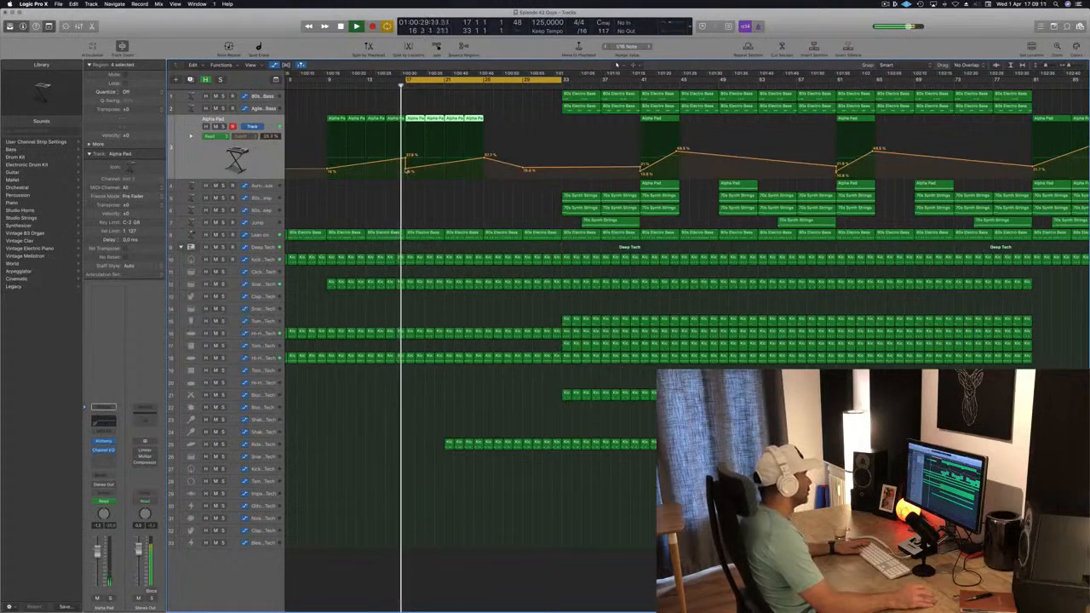
scroll(406, 167, "down", 2)
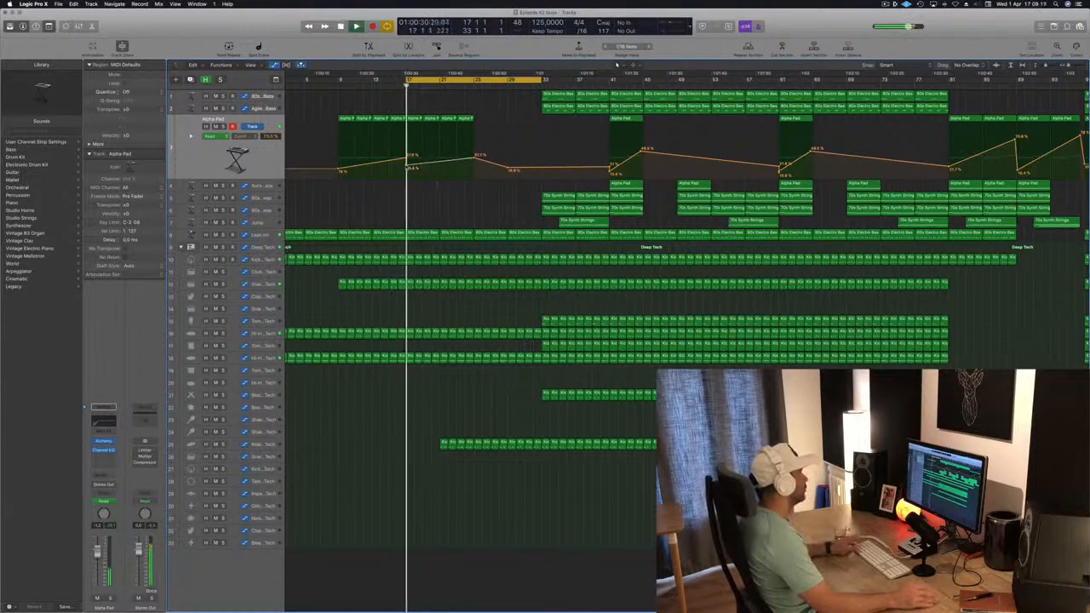
scroll(406, 168, "down", 1)
left_click(265, 235)
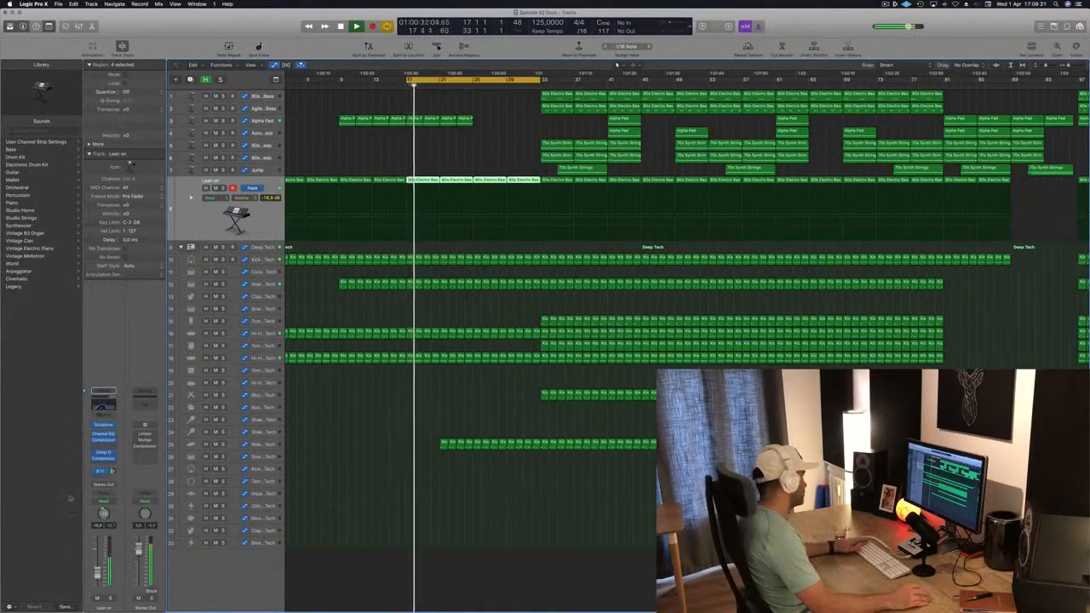
key("v")
left_click_drag(99, 575, 99, 578)
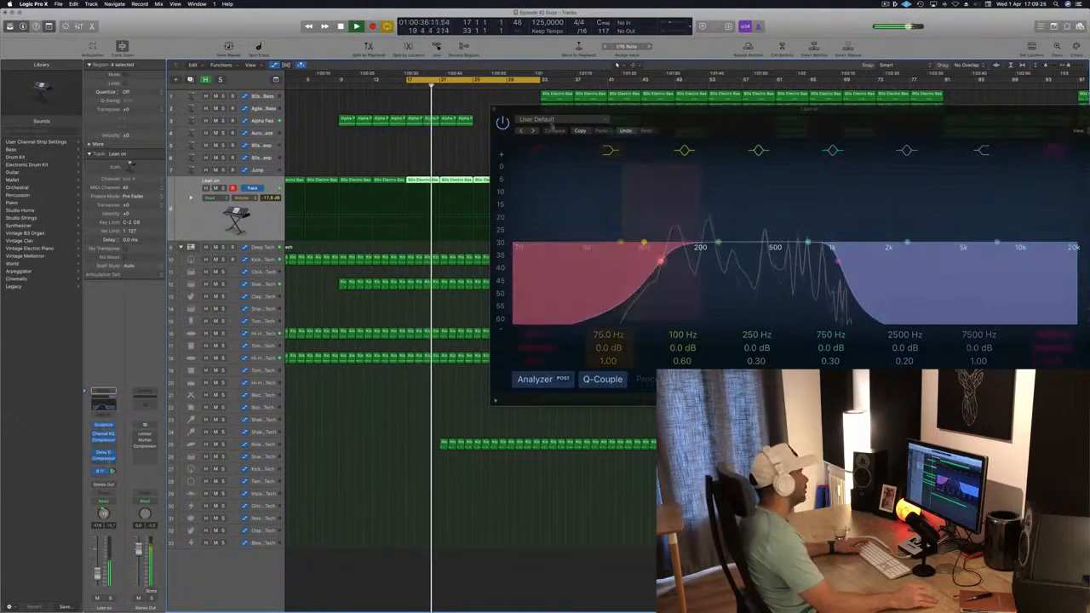
key("v")
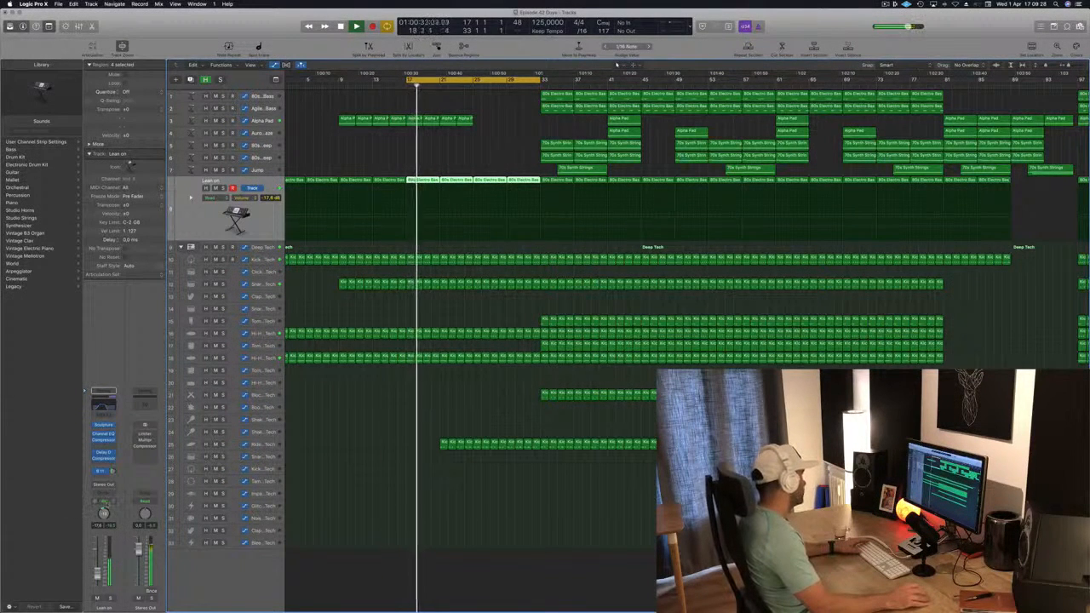
Step: Switch the Lean on track to Touch automation and lower its Channel EQ high cut to about 880 Hz
left_click(104, 502)
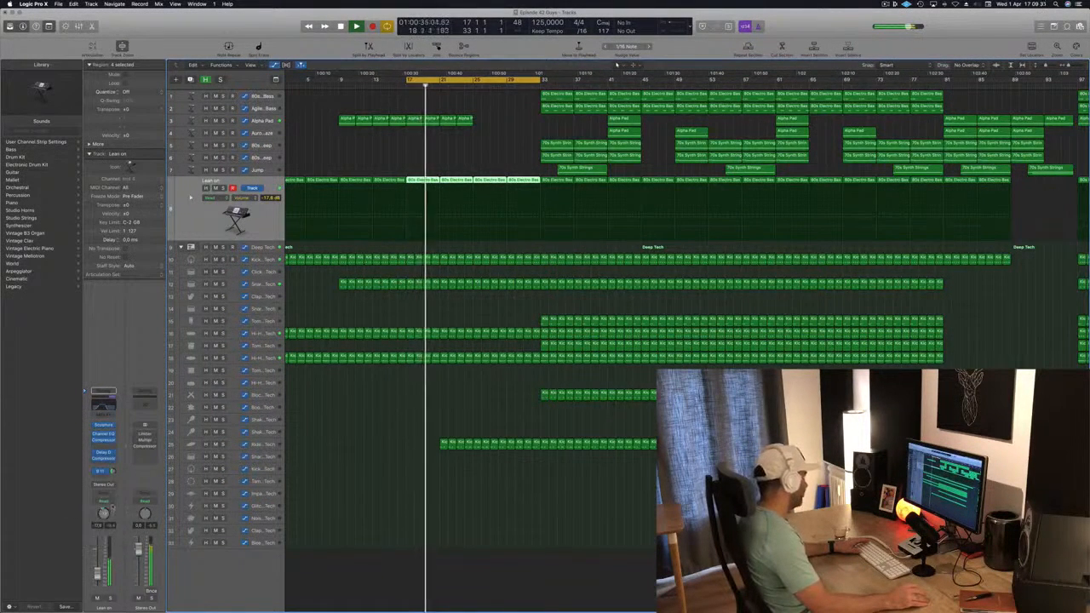
left_click(109, 510)
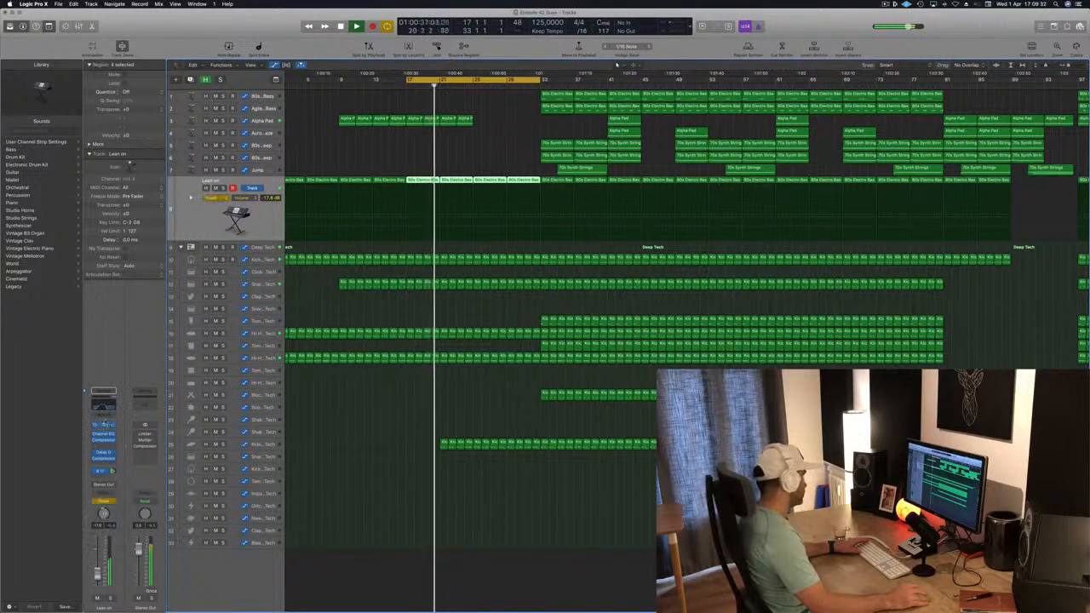
left_click(103, 407)
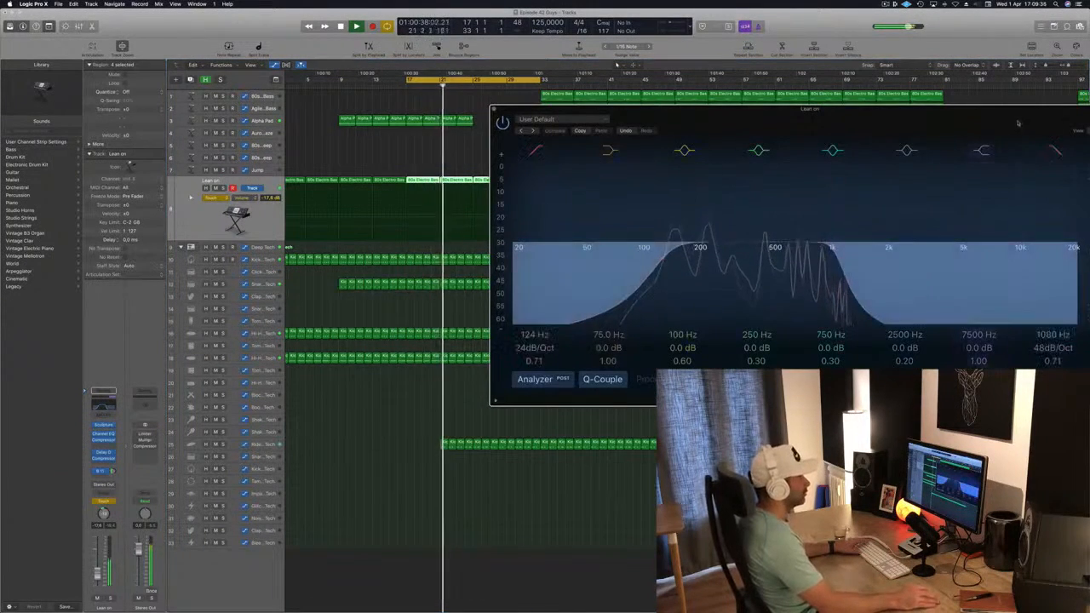
left_click_drag(1022, 109, 875, 126)
left_click_drag(691, 273, 689, 273)
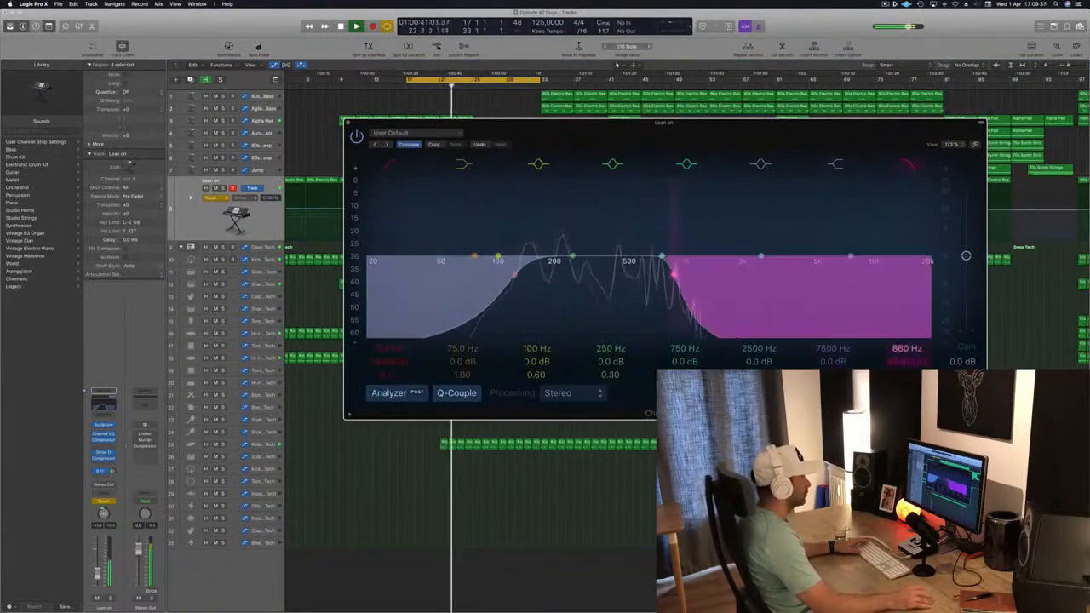
left_click(348, 123)
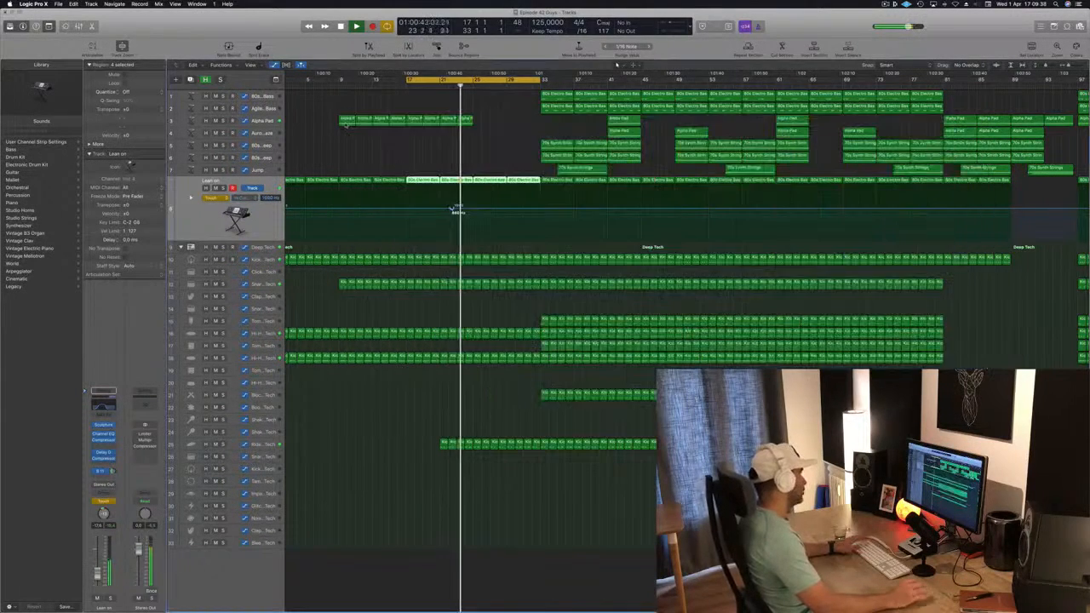
Step: Shape the Lean on high cut automation to rise from about 370 Hz at bar 1 through 500 Hz to 880 Hz, back in Read mode
scroll(411, 156, "left", 2)
key("Return")
left_click_drag(479, 207, 289, 198)
key("space")
key("space")
left_click_drag(428, 79, 274, 98)
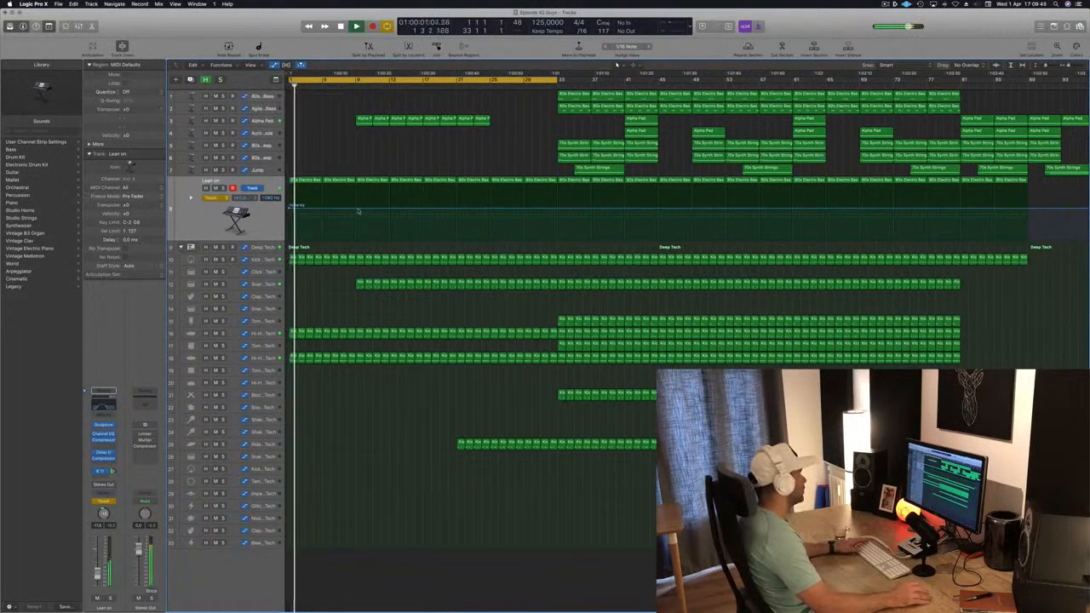
left_click_drag(292, 206, 292, 218)
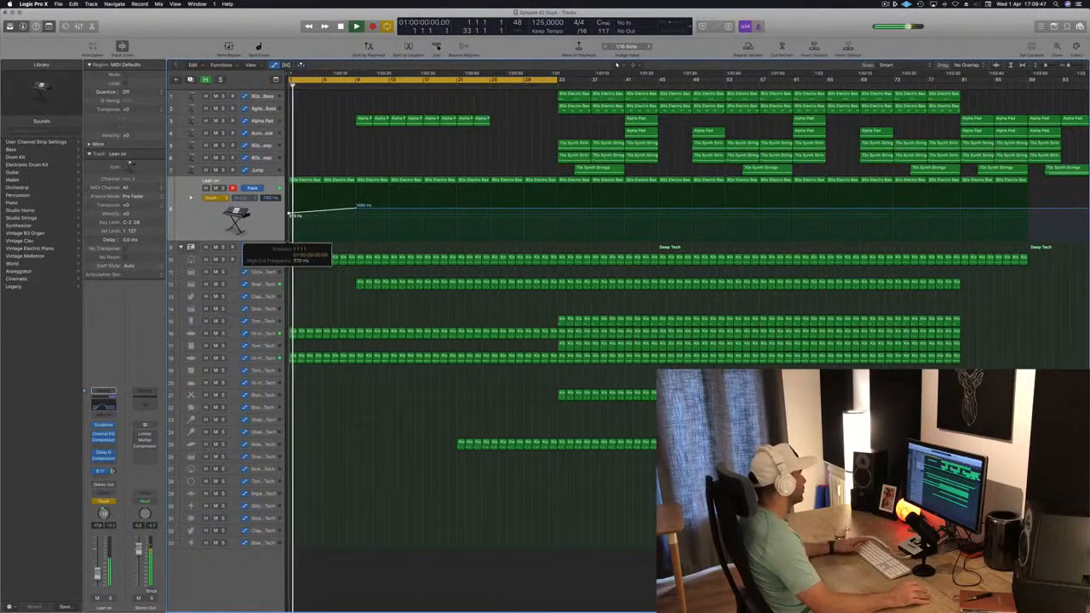
left_click(211, 198)
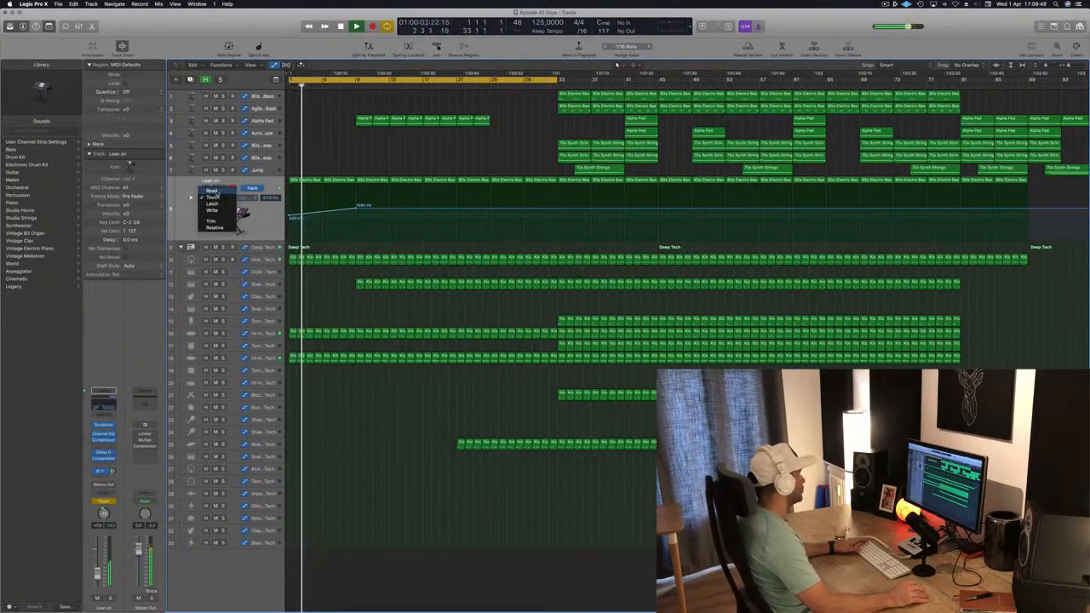
left_click(213, 188)
left_click_drag(356, 208, 356, 214)
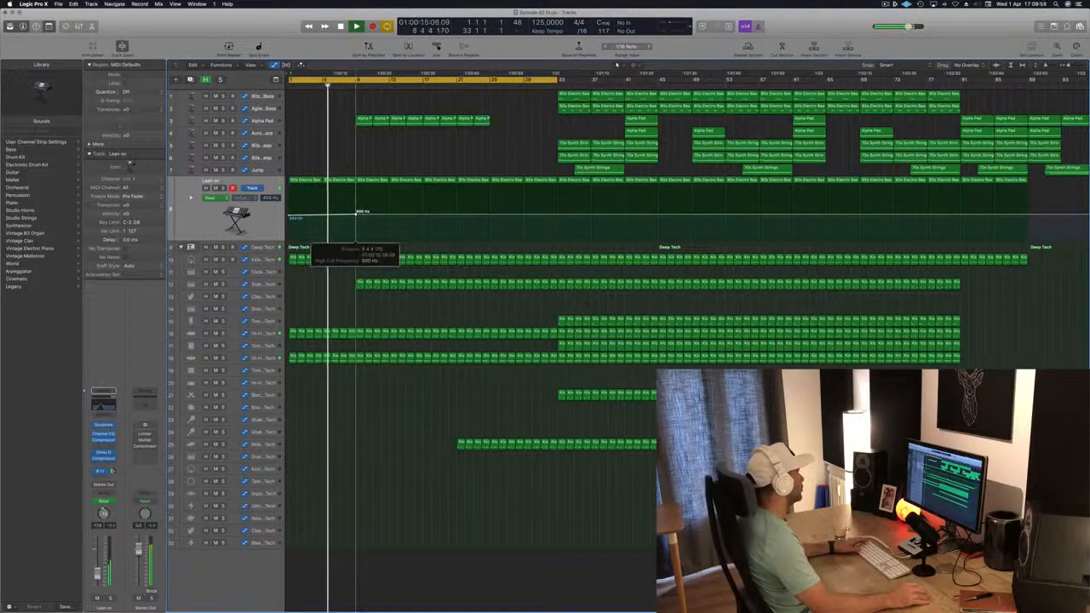
left_click(423, 217)
left_click_drag(423, 217, 423, 212)
Step: Move the first 70s Synth Strings region to the song start and delete it
left_click(579, 148)
left_click_drag(579, 148, 311, 152)
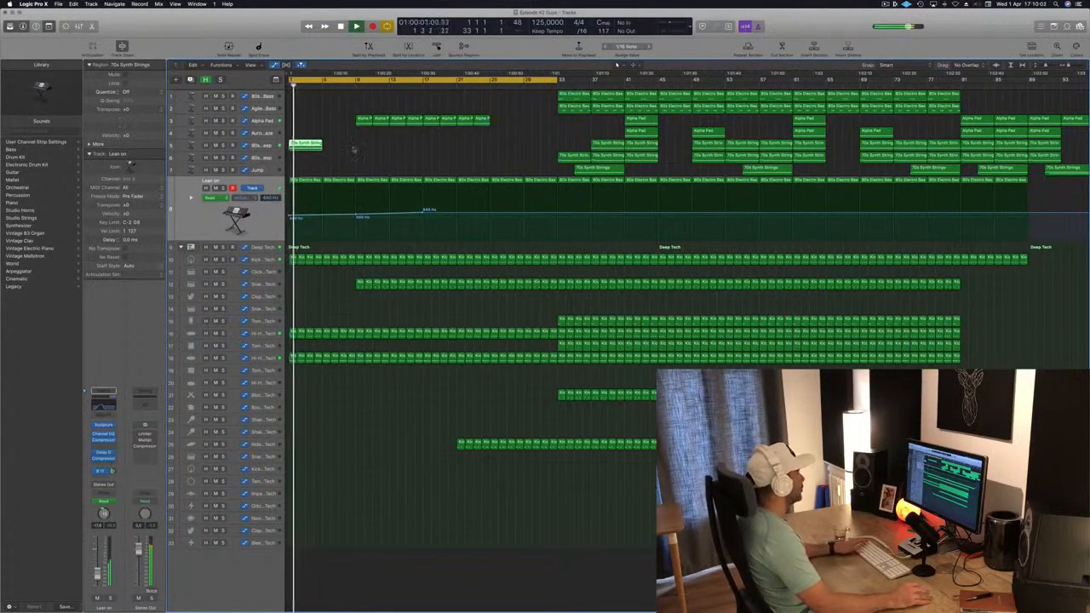
key("Delete")
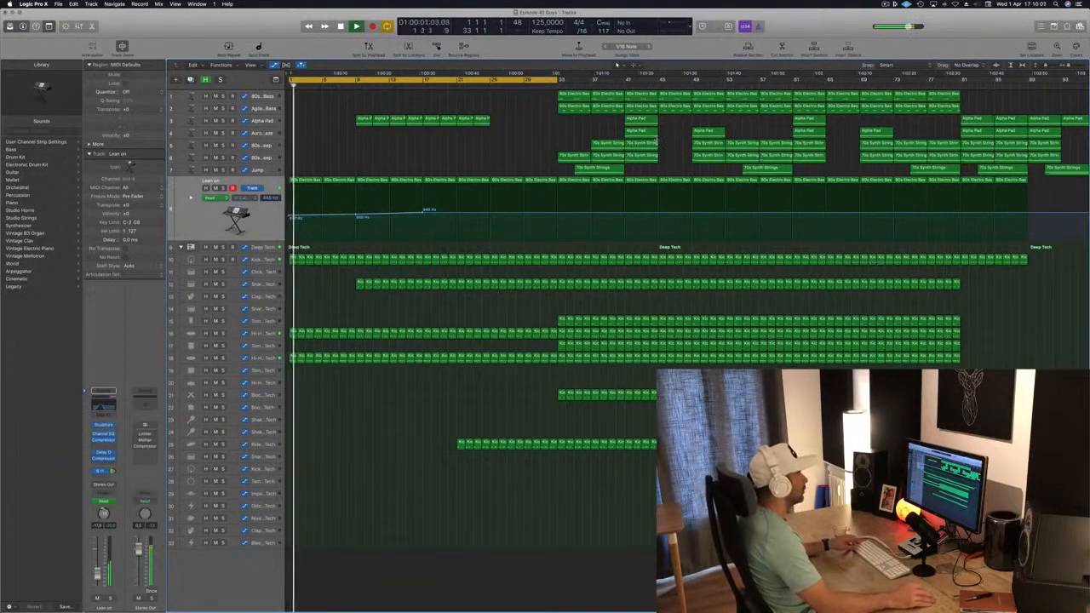
Step: Move an Alpha Pad region to bar 1 on the Aurora Haze track, trim it short and clear it in the piano roll
left_click_drag(640, 132, 308, 134)
double_click(304, 132)
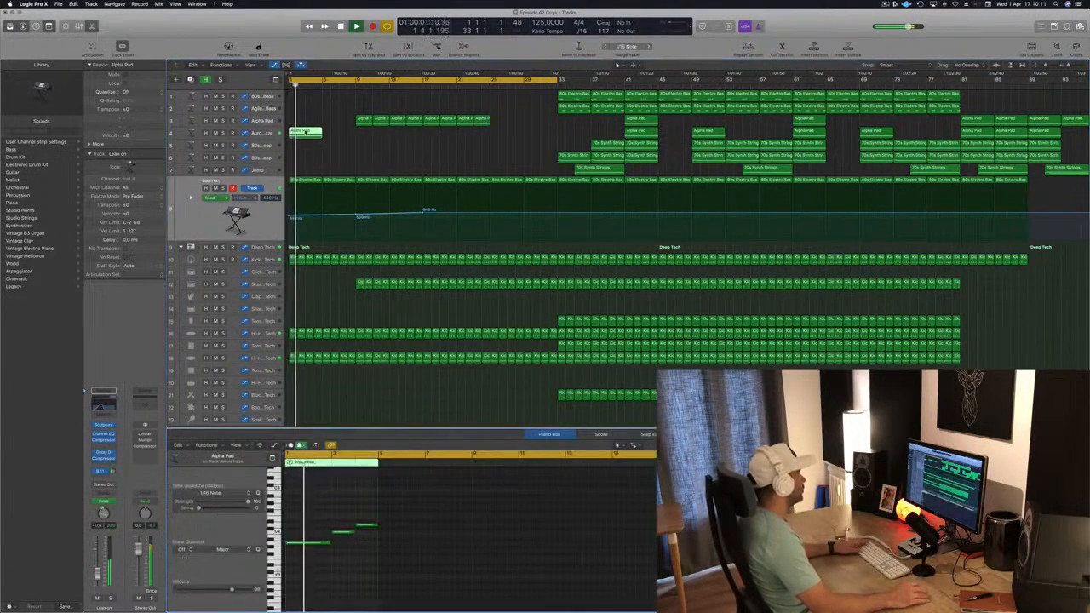
key("space")
key("space")
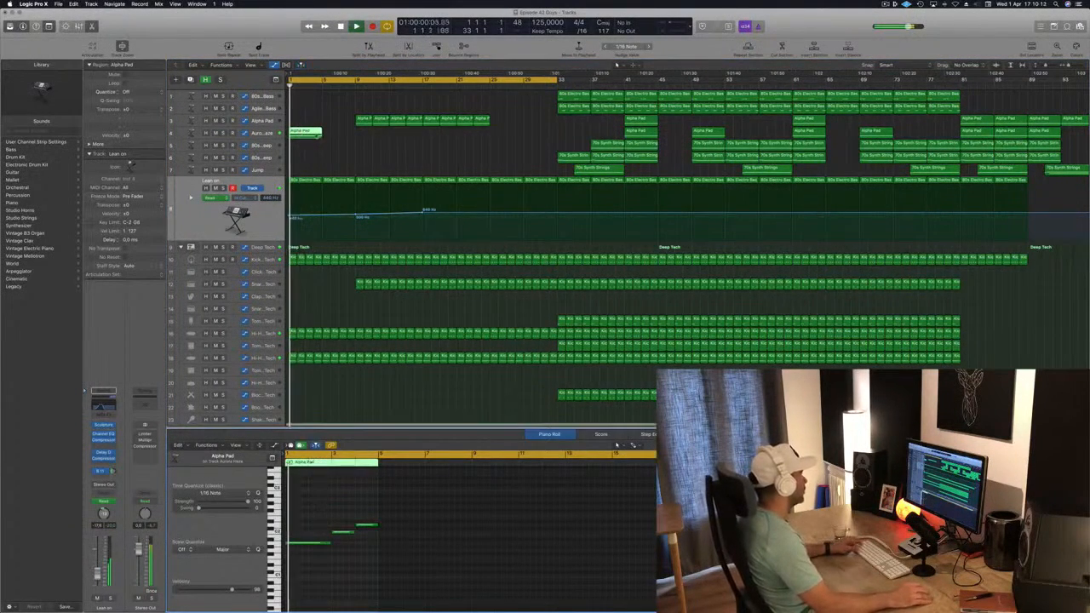
left_click_drag(321, 134, 305, 134)
left_click(313, 133)
key("Delete")
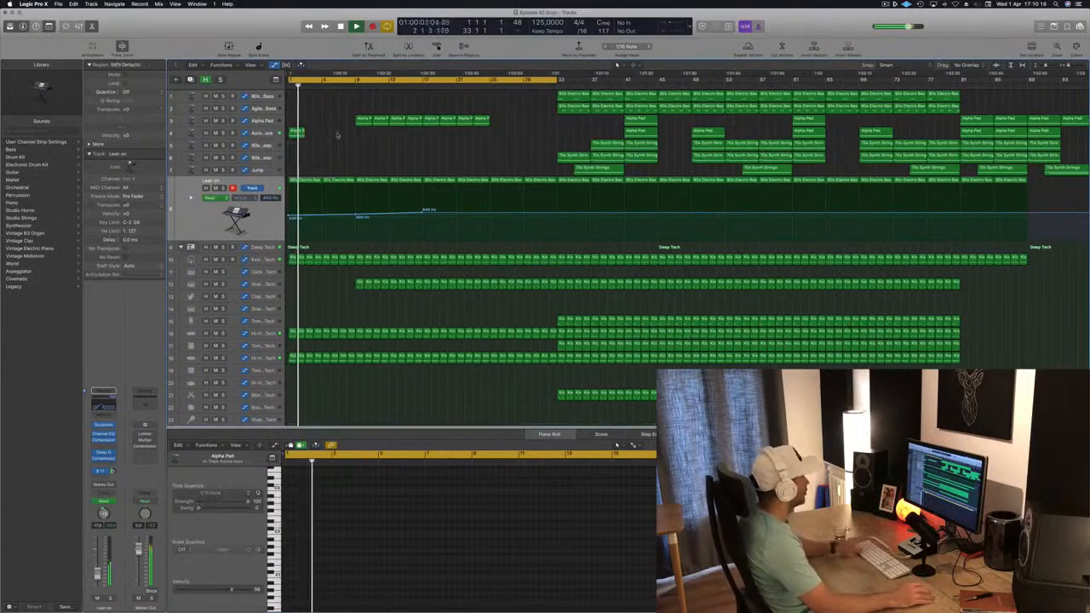
left_click(271, 135)
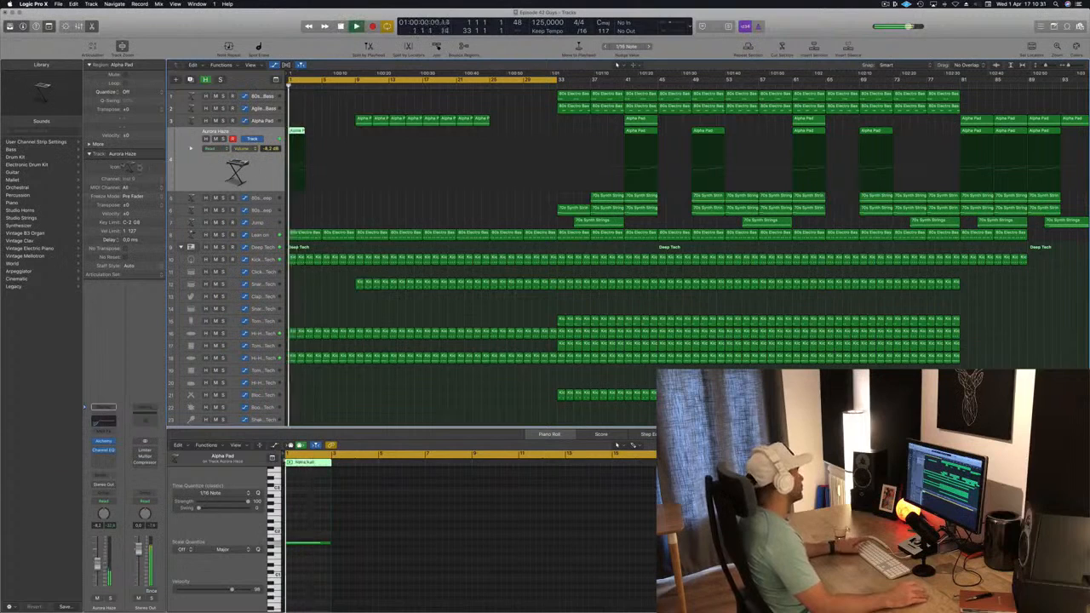
Step: Duplicate the Aurora Haze track, open its Alchemy instrument and select the Panner performance snapshot
key("super+d")
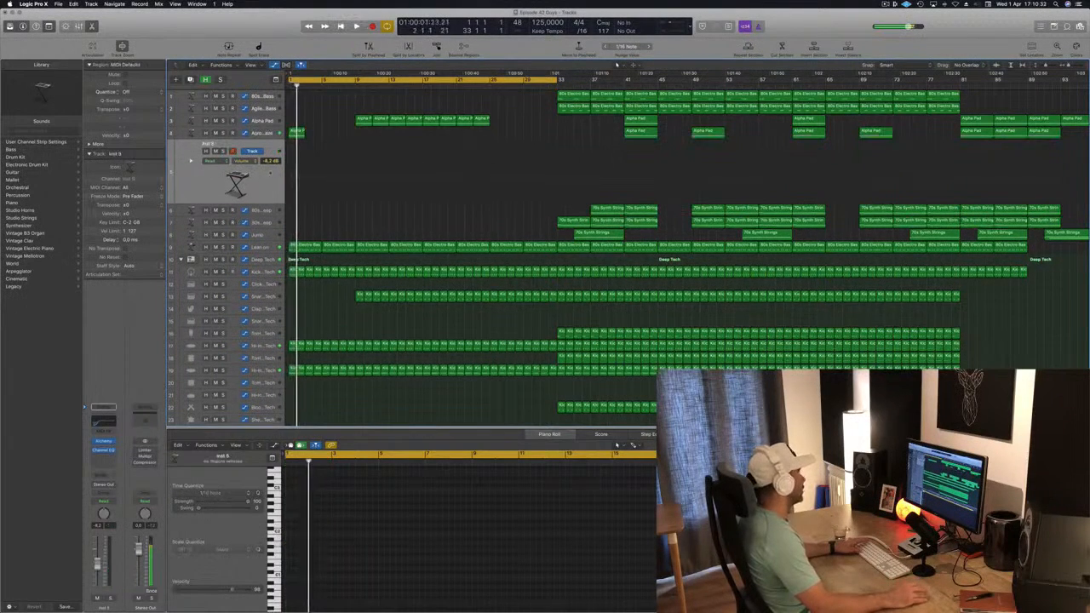
left_click_drag(299, 152, 298, 152)
key("space")
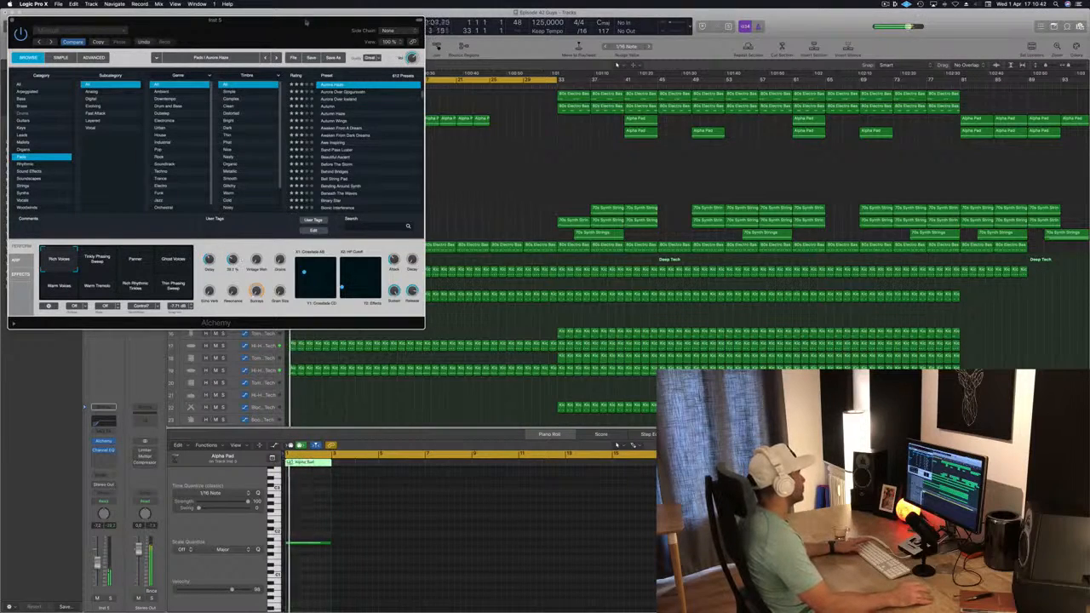
left_click_drag(305, 19, 716, 104)
left_click(545, 349)
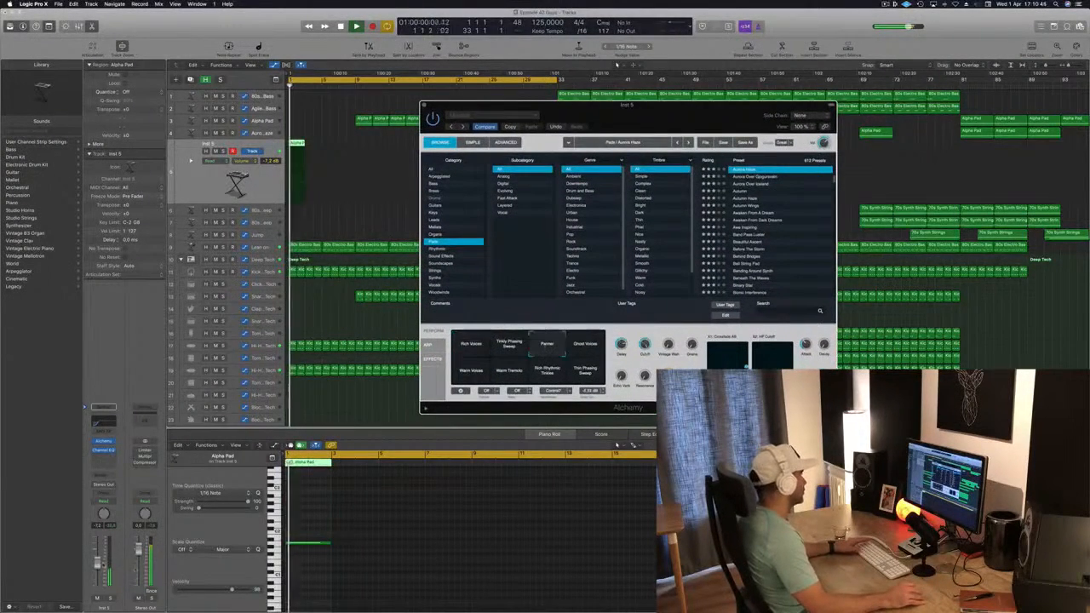
left_click_drag(97, 565, 97, 568)
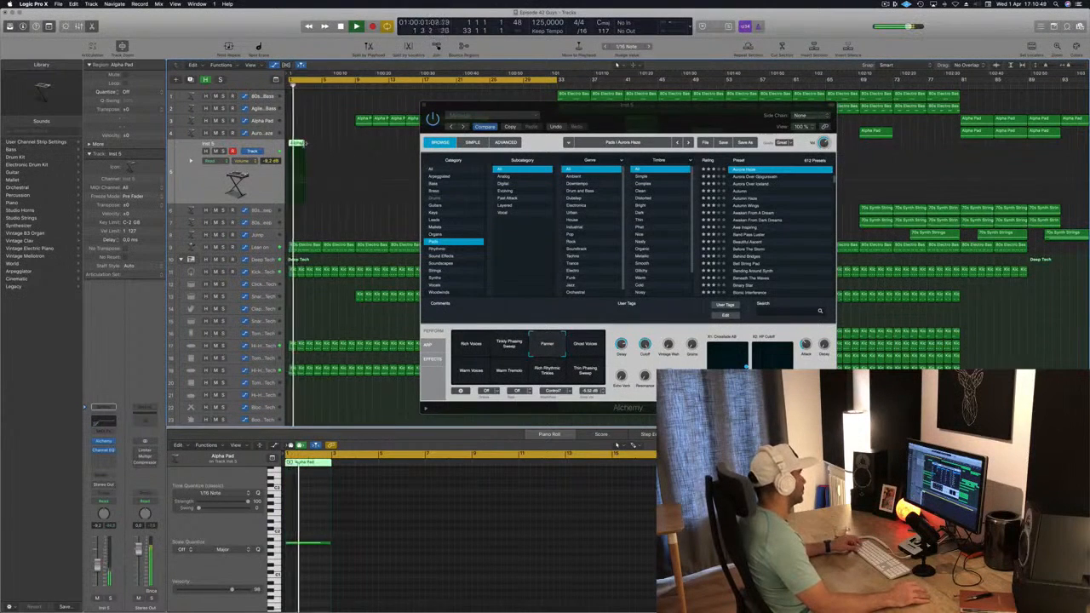
left_click(319, 543)
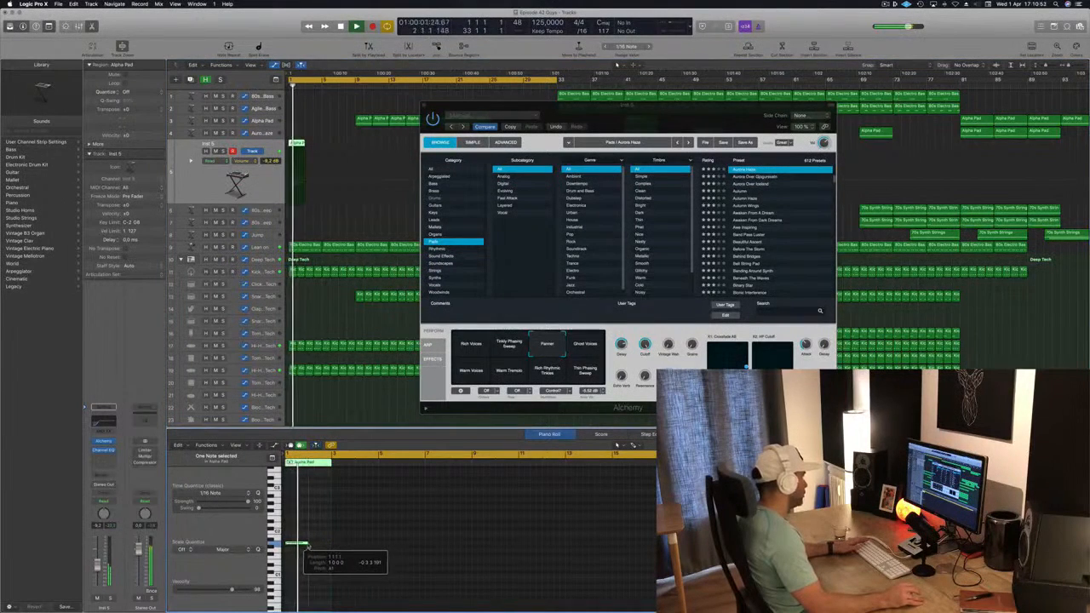
left_click(97, 565)
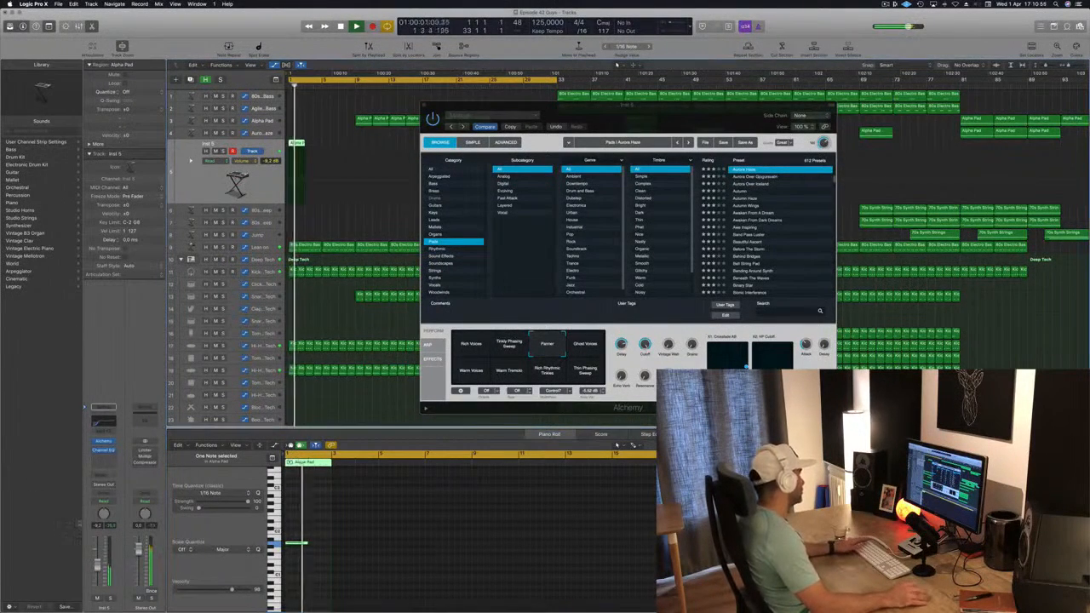
Step: Add a send from the new pad track to Bus 5
left_click(101, 474)
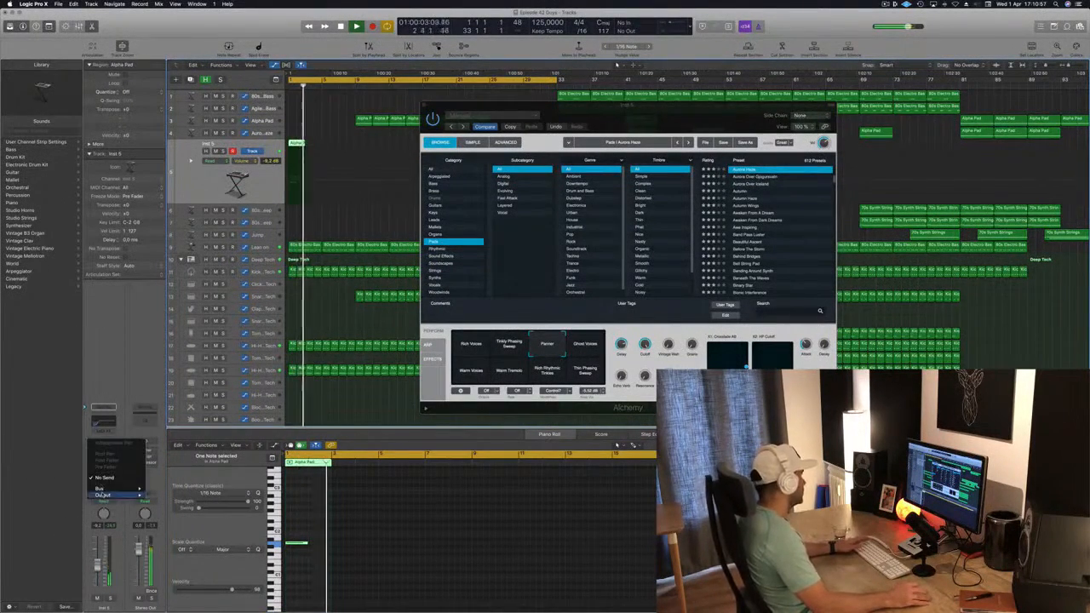
mouse_move(100, 489)
left_click(170, 413)
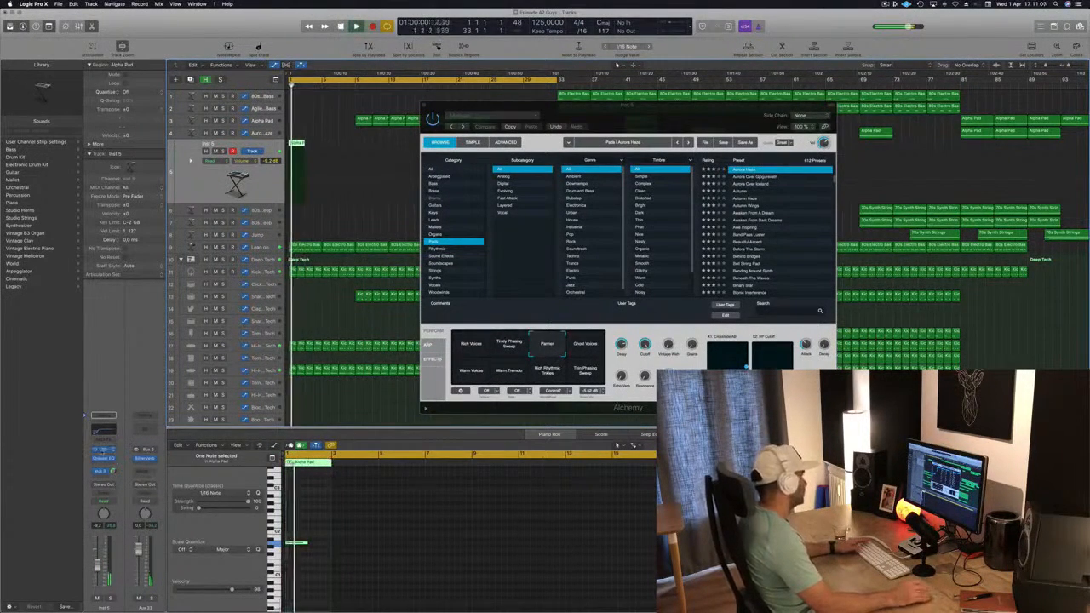
Step: Audition Alchemy's performance snapshots, ending on Thin Phasing Sweep
left_click(590, 347)
left_click(465, 373)
left_click(512, 377)
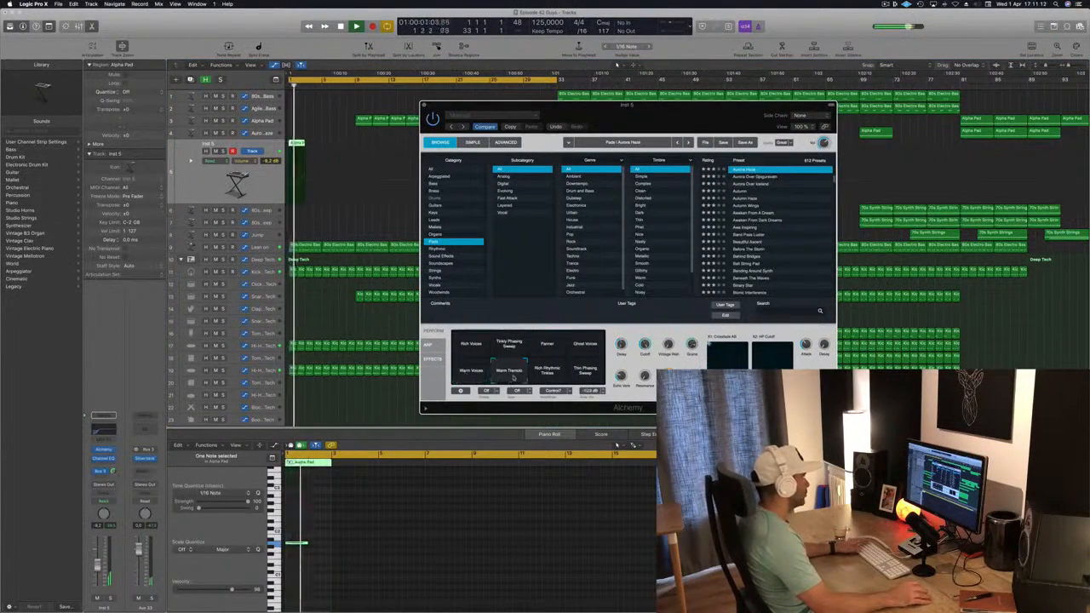
left_click(551, 373)
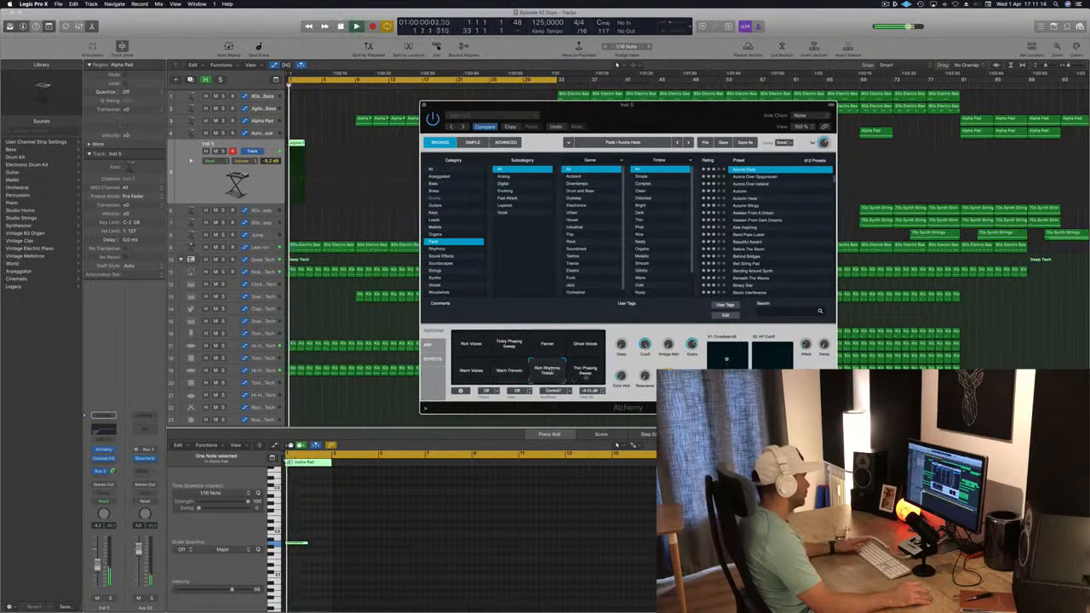
left_click(586, 375)
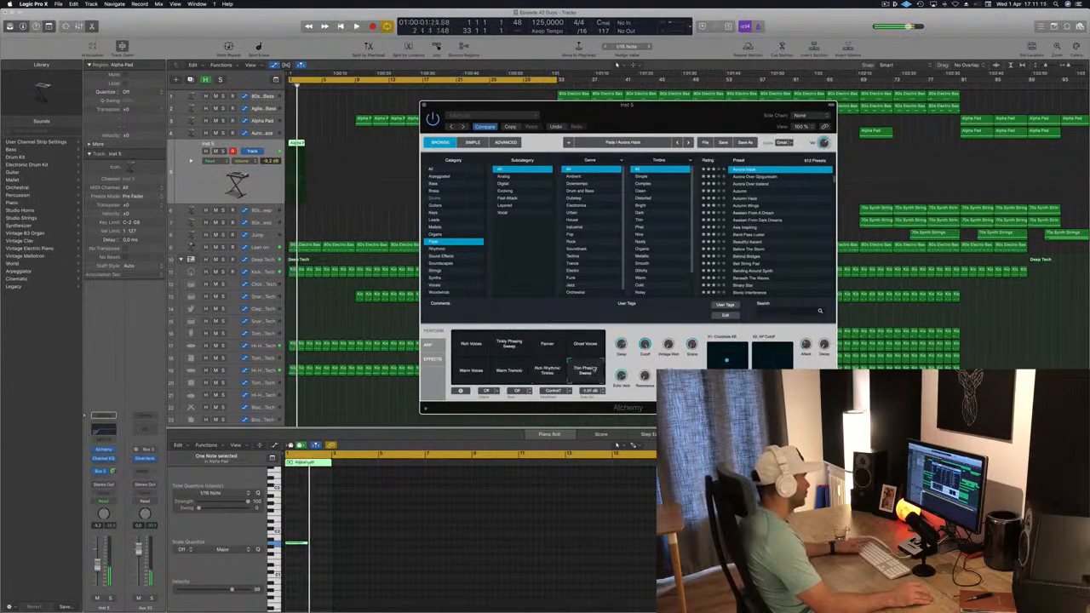
Step: Switch Alchemy's performance snapshot to Panner, move the plugin window aside and hide it
left_click(508, 346)
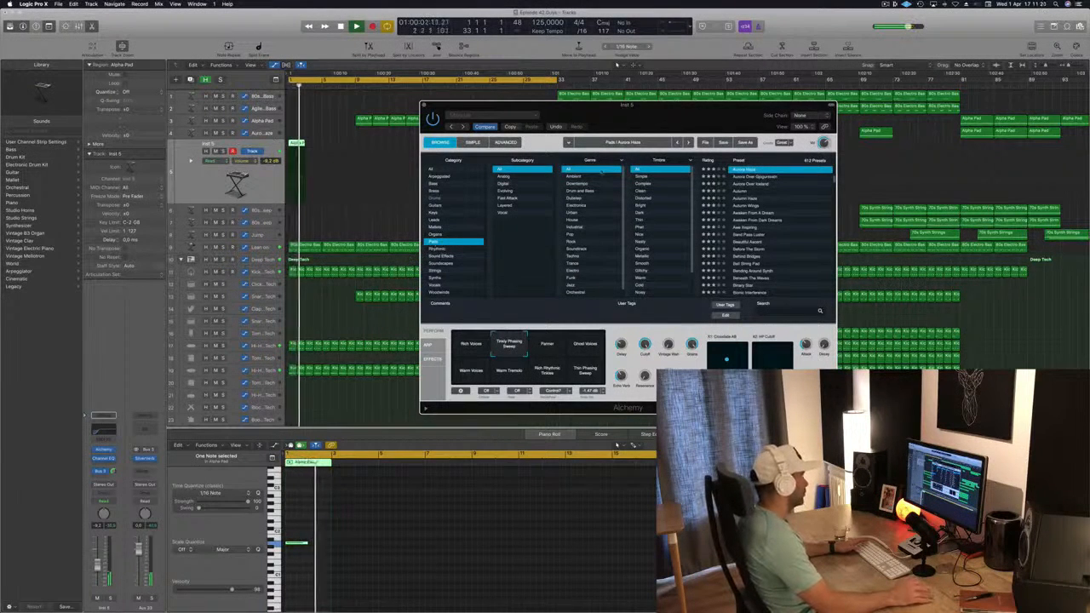
left_click(548, 345)
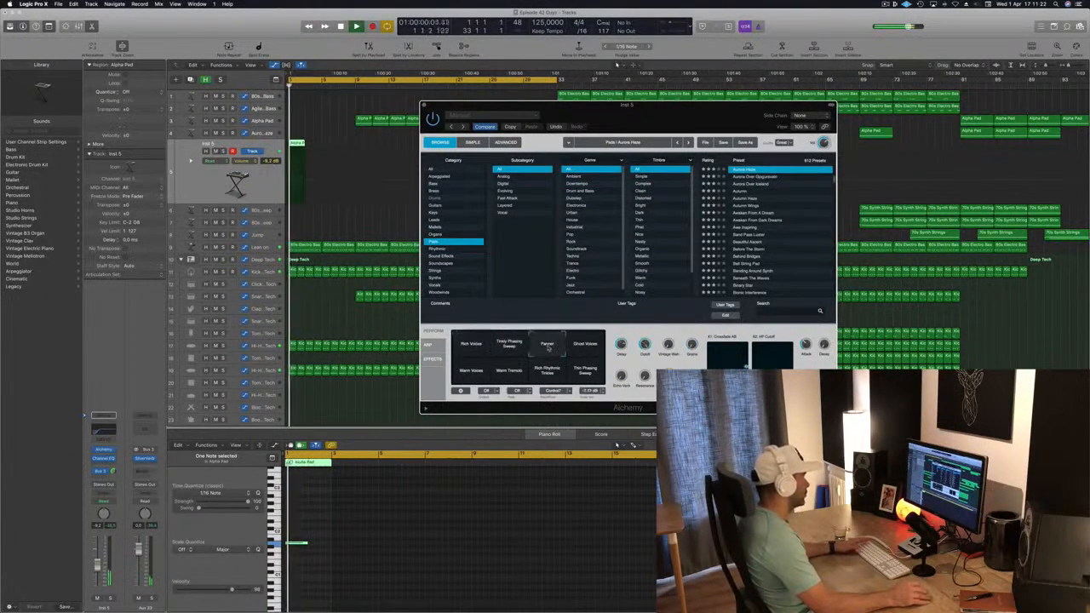
left_click_drag(452, 106, 351, 156)
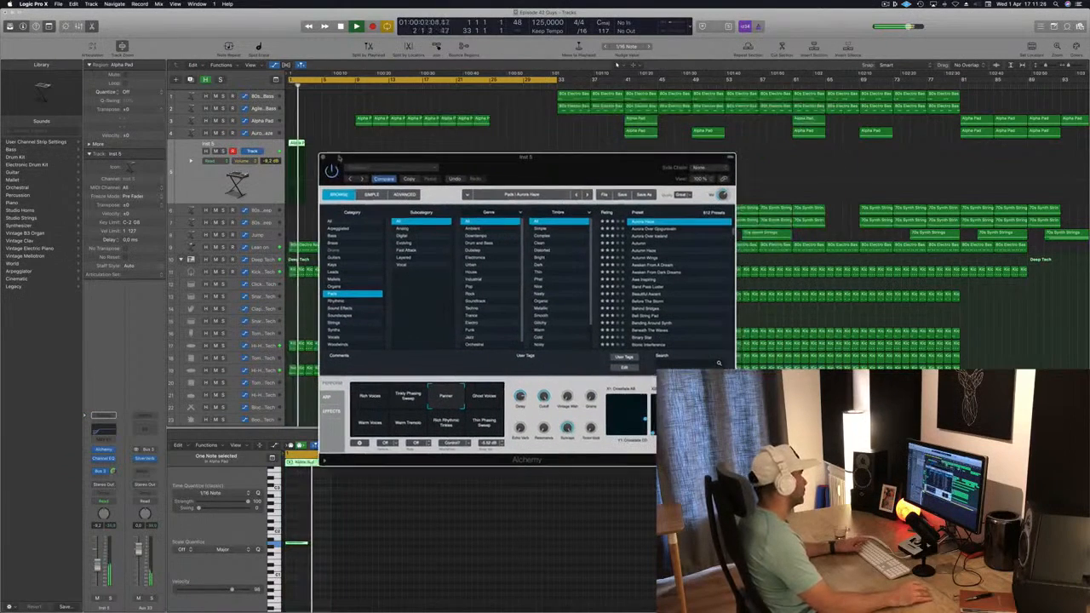
key("v")
key("Return")
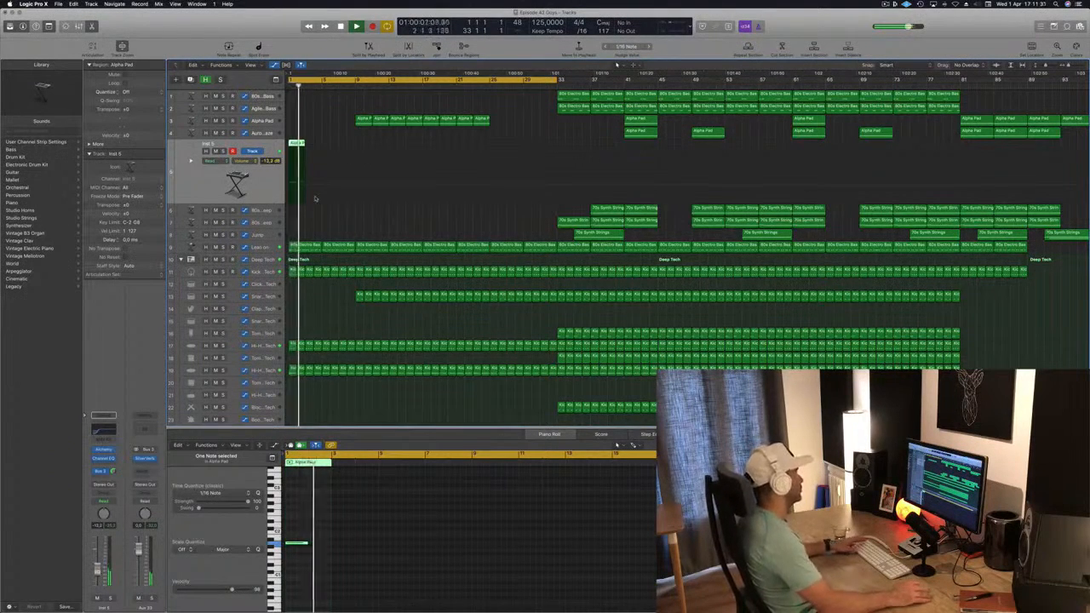
Step: Save the project
key("super+s")
scroll(364, 211, "up", 2)
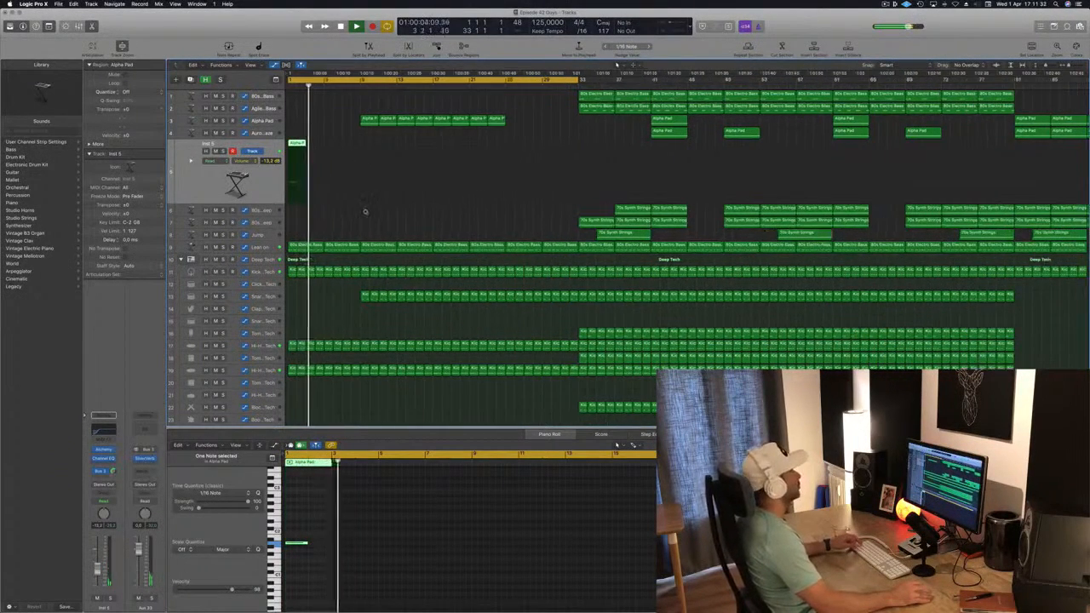
scroll(364, 221, "down", 3)
scroll(364, 222, "down", 1)
key("super+s")
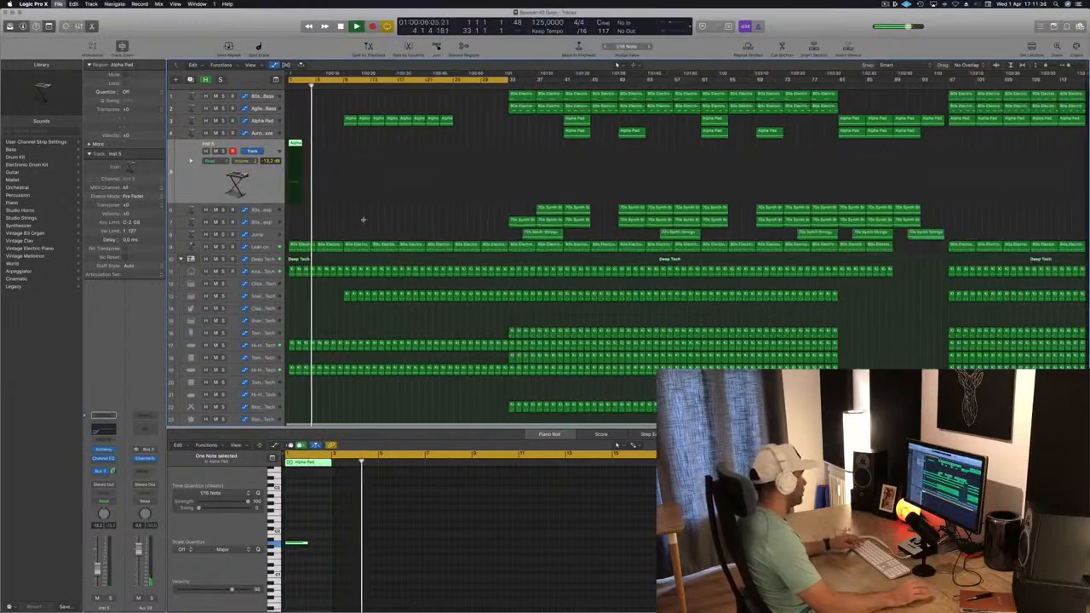
key("Return")
scroll(362, 223, "up", 3)
scroll(362, 230, "down", 3)
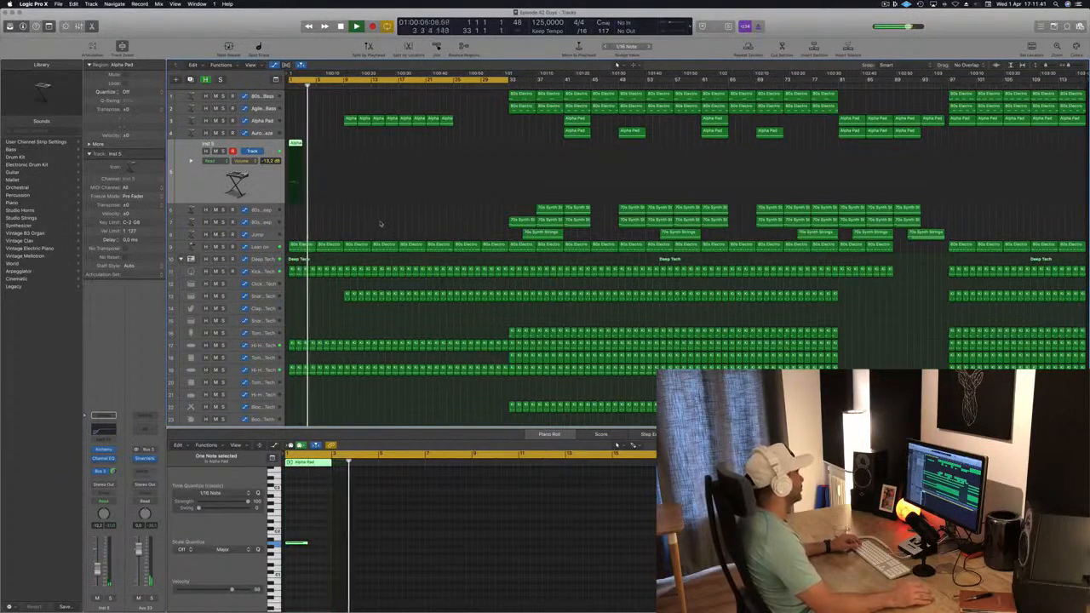
Step: Fine-tune two High Cut Frequency automation points on the Lean on track while playing back
left_click(274, 245)
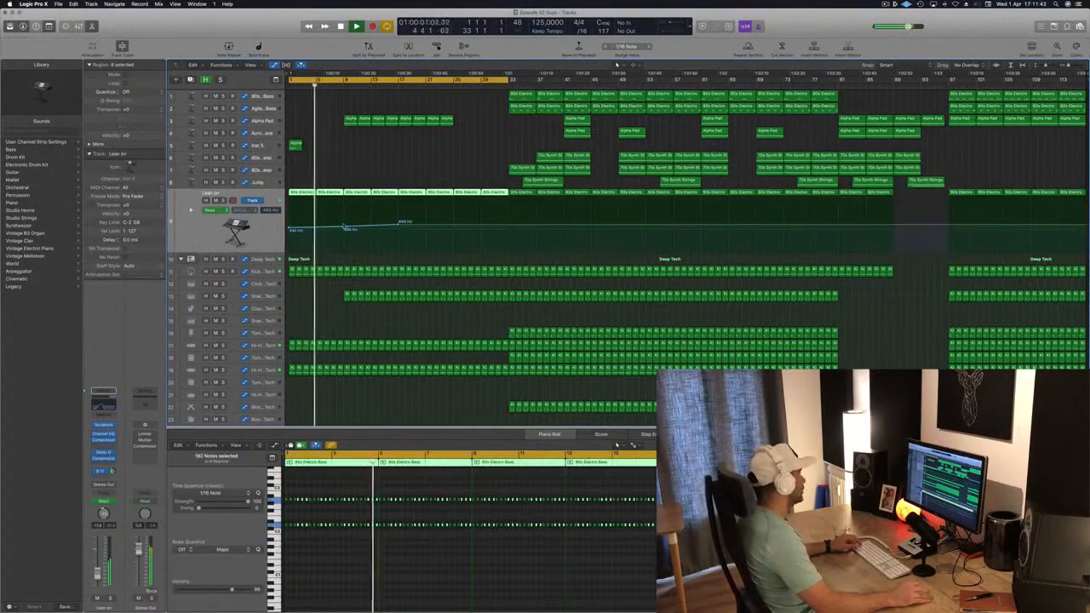
left_click(343, 229)
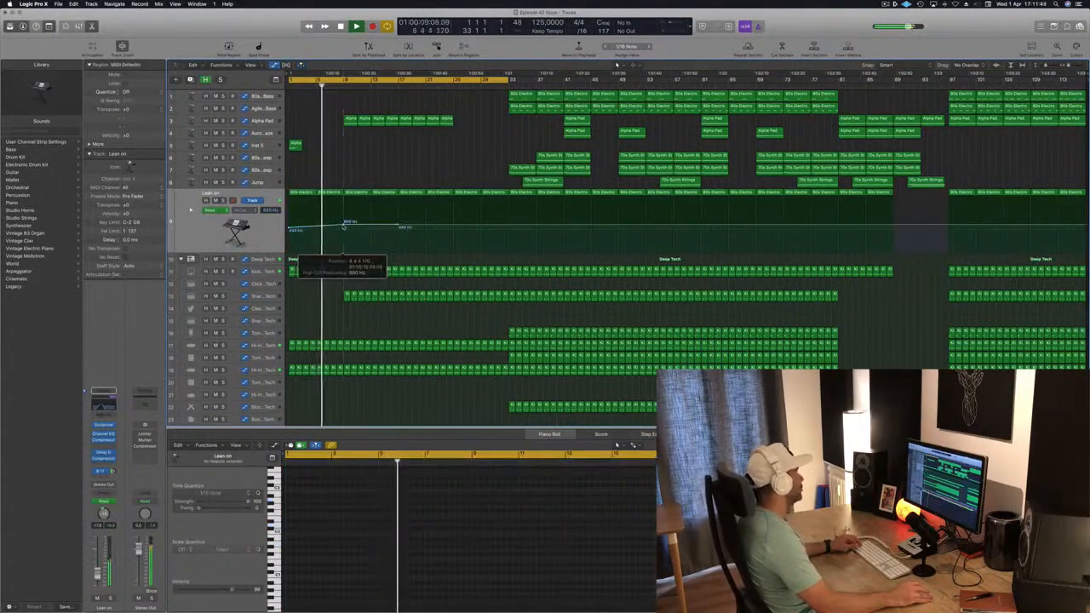
left_click_drag(344, 227, 344, 224)
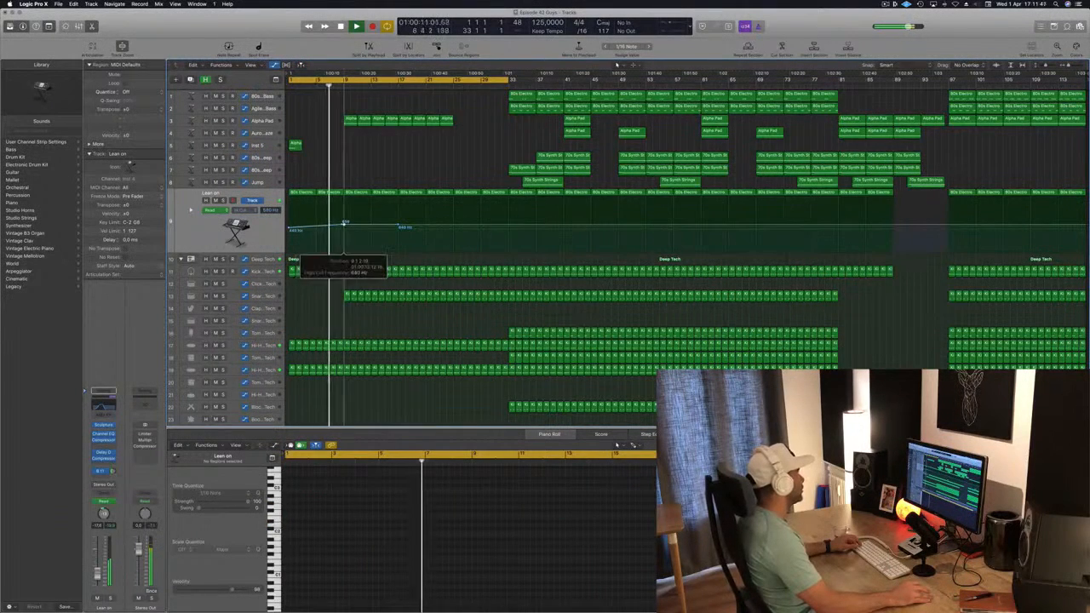
scroll(343, 230, "up", 6)
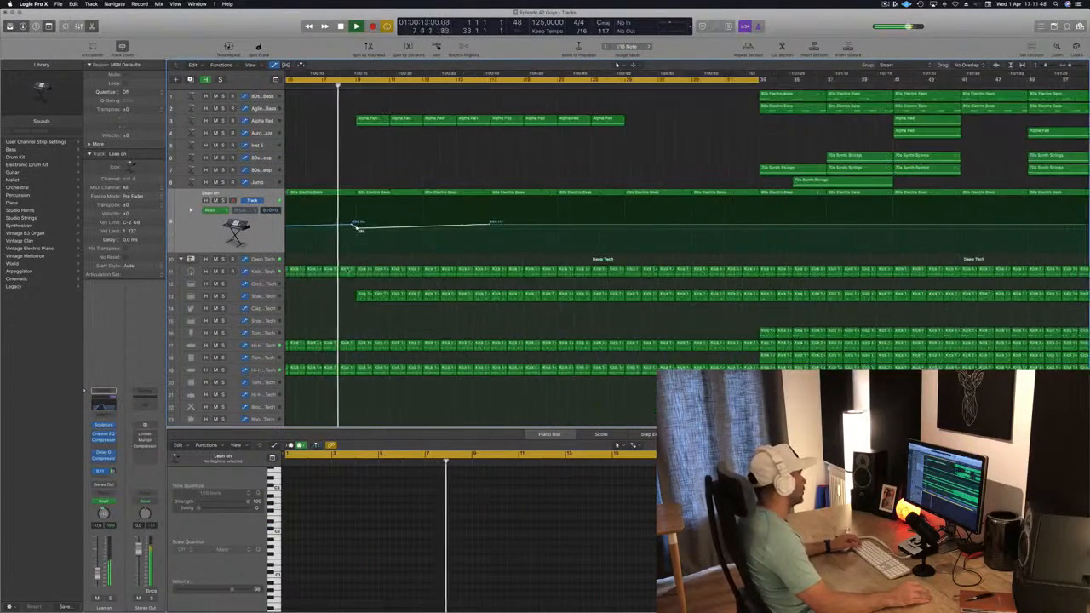
scroll(358, 273, "down", 1)
scroll(404, 223, "down", 3)
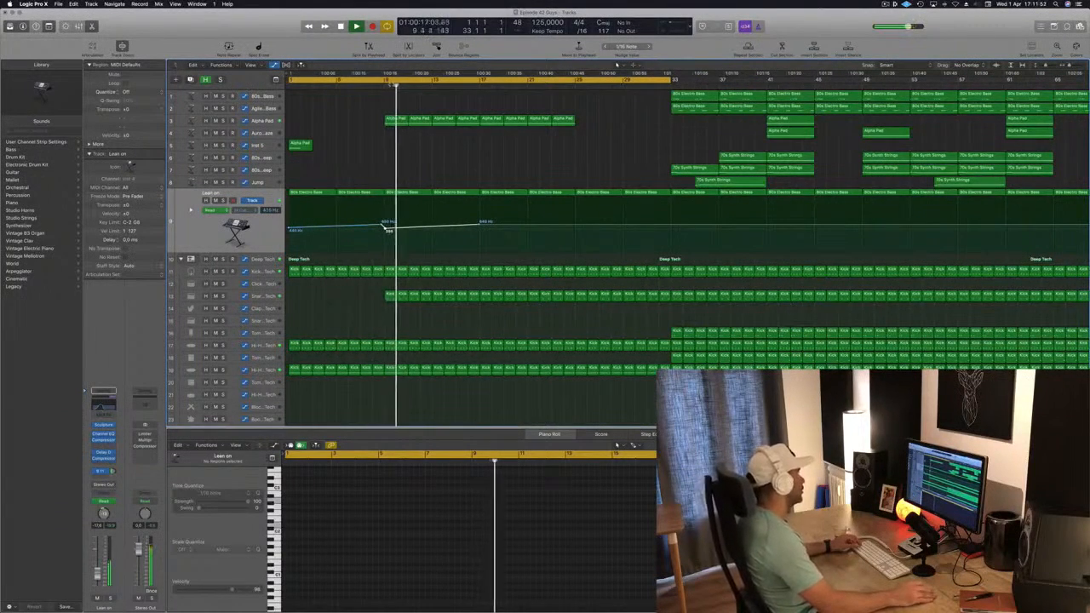
key("space")
key("space")
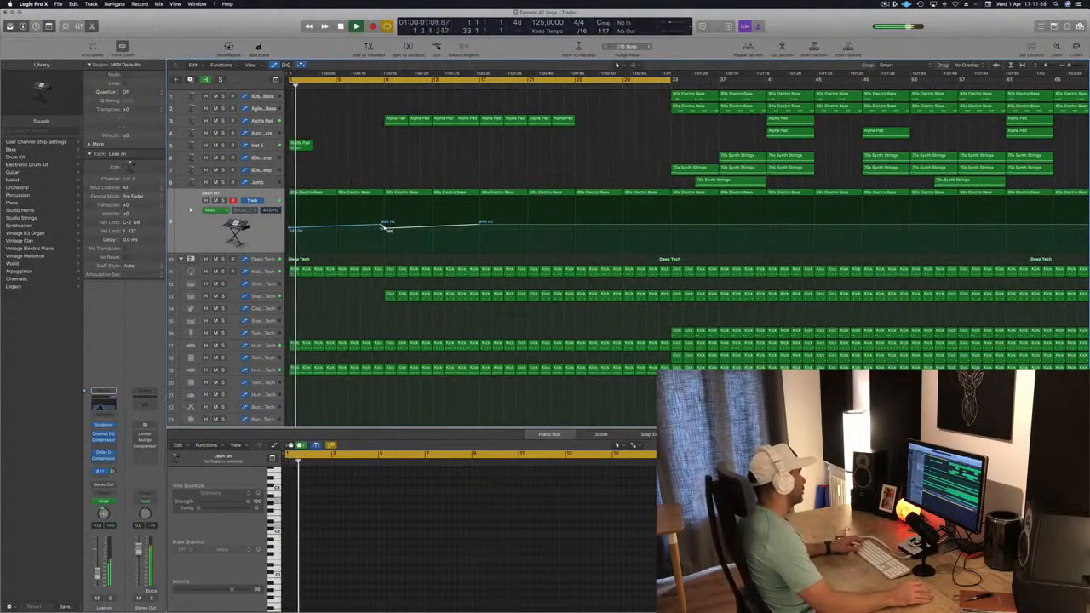
mouse_move(384, 226)
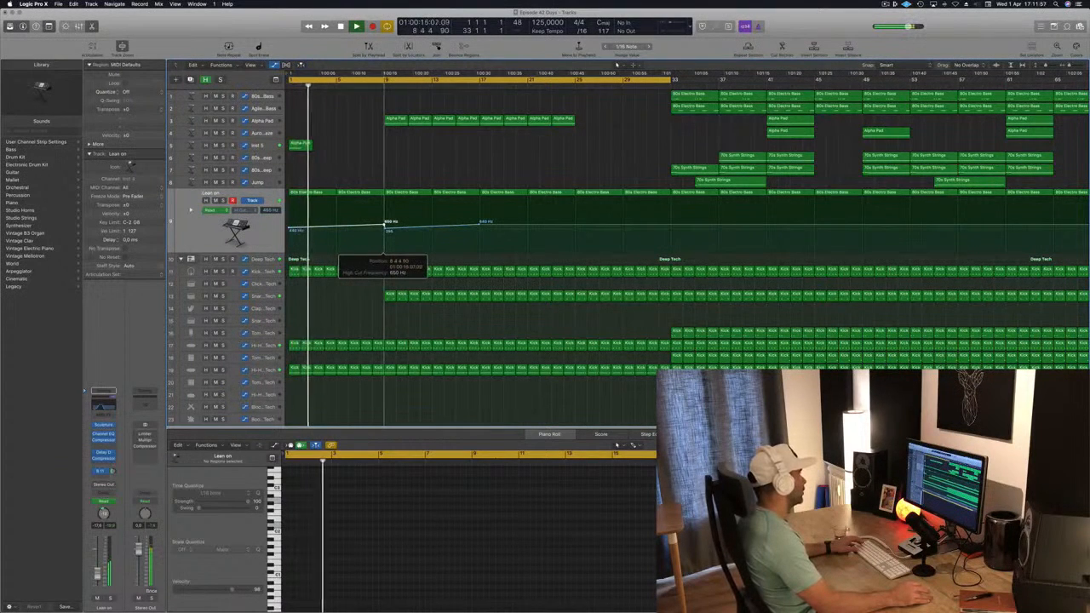
left_click_drag(384, 225, 385, 230)
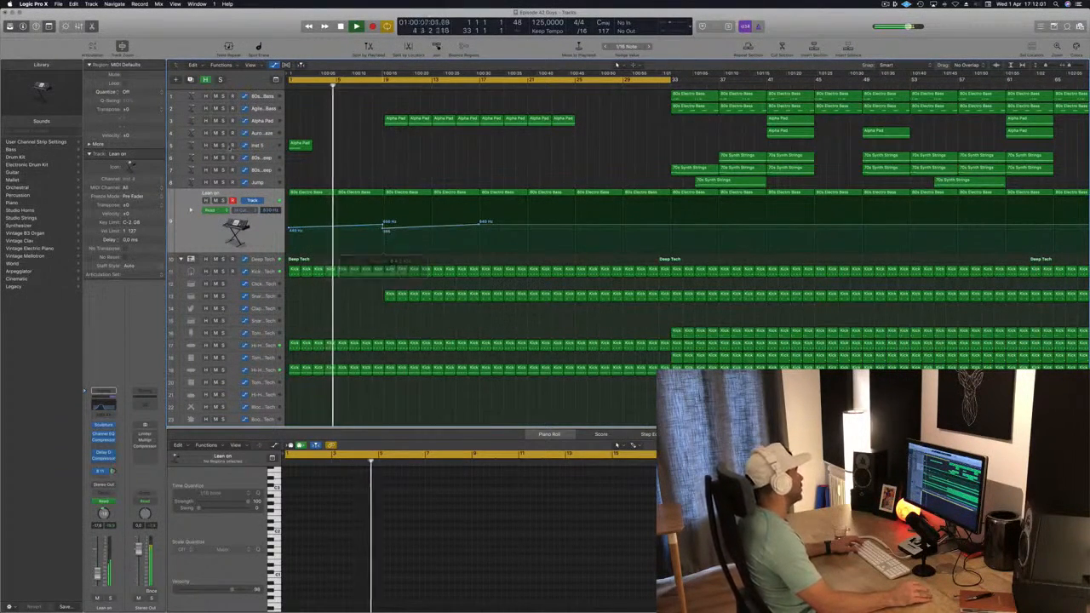
Step: Duplicate the pad track and move the short Alpha Pad region onto the new track at bar 9
left_click(299, 143)
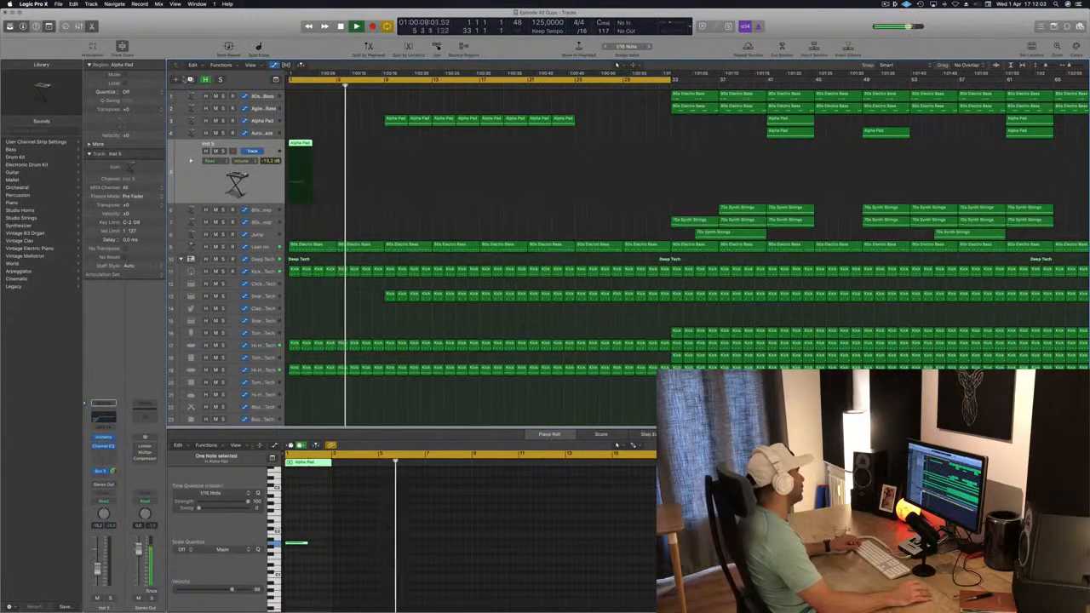
key("super+d")
left_click(297, 144)
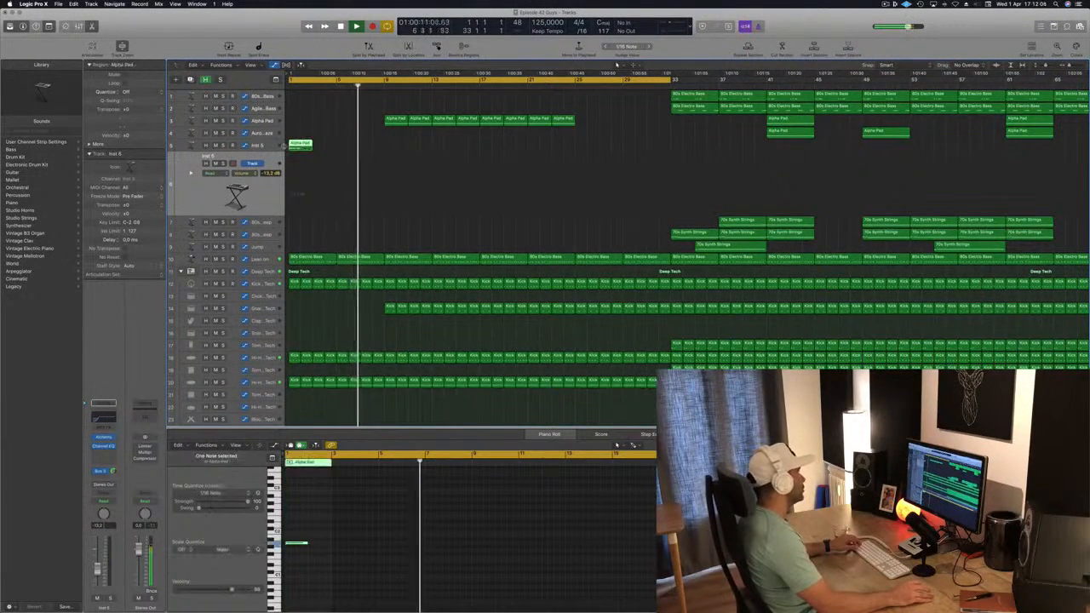
left_click_drag(297, 143, 394, 170)
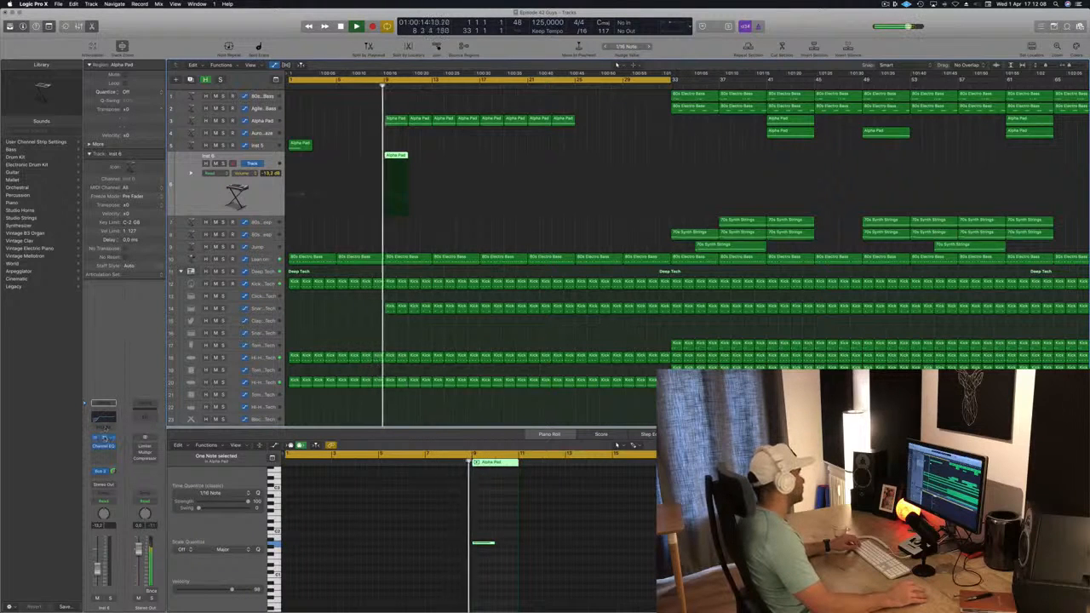
Step: Open the new track's Alchemy instrument and select the Thin Phasing Sweep performance snapshot
key("v")
left_click(173, 286)
left_click_drag(361, 42, 834, 116)
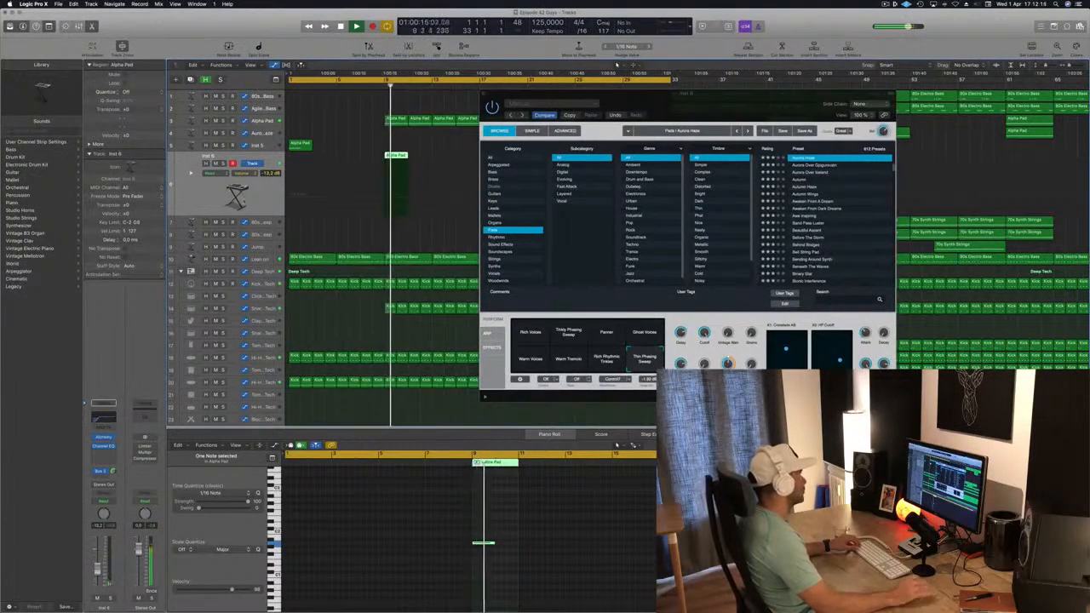
left_click_drag(510, 98, 354, 224)
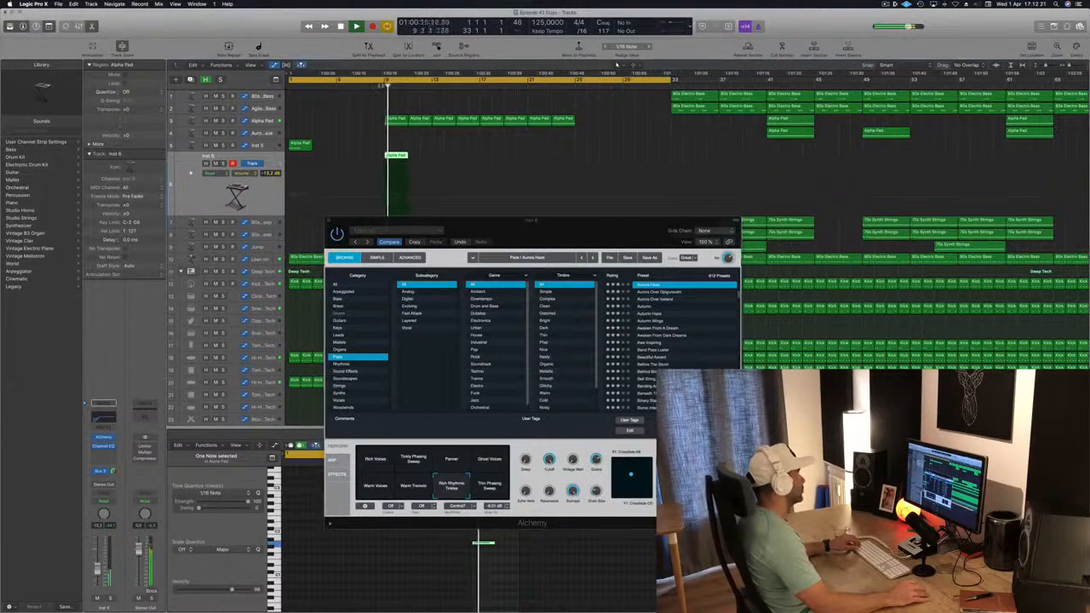
left_click(411, 484)
left_click(386, 83)
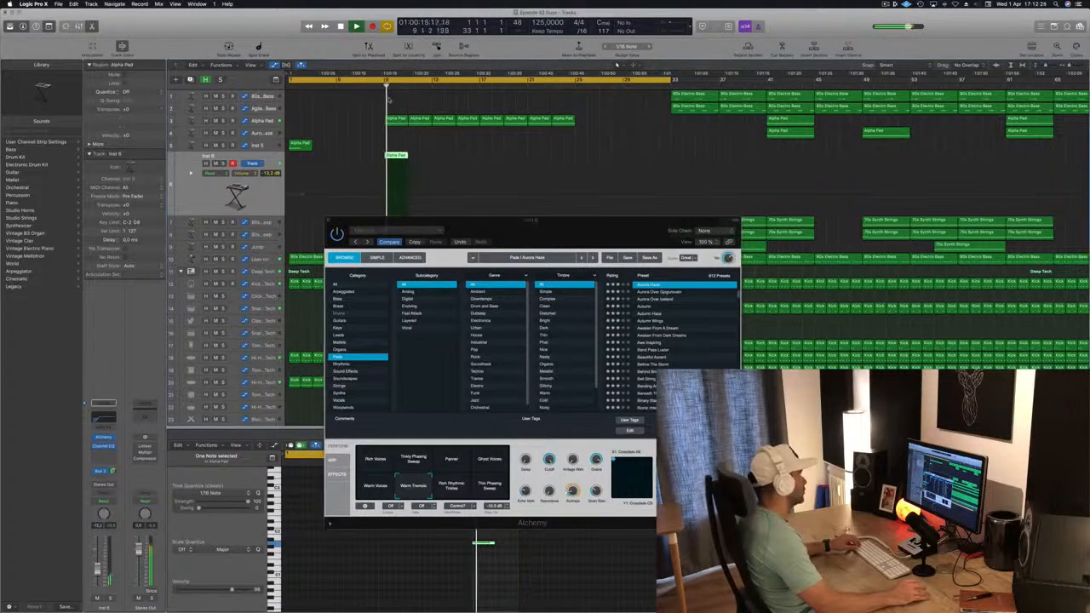
left_click(492, 489)
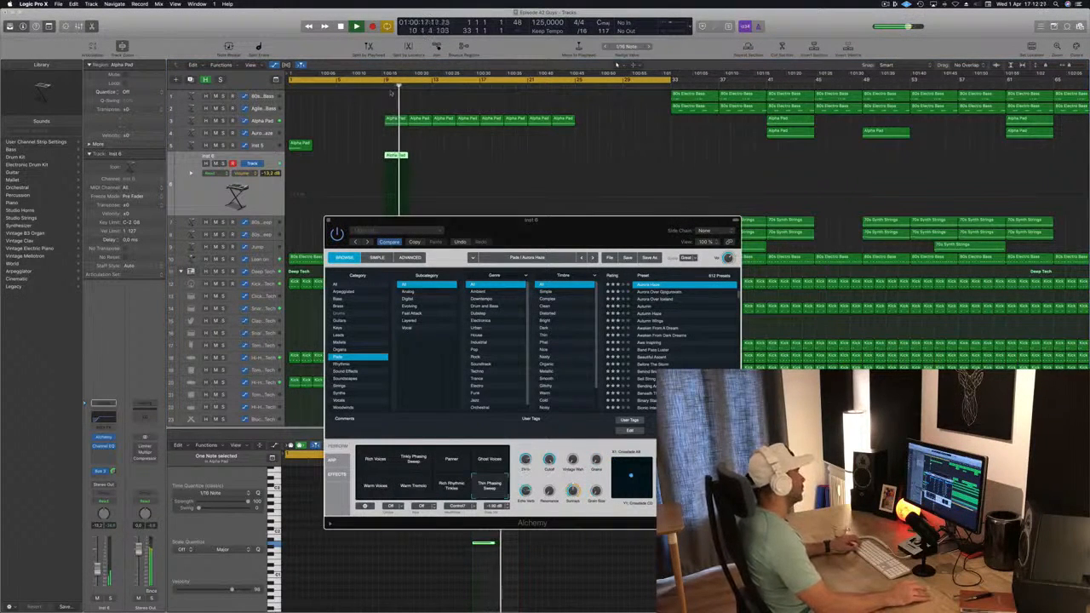
Step: Close Alchemy and raise the new pad track's volume fader while auditioning
key("shift+space")
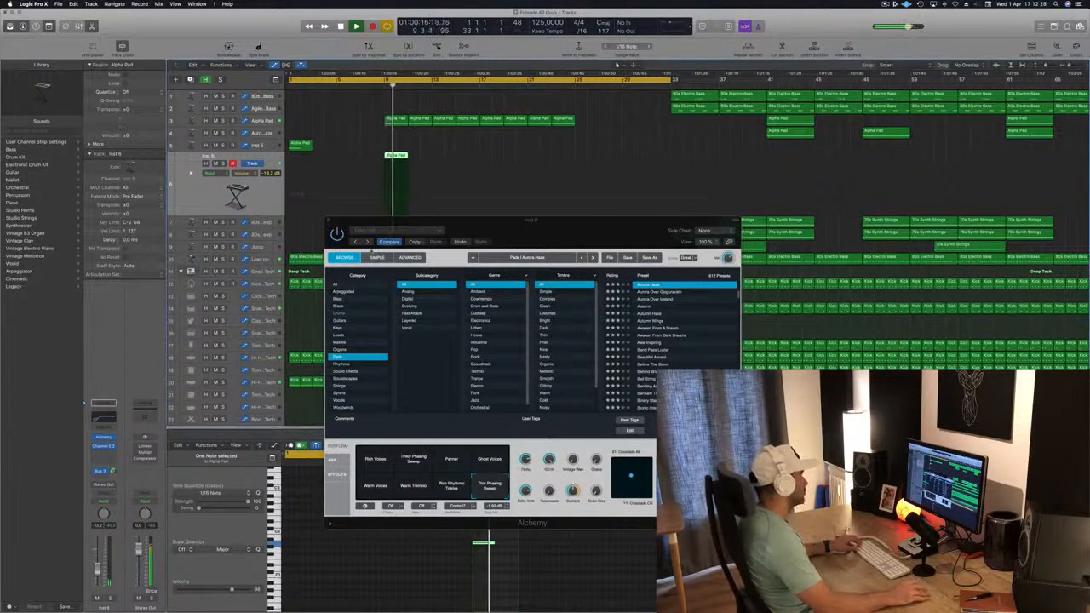
left_click(329, 221)
left_click_drag(98, 569, 98, 565)
key("shift+space")
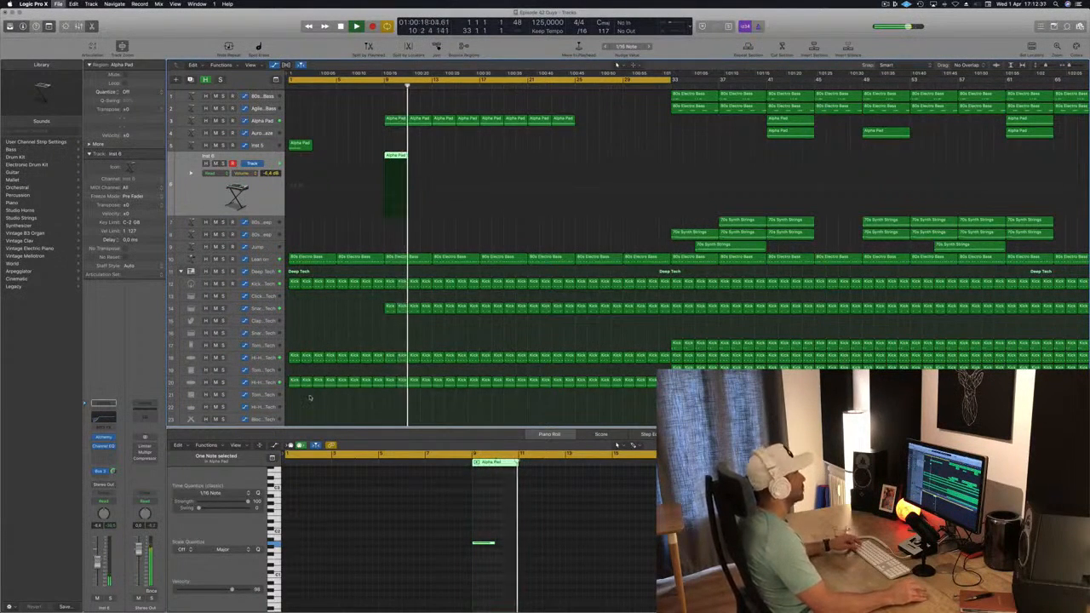
Step: Zoom in on the kick regions around bar 16 and examine the arrangement
scroll(322, 240, "left", 3)
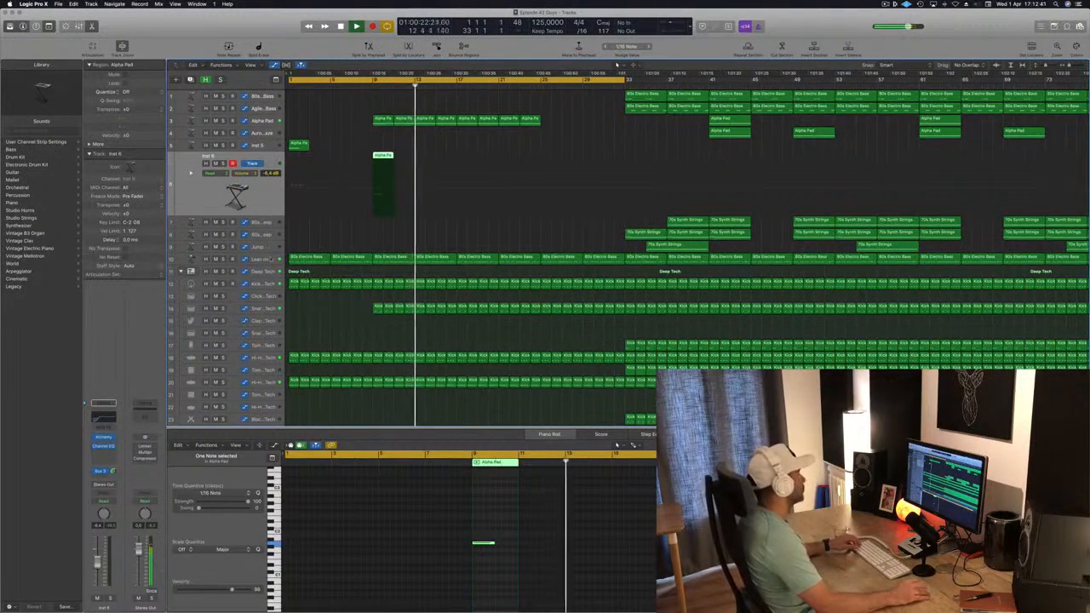
left_click(262, 258)
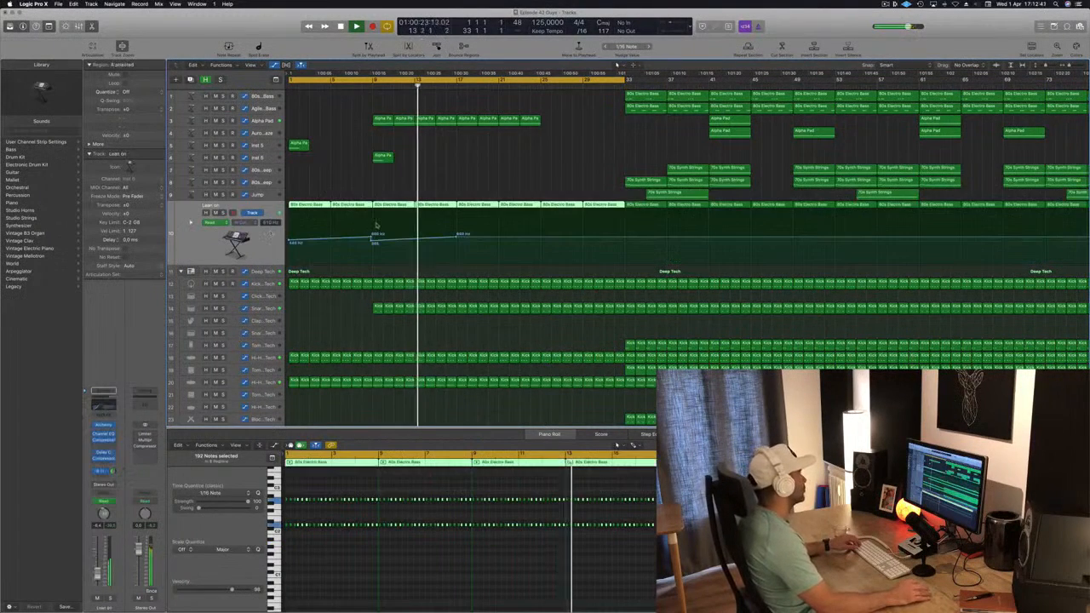
left_click(452, 286)
key("super+Right")
key("super+Right")
key("super+Right")
key("super+Right")
key("super+Right")
key("super+Right")
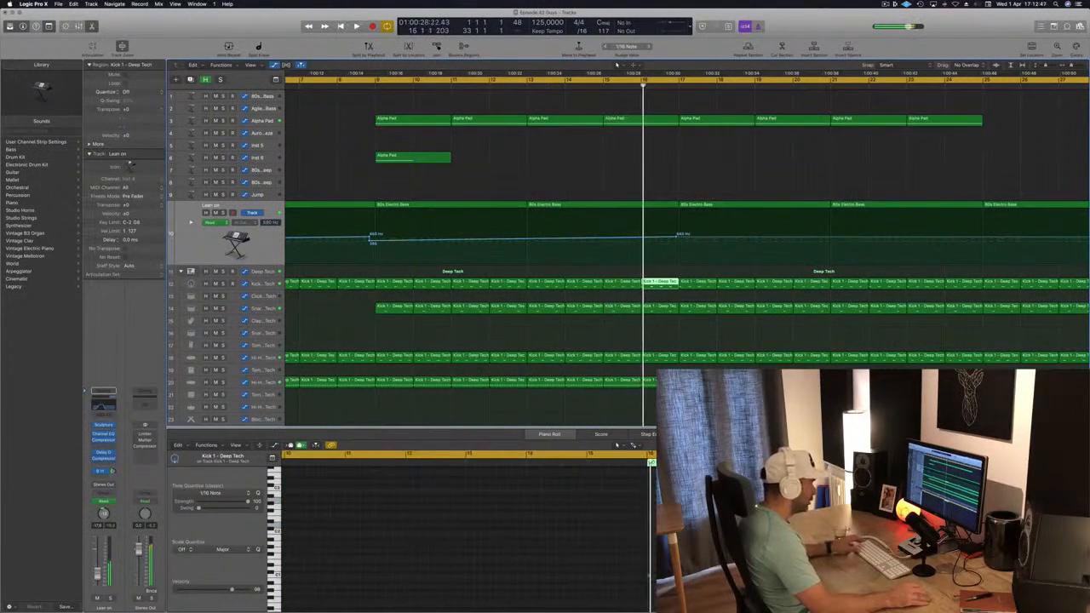
left_click(650, 575)
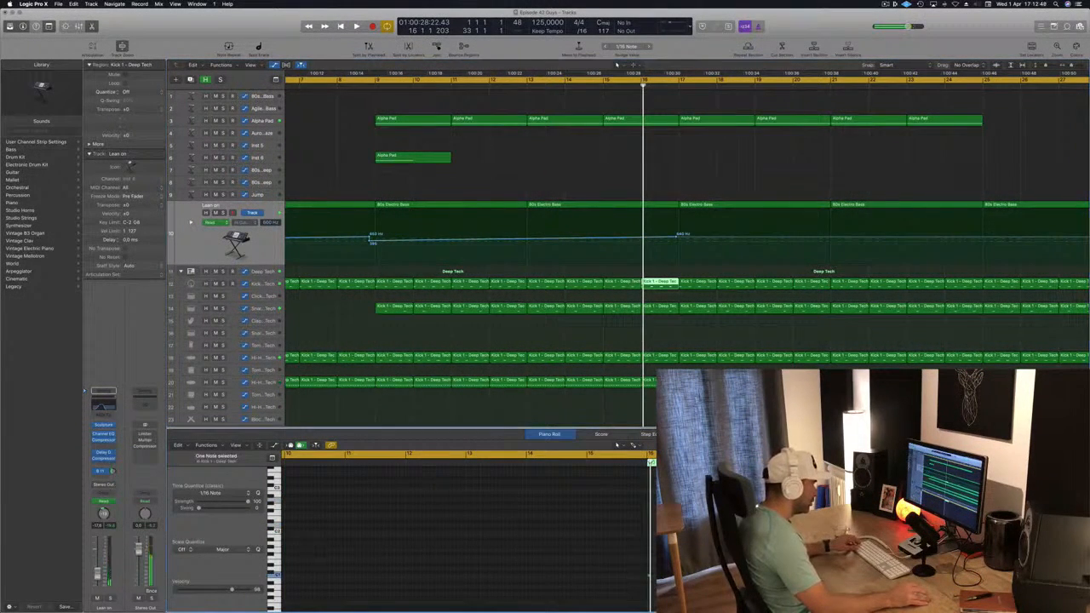
key("super+Right")
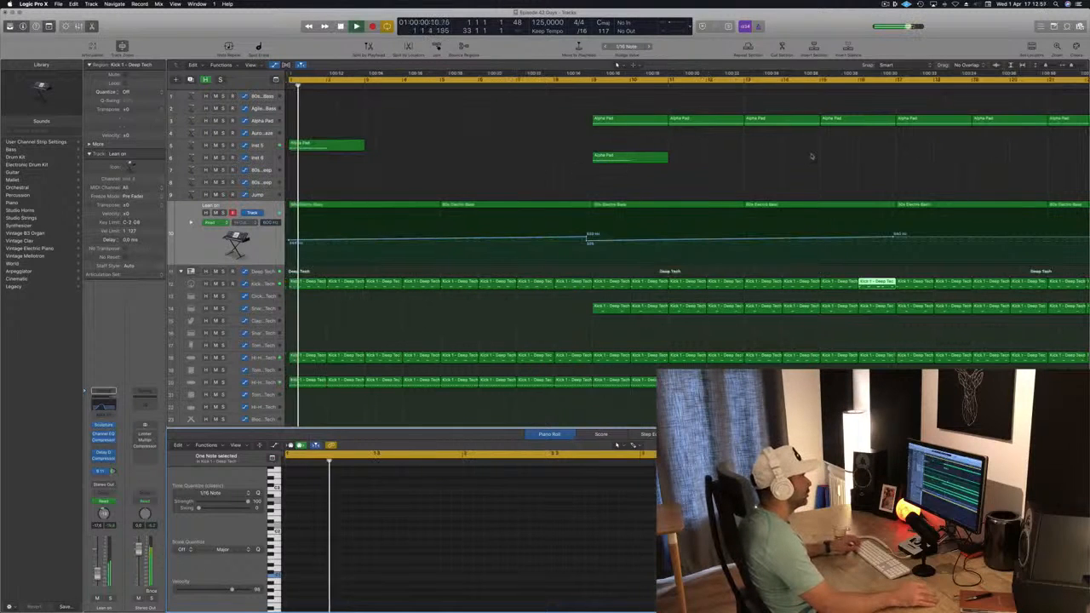
left_click(839, 83)
scroll(834, 104, "left", 2)
scroll(805, 146, "left", 6, "alt")
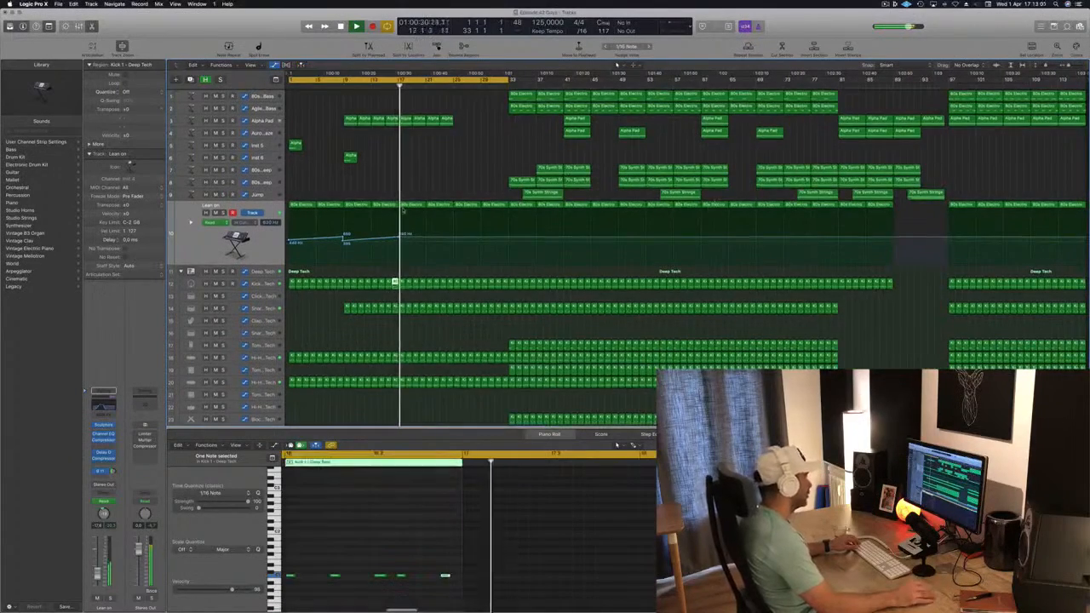
scroll(418, 172, "right", 1, "alt")
scroll(418, 173, "right", 2, "alt")
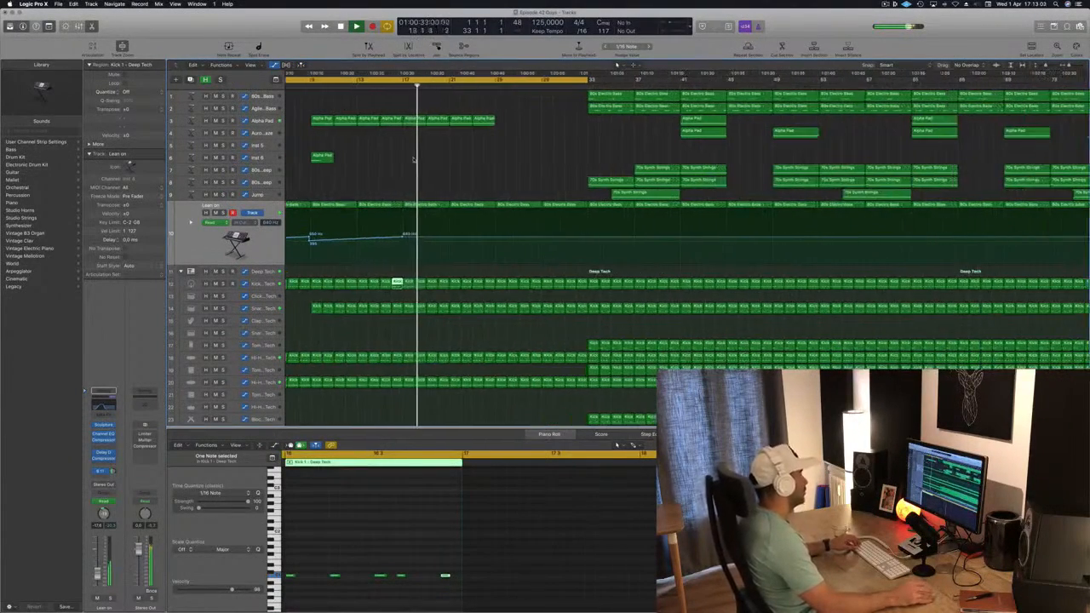
Step: Copy the short Alpha Pad region on the Inst 5 track to bar 17
left_click(252, 122)
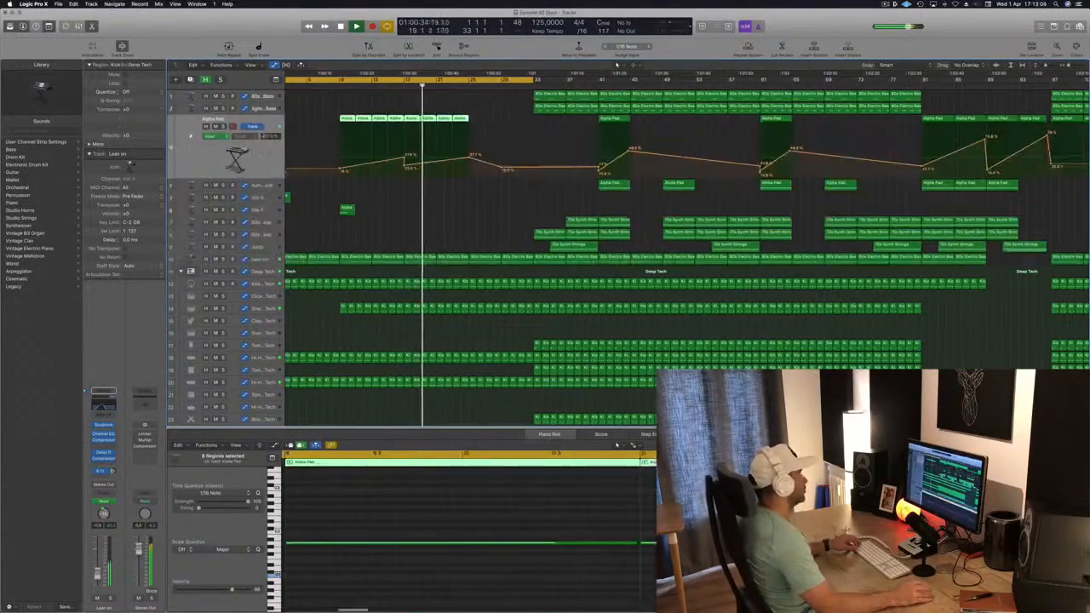
mouse_move(479, 117)
left_mouse_down()
mouse_move(417, 120)
mouse_move(492, 126)
mouse_move(478, 127)
left_mouse_up()
scroll(423, 203, "left", 2, "alt")
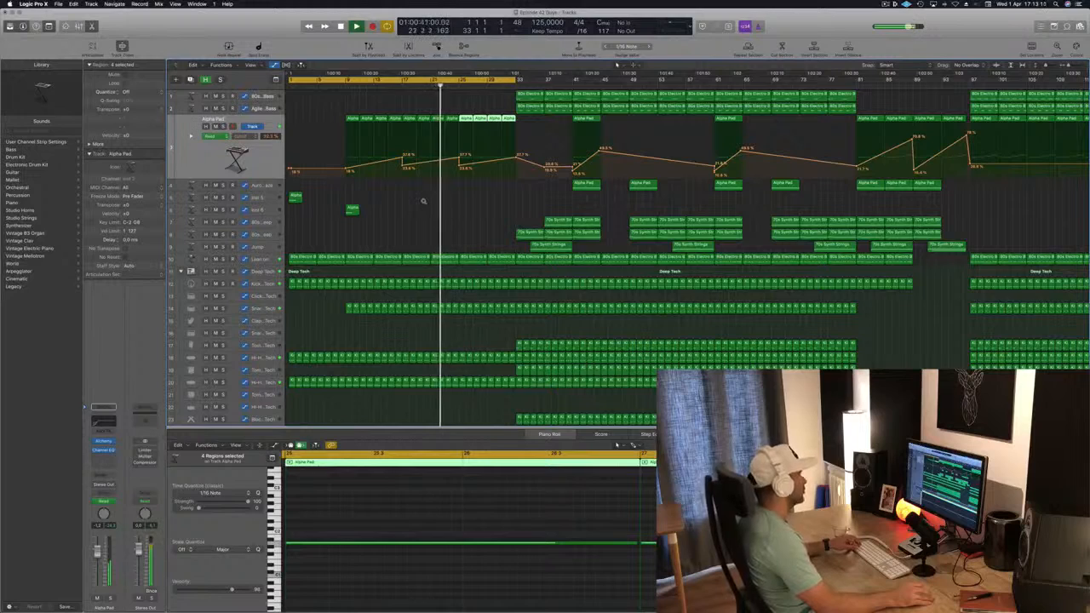
scroll(405, 210, "left", 1, "alt")
left_click(295, 197)
left_click_drag(294, 197, 403, 203)
left_click(376, 86)
scroll(431, 212, "up", 5)
scroll(434, 214, "down", 5)
scroll(442, 223, "down", 4)
scroll(452, 230, "down", 3)
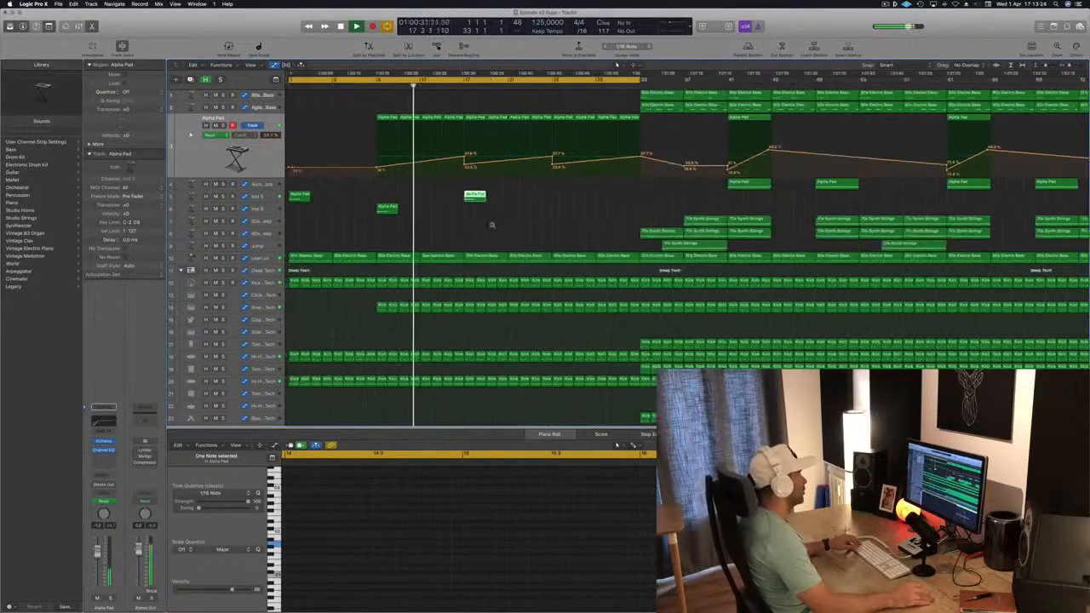
scroll(485, 228, "down", 2)
left_click(446, 238)
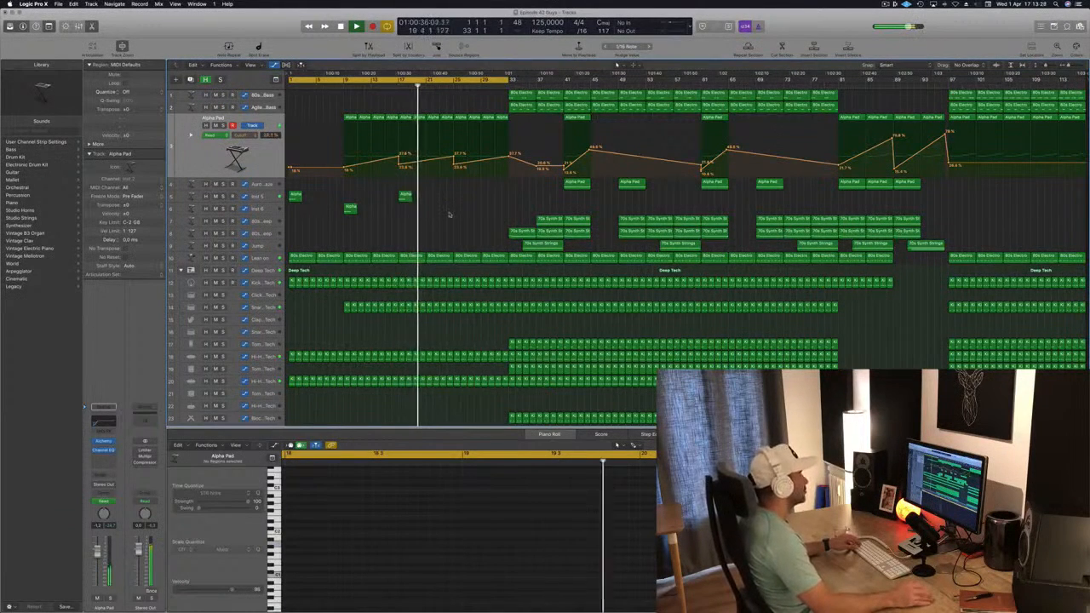
Step: Copy the short Alpha Pad region on the Inst 6 track to bar 25 and play it back
left_click_drag(355, 208, 461, 219)
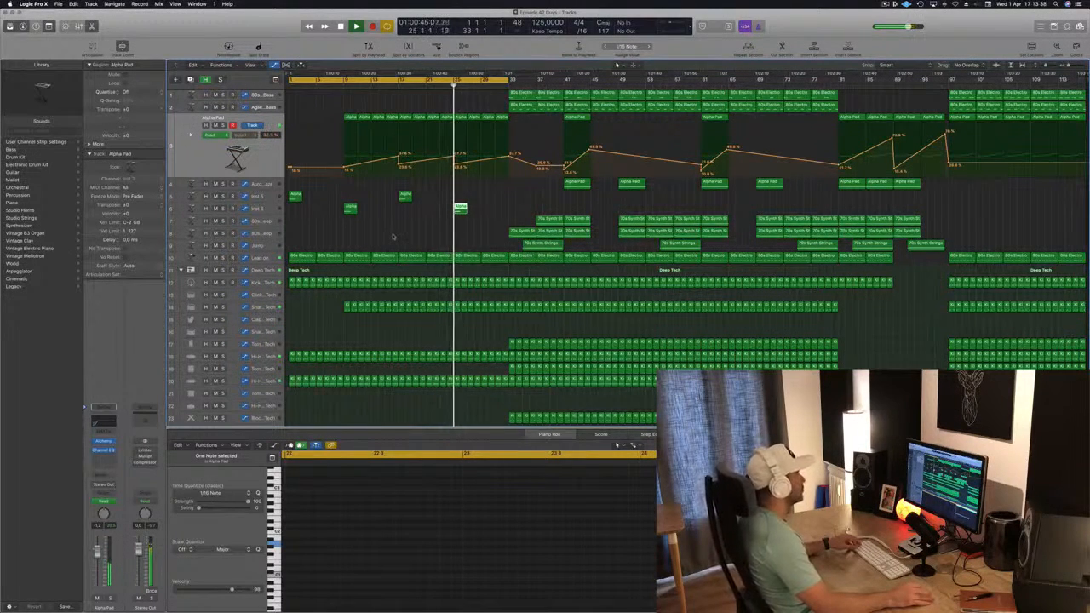
scroll(394, 236, "up", 1)
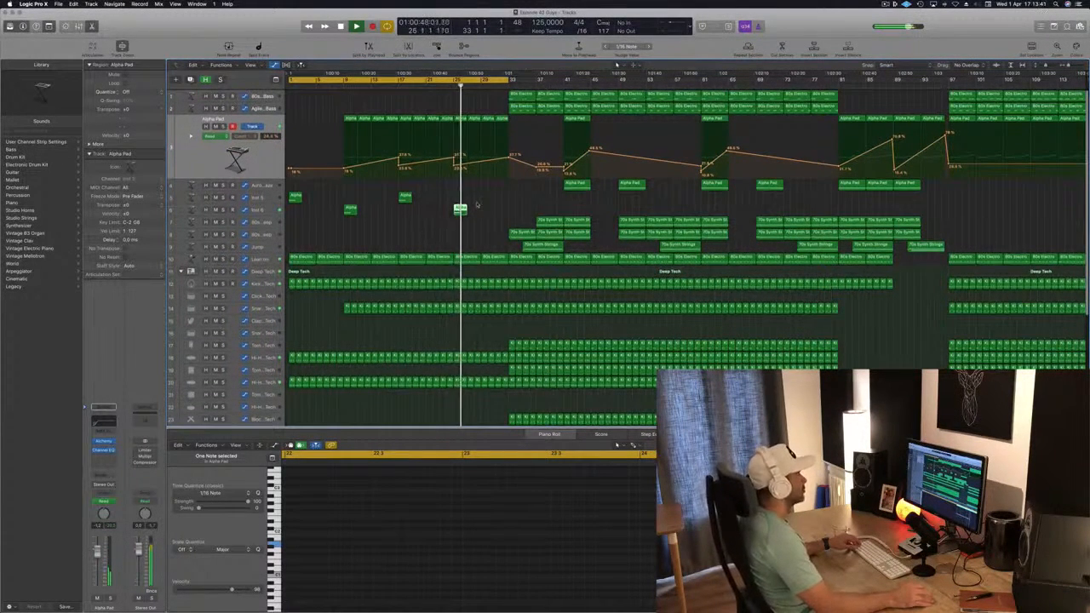
left_click(488, 221)
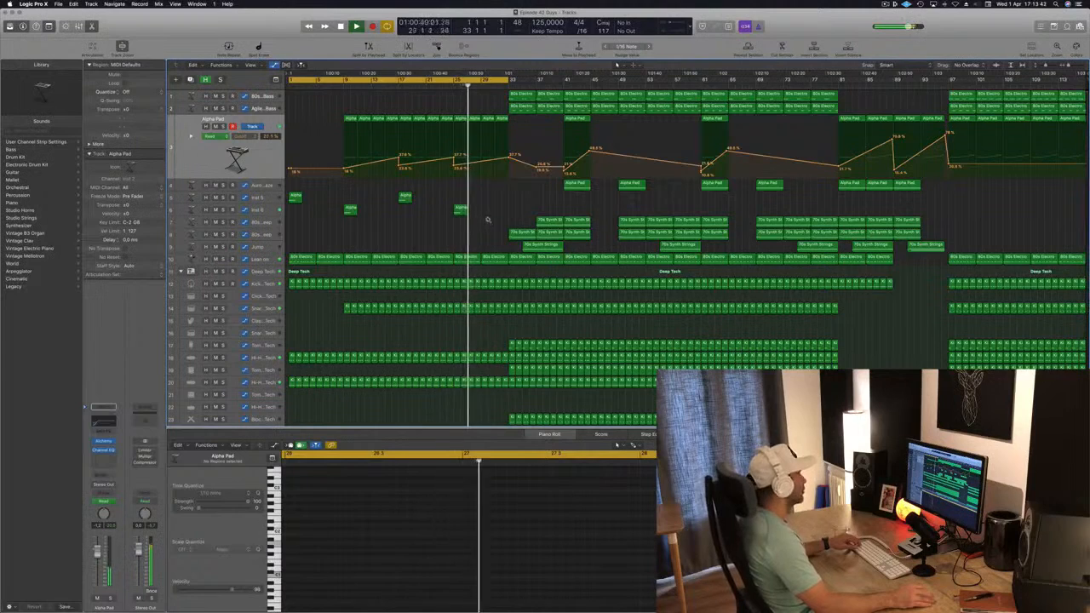
key("space")
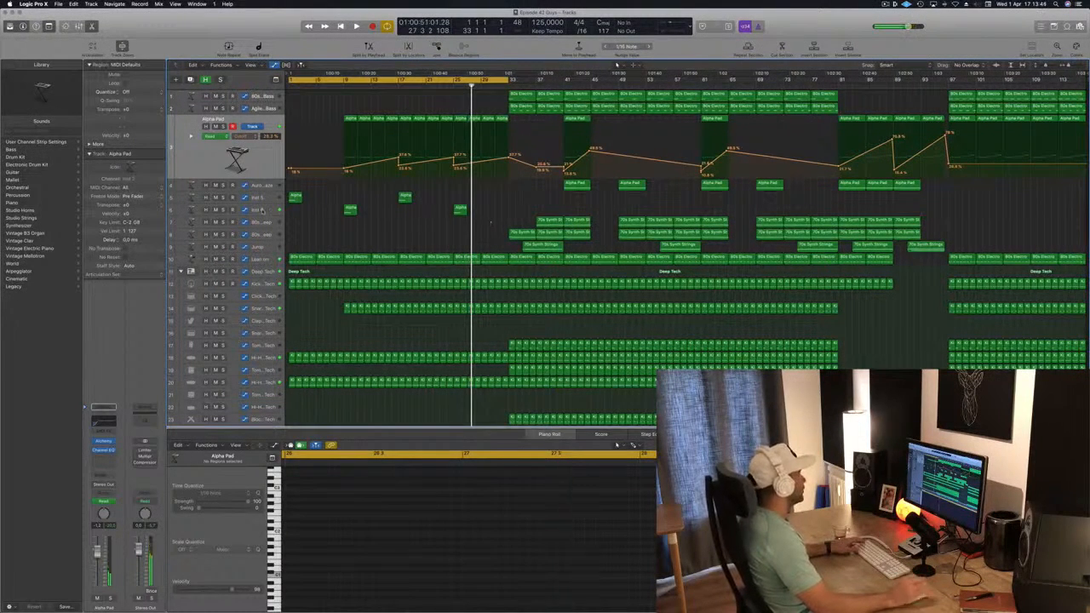
Step: Select the Inst 6 track and open the Apple Loops browser
left_click(260, 209)
left_click(1053, 27)
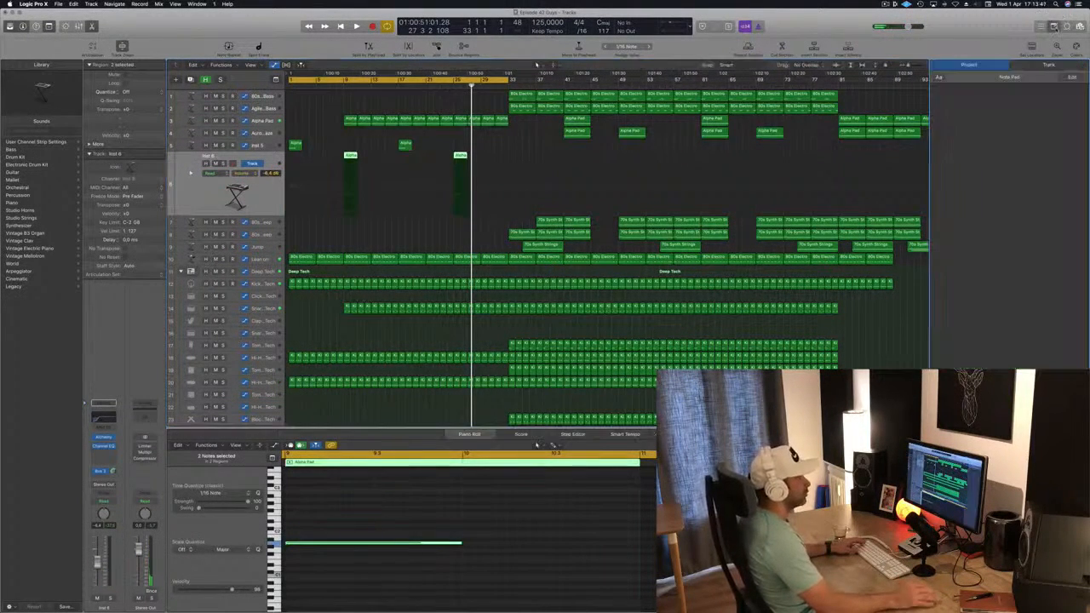
left_click(1069, 27)
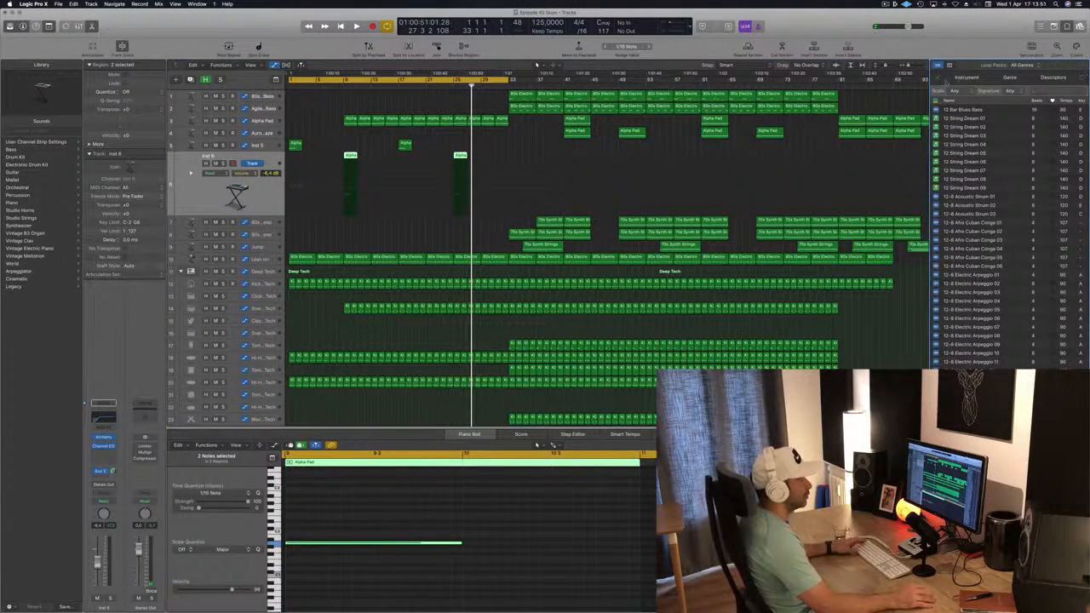
left_click(950, 65)
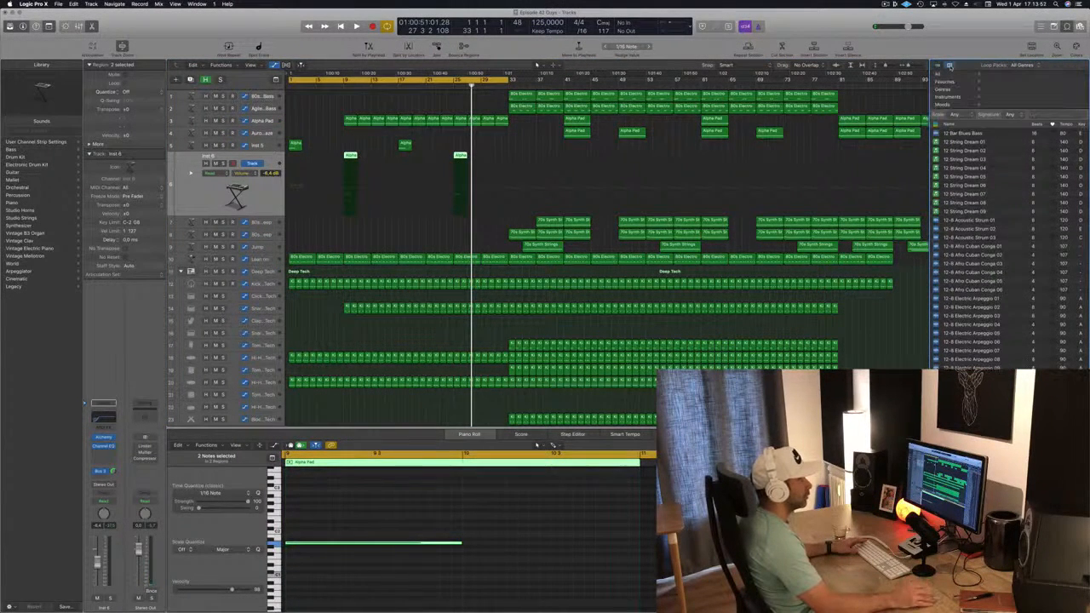
left_click(1053, 27)
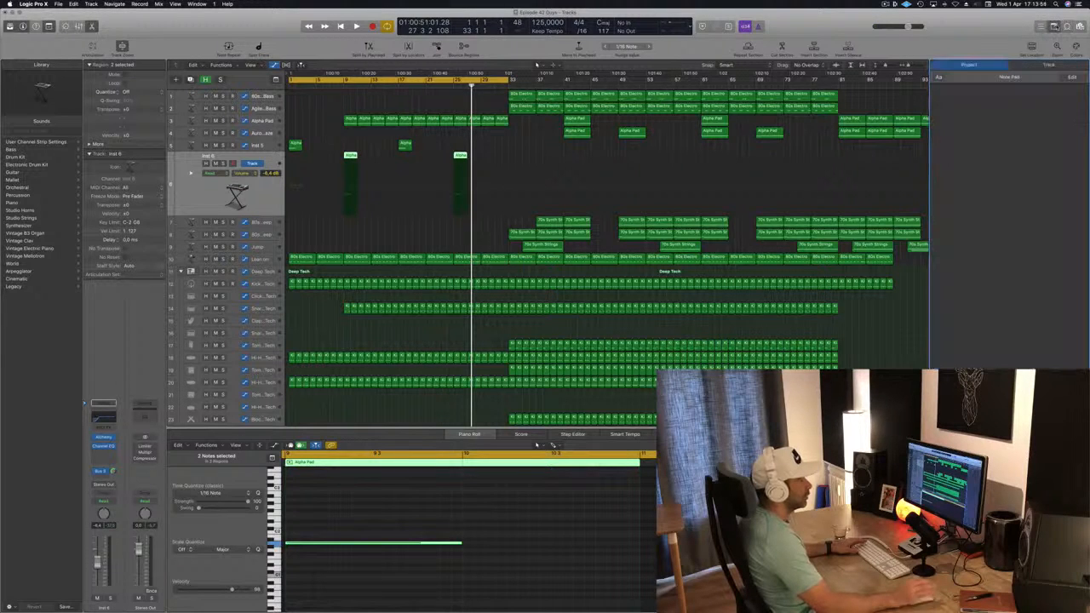
left_click(1068, 26)
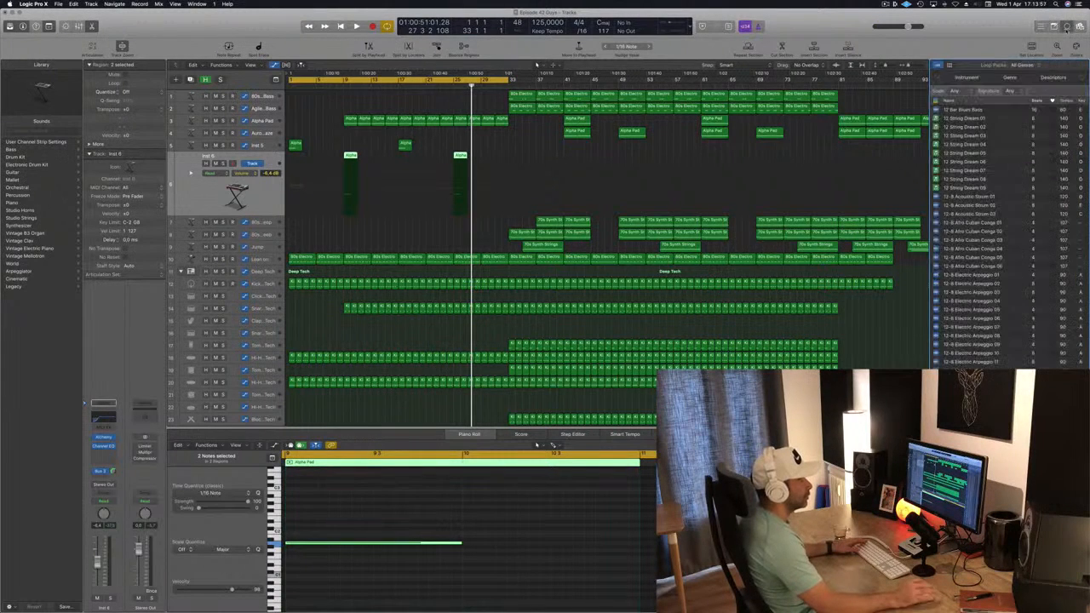
left_click(1039, 27)
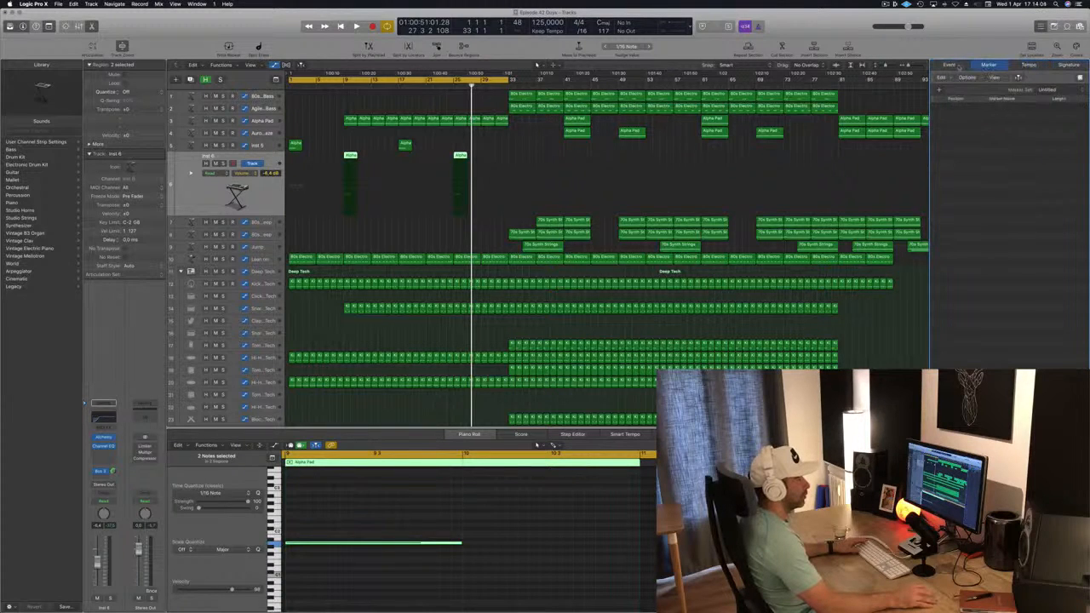
key("f")
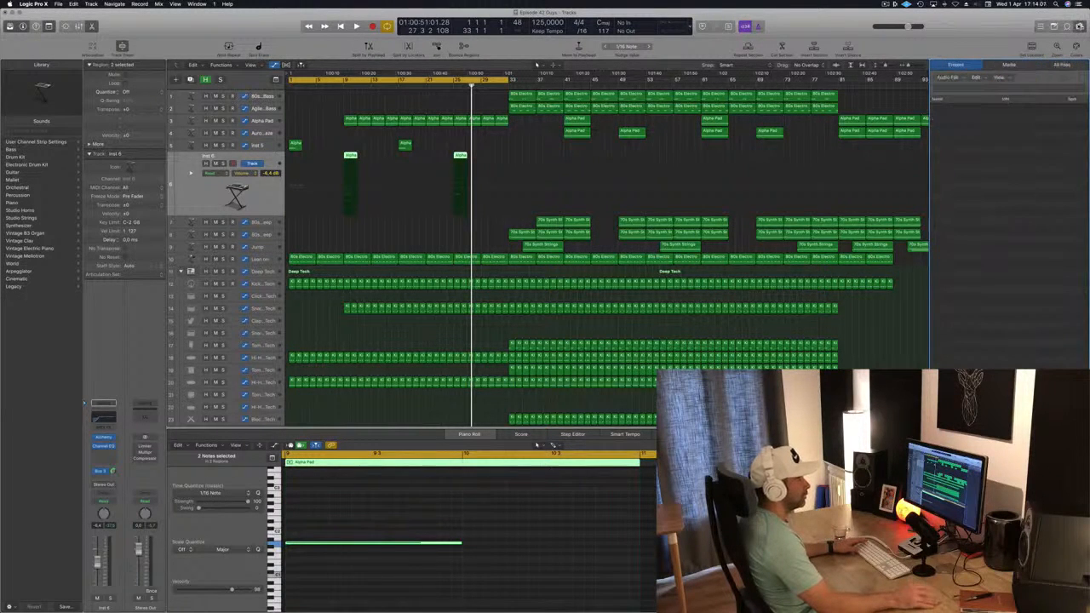
left_click(1066, 27)
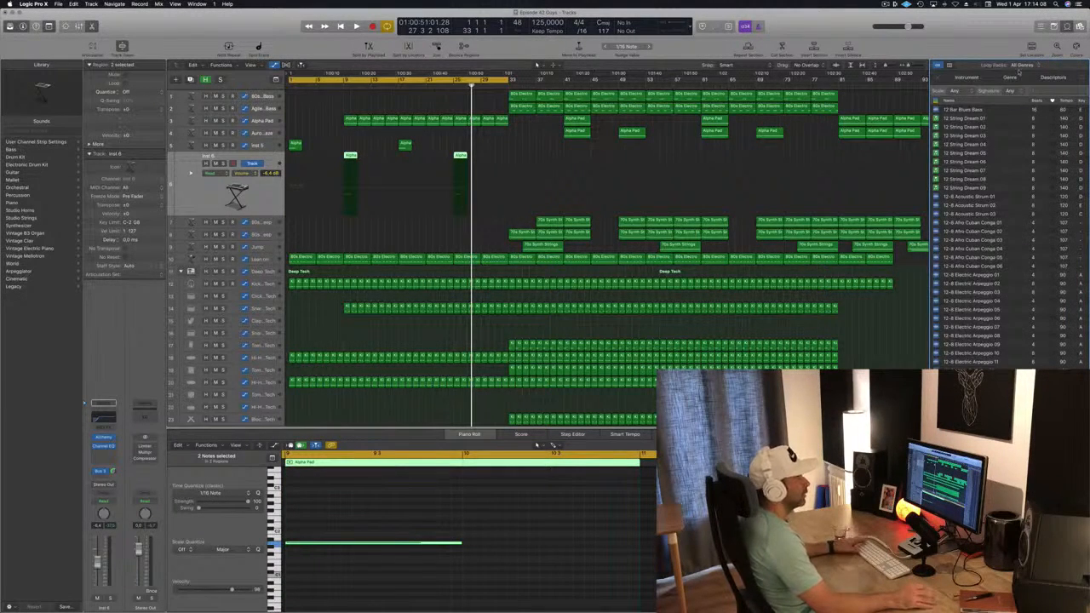
Step: Filter the loop browser by instrument to Vocals and Sound Effects
left_click(963, 76)
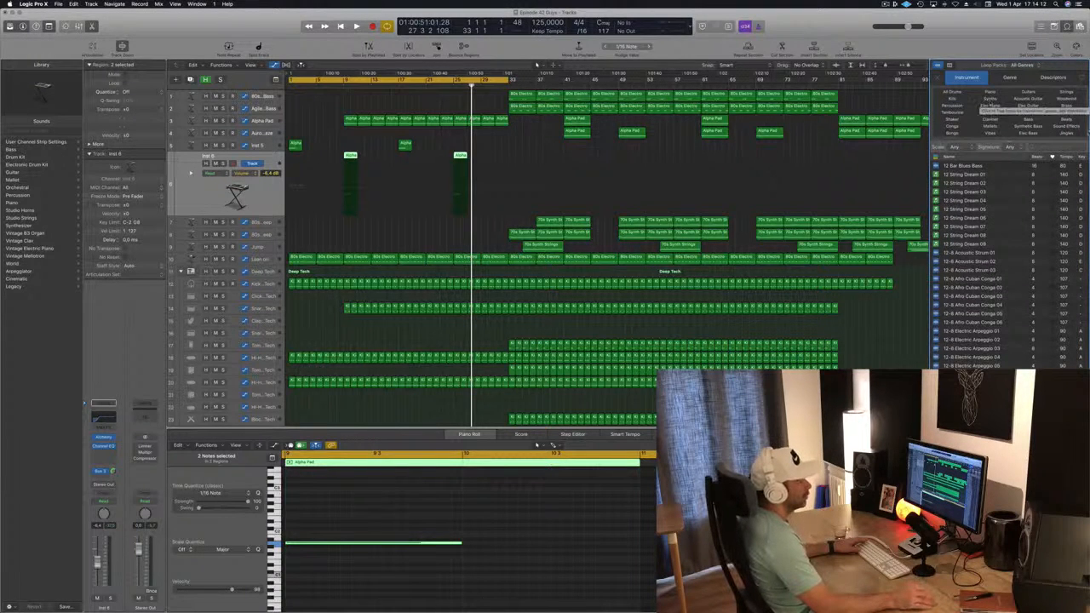
left_click(1065, 111)
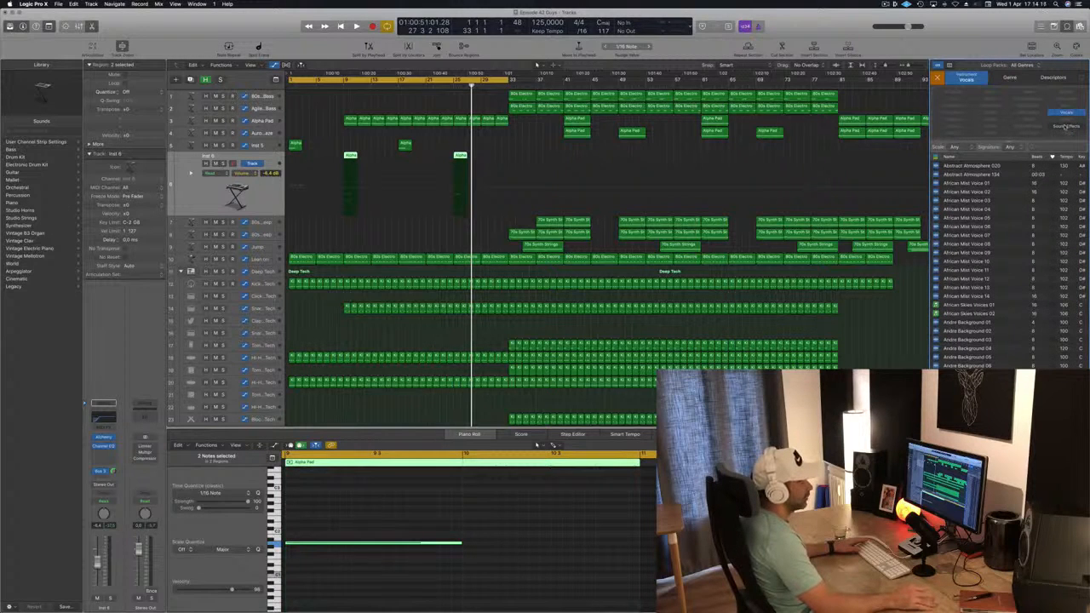
left_click(1066, 112)
left_click(1066, 113)
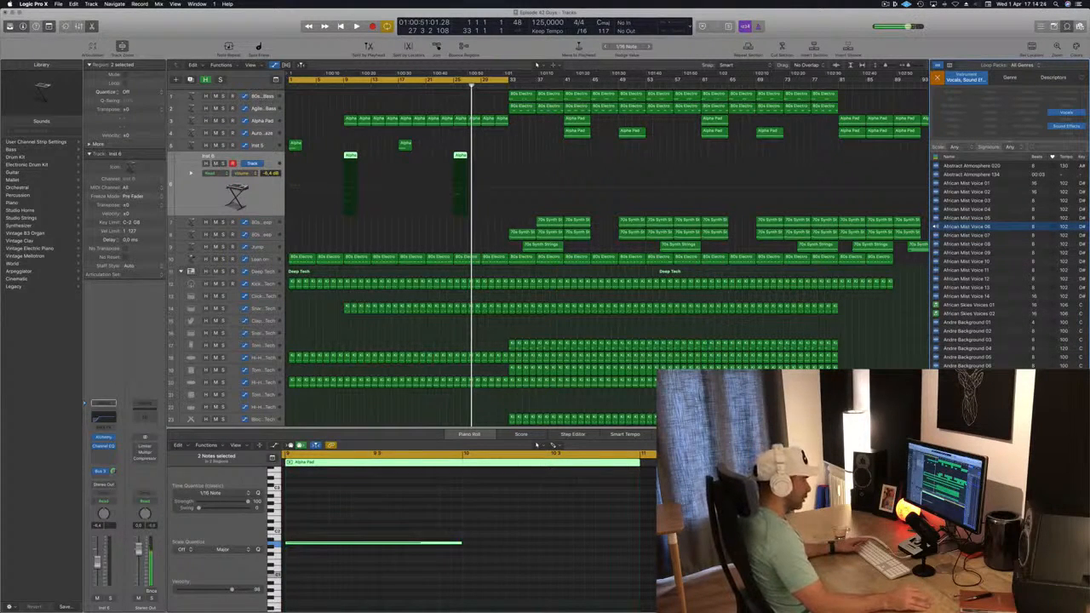
Step: Audition the African Mist Voice and Abstract Atmosphere loops
left_click(958, 235)
left_click(959, 176)
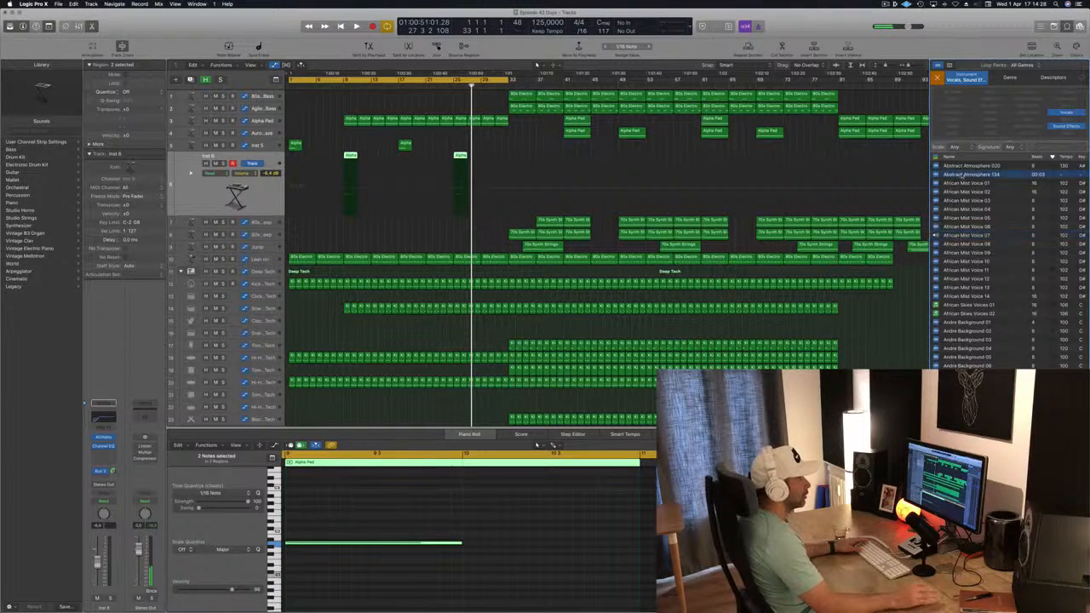
left_click(977, 166)
left_click(977, 174)
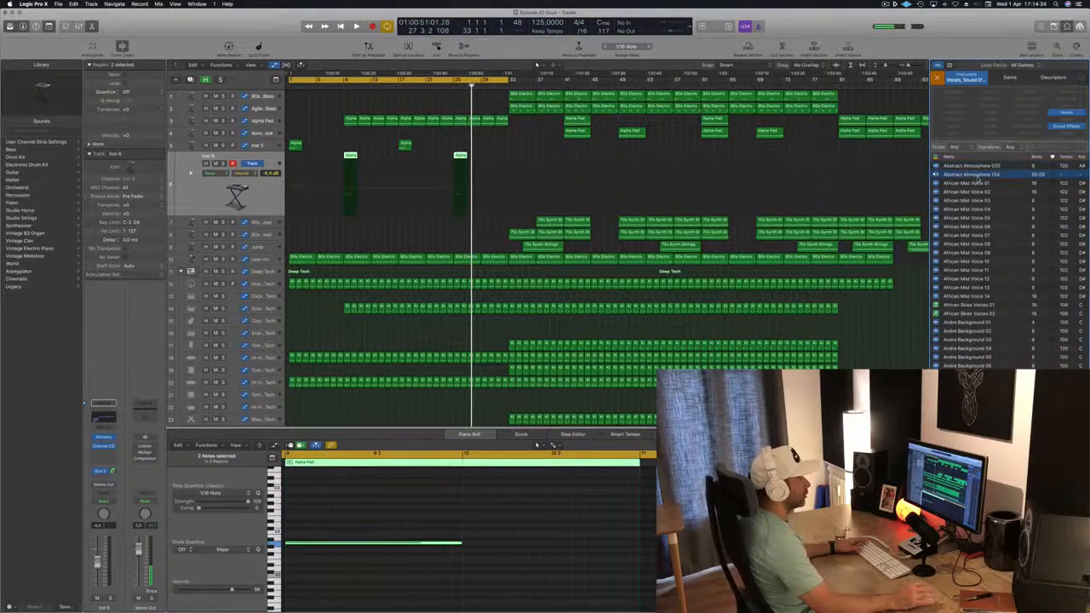
left_click(977, 174)
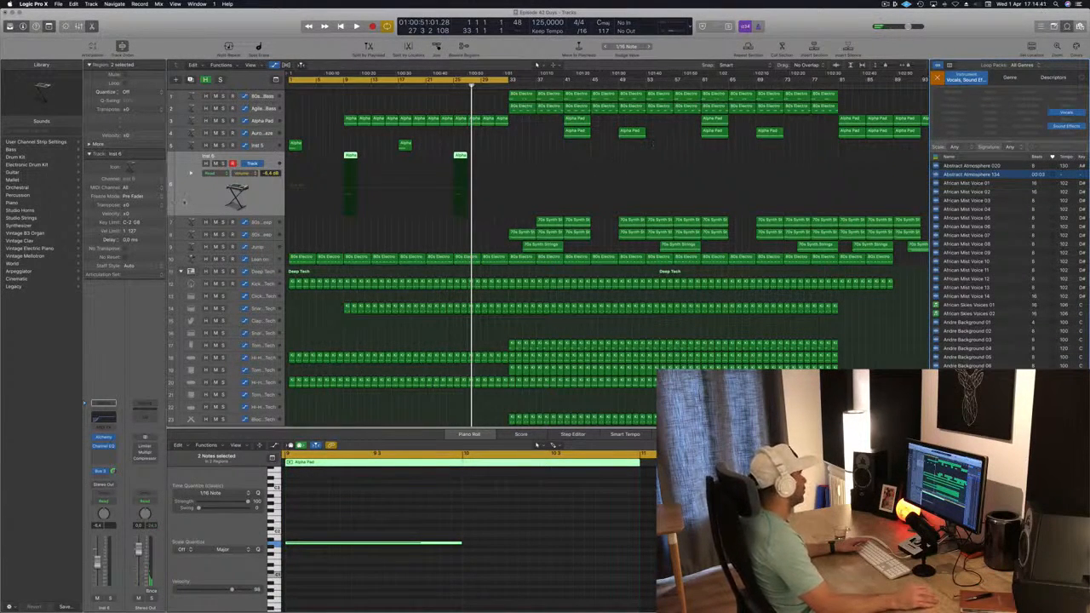
Step: Add the Abstract Atmosphere 134 loop on a new track at bar 9, converting the file's sample rate
scroll(609, 255, "down", 5)
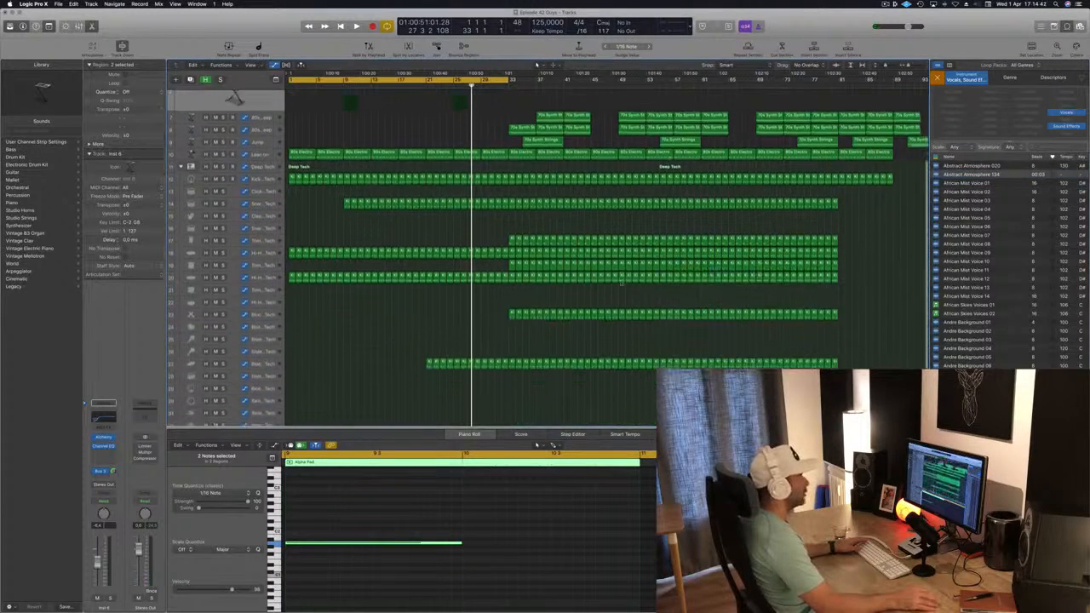
left_click_drag(966, 174, 341, 417)
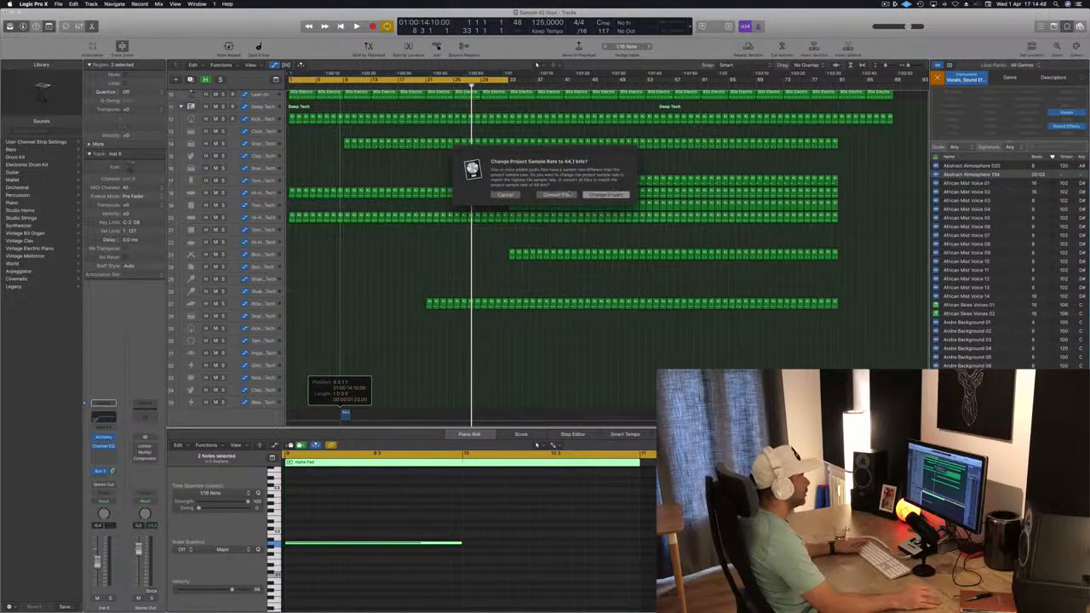
left_click(558, 195)
Step: Scroll through the vocal and sound effects loop list, auditioning choir and lyric loops
scroll(1021, 286, "down", 5)
scroll(1020, 287, "down", 5)
scroll(1021, 287, "down", 5)
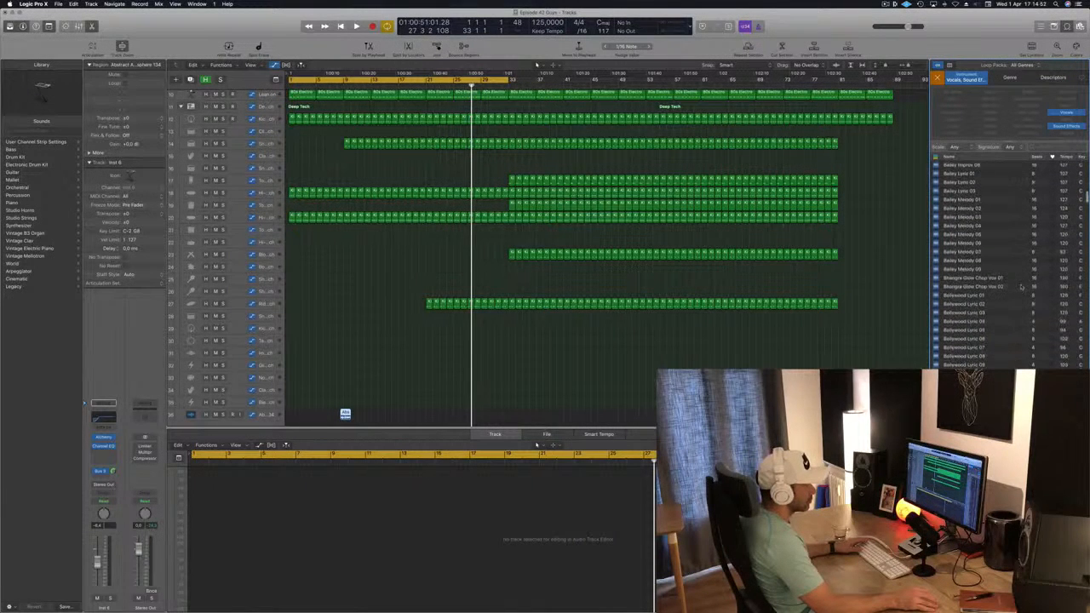
scroll(1021, 287, "down", 8)
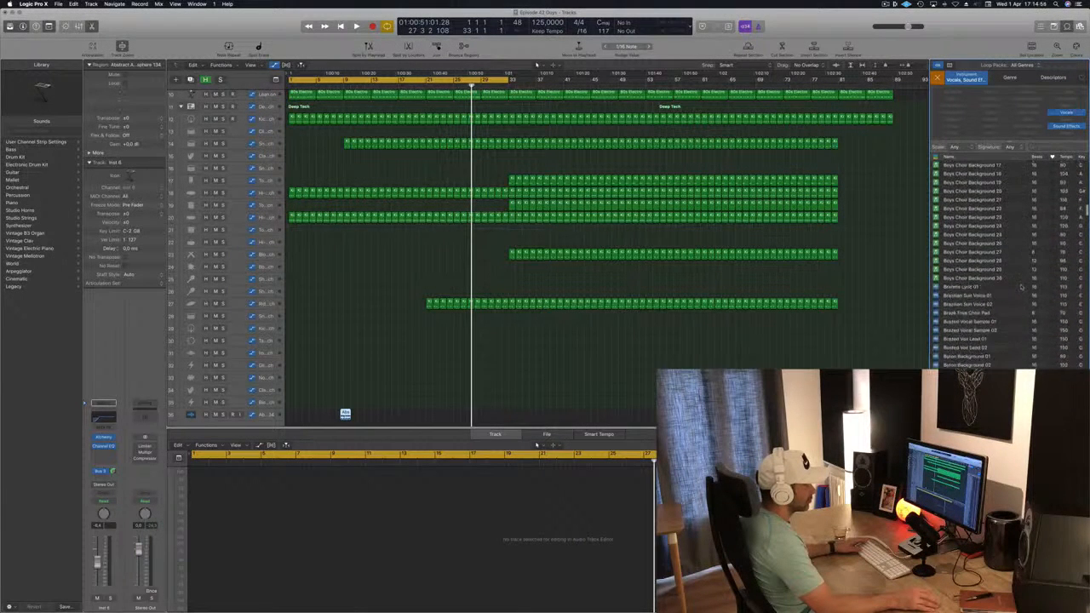
scroll(1020, 287, "down", 4)
left_click(1013, 274)
scroll(1016, 238, "down", 2)
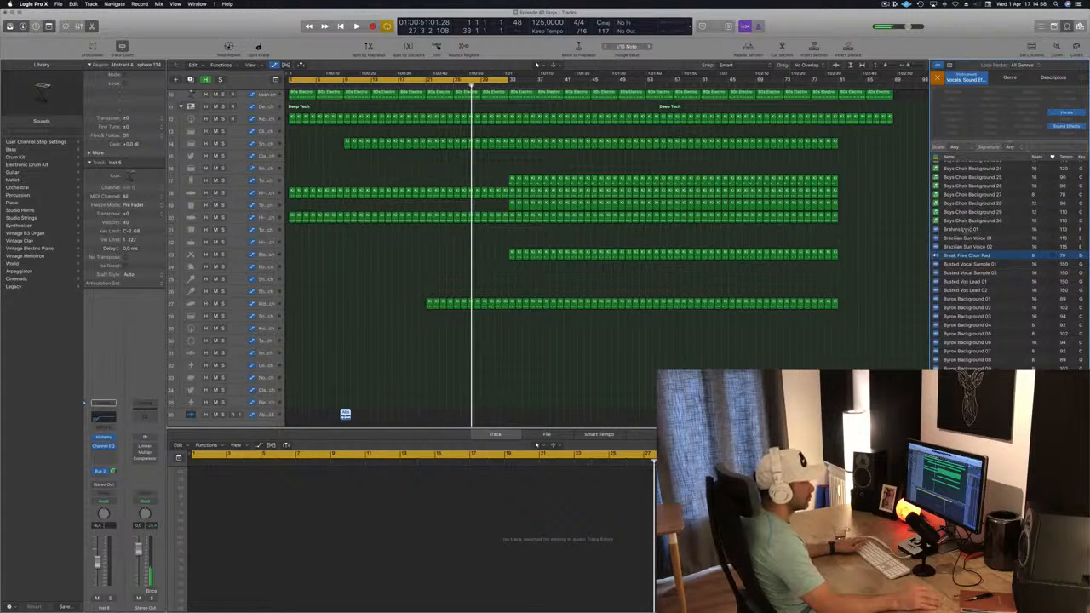
scroll(962, 229, "down", 1)
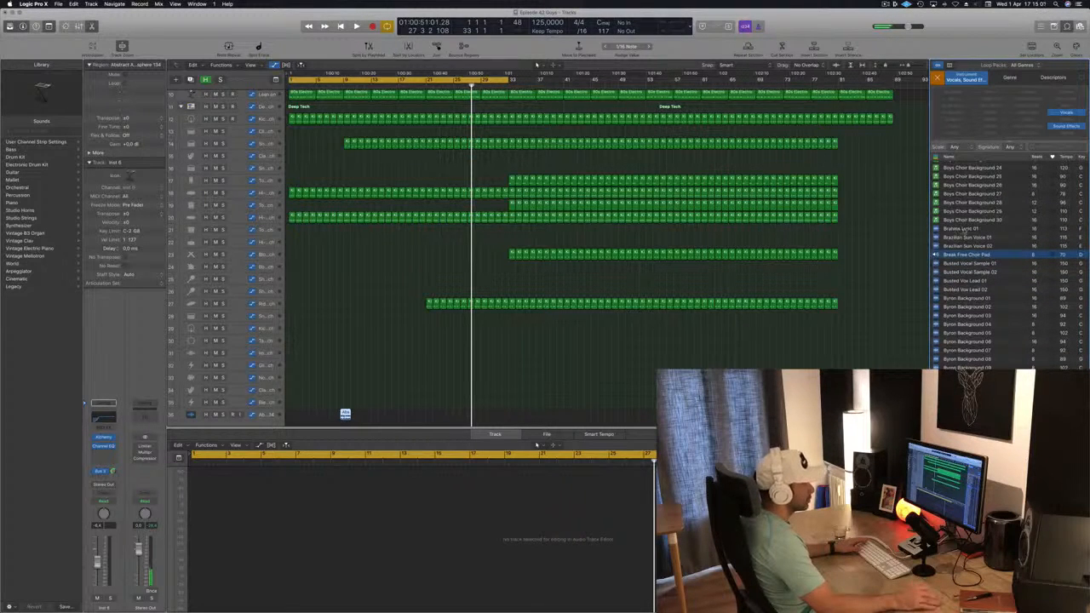
scroll(961, 229, "down", 1)
left_click(961, 227)
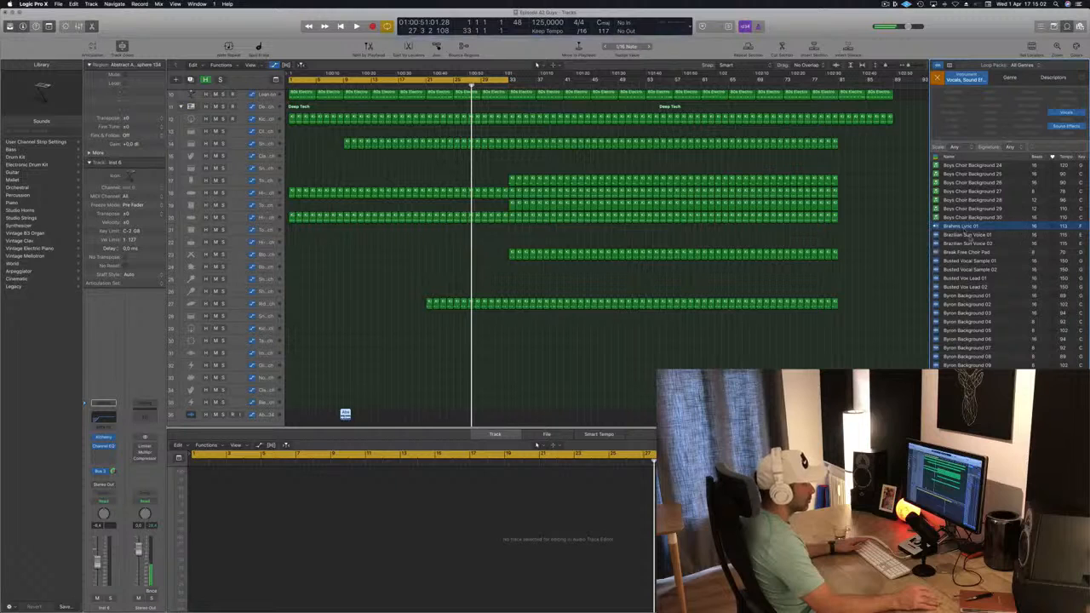
scroll(1000, 275, "down", 5)
scroll(1000, 277, "down", 10)
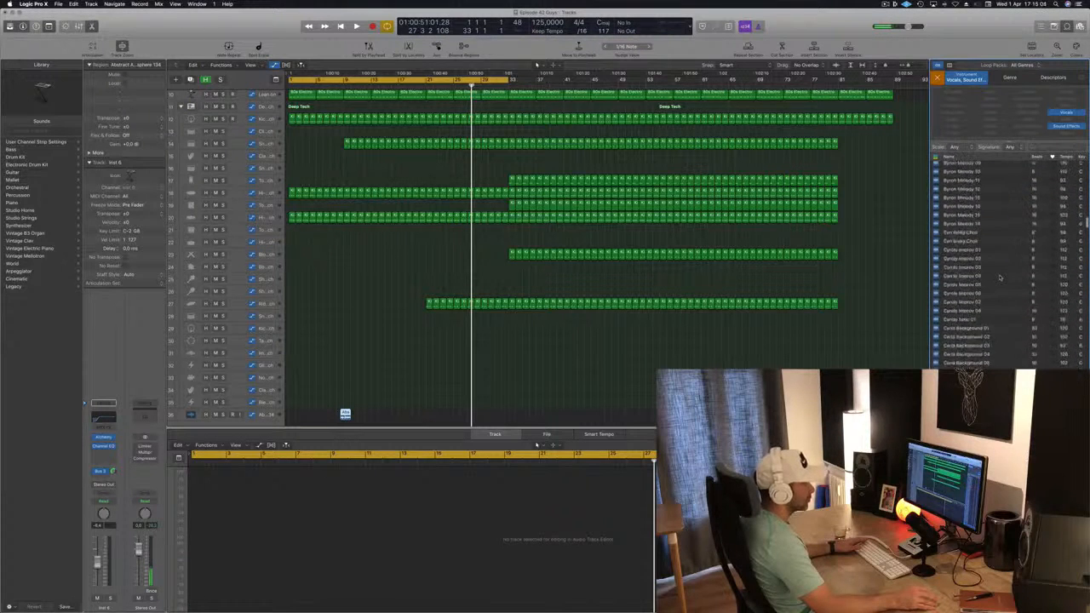
scroll(1000, 276, "down", 5)
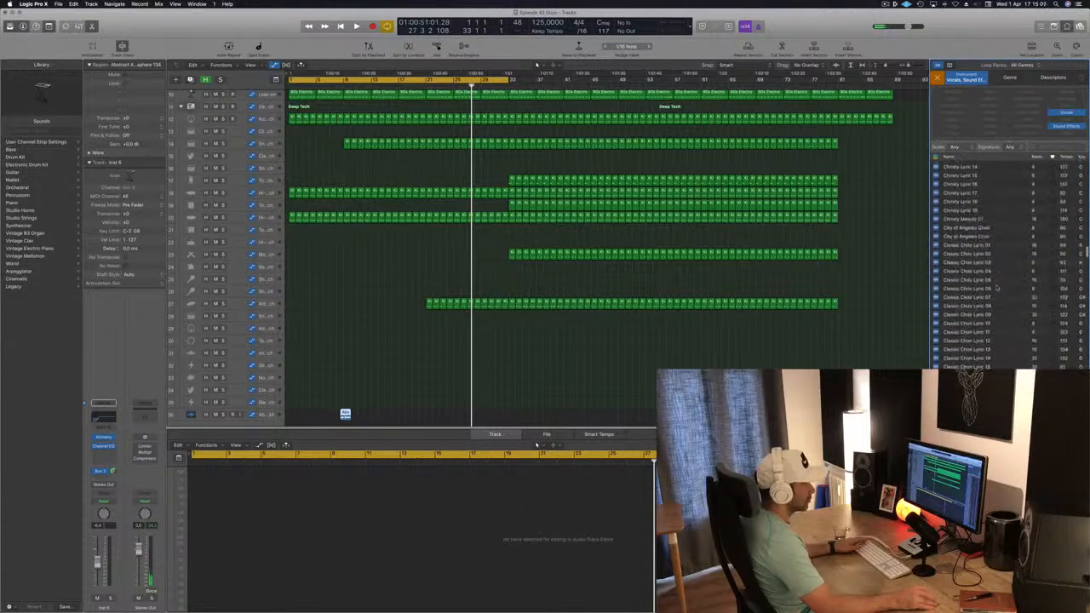
scroll(1001, 276, "down", 15)
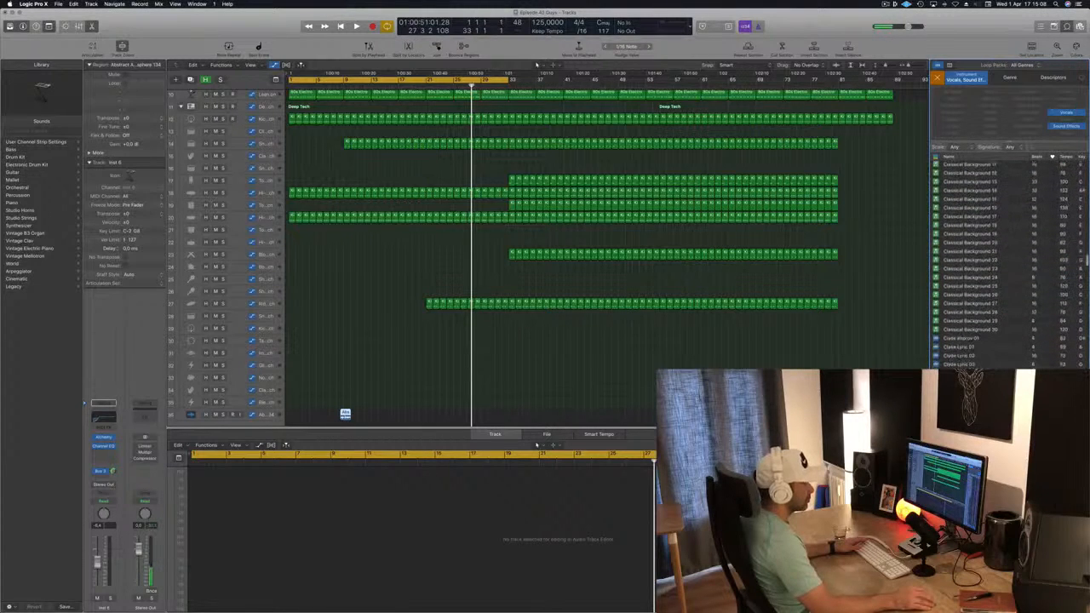
scroll(1000, 277, "down", 5)
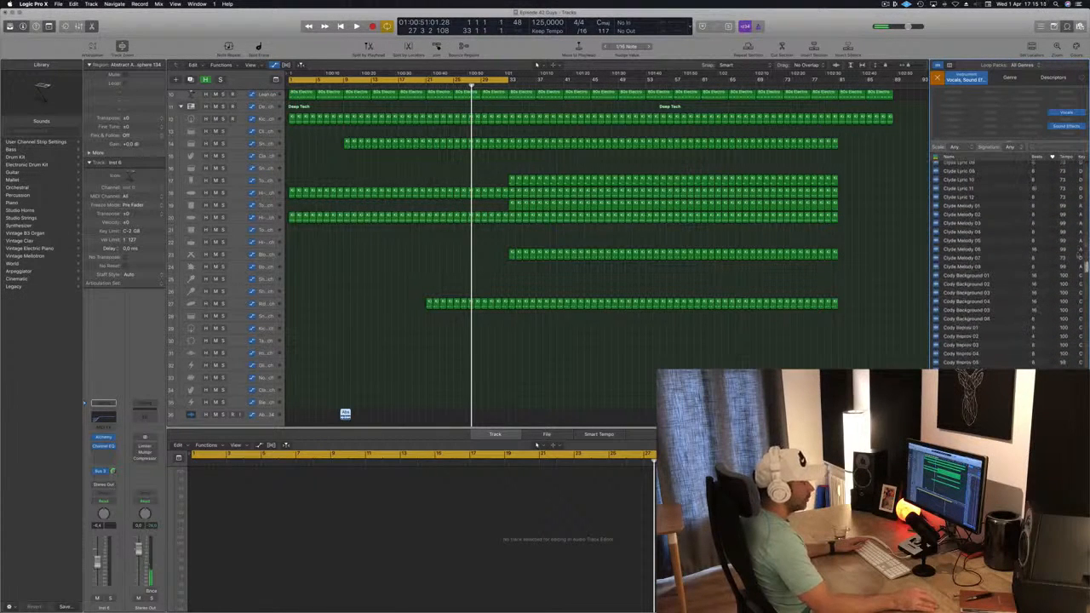
scroll(1000, 277, "down", 15)
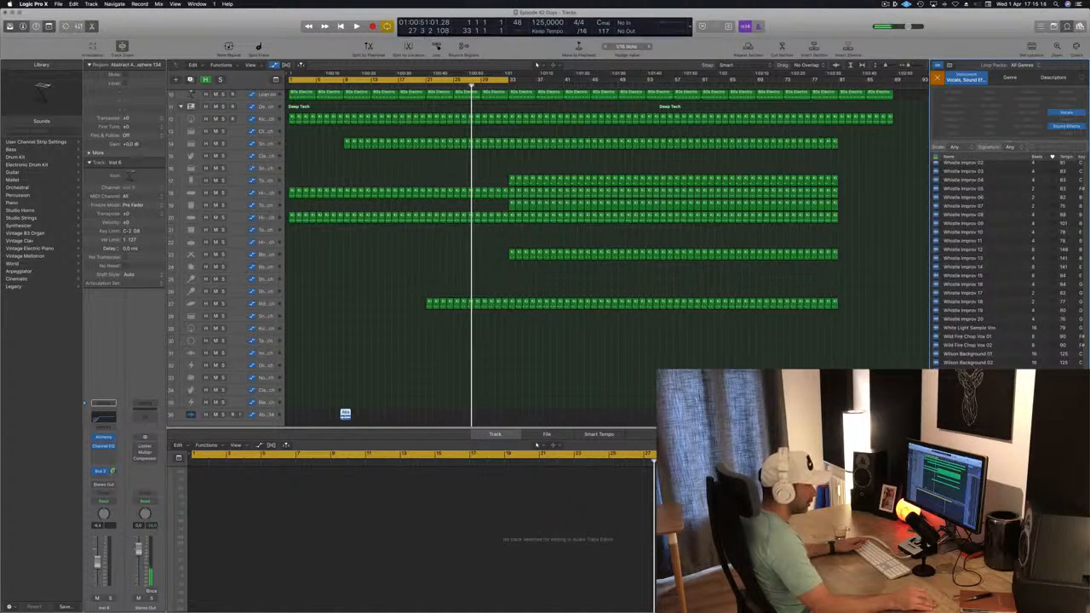
scroll(1000, 264, "up", 5)
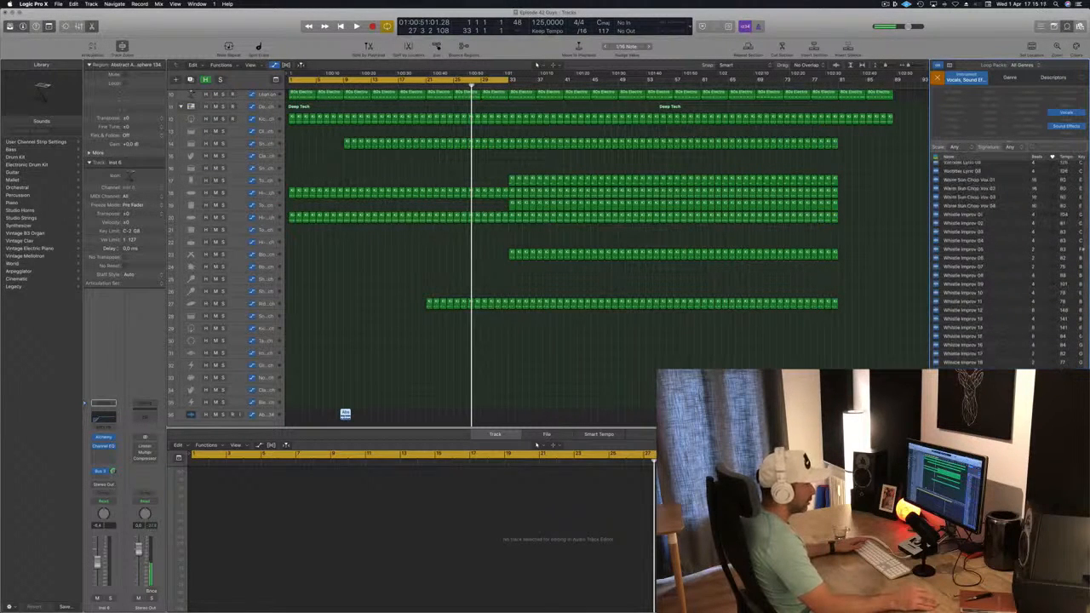
scroll(1003, 348, "up", 10)
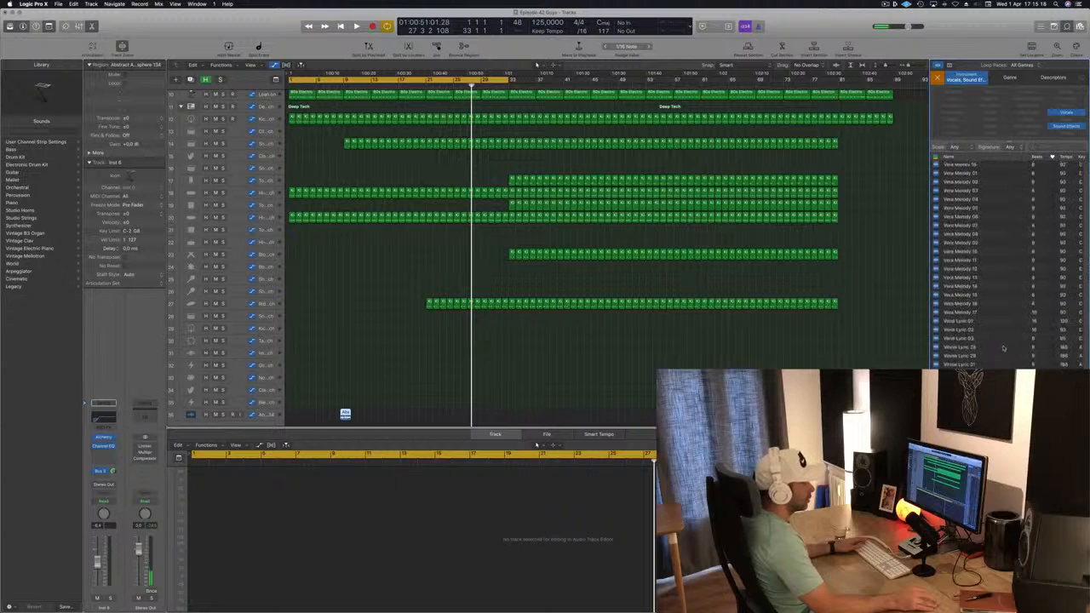
scroll(944, 283, "up", 10)
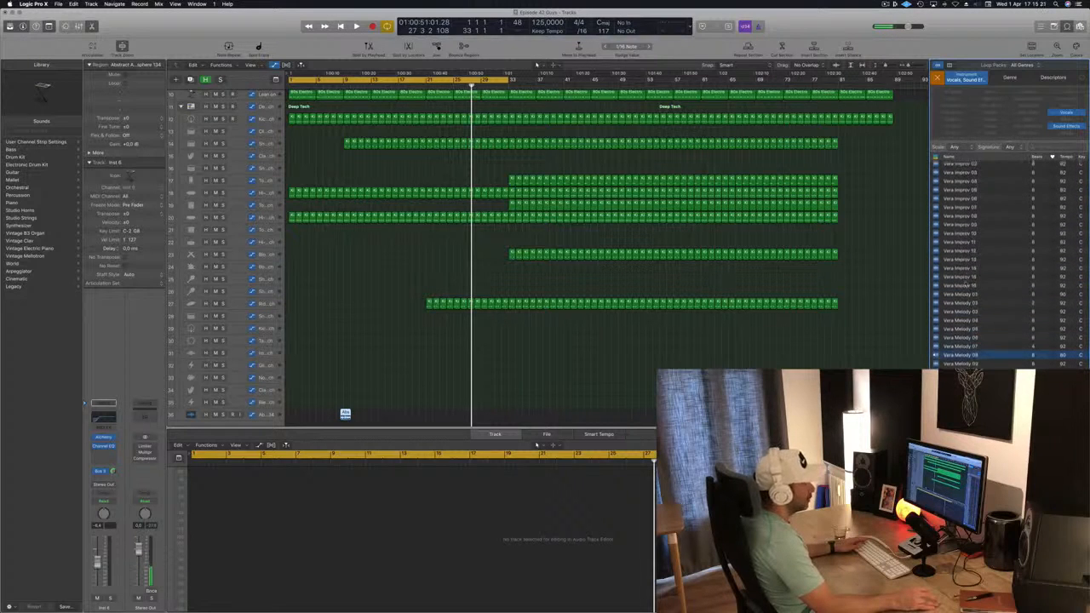
scroll(964, 239, "up", 10)
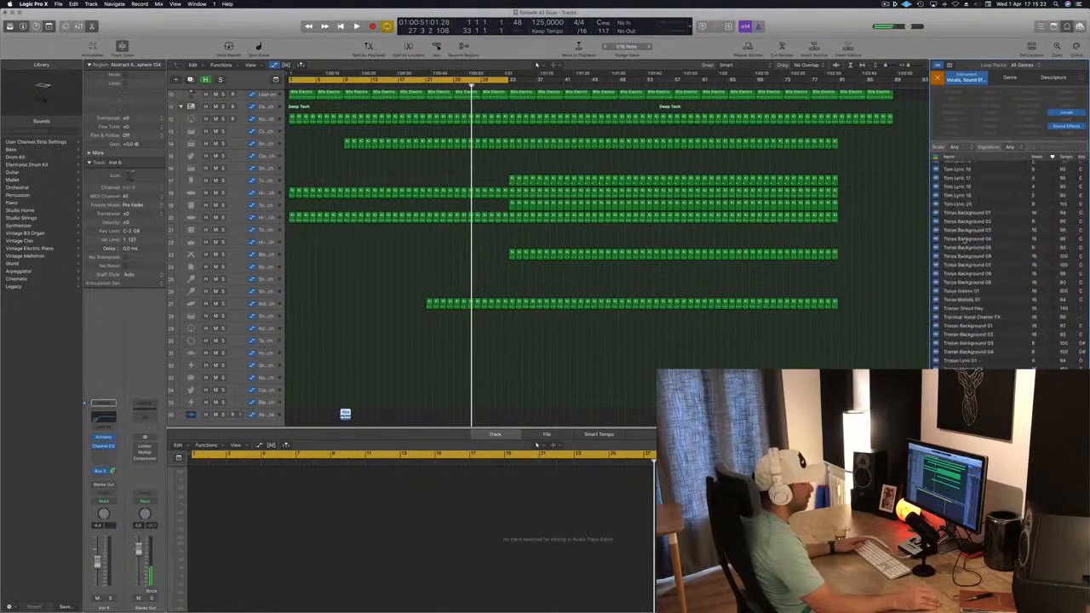
scroll(983, 251, "up", 10)
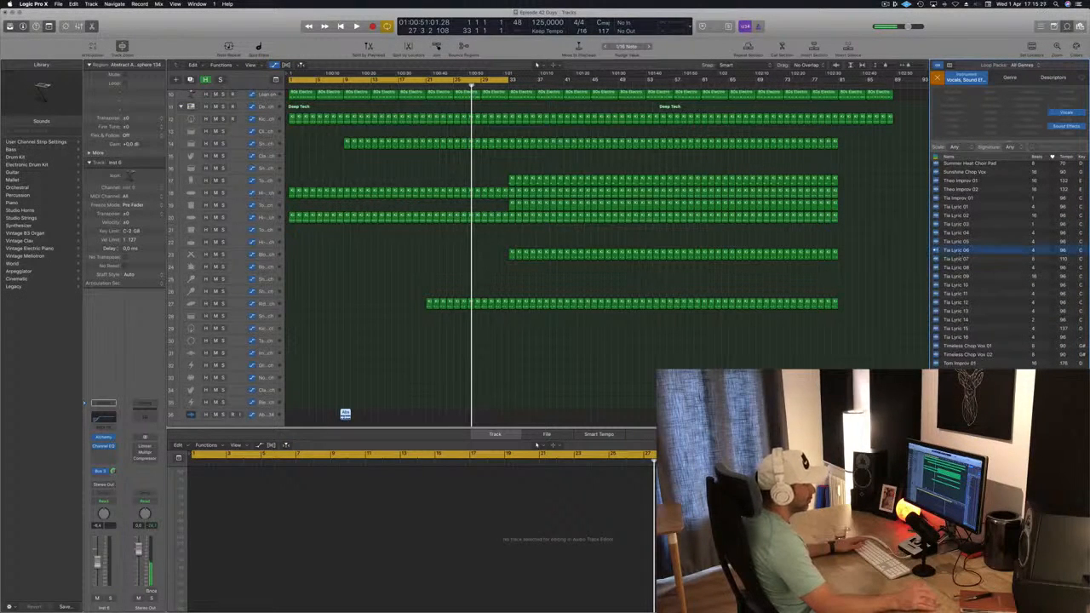
Step: Audition the Timeless Chop Vox loops and reset the loop browser's instrument filter
left_click(980, 346)
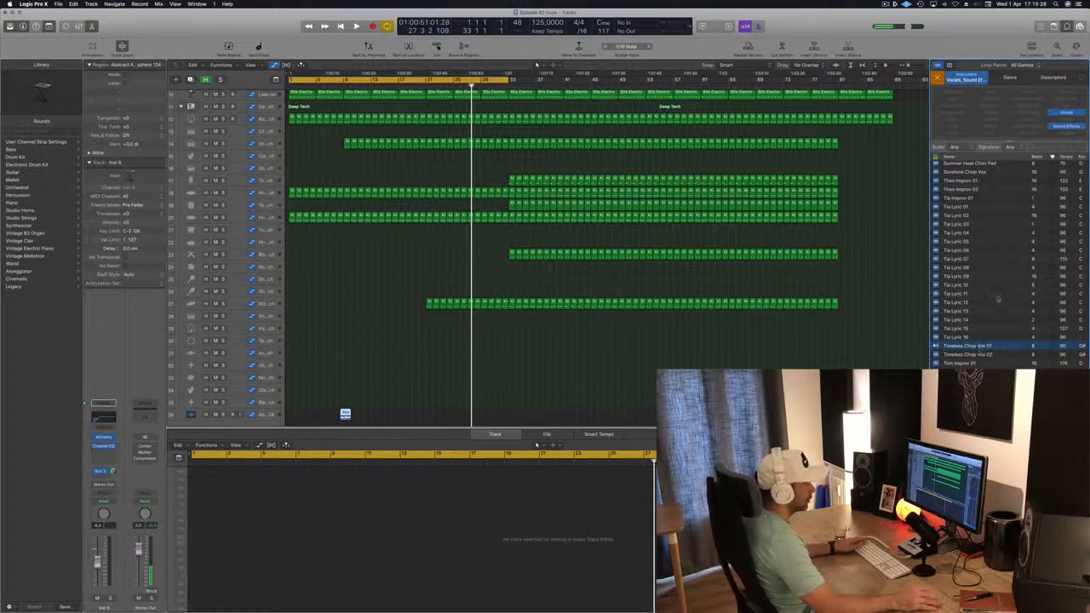
left_click(967, 355)
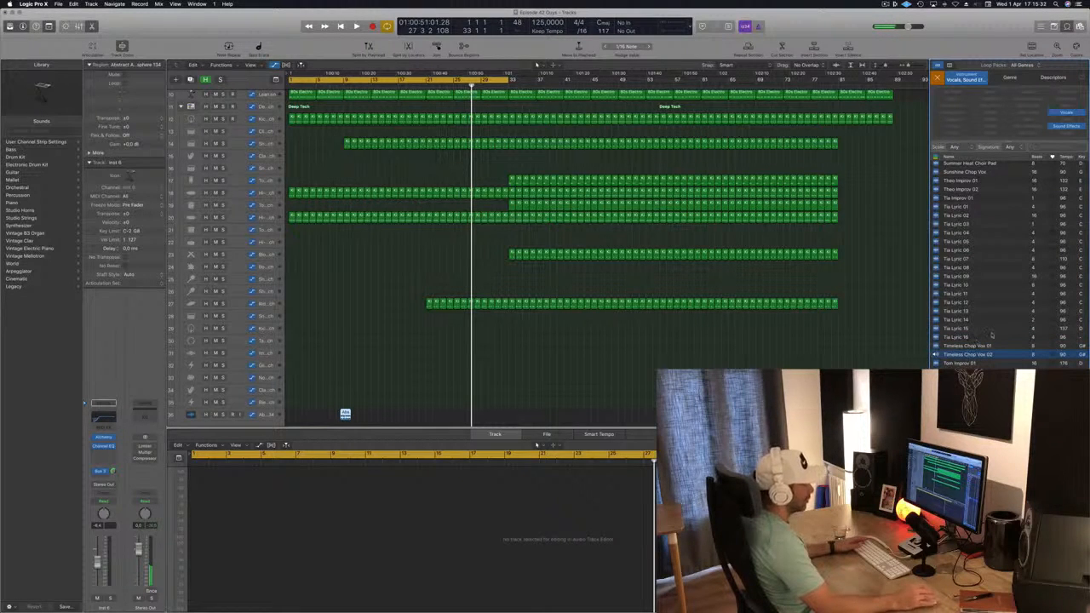
scroll(994, 333, "up", 8)
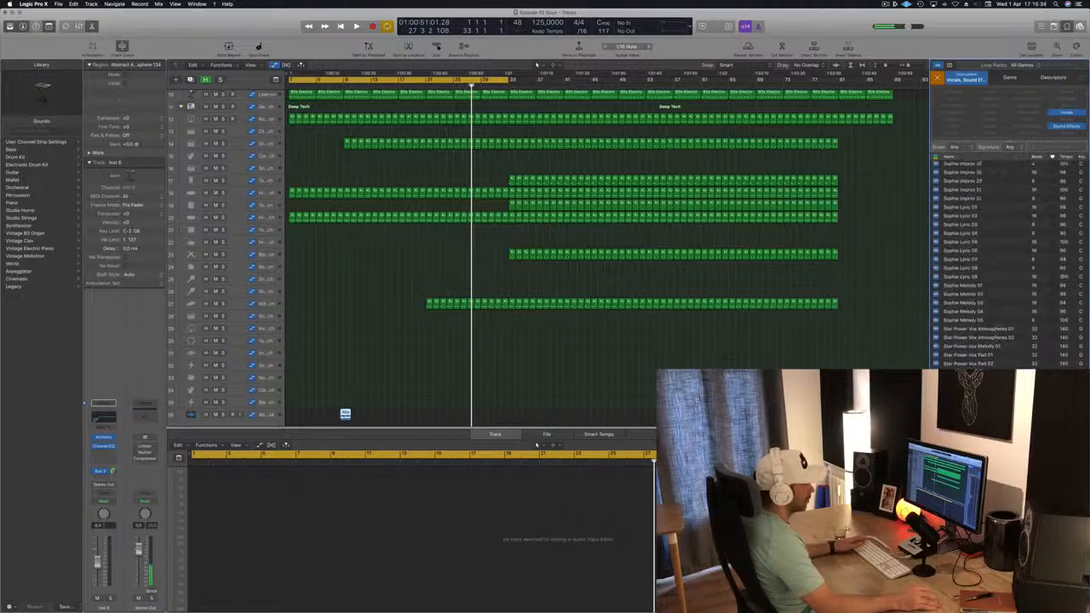
scroll(1000, 264, "up", 10)
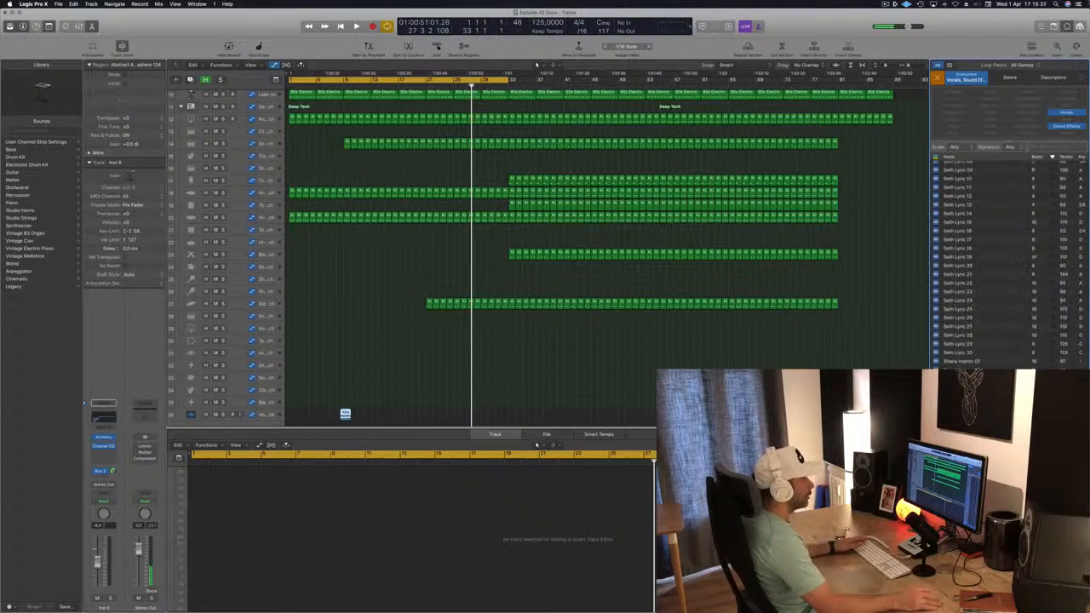
left_click(937, 78)
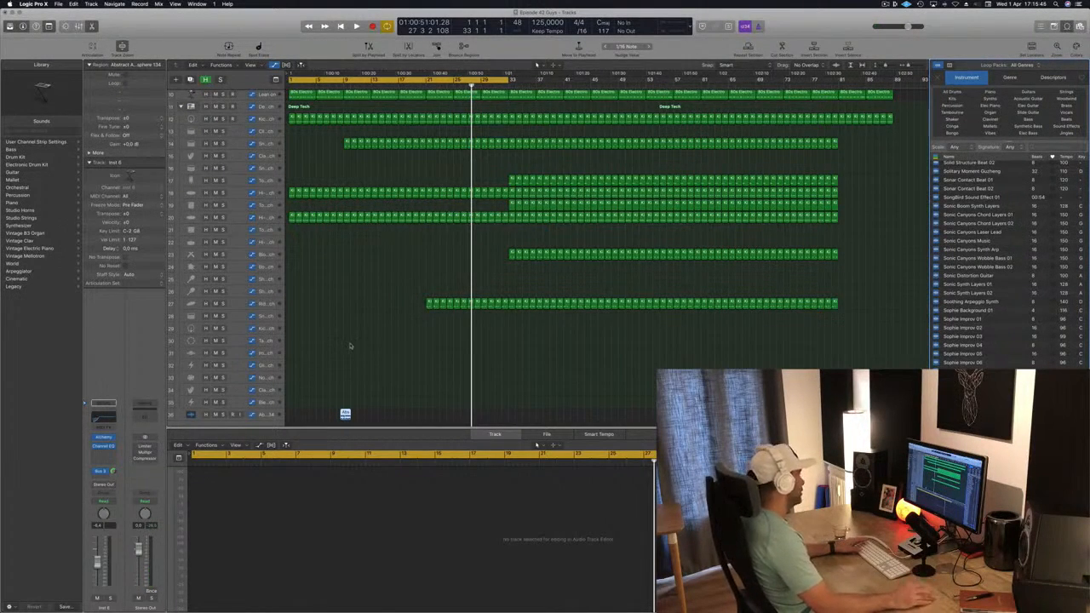
Step: Move the Abstract Atmosphere track to the top of the track list
left_click_drag(345, 413, 345, 413)
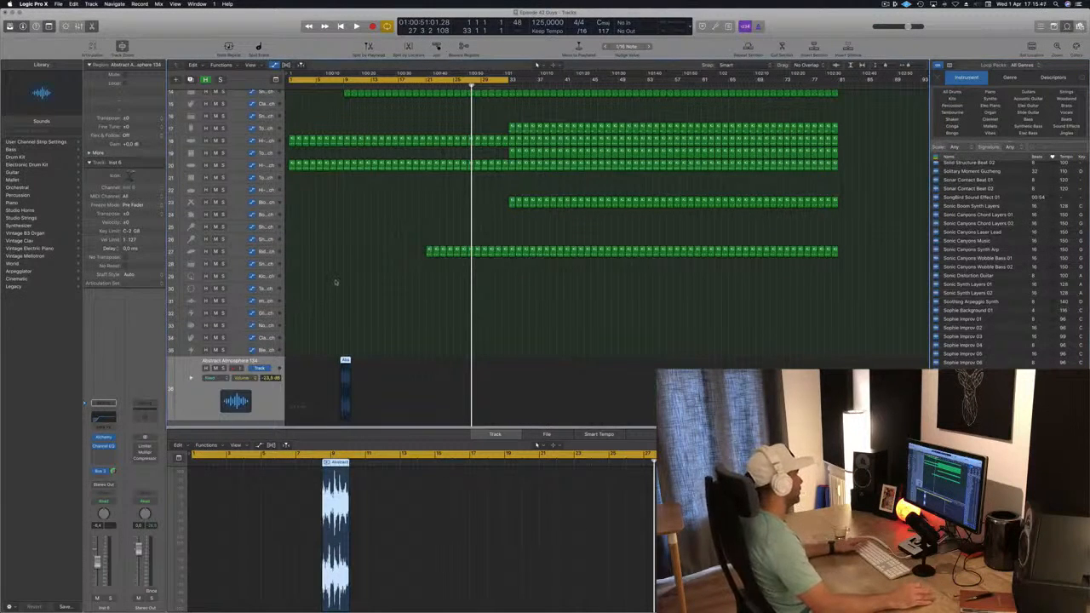
key("Return")
key("space")
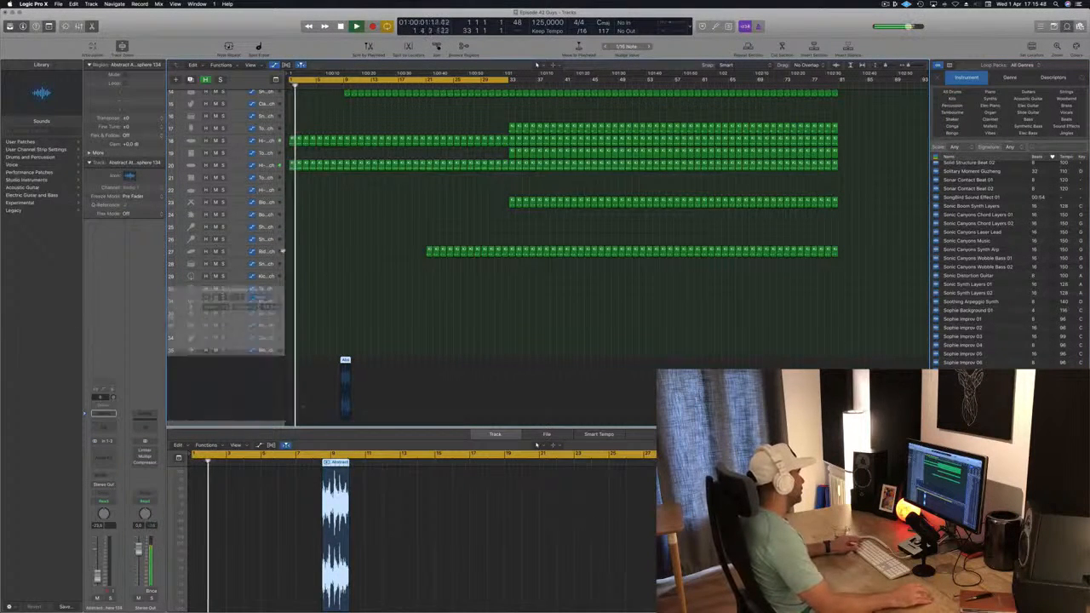
scroll(536, 64, "up", 10)
left_click_drag(281, 3, 278, 114)
key("Return")
Step: Move the atmosphere region later, to around bar 21, and start playback just before it
left_click_drag(345, 95, 427, 96)
left_click(396, 87)
scroll(367, 115, "left", 2)
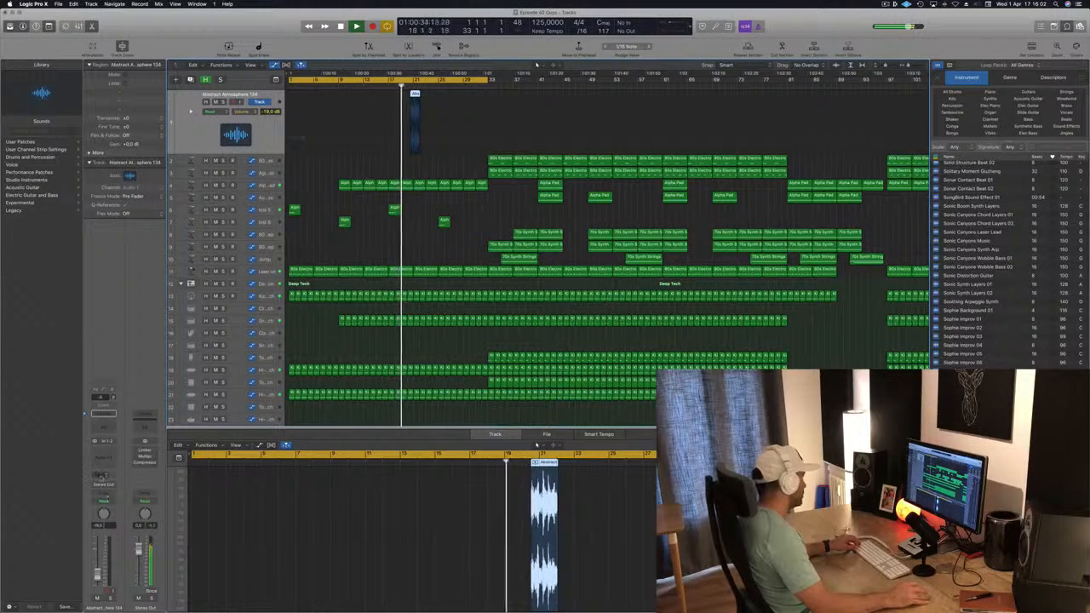
Step: Add a send from the atmosphere track to Bus 5 (Aux 33) and raise the send level
left_click(103, 474)
mouse_move(102, 487)
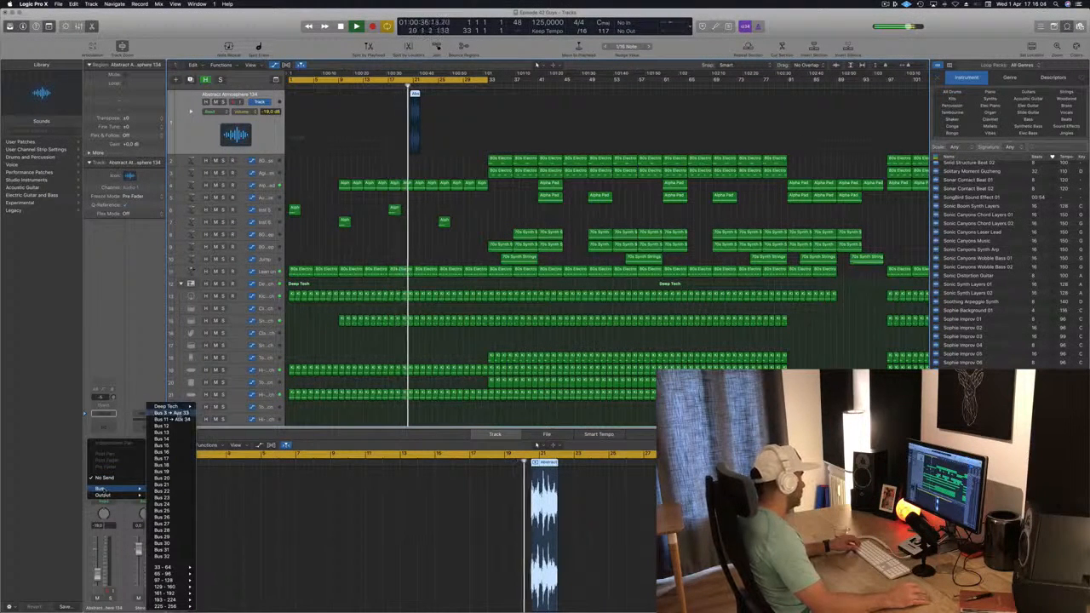
left_click(175, 413)
left_click_drag(113, 471, 113, 460)
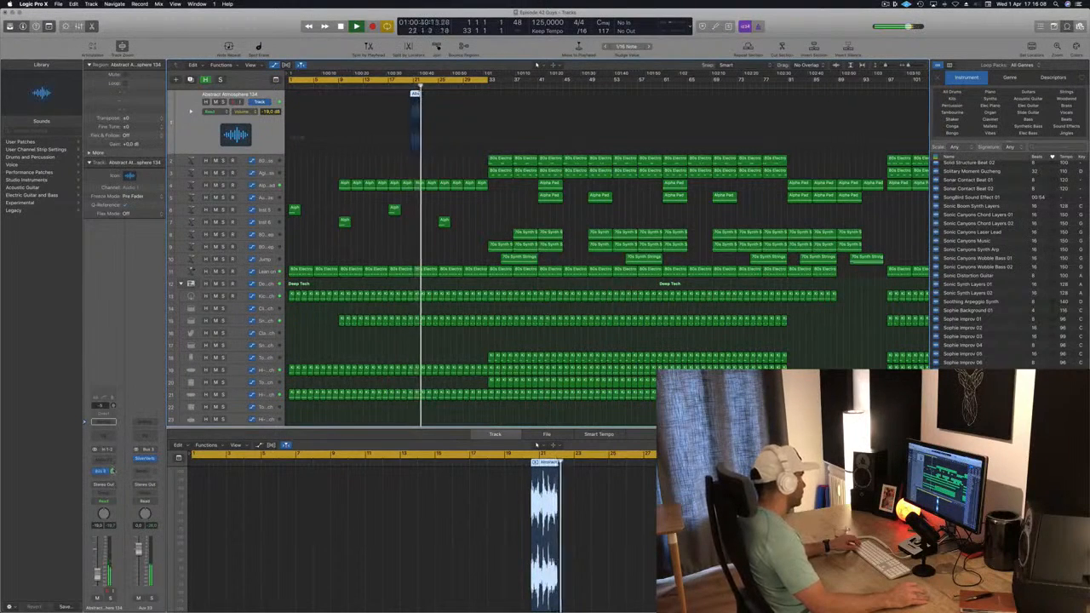
Step: Nudge the atmosphere region slightly earlier in the timeline
scroll(489, 102, "up", 6)
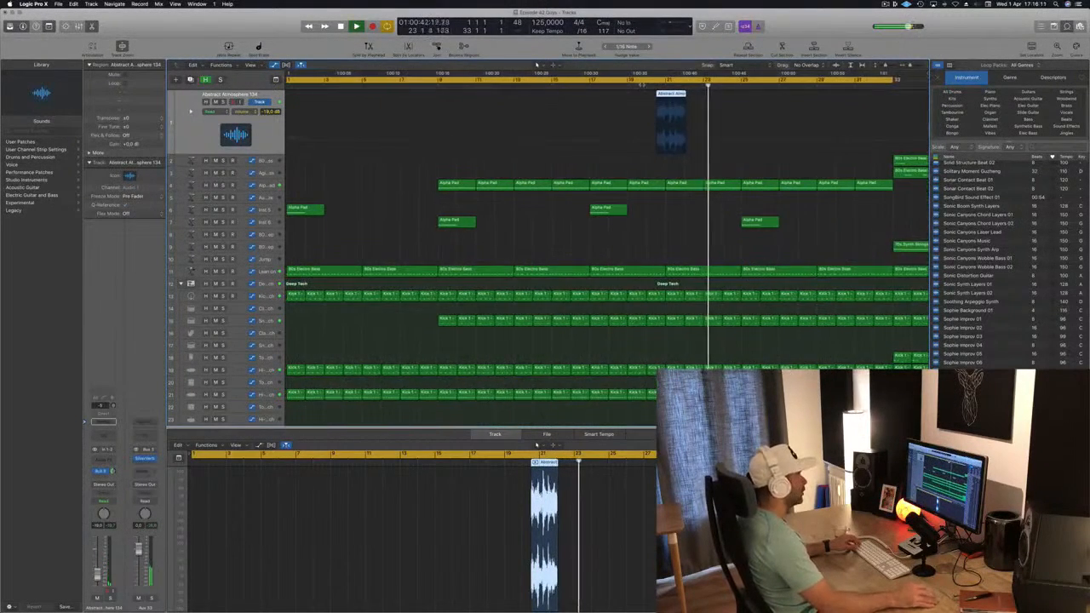
scroll(658, 109, "up", 3)
scroll(658, 109, "down", 2)
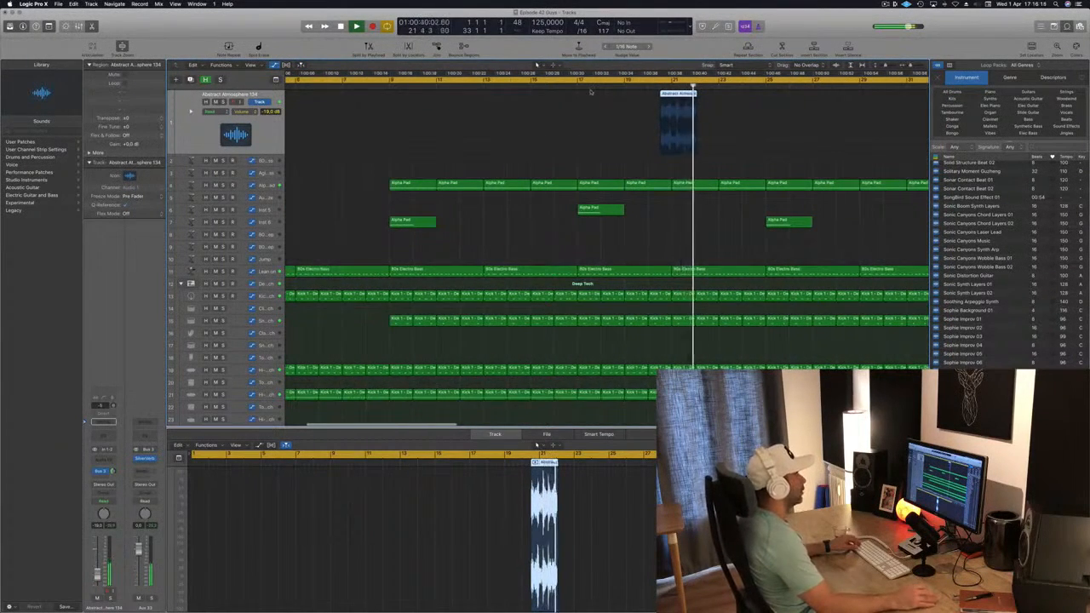
scroll(527, 146, "down", 4)
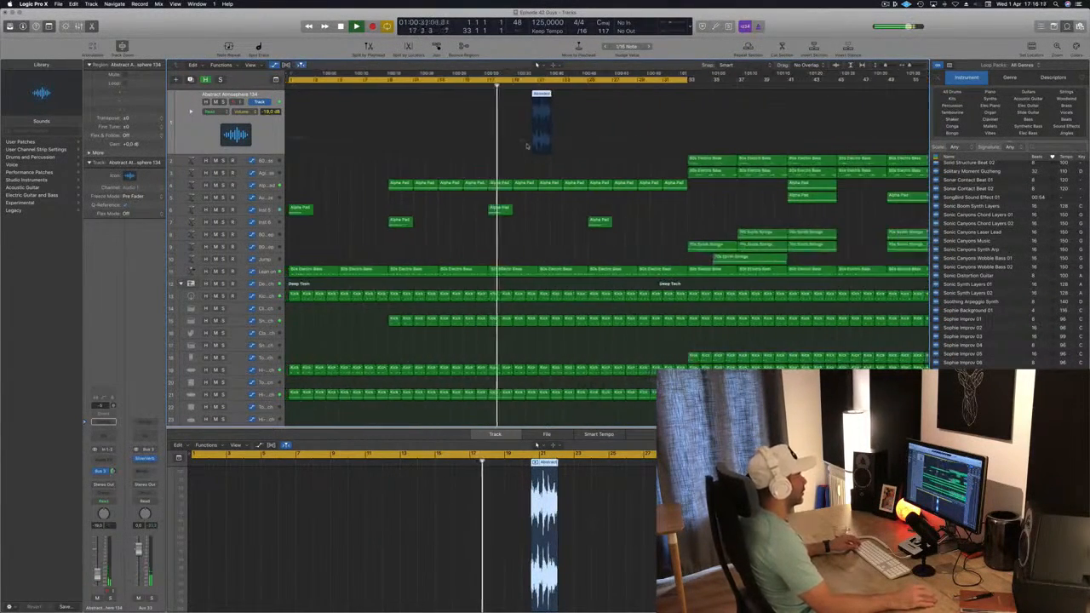
scroll(527, 146, "up", 3)
left_click_drag(514, 94, 507, 94)
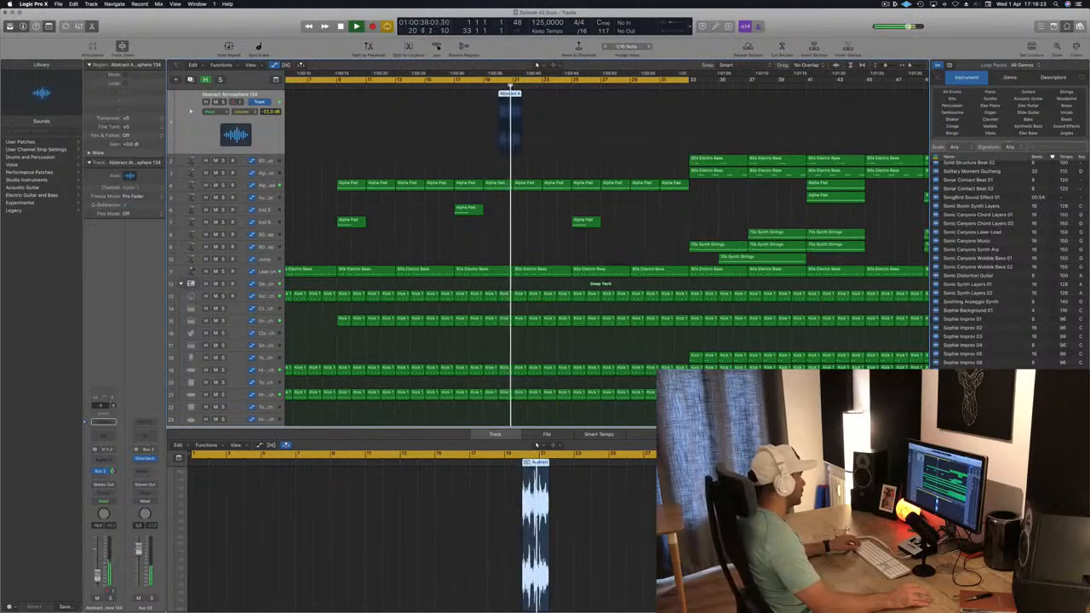
Step: Duplicate the atmosphere region about four bars later on the same track
key("comma")
key("comma")
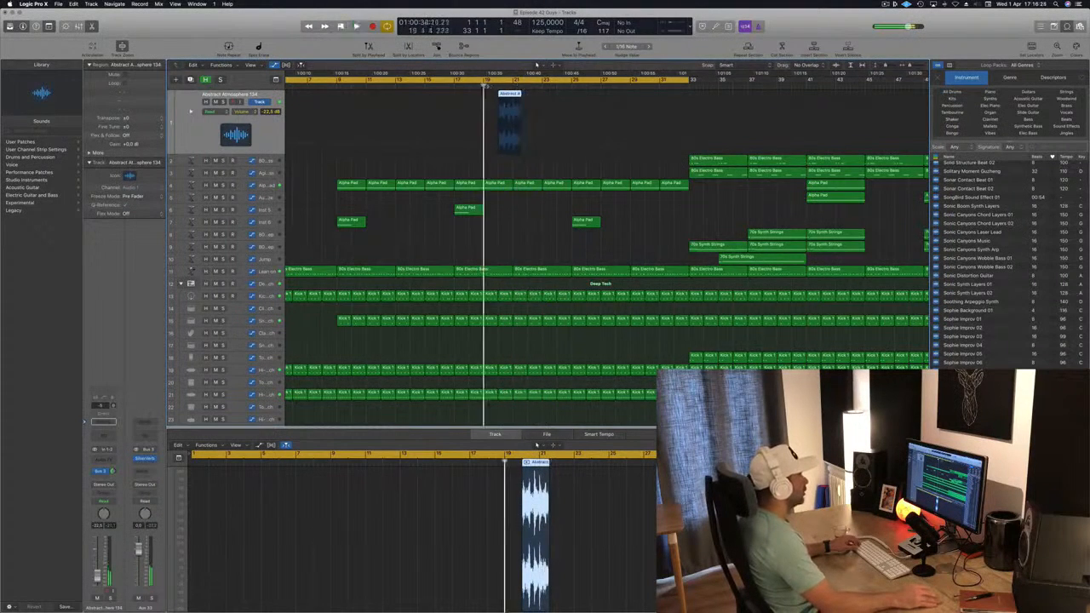
key("super+Right")
key("super+Right")
key("super+Right")
key("super+Right")
key("super+Right")
key("super+Right")
left_click_drag(662, 91, 789, 98)
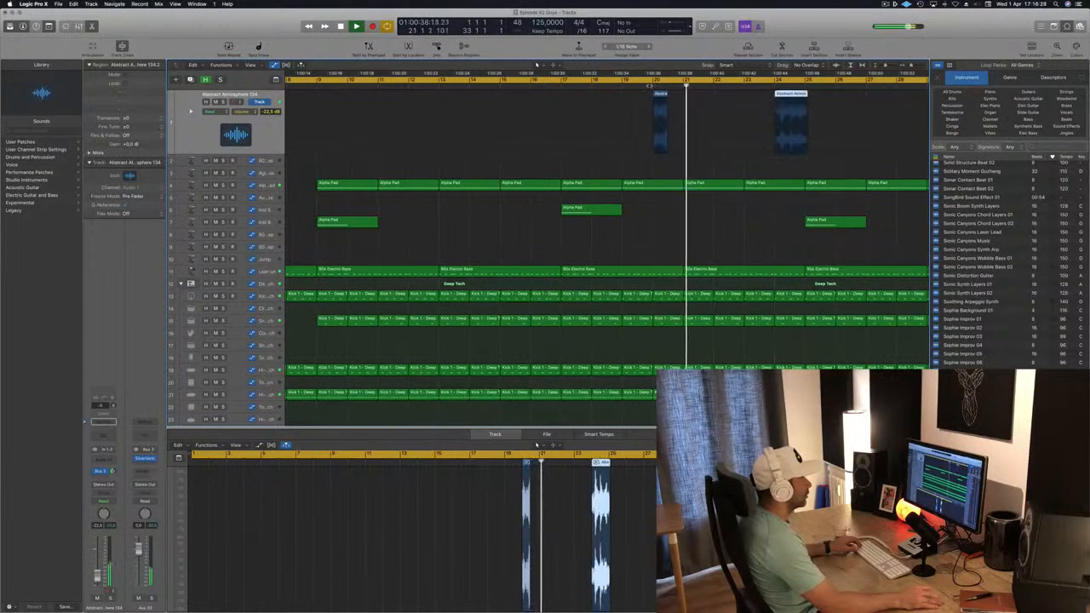
Step: Shift the first atmosphere region a little earlier
key("super+Right")
key("super+Right")
key("super+Right")
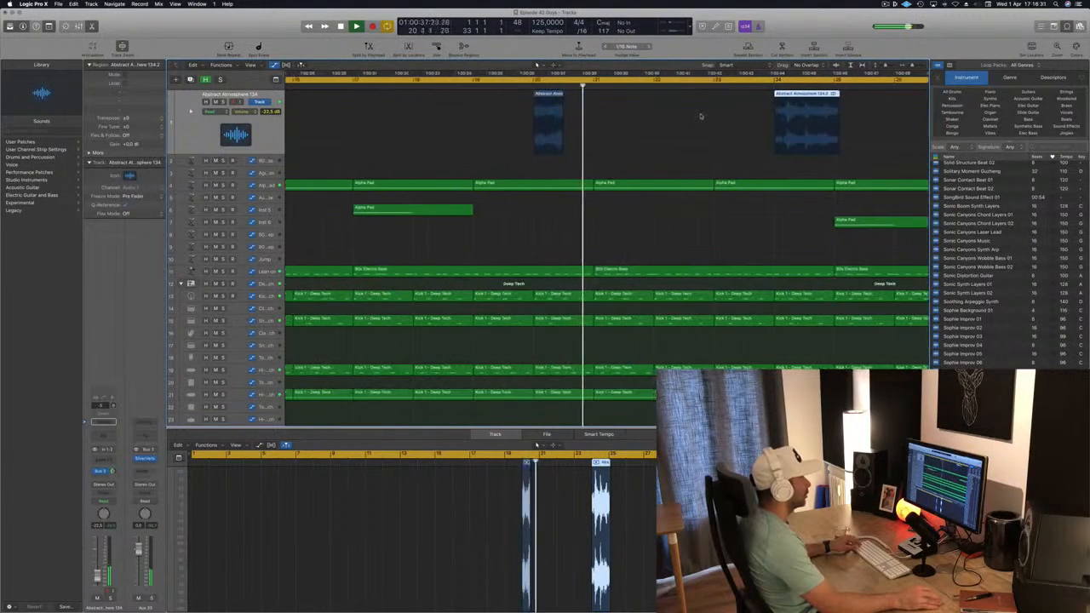
left_click_drag(603, 94, 593, 95)
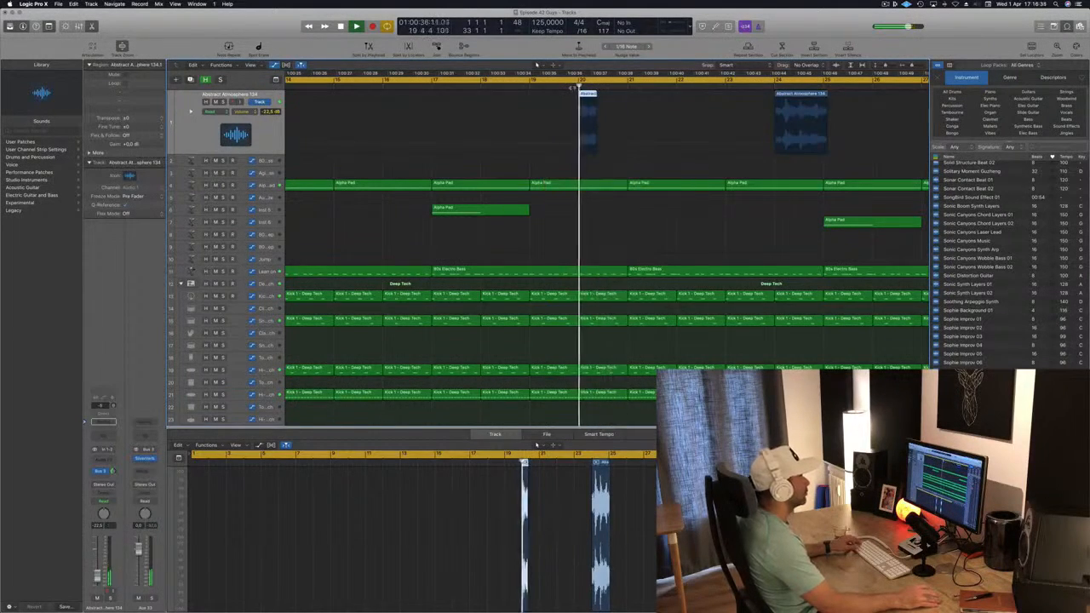
Step: Move the copied atmosphere region closer, to about bar 22, fine-tuning its start position
key("super+Left")
key("super+Left")
key("super+Left")
key("super+Left")
key("super+Left")
key("super+Left")
key("super+Right")
key("super+Right")
key("super+Right")
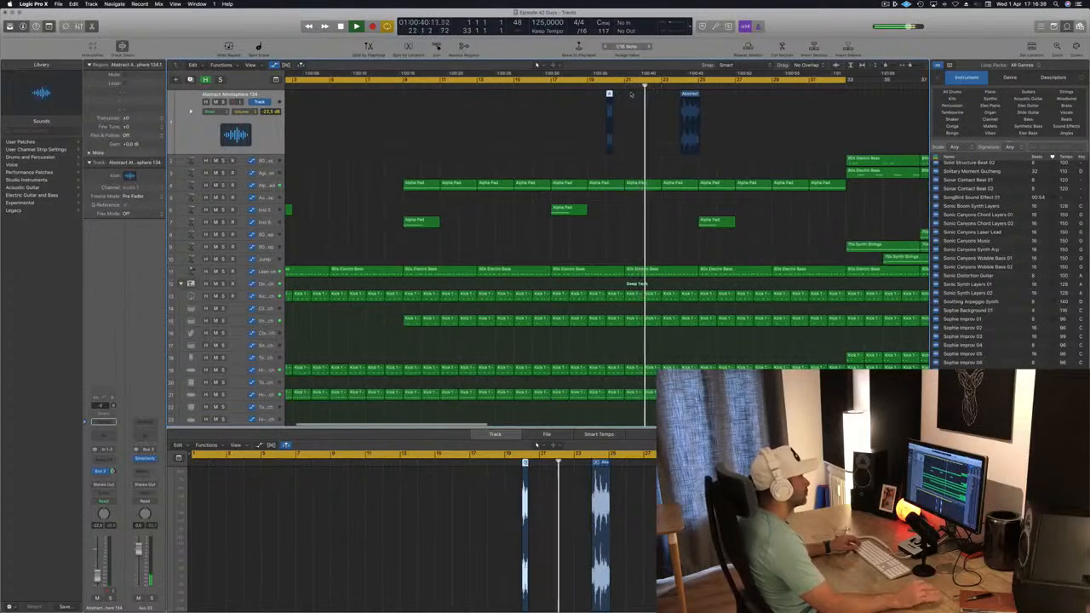
key("super+Right")
key("super+Right")
key("super+Right")
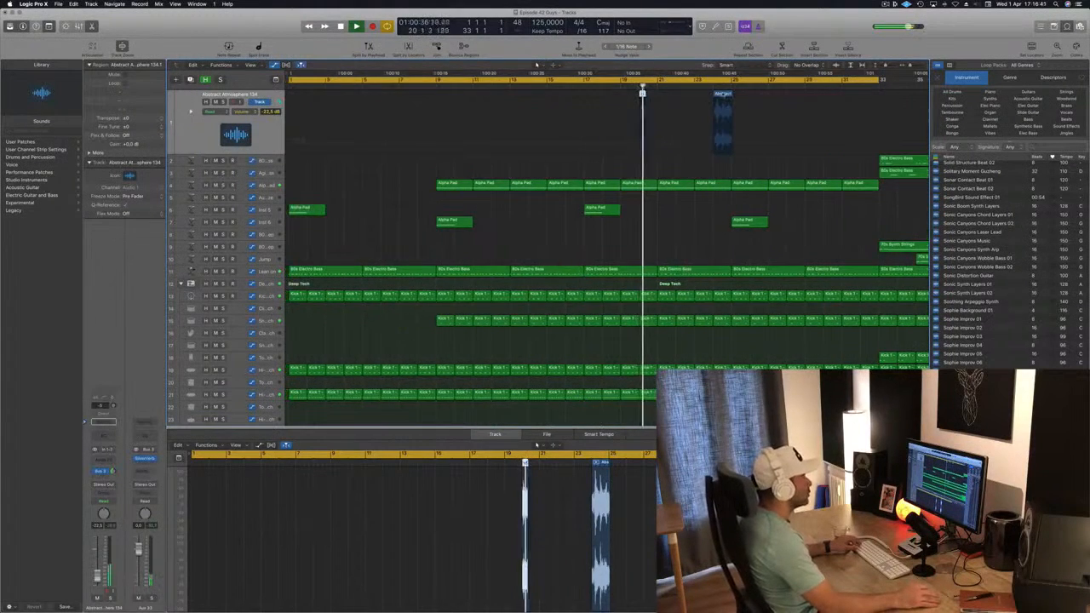
left_click_drag(800, 98, 730, 99)
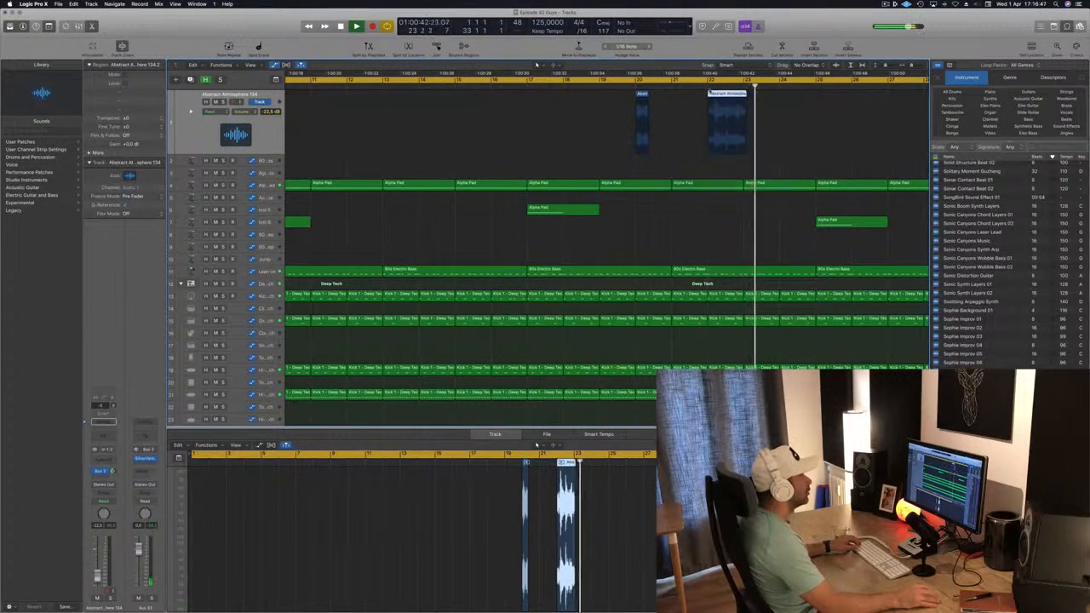
left_click_drag(708, 148, 713, 147)
left_click_drag(727, 94, 724, 94)
left_click(619, 86)
key("super+Left")
key("super+Left")
key("super+Left")
key("super+Left")
key("super+Left")
key("super+Left")
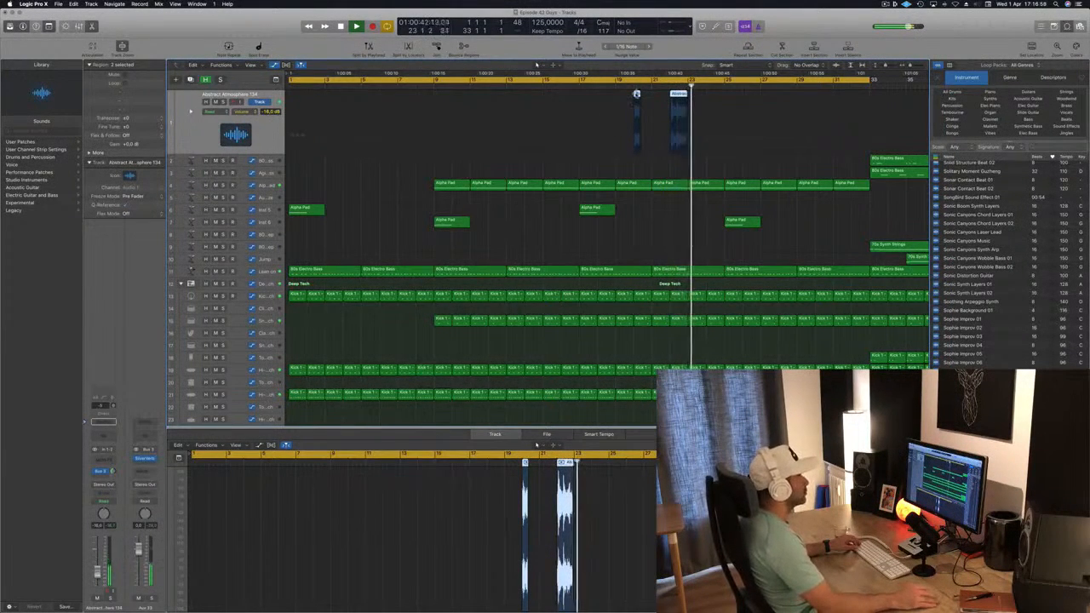
Step: Add a second send from the atmosphere track to Bus 11 (Aux 34)
left_click(631, 88)
key("super+Left")
key("super+Left")
key("super+Left")
key("super+Left")
key("super+Left")
key("super+Left")
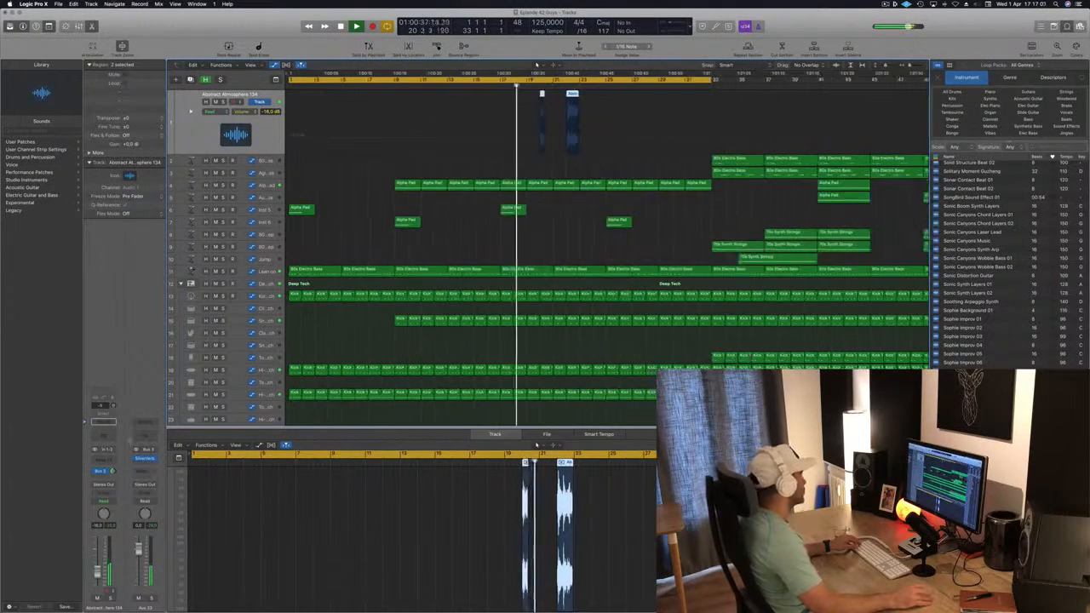
left_click(100, 478)
mouse_move(103, 488)
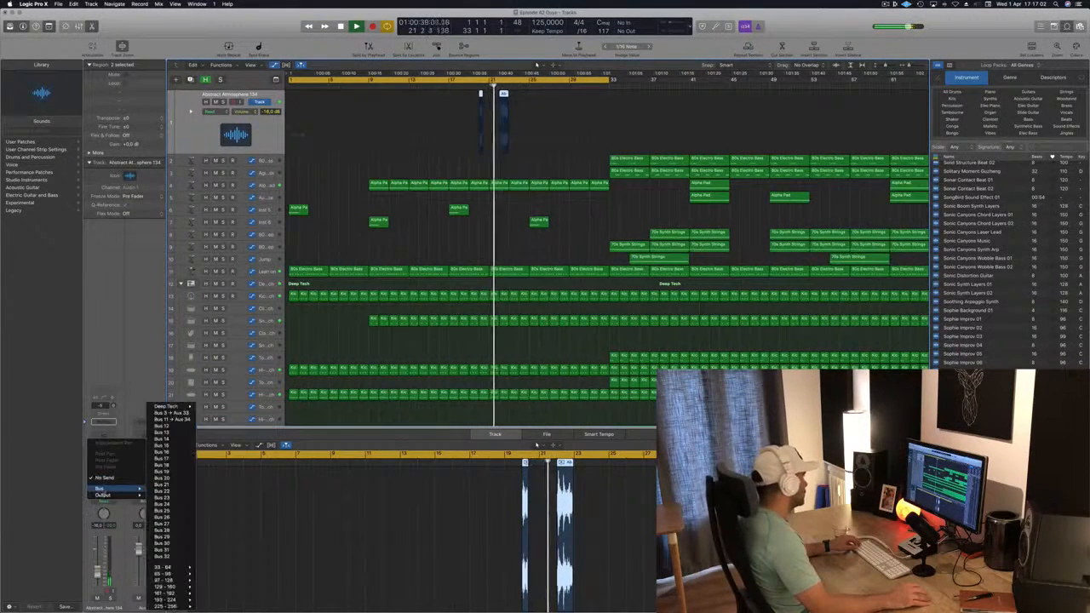
left_click(174, 418)
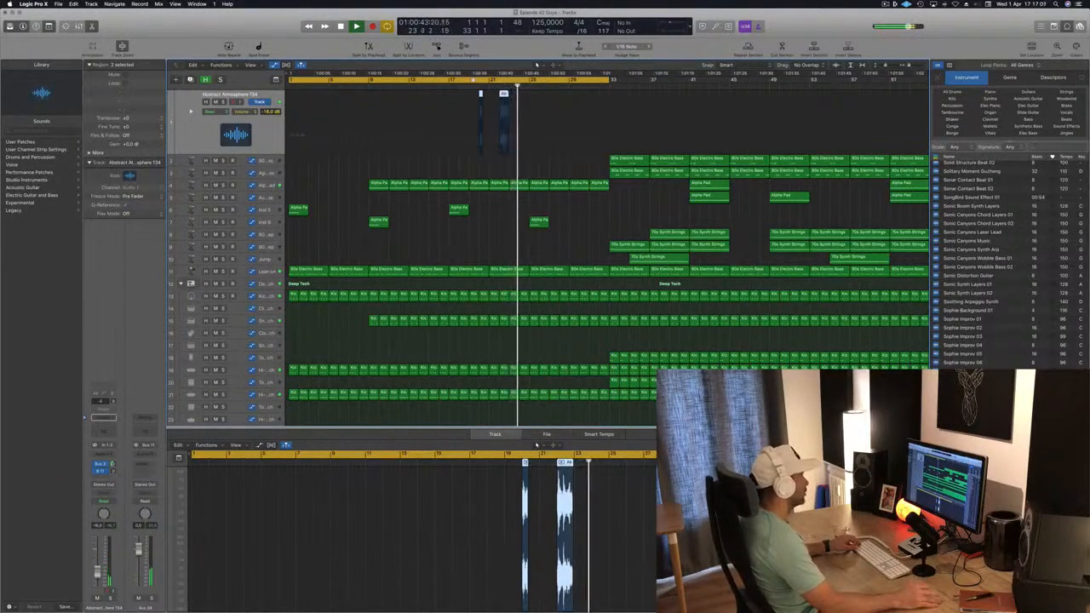
Step: Play through the arrangement, inspecting the Inst 6 and Alpha Pad tracks
key("super+Left")
key("super+Left")
key("super+Right")
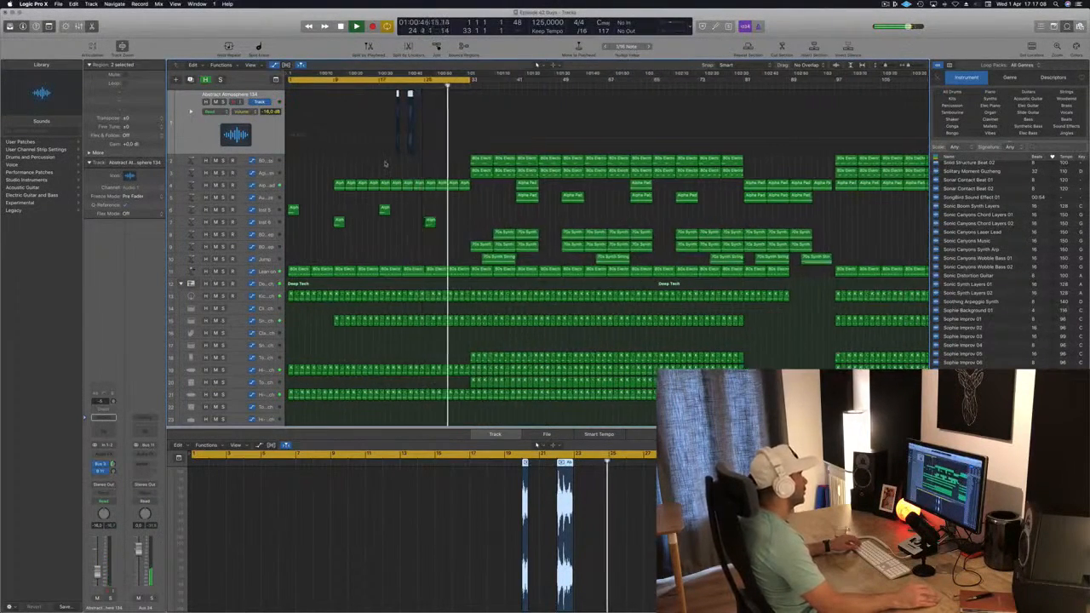
key("super+Left")
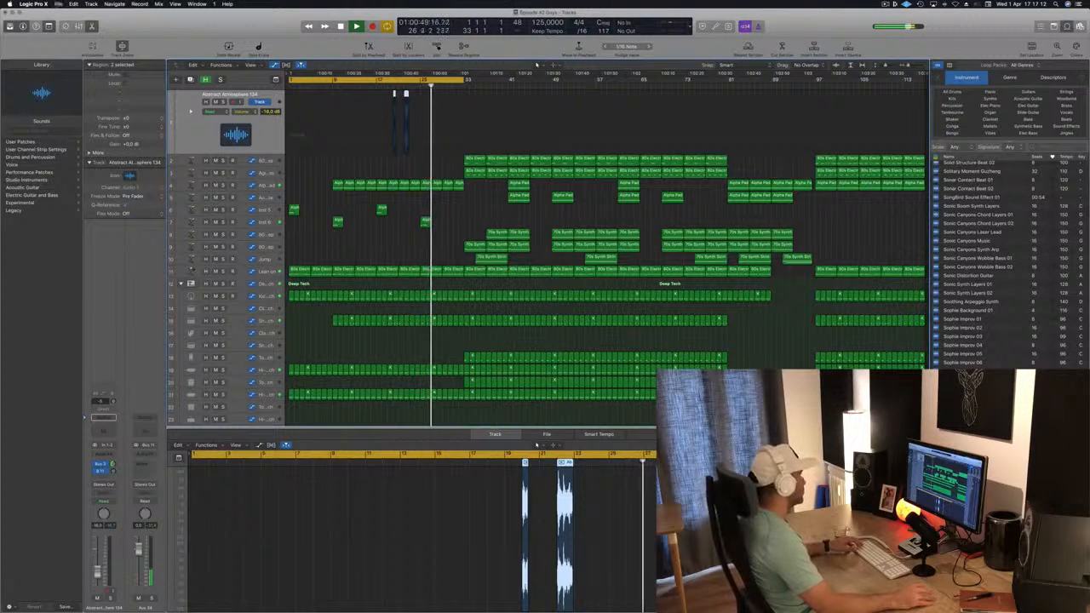
left_click(242, 223)
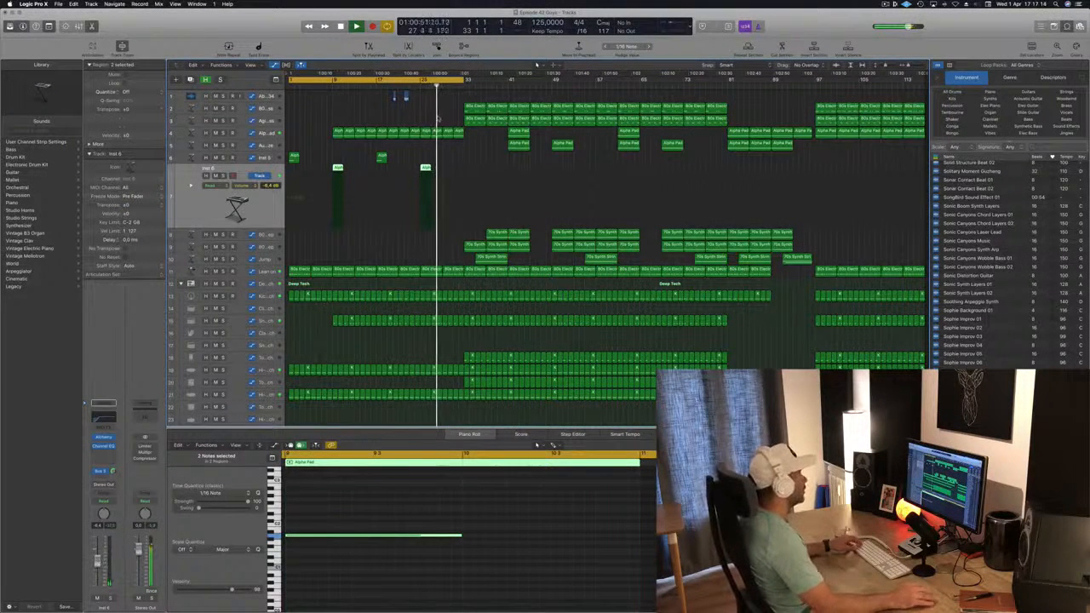
key("super+Right")
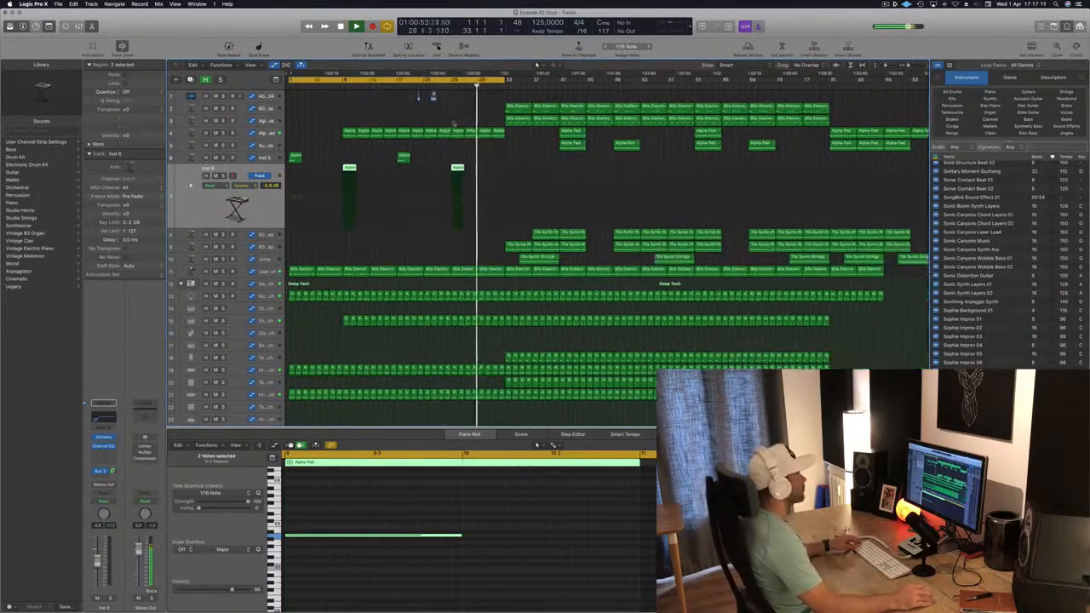
key("super+Left")
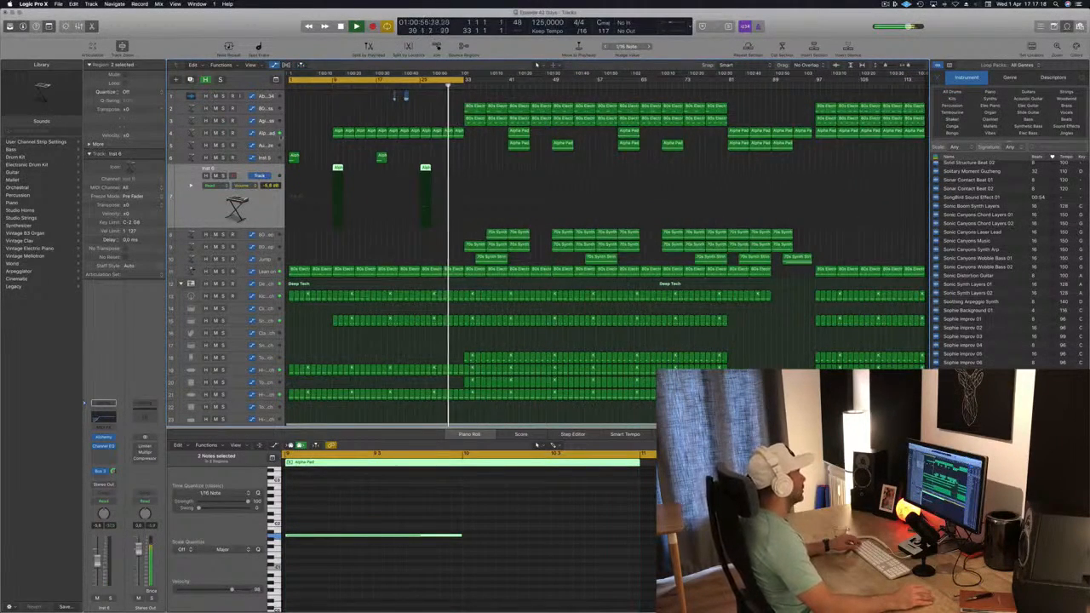
left_click(267, 133)
left_click(414, 86)
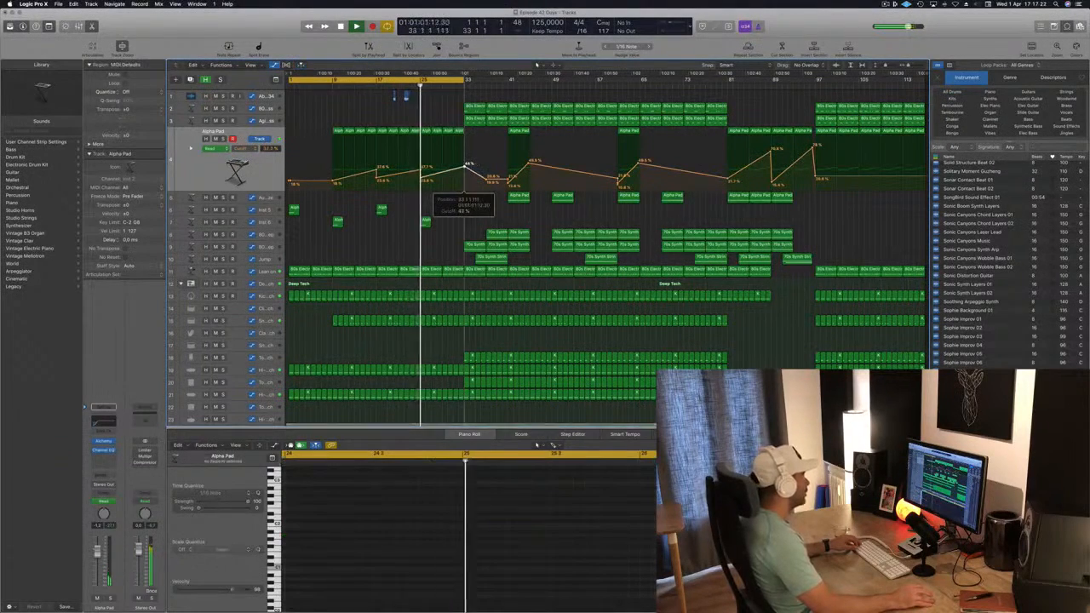
left_click(441, 222)
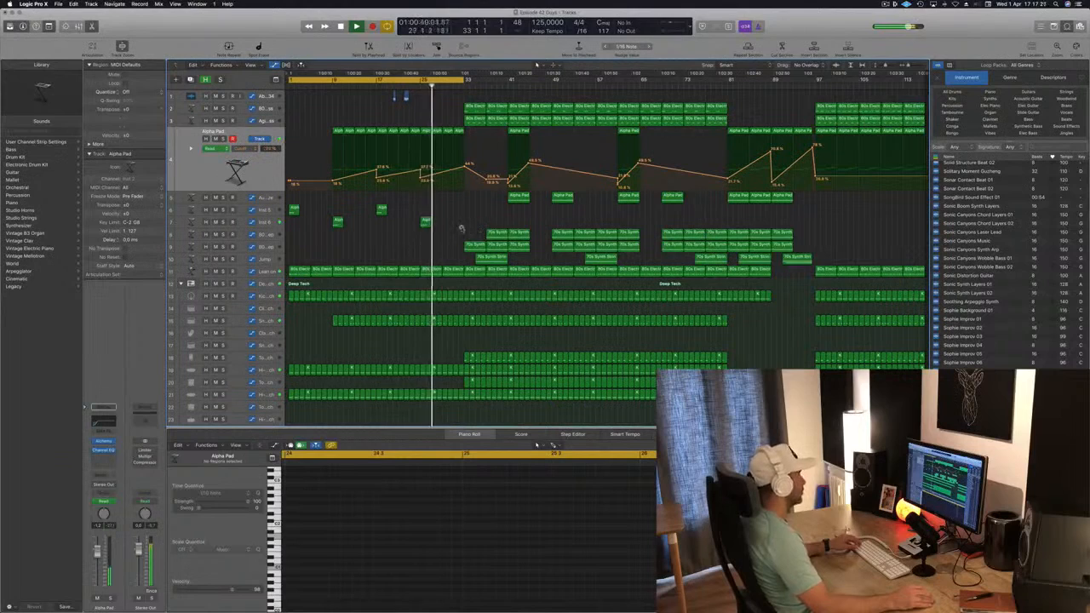
scroll(405, 100, "up", 8)
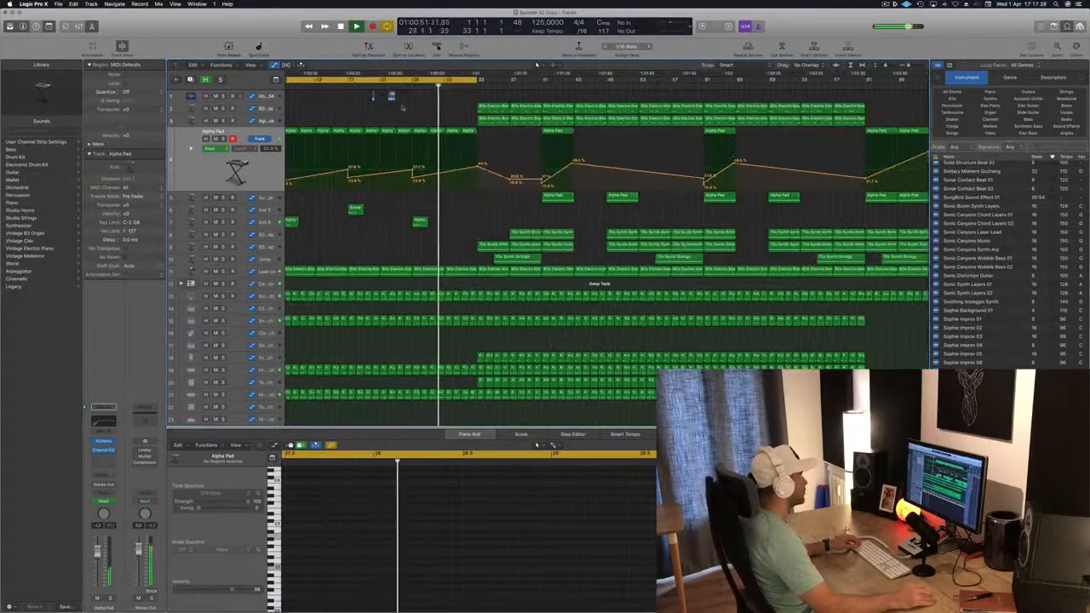
scroll(323, 100, "down", 3)
Step: Copy both atmosphere regions eight bars later and play back that section
left_click_drag(327, 98, 454, 96)
scroll(455, 97, "down", 3)
left_click(426, 99)
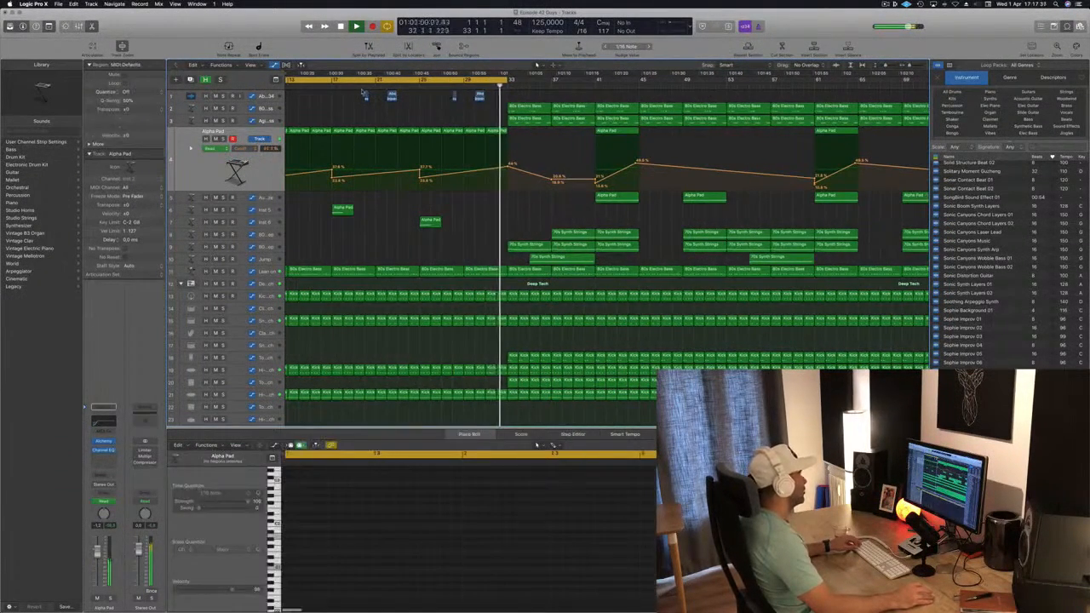
left_click(361, 88)
scroll(384, 102, "down", 2)
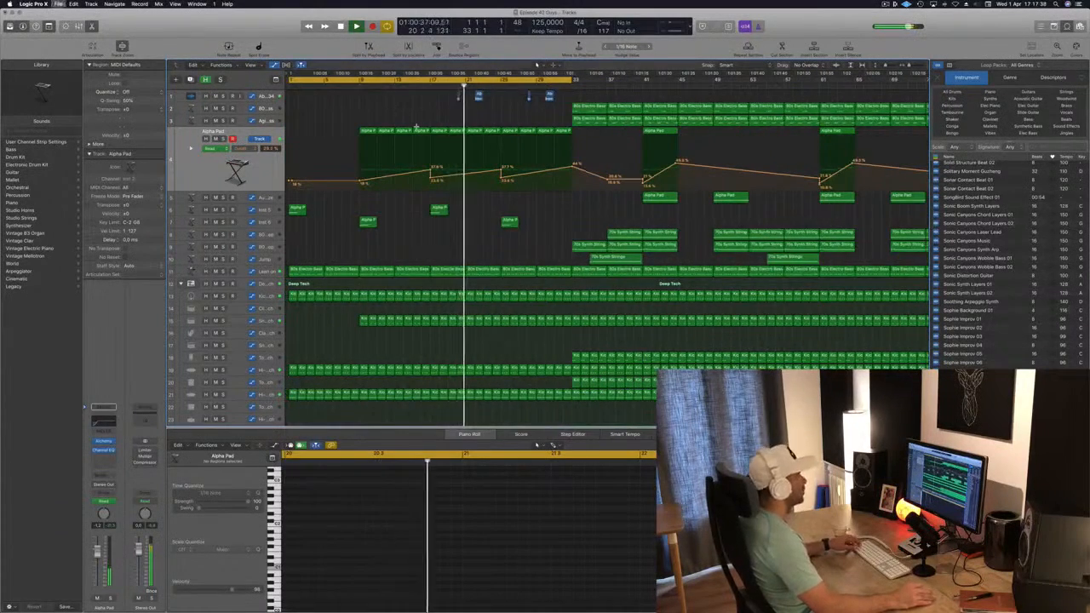
Step: Delete the drum regions between about bars 29 and 33 on the middle drum tracks to open a break
scroll(417, 127, "down", 2)
scroll(416, 128, "down", 1)
key("o")
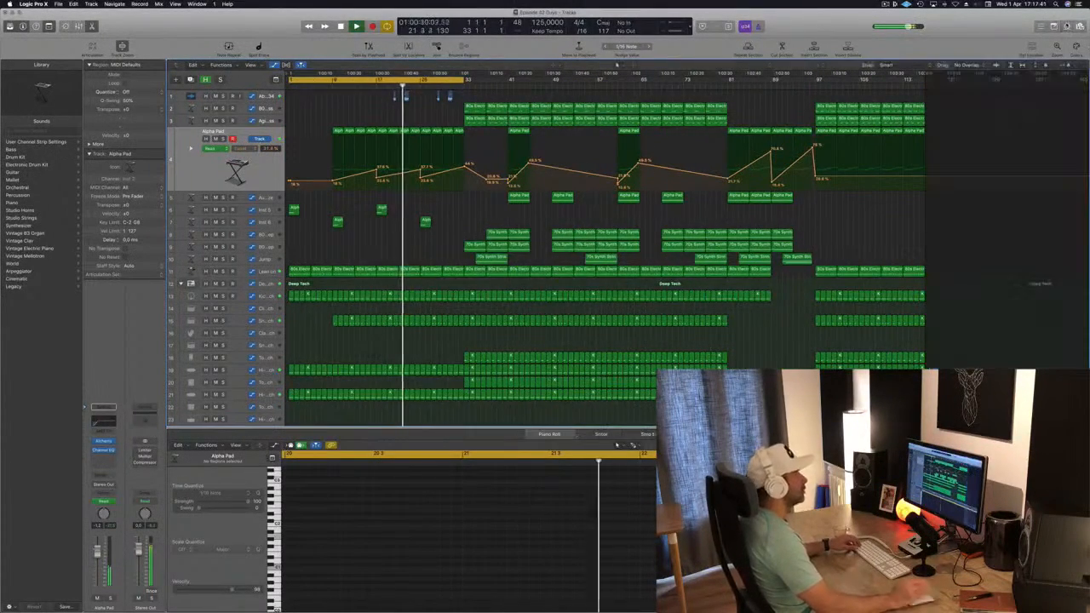
scroll(443, 118, "up", 2)
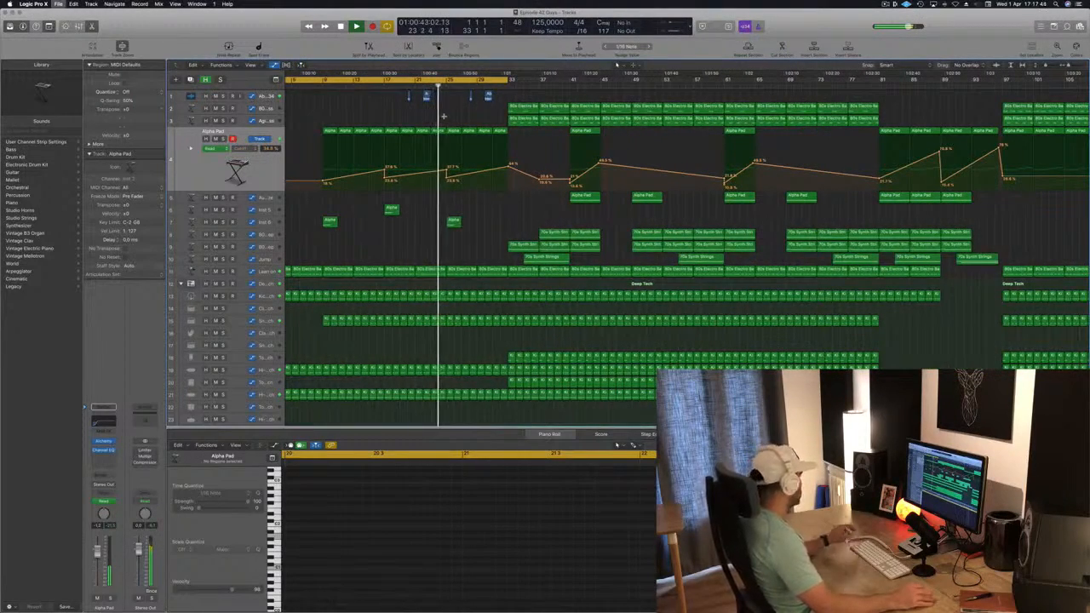
scroll(444, 119, "down", 1)
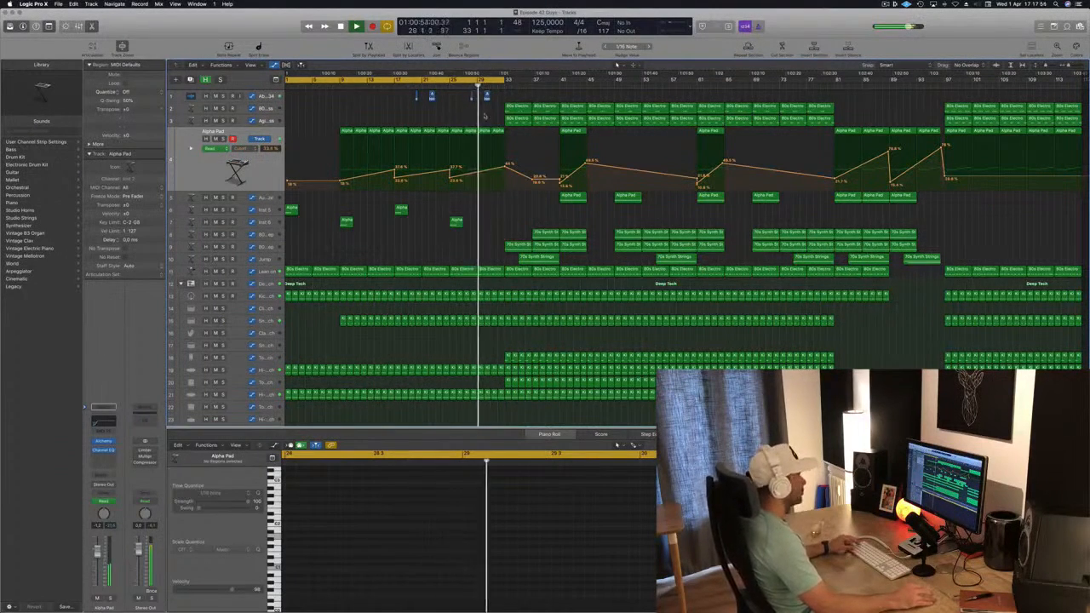
key("super+Right")
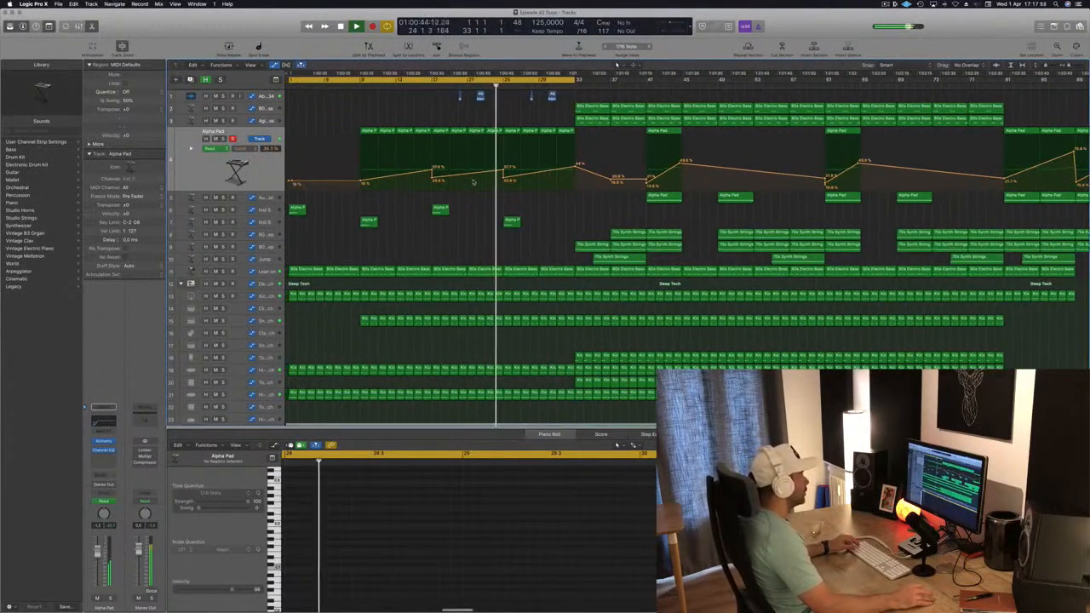
scroll(539, 291, "up", 1)
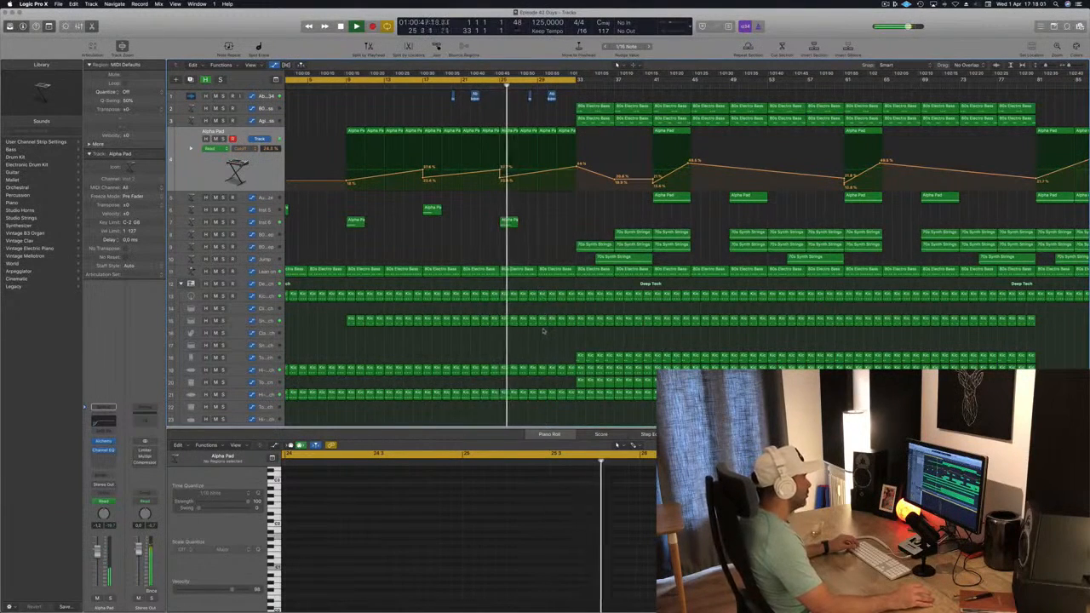
left_click_drag(542, 331, 567, 296)
key("Delete")
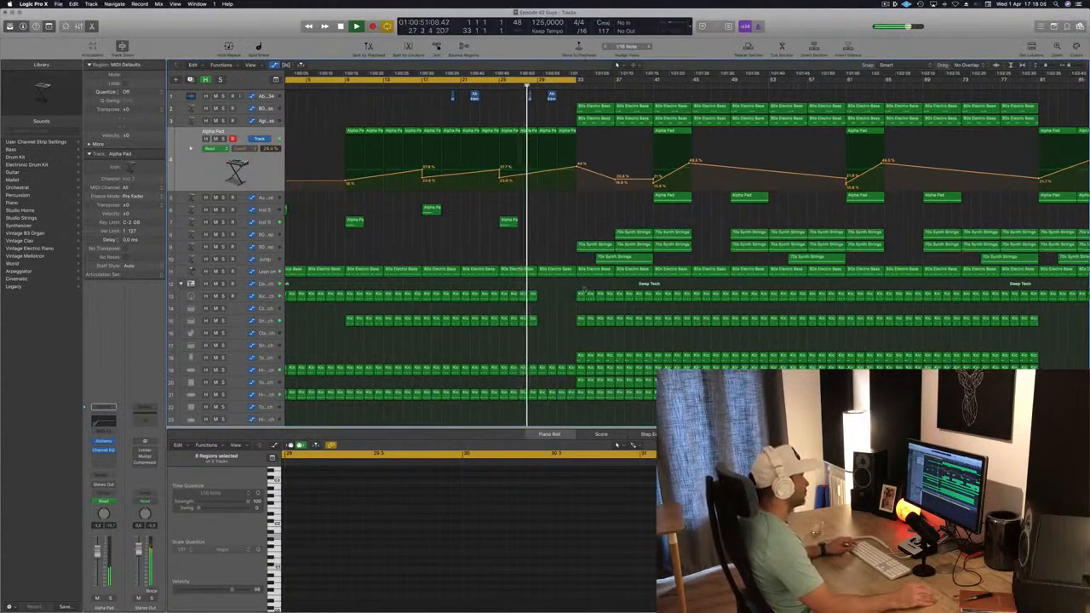
Step: Raise the Alpha Pad automation point just before bar 33
scroll(578, 294, "up", 1)
scroll(578, 294, "up", 2)
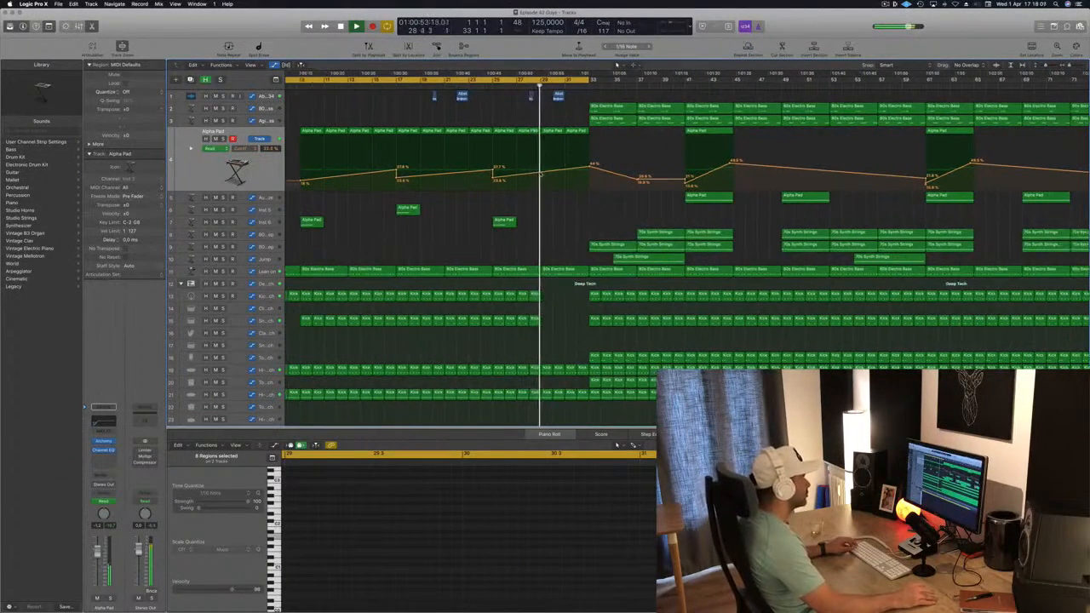
left_click_drag(593, 163, 590, 148)
scroll(552, 97, "down", 2)
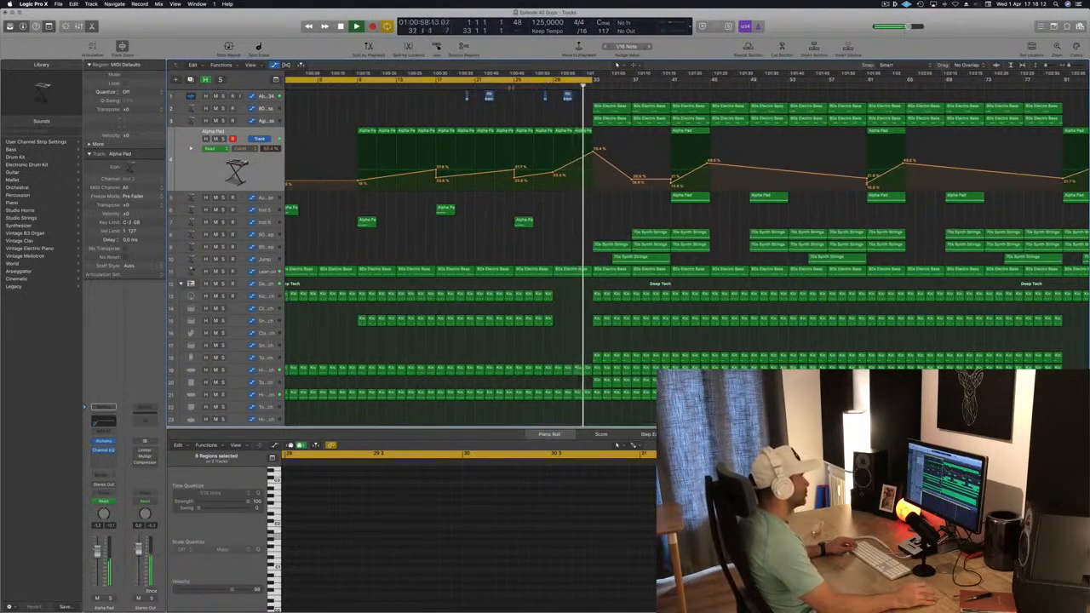
Step: Add automation points on the Lean on track's lane so its value ramps up just before bar 33
left_click(526, 87)
left_click(267, 272)
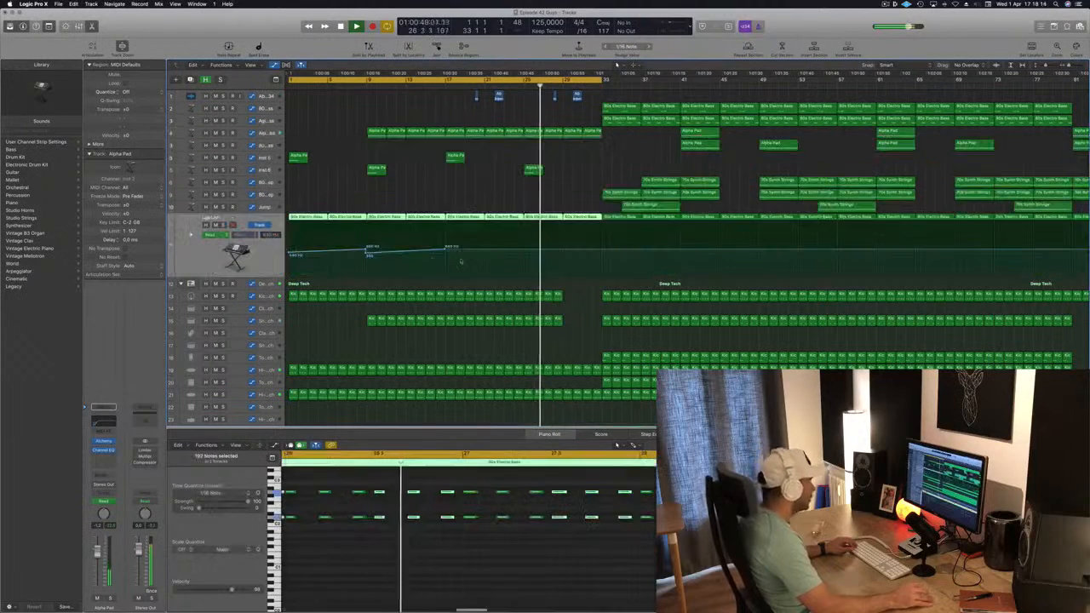
left_click(563, 252)
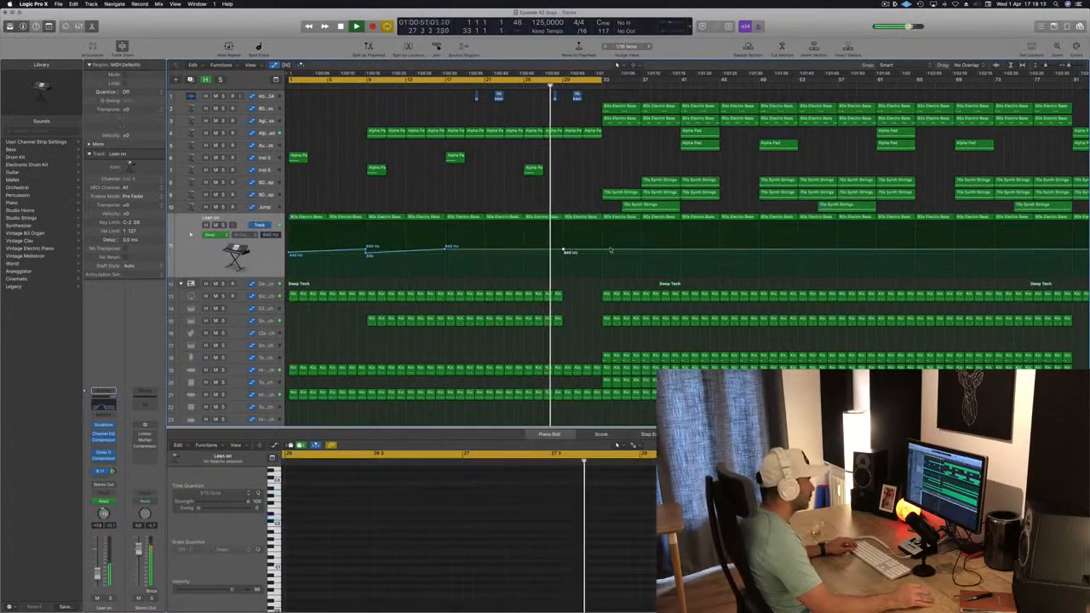
left_click(600, 252)
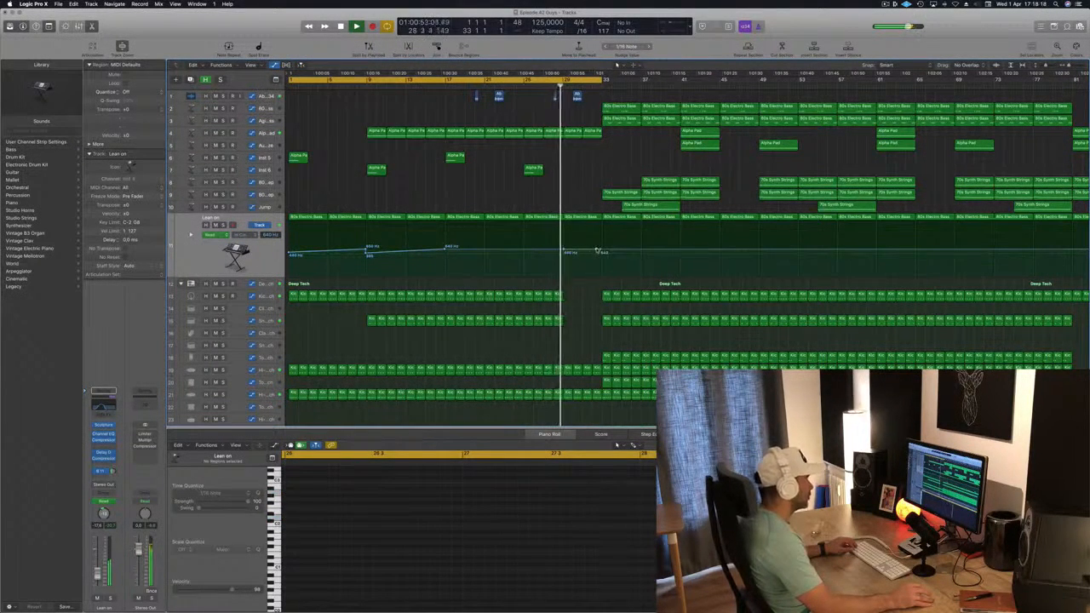
mouse_move(595, 236)
left_mouse_down()
mouse_move(562, 250)
mouse_move(601, 251)
left_mouse_up()
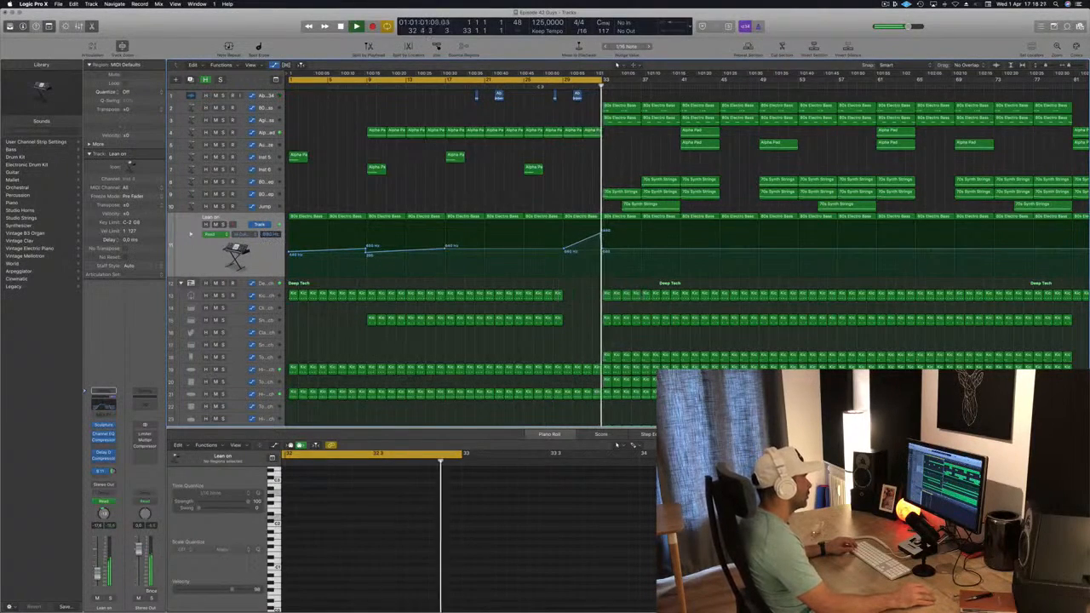
scroll(569, 294, "down", 3)
scroll(511, 291, "up", 5)
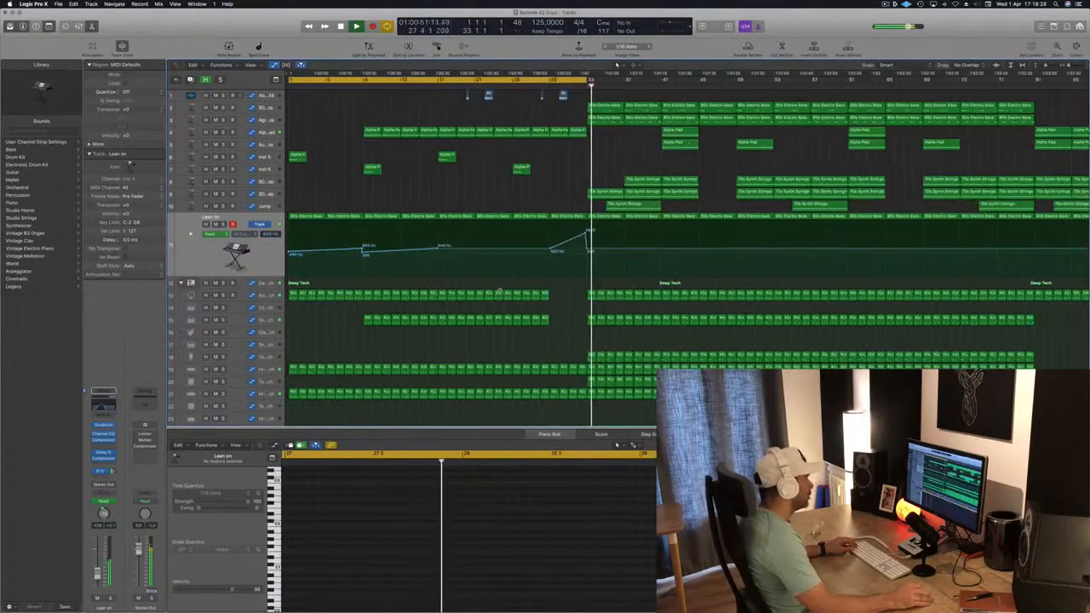
Step: Delete more drum regions in the bars before bar 33 and save the project
left_click(627, 294)
mouse_move(624, 295)
left_mouse_down()
mouse_move(587, 296)
mouse_move(640, 300)
left_mouse_up()
key("space")
key("space")
left_click_drag(638, 357, 676, 398)
key("Delete")
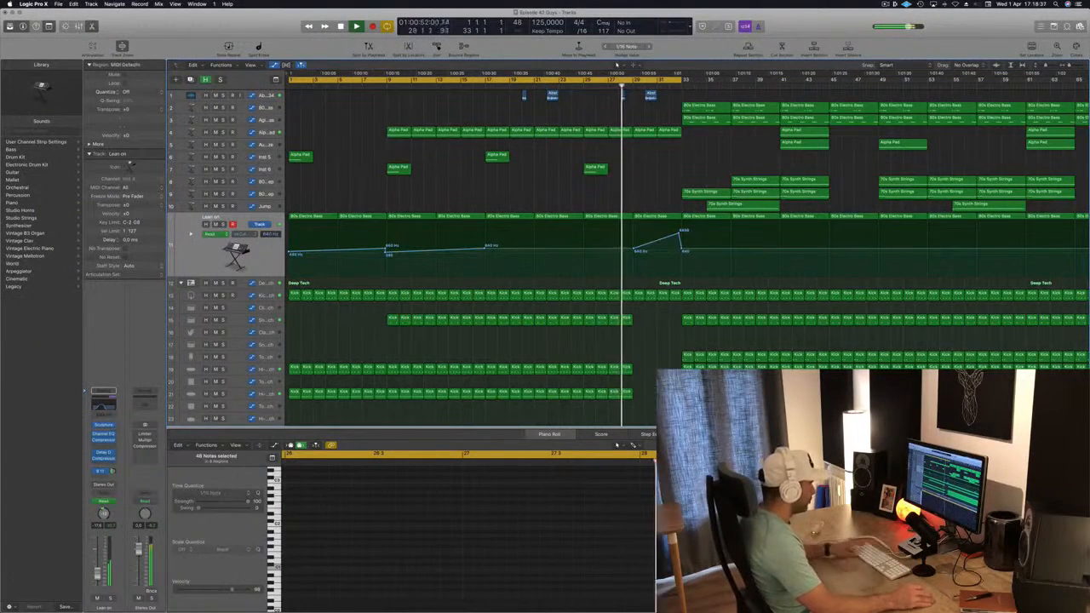
key("super+s")
Step: Delete the regions on the lower tracks in the bars just before bar 33
key("super+Left")
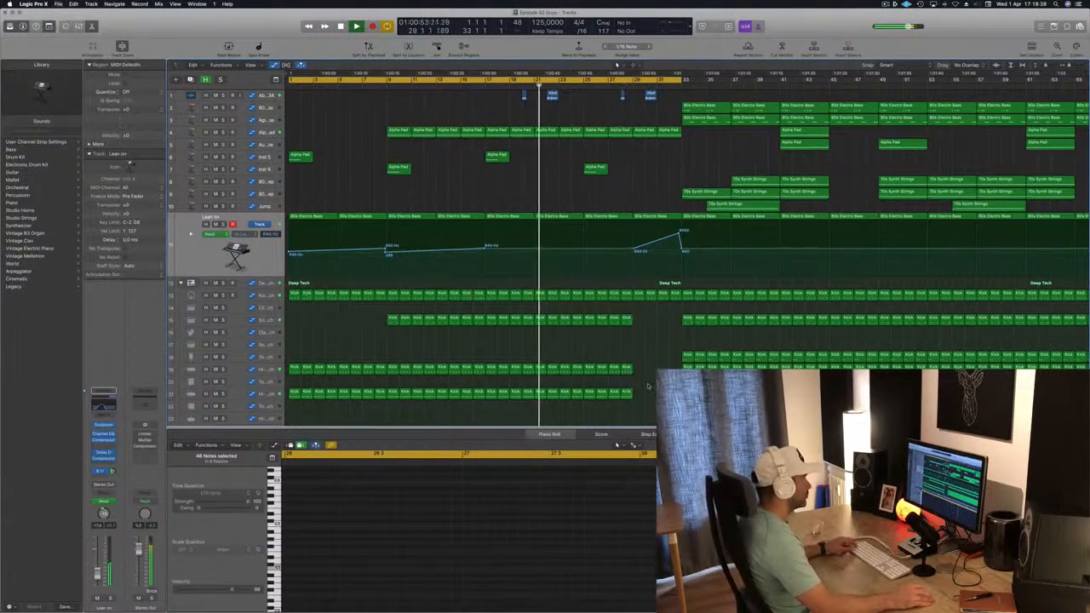
key("super+Up")
scroll(540, 377, "down", 1)
scroll(540, 377, "down", 5)
left_click_drag(540, 386, 566, 415)
key("Delete")
scroll(576, 315, "up", 1)
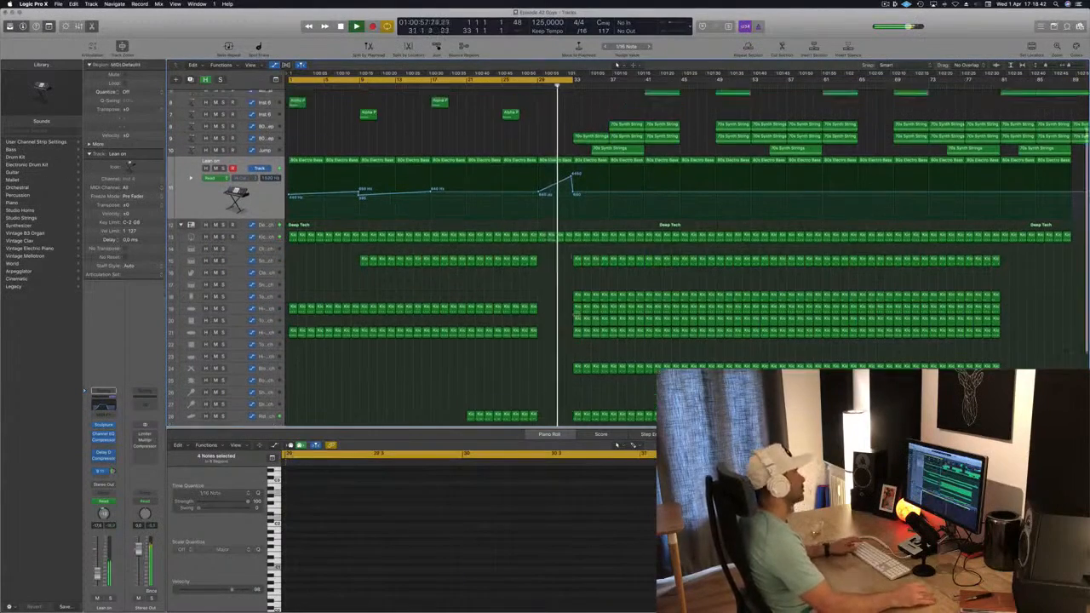
scroll(576, 314, "up", 4)
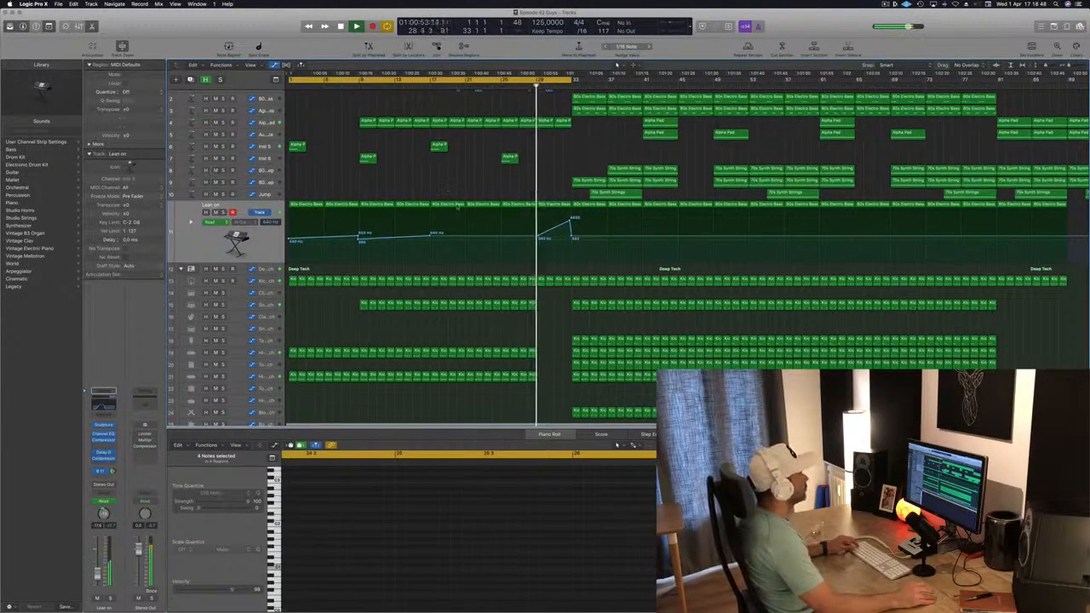
scroll(458, 206, "down", 3)
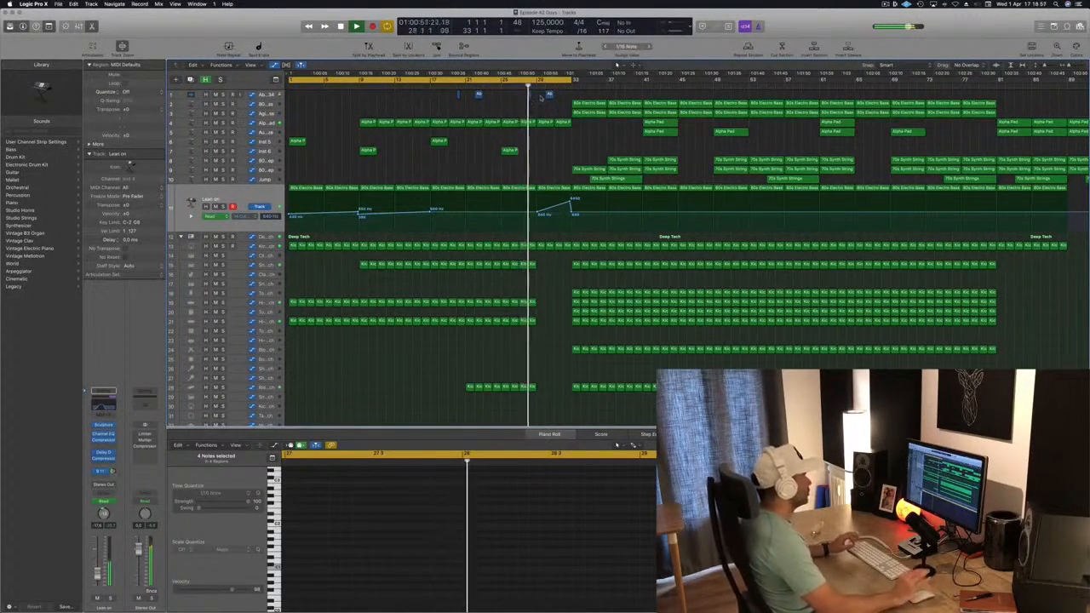
left_click(886, 4)
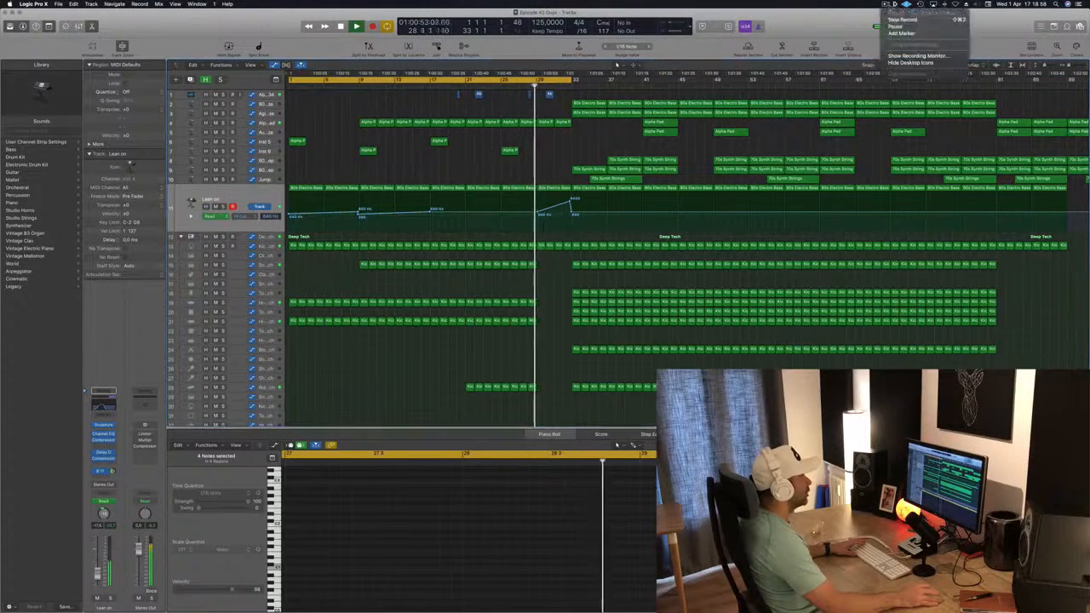
left_click(838, 32)
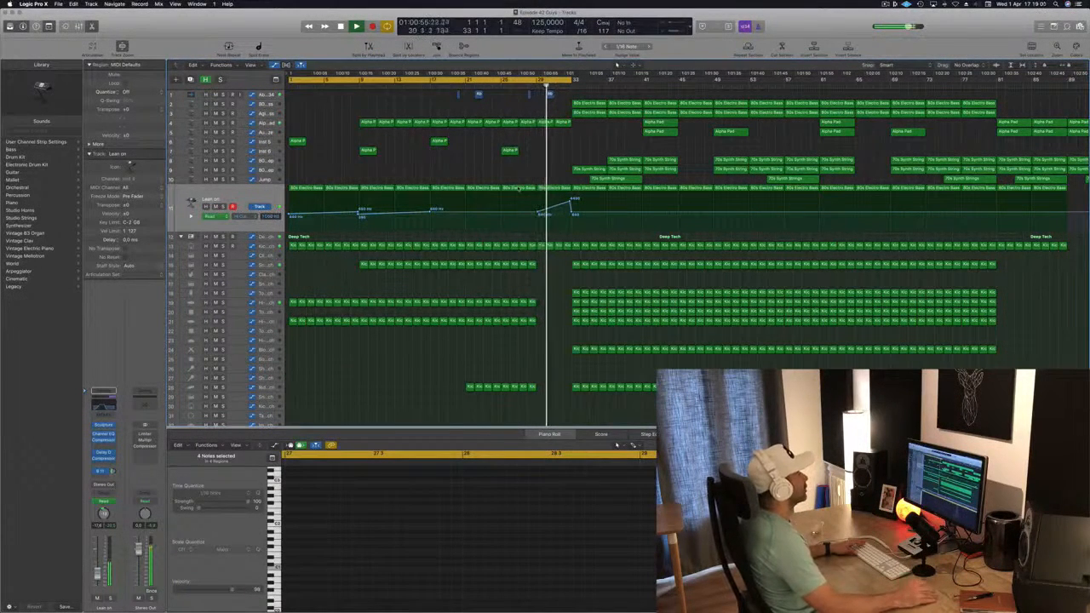
key("space")
left_click(527, 86)
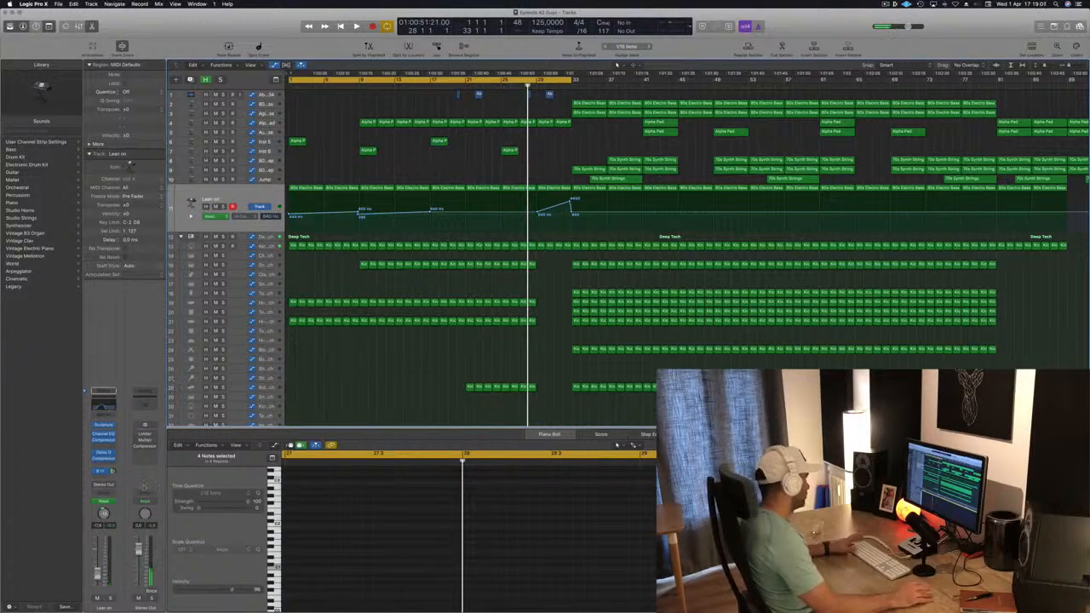
Step: Open and inspect the Stereo Out Channel EQ and Limiter plug-in windows, closing the Limiter
key("v")
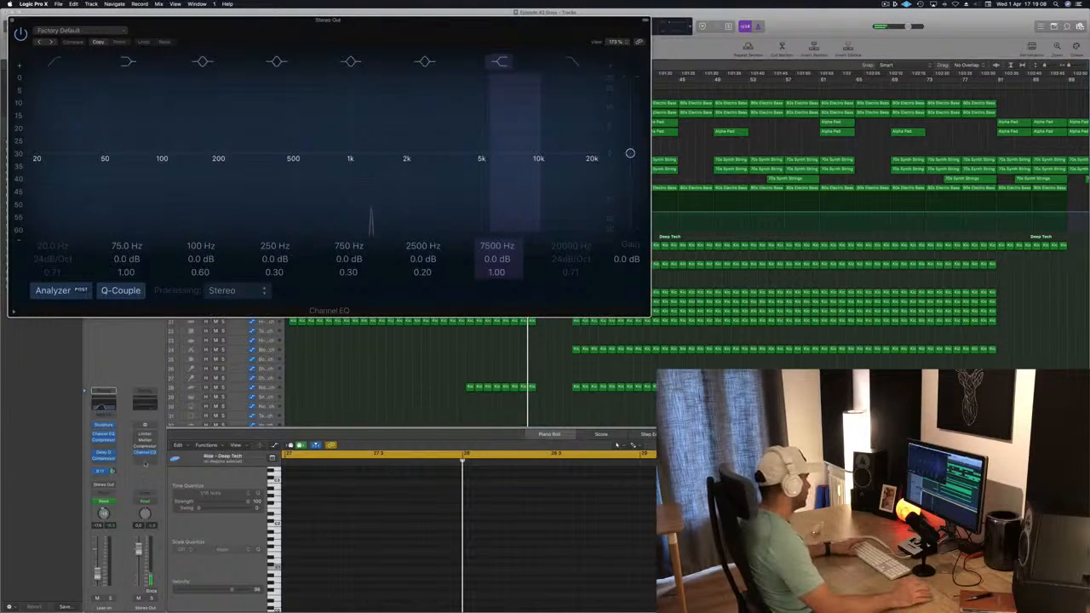
left_click(145, 448)
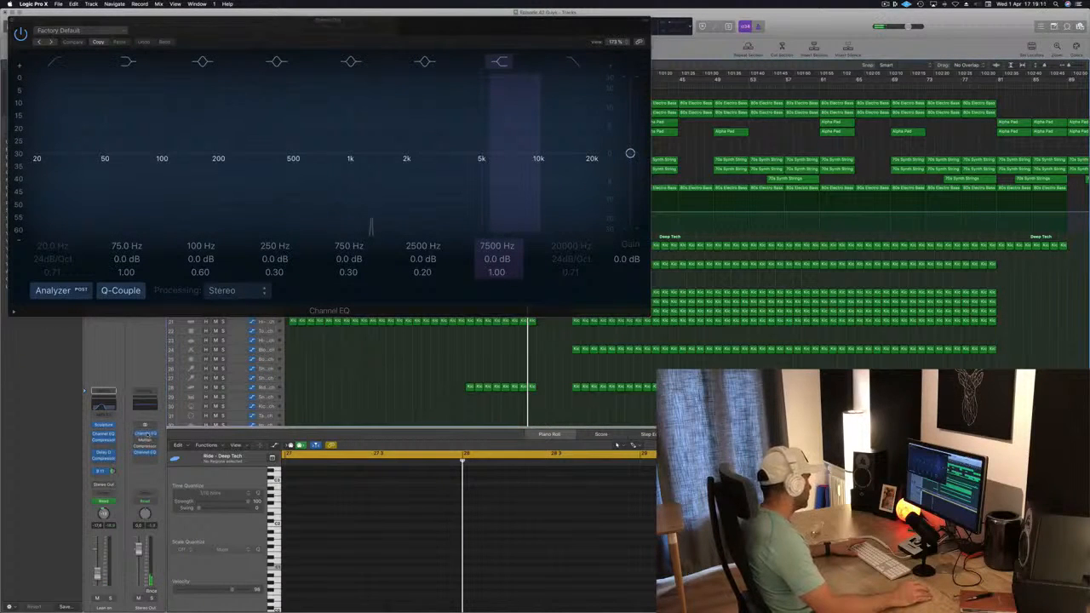
left_click(144, 436)
left_click_drag(252, 24, 632, 100)
left_click(145, 434)
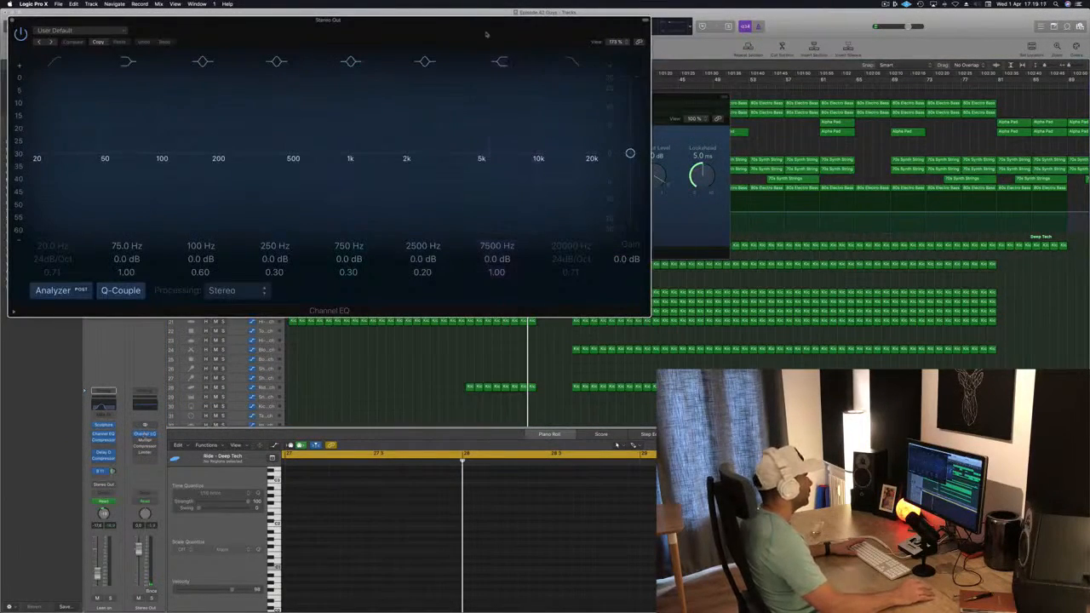
left_click_drag(469, 33, 1079, 180)
left_click_drag(514, 104, 485, 97)
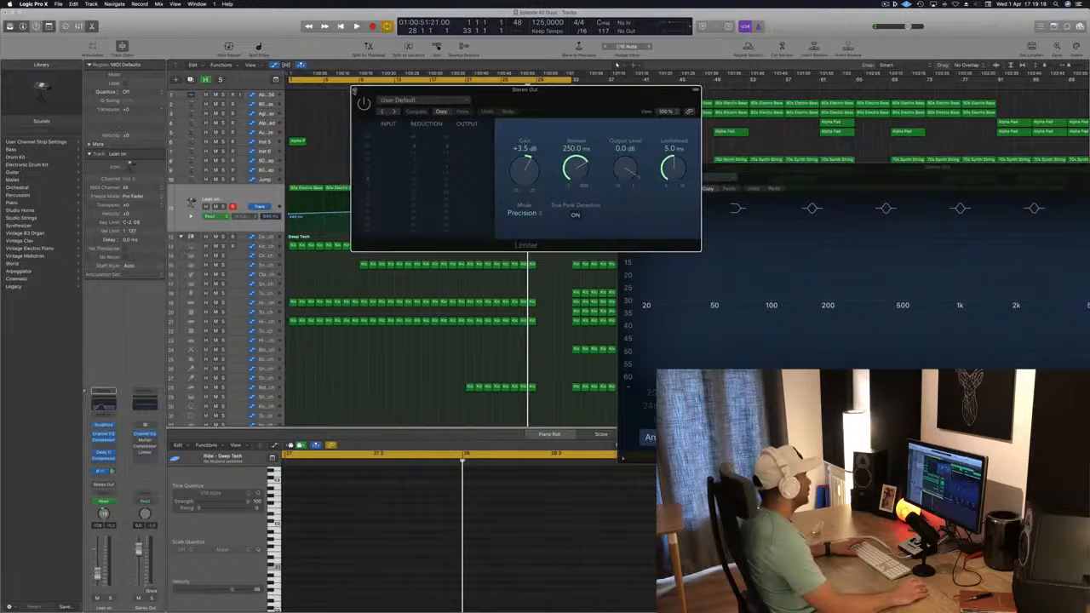
left_click(354, 90)
right_click(153, 481)
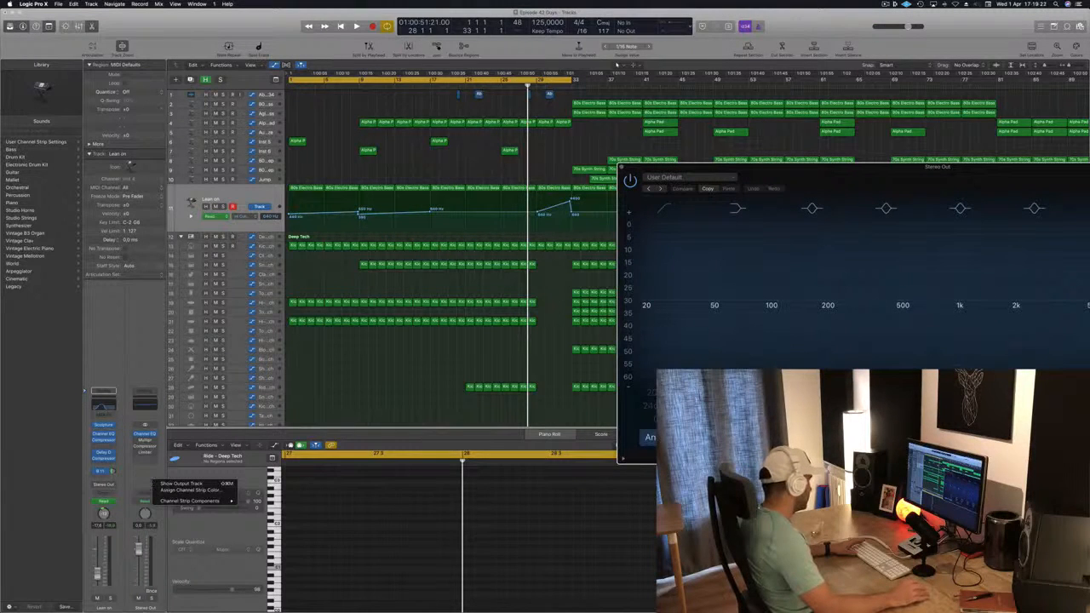
right_click(149, 607)
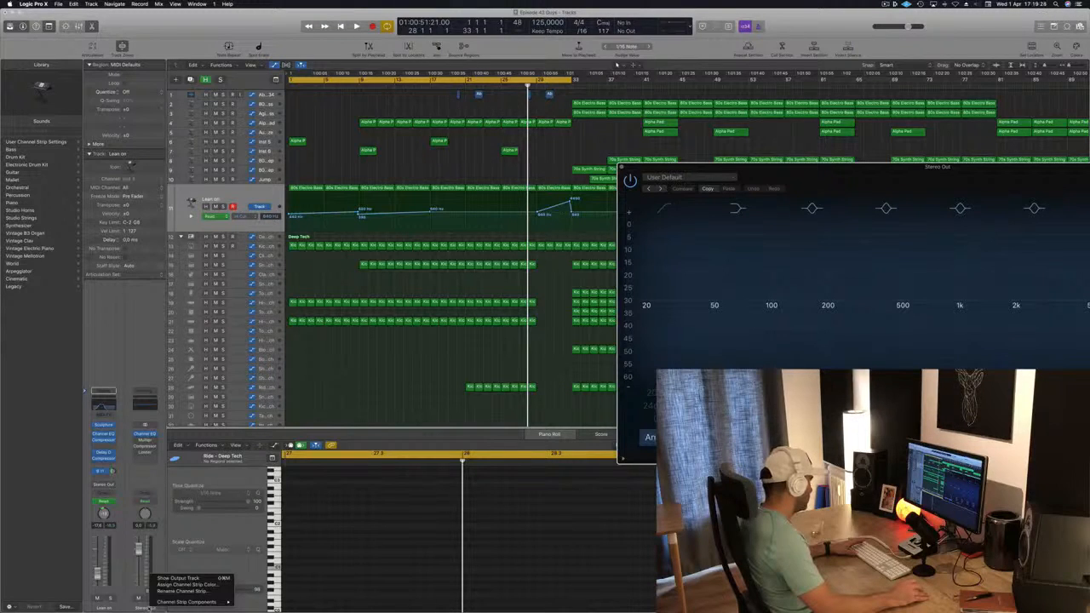
mouse_move(166, 601)
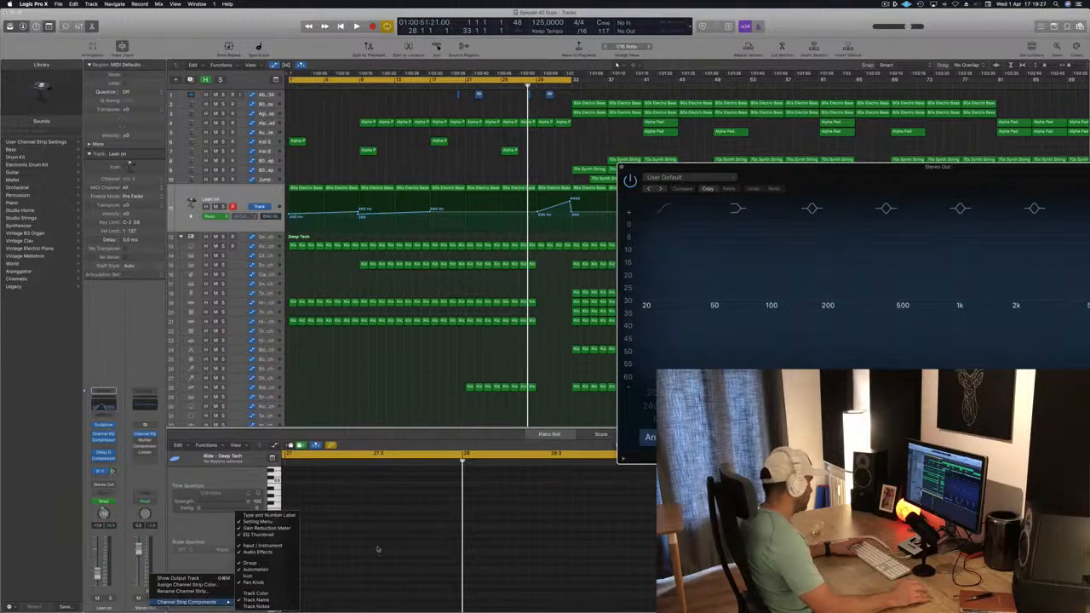
left_click(148, 309)
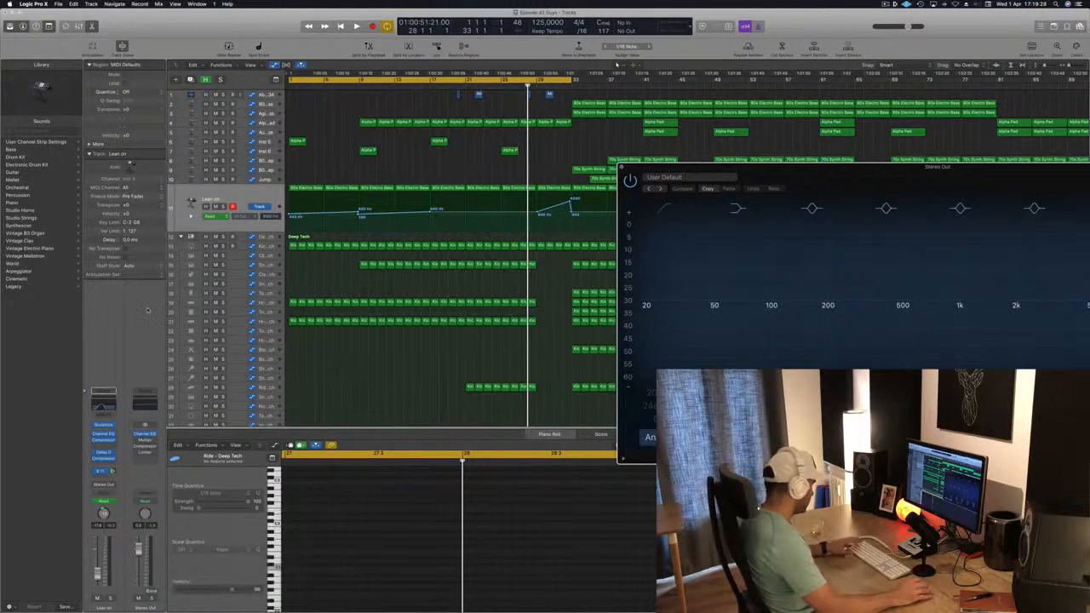
Step: Open the Mixer and scroll through its channel strips, repositioning the Channel EQ window
key("x")
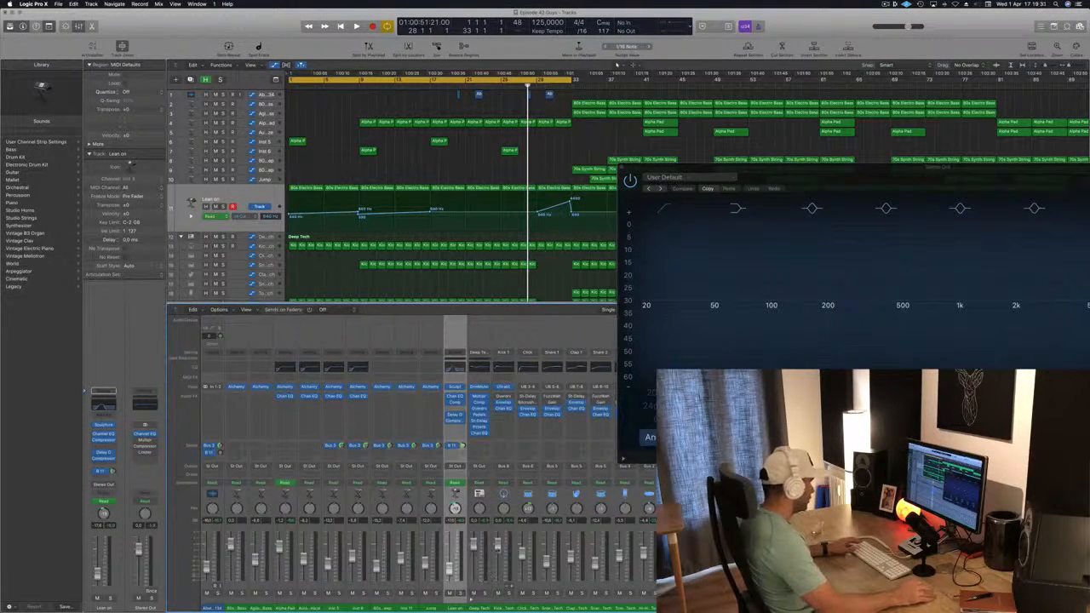
left_click_drag(875, 183, 300, 84)
scroll(425, 476, "right", 5)
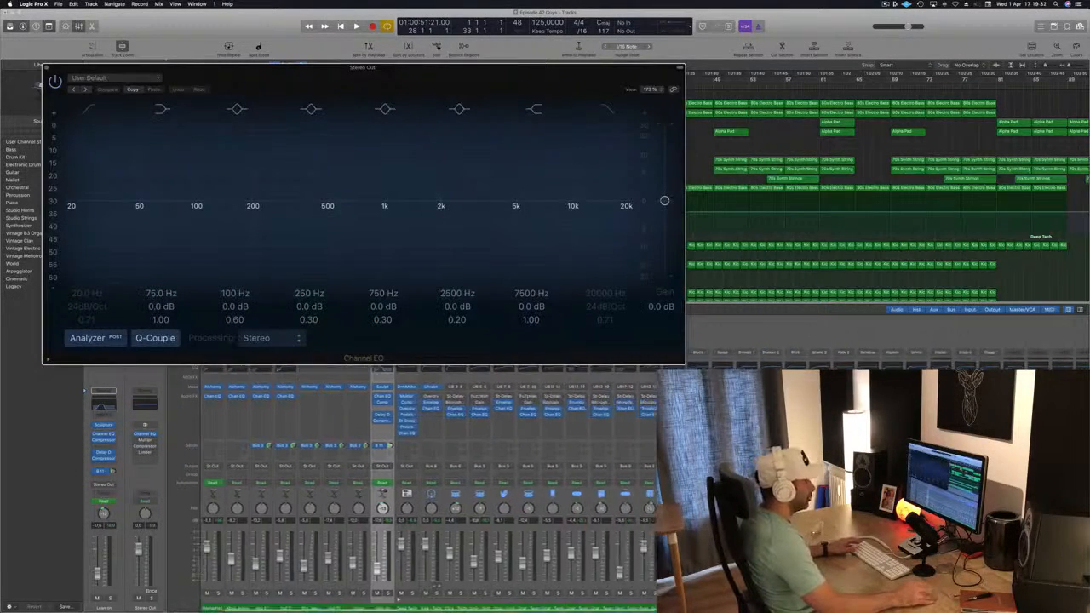
scroll(426, 477, "right", 5)
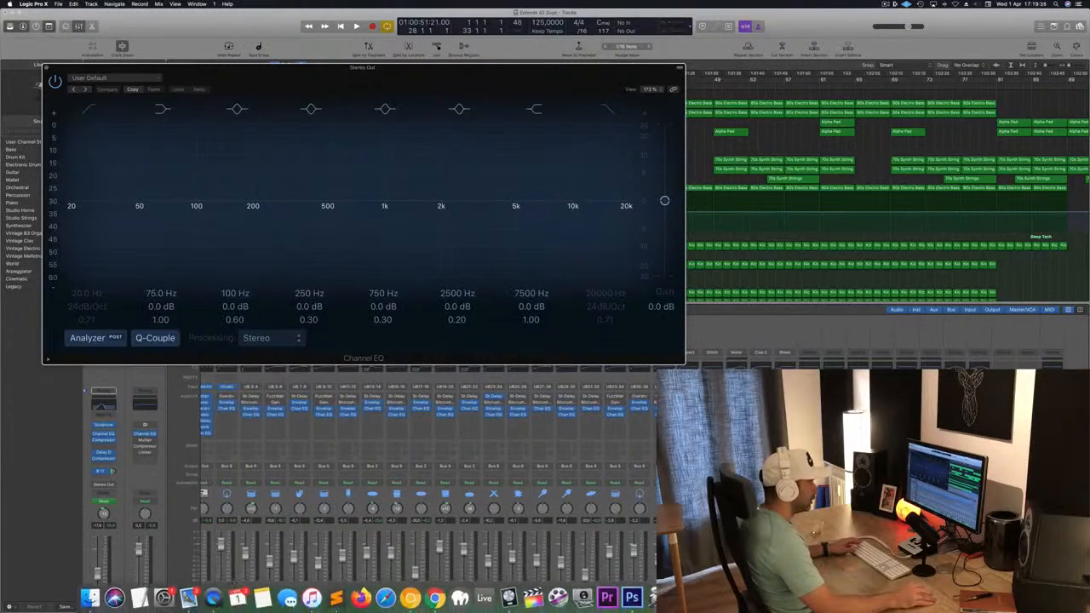
left_click(1052, 587)
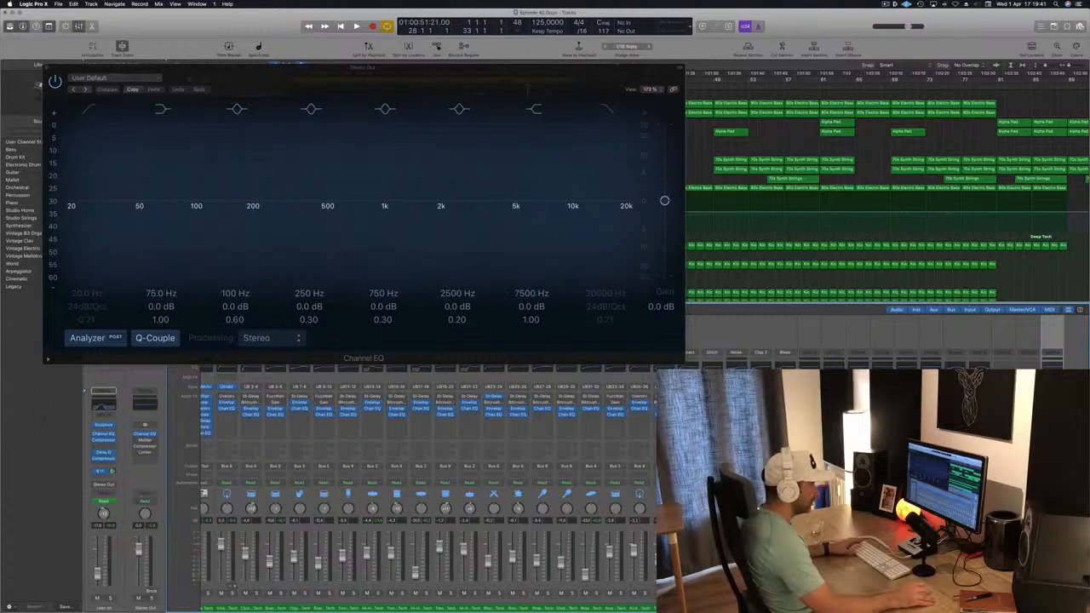
left_click(1076, 588)
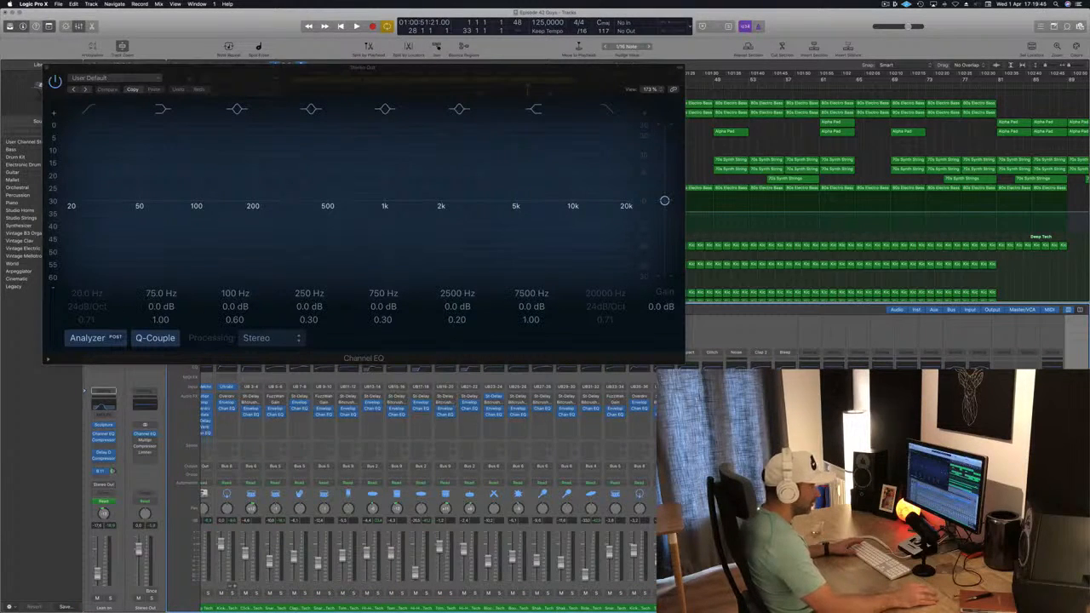
key("Left")
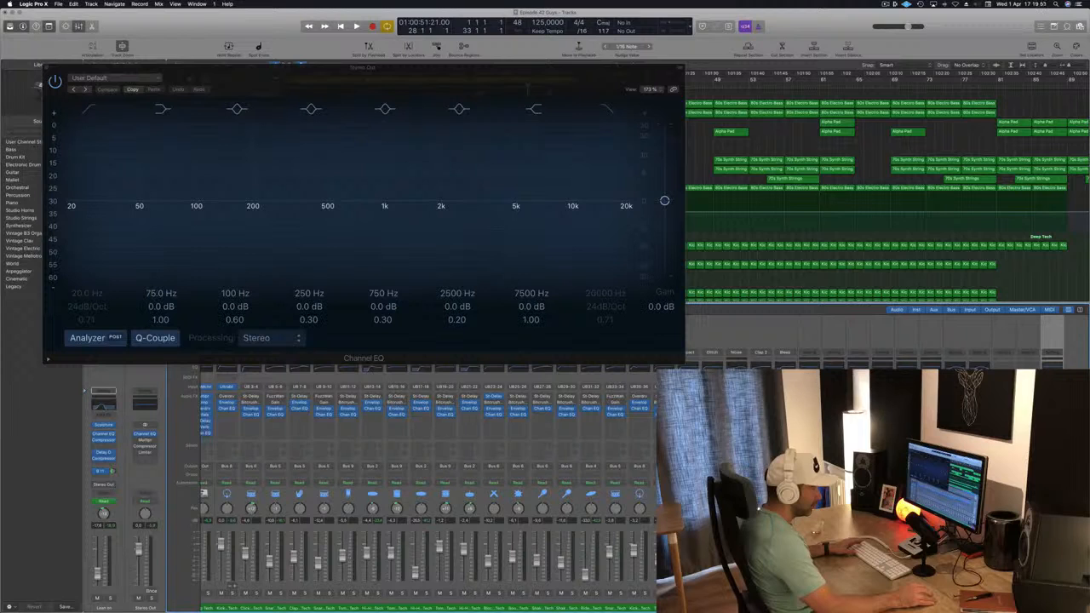
left_click_drag(515, 85, 725, 78)
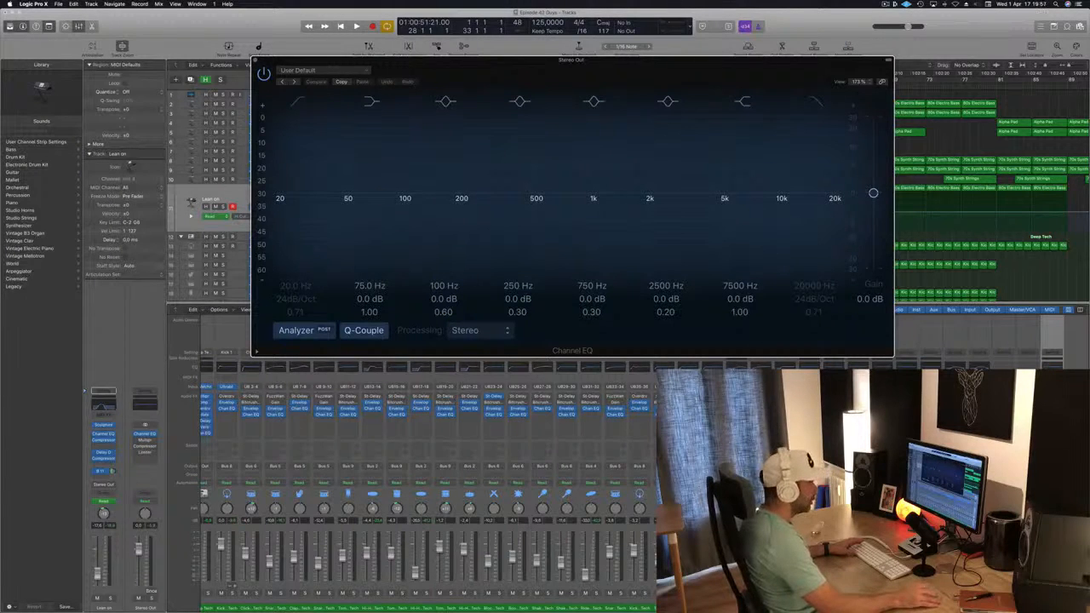
left_click(254, 60)
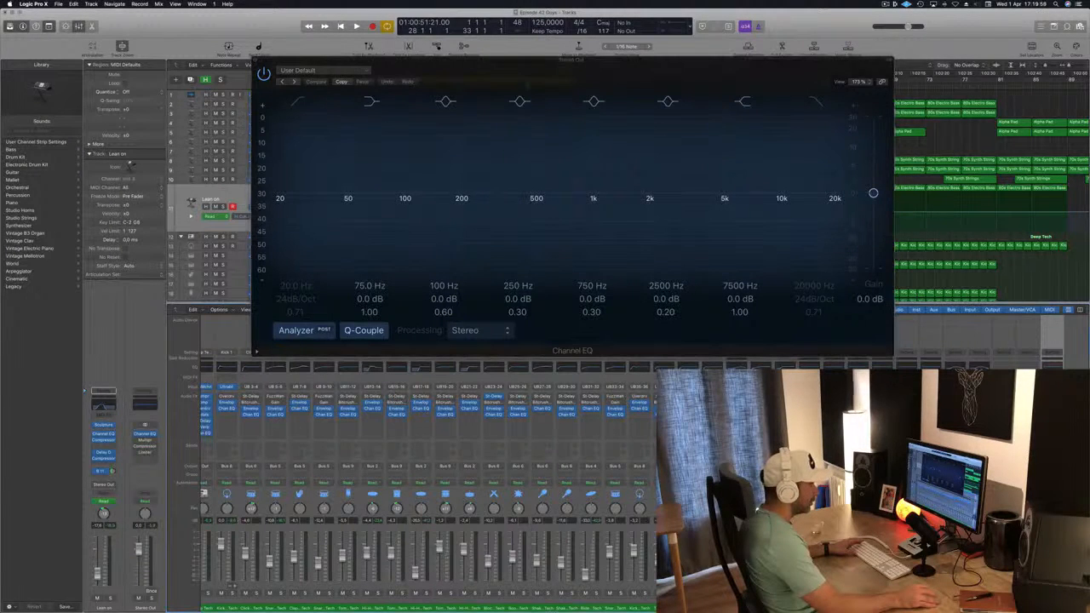
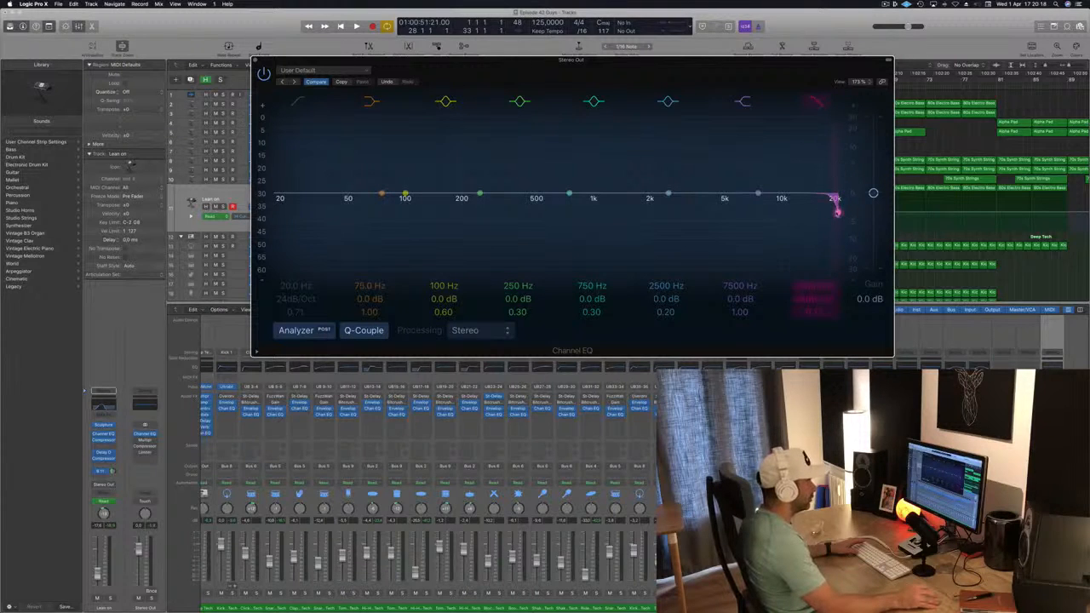
Step: Enable the Stereo Out Channel EQ high-cut band with a 48dB/Oct slope at 16800 Hz
mouse_move(815, 317)
left_mouse_down()
mouse_move(815, 259)
mouse_move(815, 312)
left_mouse_up()
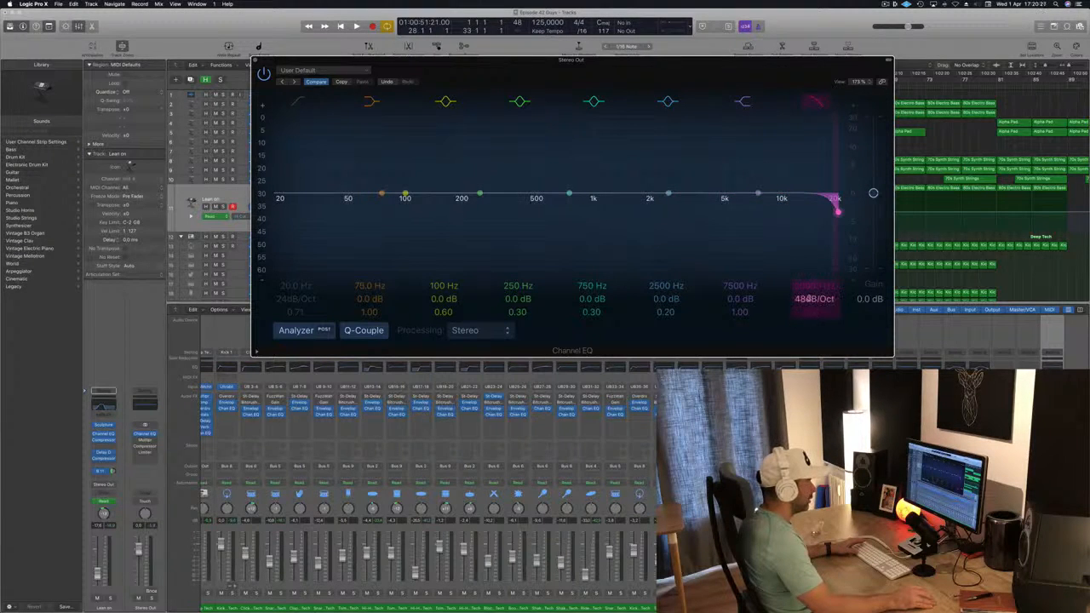
left_click_drag(811, 284, 756, 271)
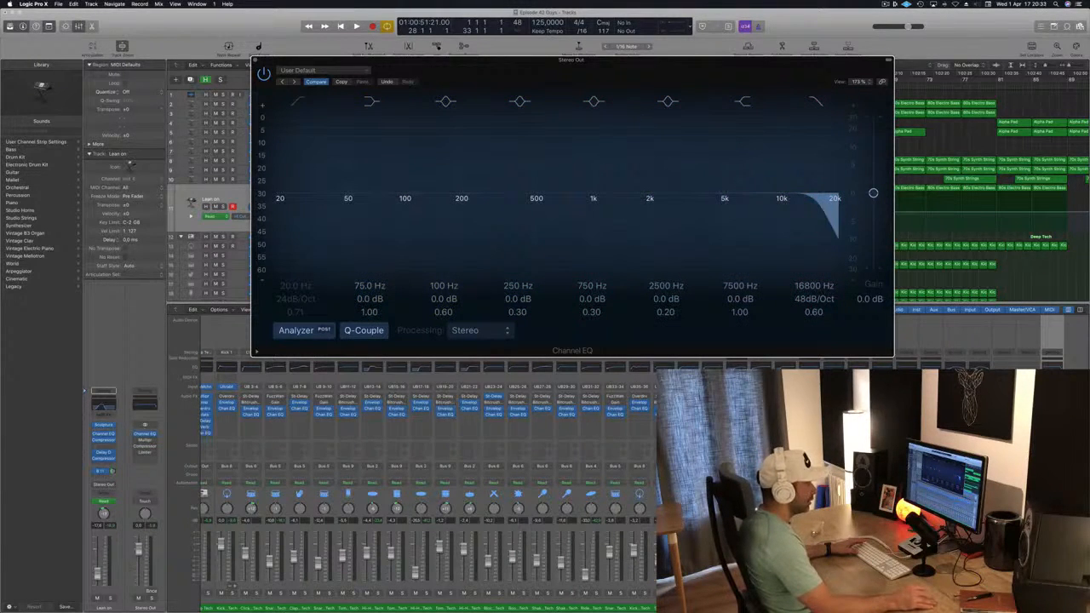
key("super+w")
Step: Audition the high-cut filter by sweeping it down and back up during playback, then close the EQ window
key("space")
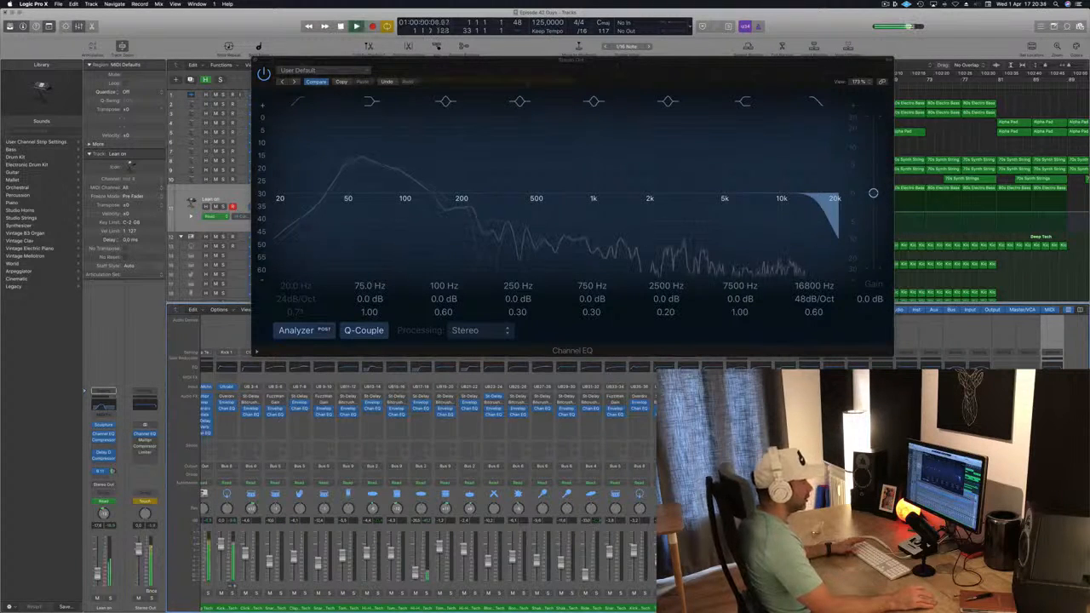
left_click_drag(824, 211, 569, 211)
left_click_drag(480, 211, 821, 204)
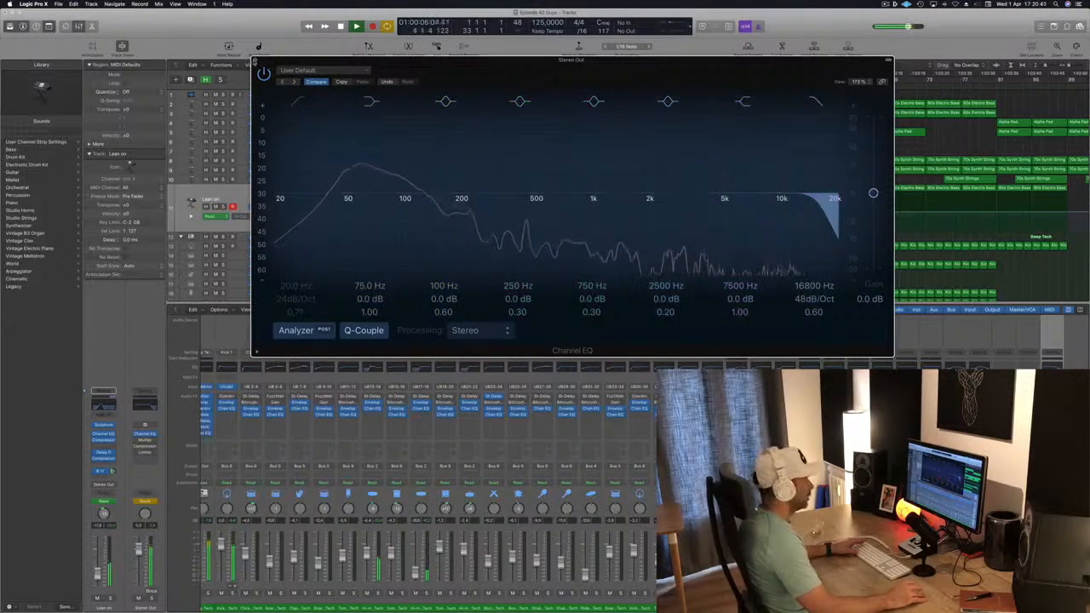
key("super+w")
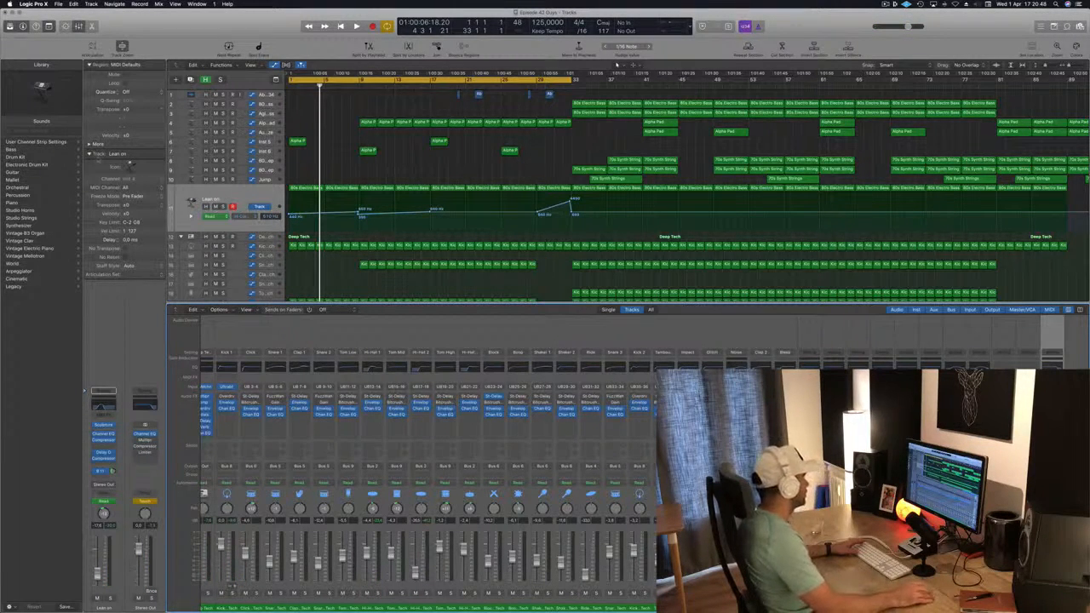
Step: Show the Stereo Out track's automation lane and clear its existing high-cut automation points
scroll(312, 208, "down", 8)
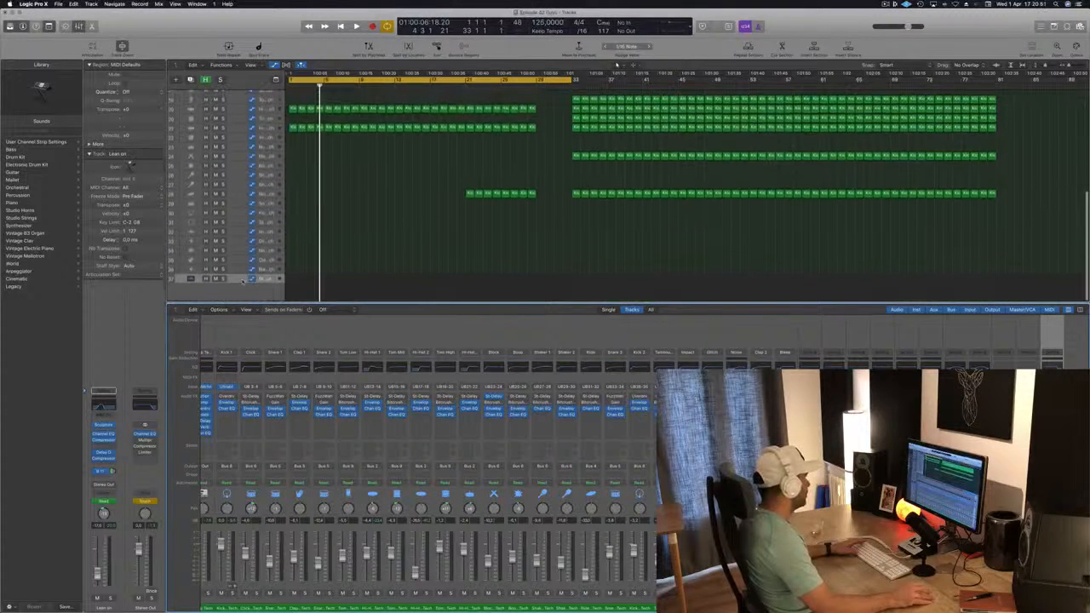
left_click(244, 273)
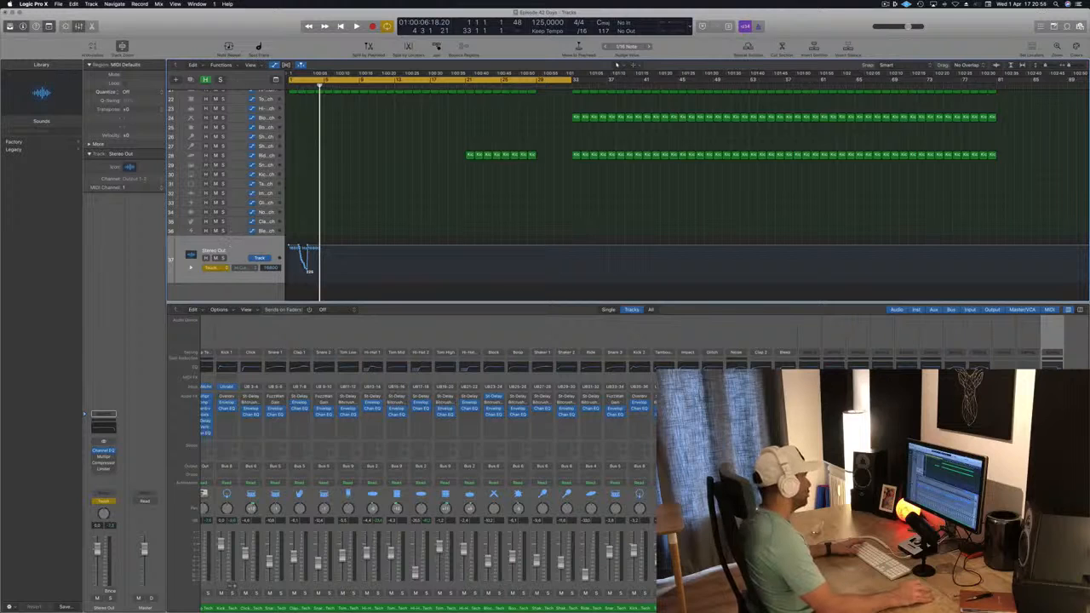
scroll(241, 174, "up", 1)
left_click_drag(308, 247, 220, 247)
scroll(288, 135, "up", 1)
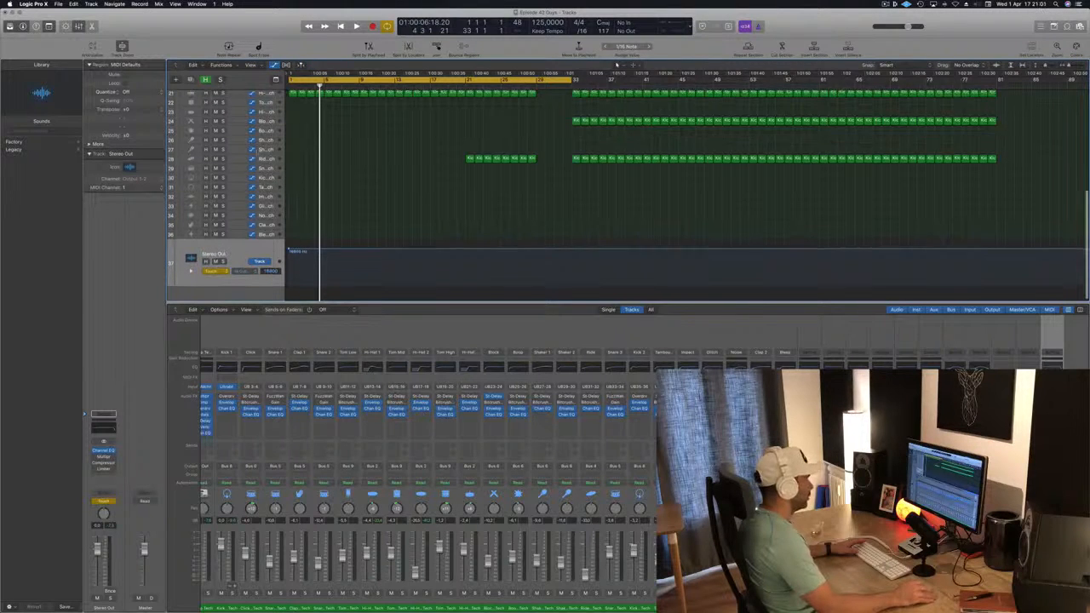
Step: Automate the Stereo Out high-cut frequency with points from about bar 25, dipping the cutoff just before bar 33
key("Return")
key("space")
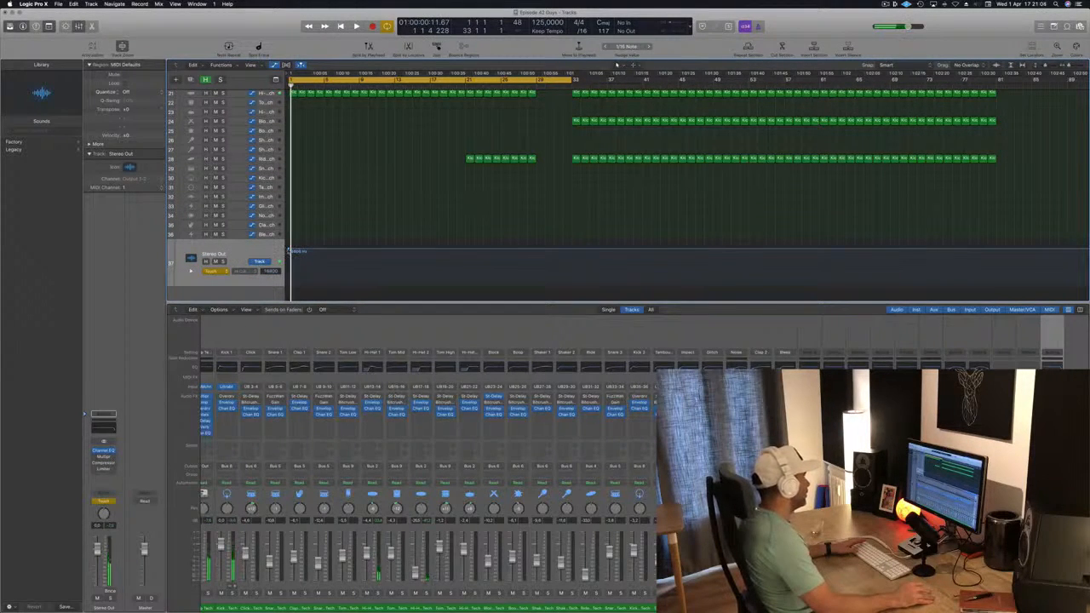
key("space")
key("space")
left_click(529, 82)
key("space")
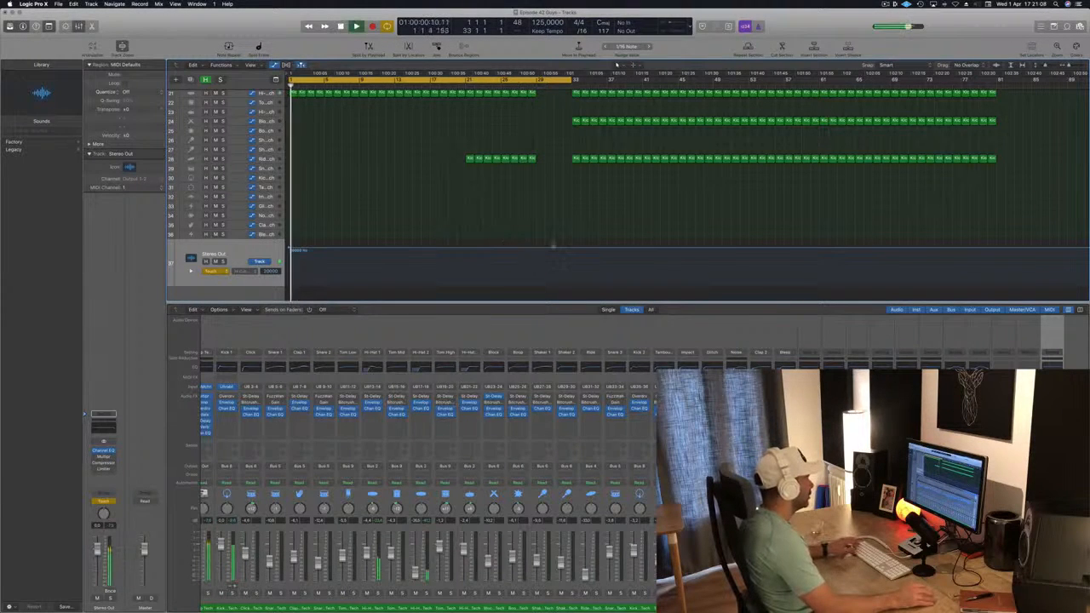
left_click(536, 249)
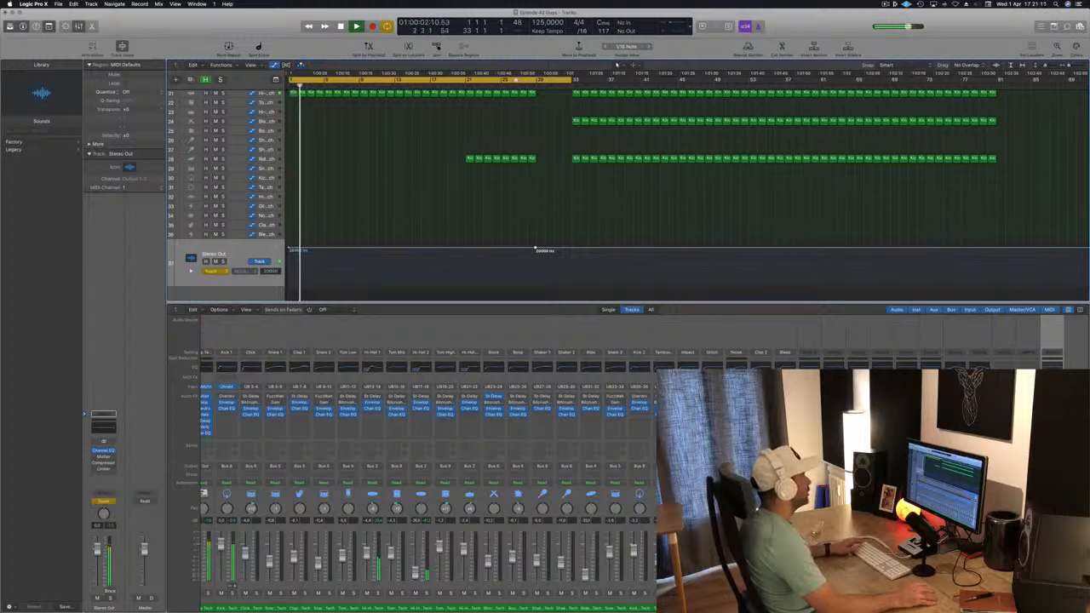
left_click_drag(502, 82, 570, 83)
left_click(502, 248)
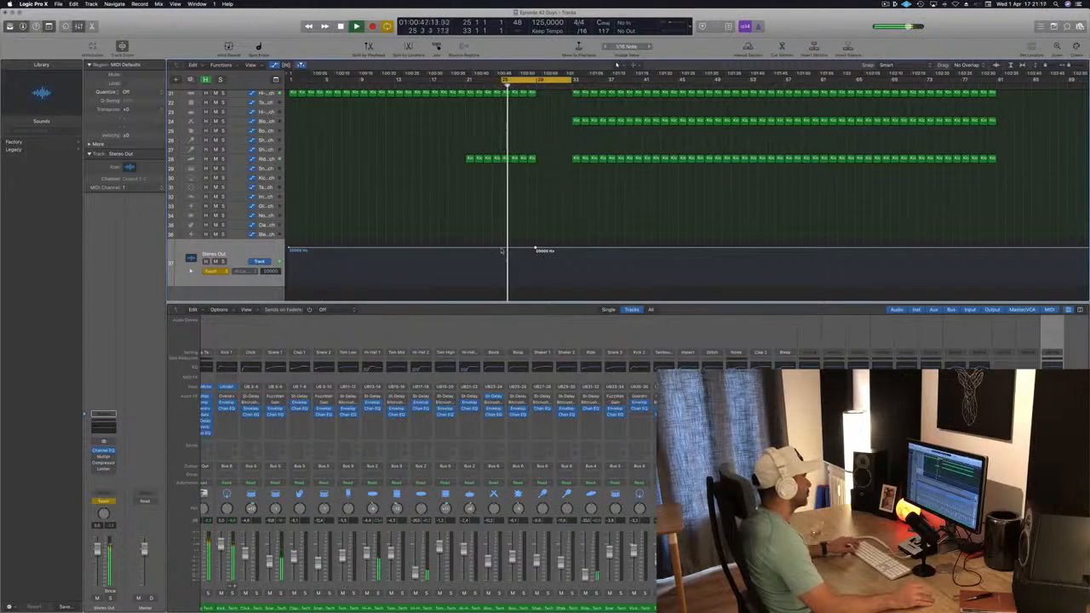
mouse_move(534, 250)
left_mouse_down()
mouse_move(571, 249)
mouse_move(554, 253)
left_mouse_up()
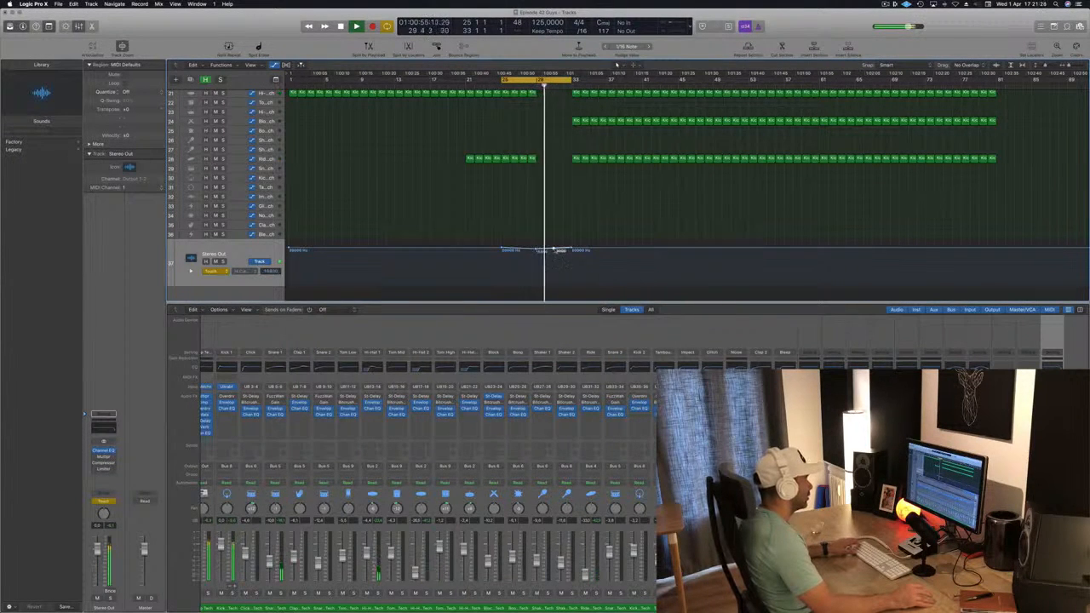
left_click_drag(554, 252, 554, 273)
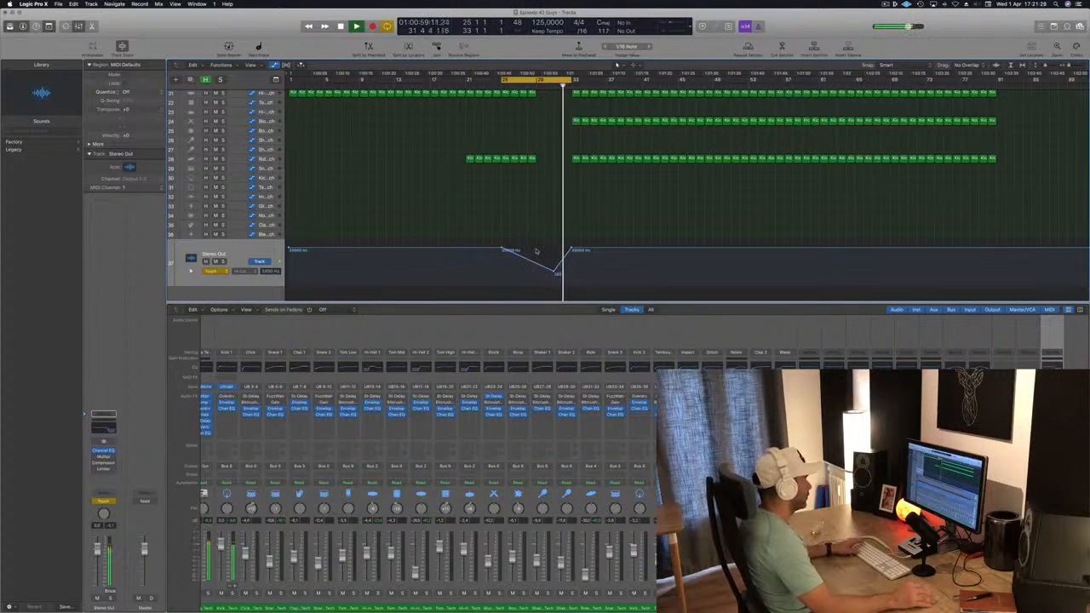
Step: Set the Stereo Out automation mode to Read and raise the lowest high-cut automation point slightly
key("super+Right")
key("super+Right")
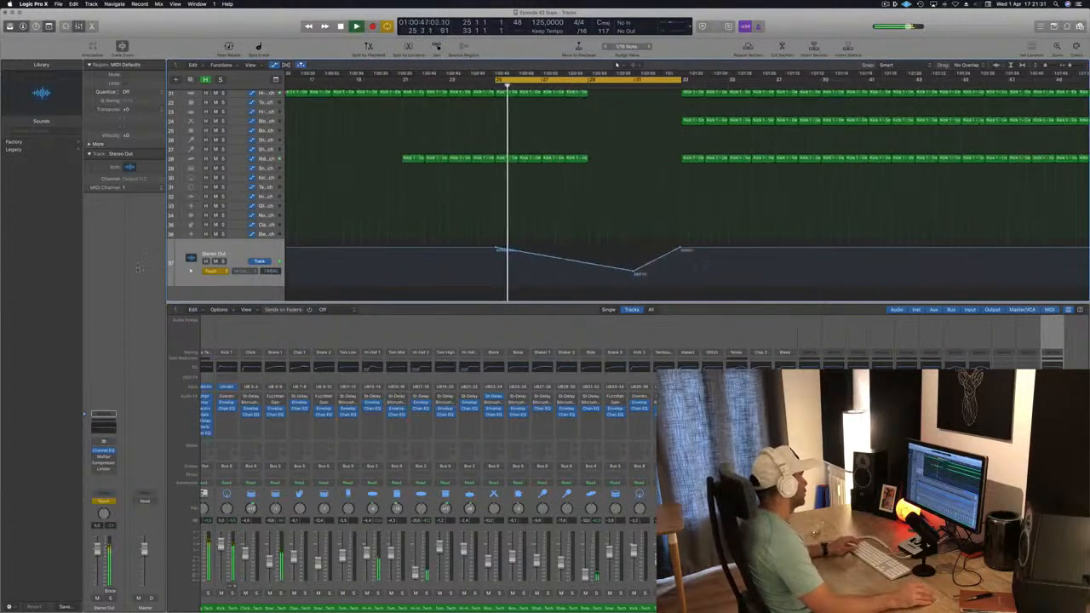
left_click(212, 271)
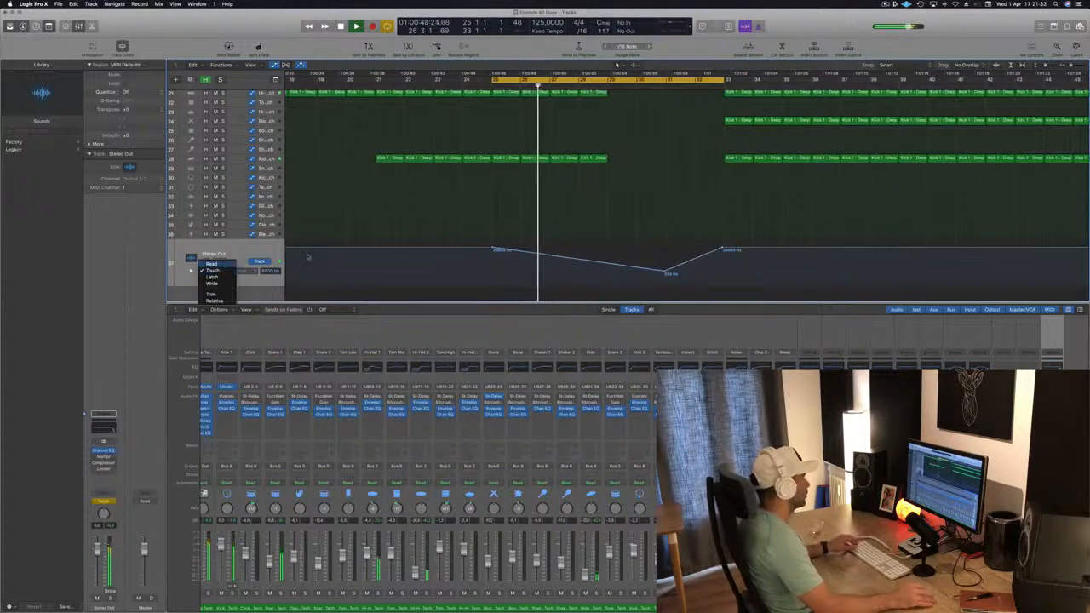
left_click(213, 263)
left_click_drag(663, 274, 665, 267)
Step: Add two more high-cut automation points between bars 29 and 31 on the Stereo Out lane
left_click(529, 84)
scroll(686, 194, "left", 5)
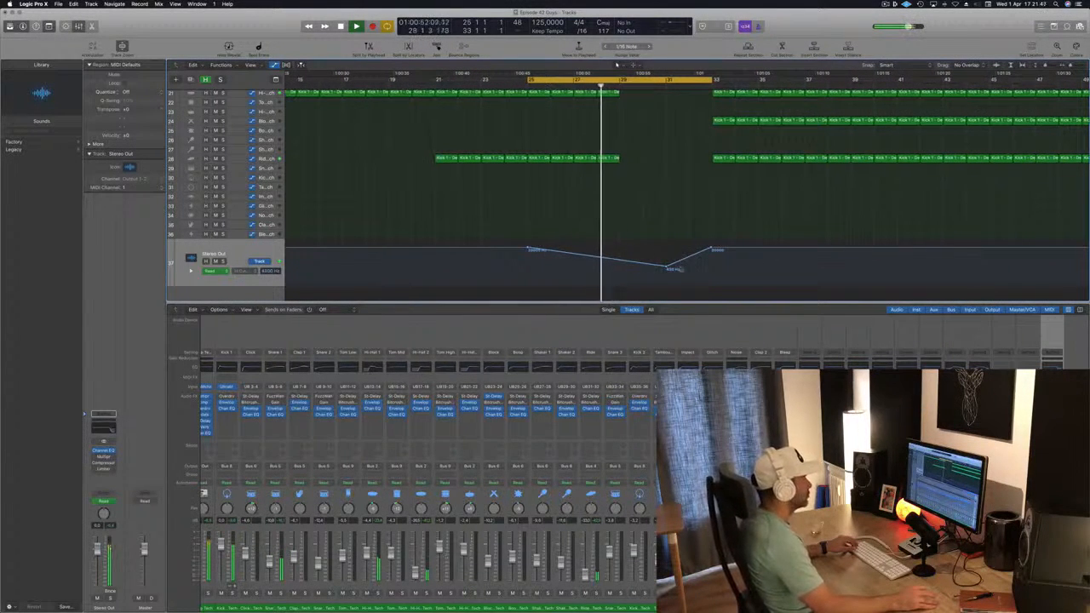
left_click(621, 260)
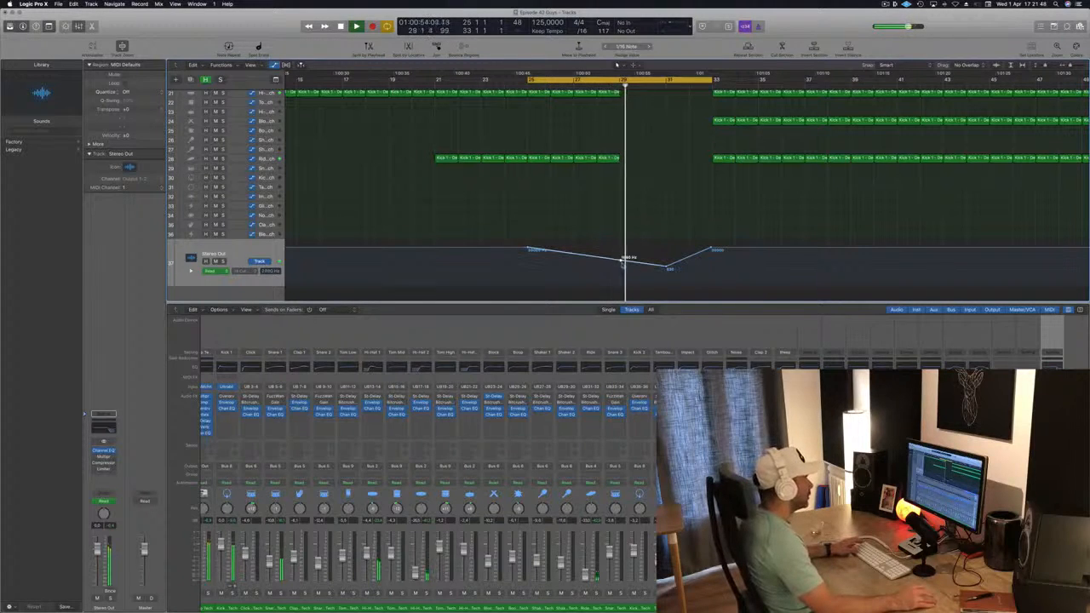
key("space")
left_click(647, 257)
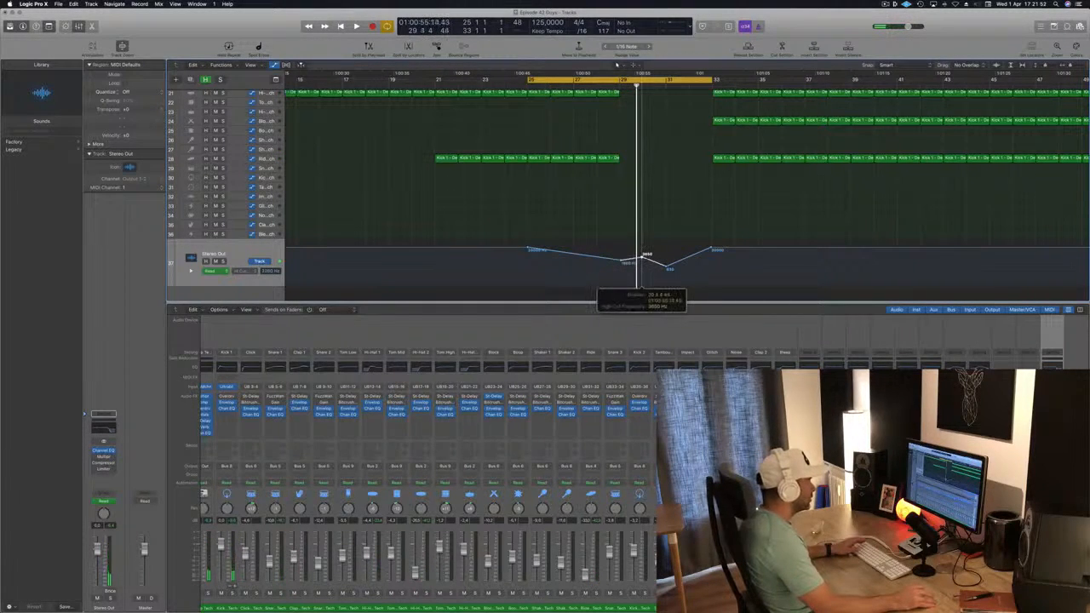
key("space")
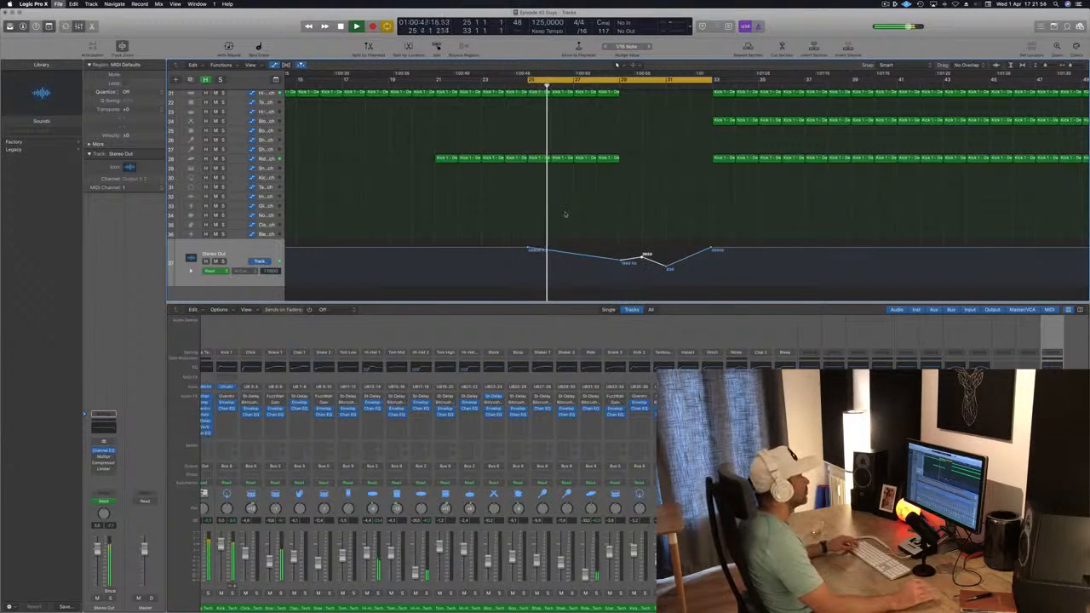
Step: Raise the high-cut automation point near bar 31 on the Stereo Out lane
key("super+Left")
key("super+Left")
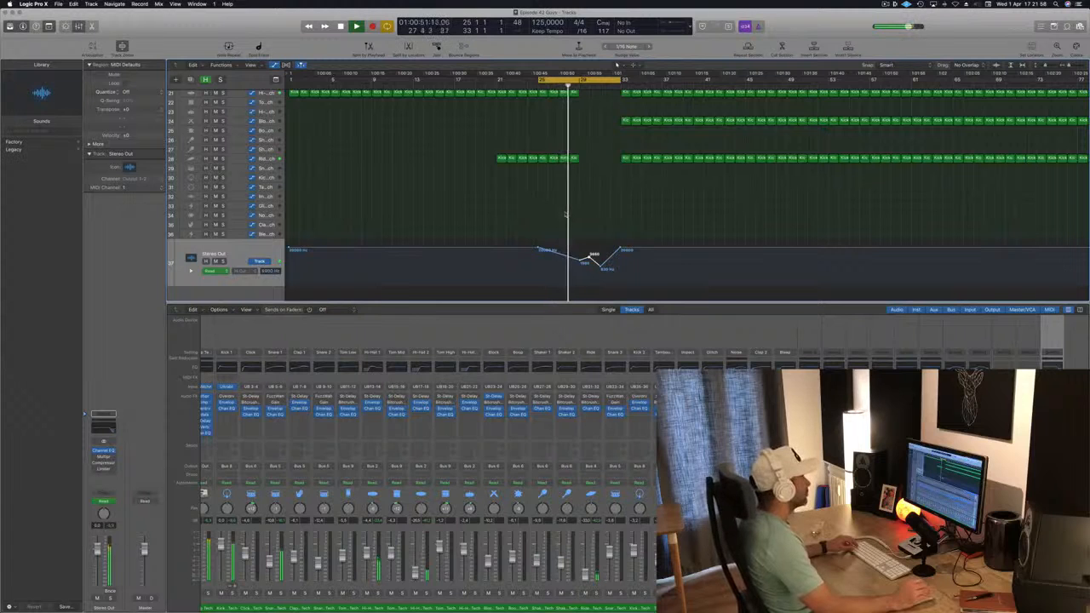
key("super+Right")
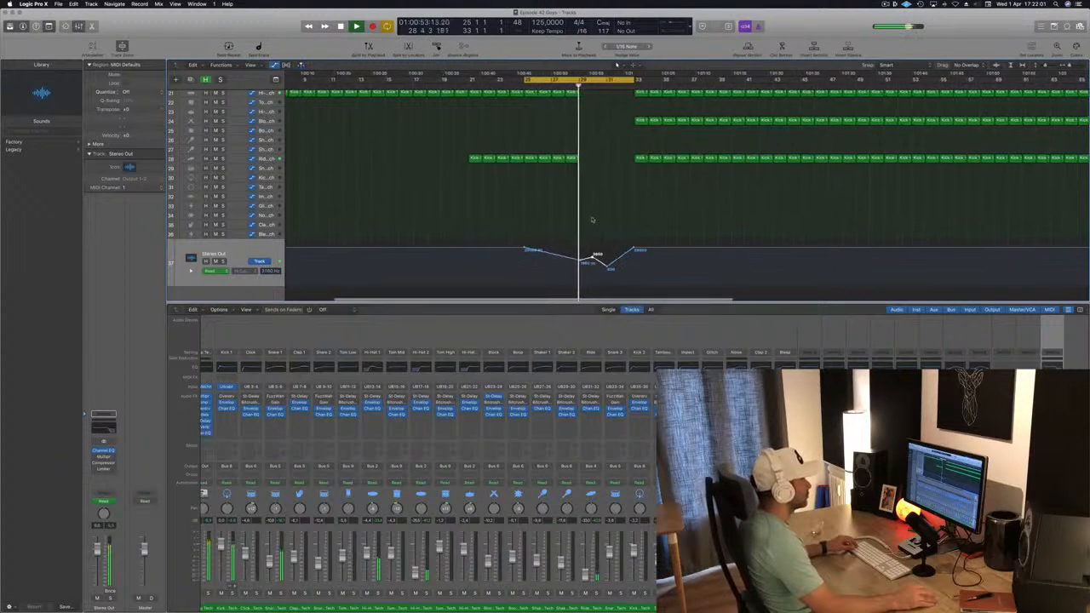
key("super+Left")
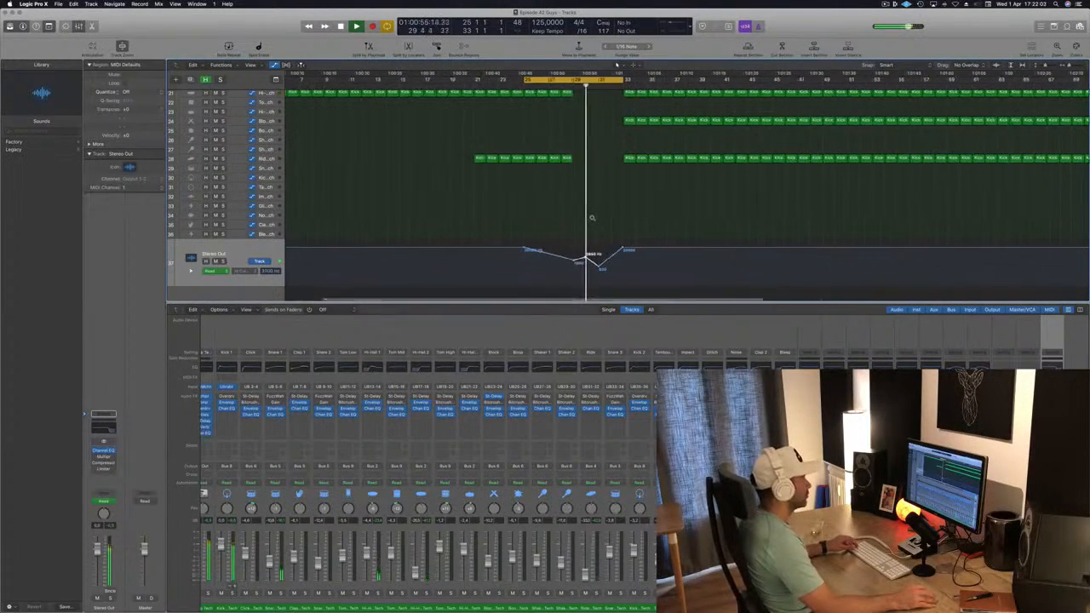
key("super+Right")
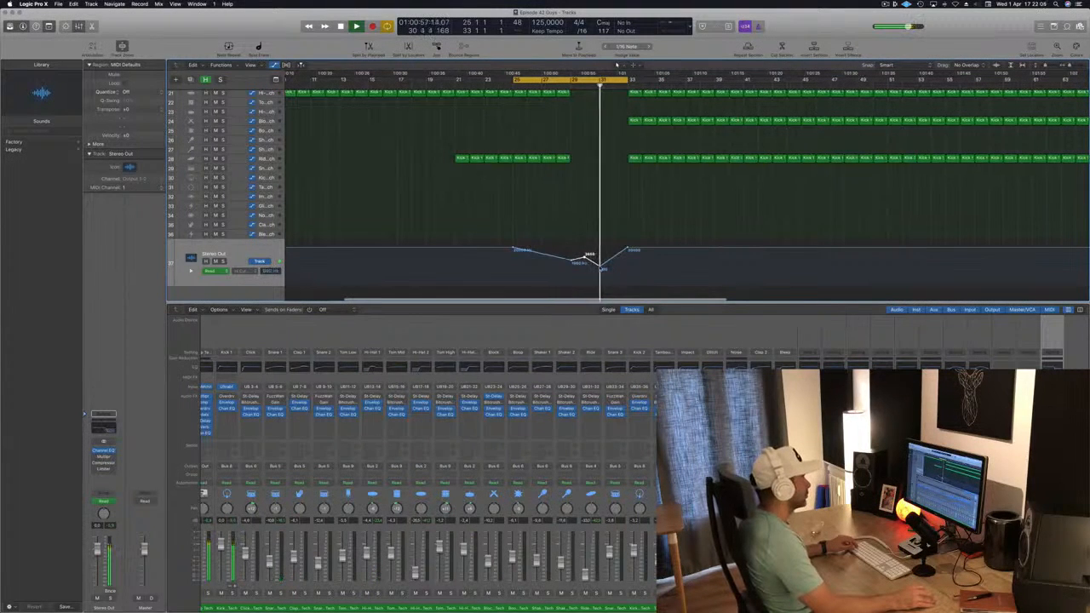
left_click(600, 266)
left_click_drag(601, 268, 601, 260)
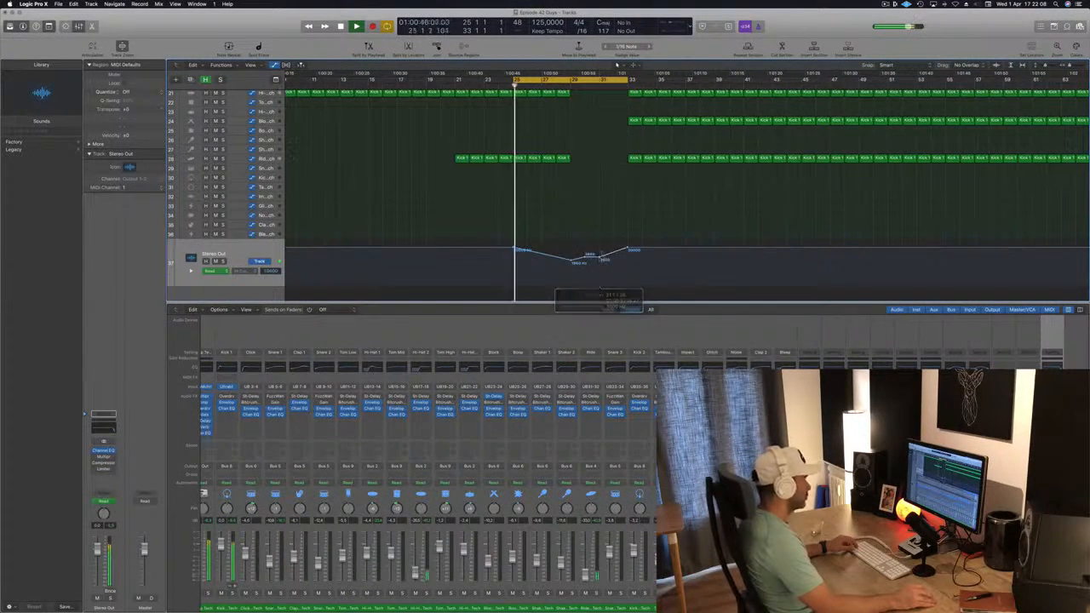
Step: Delete the 70s Synth Strings regions in the bars right after bar 33
key("super+Left")
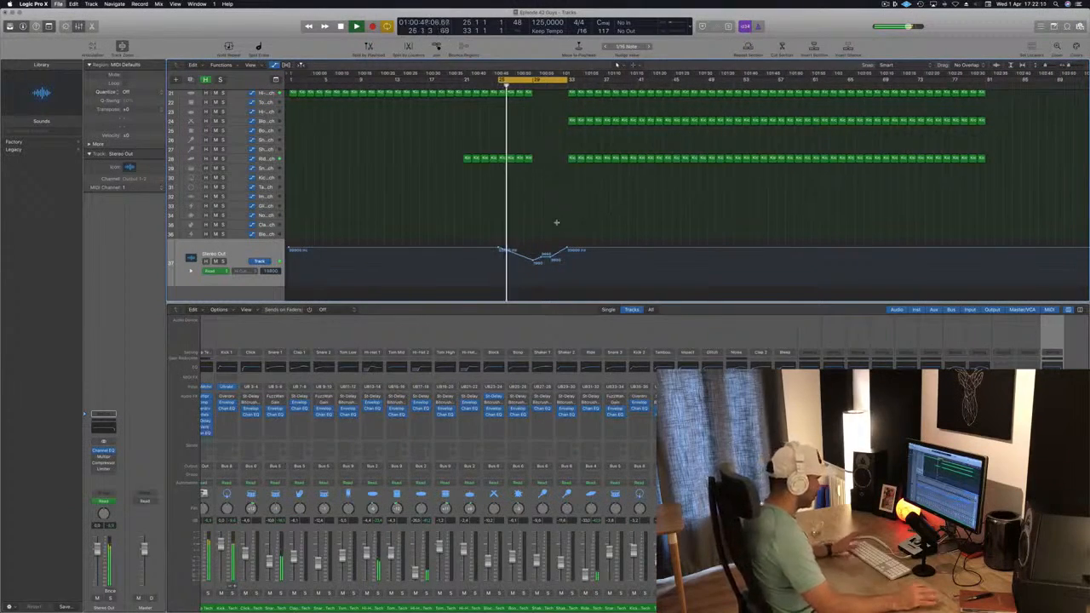
key("super+Left")
key("space")
scroll(557, 225, "up", 10)
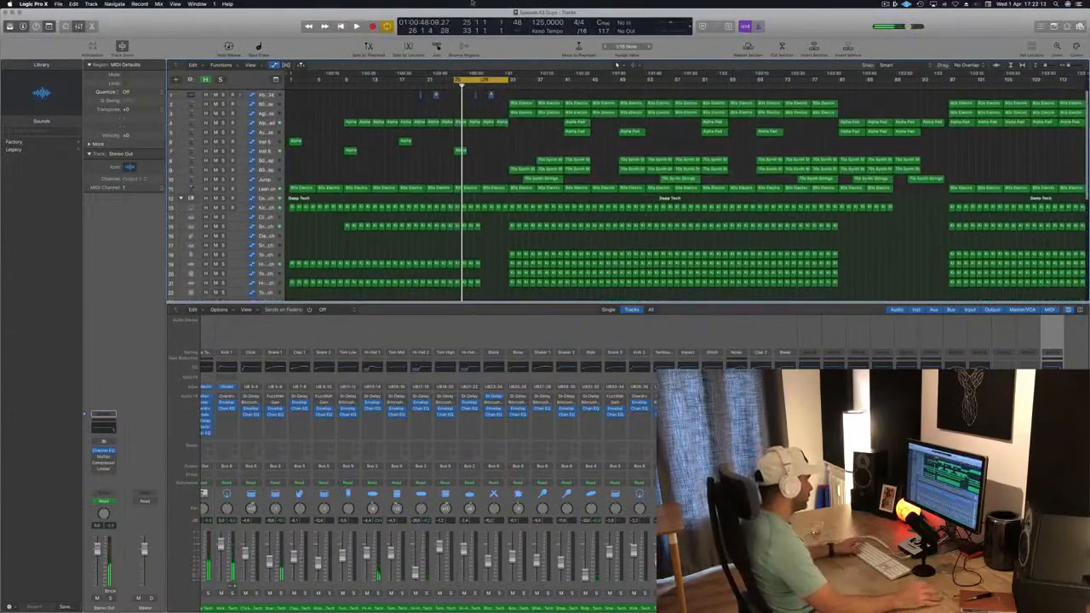
key("space")
left_click_drag(486, 79, 540, 81)
key("space")
key("space")
key("super+Up")
key("super+Right")
left_click_drag(542, 142, 581, 158)
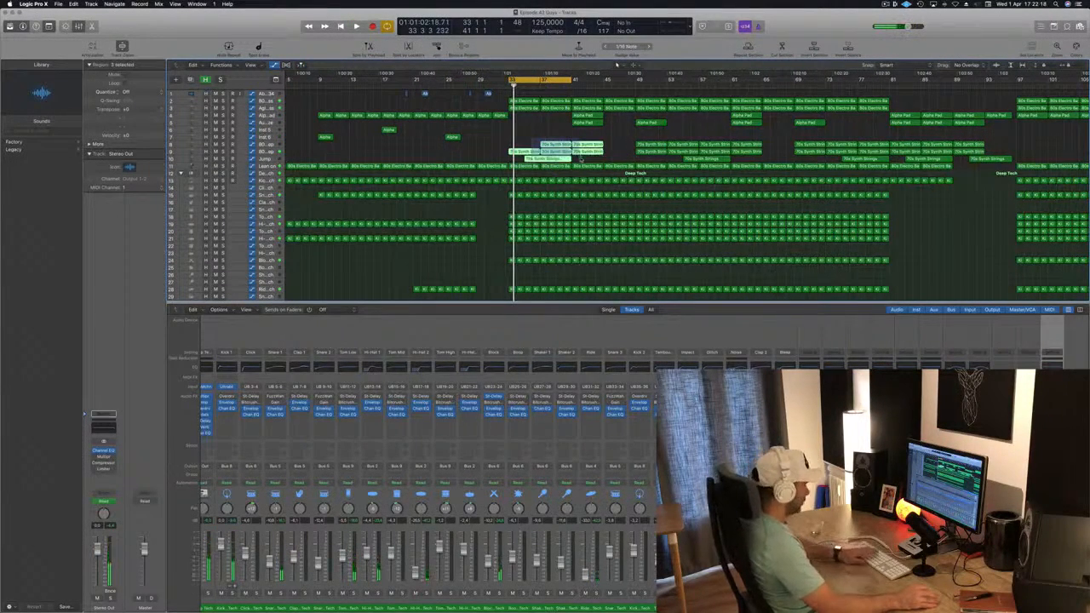
key("Delete")
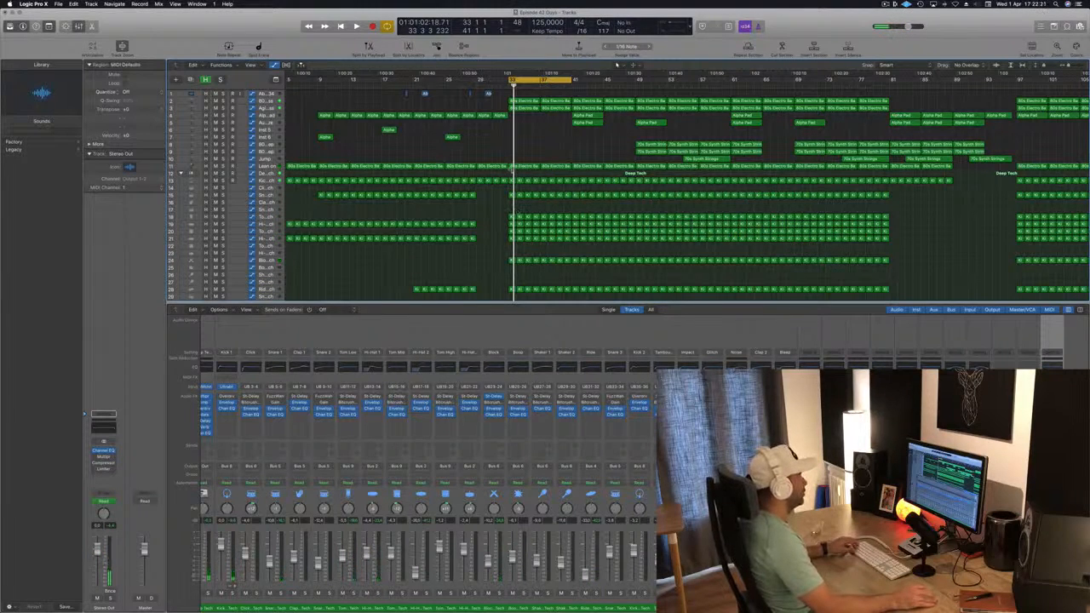
Step: Delete the drum regions on the lower tracks in the bars right after bar 33
key("space")
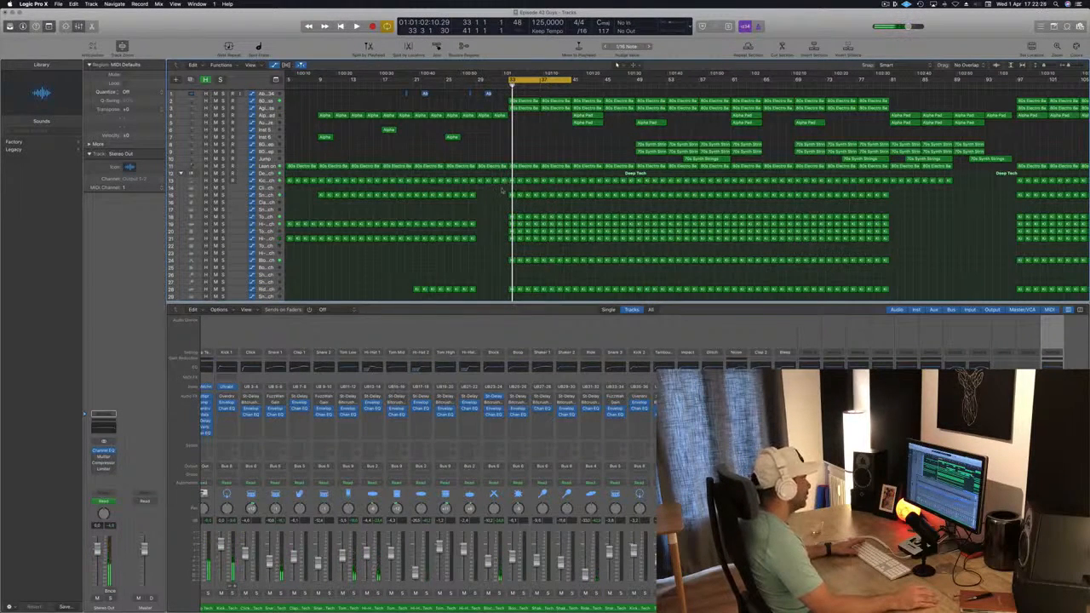
left_click_drag(528, 278, 571, 246)
key("Delete")
scroll(525, 247, "up", 5)
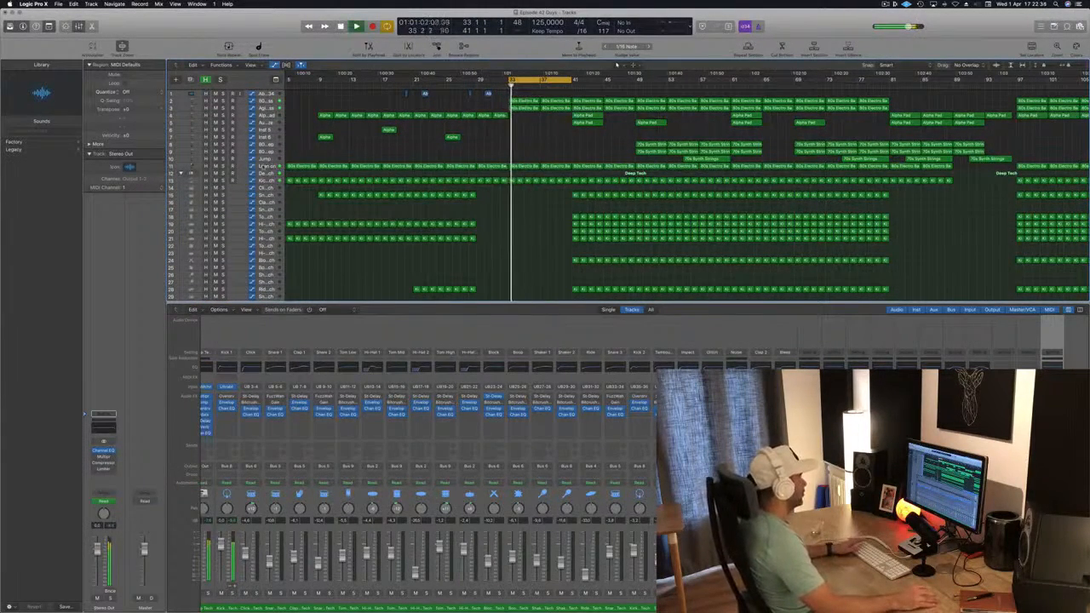
Step: Adjust the Lean on track's automation point at bar 33 slightly
left_click(263, 167)
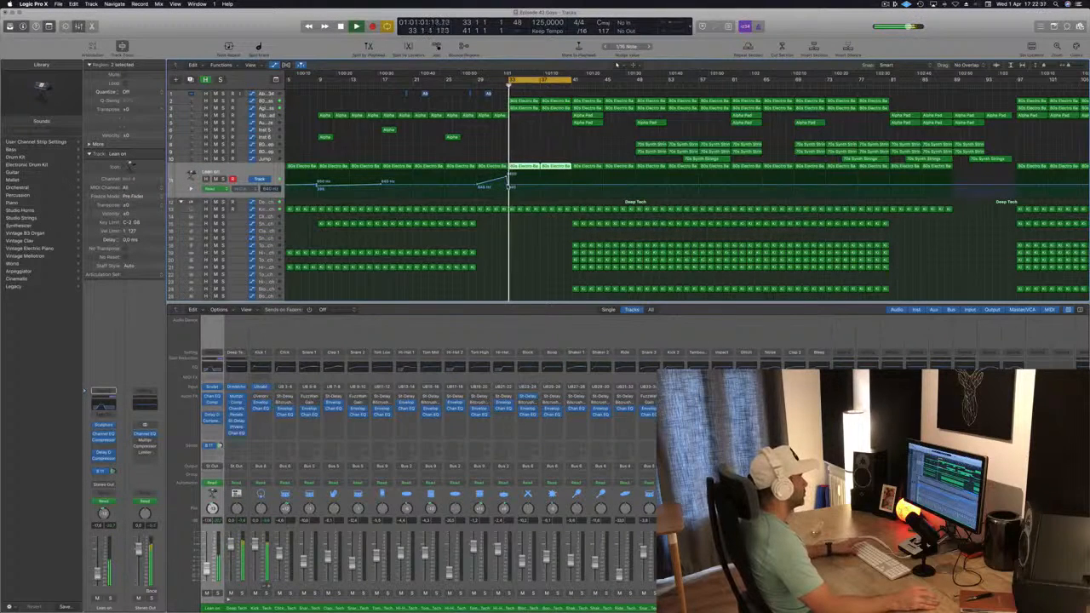
left_click_drag(509, 185, 509, 183)
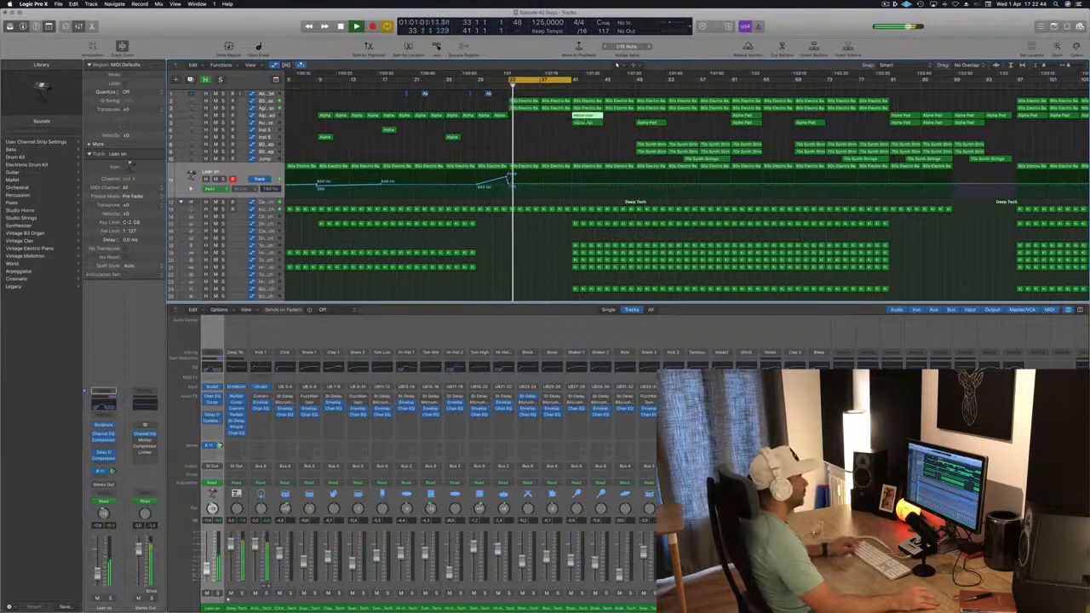
Step: Move the Alpha Pad region to start at bar 33 and solo the Alpha Pad track
left_click_drag(586, 119, 524, 120)
left_click(268, 117)
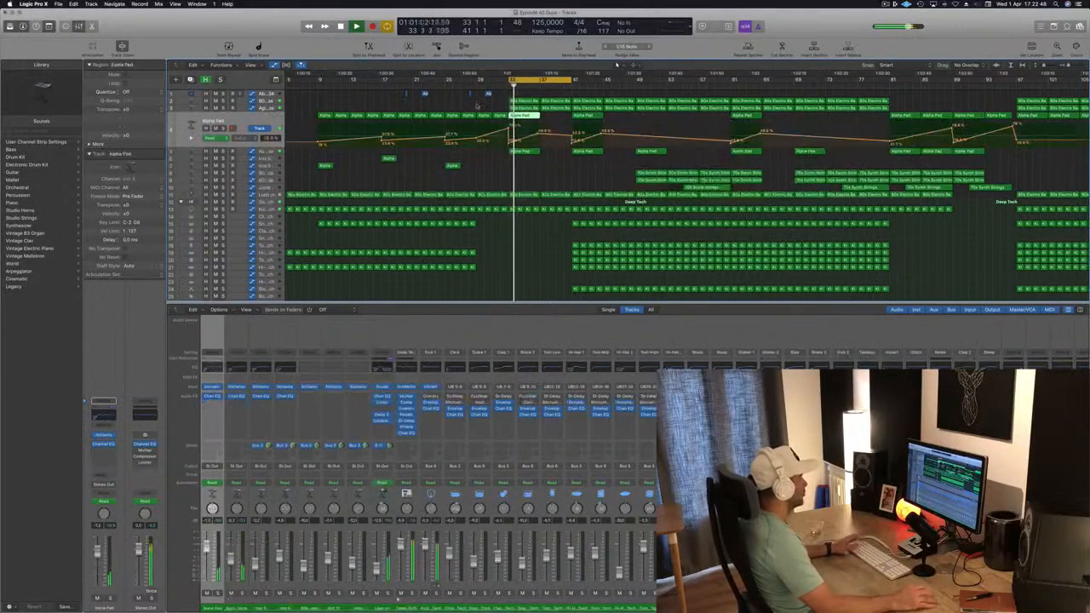
key("s")
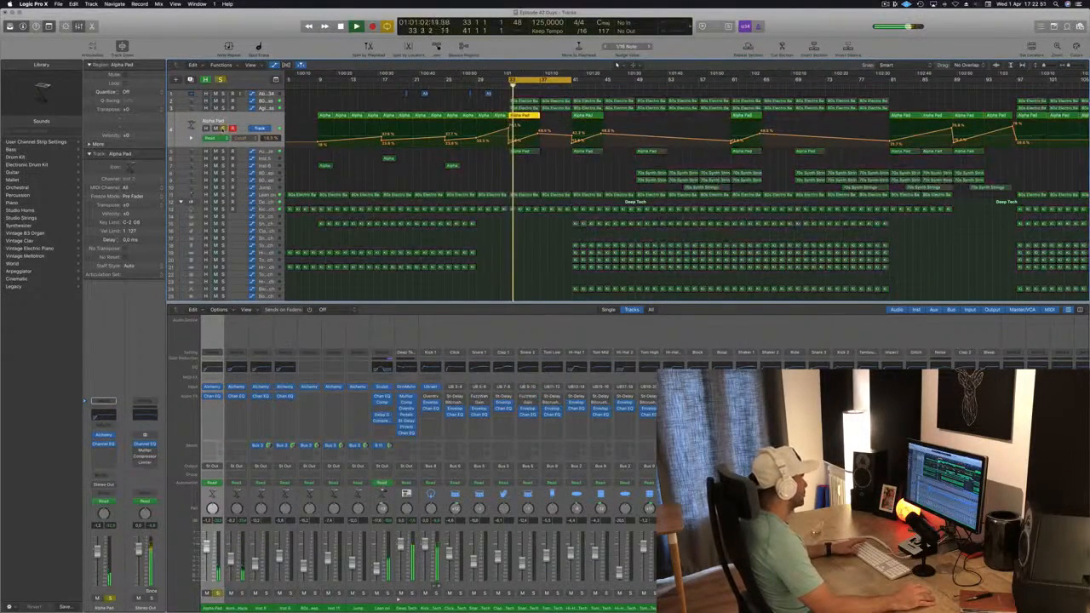
Step: Move the selected Aurora Haze regions after bar 33 about four bars later, to start near bar 37
key("s")
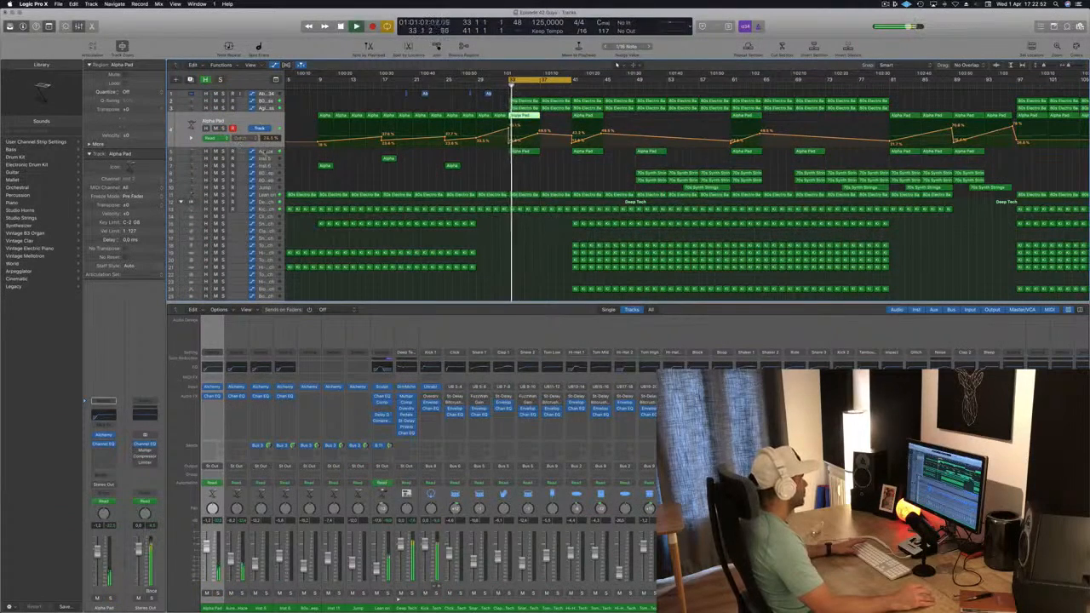
key("Down")
key("space")
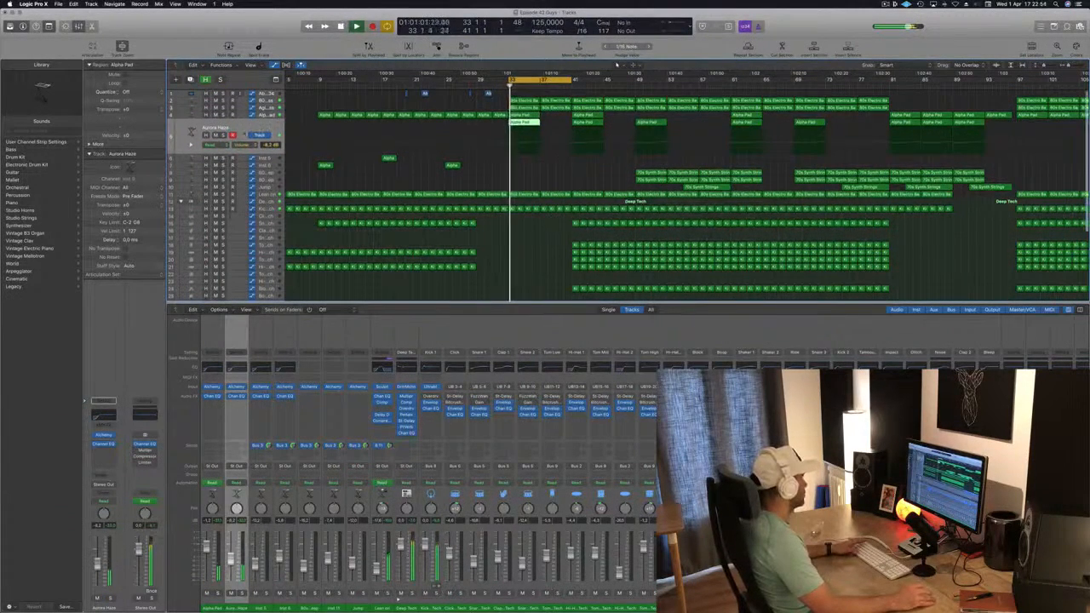
key("s")
key("s")
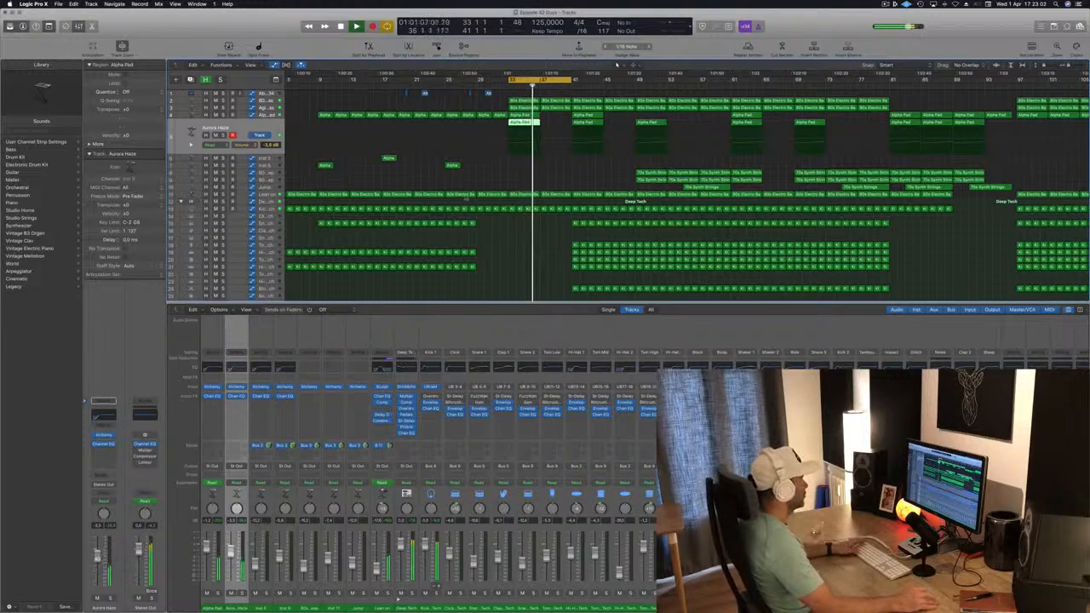
key("space")
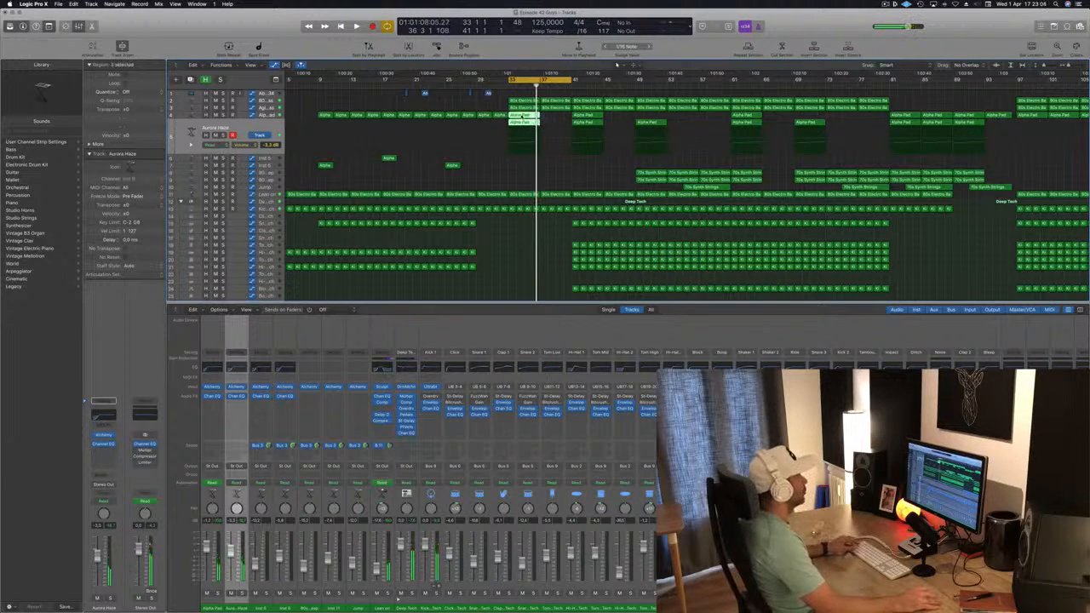
left_click_drag(547, 118, 577, 121)
key("space")
Step: Add high-cut automation points at about bars 37 and 41 on the Stereo Out track
scroll(538, 180, "down", 3)
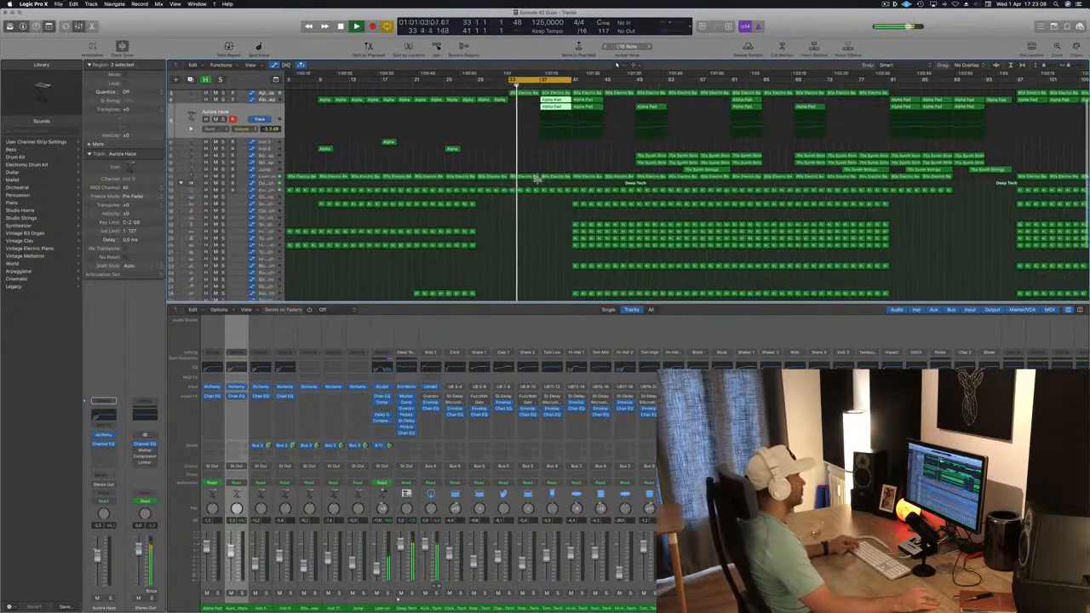
scroll(536, 196, "up", 3)
scroll(533, 176, "down", 8)
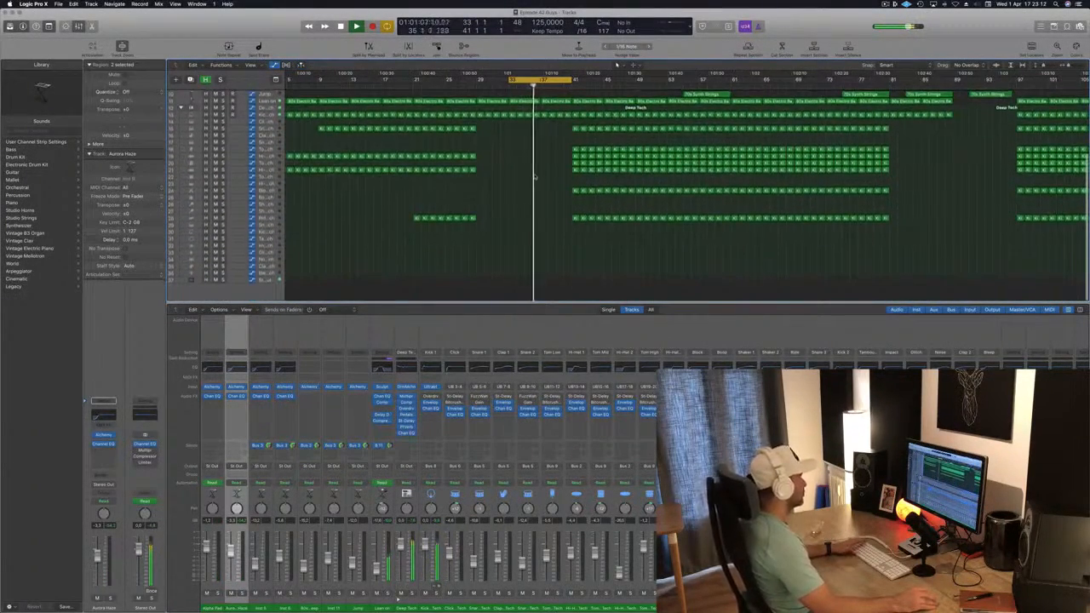
scroll(535, 177, "up", 1)
left_click(274, 294)
key("space")
key("space")
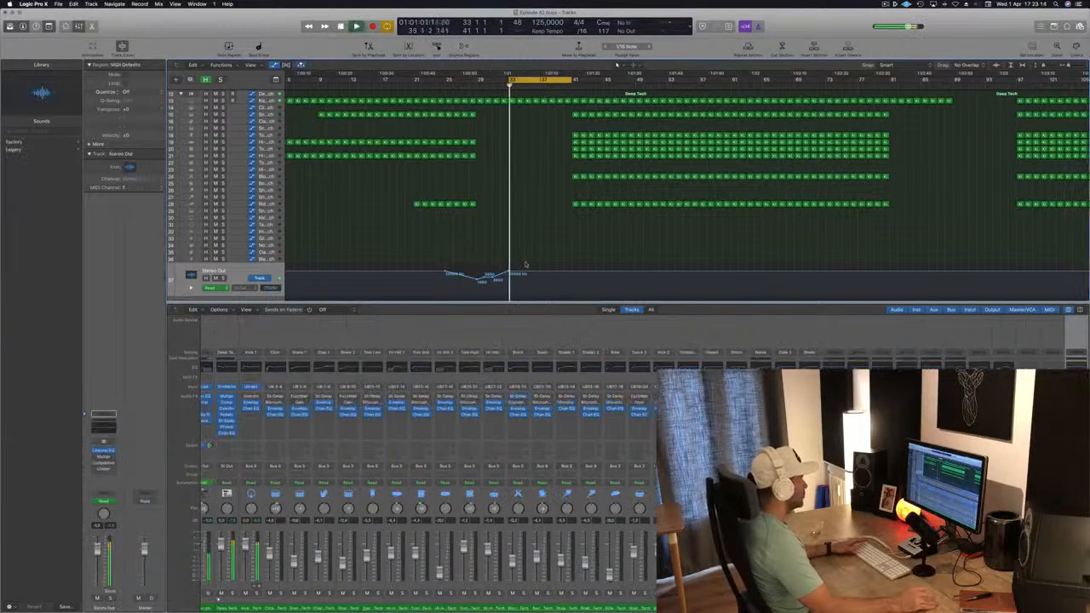
left_click(540, 273)
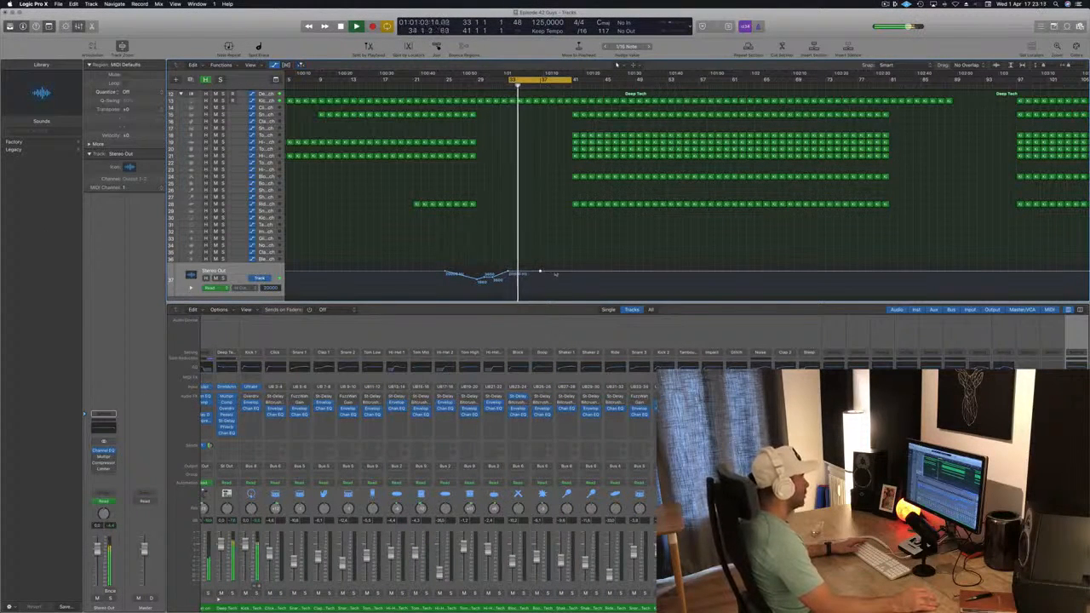
left_click(570, 273)
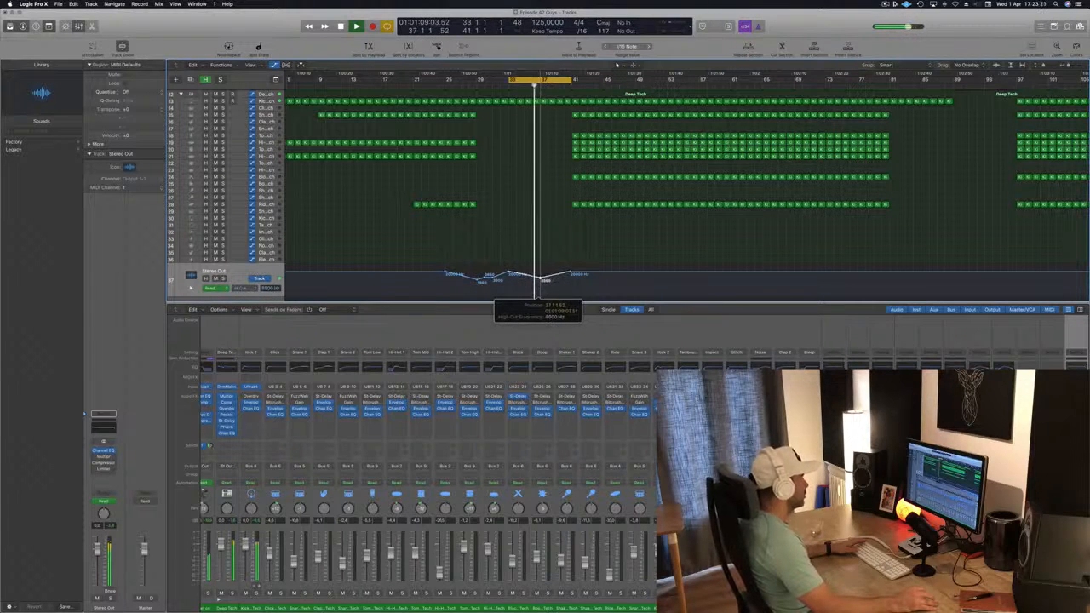
left_click_drag(538, 281, 542, 286)
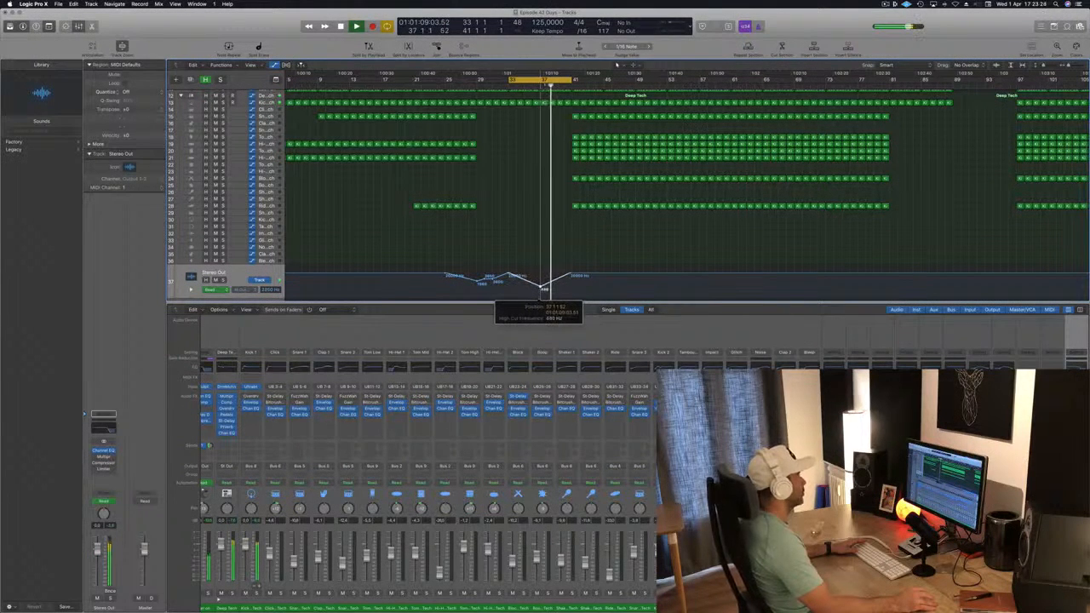
Step: Lower the Stereo Out high-cut point at bar 41 to about 174 Hz, then raise the curve back up right after it
left_click_drag(570, 275, 571, 294)
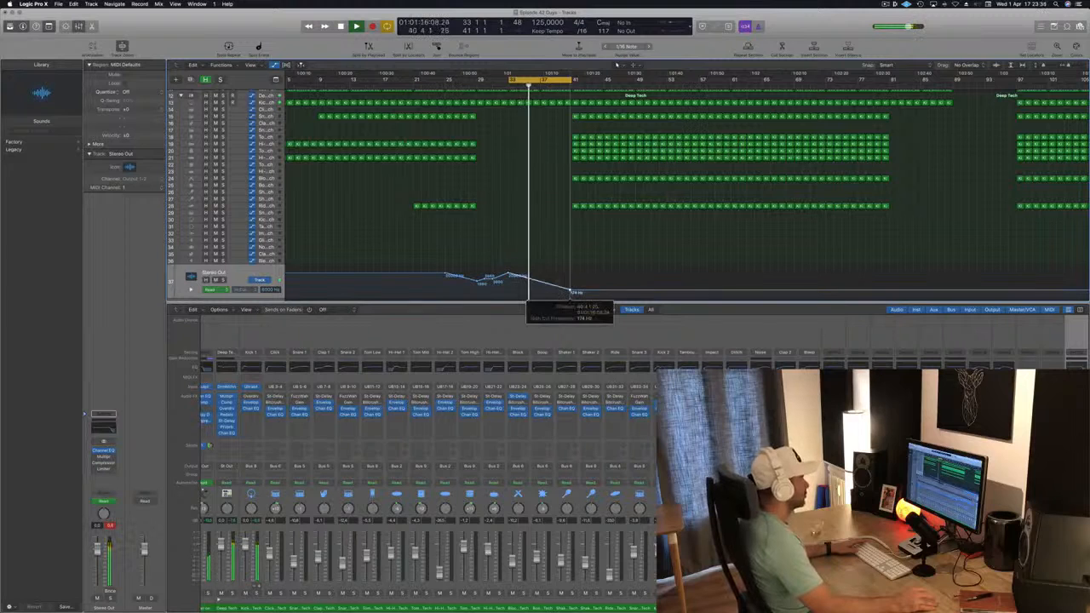
left_click_drag(570, 293, 571, 291)
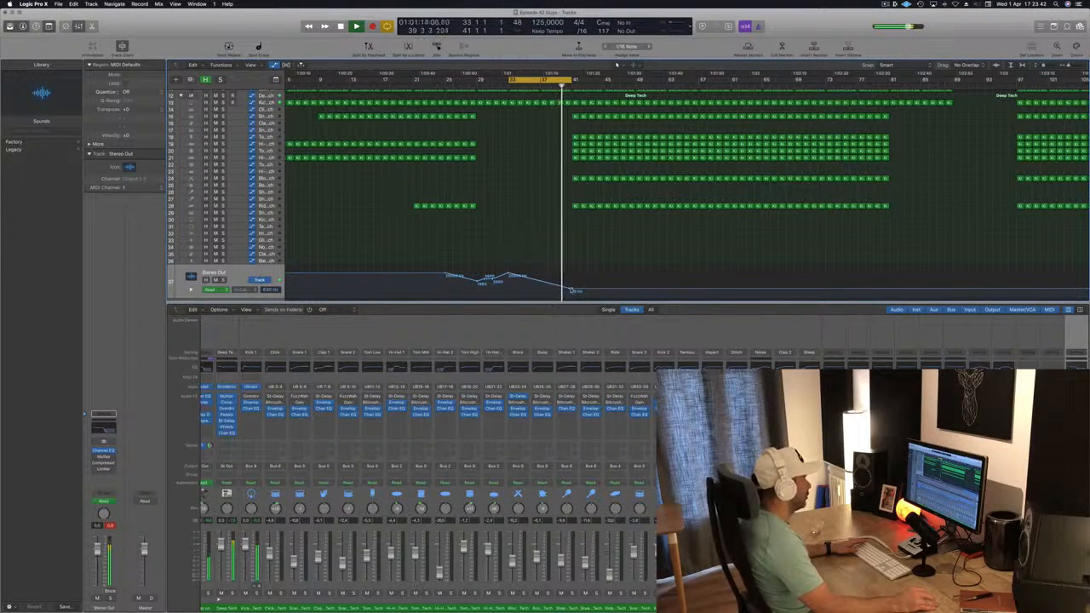
left_click_drag(572, 291, 572, 272)
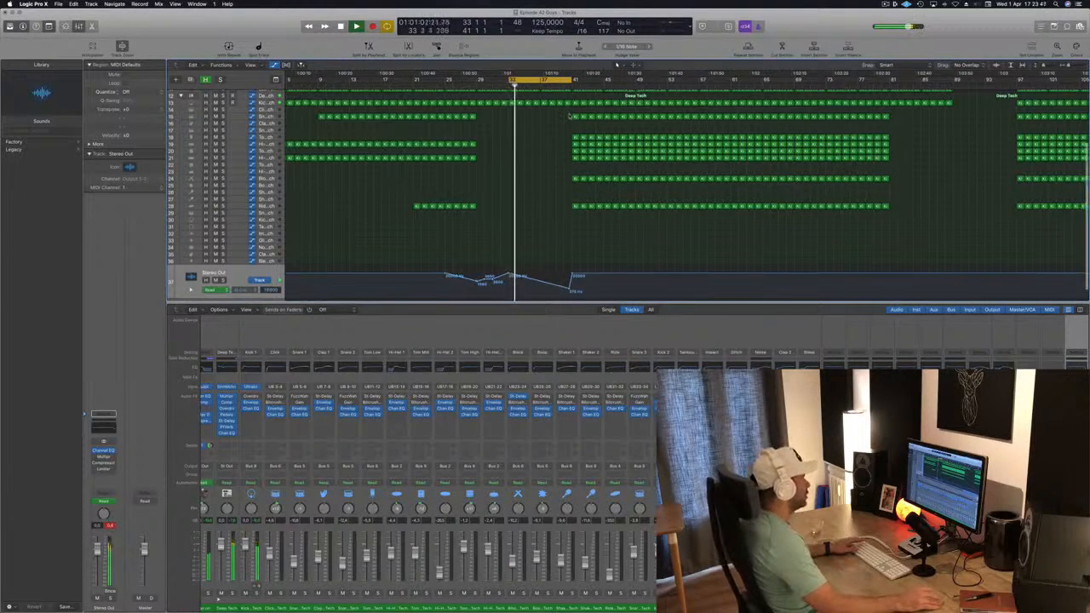
Step: Delete the drum regions between bars 41 and 45
scroll(570, 187, "up", 5)
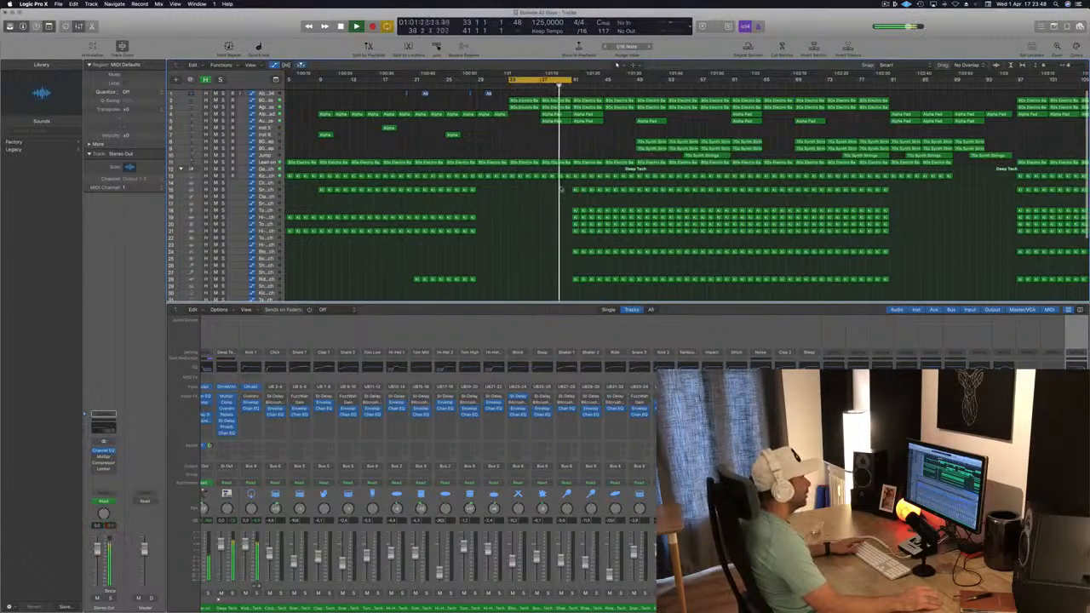
key("Delete")
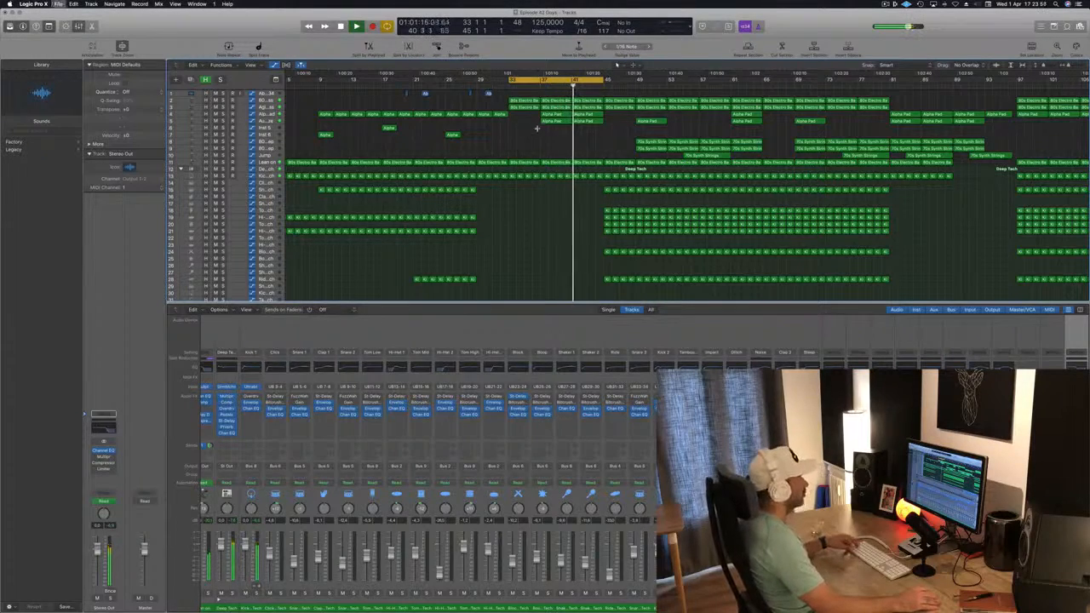
Step: Save the project
scroll(537, 128, "down", 2, "alt")
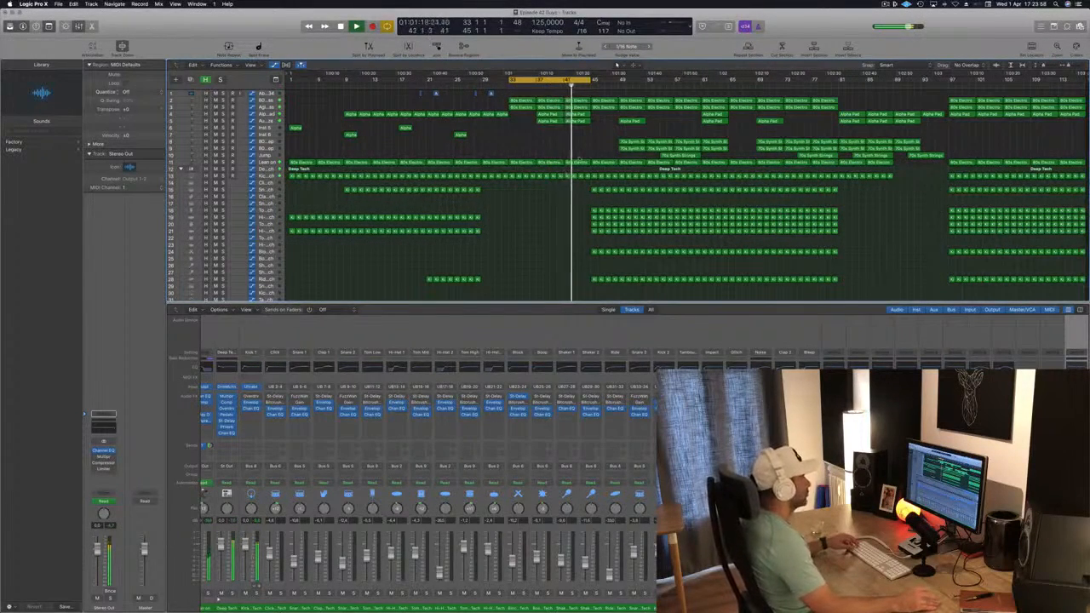
scroll(581, 201, "up", 2)
key("super+s")
scroll(549, 162, "down", 2)
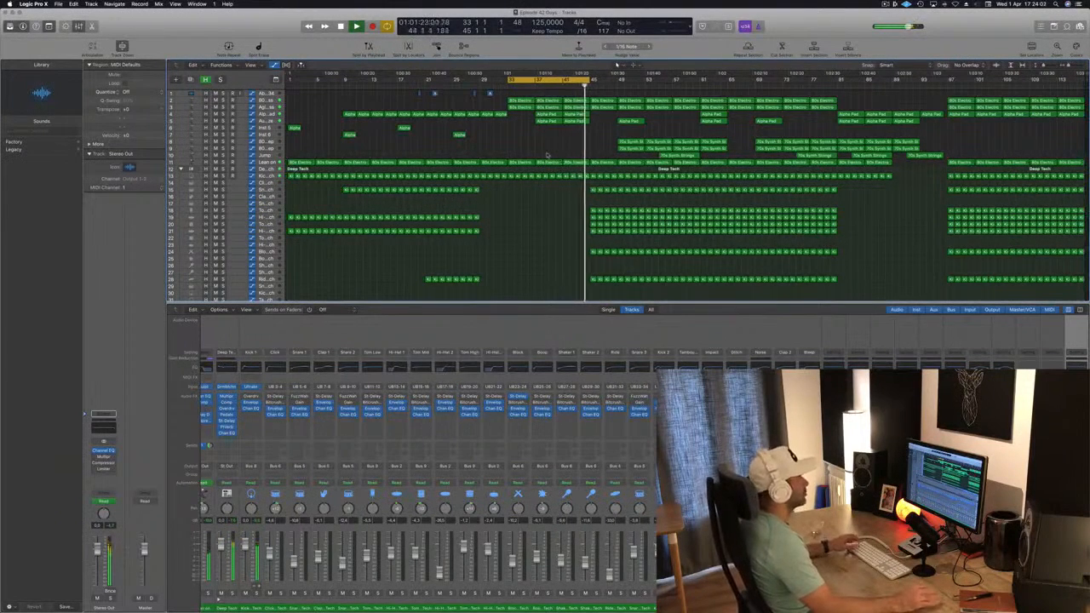
Step: Move the pad region at bar 41 four bars later, to about bar 45
key("space")
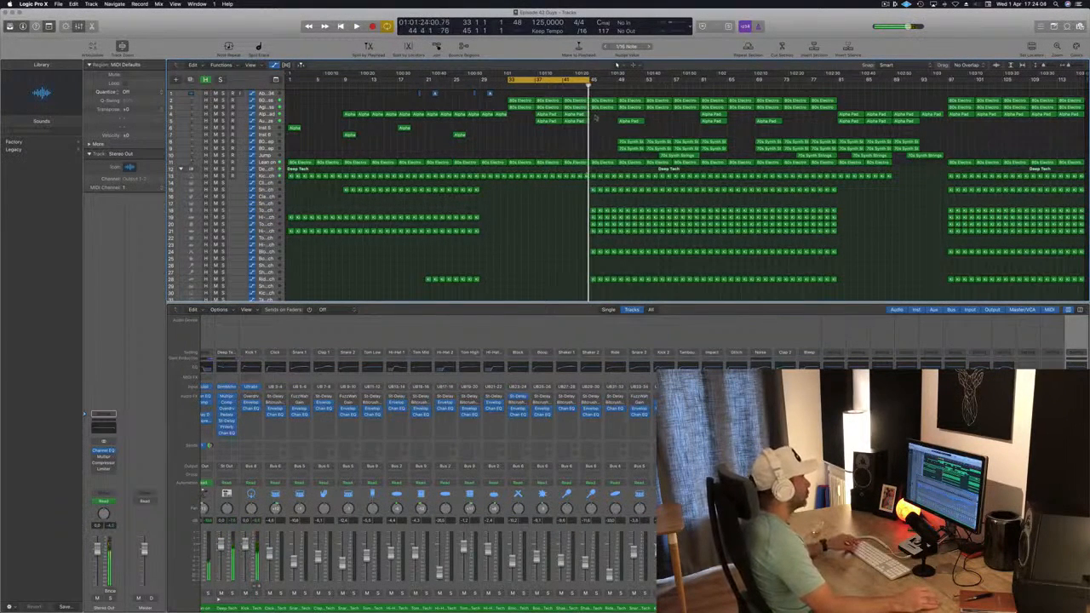
left_click_drag(576, 116, 603, 117)
key("space")
Step: Delete the drum regions between bars 45 and 49
mouse_move(580, 184)
left_mouse_down()
mouse_move(596, 301)
mouse_move(598, 248)
mouse_move(575, 191)
left_mouse_up()
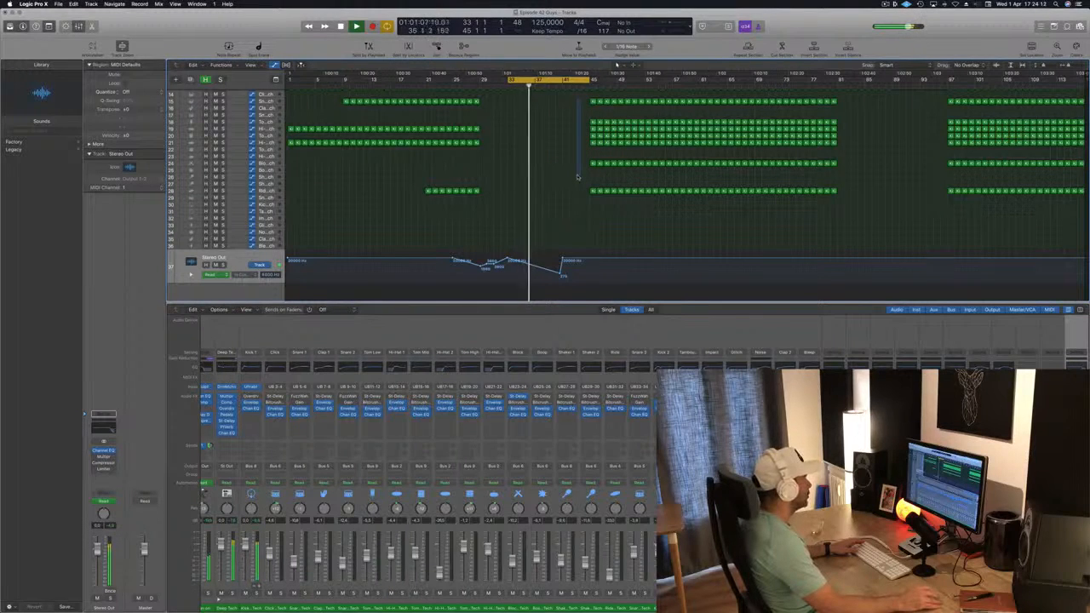
left_click_drag(576, 177, 615, 82)
key("Return")
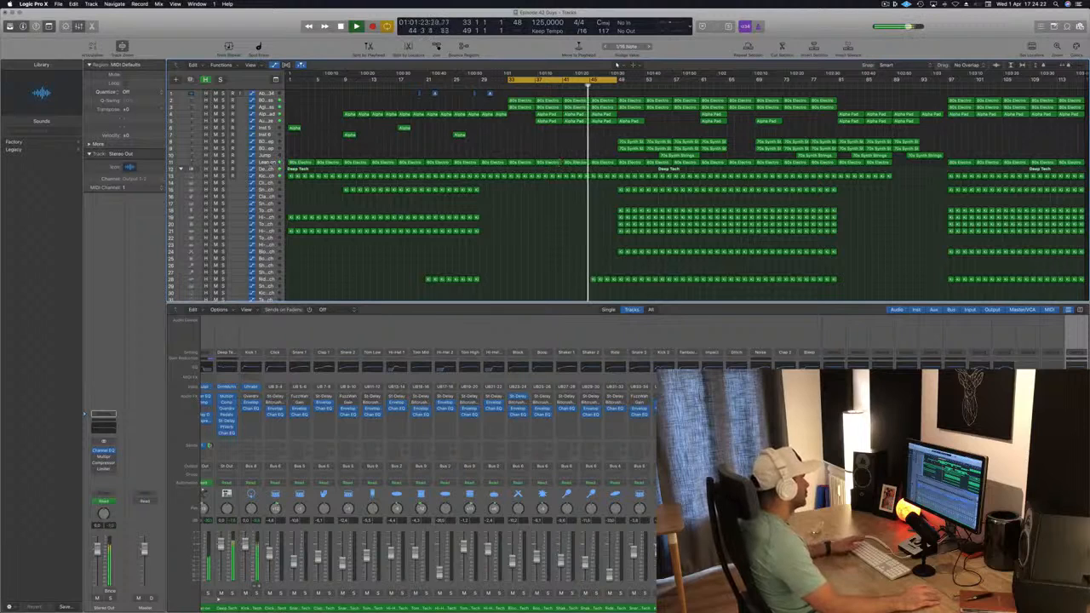
Step: Reposition the Lean on track's high-cut automation points near bar 49 and raise the bar 37 point to about 203 Hz
left_click(239, 162)
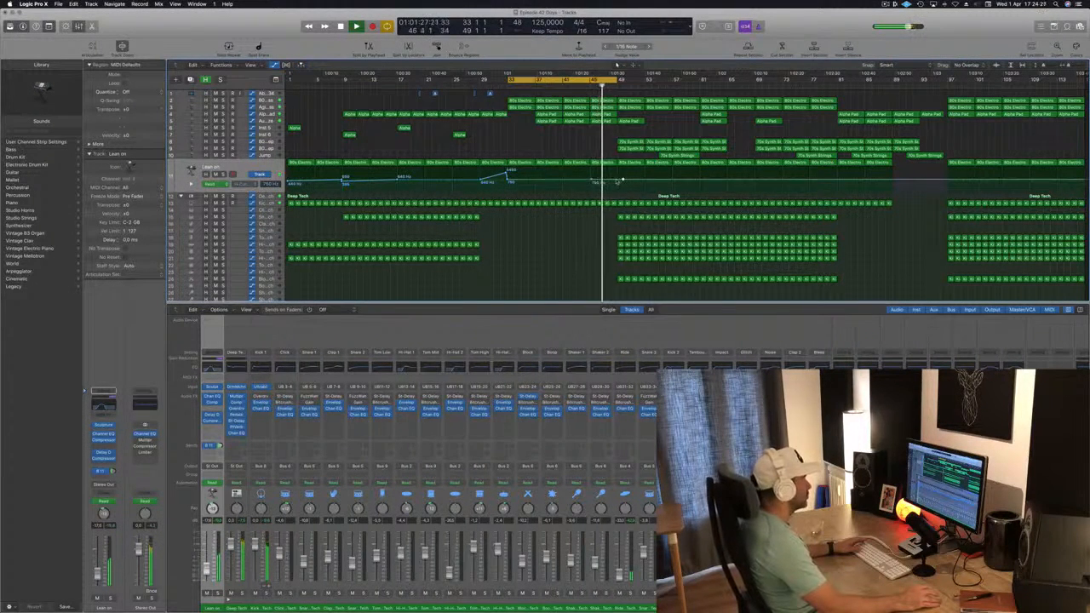
left_click_drag(623, 181, 610, 181)
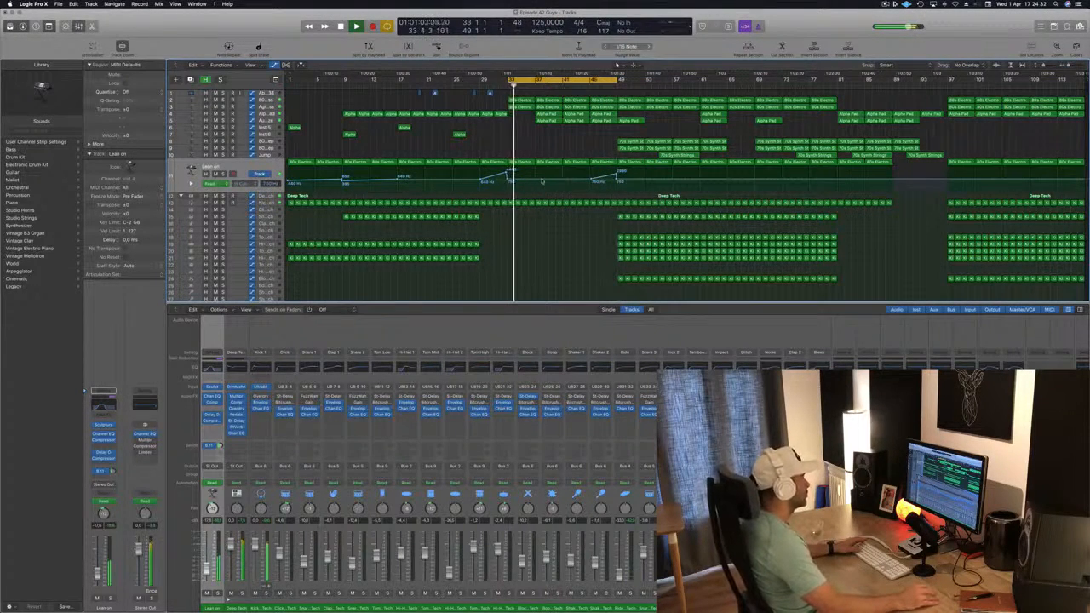
left_click_drag(535, 180, 536, 174)
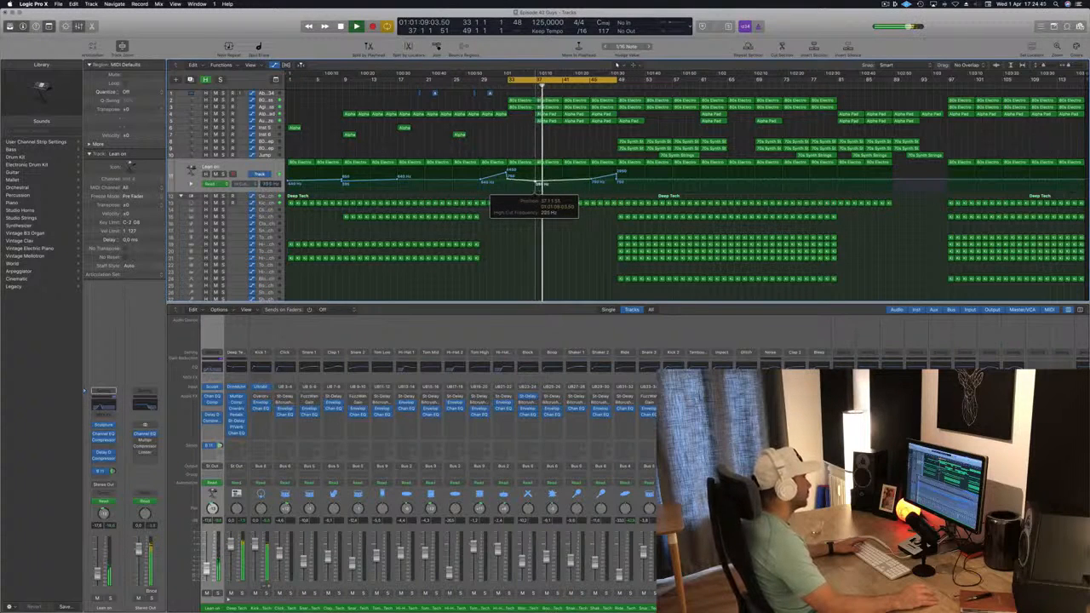
Step: Save the project again
key("space")
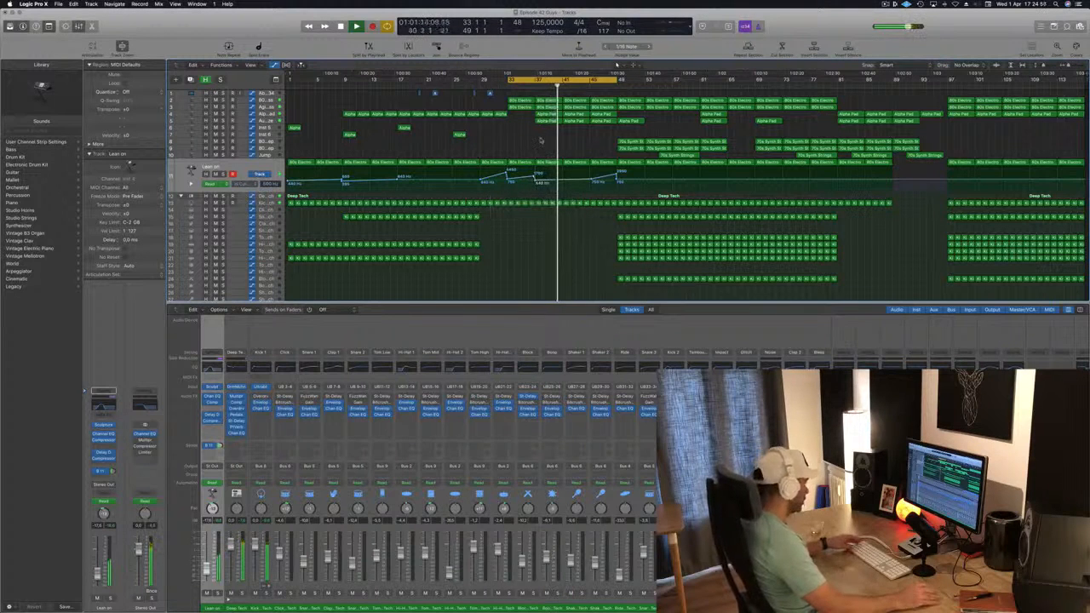
key("super+s")
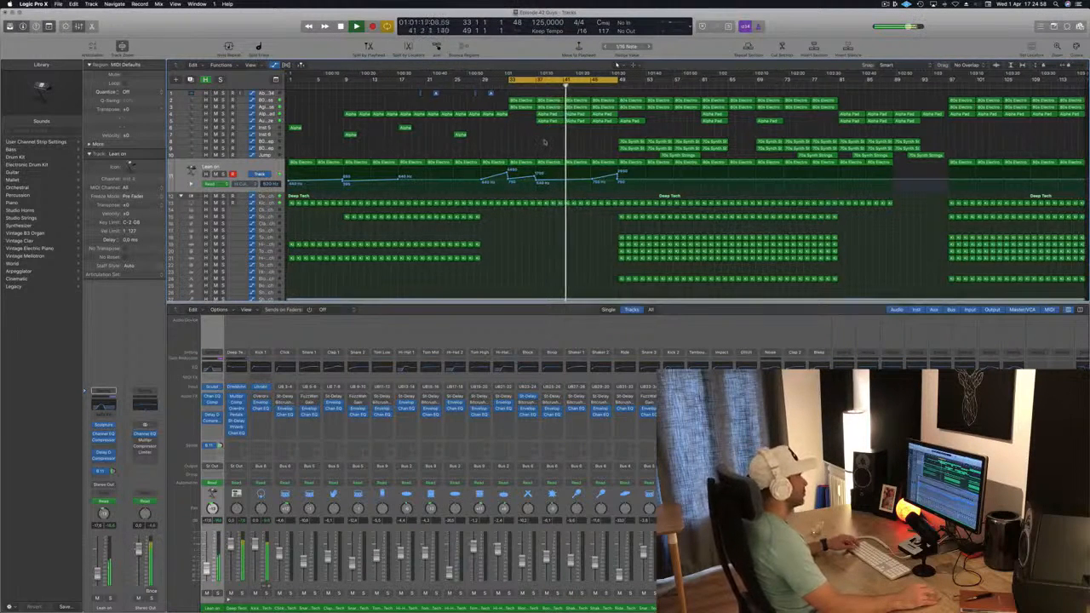
scroll(569, 144, "up", 3)
scroll(571, 147, "down", 2)
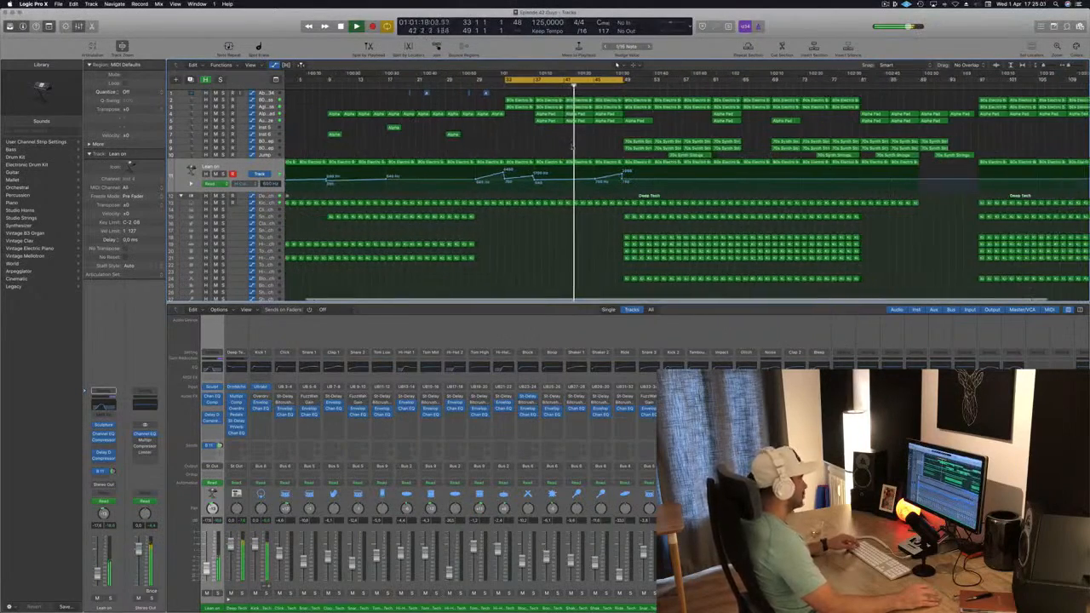
scroll(571, 147, "down", 1)
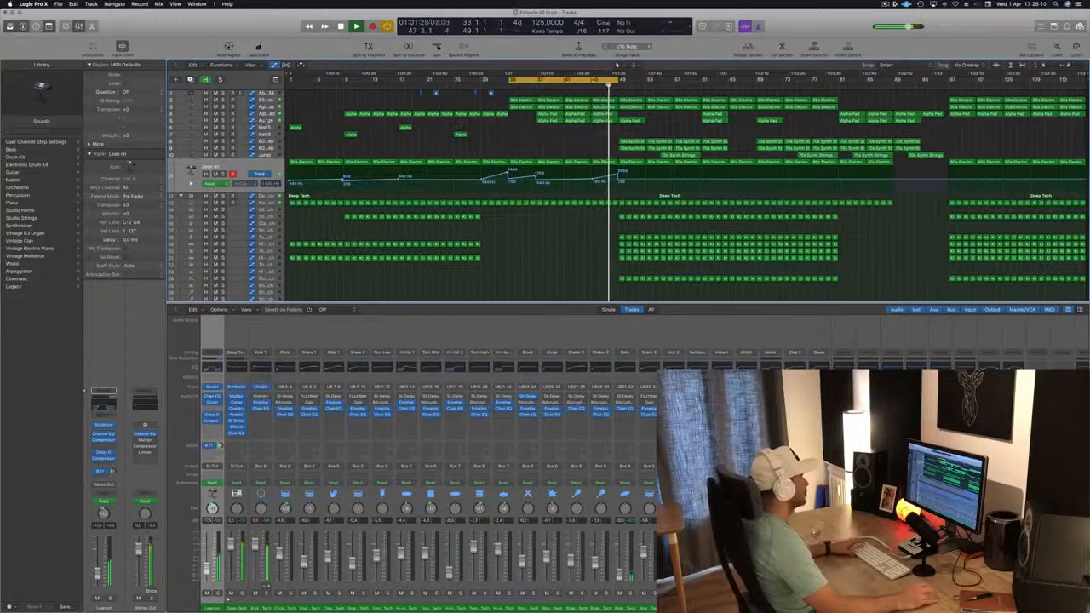
Step: Show the Alpha Pad track's volume automation and adjust its points around bars 41 and 45
left_click(266, 120)
left_click(264, 114)
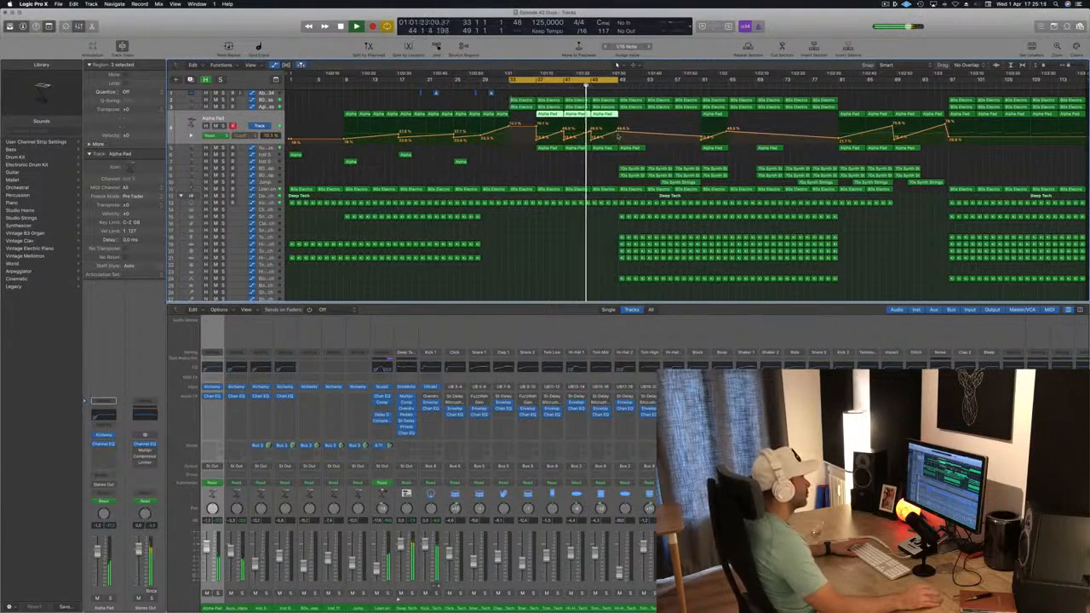
left_click_drag(617, 132, 617, 128)
left_click(535, 86)
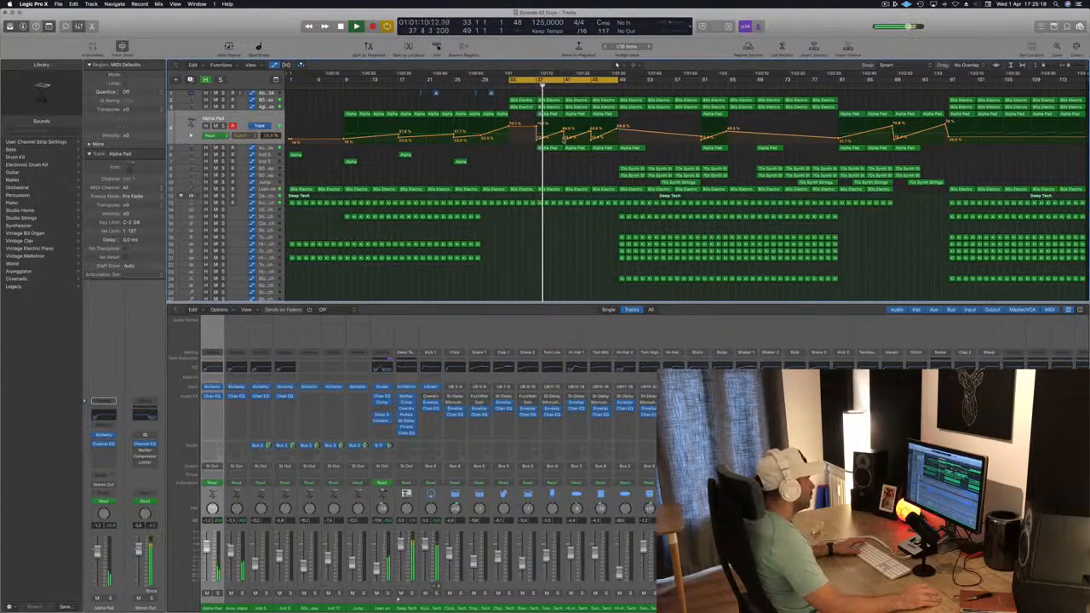
left_click_drag(563, 132, 563, 127)
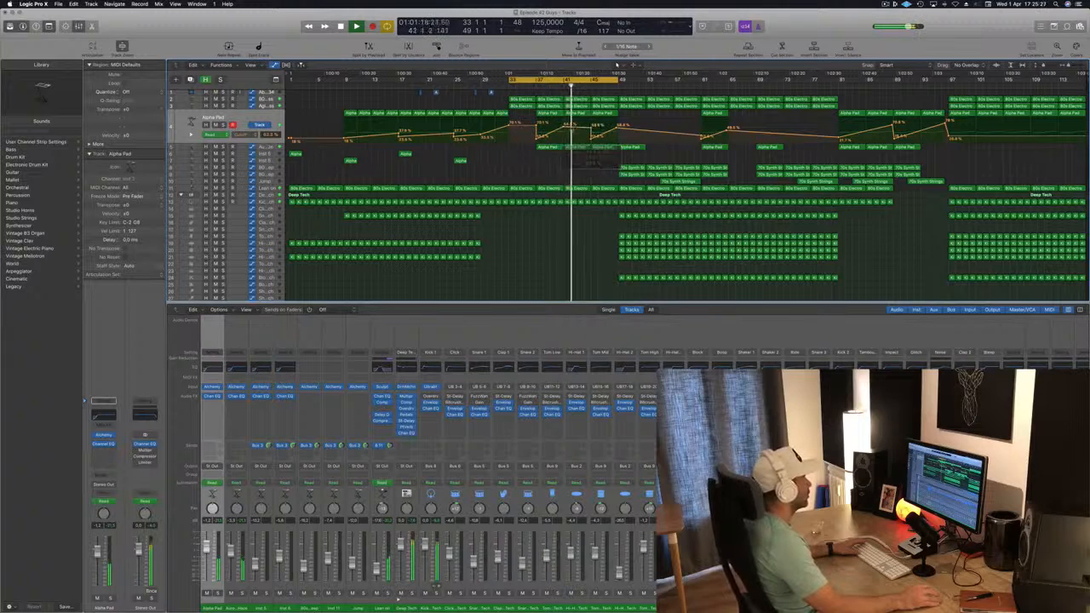
left_click_drag(564, 127, 565, 132)
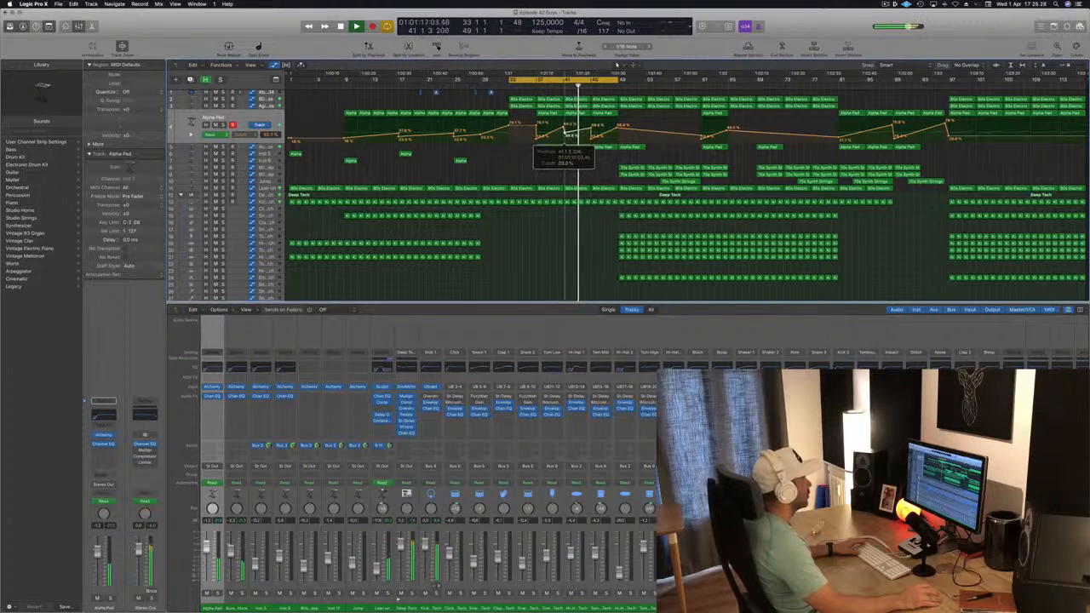
left_click(564, 137)
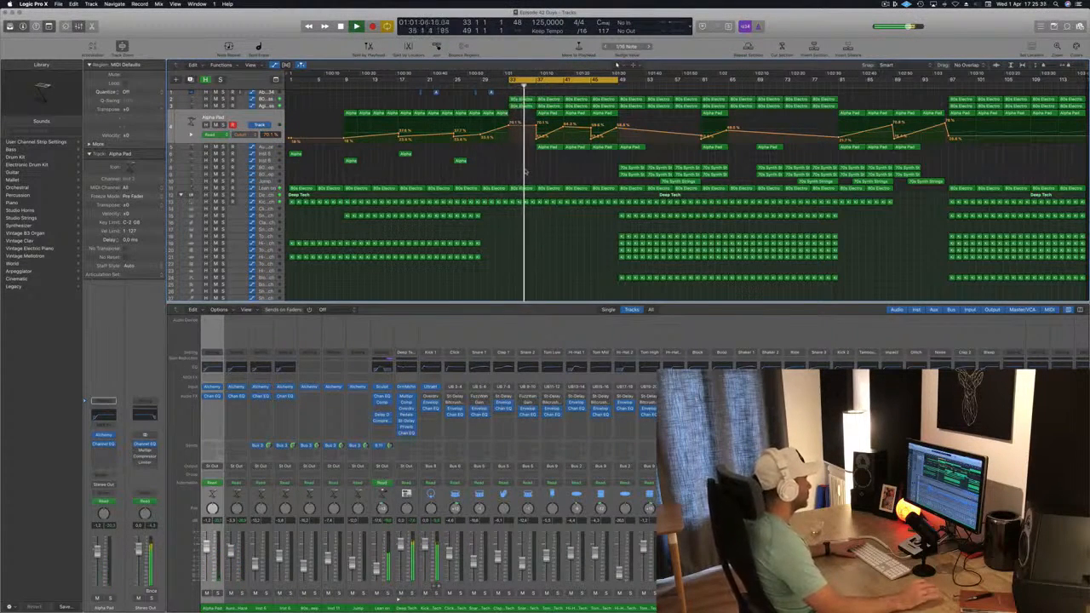
Step: Enlarge the tracks area and review the arrangement around the break after bar 33
left_click_drag(519, 304, 519, 334)
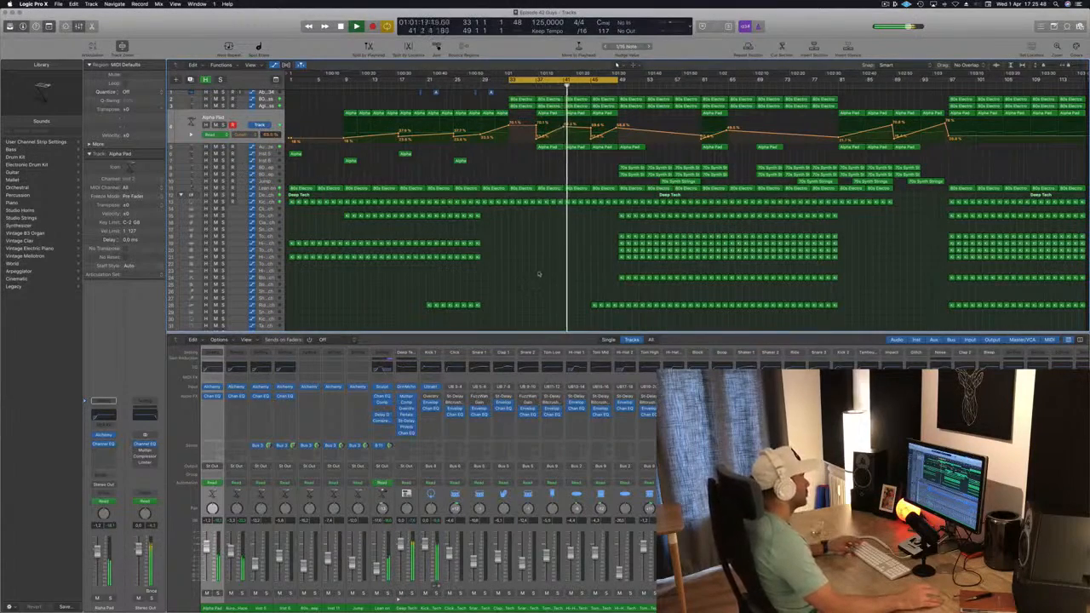
scroll(539, 275, "right", 1)
scroll(540, 273, "up", 1)
scroll(539, 273, "up", 2)
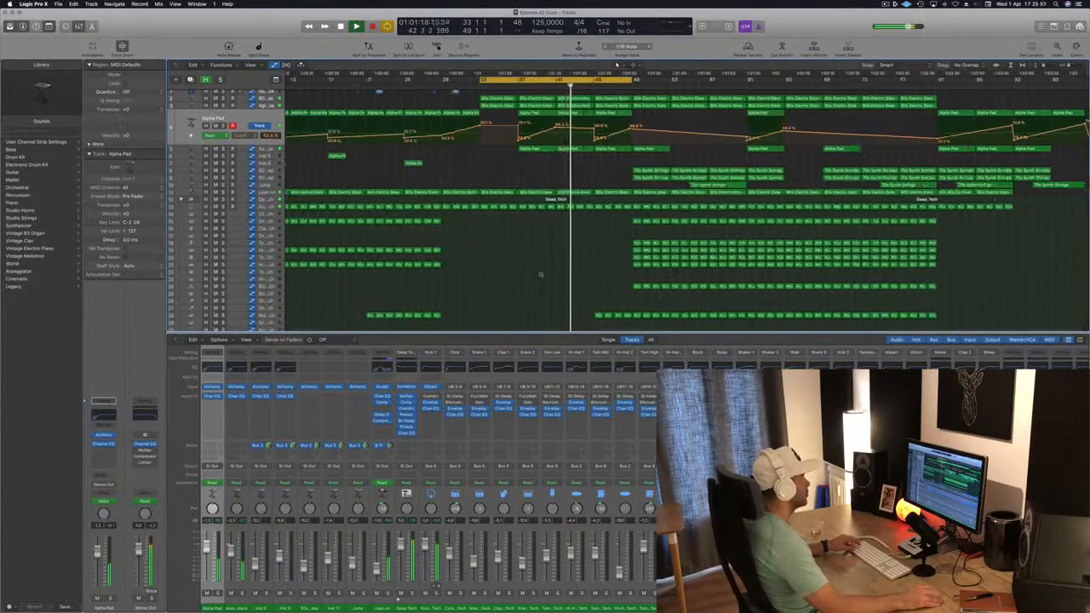
scroll(539, 274, "down", 5)
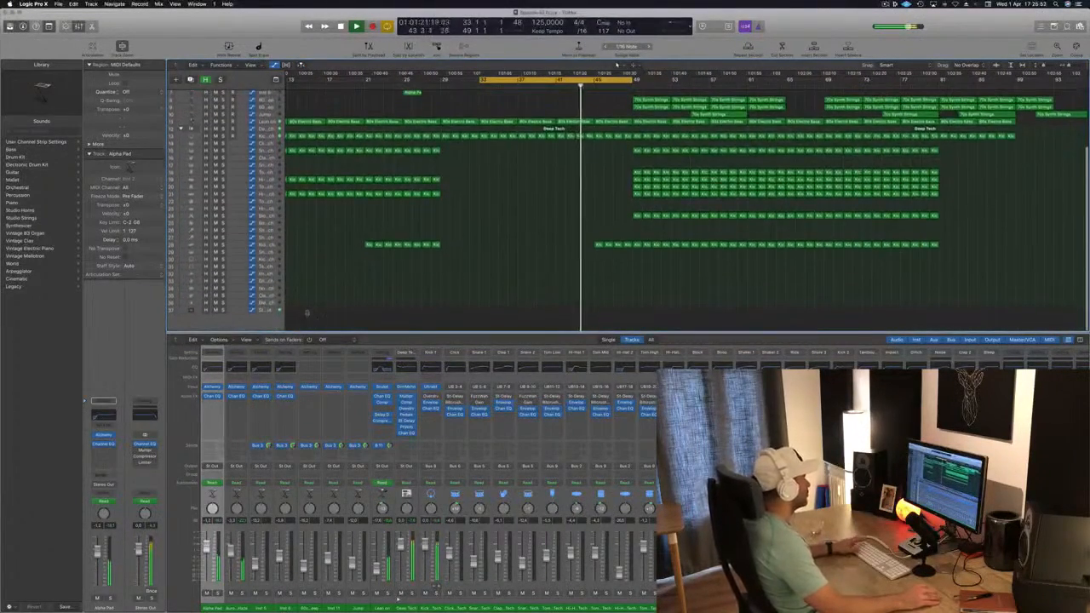
Step: Show the Stereo Out high-cut automation and shift its jump point near bar 41 to about 40 4 4, auditioning from just before
left_click(231, 310)
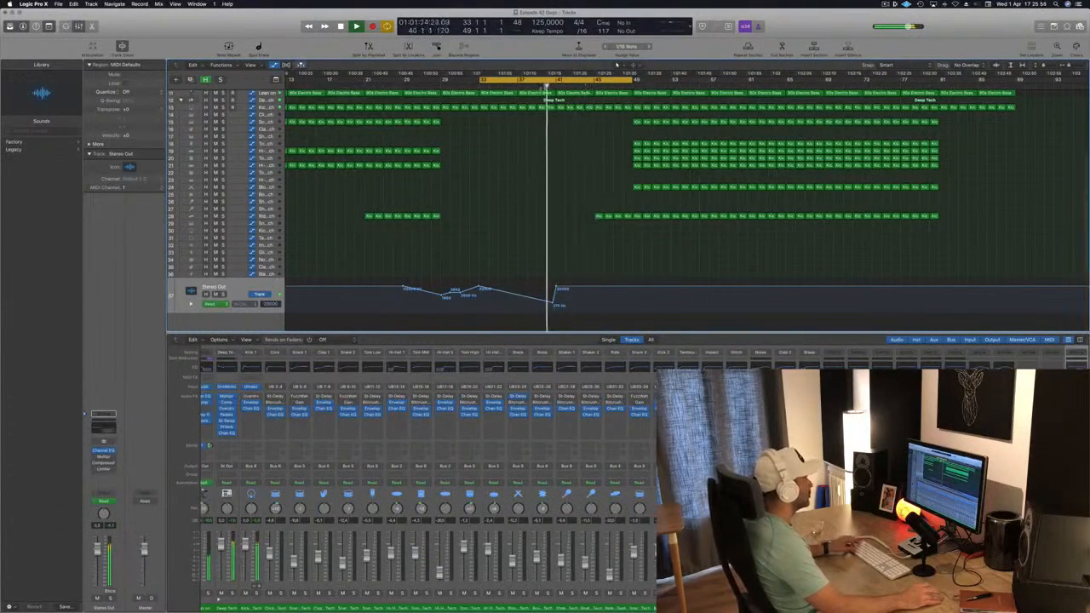
scroll(560, 289, "up", 4)
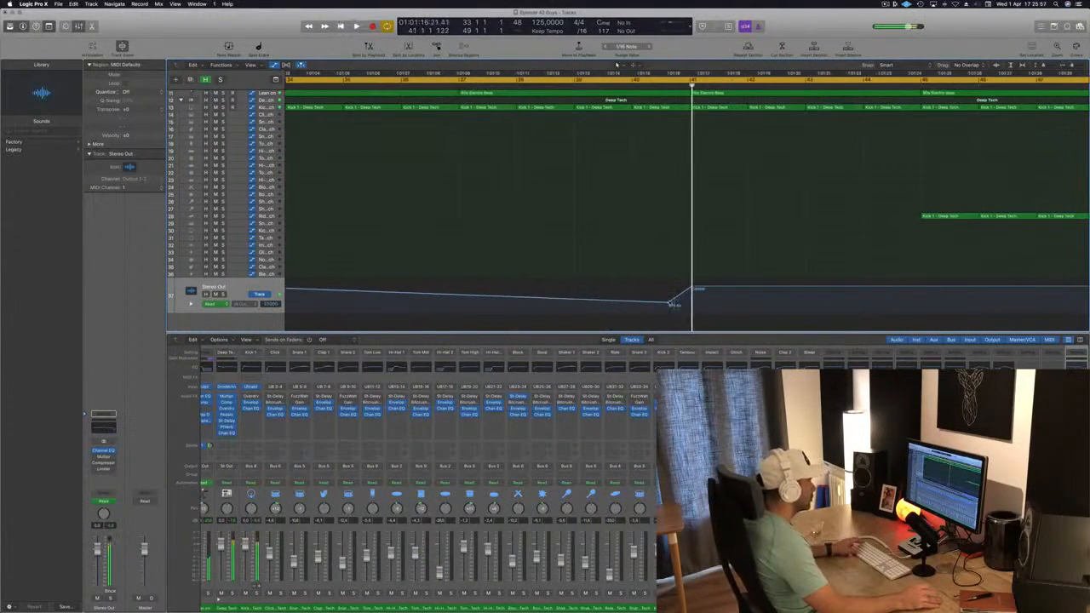
left_click_drag(673, 304, 692, 304)
left_click(647, 85)
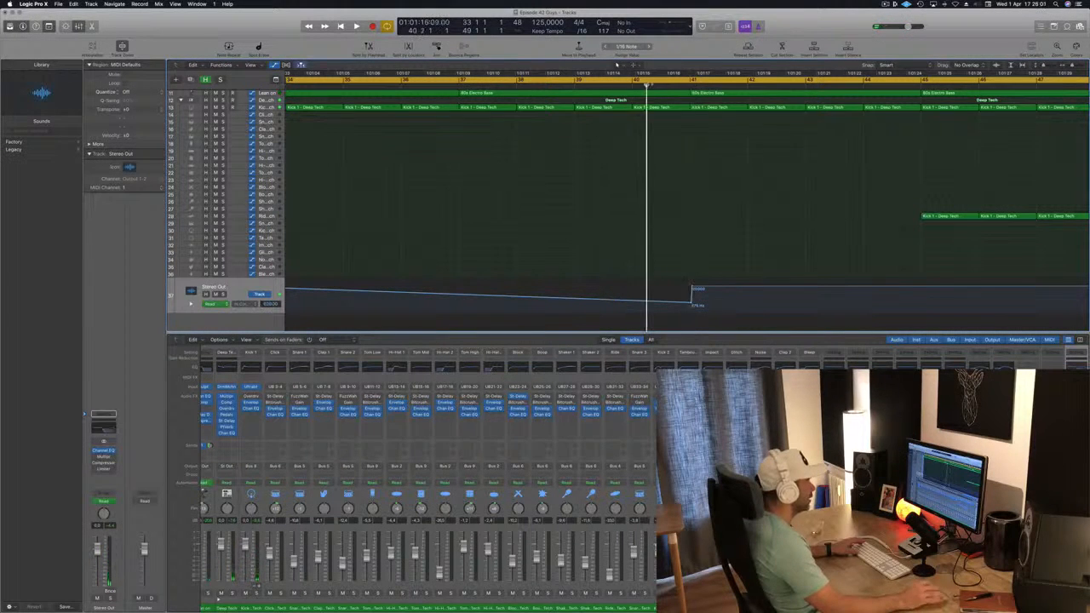
key("space")
left_click(734, 86)
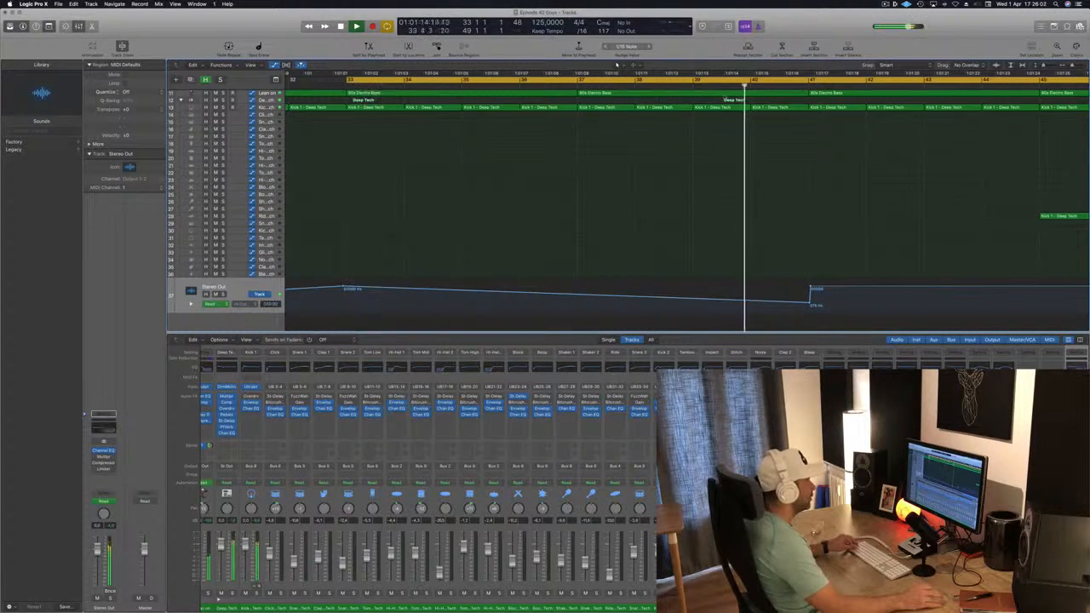
scroll(725, 121, "down", 6)
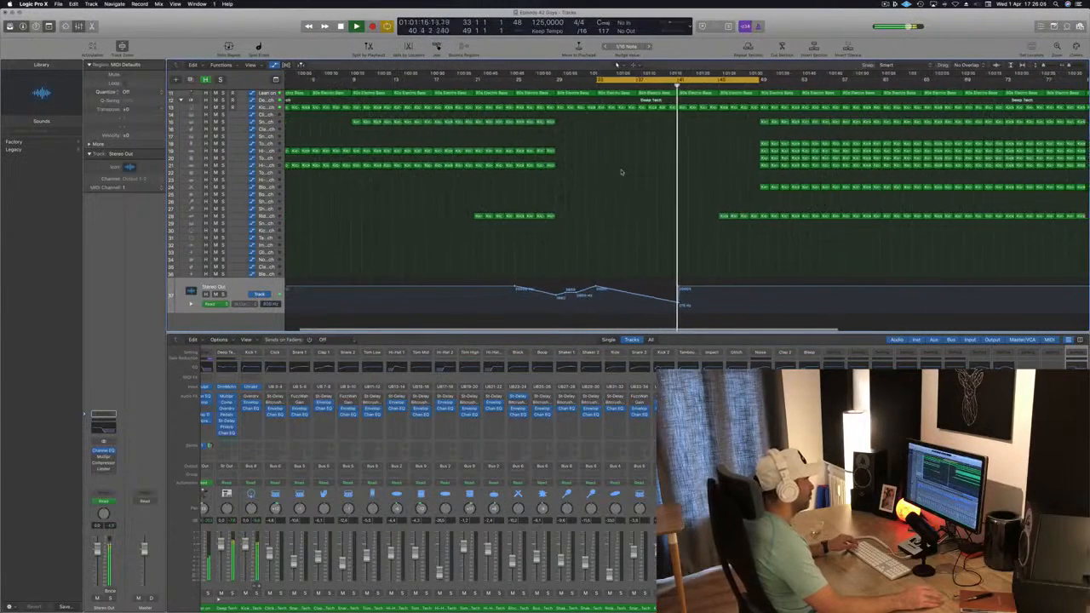
scroll(620, 173, "up", 5)
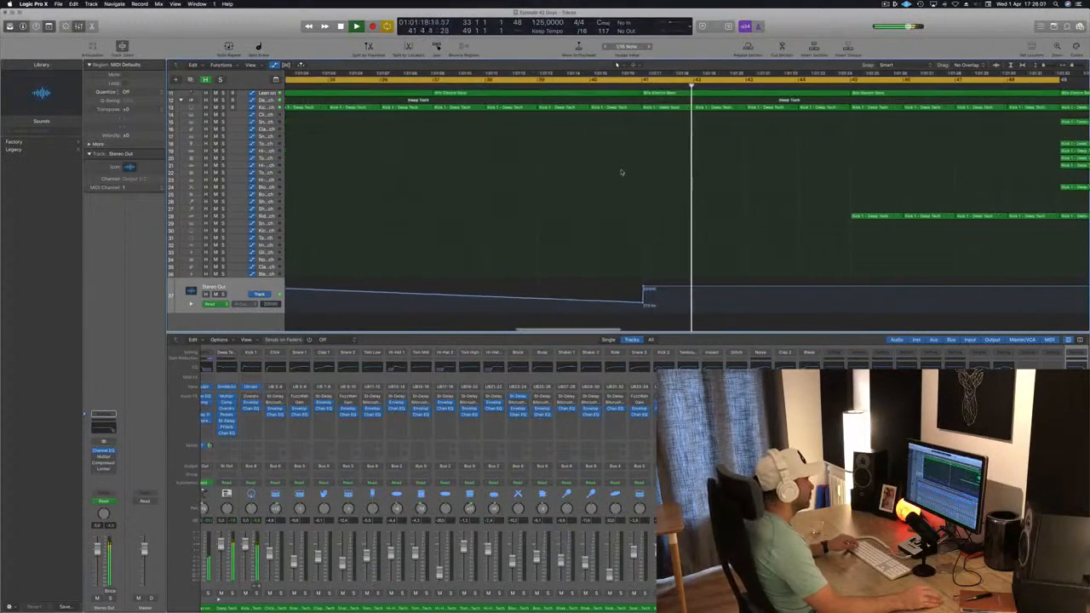
mouse_move(619, 291)
left_mouse_down()
mouse_move(614, 303)
mouse_move(614, 288)
left_mouse_up()
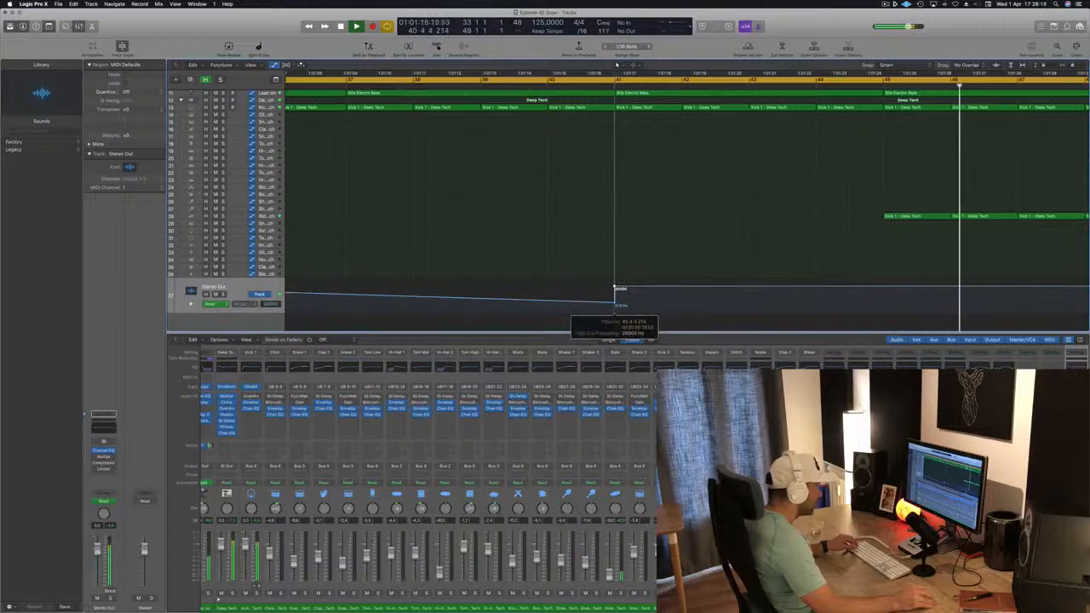
left_click(535, 89)
Step: Delete the Kick 1 region in bar 40 and save the project
scroll(620, 190, "down", 3)
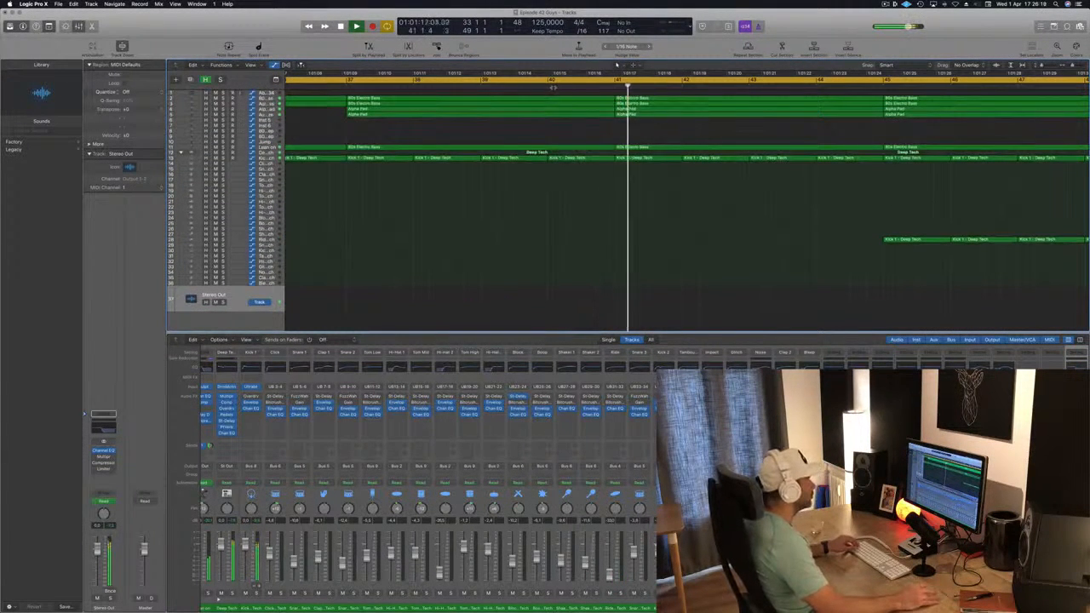
left_click(591, 157)
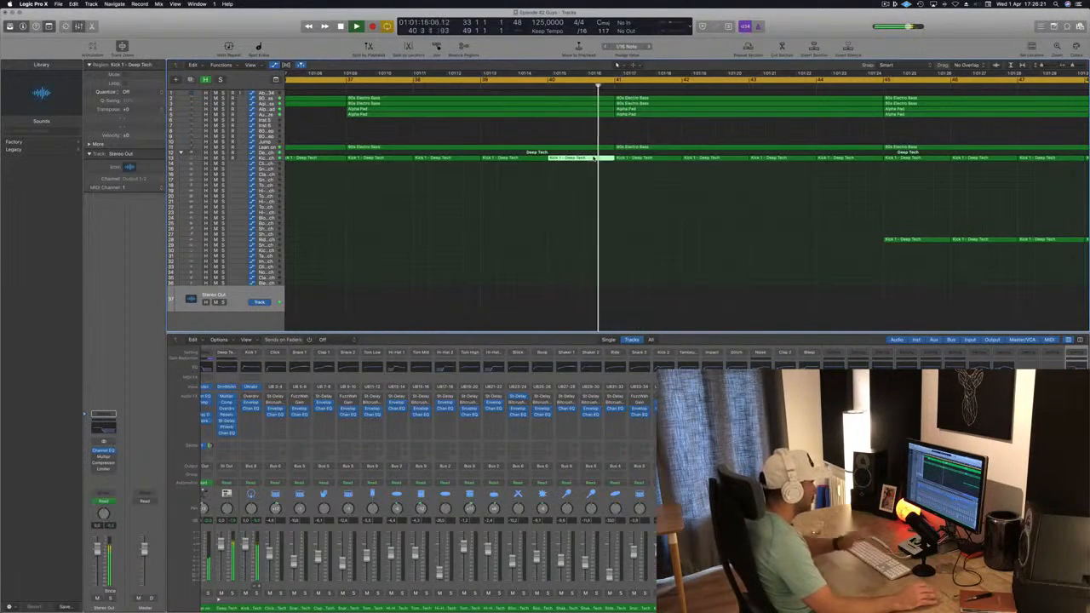
key("Delete")
left_click(531, 86)
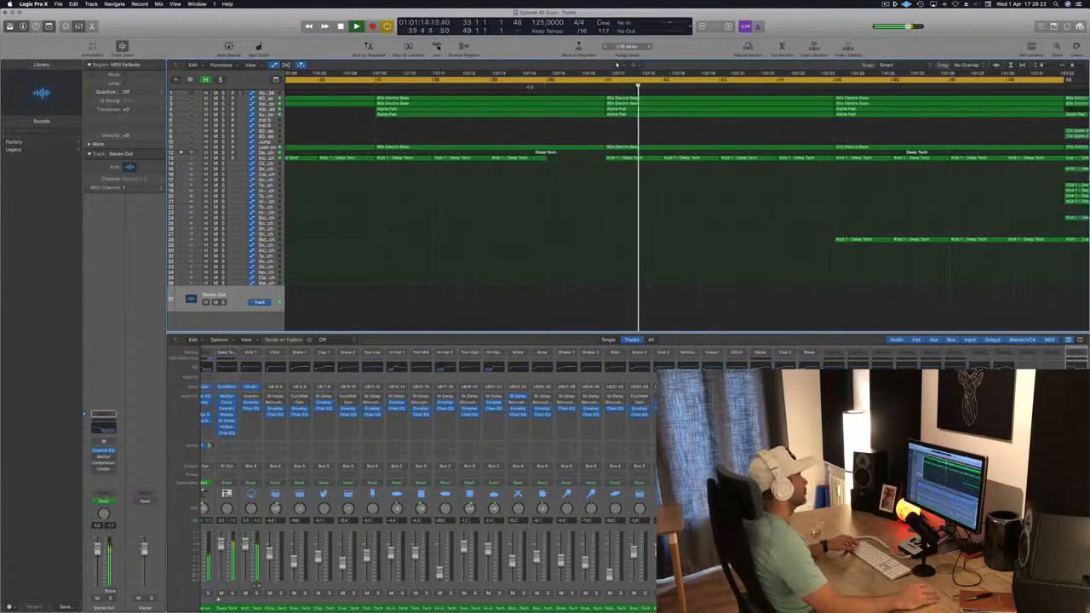
scroll(618, 275, "down", 5)
key("super+s")
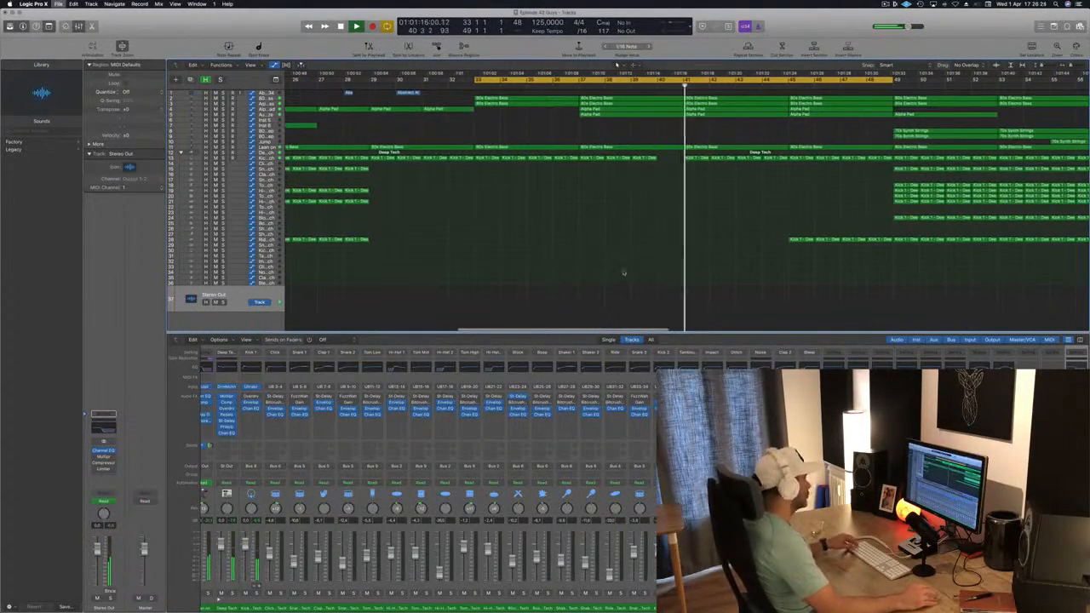
Step: Extend the cycle range so it ends at bar 61
scroll(621, 275, "down", 5)
scroll(561, 244, "up", 2)
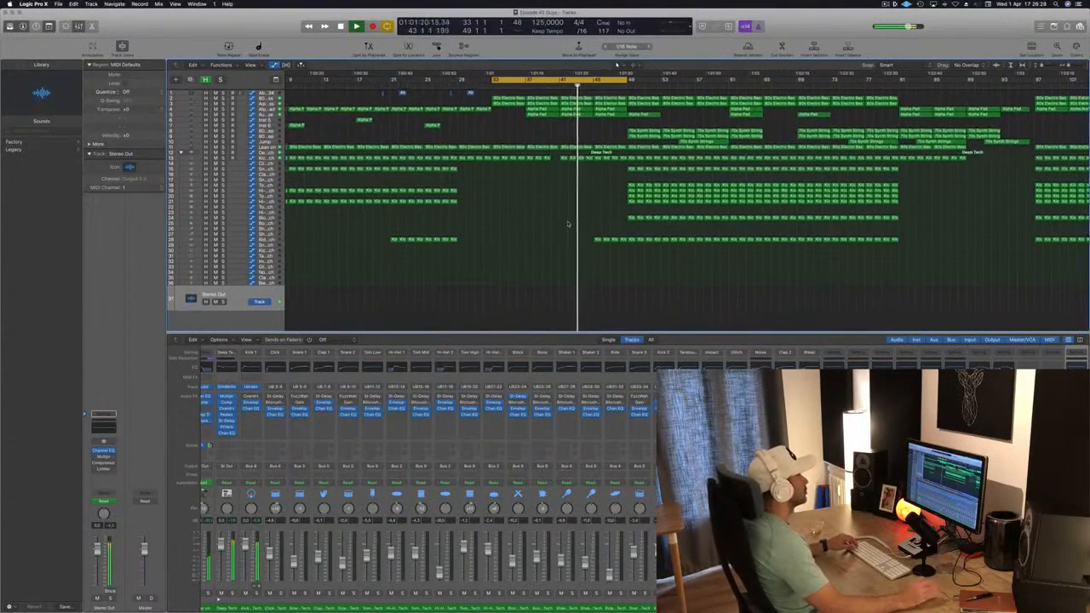
scroll(568, 230, "down", 2)
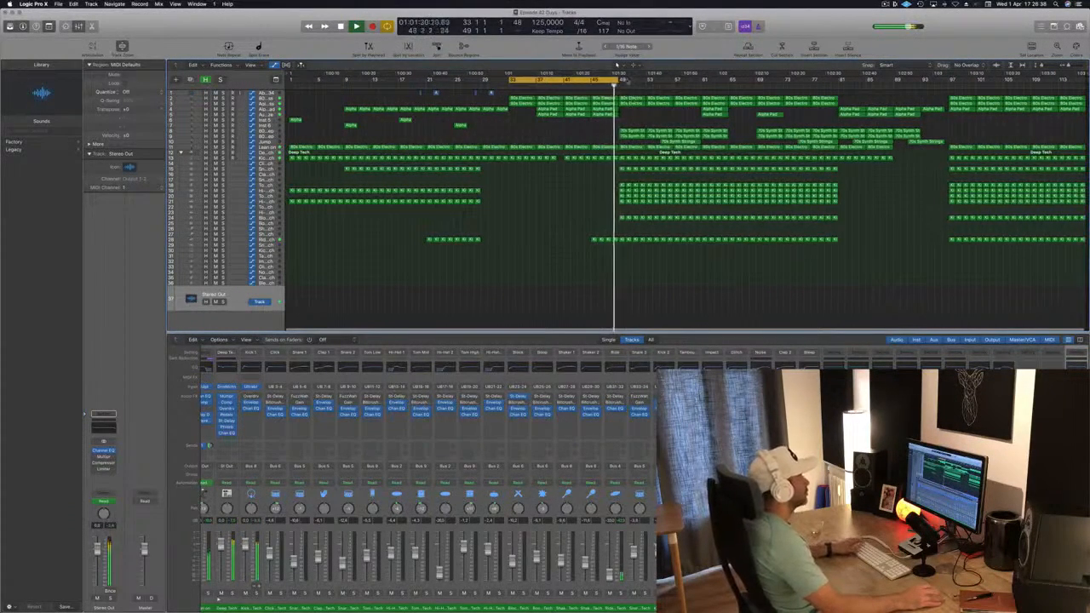
left_click_drag(618, 82, 699, 84)
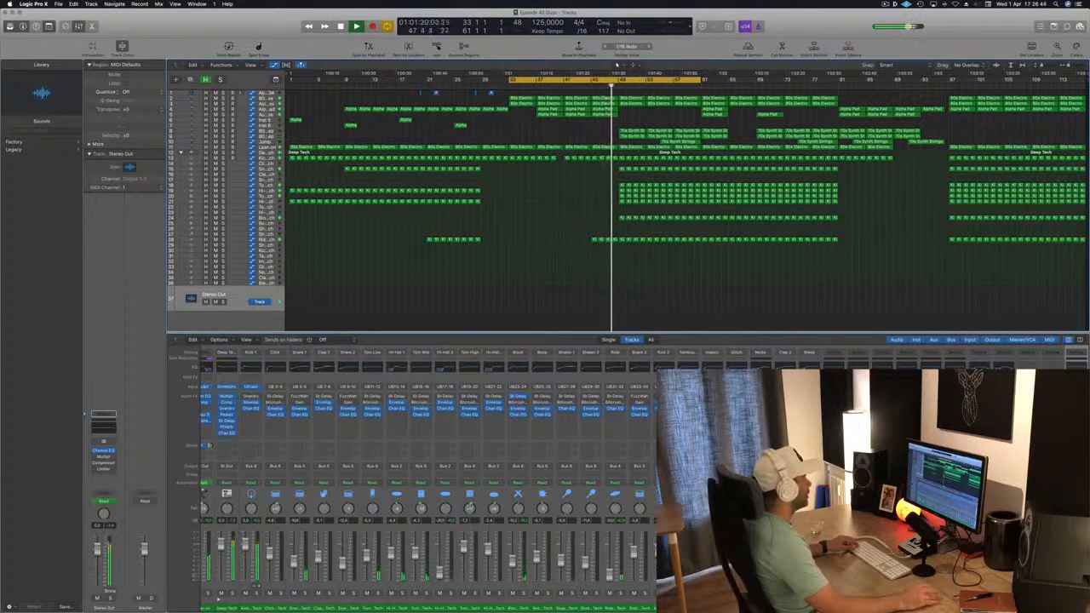
Step: Solo and unsolo the 80s Slow Pop Sweep track, then delete its selected regions after bar 49
left_click(266, 131)
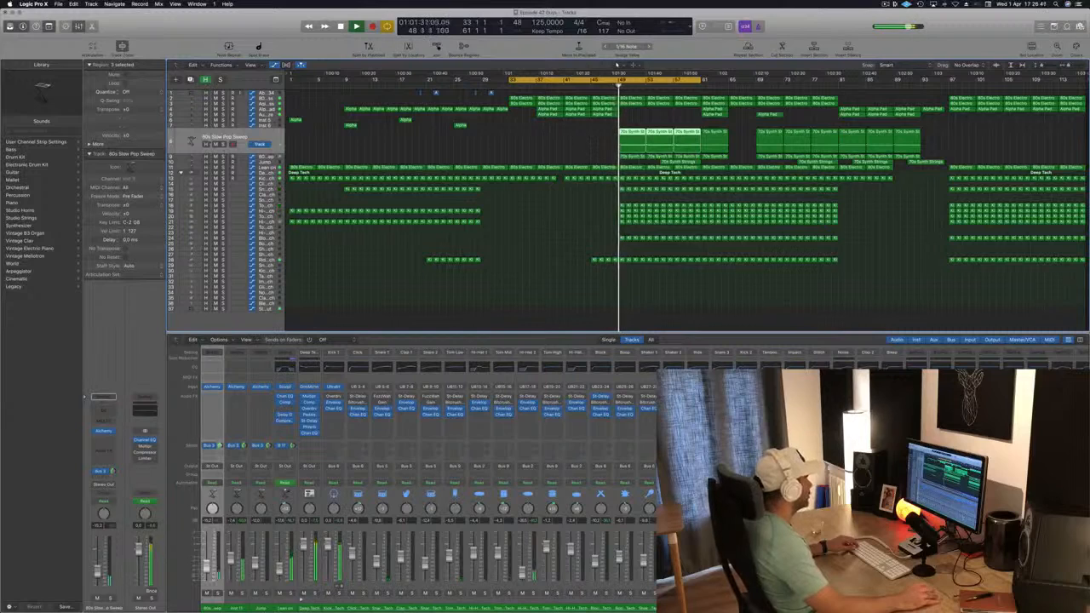
left_click(224, 143)
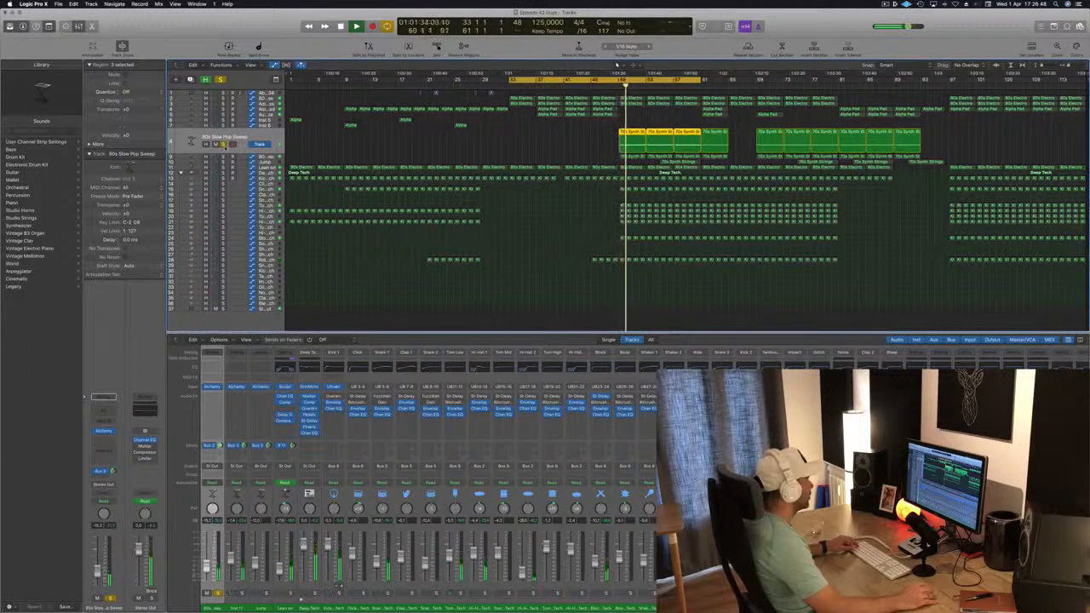
left_click(224, 143)
key("Delete")
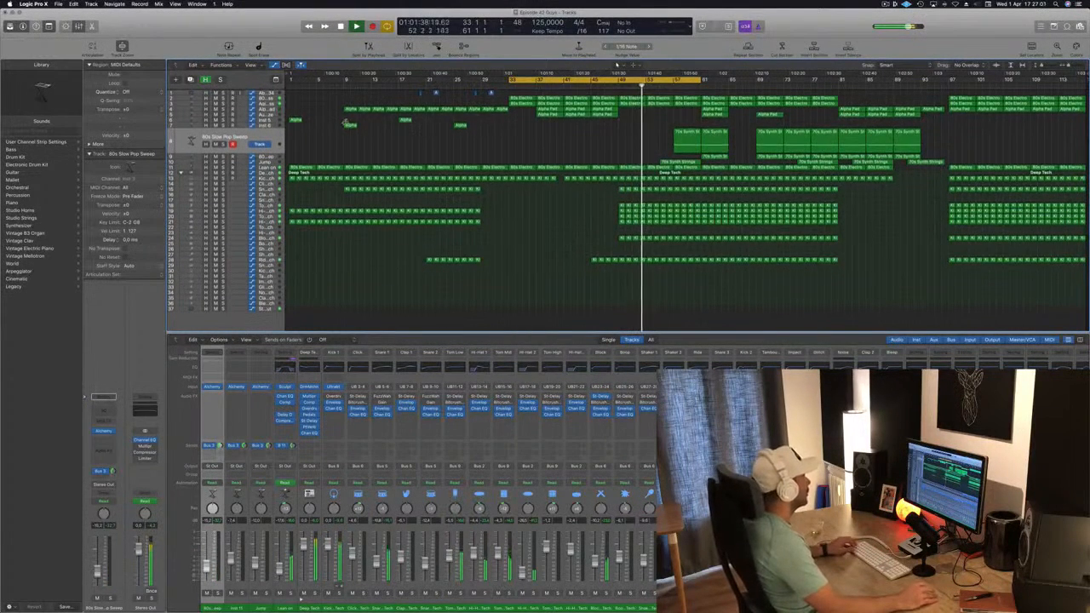
Step: Select the short Alpha regions in the early bars and copy them to around bar 49
left_click_drag(432, 132, 482, 136)
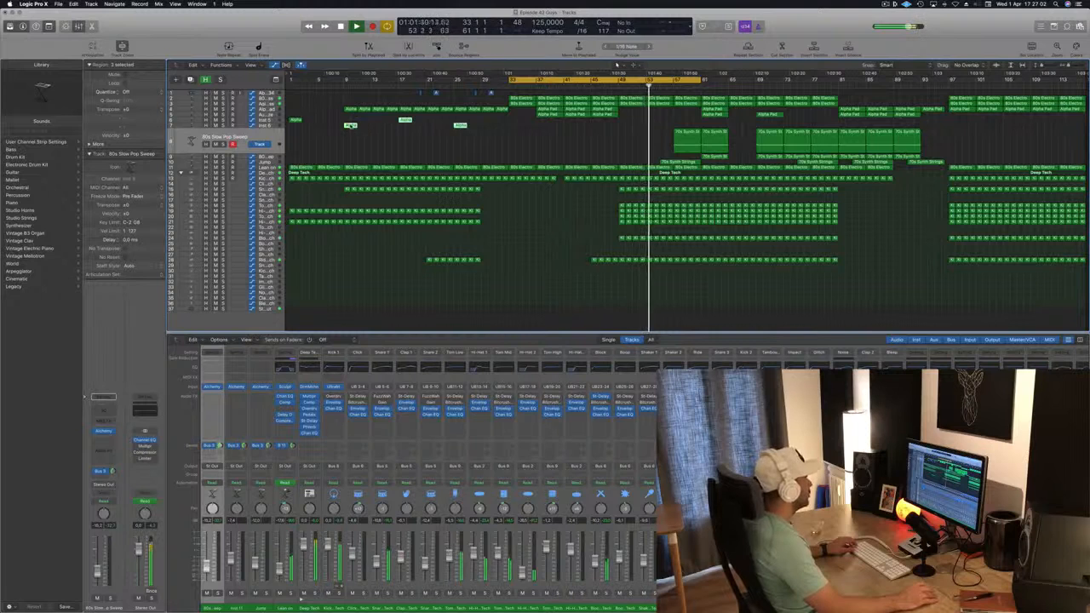
left_click_drag(294, 115, 430, 133)
left_click_drag(323, 126, 626, 121)
scroll(517, 112, "down", 2)
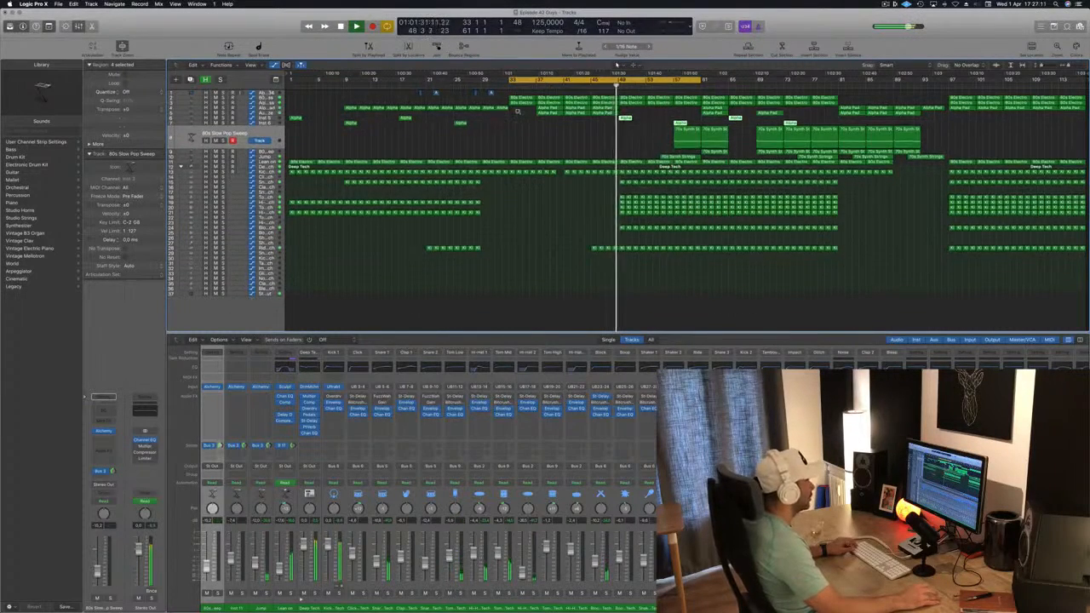
Step: Copy five top-track regions with their automation into the section after bar 49 and nudge them slightly later
scroll(518, 111, "up", 3)
scroll(504, 115, "up", 2)
left_click_drag(518, 92, 410, 95)
left_click_drag(490, 92, 700, 96)
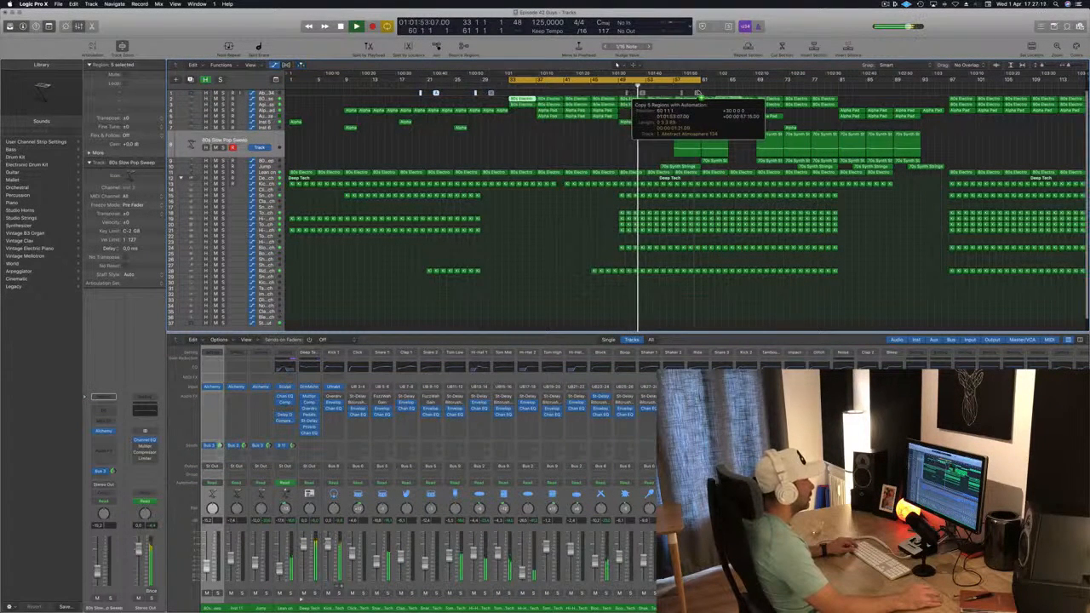
left_click_drag(703, 91, 711, 92)
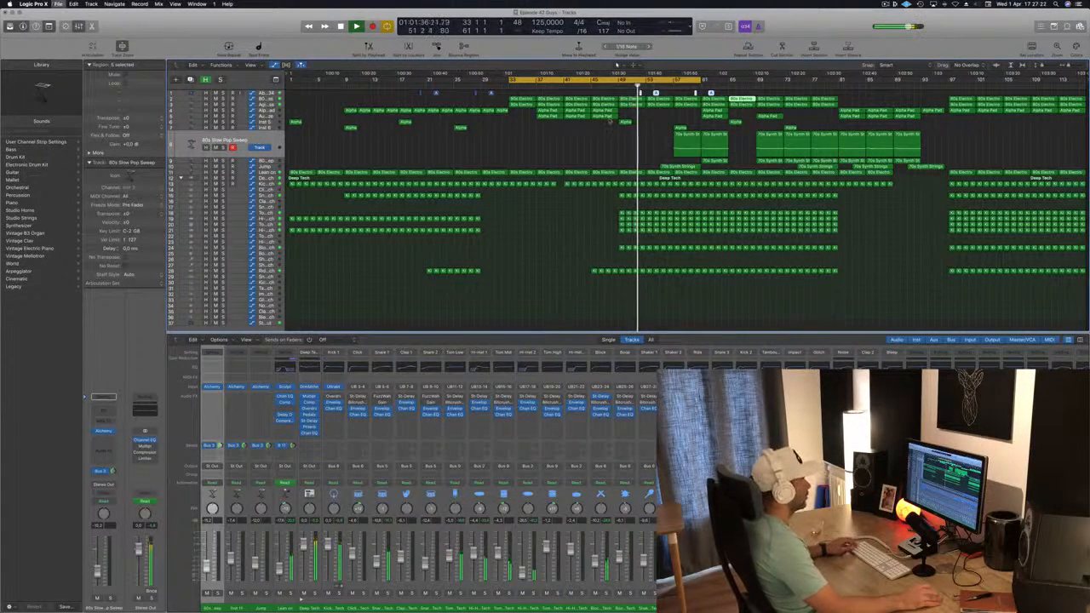
Step: Save the project
scroll(632, 147, "up", 3)
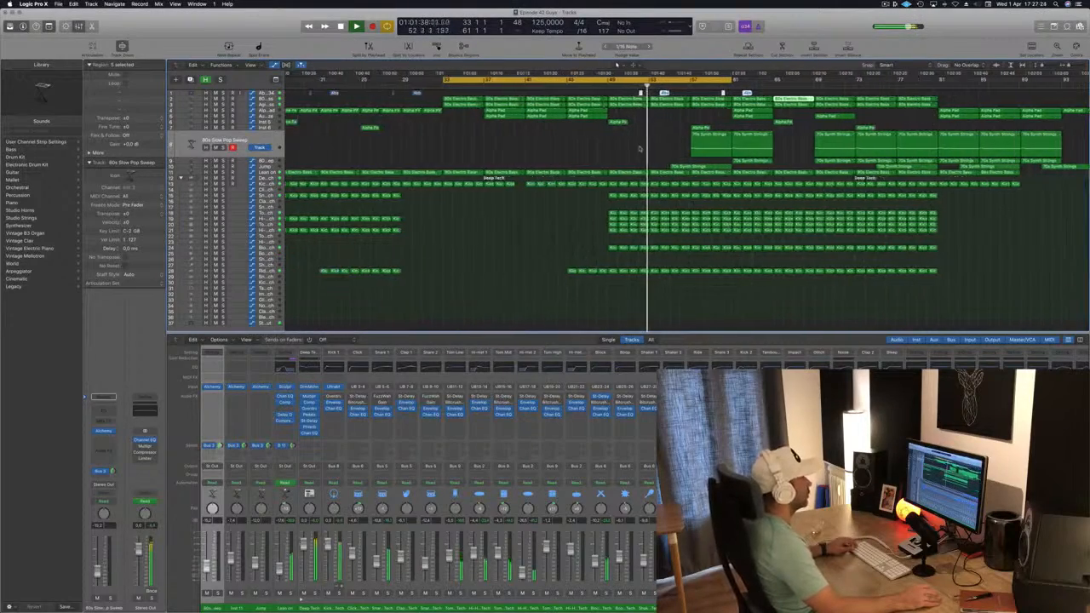
scroll(640, 147, "down", 3)
key("super+s")
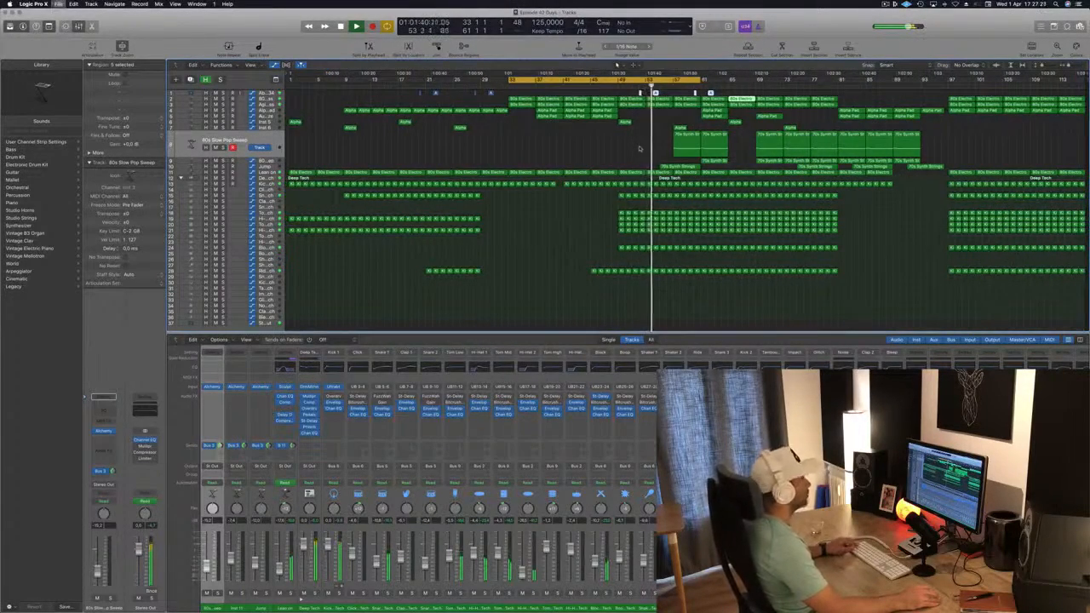
Step: Delete the 70s Synth Strings regions between about bars 53 and 61
left_click(639, 149)
left_click_drag(664, 151, 706, 155)
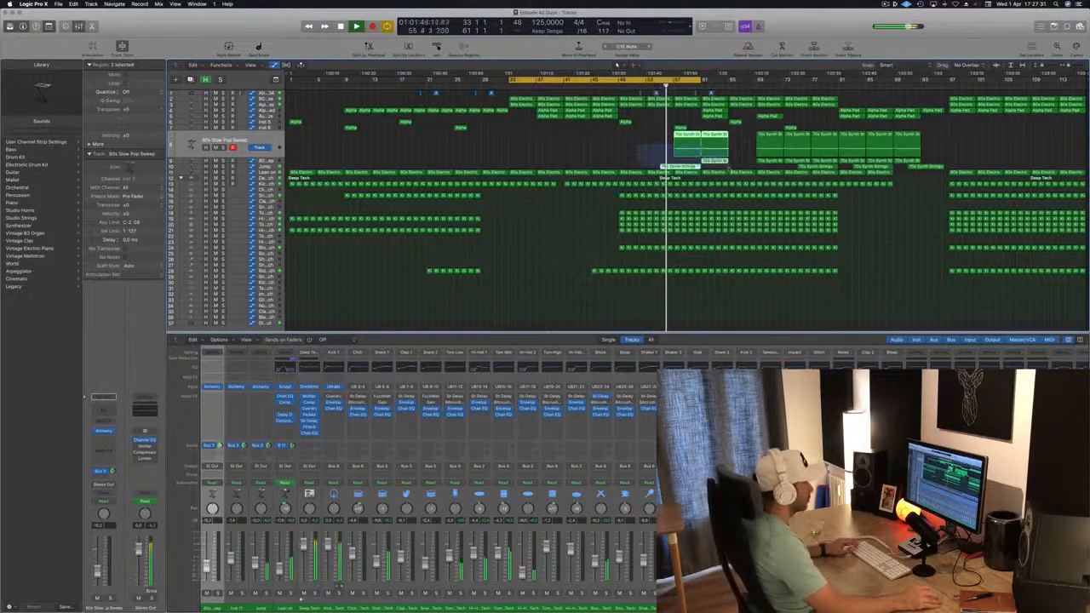
key("Delete")
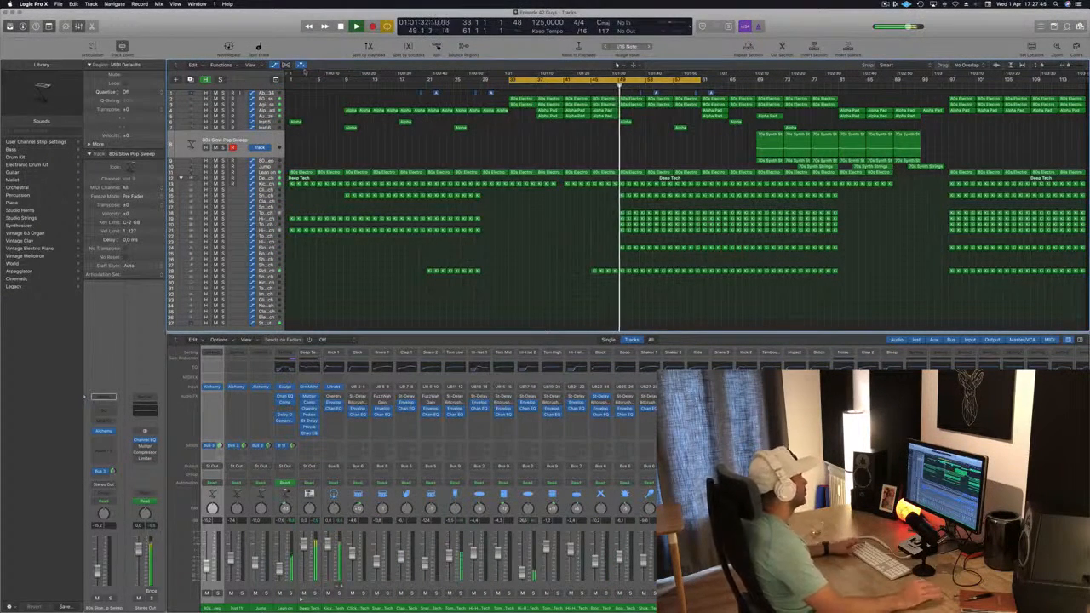
Step: Select the Agile Synth Bass track and review the arrangement from bar 33 to around bar 97
left_click(273, 105)
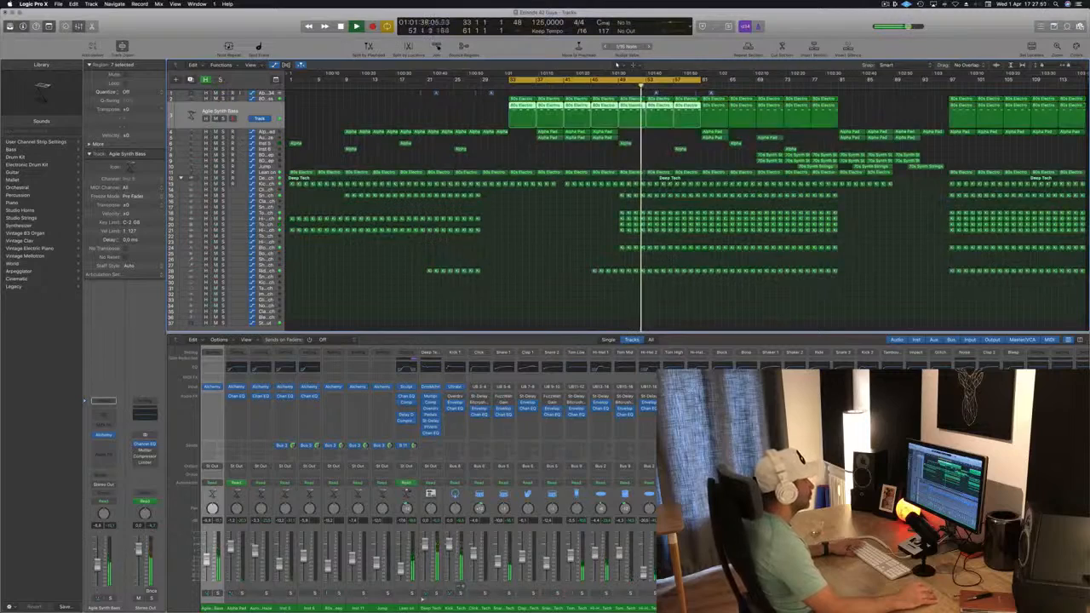
left_click(946, 86)
key("super+Right")
key("super+Right")
scroll(960, 119, "right", 5)
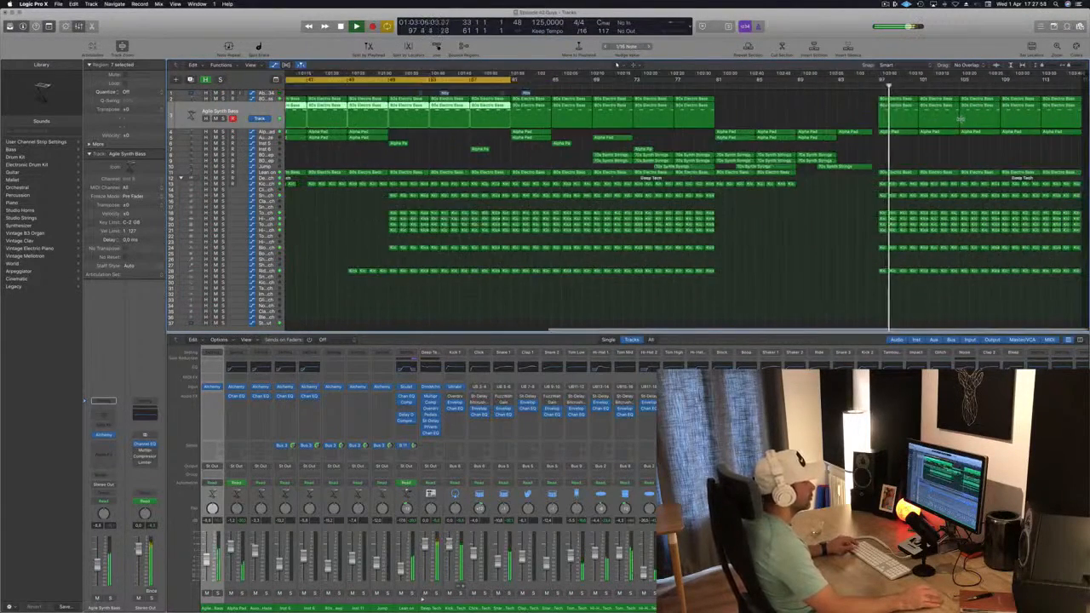
key("super+Left")
key("super+Left")
scroll(860, 117, "left", 1)
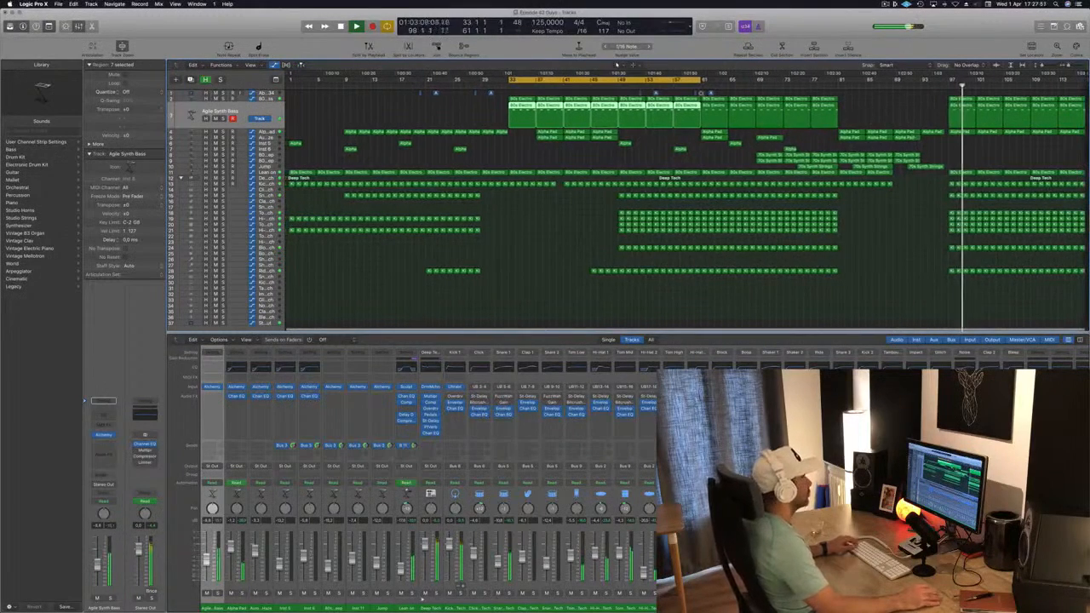
left_click(617, 65)
left_click(586, 208)
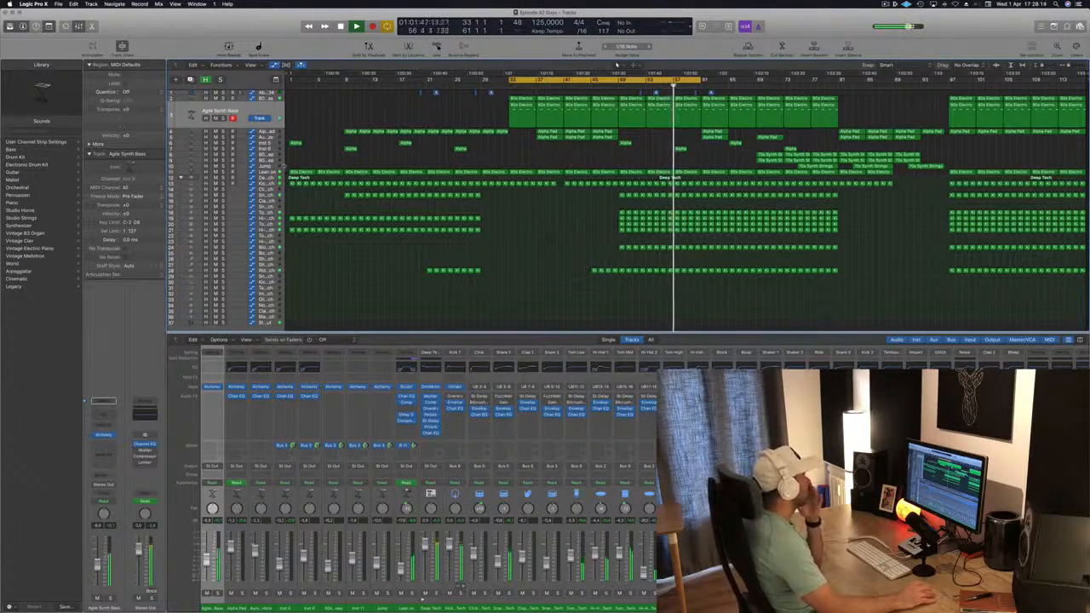
Step: Select the Lean on track's regions and save the project
left_click(572, 162)
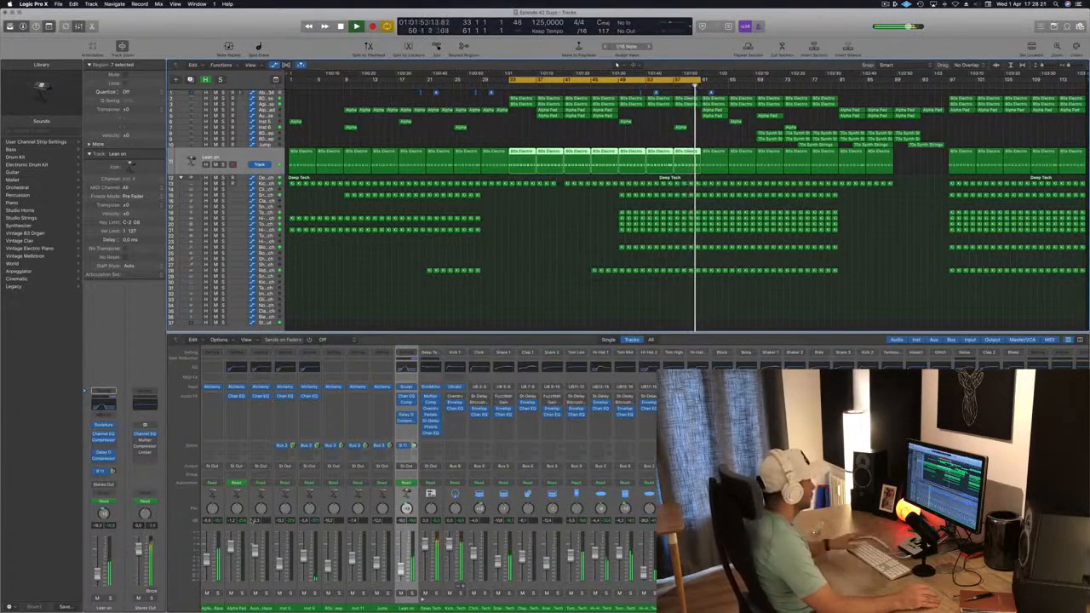
key("super+s")
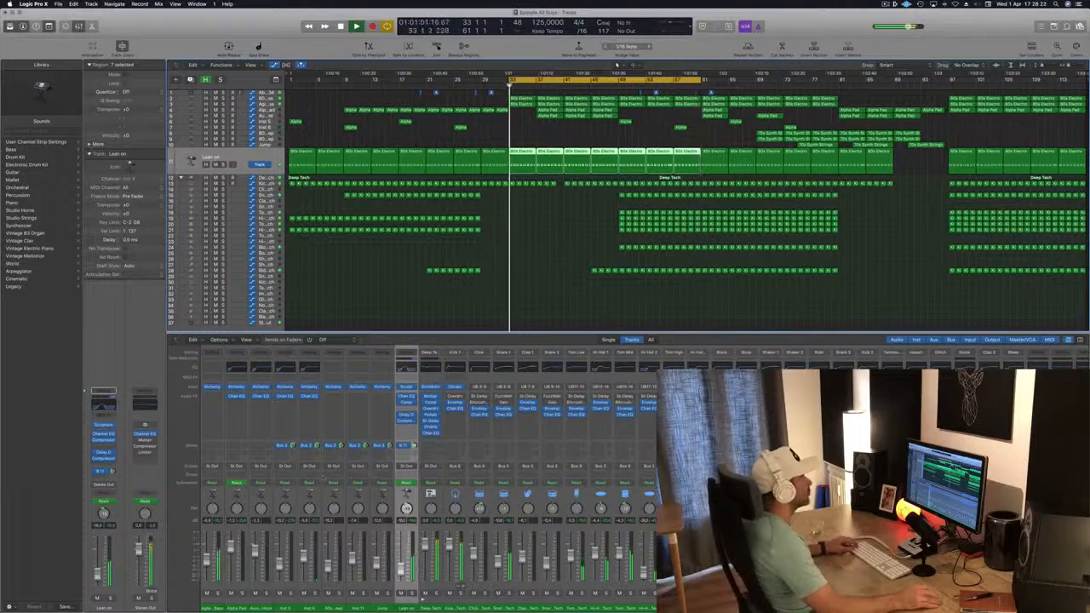
left_click(592, 321)
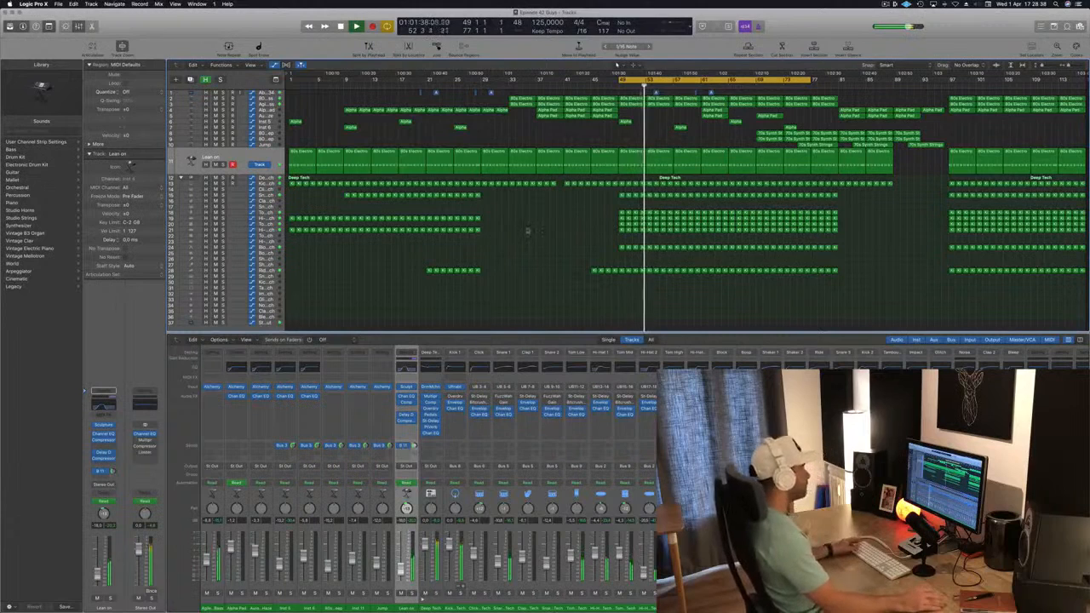
key("super+s")
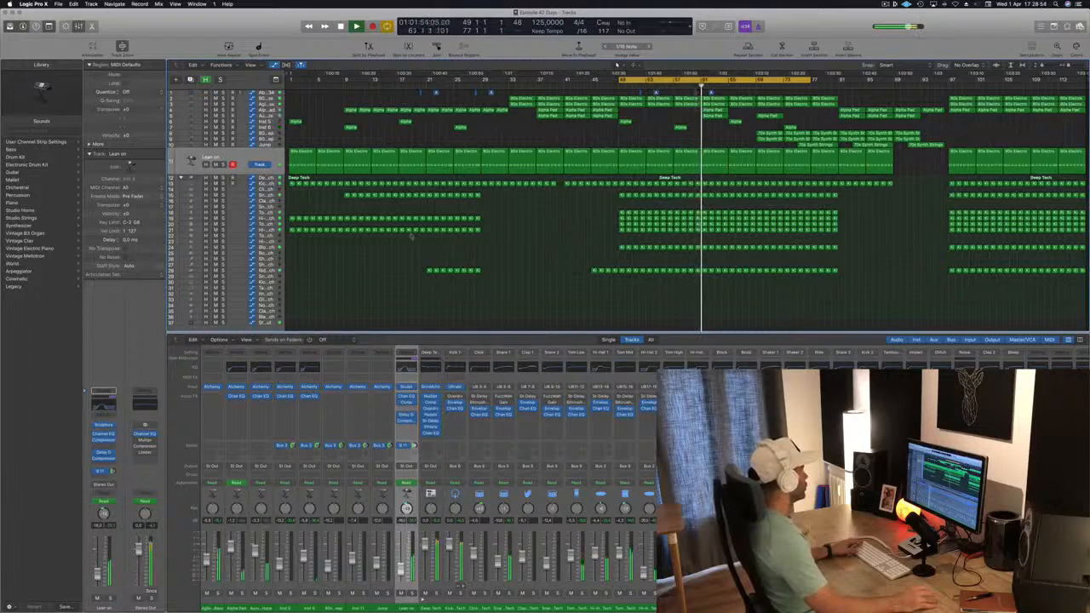
Step: Select the Block - Deep Tech track and solo it
left_click(271, 247)
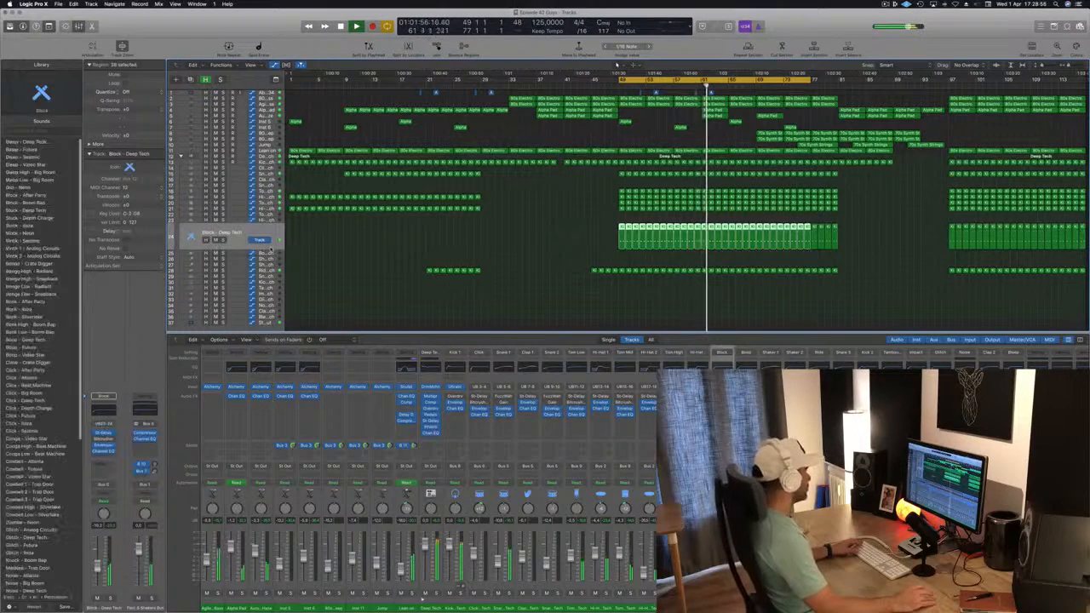
left_click(223, 241)
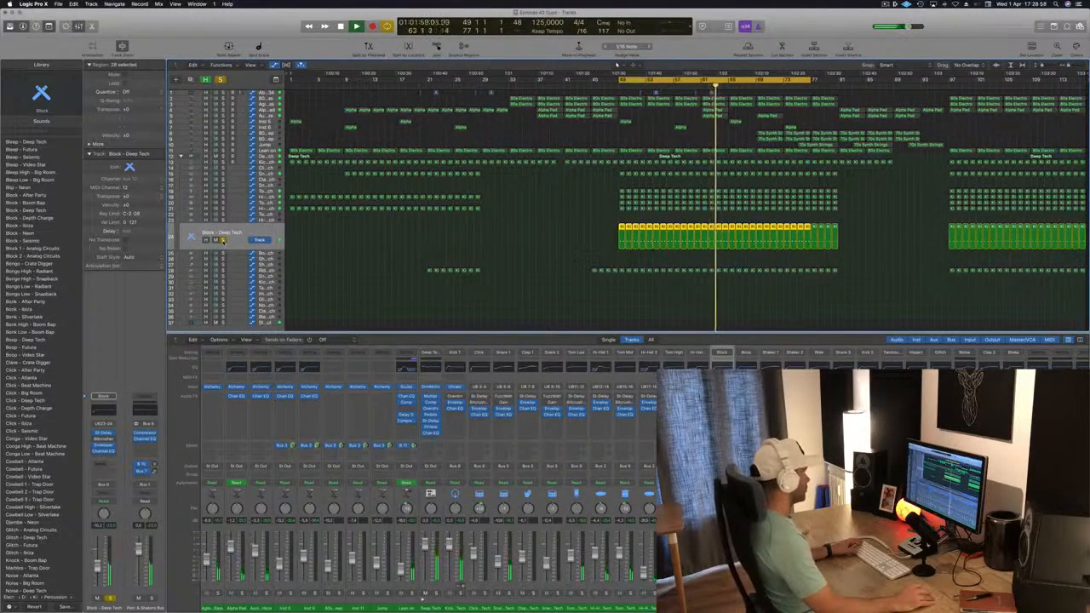
Step: Unsolo the Block - Deep Tech track and delete it
left_click(223, 240)
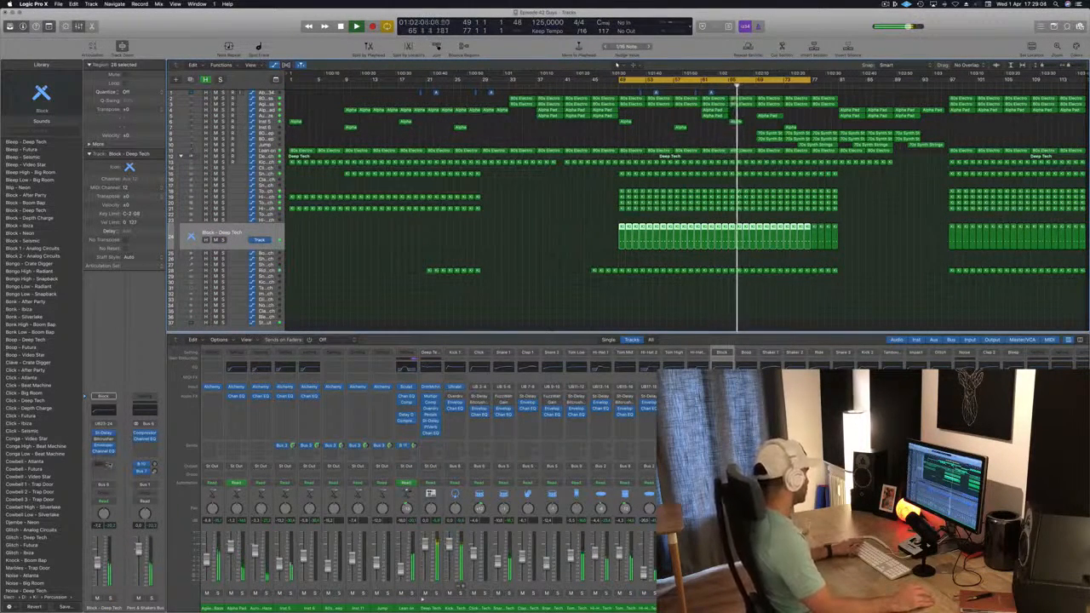
key("space")
key("space")
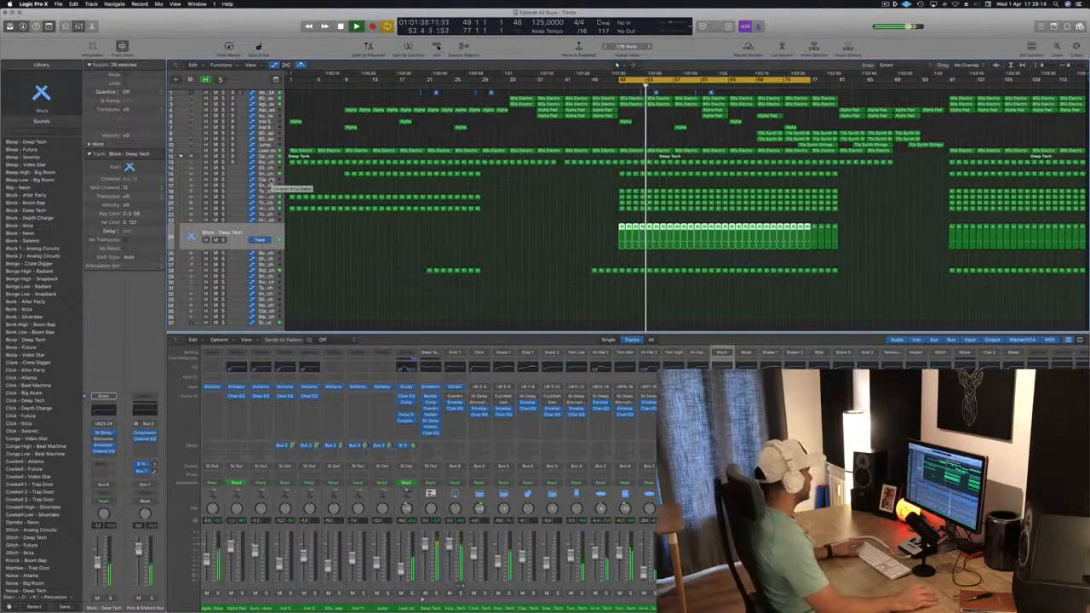
key("super+BackSpace")
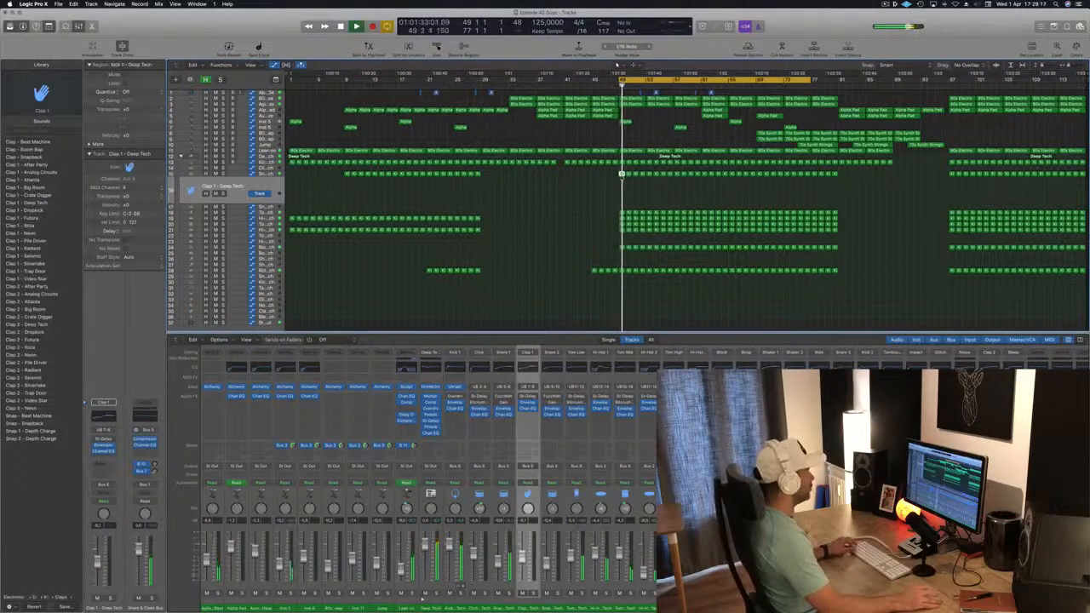
Step: Copy the kick region at bar 49 onto the Clap 1 - Deep Tech track and raise its notes one semitone
left_click_drag(622, 175, 623, 188)
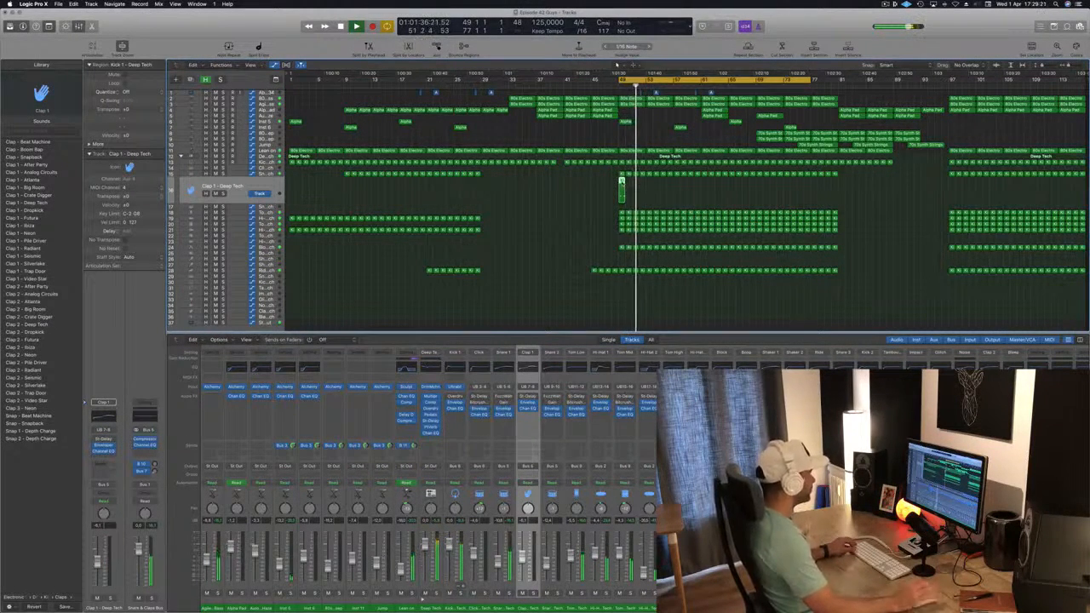
key("p")
left_click_drag(326, 511, 436, 554)
key("alt+Up")
key("space")
key("space")
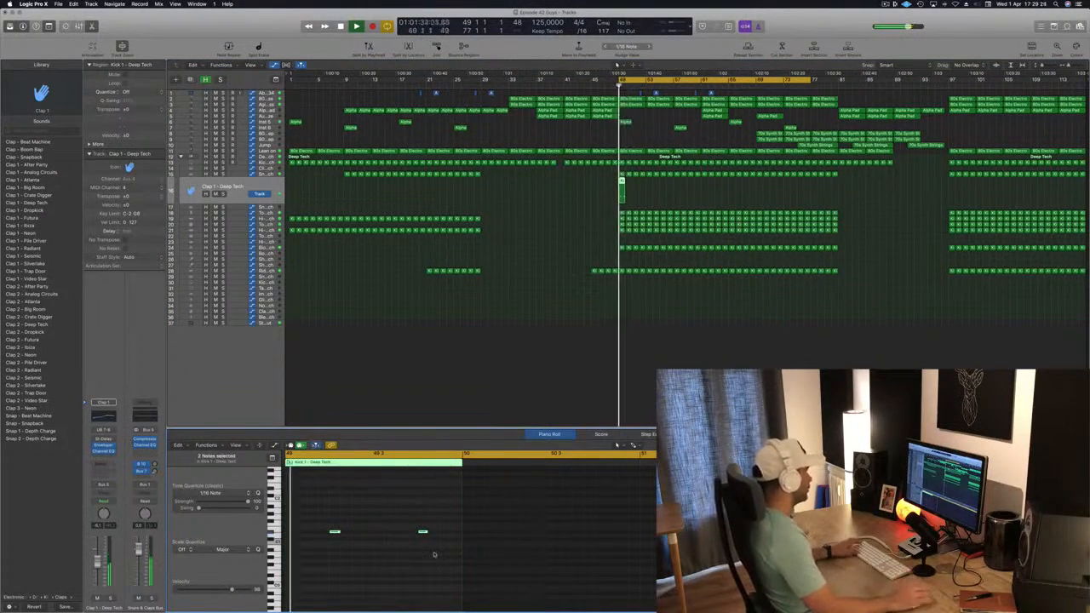
key("space")
key("space")
left_click(220, 200)
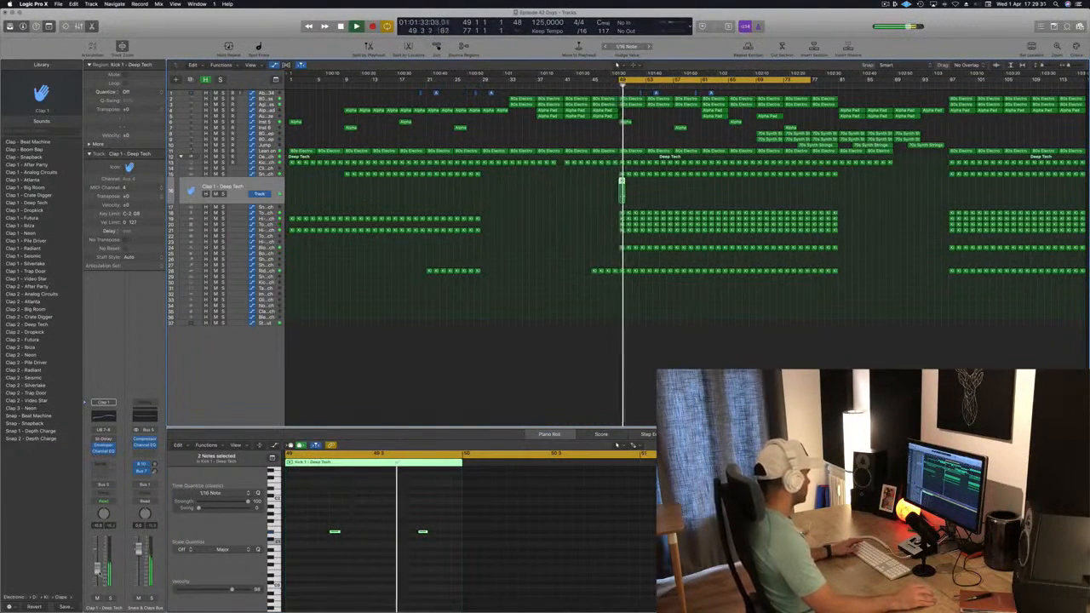
left_click_drag(301, 517, 459, 550)
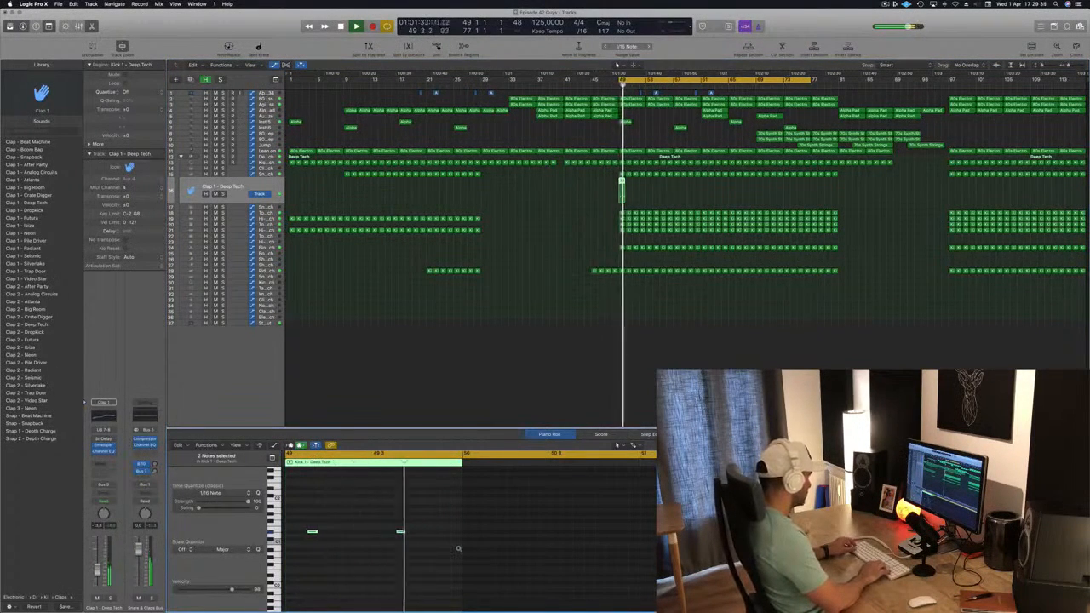
key("alt+Right")
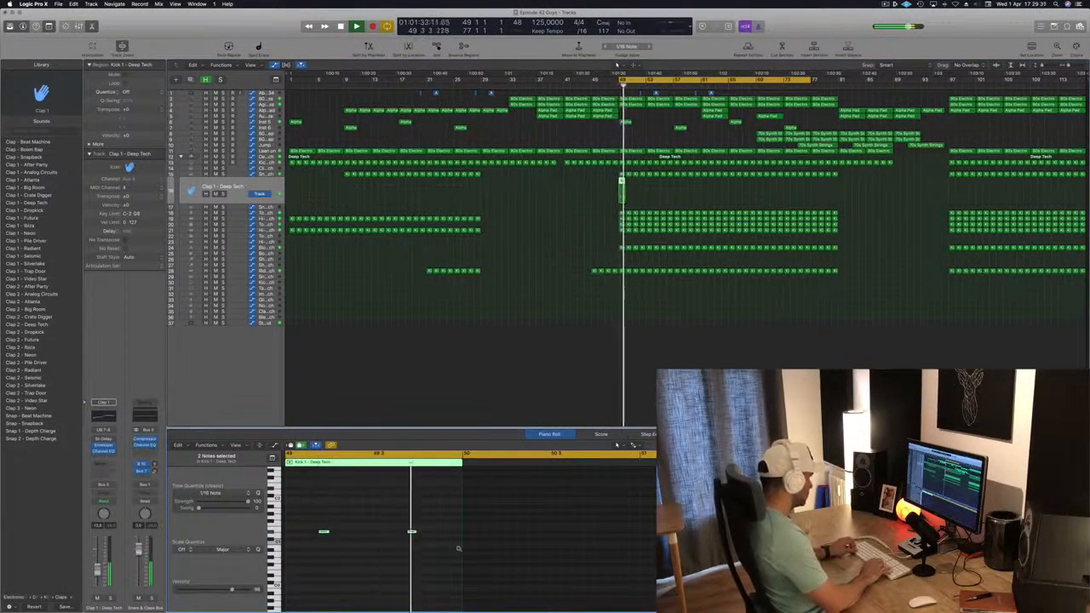
key("alt+Right")
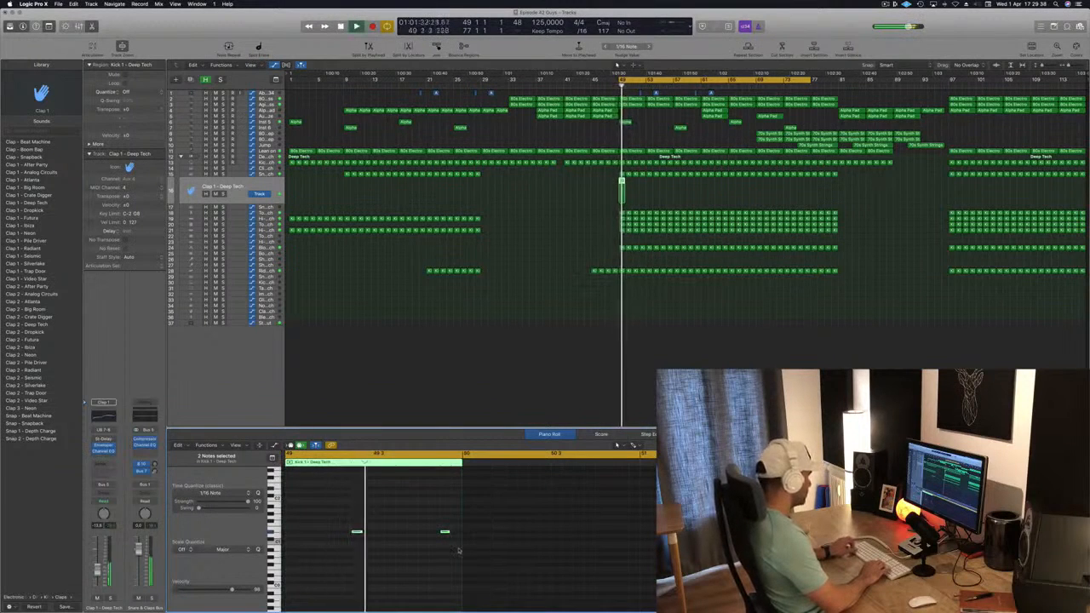
key("alt+Left")
key("alt+Left")
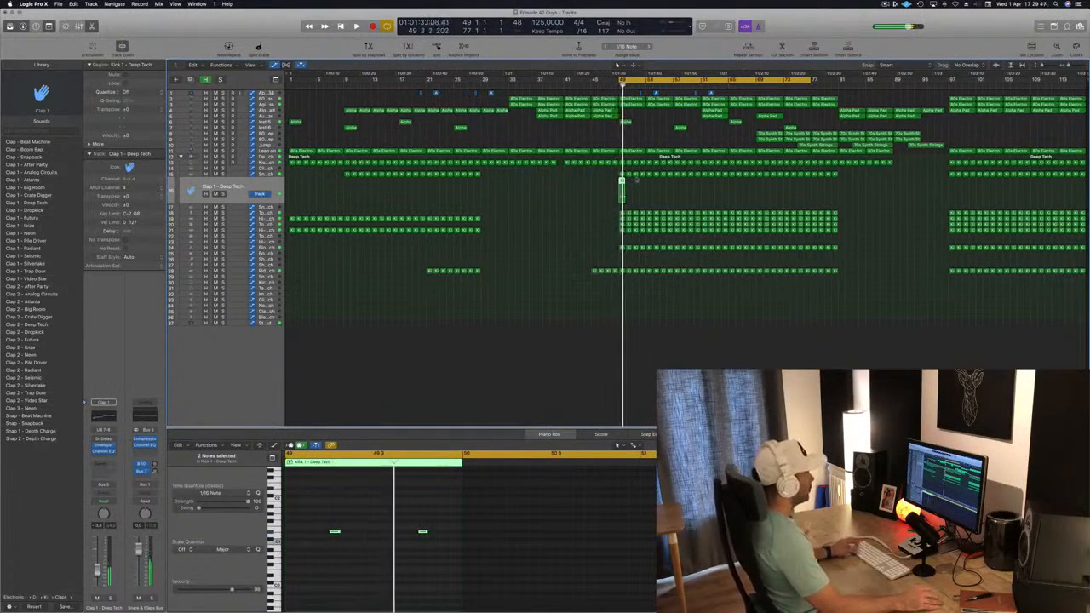
Step: Repeat the clap region from bar 49 through to about bar 81
left_click_drag(622, 181, 629, 186)
mouse_move(665, 188)
left_mouse_down()
mouse_move(603, 184)
mouse_move(678, 192)
left_mouse_up()
left_click_drag(595, 190, 703, 194)
left_click_drag(627, 186, 732, 187)
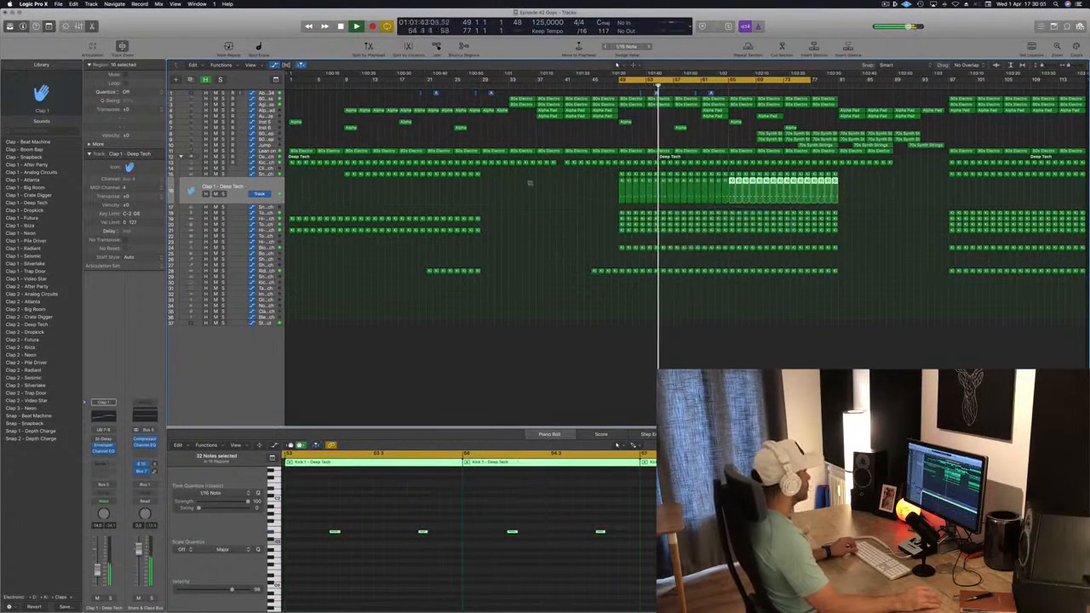
left_click(272, 187)
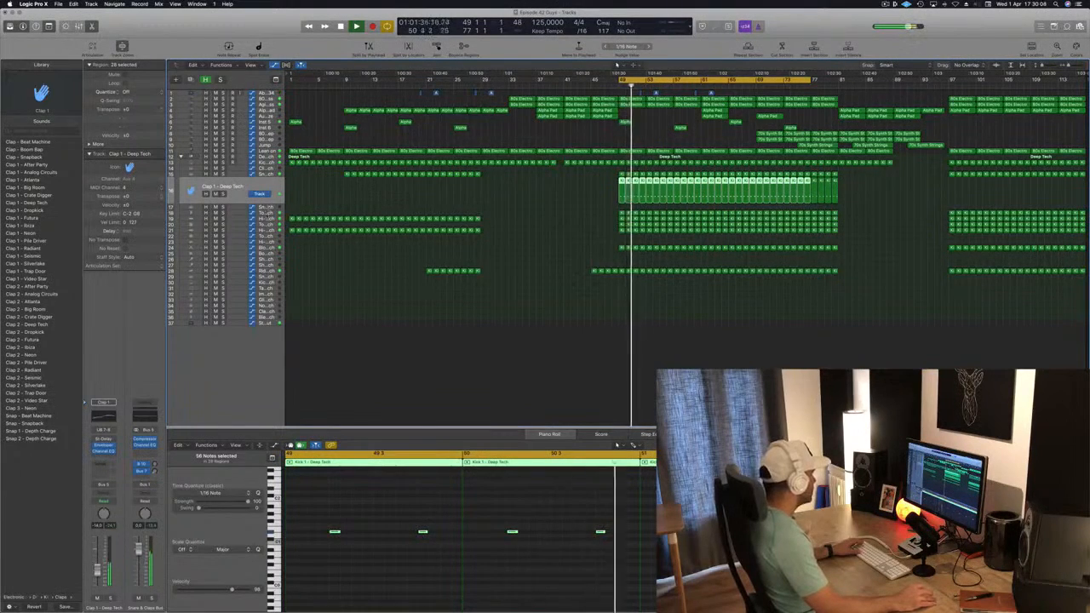
Step: Copy the kick region at bar 49 onto the Tom High - Deep Tech track and raise its notes one semitone
left_click(270, 224)
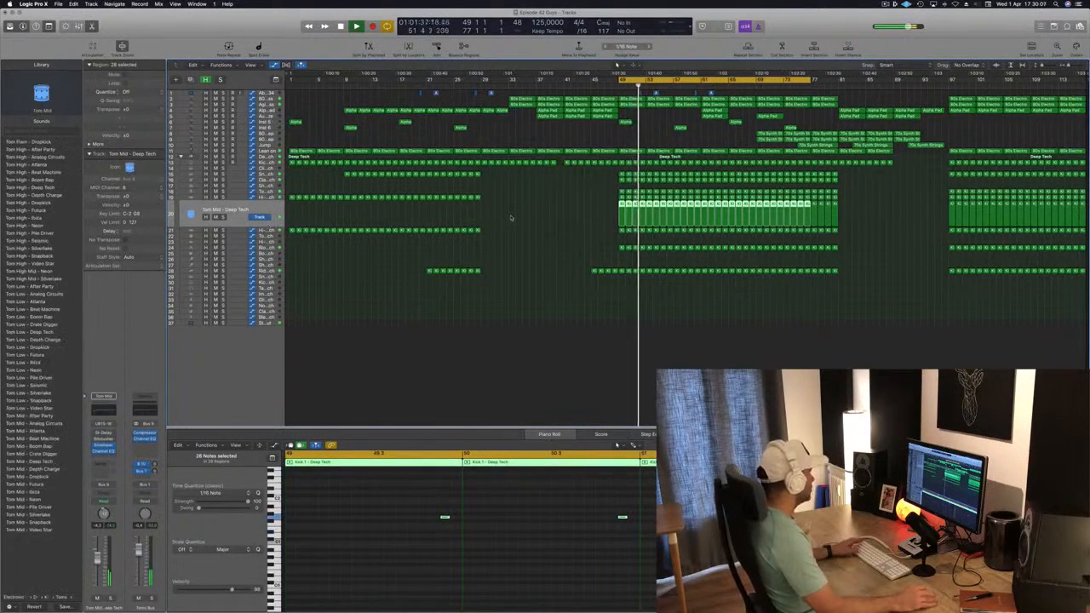
left_click(220, 217)
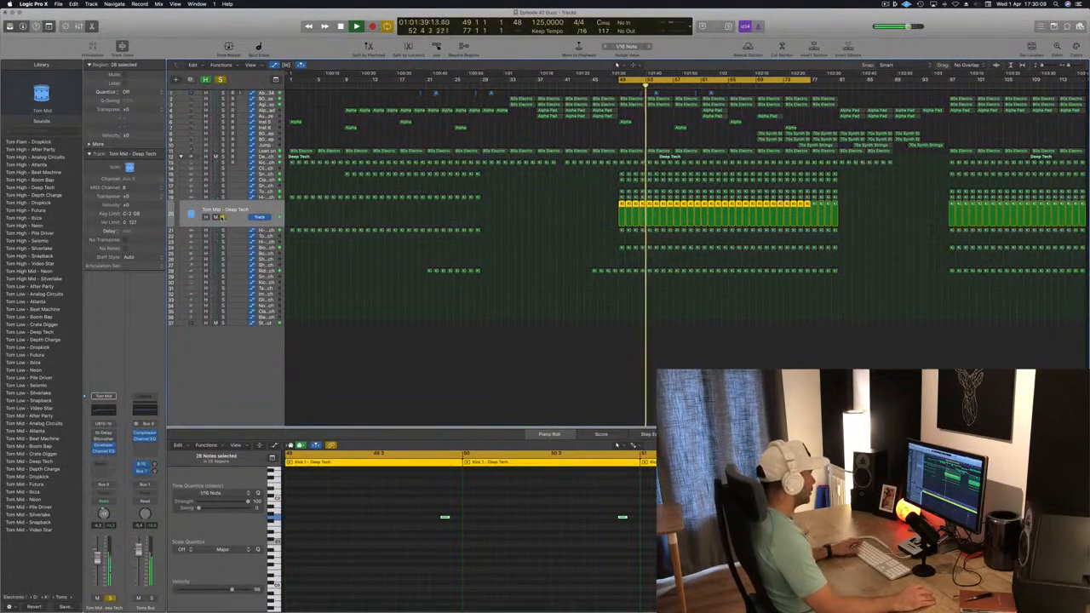
left_click(221, 217)
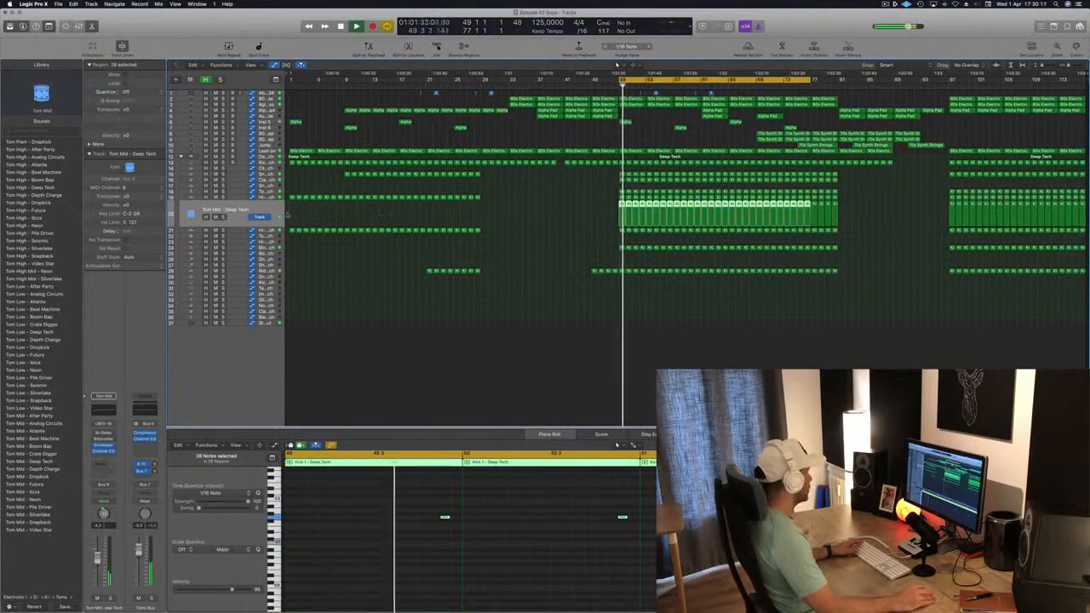
left_click(263, 238)
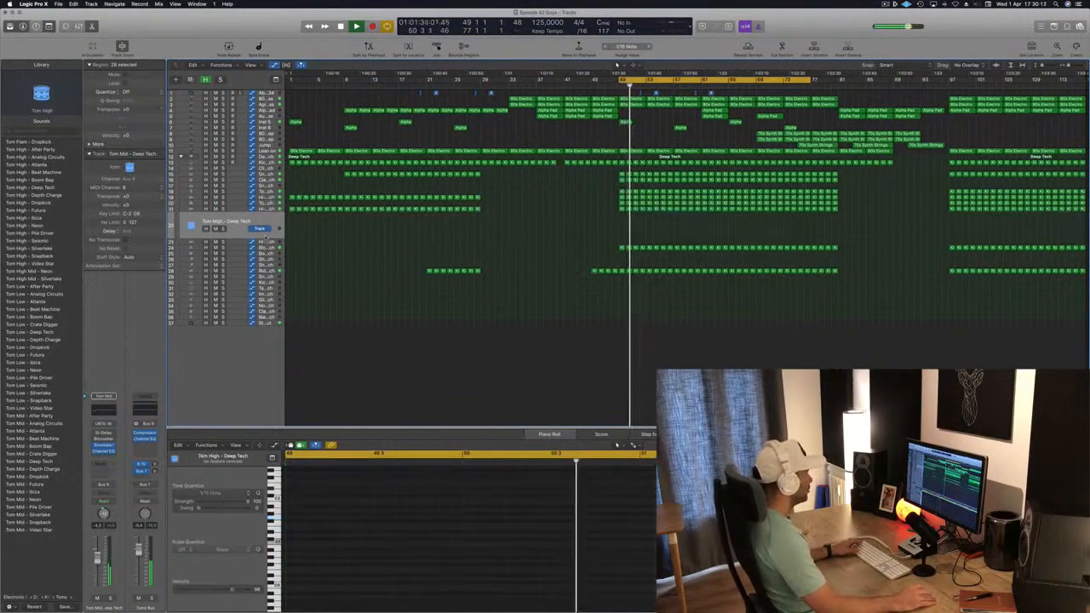
key("space")
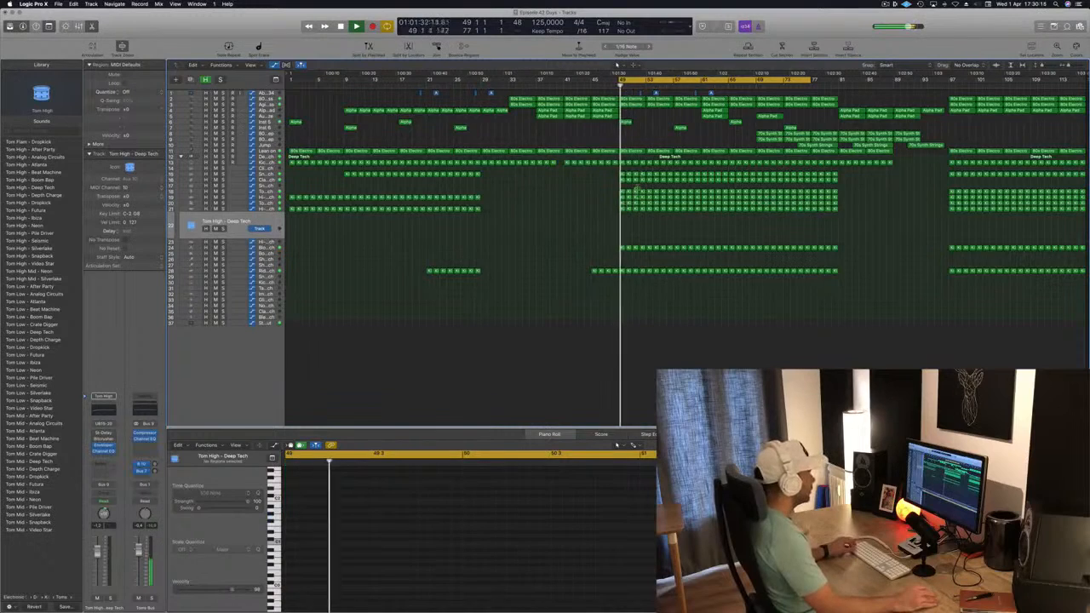
left_click(621, 209)
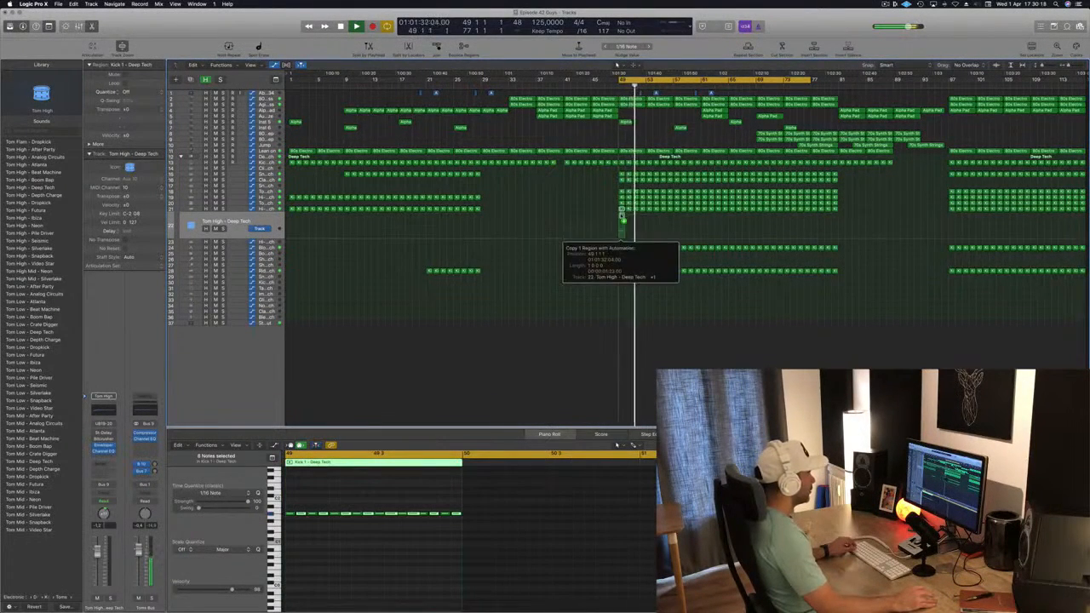
left_click_drag(292, 501, 509, 538)
key("alt+Up")
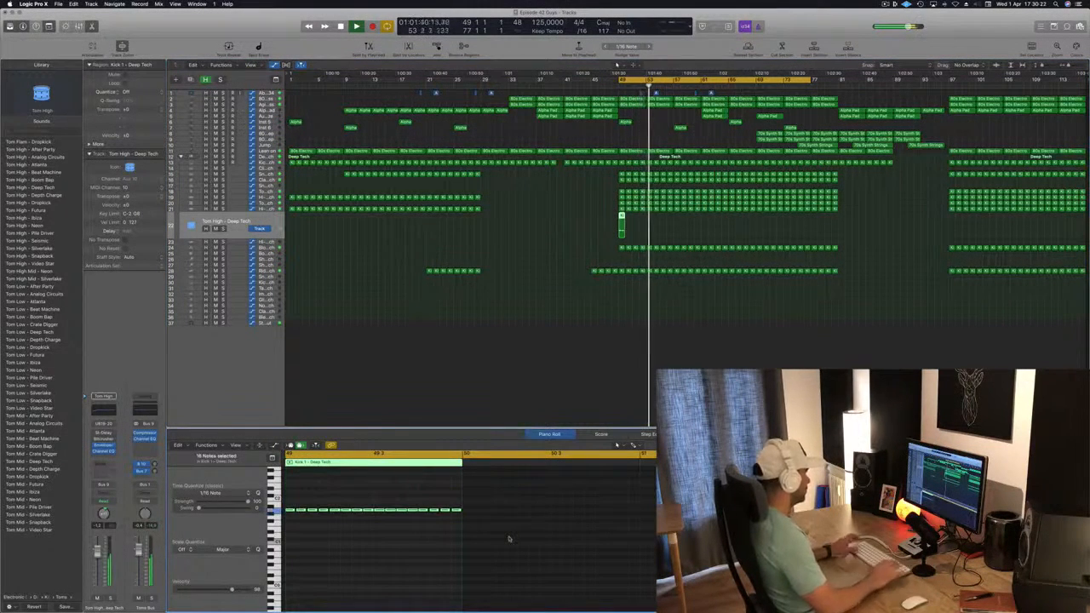
Step: Delete a short run of notes near the start of the tom region in the piano roll
key("space")
key("space")
key("space")
key("space")
key("super+Right")
key("space")
key("space")
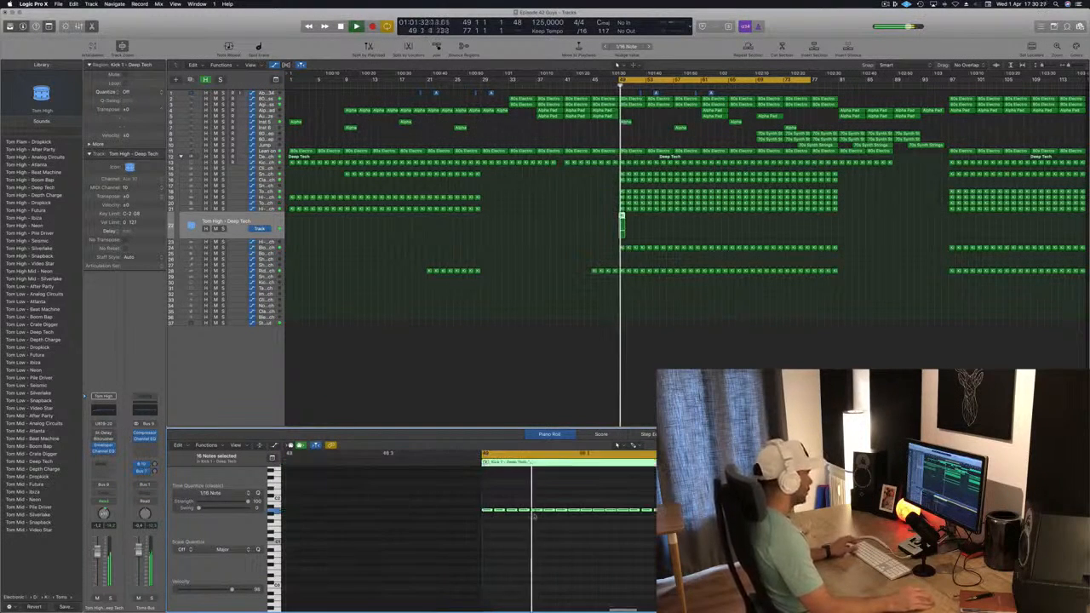
left_click_drag(630, 502, 681, 518)
key("Delete")
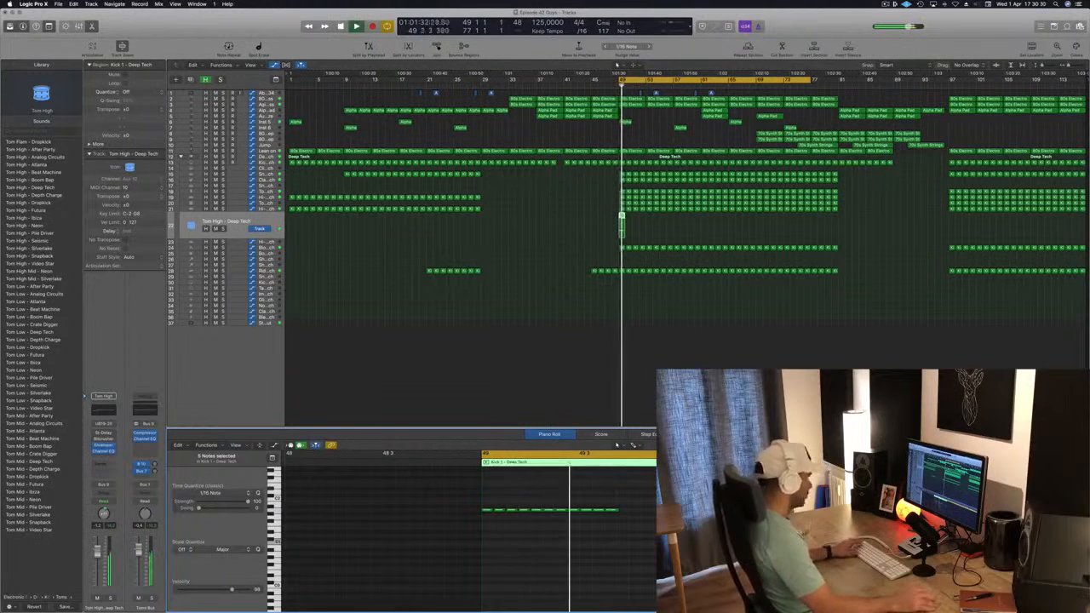
key("super+z")
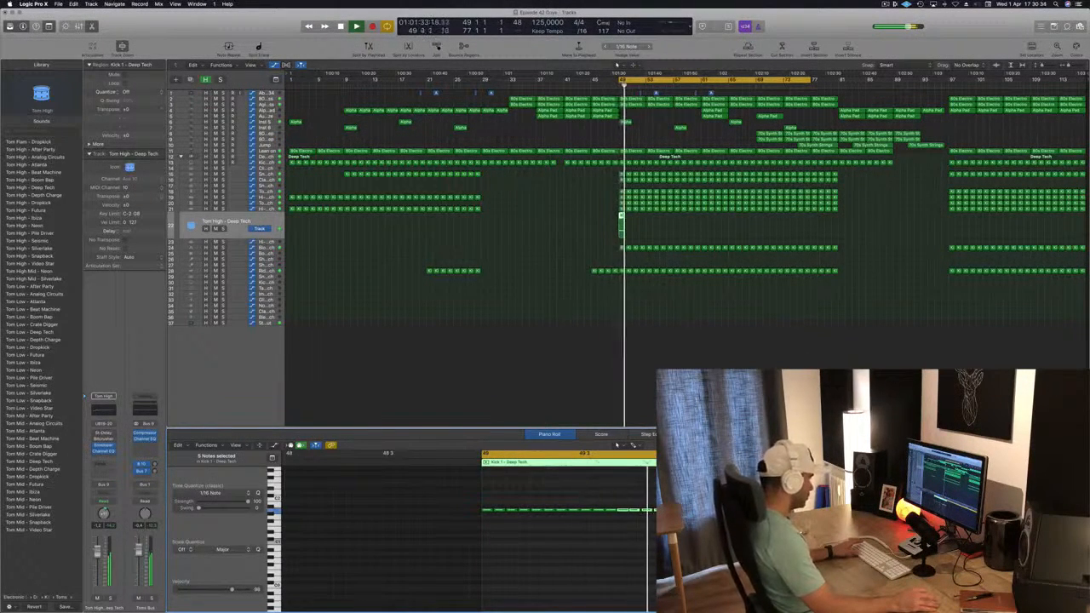
left_click_drag(641, 501, 668, 515)
key("Delete")
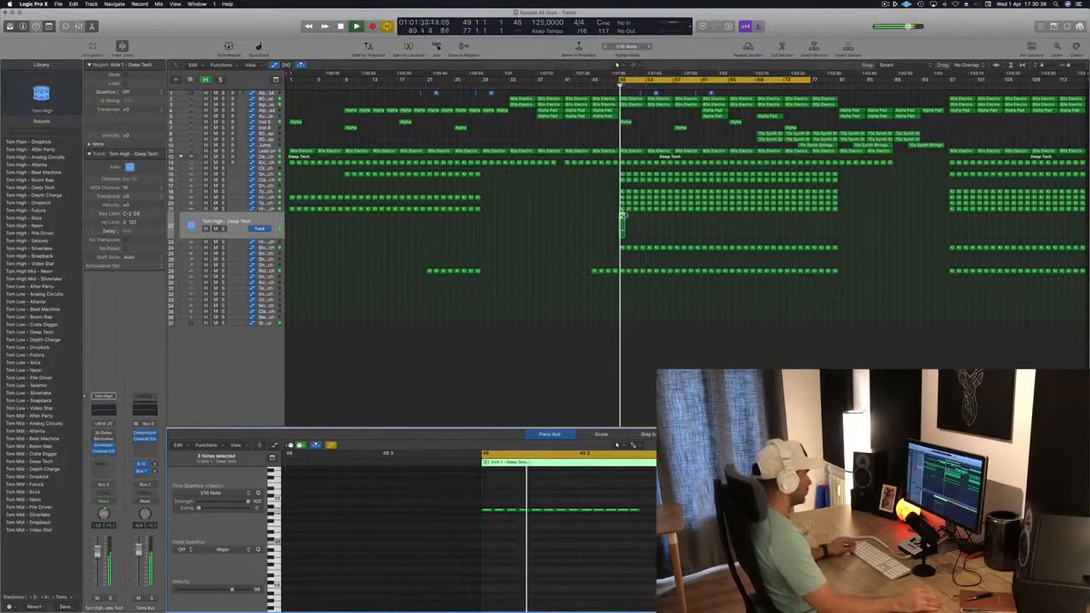
Step: Repeat the tom region from bar 49 through to about bar 77
mouse_move(622, 219)
left_mouse_down()
mouse_move(641, 227)
mouse_move(636, 218)
left_mouse_up()
key("space")
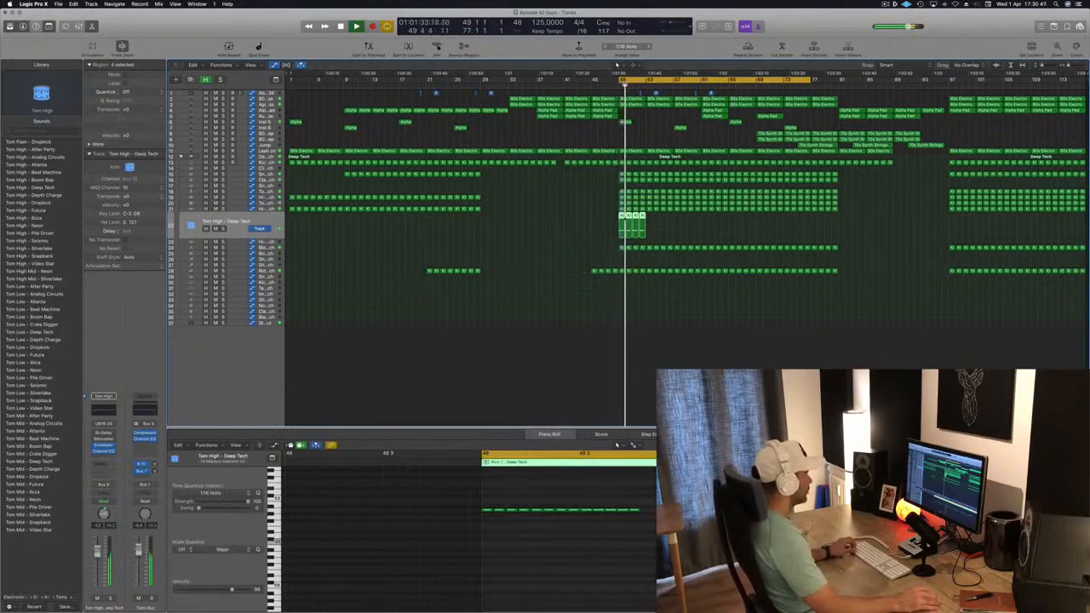
left_click_drag(620, 216, 651, 223)
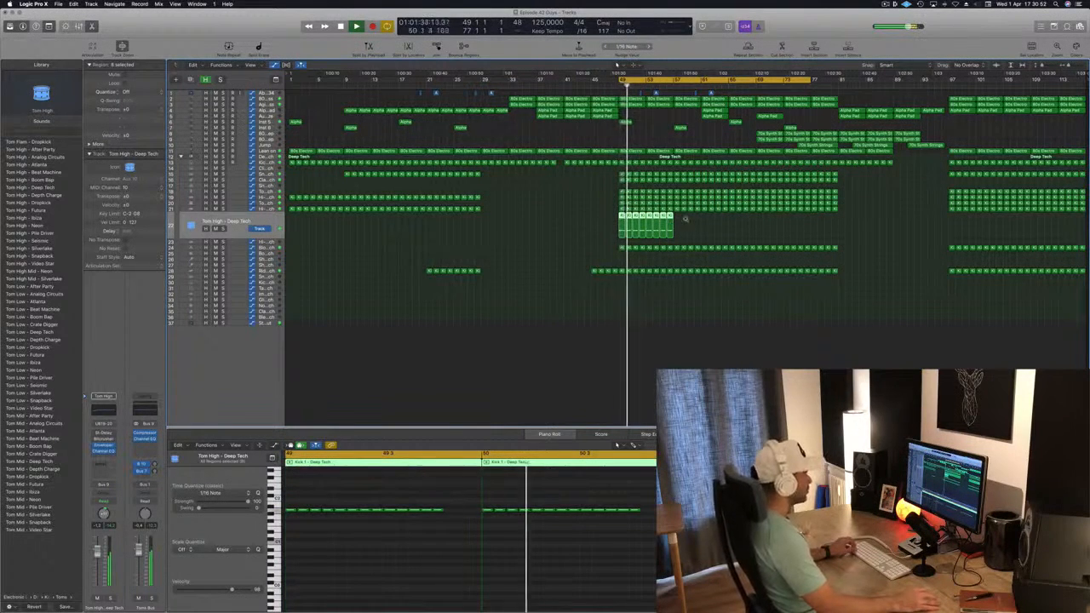
left_click_drag(651, 220, 753, 223)
left_click(225, 222)
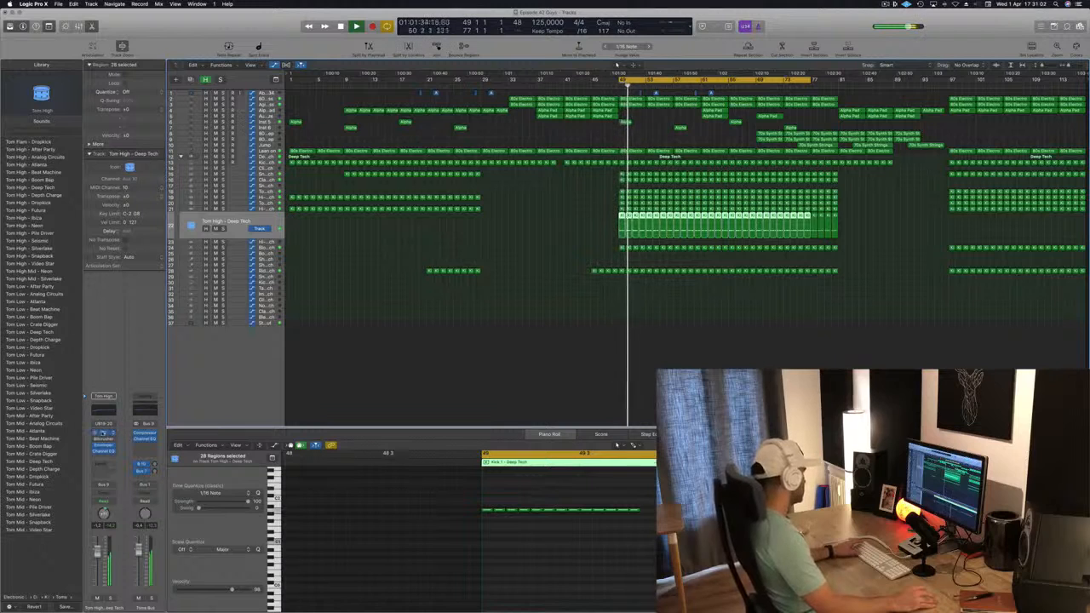
Step: Open the Stereo Delay on the Tom High channel and set its right output mix to 100%
left_click(103, 433)
left_click_drag(141, 23, 755, 210)
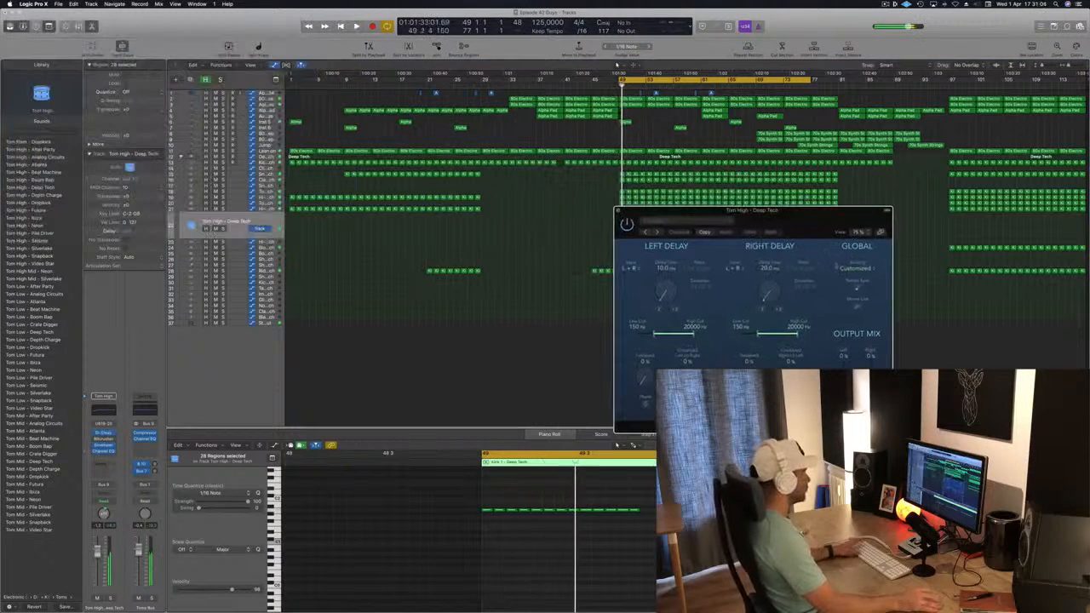
left_click_drag(870, 405, 872, 293)
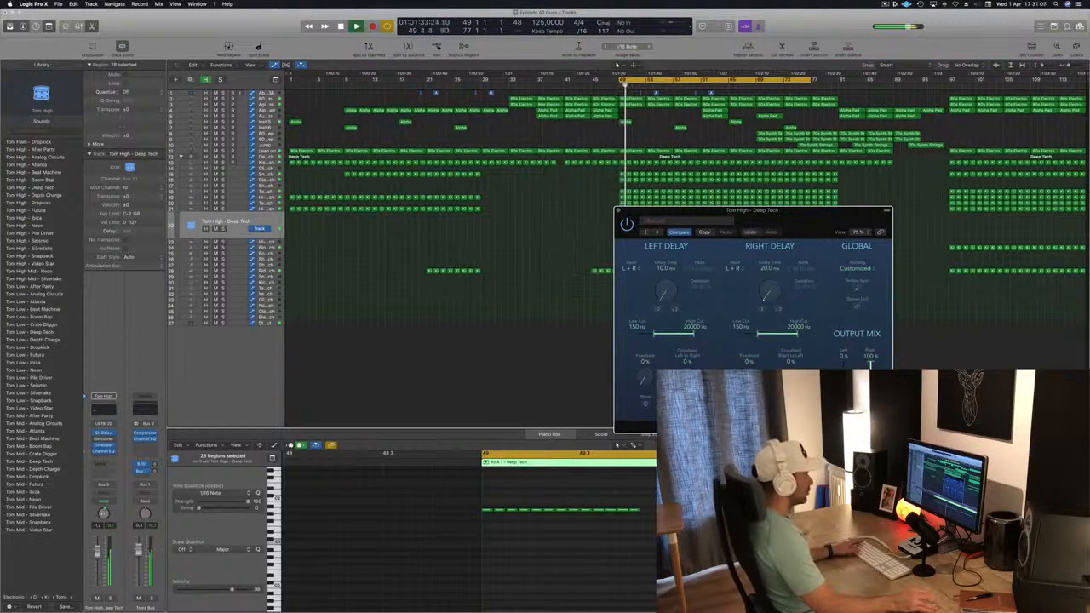
left_click_drag(800, 226, 679, 200)
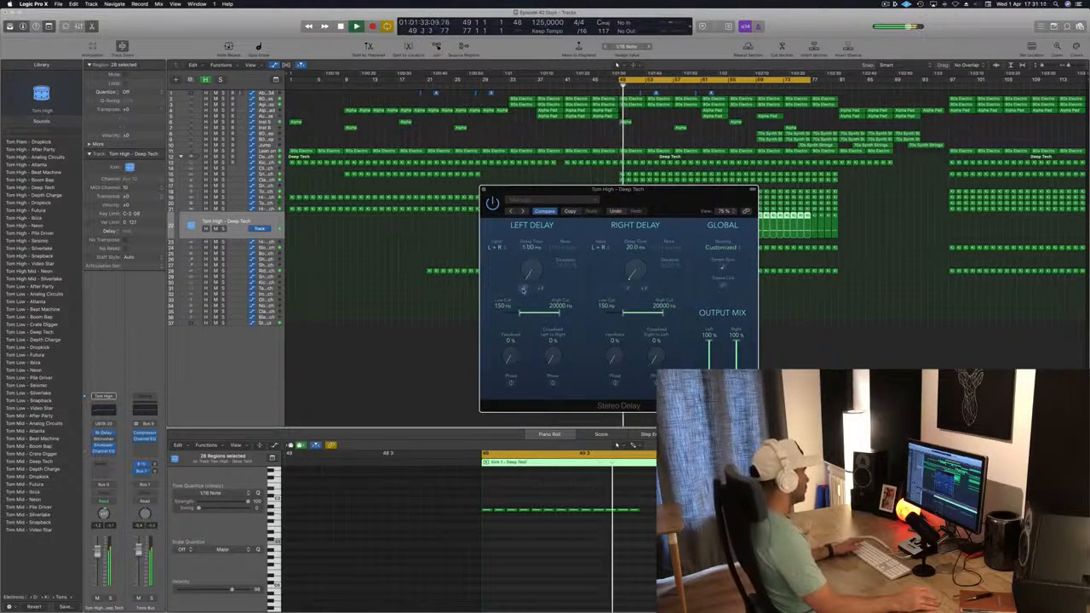
left_click(627, 289)
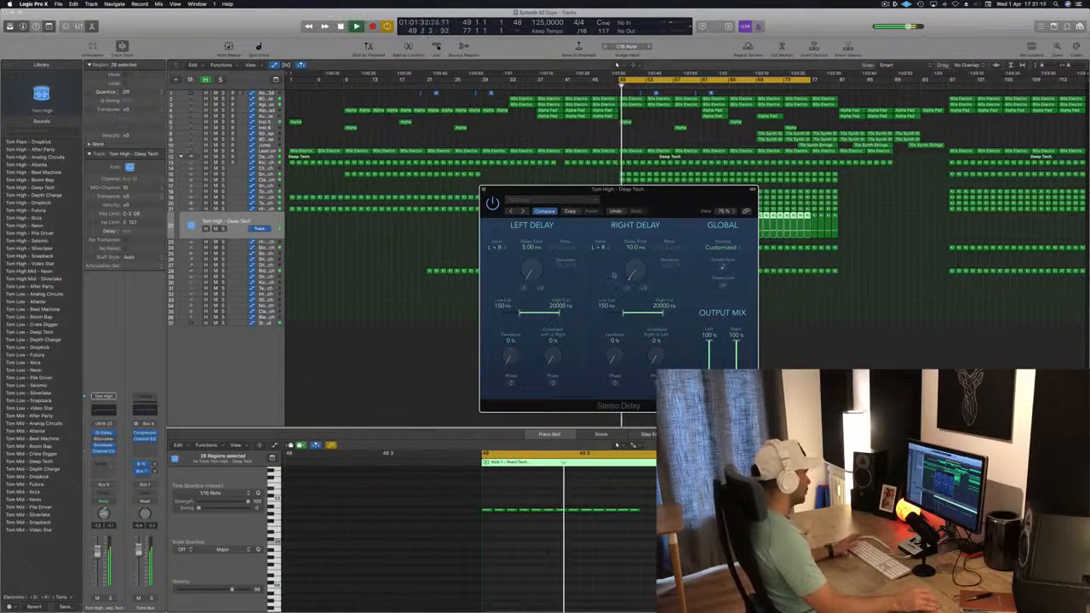
left_click(644, 288)
left_click_drag(679, 191, 593, 68)
left_click(452, 168)
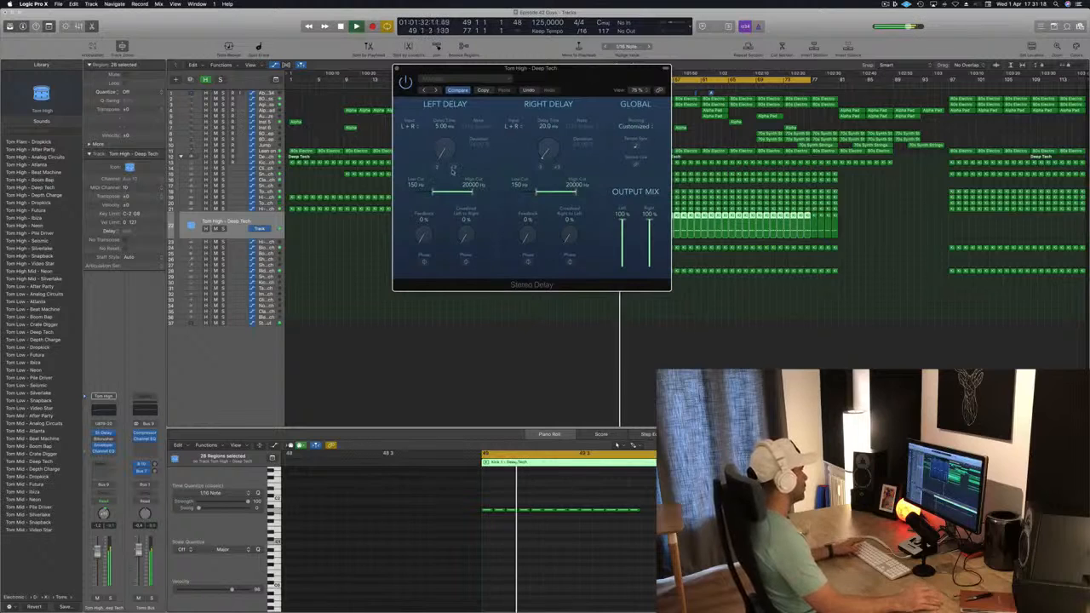
left_click(438, 168)
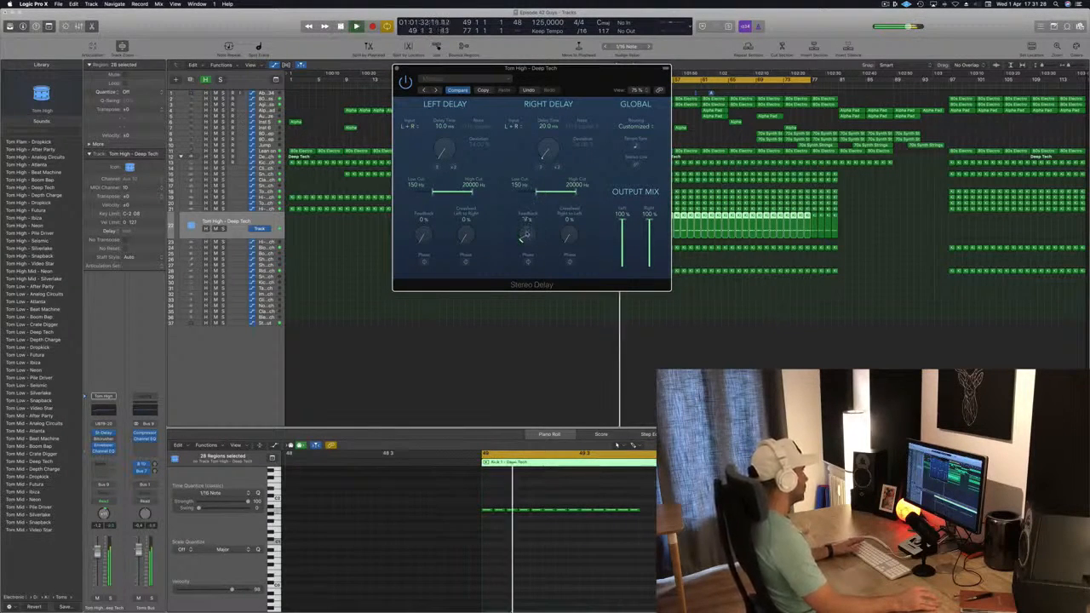
Step: Lower the Tom High channel's fader and insert a stereo Compressor on it
left_click_drag(97, 554, 97, 575)
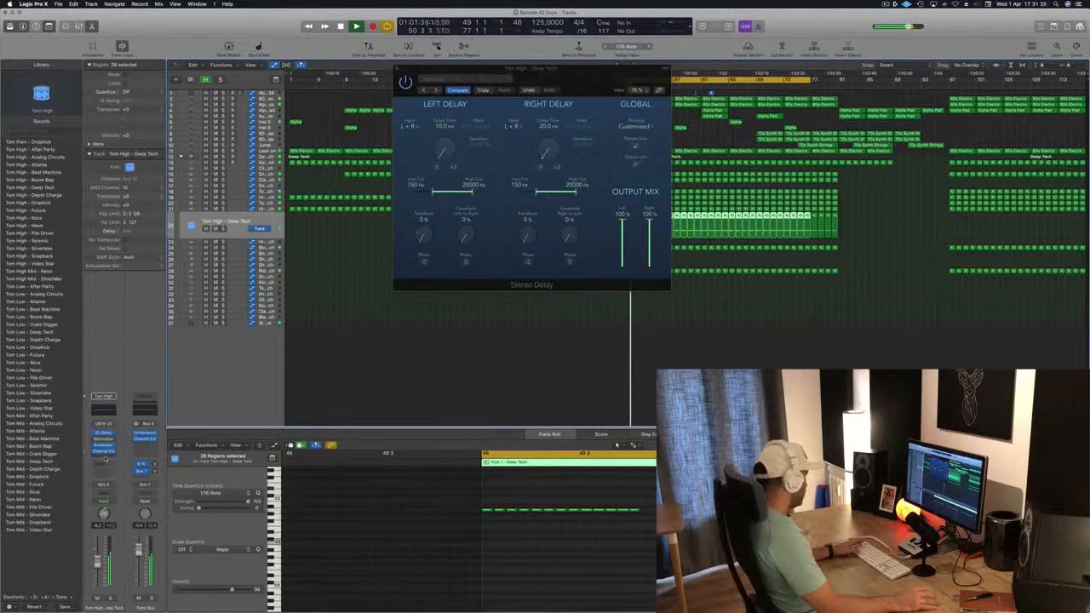
left_click(105, 460)
mouse_move(109, 487)
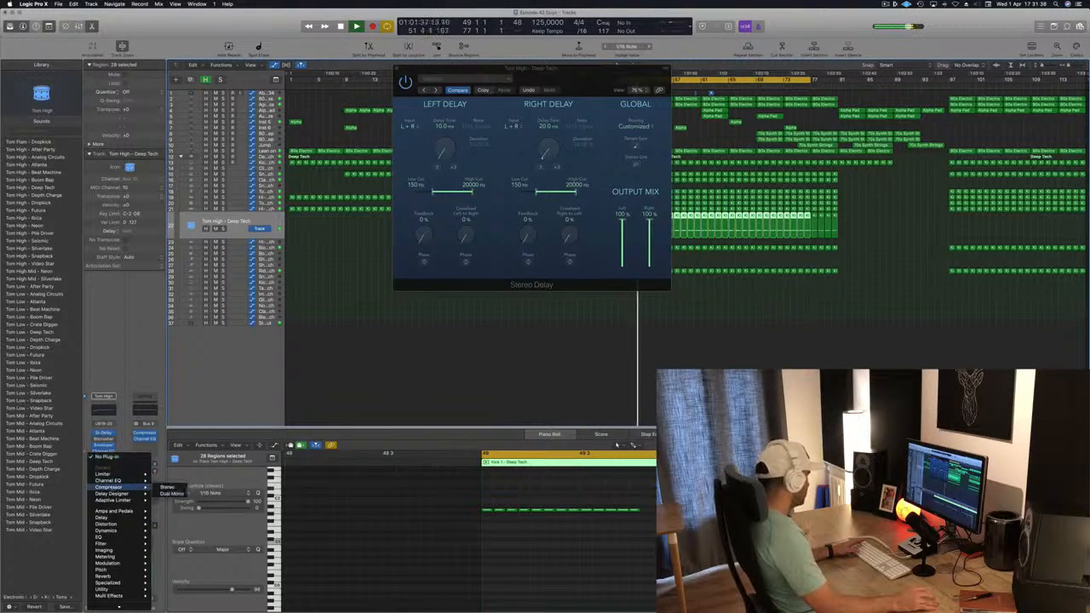
left_click(170, 487)
left_click_drag(183, 14, 745, 106)
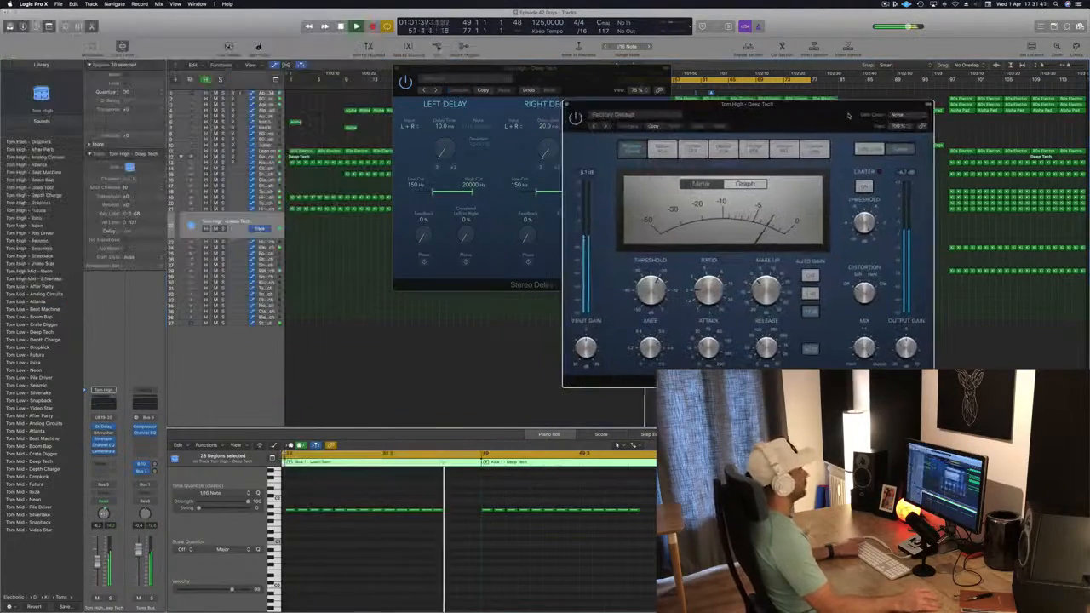
Step: Set the Tom High compressor's side chain input to Bus 6, then close the compressor and delay windows
left_click(899, 114)
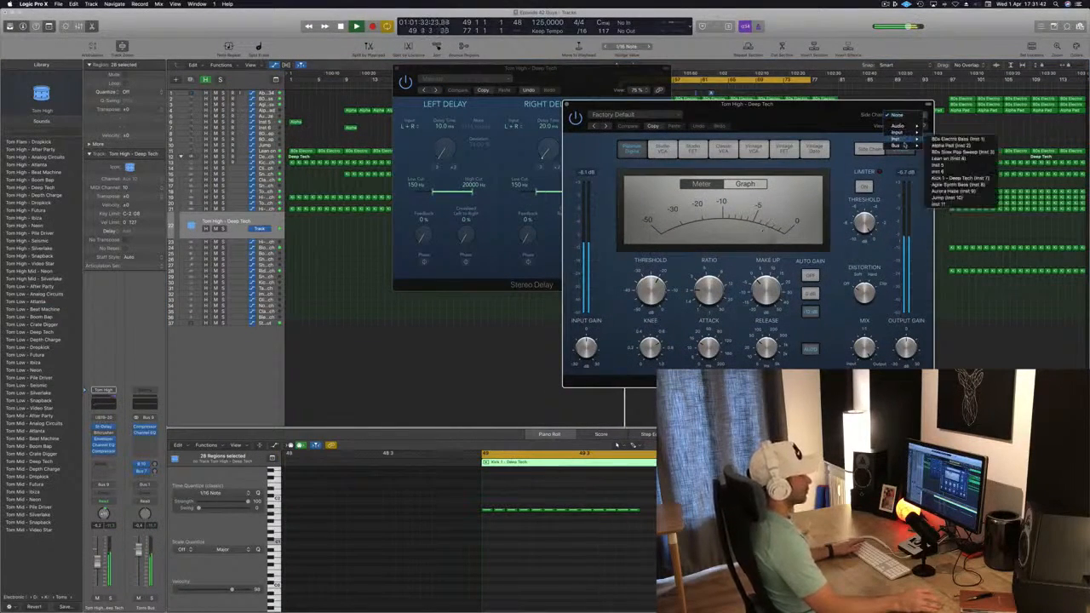
mouse_move(894, 146)
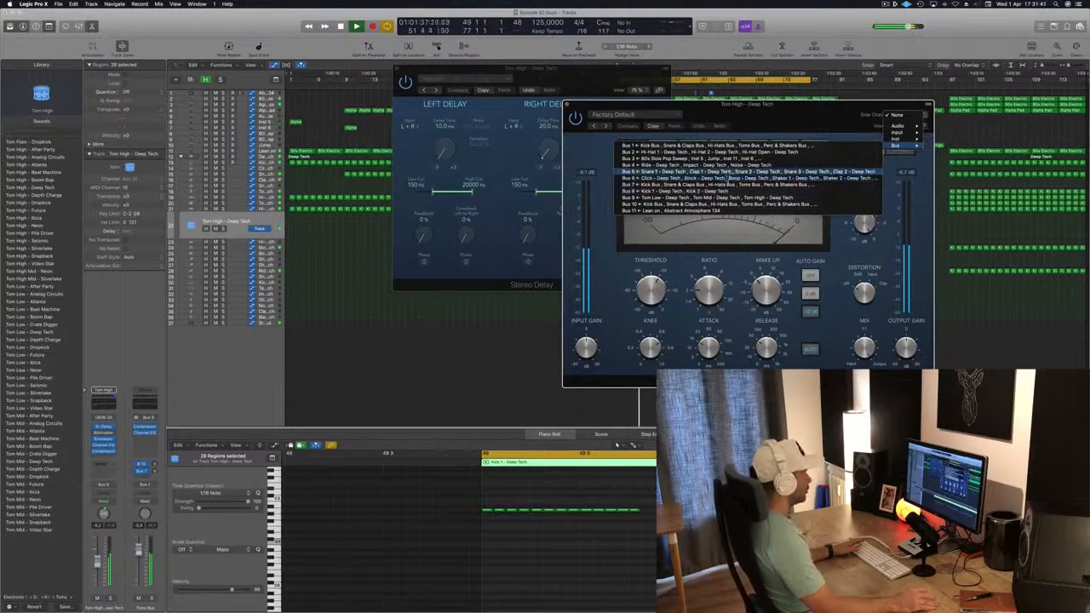
left_click(729, 191)
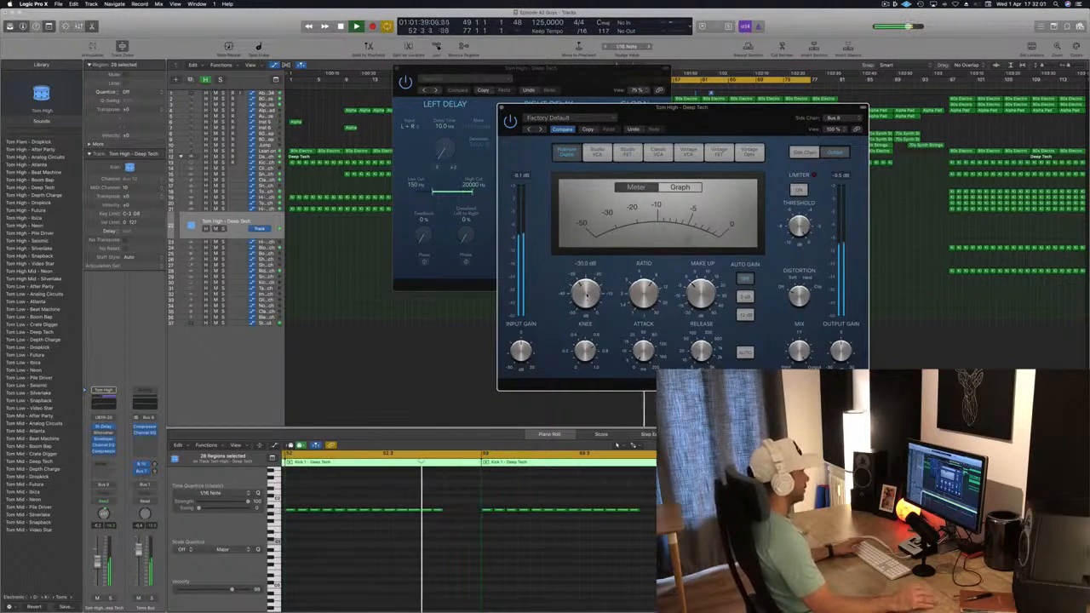
left_click_drag(601, 108, 657, 43)
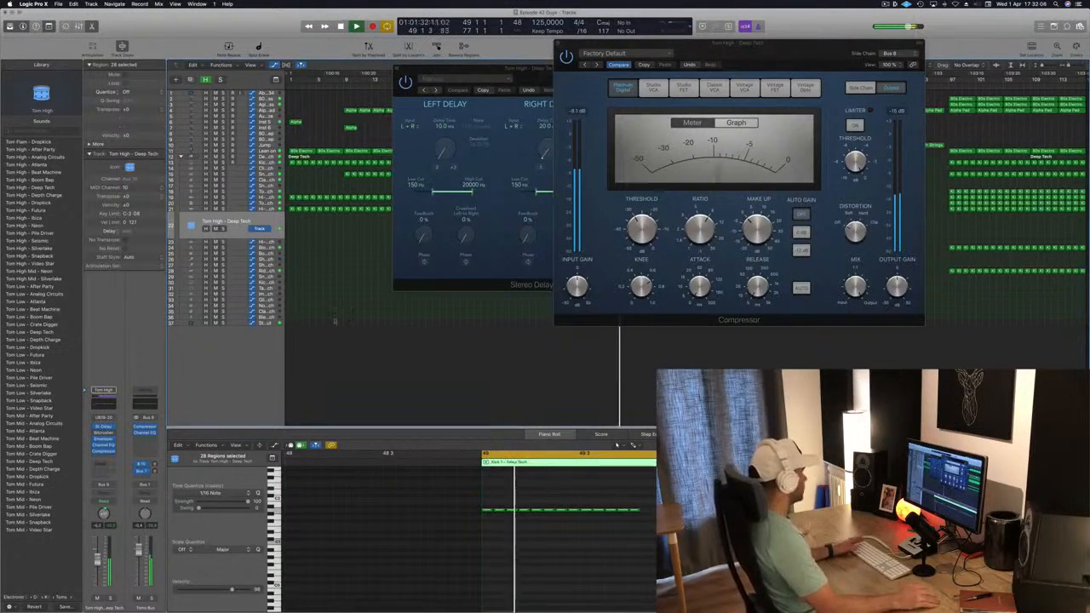
left_click_drag(657, 43, 703, 90)
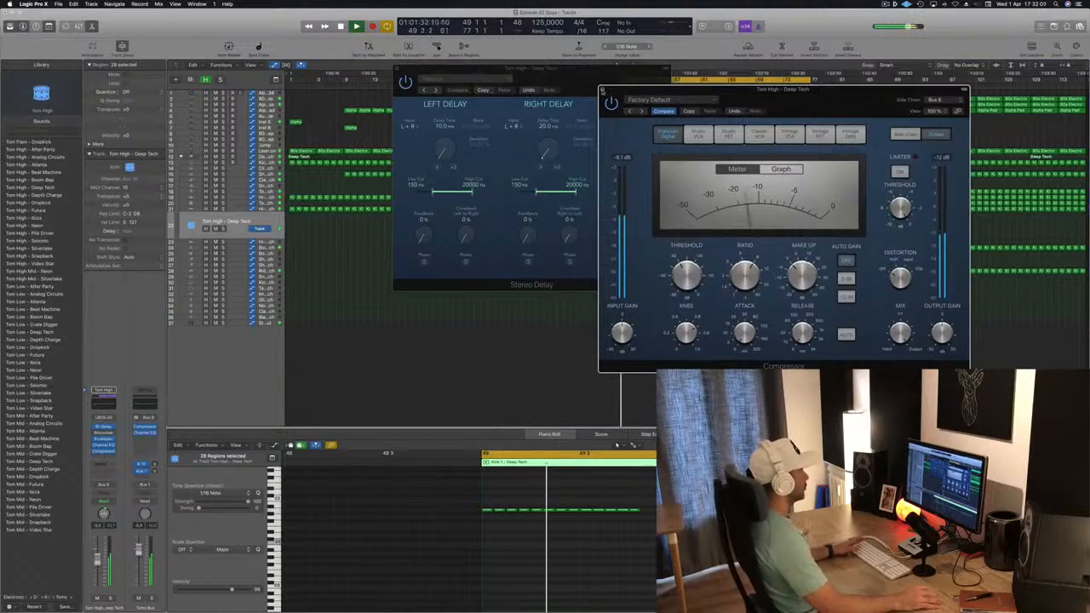
left_click(602, 90)
left_click_drag(582, 72, 649, 159)
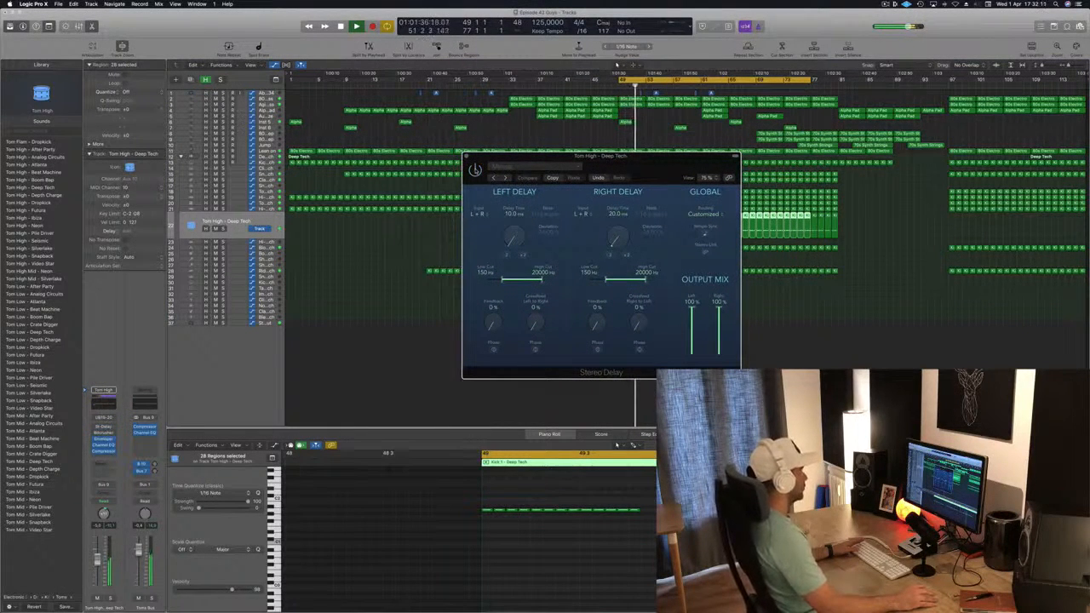
left_click(468, 159)
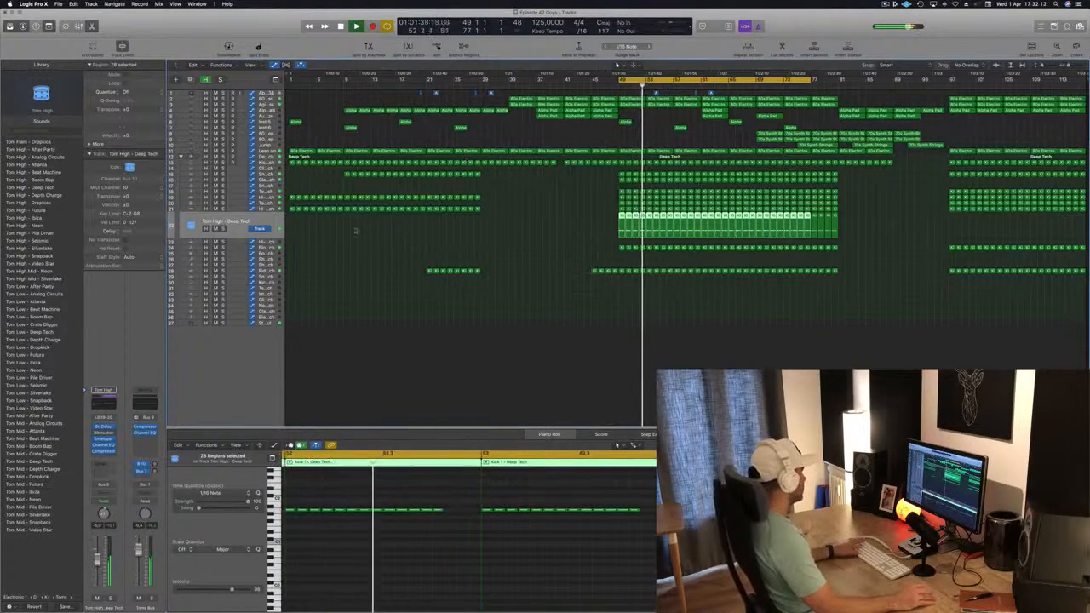
Step: Audition tom patches from the library on the tom track and load Tom Low - Deep Tech
left_click(37, 143)
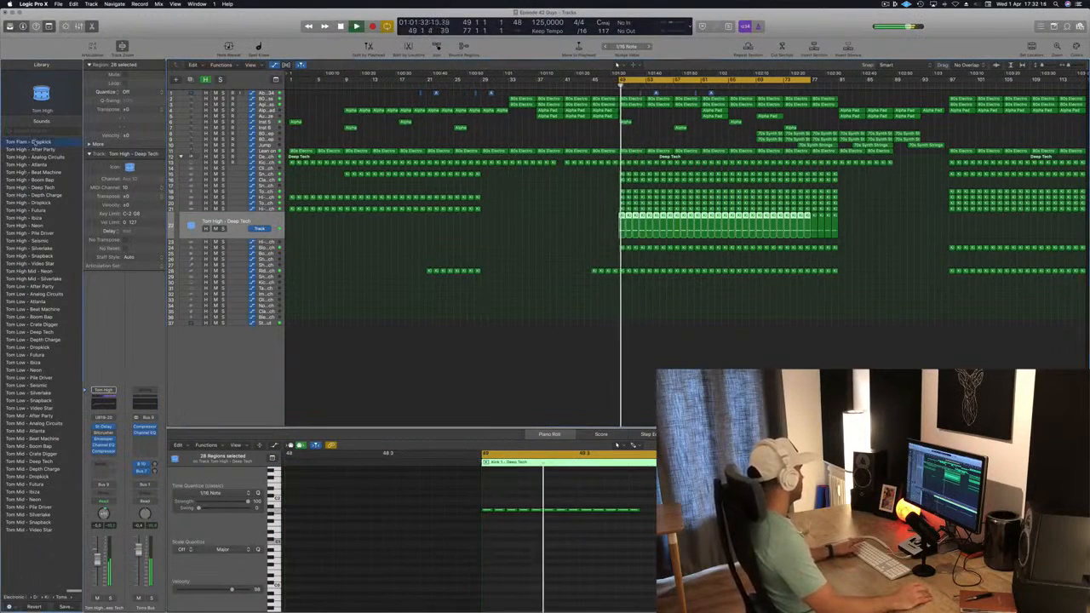
left_click(37, 149)
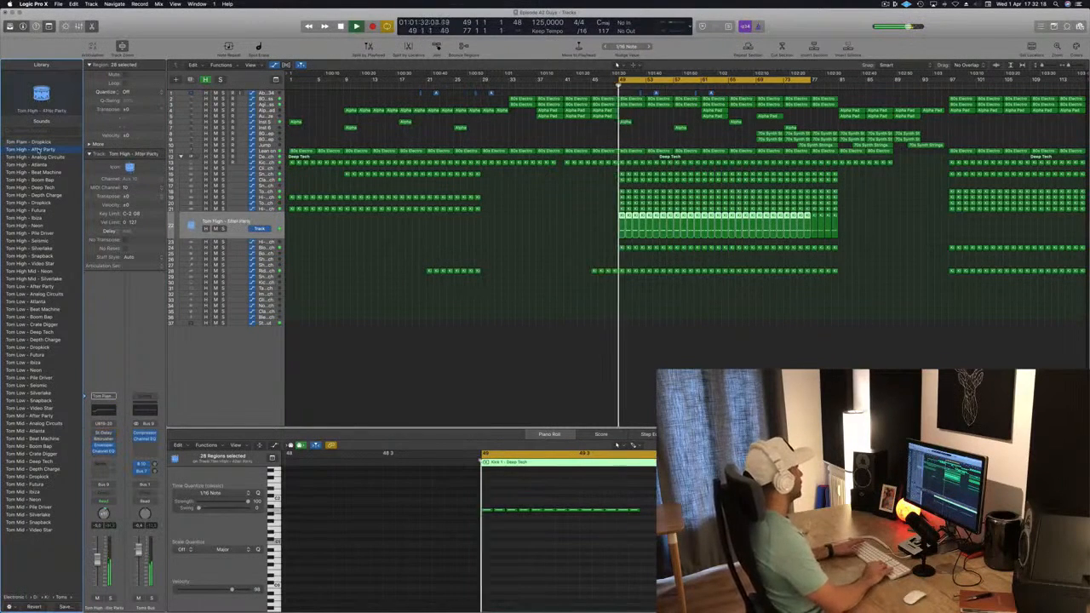
left_click(31, 286)
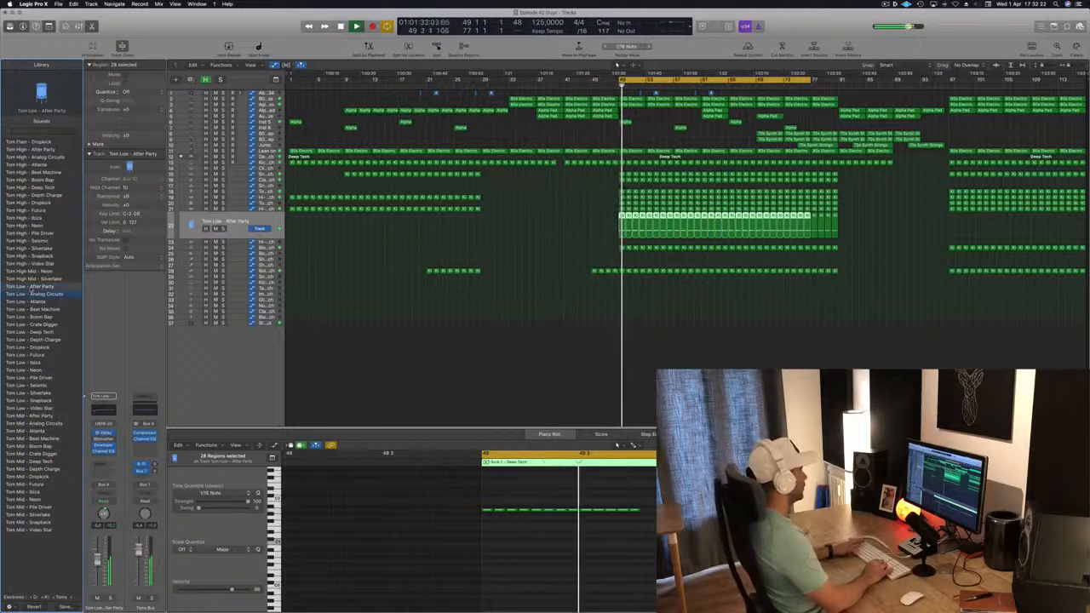
left_click(34, 294)
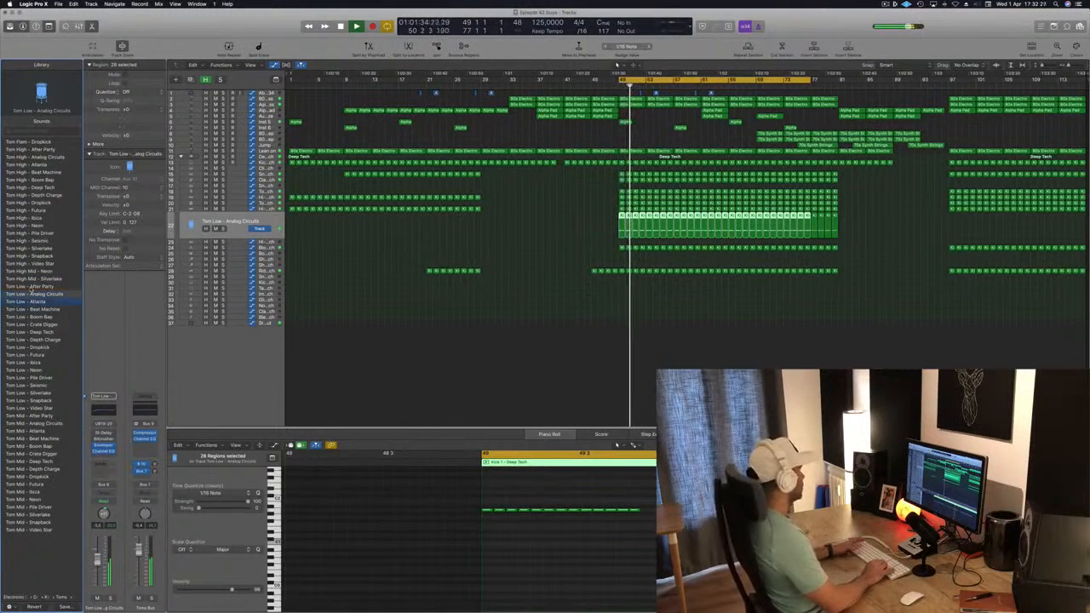
key("Down")
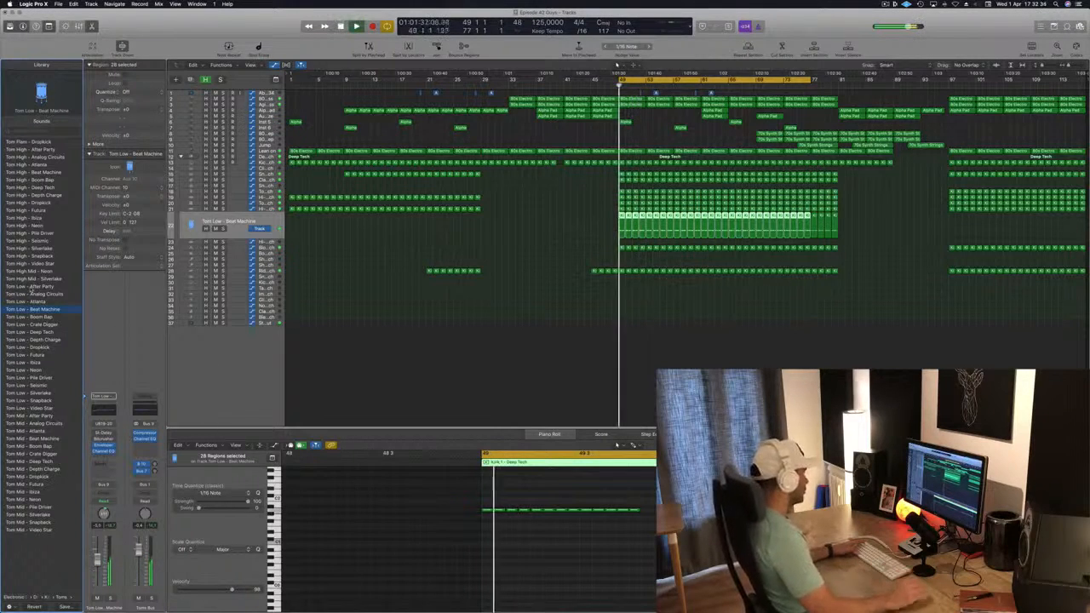
left_click(536, 510)
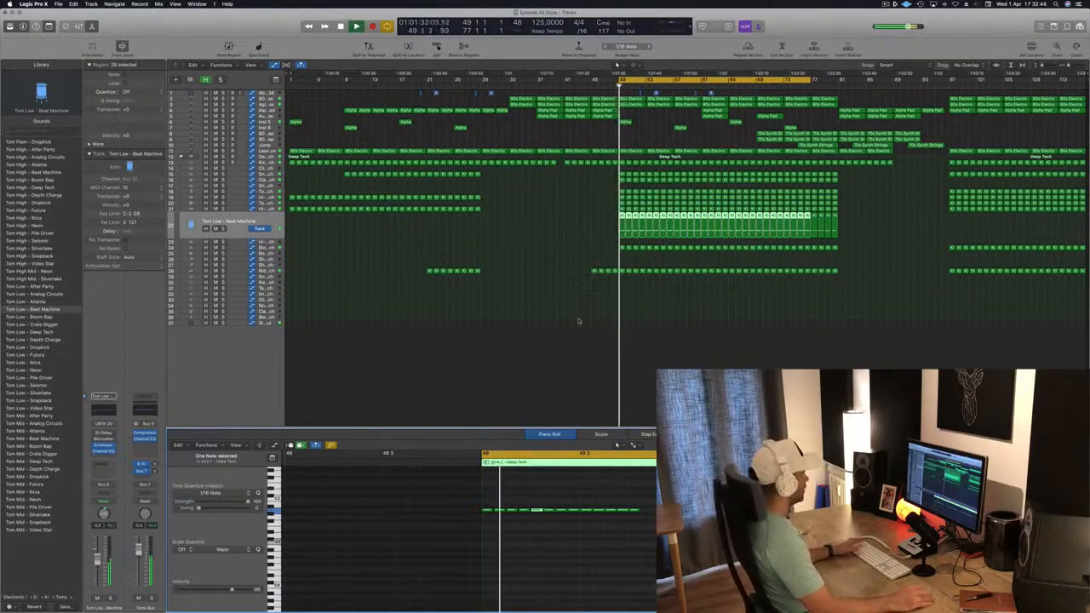
left_click(33, 316)
key("Down")
key("Down")
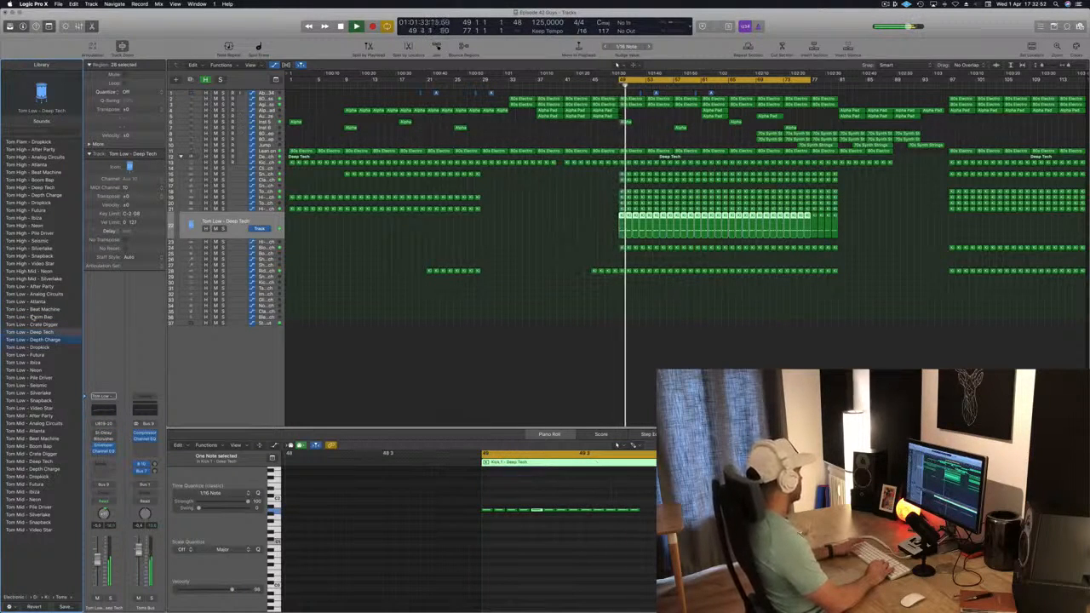
key("Down")
key("Down")
key("Down")
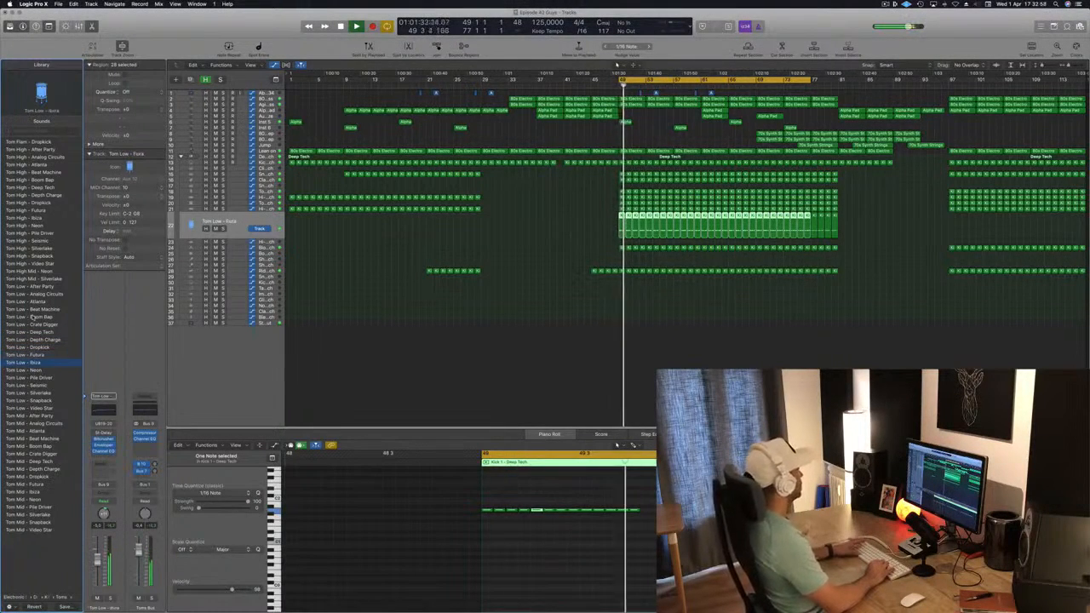
key("Down")
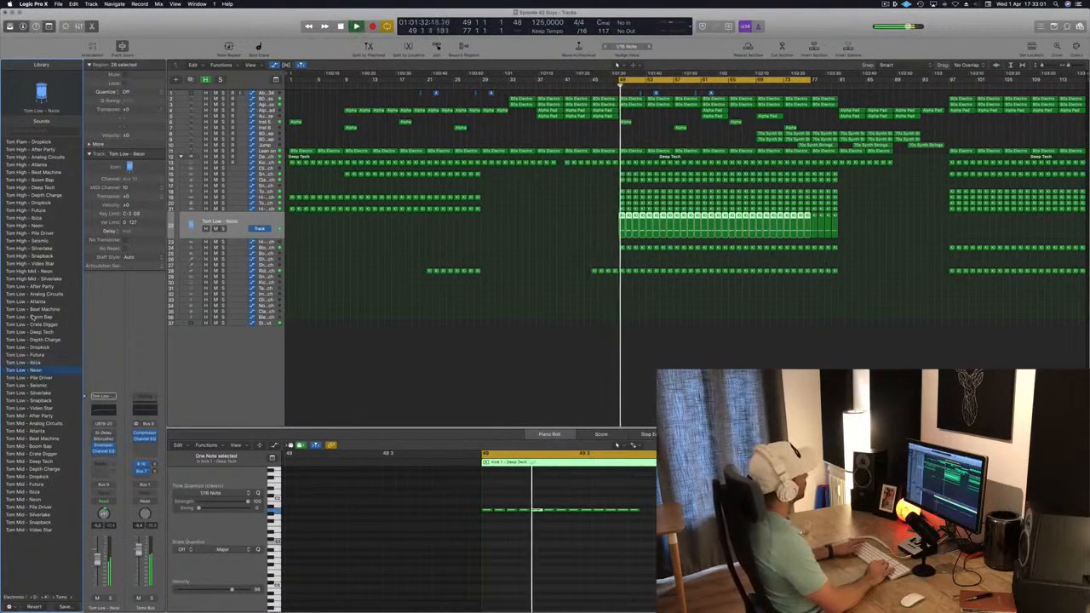
key("Down")
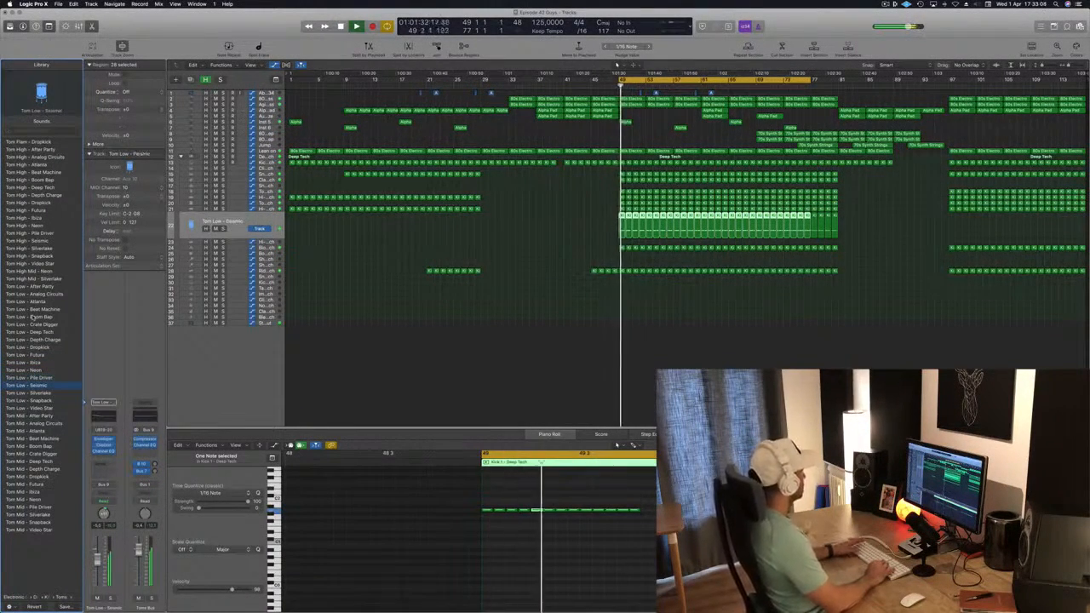
key("Down")
key("Down")
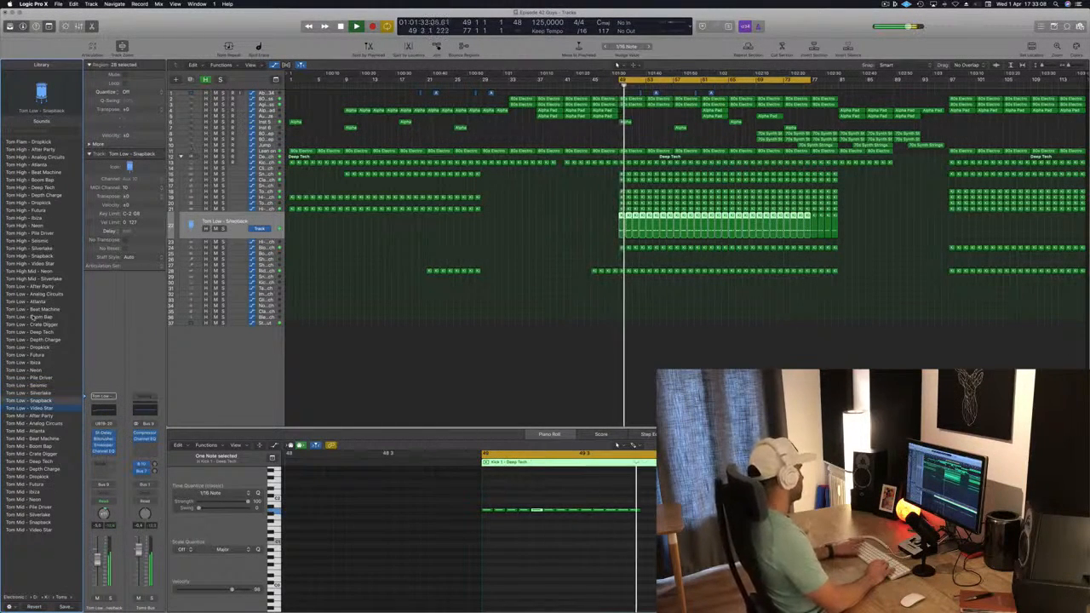
key("Down")
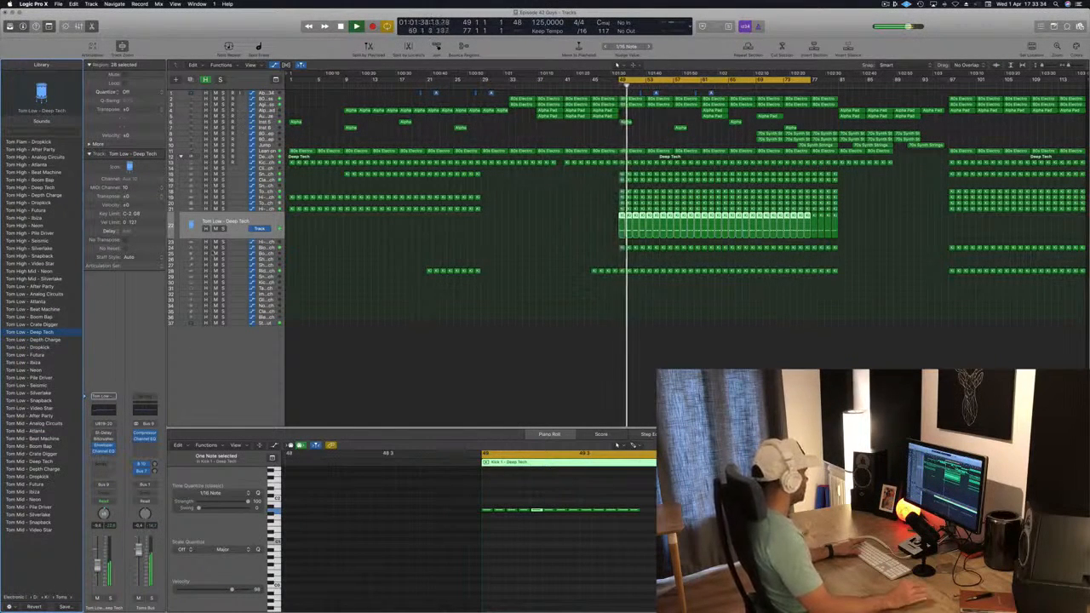
Step: Inspect the Deep Tech drum kit tracks and briefly solo the tom track to audition it
left_click(242, 157)
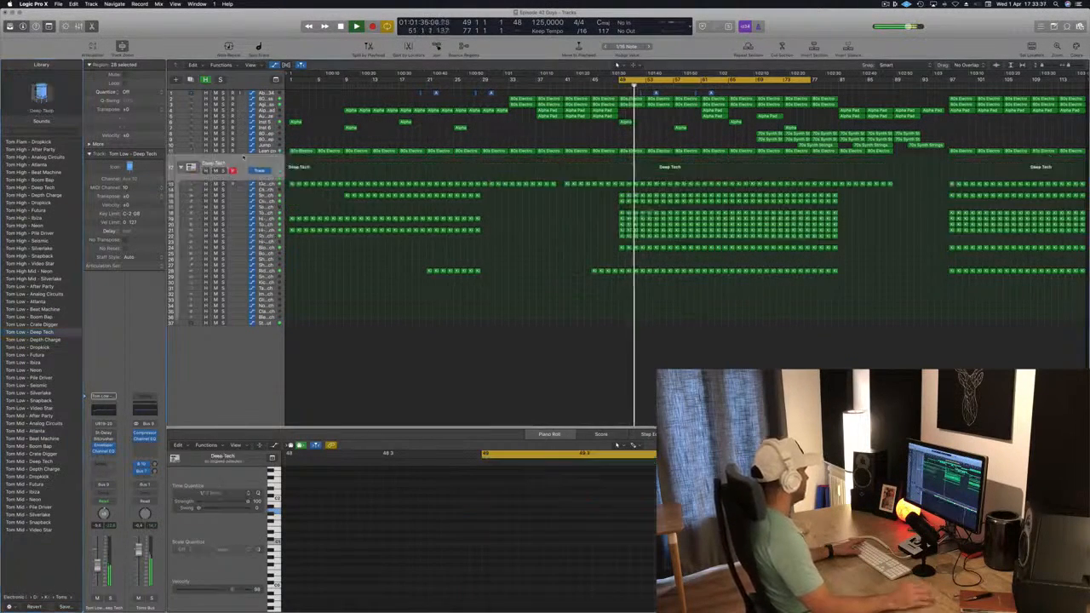
key("space")
key("space")
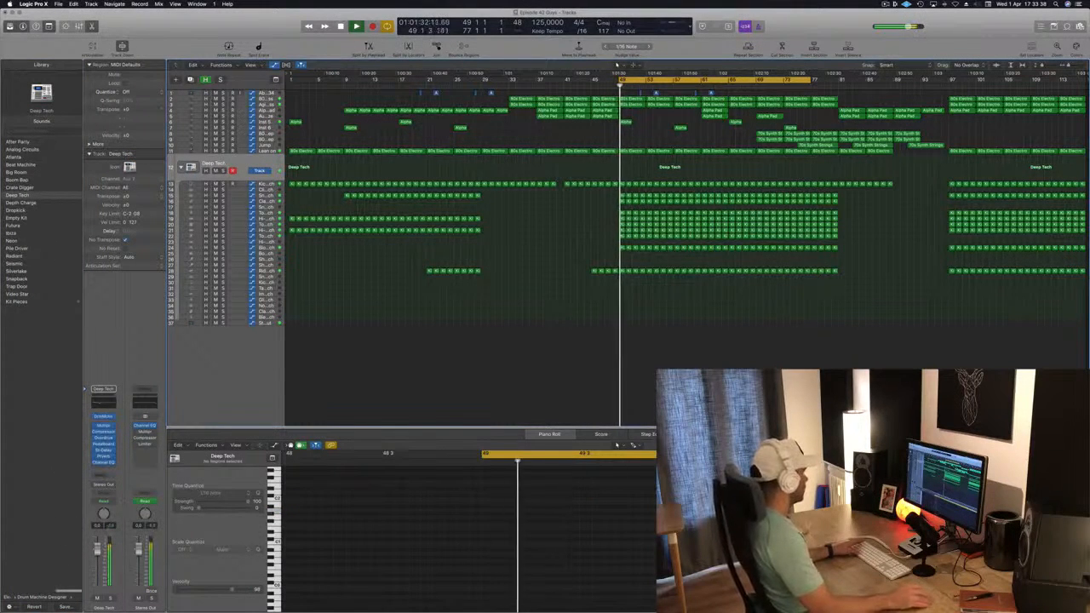
left_click(263, 248)
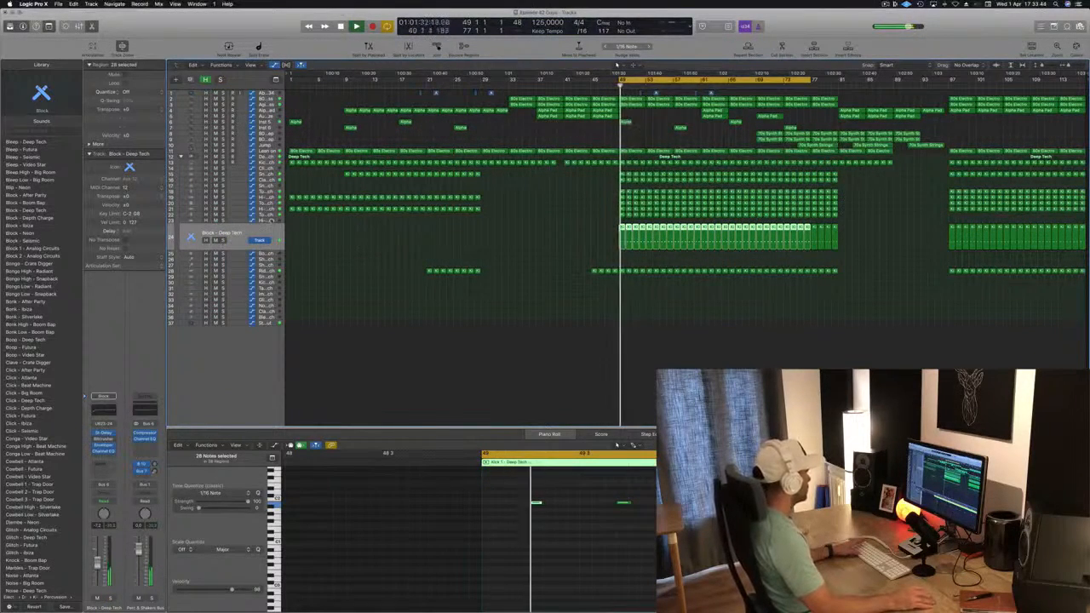
left_click(271, 215)
left_click(222, 229)
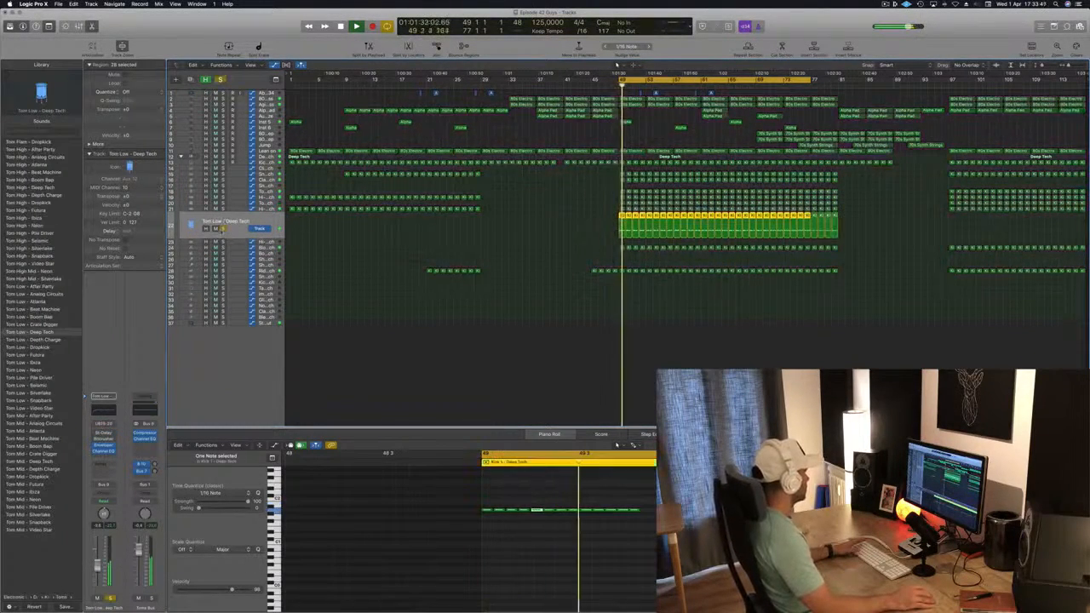
left_click(222, 229)
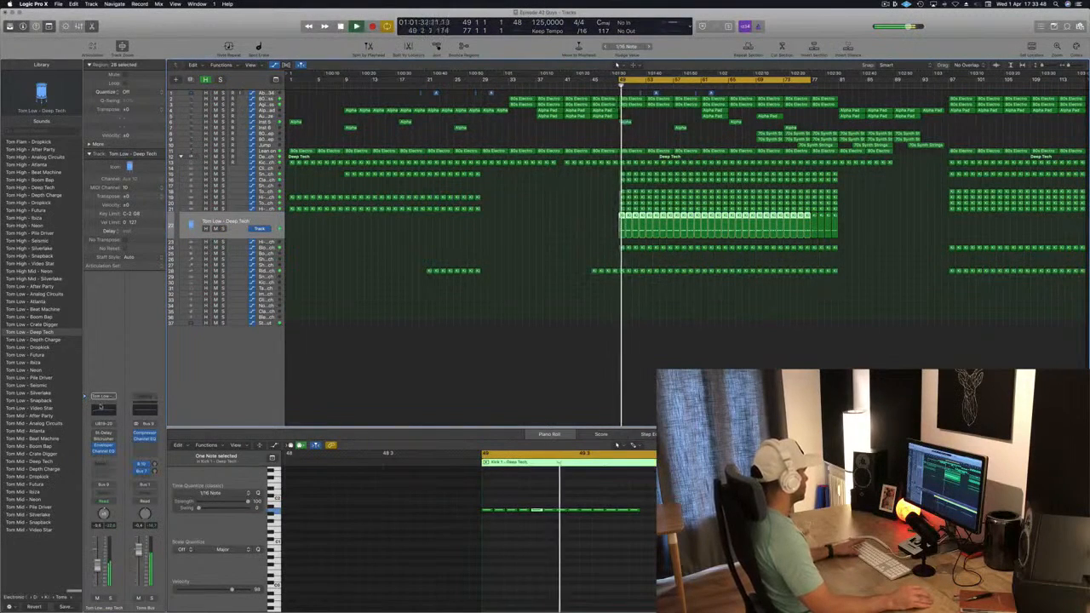
Step: In the tom's Channel EQ, boost a low shelf at 140 Hz by 6 dB and a bell at 184 Hz by 2 dB
left_click(101, 408)
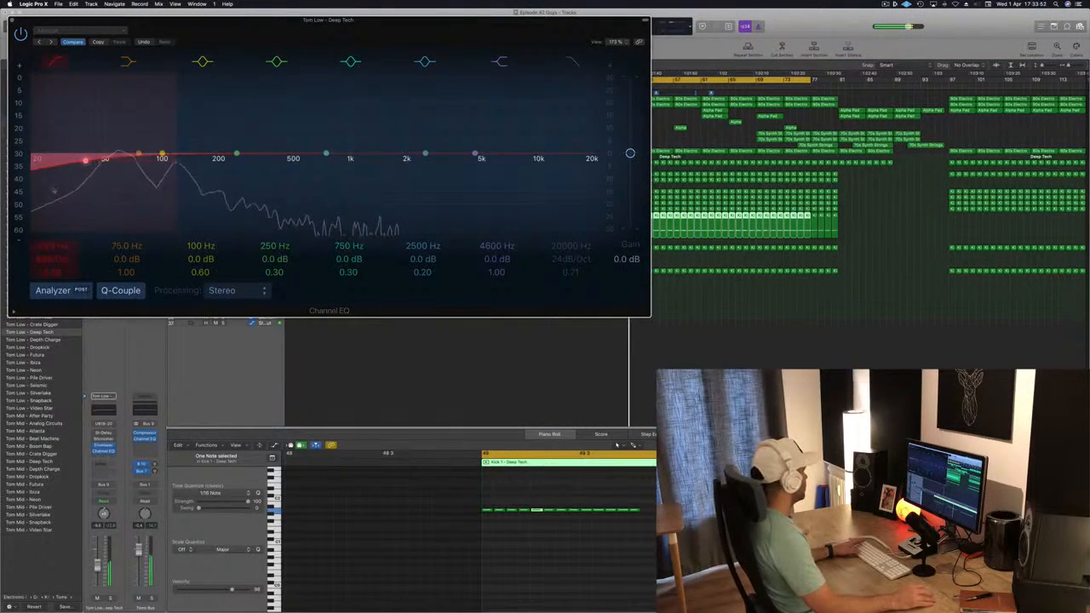
left_click(51, 60)
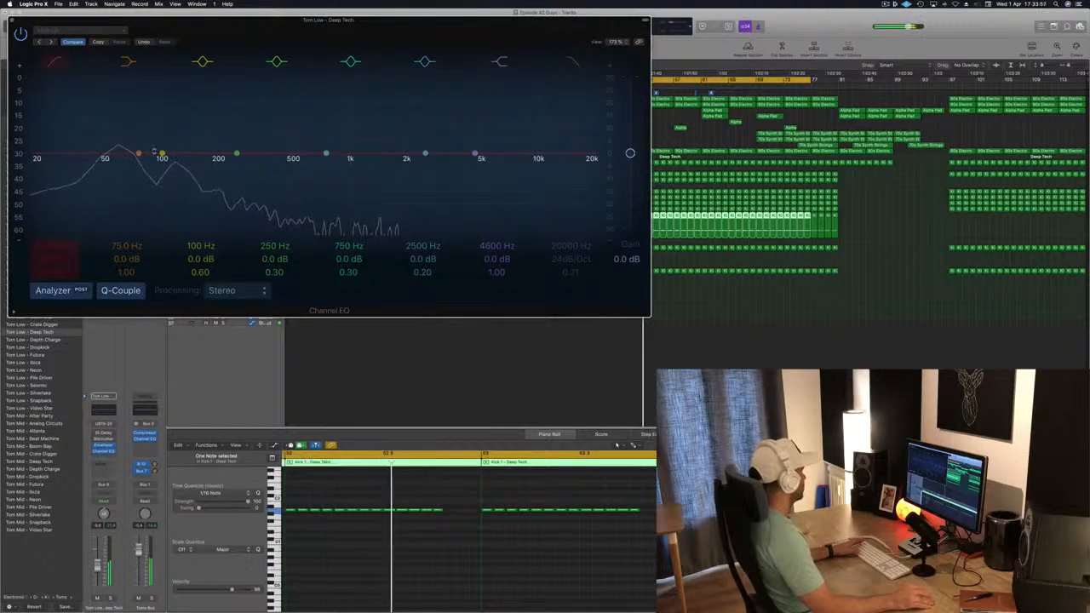
left_click_drag(237, 154, 211, 148)
left_click_drag(138, 154, 192, 146)
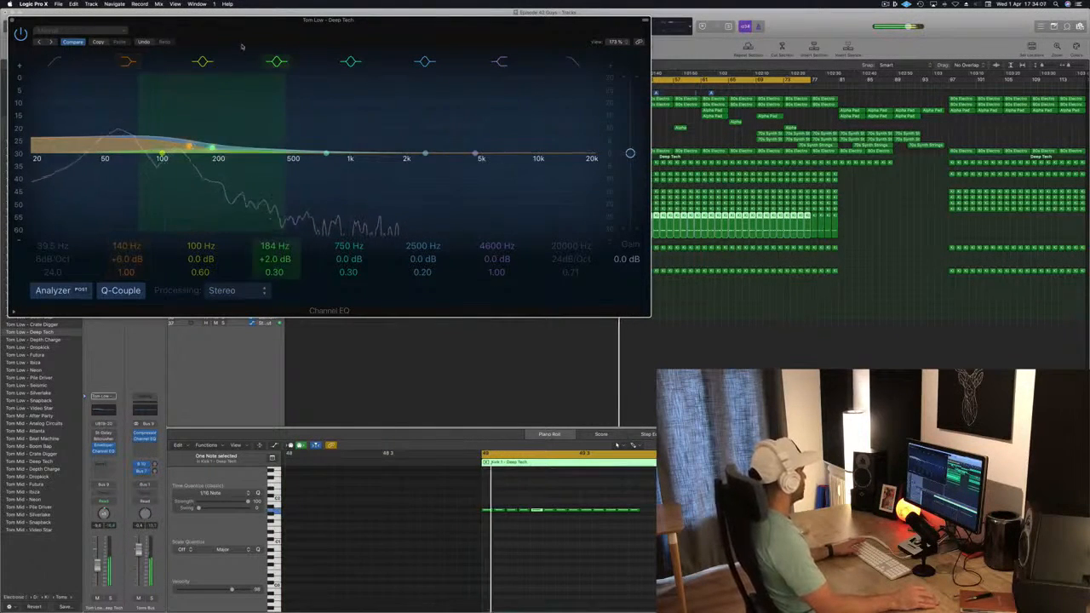
left_click_drag(221, 30, 448, 57)
left_click(239, 47)
Step: Play the arrangement and lower the tom channel's fader slightly
key("space")
key("space")
key("space")
key("space")
left_click_drag(97, 567, 97, 574)
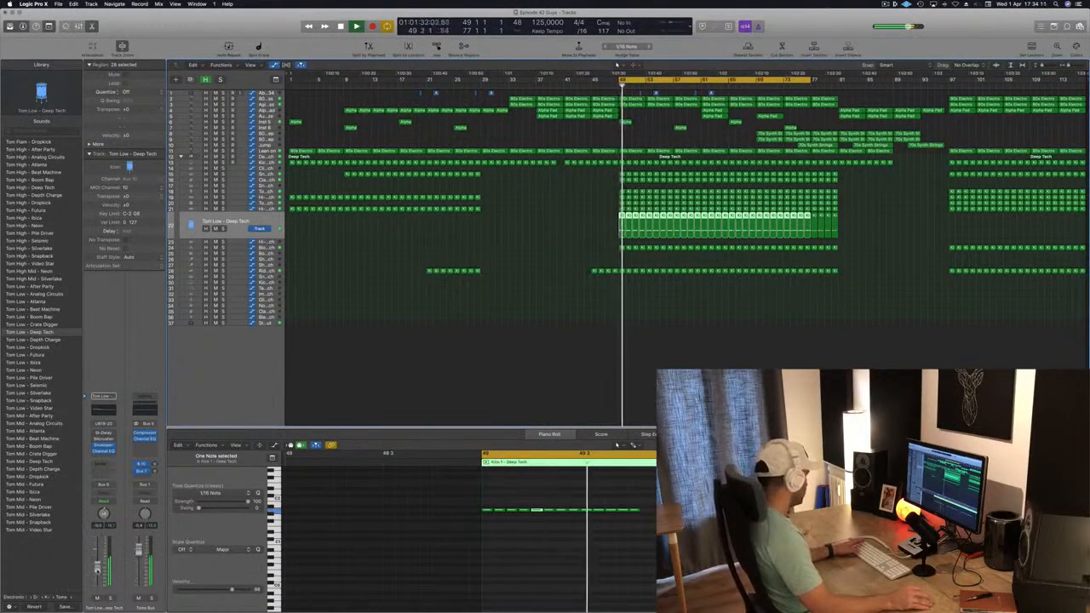
key("space")
key("space")
key("space")
key("space")
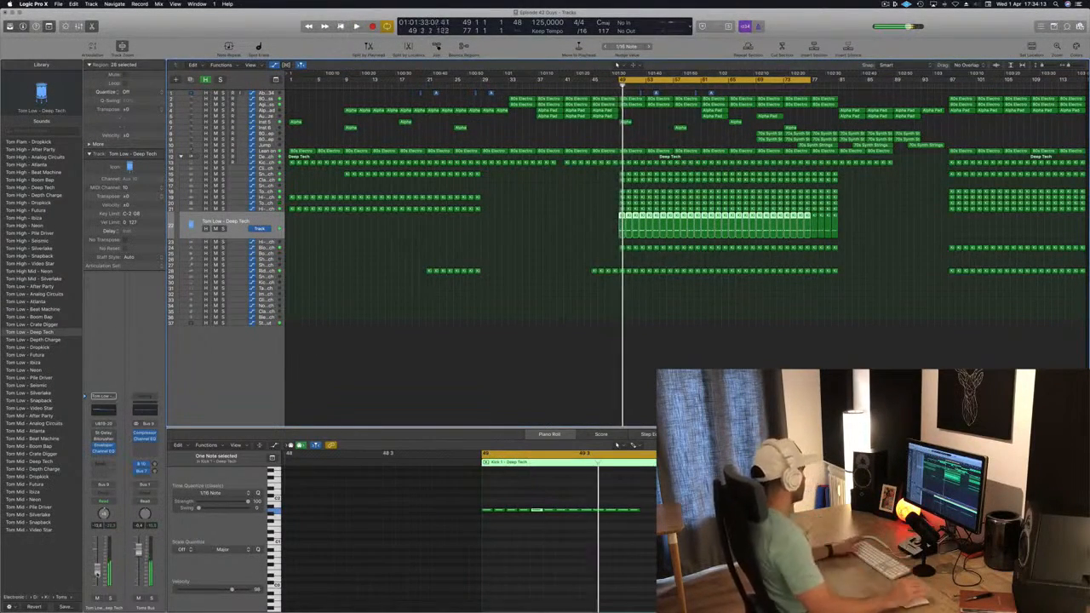
left_click_drag(97, 574, 97, 577)
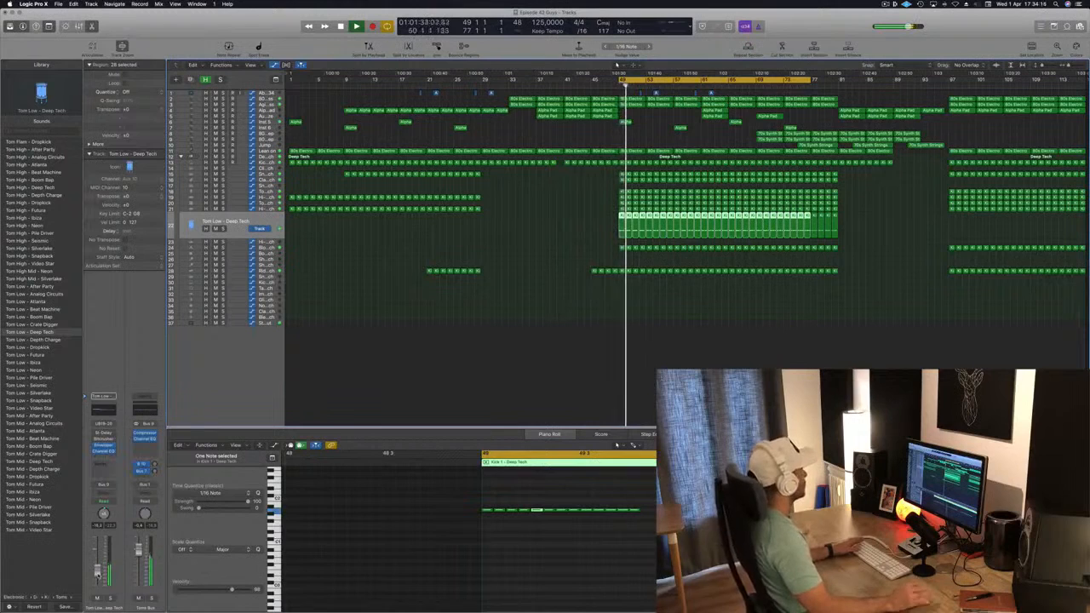
Step: Deselect the regions and play back the arrangement around bar 49
left_click(568, 261)
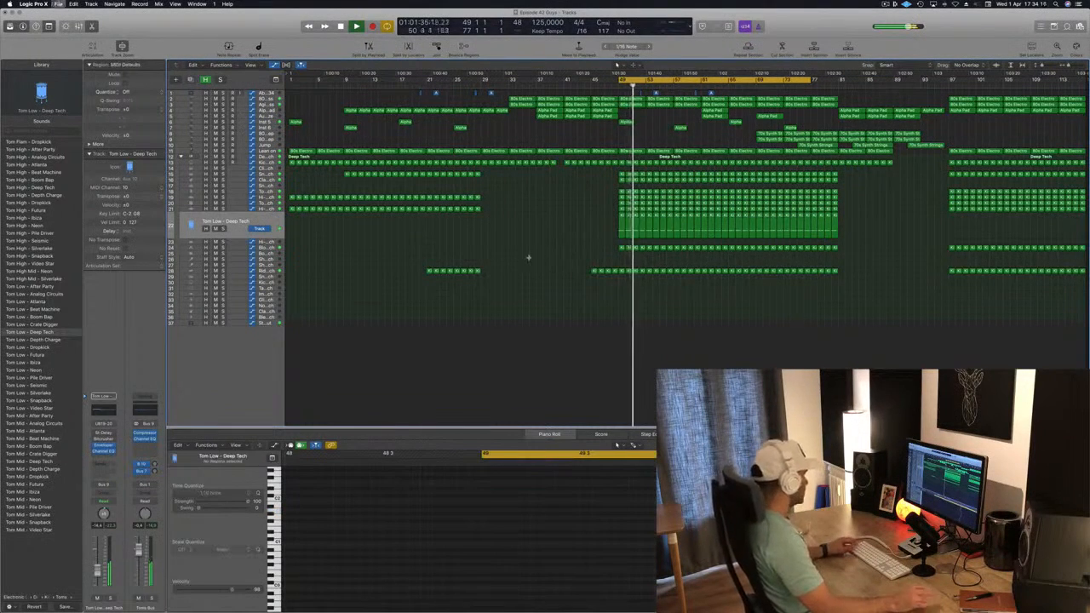
key("space")
key("space")
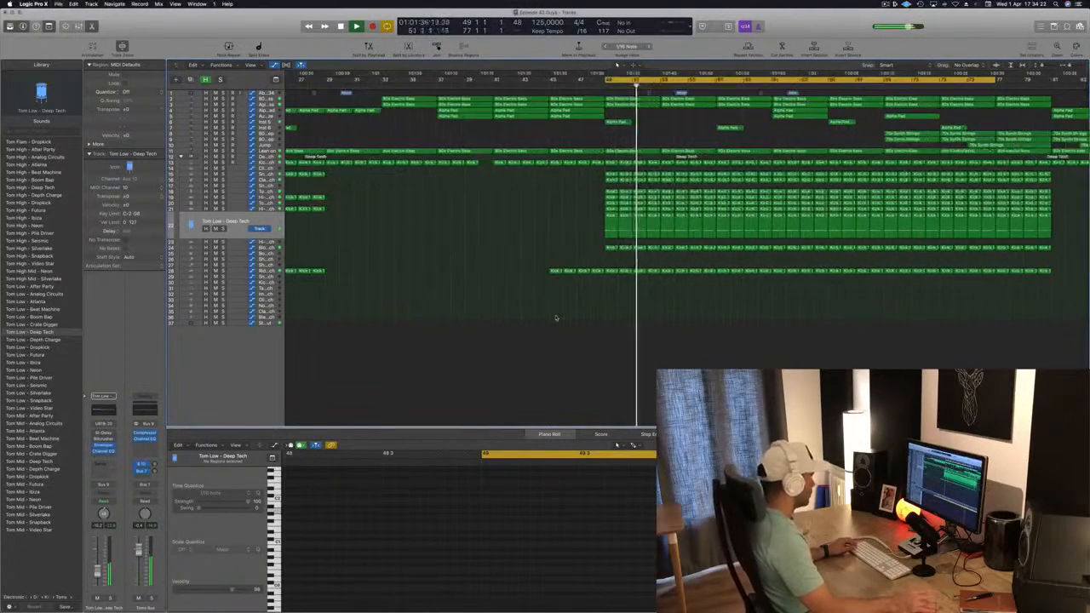
key("space")
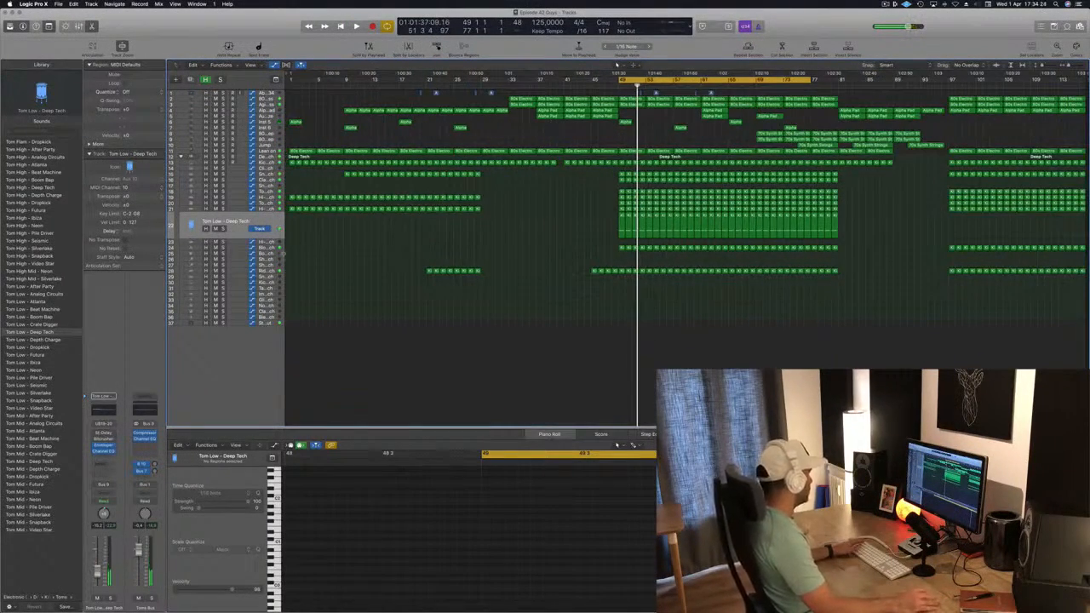
Step: Move to the Shaker 1 track and copy the kick region at bar 49 onto it, then audition it
key("Down")
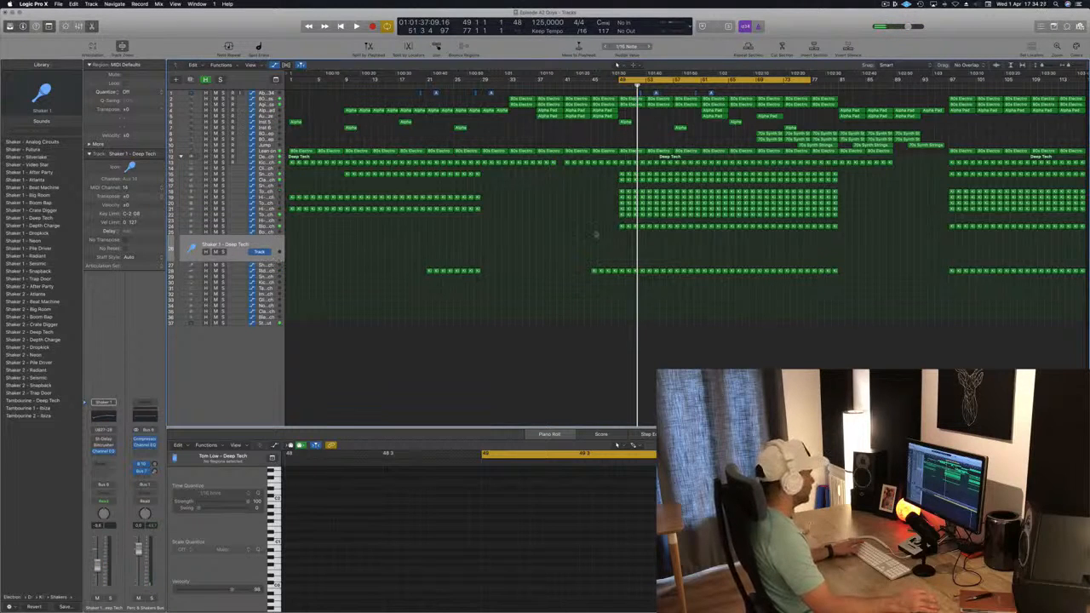
left_click(621, 226)
left_click_drag(622, 231, 623, 247)
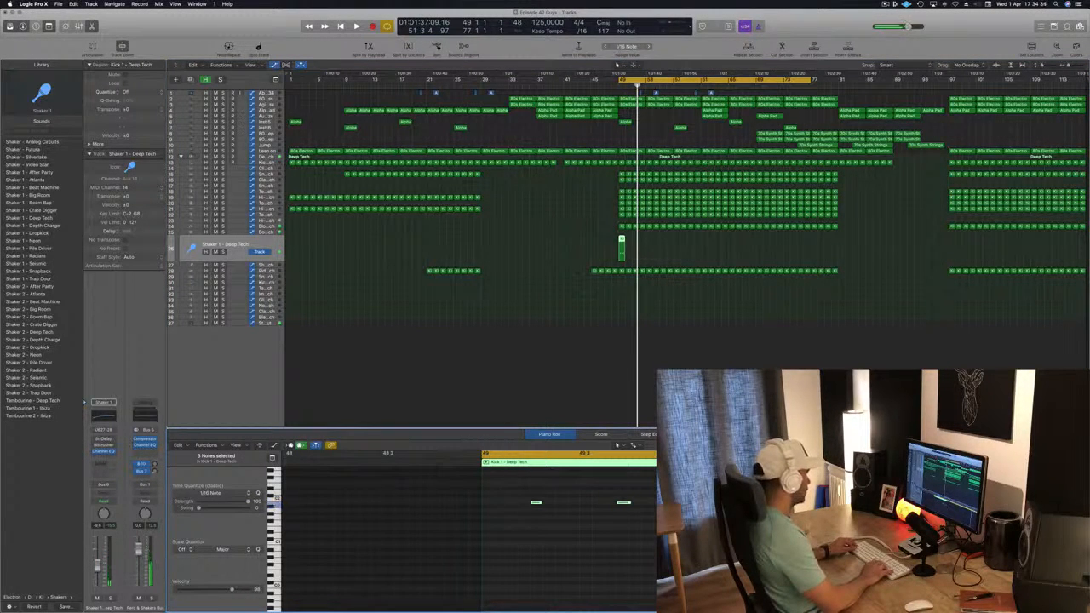
key("space")
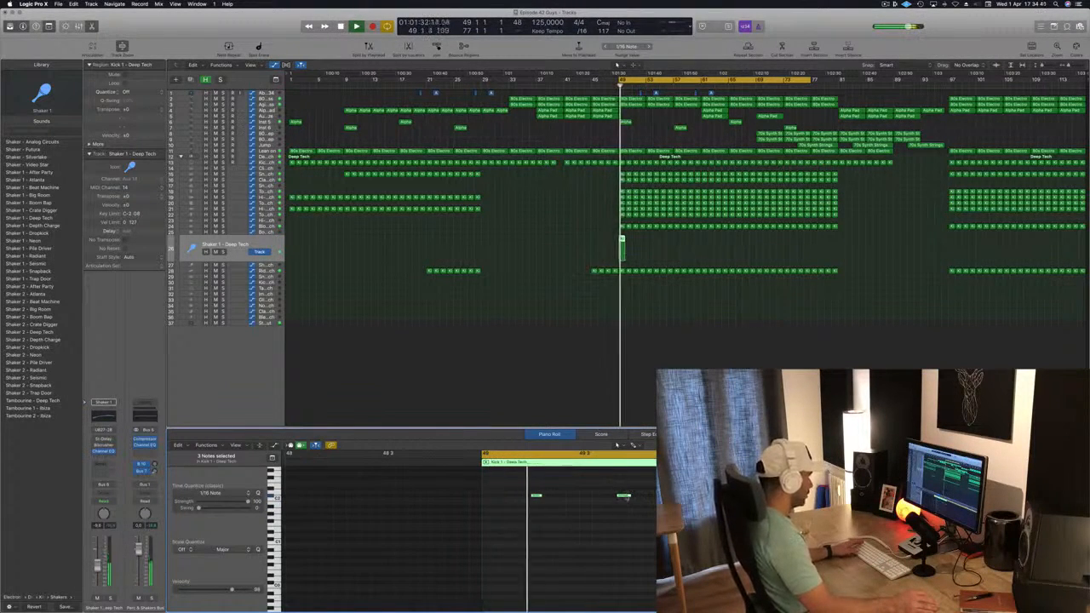
key("space")
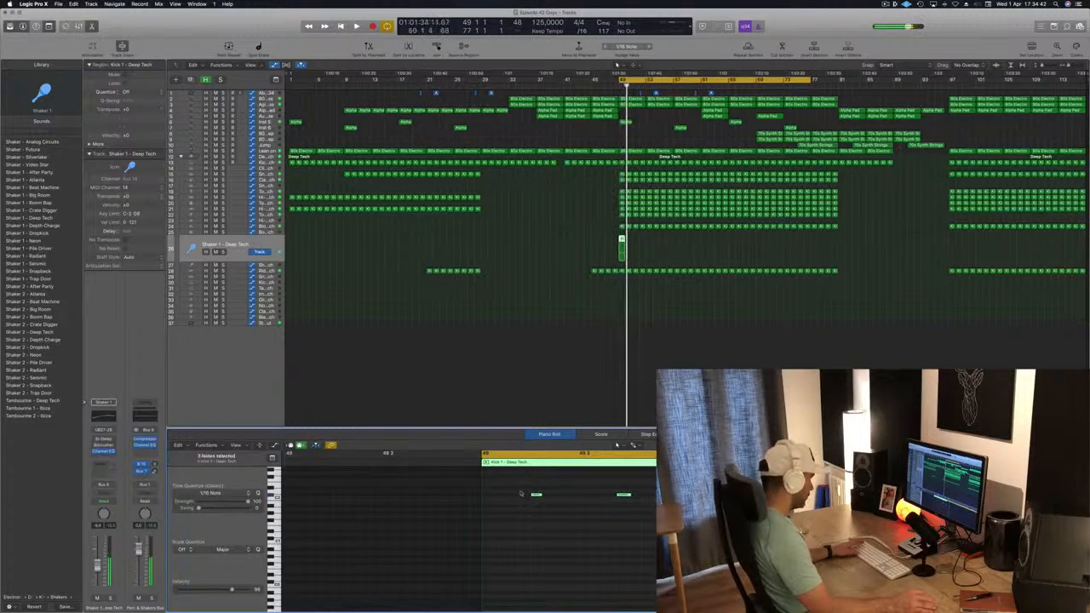
left_click_drag(534, 495, 511, 498)
key("space")
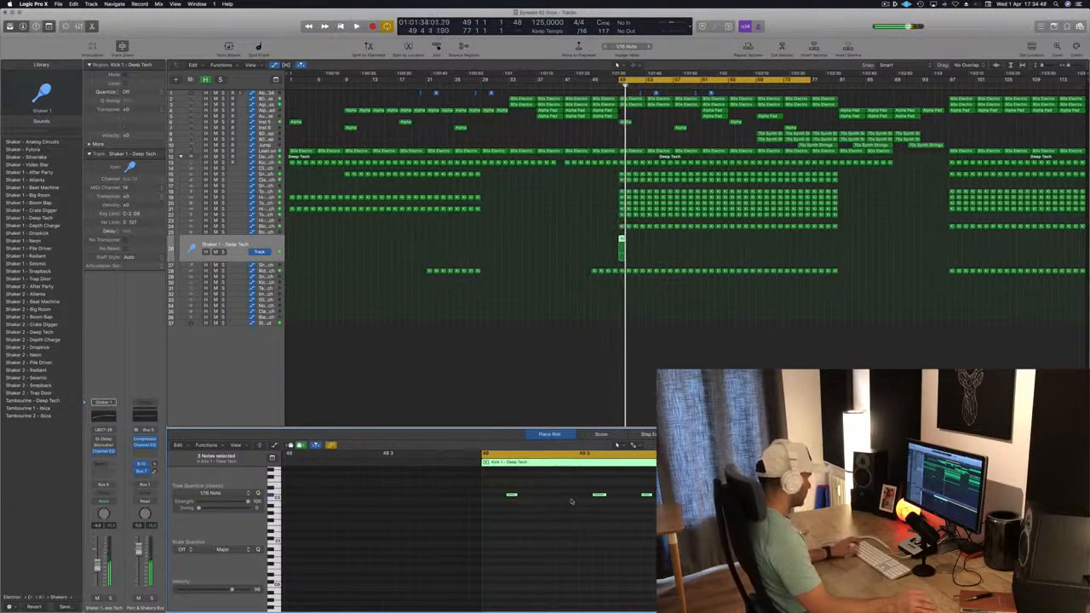
key("super+z")
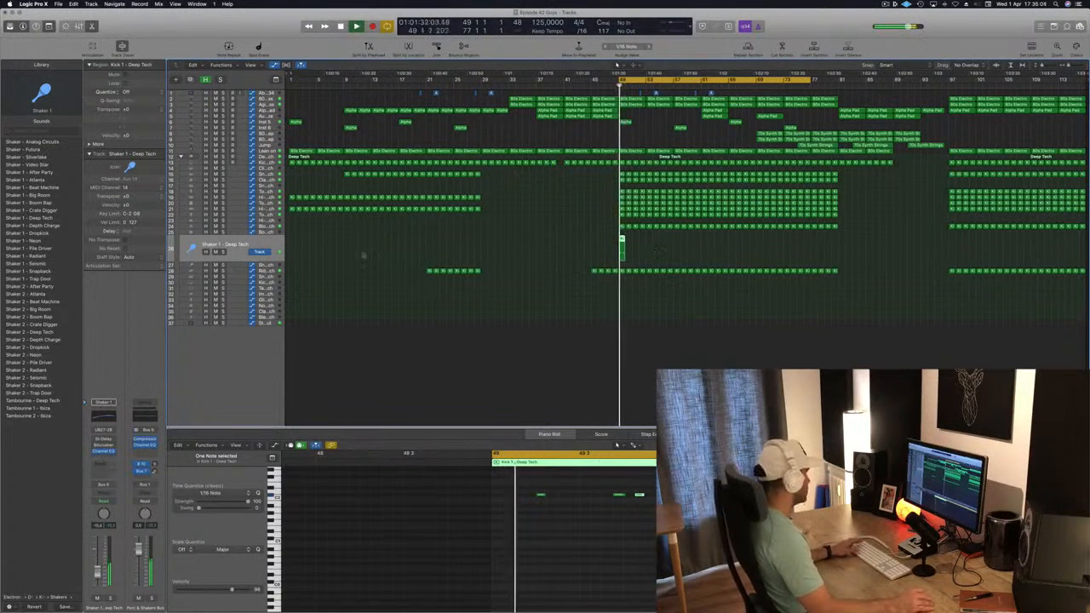
Step: Load the Shaker 2 - Snapback patch and repeat the shaker regions from bar 49 to about bar 81
left_click(34, 392)
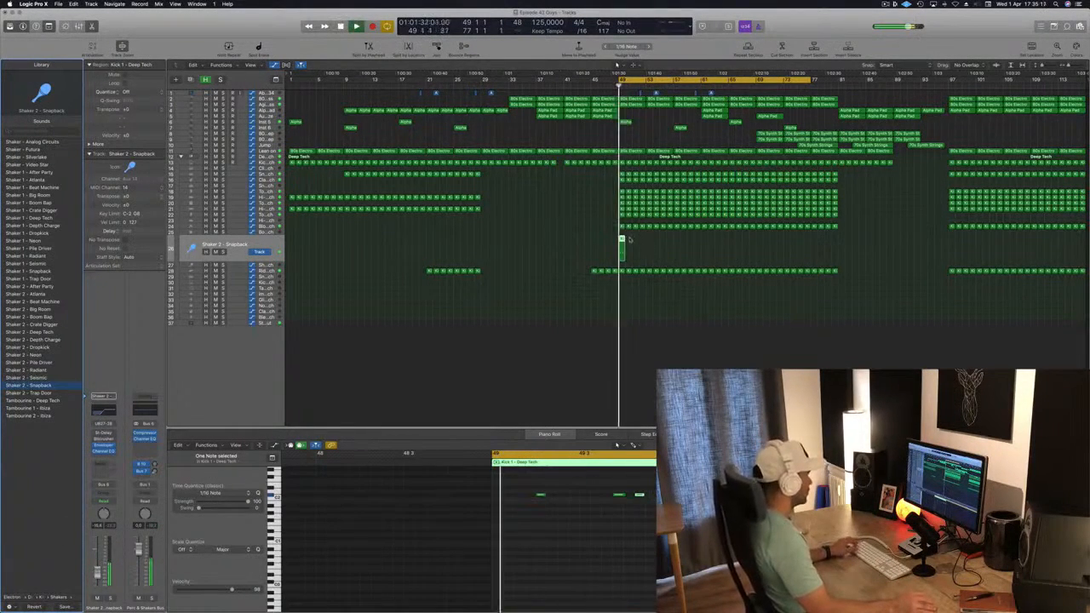
left_click_drag(622, 242, 619, 240)
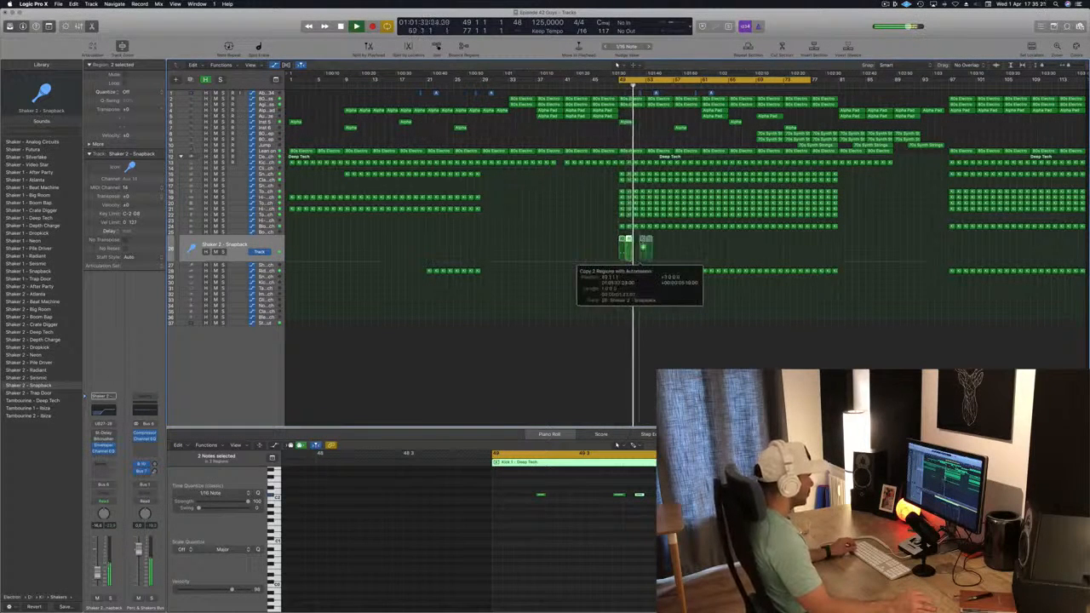
left_click_drag(636, 245, 786, 243)
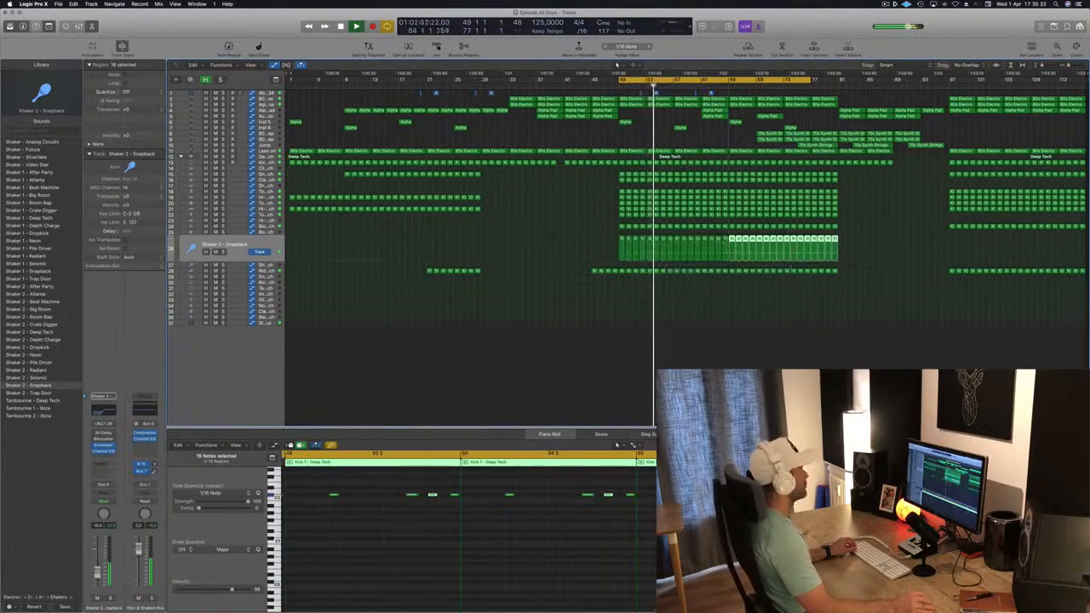
Step: Copy the shaker region at bar 49 onto the next shaker track and delete some of its notes in the piano roll
left_click(549, 242)
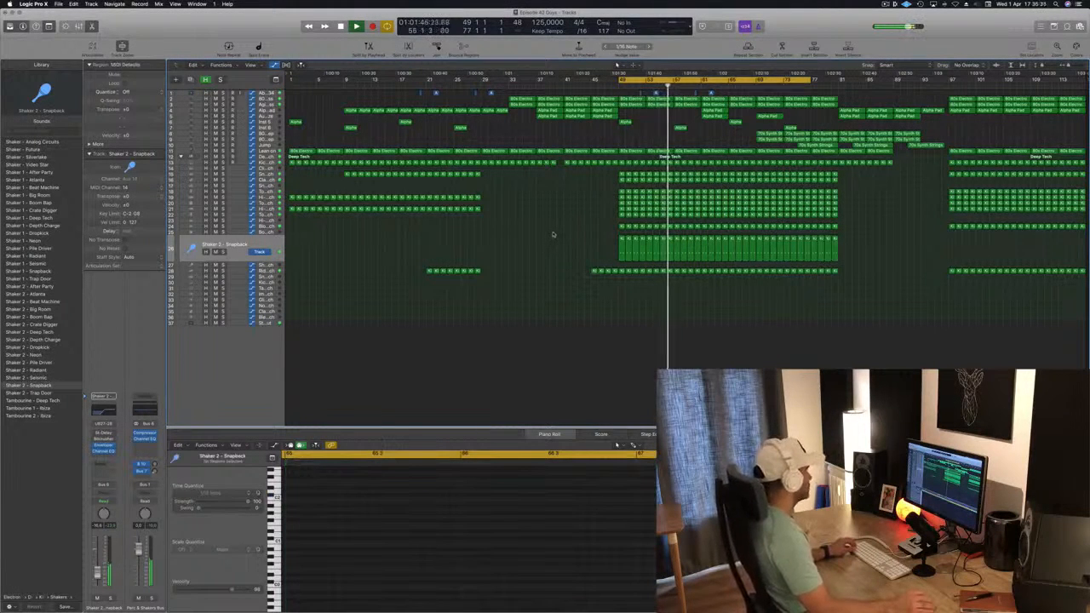
key("Down")
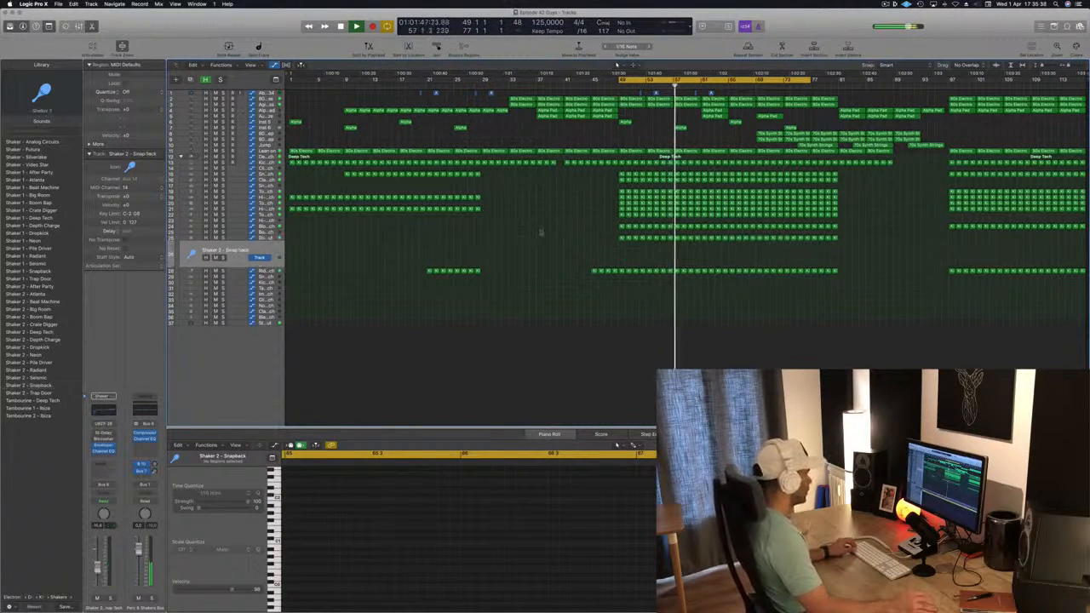
left_click_drag(623, 239, 626, 260)
left_click(323, 496)
left_click_drag(323, 496, 478, 524)
key("Delete")
Step: Nudge the remaining shaker notes earlier, audition them, then nudge them back later
key("alt+Left")
key("alt+Left")
key("alt+Left")
key("alt+Left")
key("alt+Left")
key("alt+Left")
key("alt+Left")
key("alt+Left")
key("alt+Left")
key("alt+Left")
key("alt+Left")
key("space")
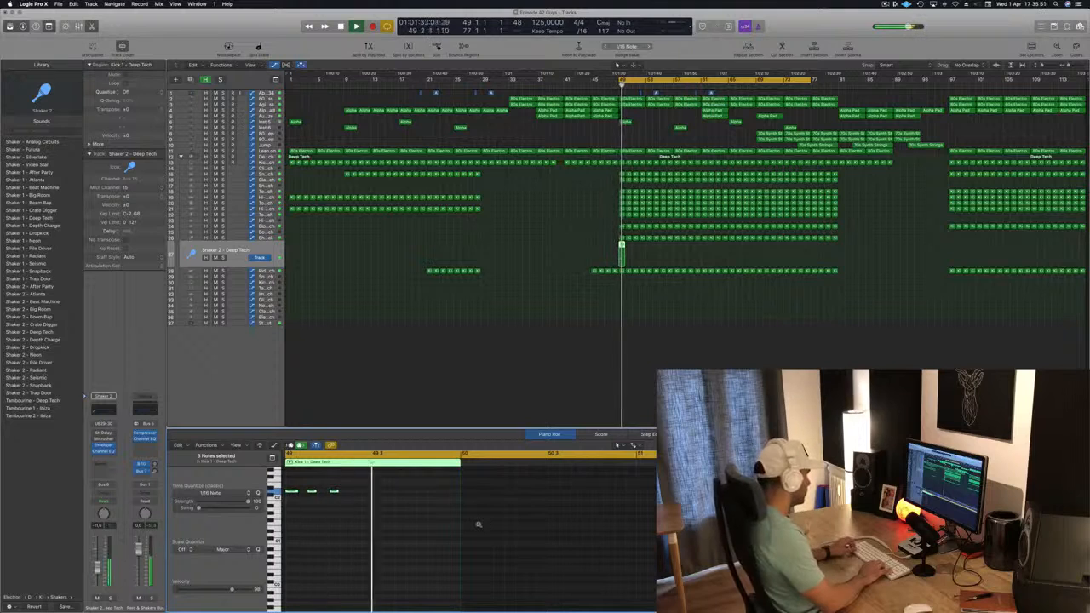
key("alt+Right")
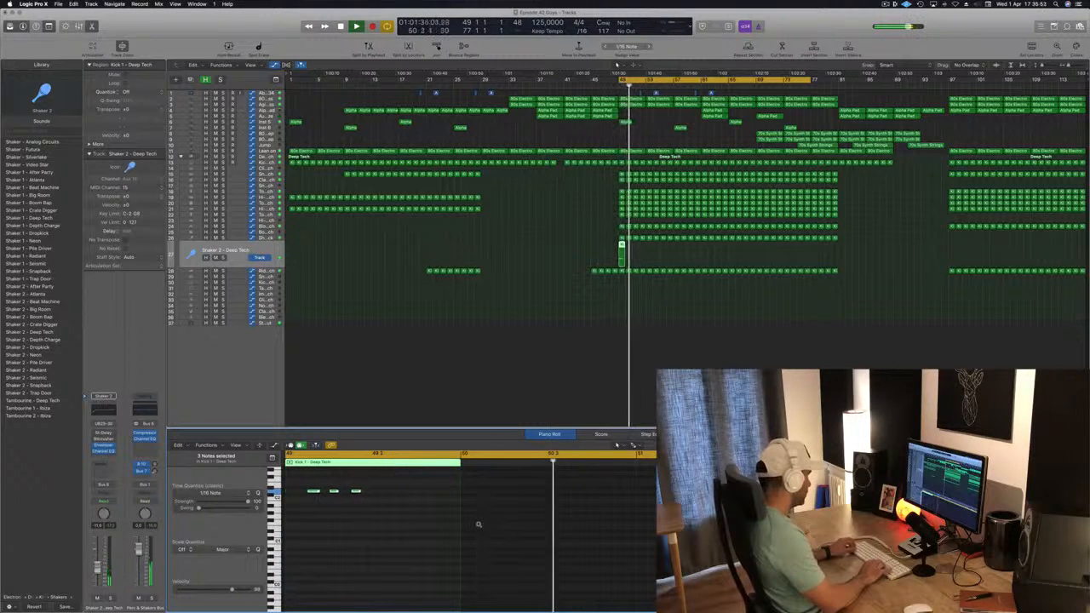
key("alt+Right")
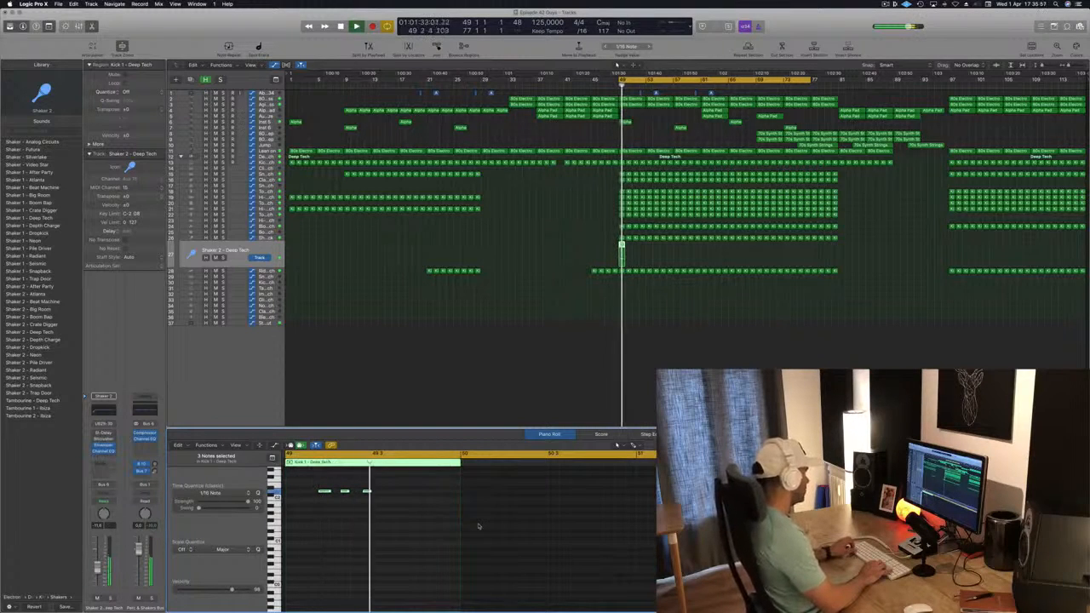
key("alt+Right")
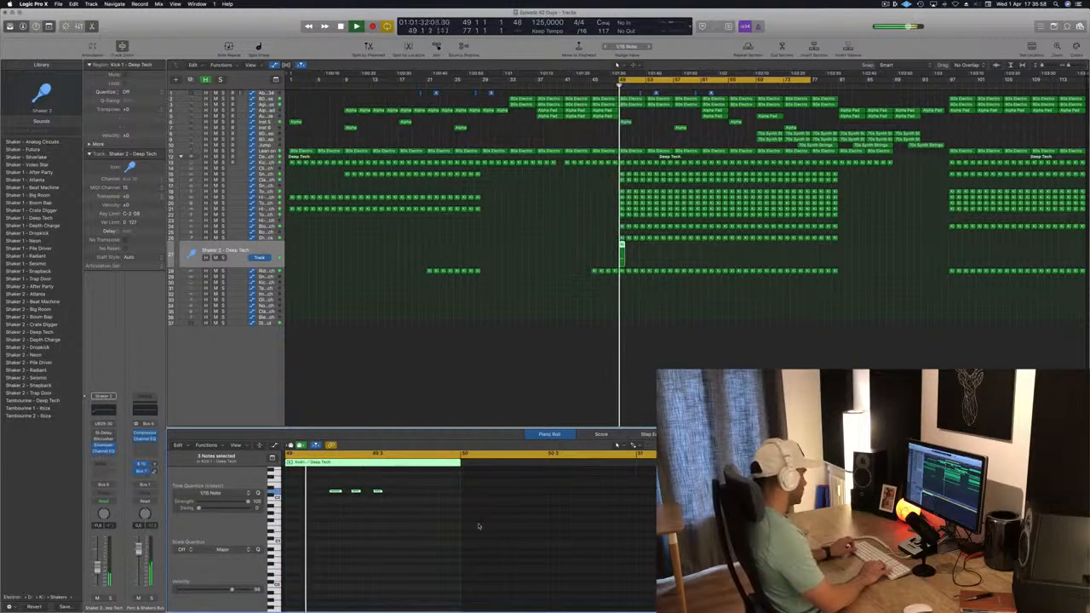
key("alt+Right")
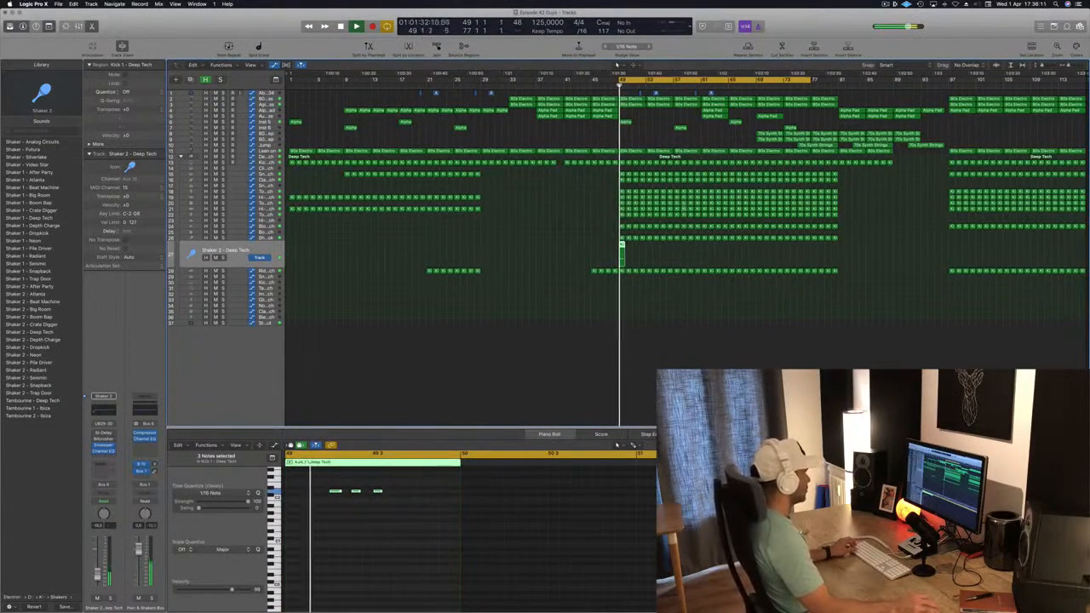
Step: Repeat the Shaker 2 - Deep Tech region from bar 49 to about bar 81
left_click_drag(621, 245, 686, 253)
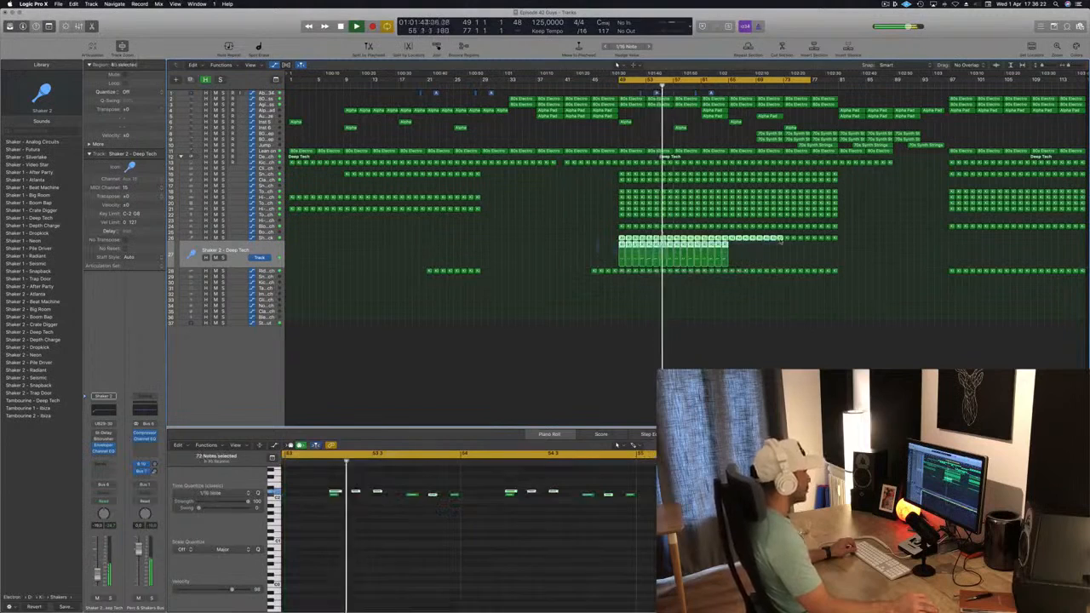
left_click_drag(604, 257, 724, 250)
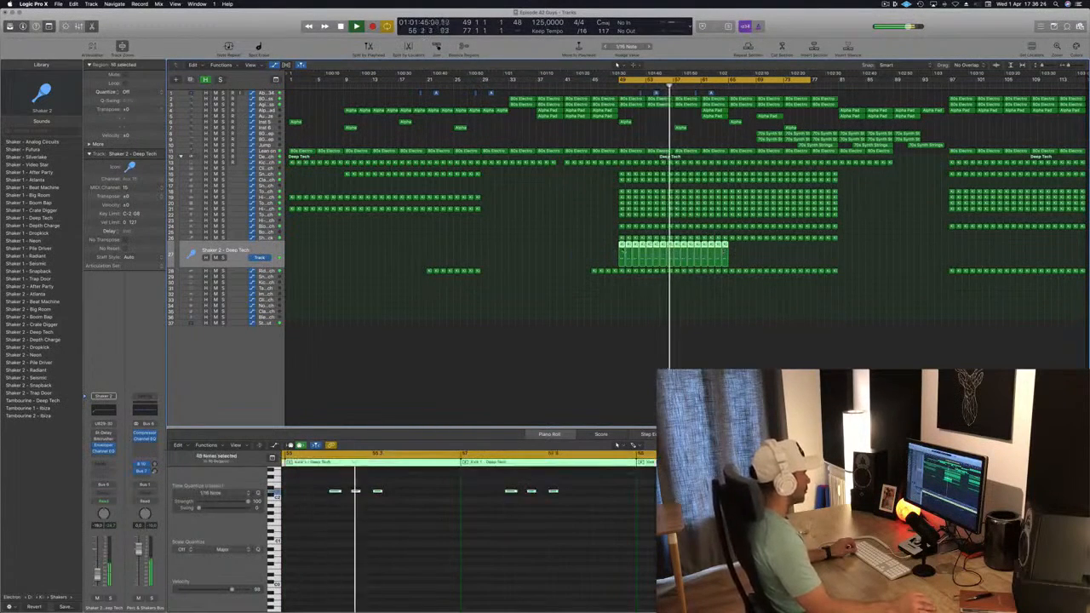
left_click_drag(624, 248, 734, 250)
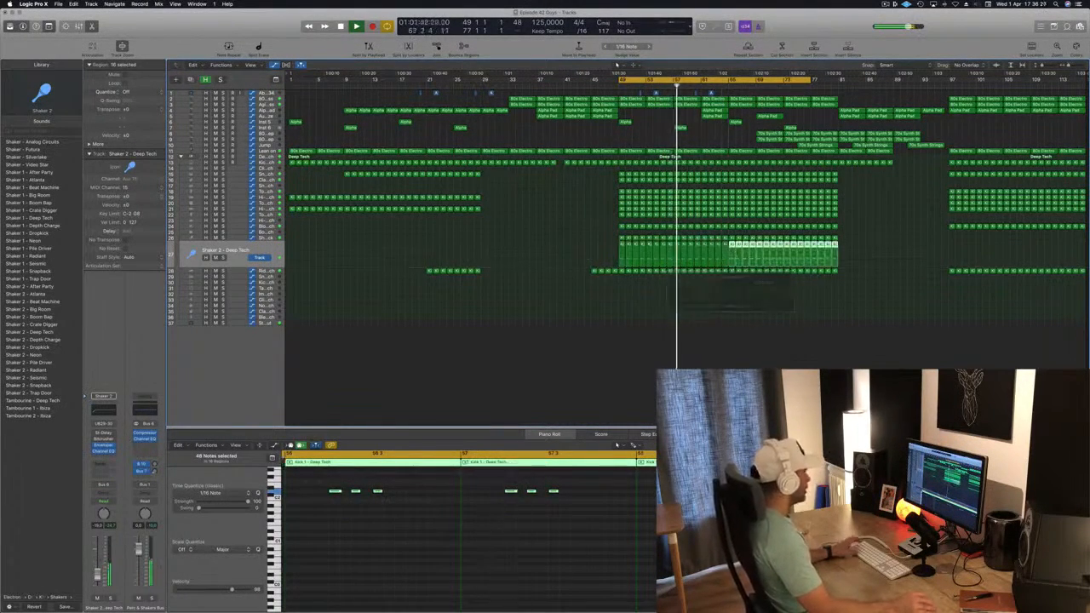
Step: Select both shaker tracks and save the project
key("space")
key("space")
left_click(237, 257)
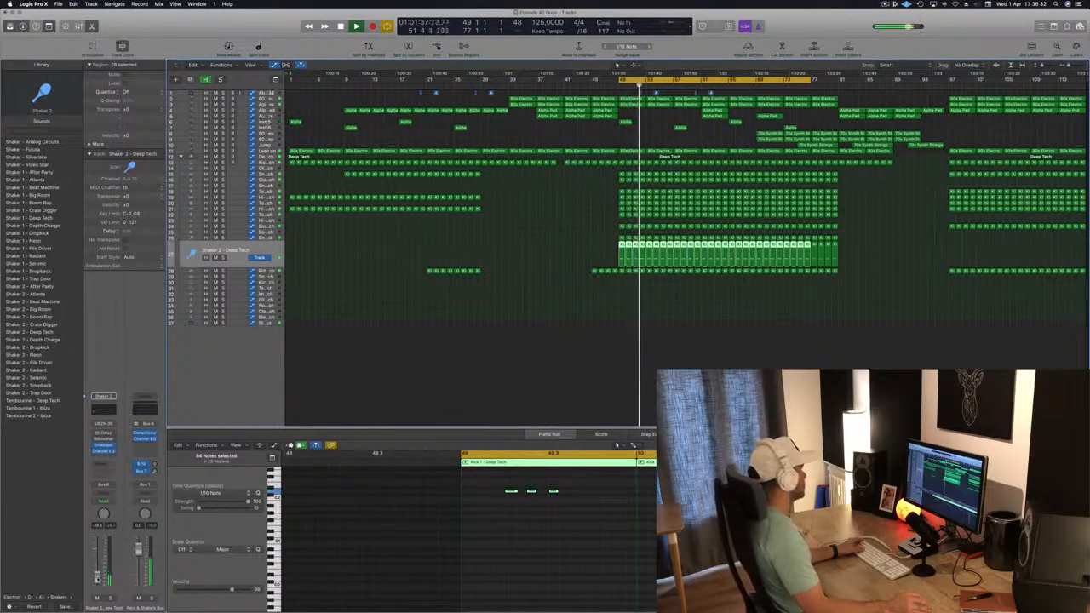
left_click(269, 239)
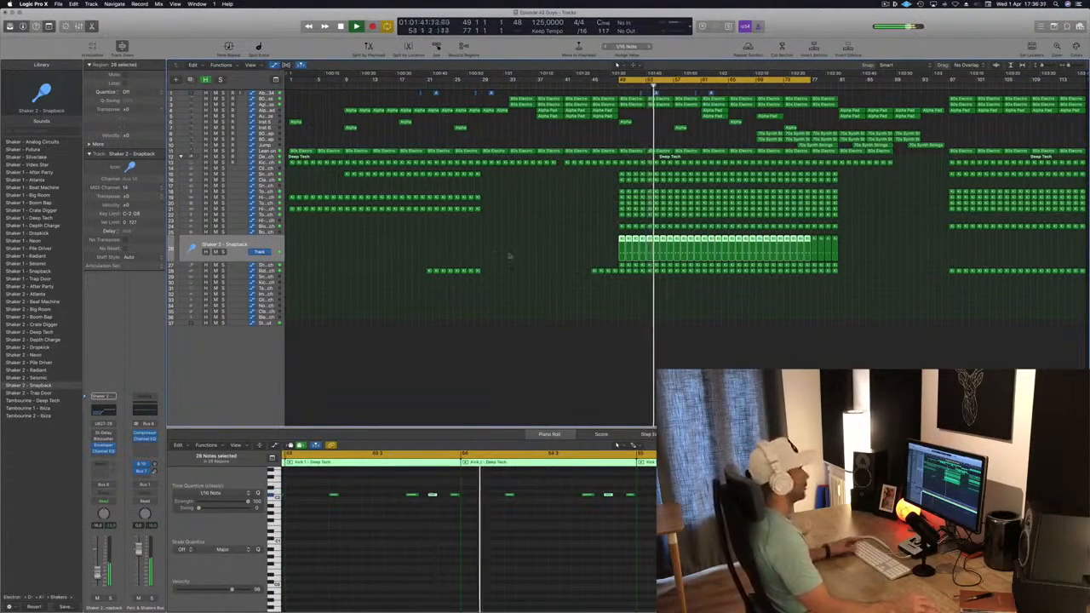
key("super+s")
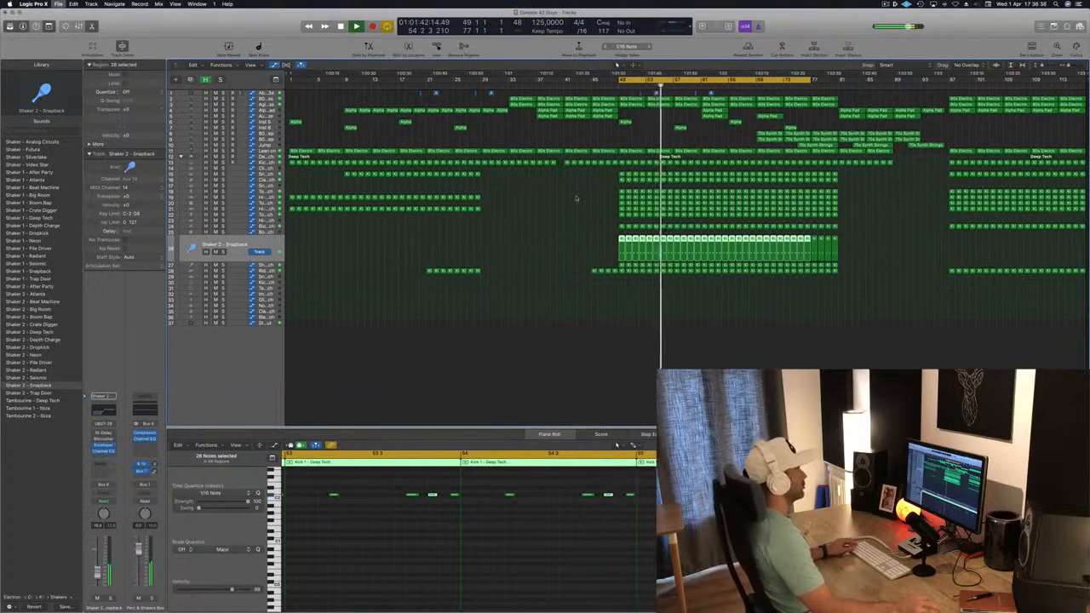
key("space")
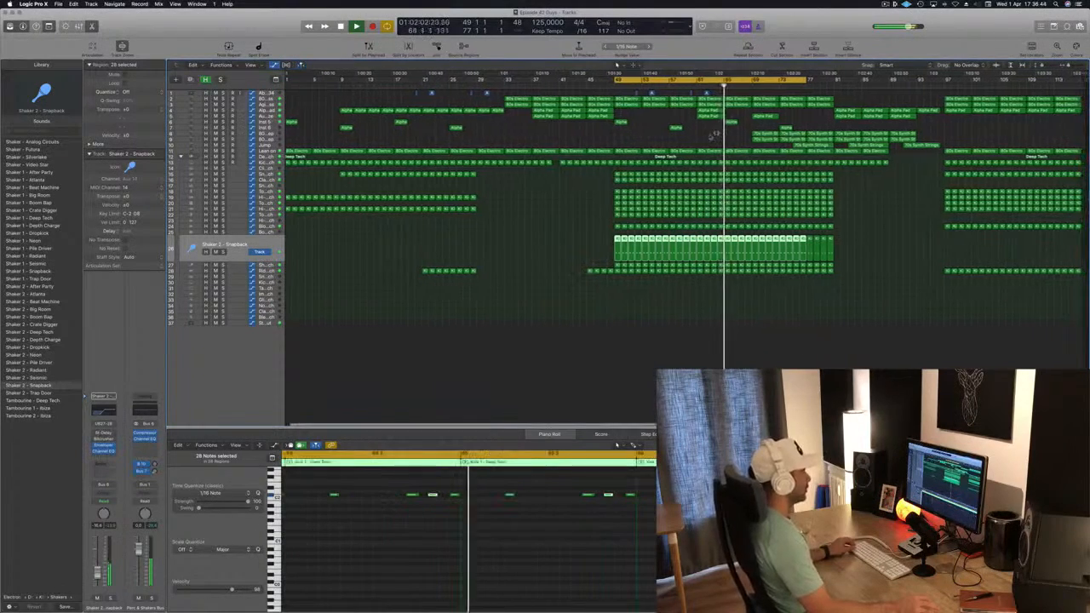
Step: Play back the break section with the new shaker parts
scroll(757, 133, "up", 3)
scroll(757, 133, "down", 3)
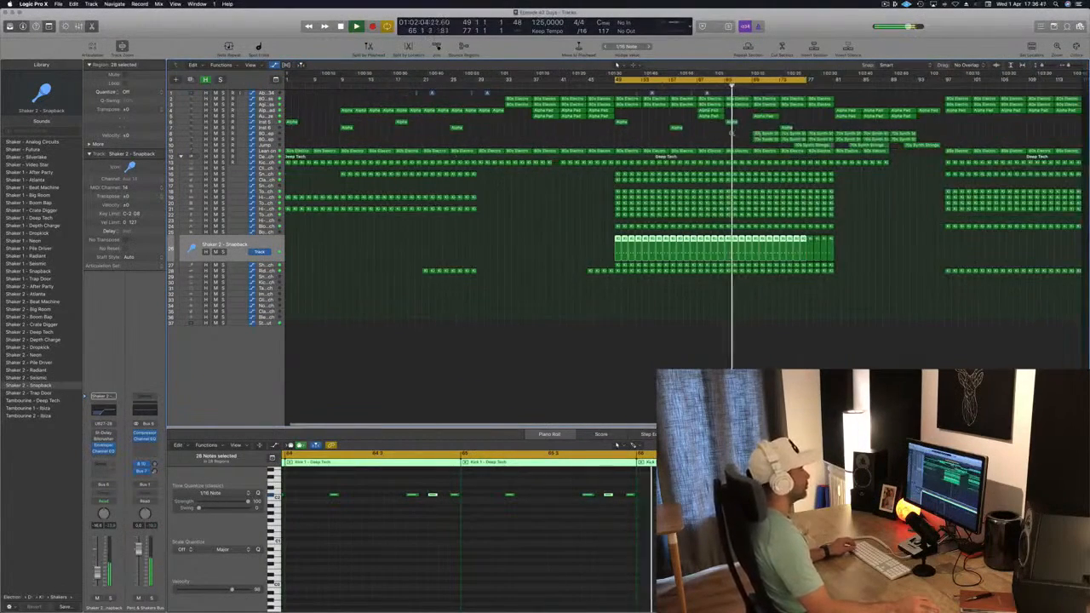
left_click(697, 138)
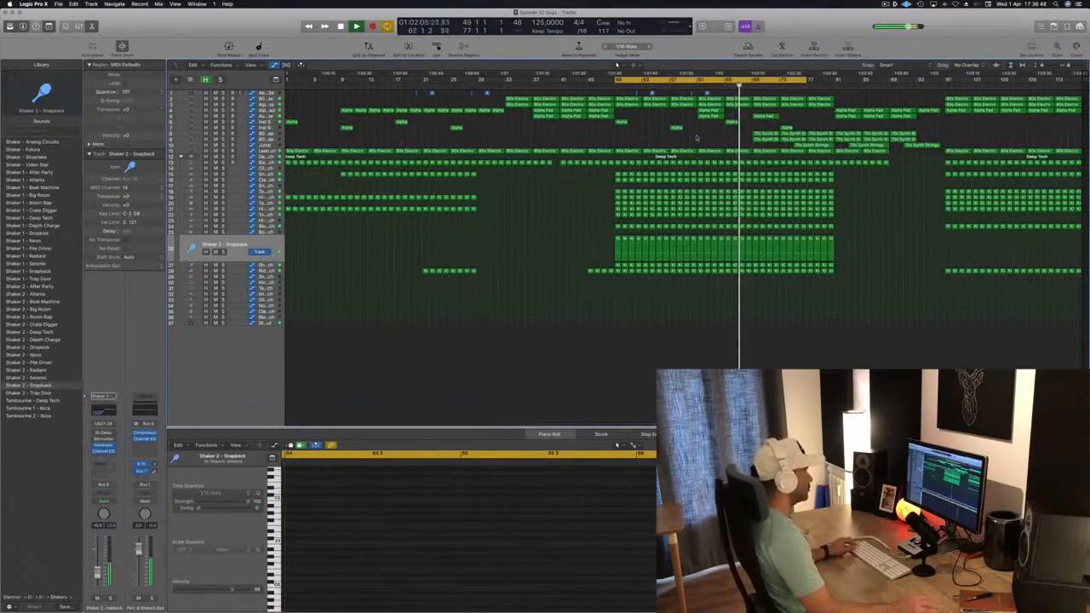
scroll(774, 141, "up", 2)
scroll(774, 141, "down", 2)
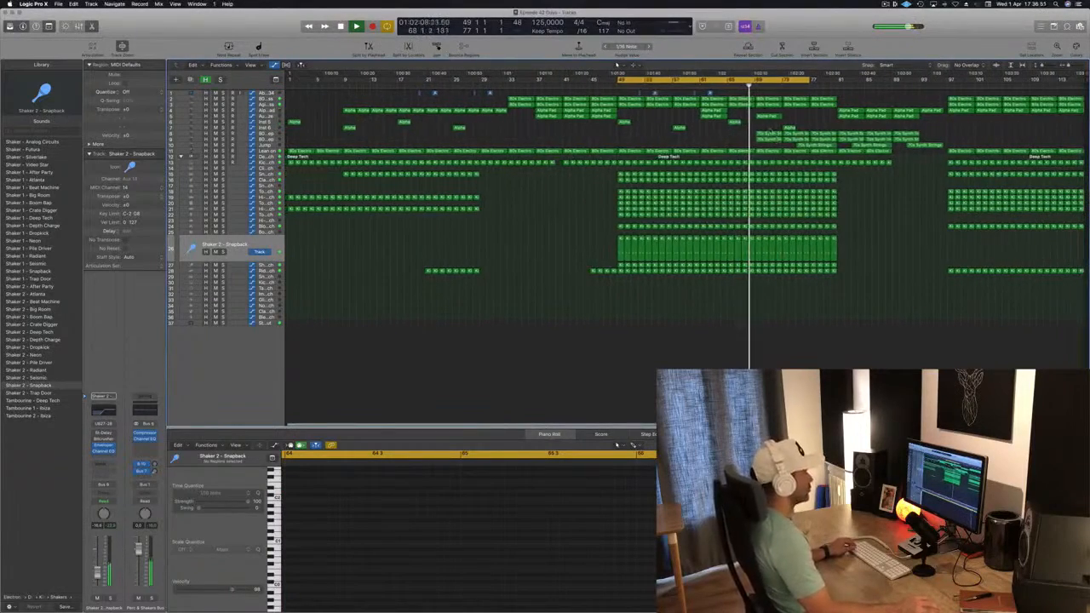
scroll(703, 140, "up", 2)
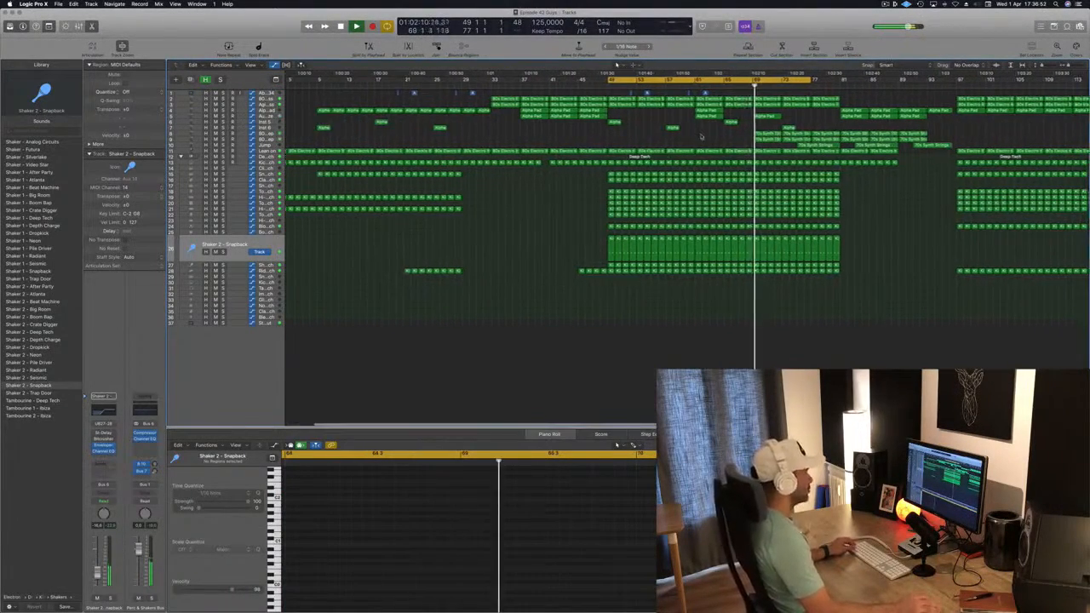
scroll(700, 134, "down", 1)
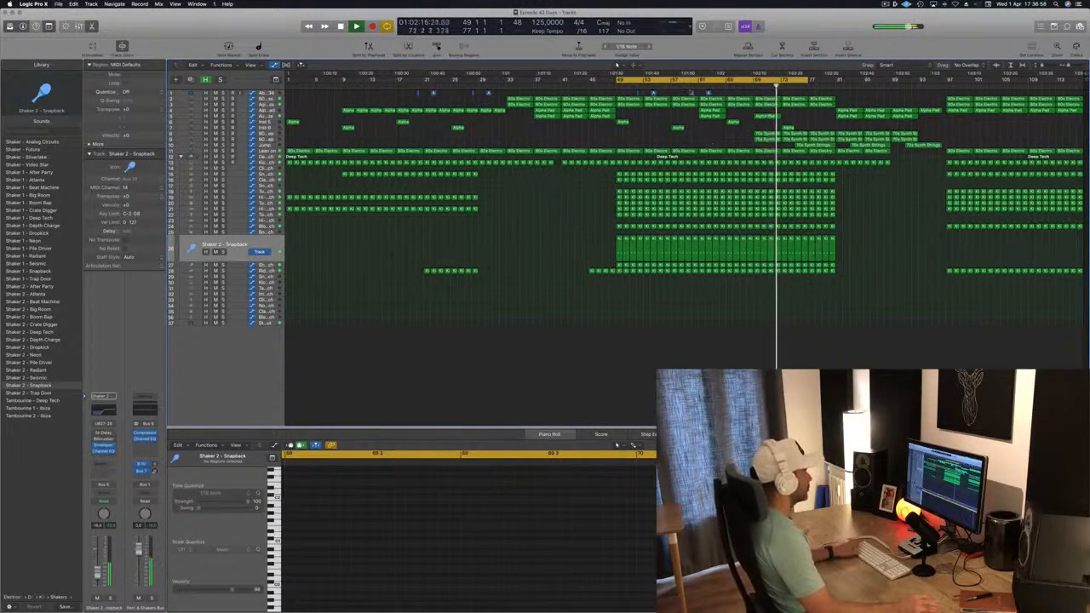
key("space")
key("space")
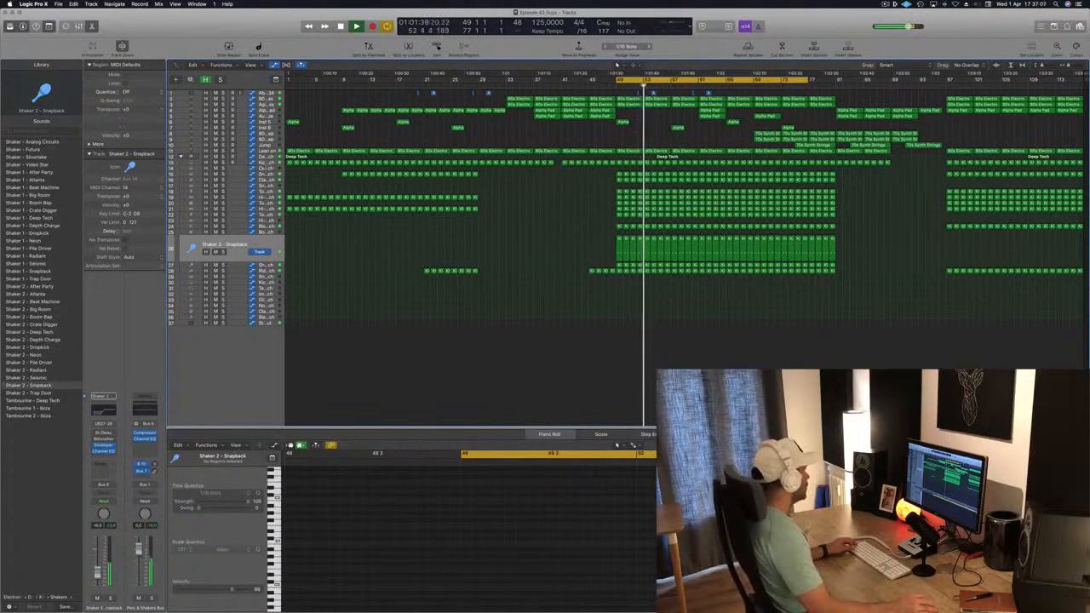
Step: Open the Deep Tech drum track's Multipressor plugin to inspect its settings while playing, then close it
left_click(265, 158)
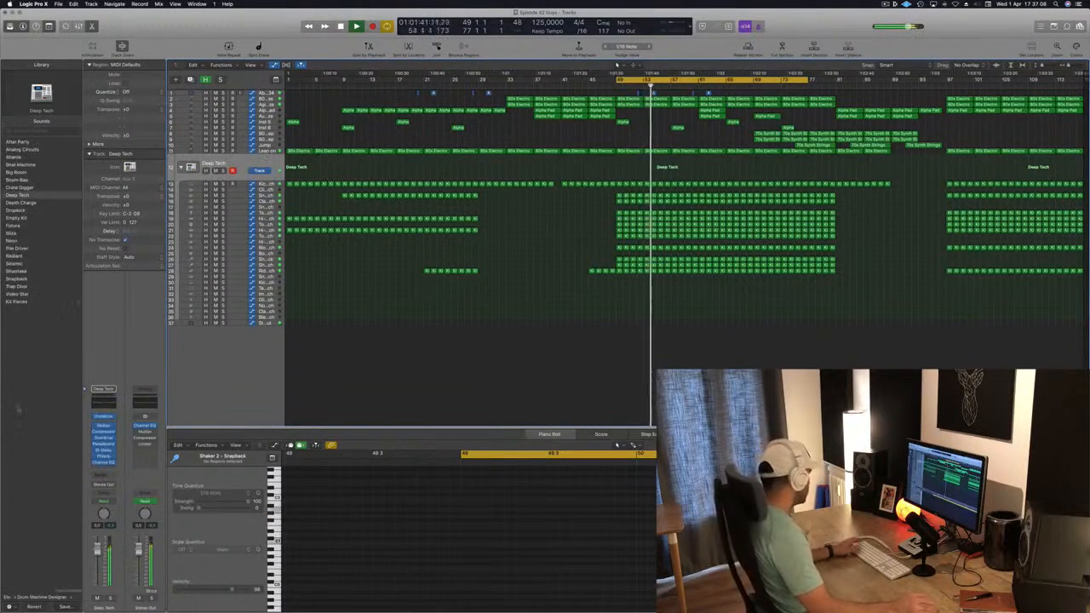
left_click(104, 426)
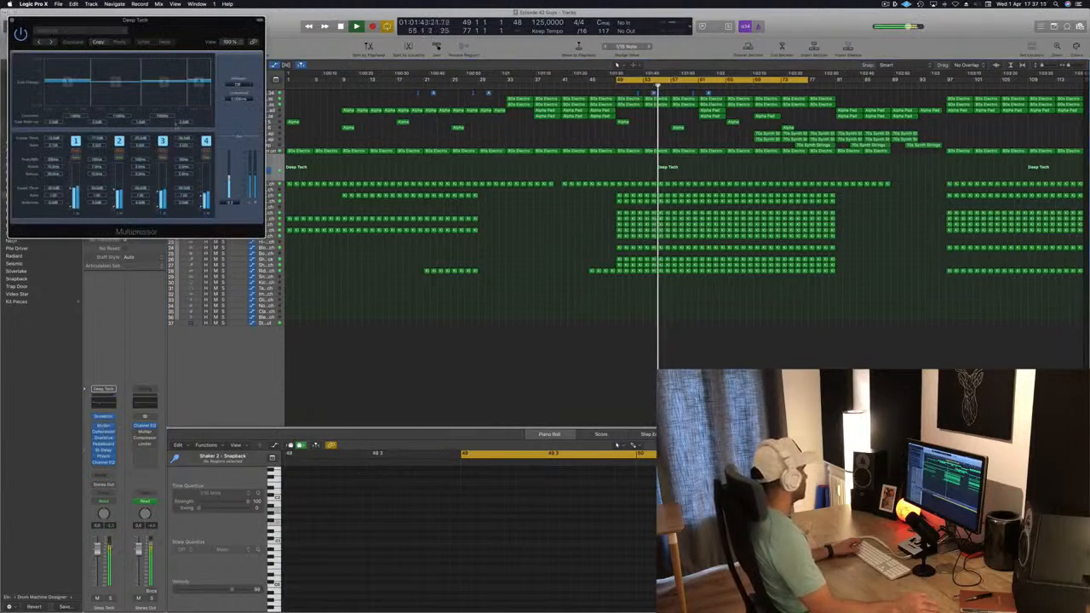
left_click_drag(207, 32, 787, 176)
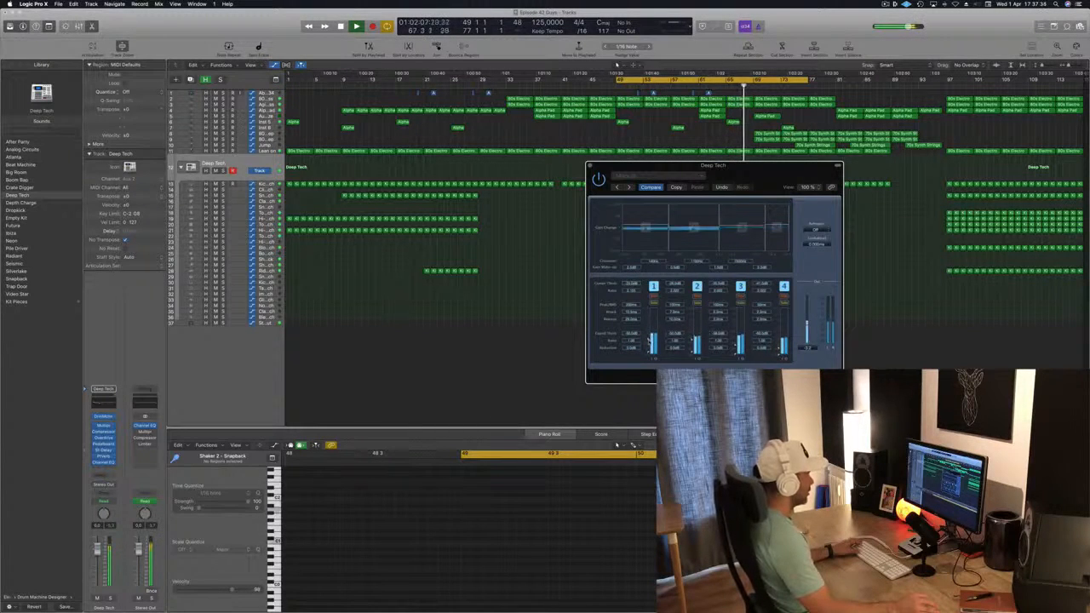
left_click_drag(761, 179, 714, 193)
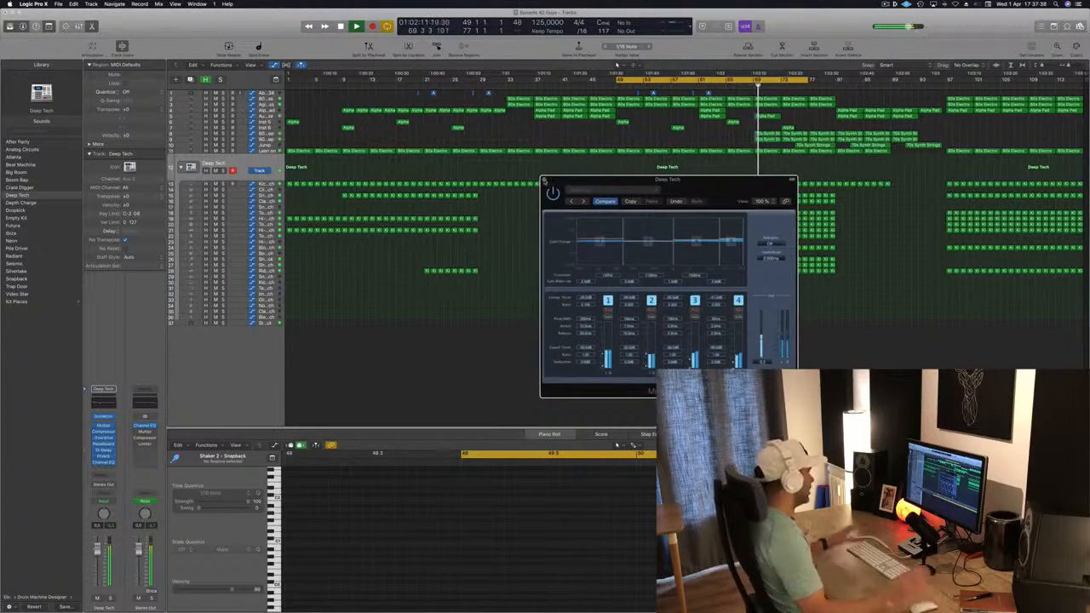
left_click(546, 181)
key("space")
key("space")
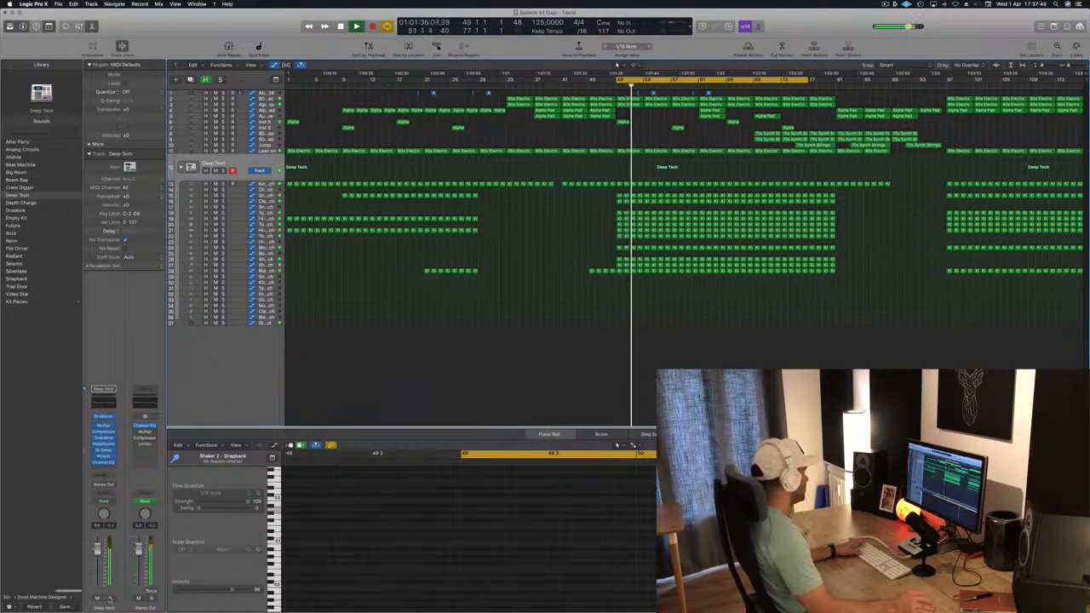
key("s")
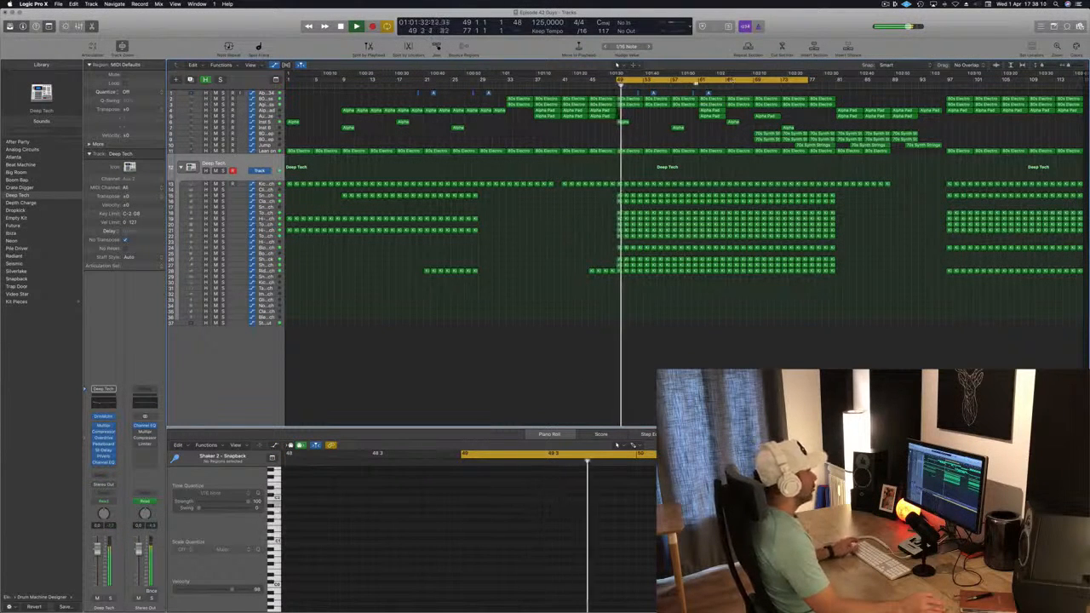
left_click_drag(700, 80, 840, 80)
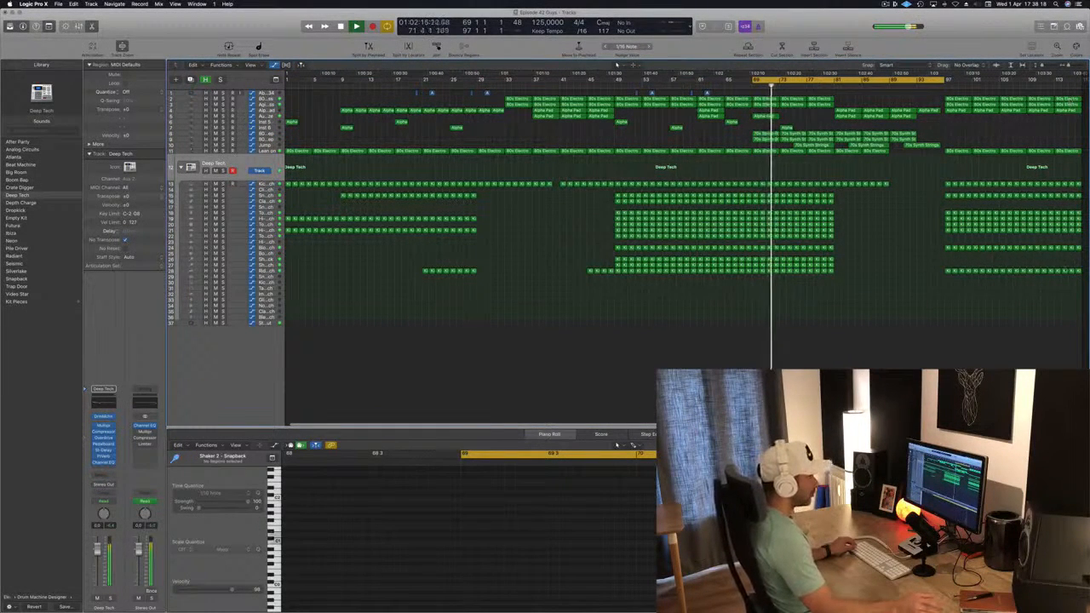
left_click_drag(1060, 276, 1075, 95)
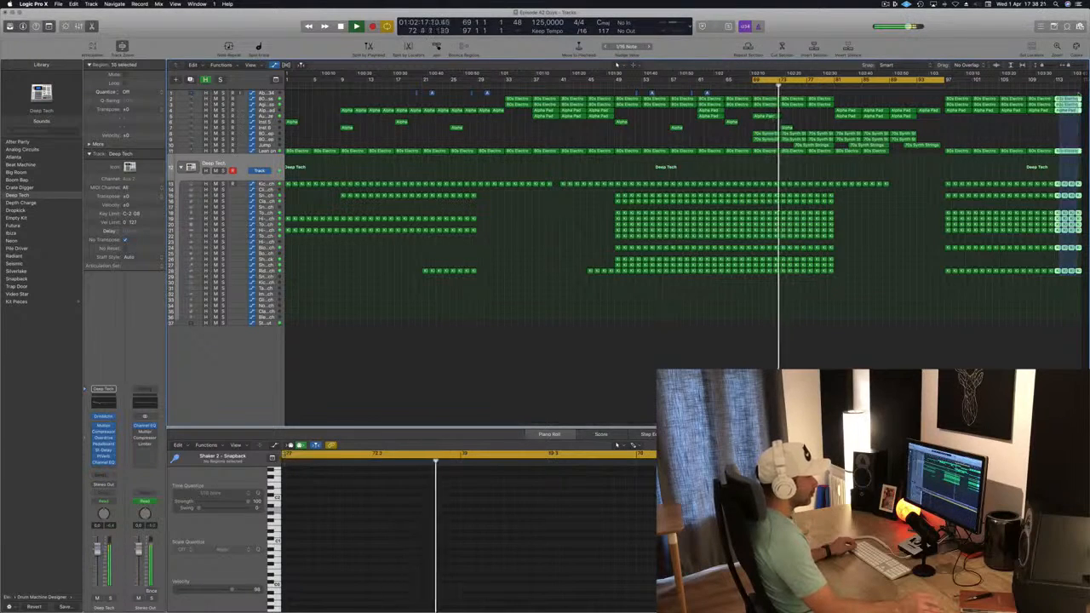
left_click(874, 264)
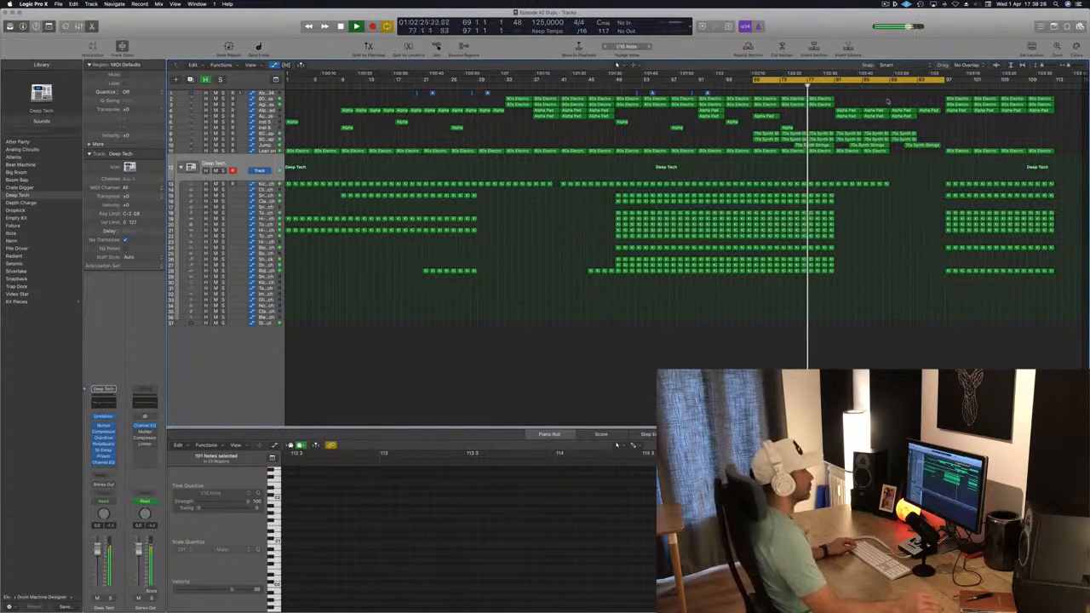
Step: Move the selected 70s Synth regions four bars earlier so they start at about bar 65
left_click(718, 86)
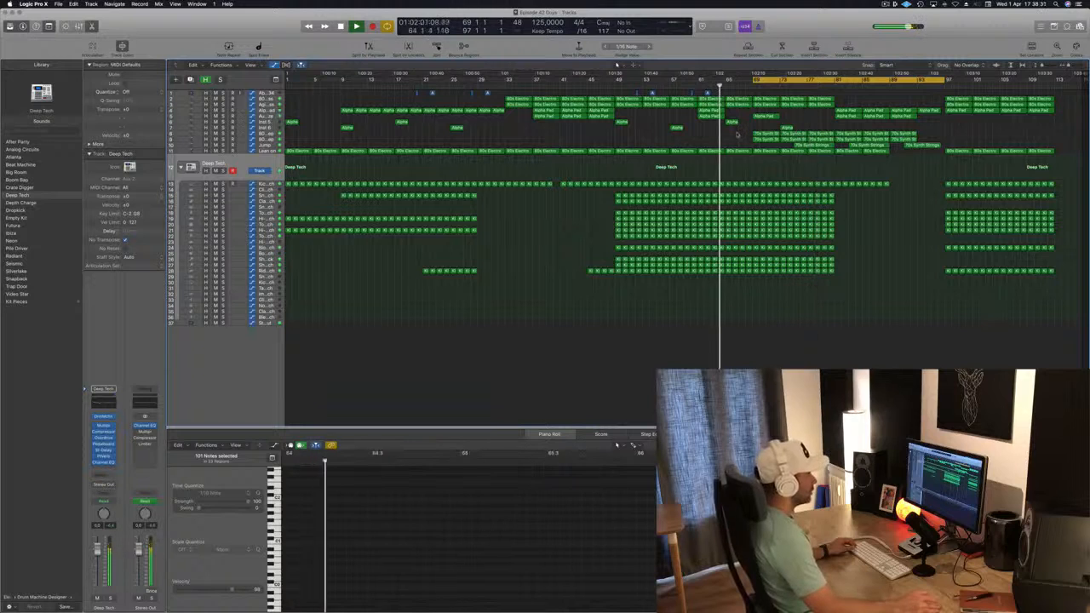
left_click_drag(740, 133, 839, 146)
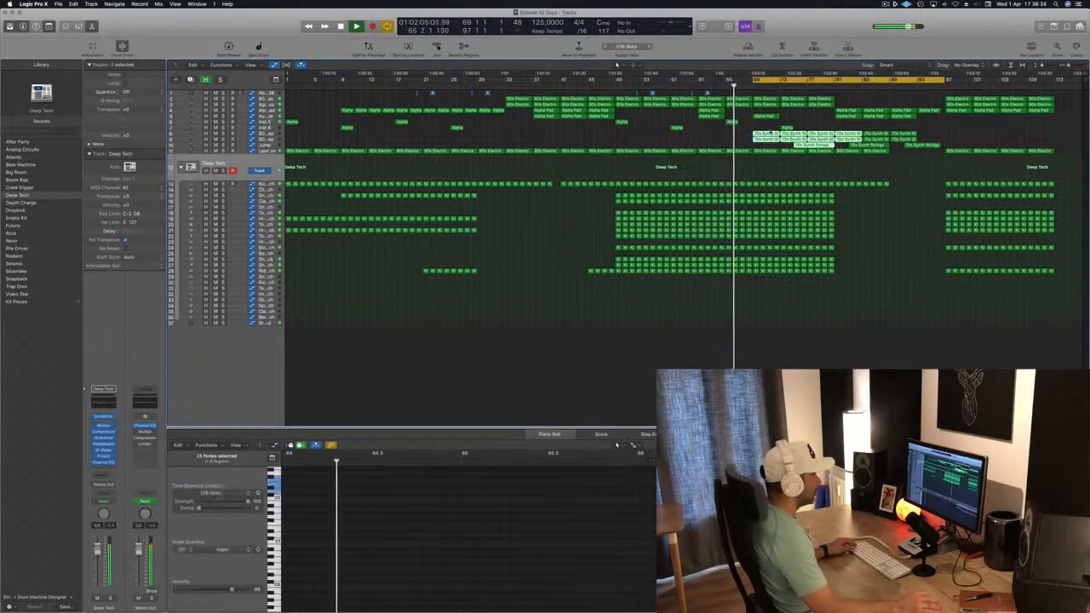
left_click_drag(758, 134, 734, 135)
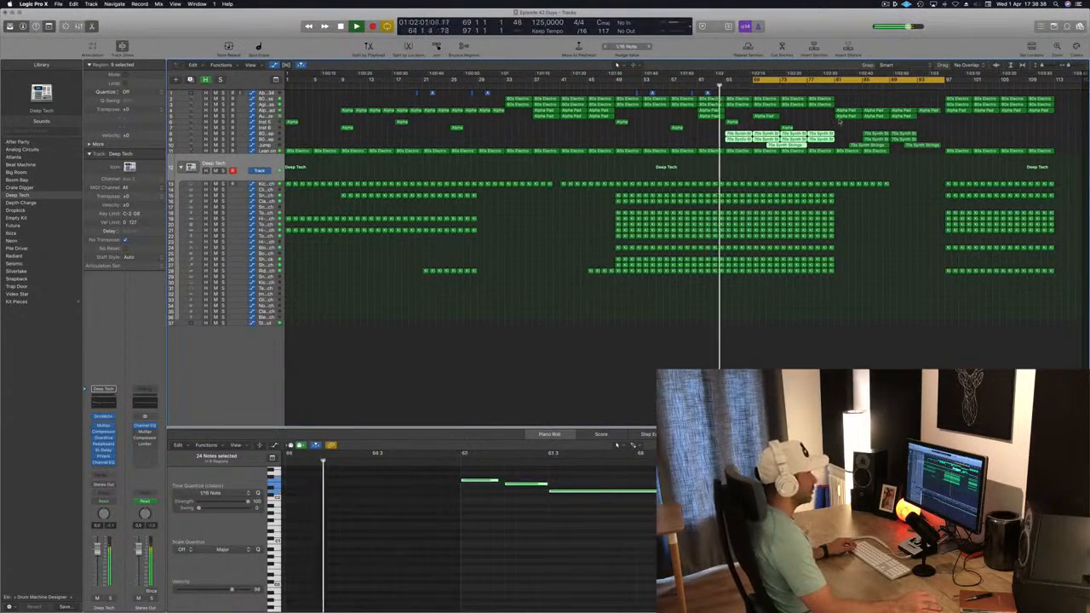
Step: Delete the 70s Synth regions between about bars 81 and 89
left_click(875, 134)
left_click_drag(871, 134, 915, 145)
key("BackSpace")
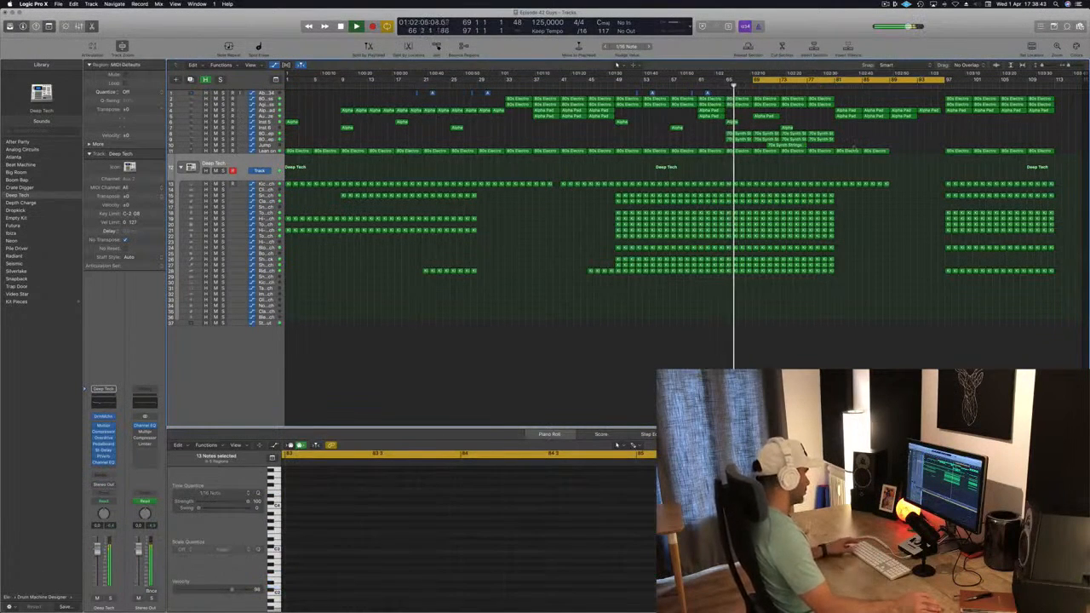
Step: Delete the bass and Deep Tech drum regions between about bars 81 and 89
scroll(746, 143, "up", 1)
scroll(746, 143, "down", 1)
scroll(675, 138, "left", 1)
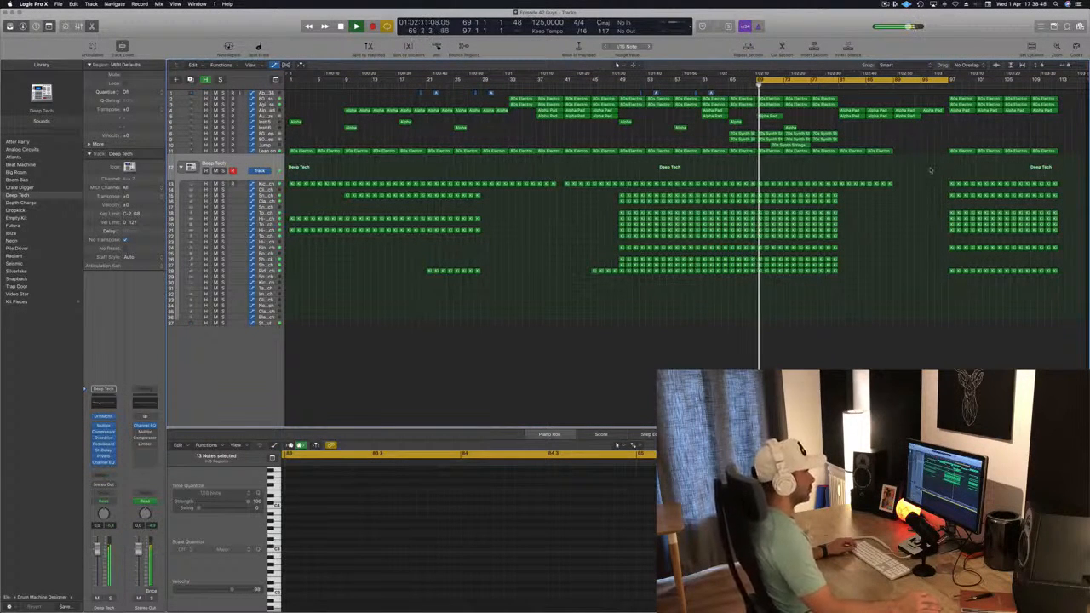
left_click_drag(911, 151, 844, 206)
key("Delete")
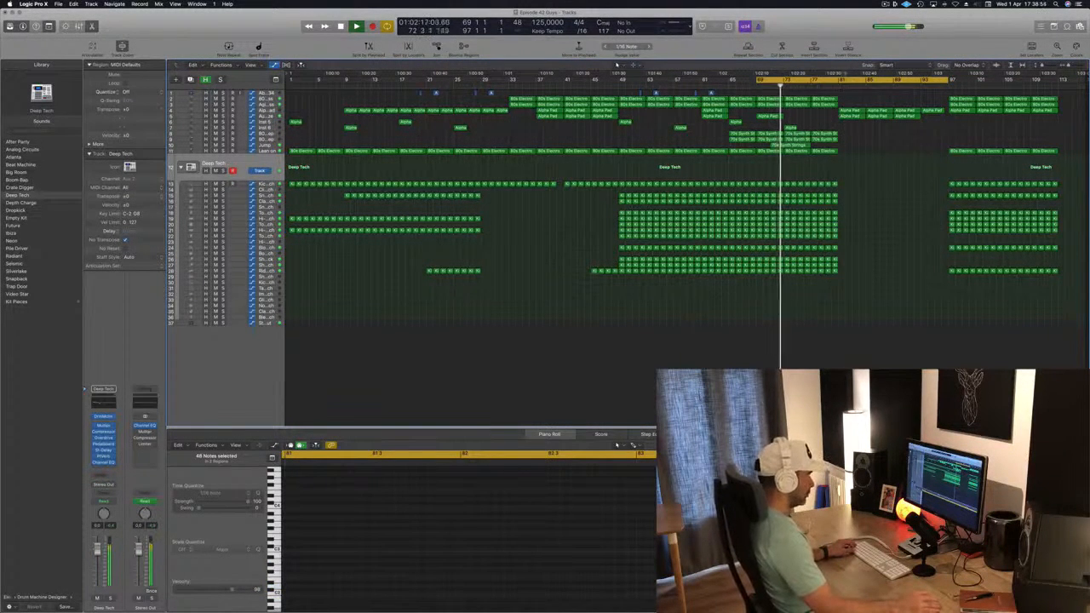
Step: Set the locators from bar 81 to bar 97 and repeat the section between them
key("c")
left_click(841, 78)
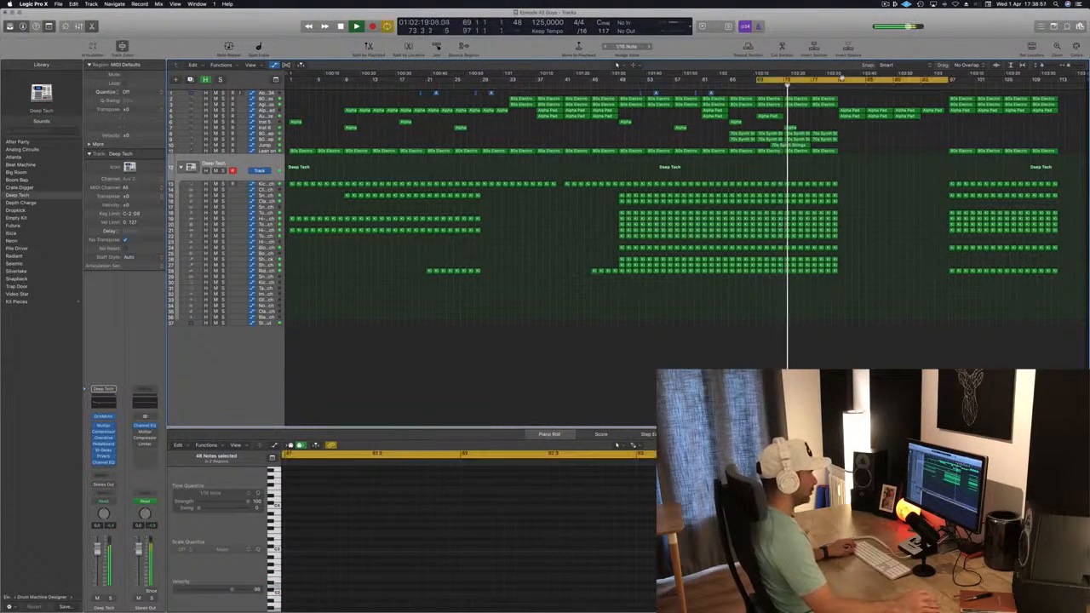
left_click_drag(841, 78, 949, 91)
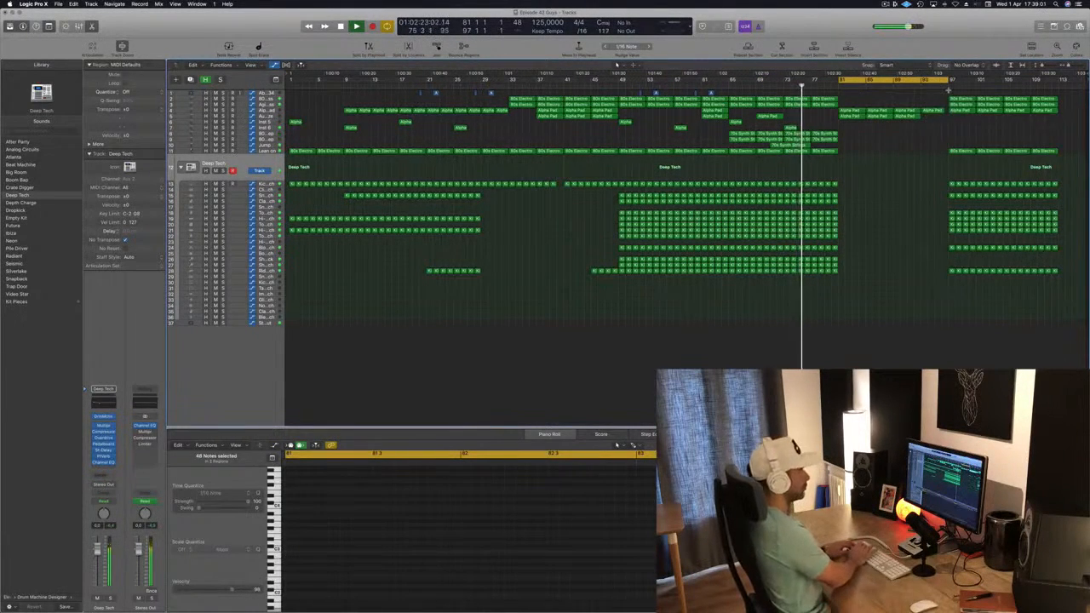
key("super+r")
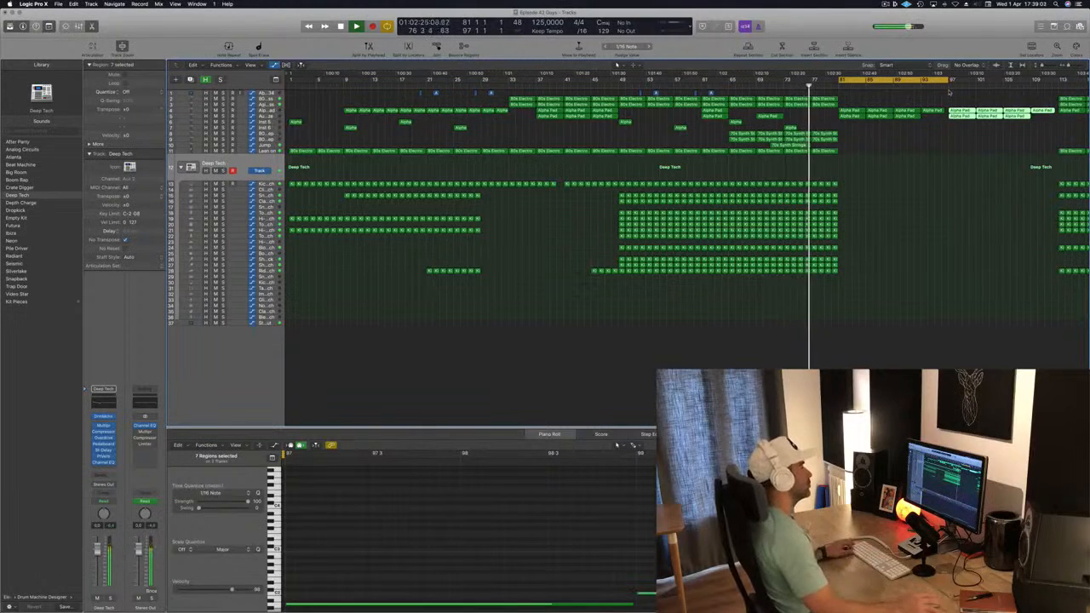
Step: Set the locators from bar 113 to bar 129 and repeat the section between them
scroll(972, 154, "left", 2)
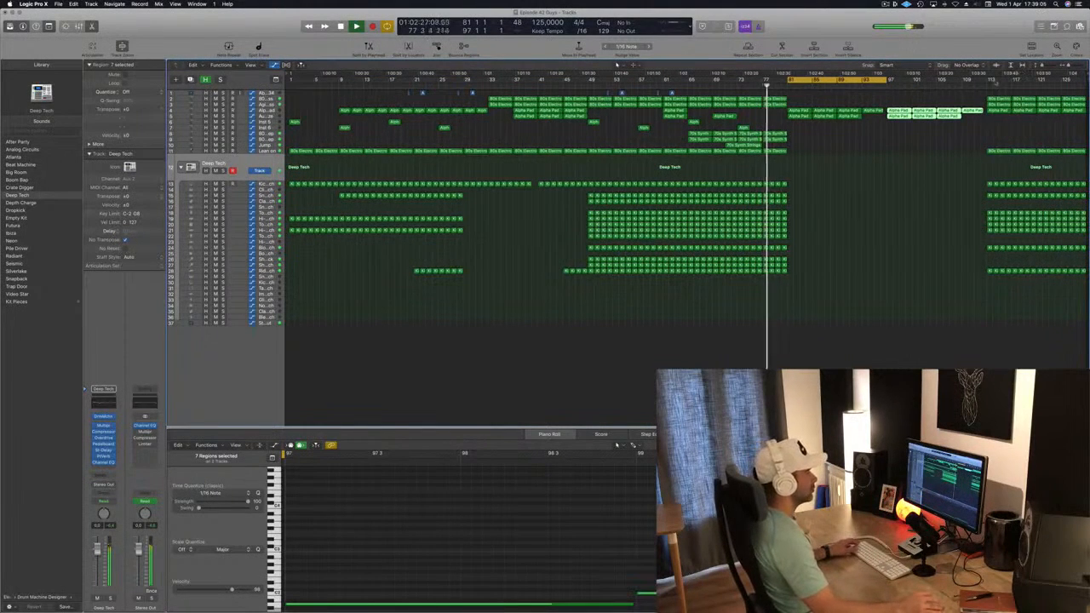
left_click_drag(987, 82, 1085, 85)
key("super+r")
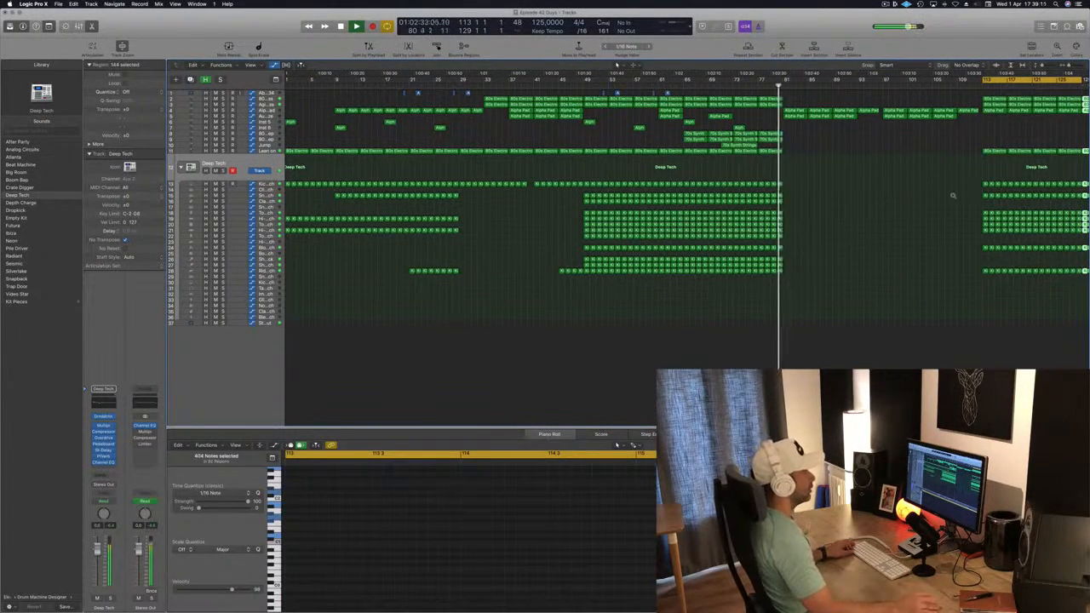
Step: Move a short Alpha region on the sixth track to about bar 81
scroll(918, 219, "left", 2)
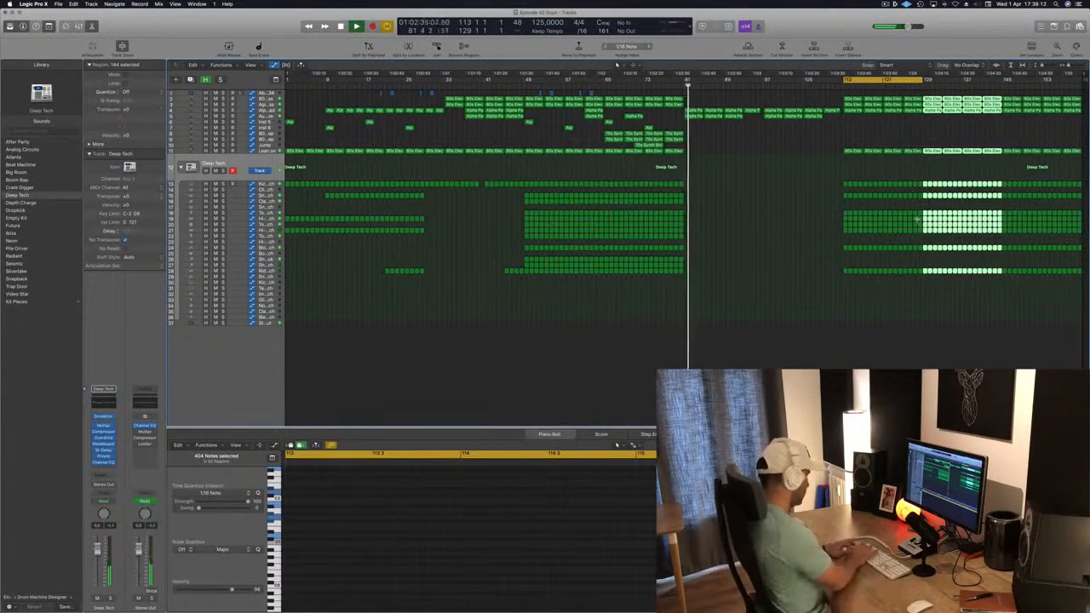
scroll(854, 278, "left", 2)
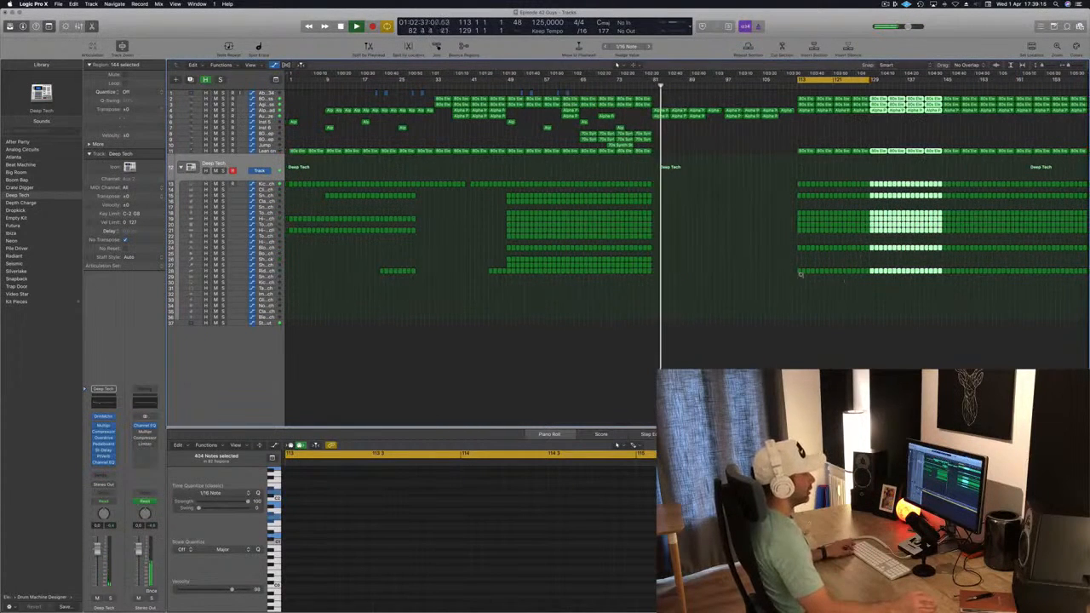
left_click(610, 87)
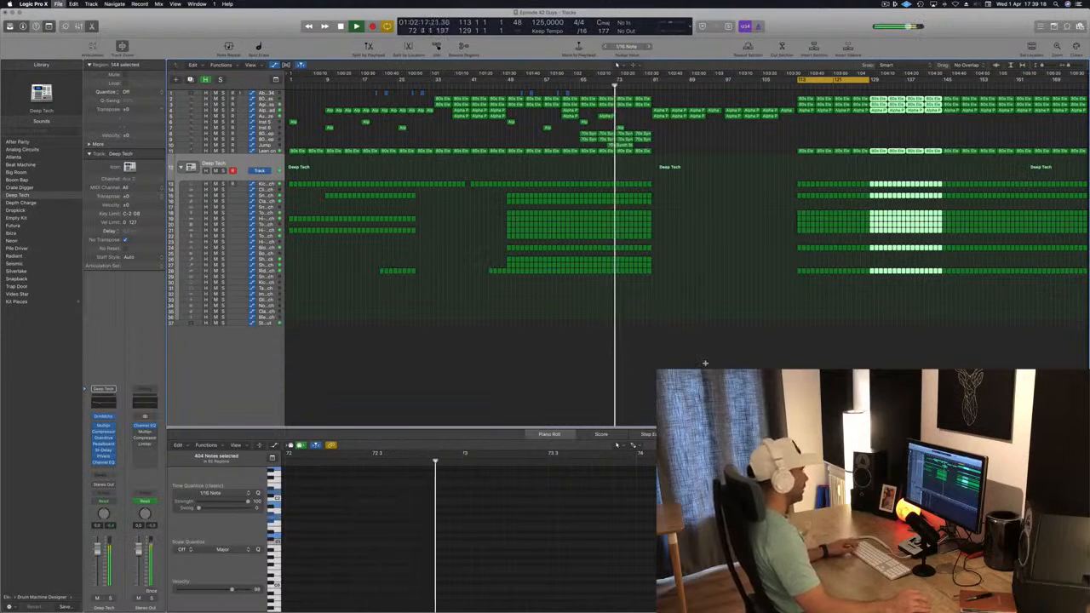
left_click(712, 256)
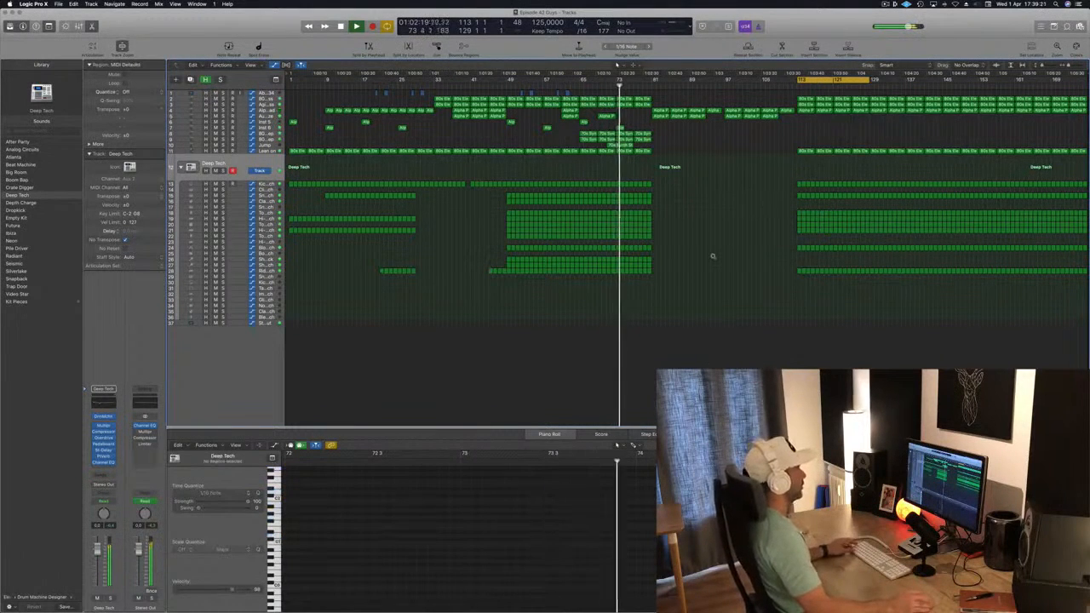
scroll(712, 256, "up", 2)
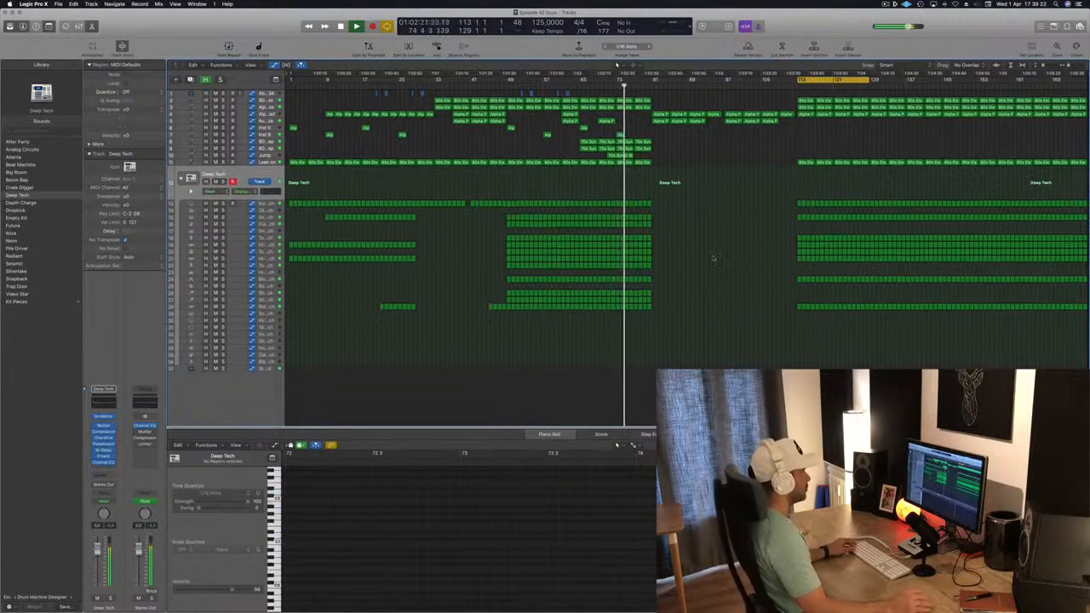
left_click(511, 128)
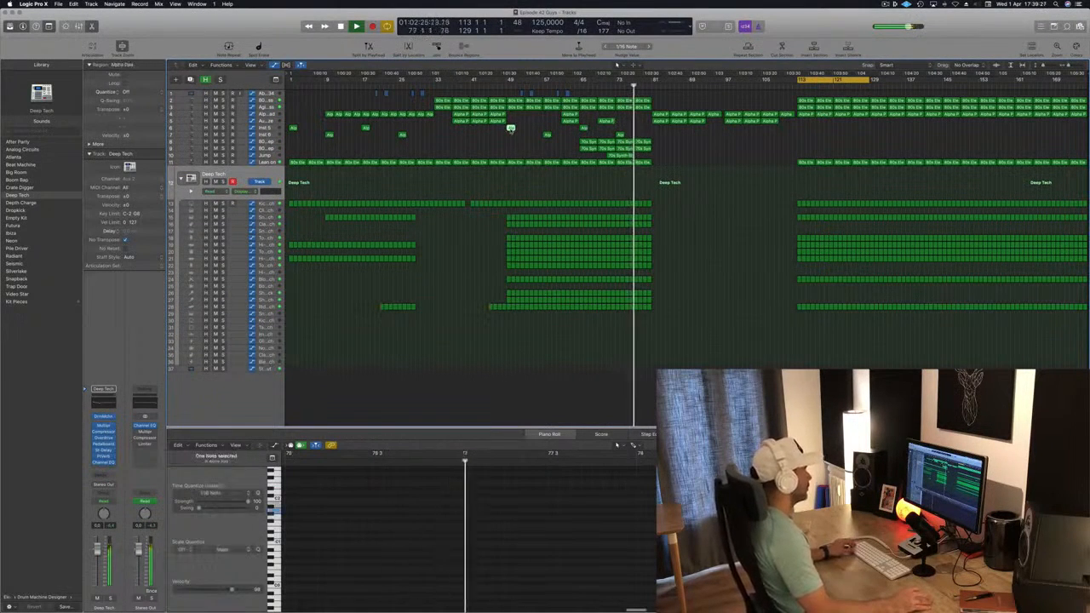
left_click(583, 128)
left_click_drag(583, 128, 657, 127)
left_click(610, 184)
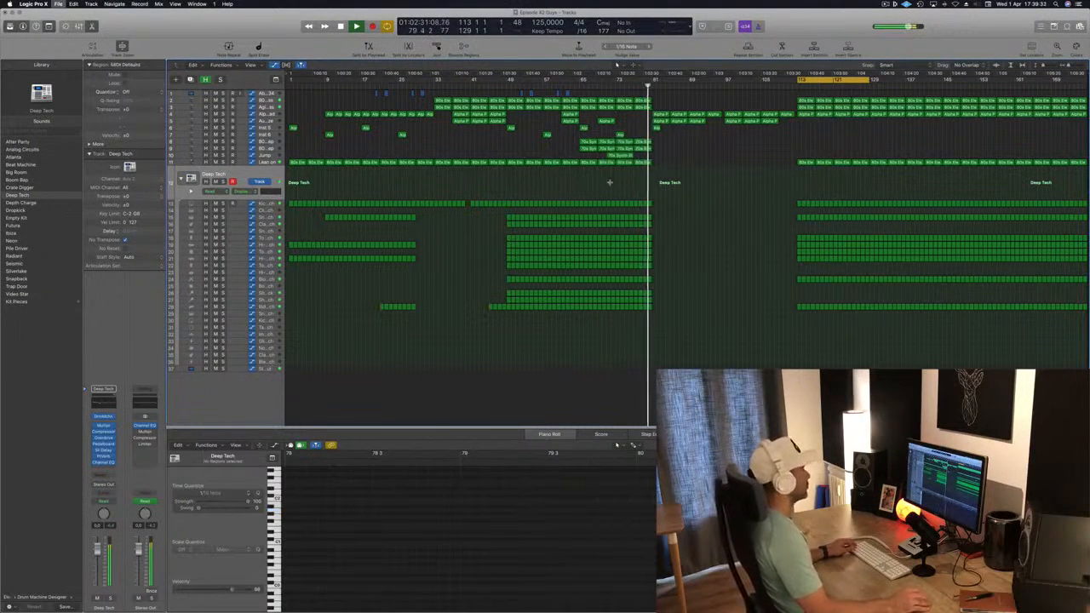
key("super+Right")
key("super+Right")
key("super+Left")
key("super+Left")
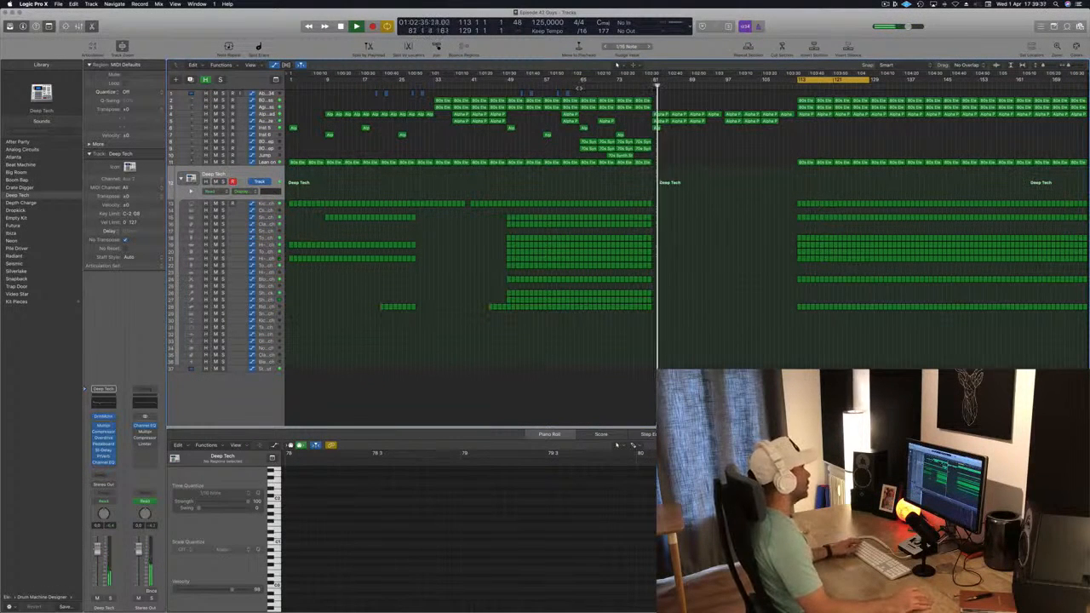
Step: Add and adjust cutoff automation points on the Lean on track between about bars 70 and 81
left_click(570, 88)
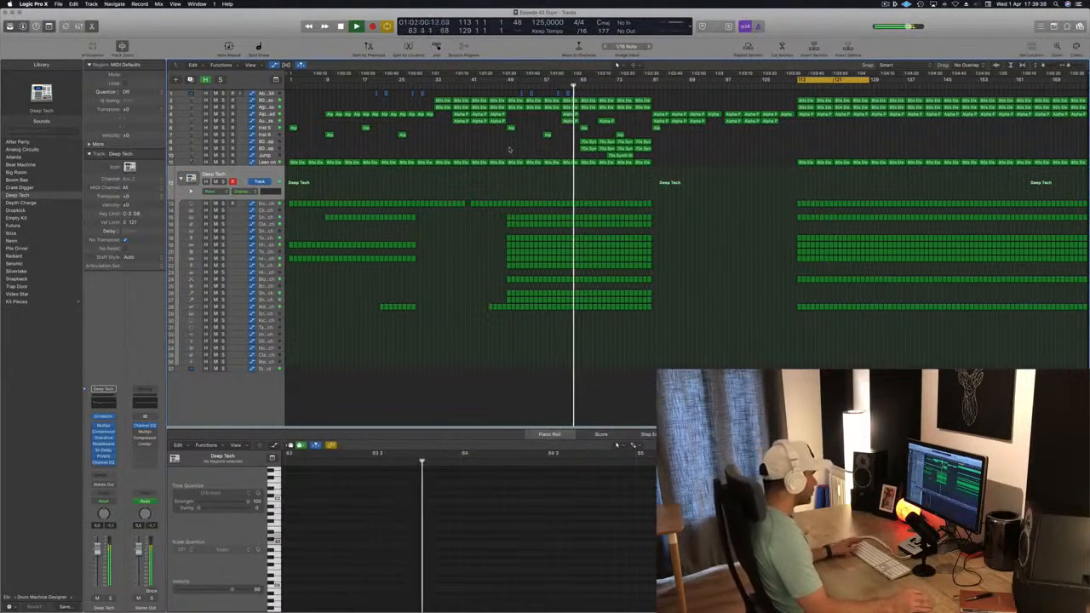
left_click(265, 161)
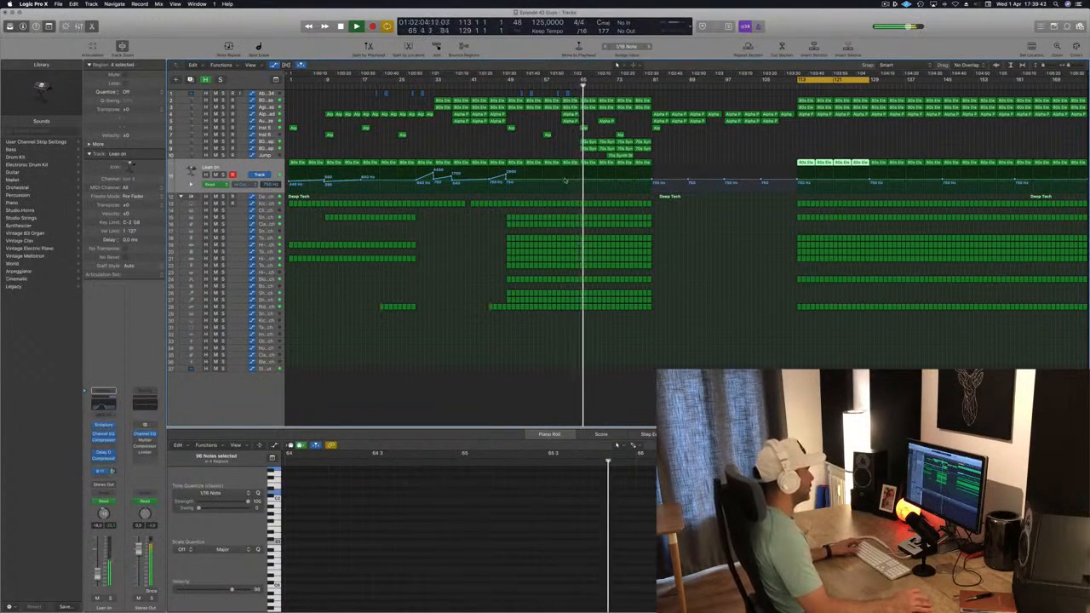
left_click(577, 181)
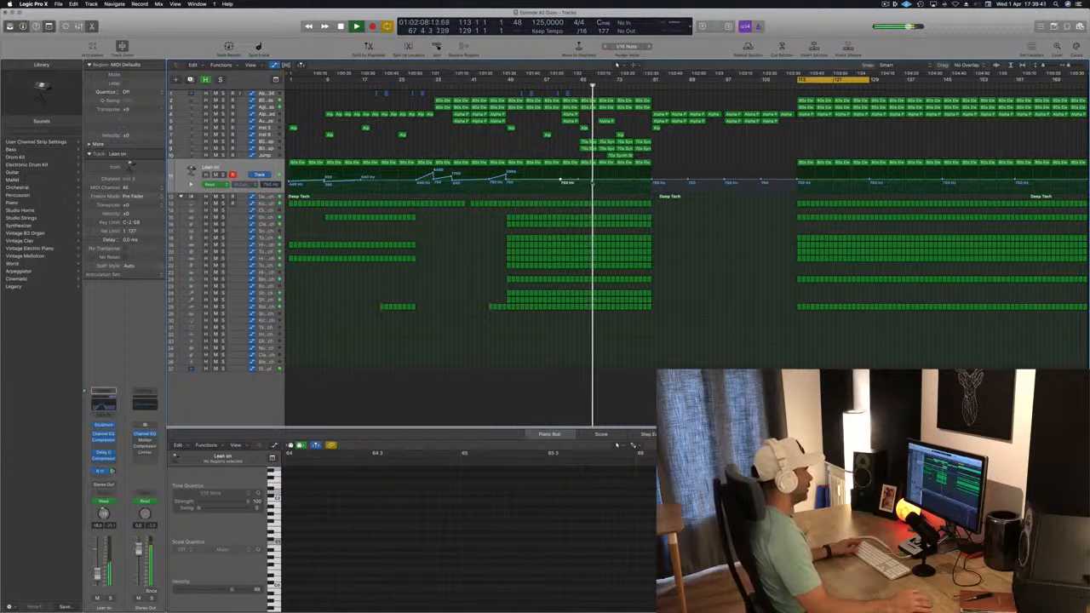
left_click_drag(597, 182, 596, 182)
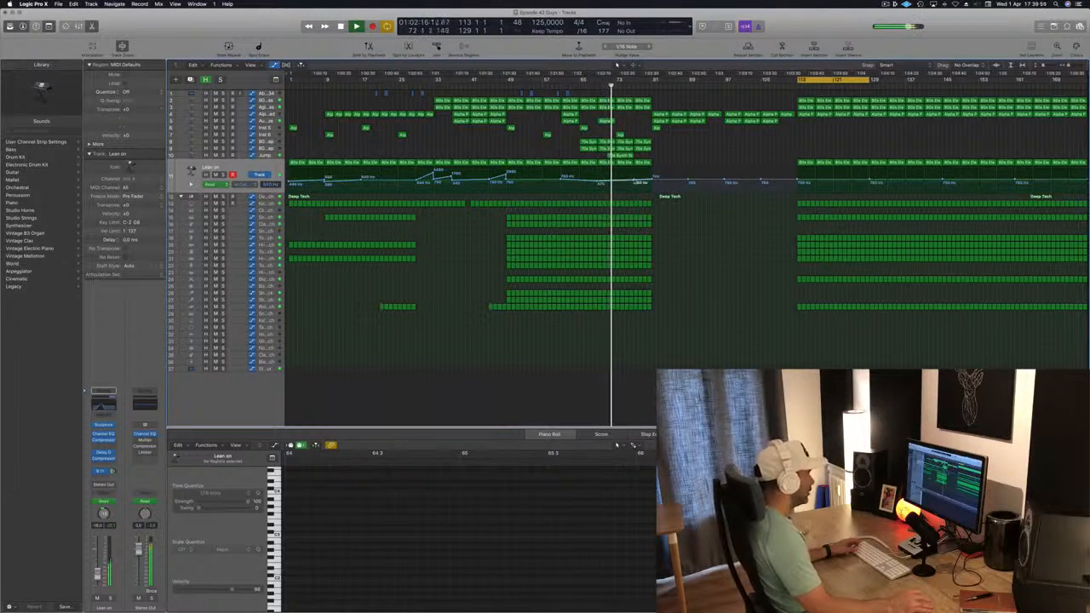
left_click_drag(653, 176, 652, 175)
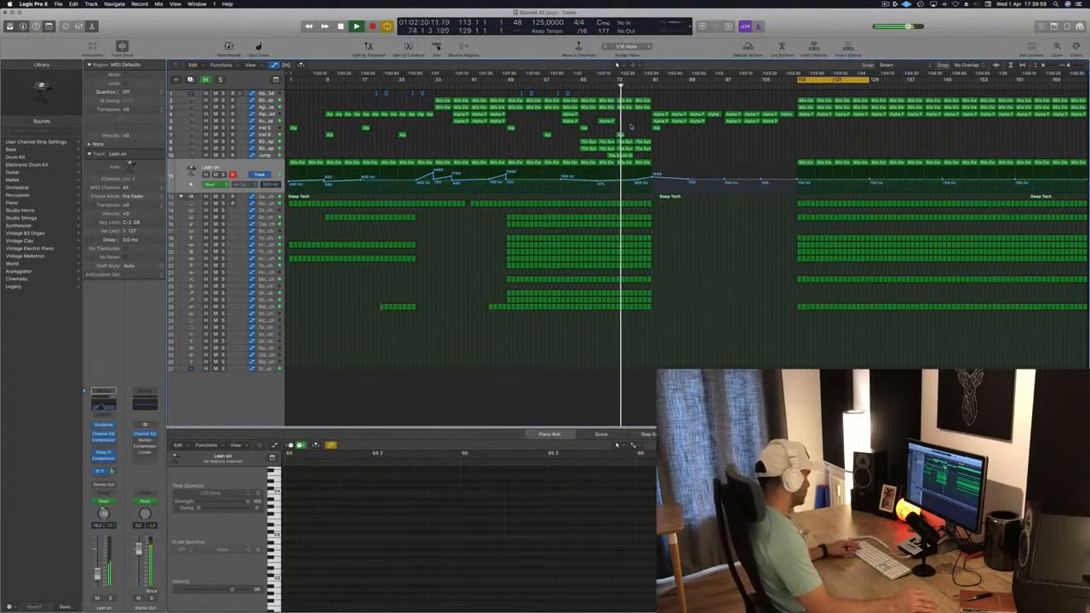
Step: Delete the lower drum sub-track regions from about bar 79 to bar 81 to create a break
scroll(716, 222, "up", 10)
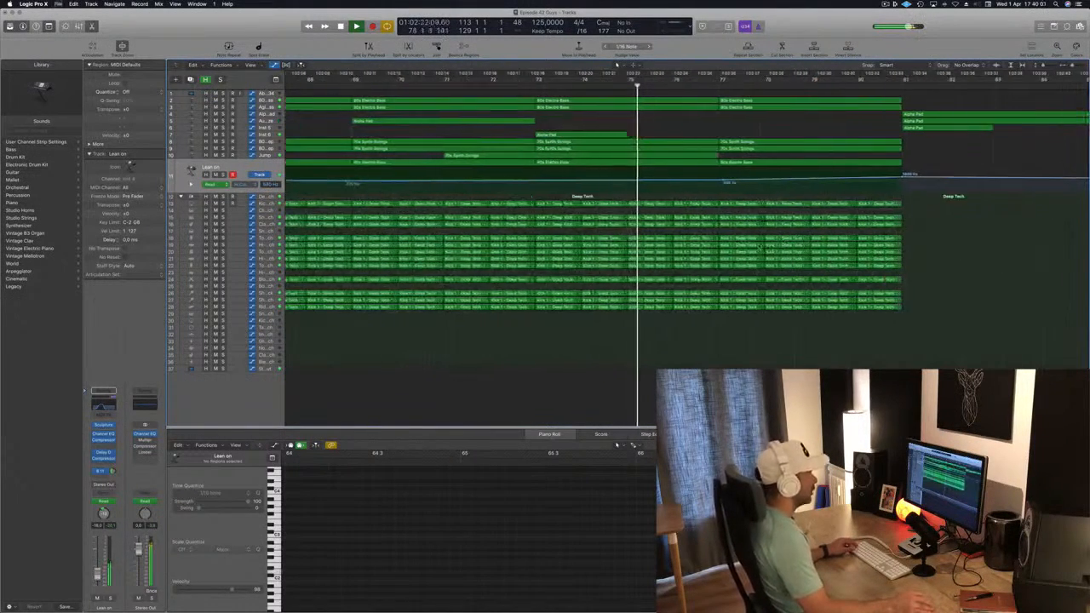
scroll(716, 222, "down", 3)
left_click_drag(822, 252, 748, 314)
key("Delete")
scroll(804, 264, "down", 3)
scroll(803, 264, "down", 5)
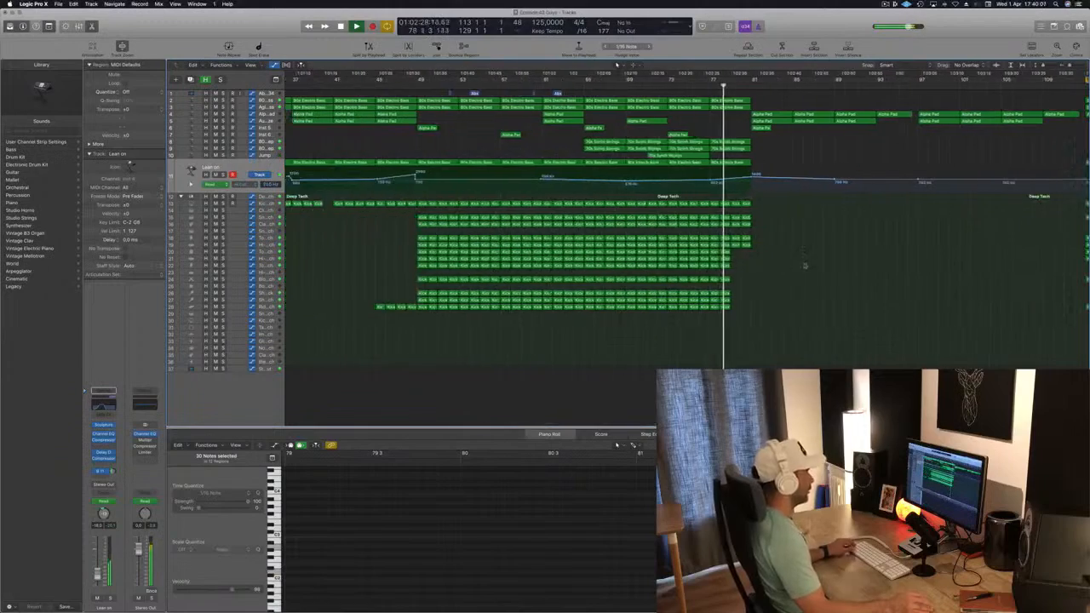
Step: Extend the 70s Synth regions from bar 81 to about bar 97 and play back from about bar 65
scroll(803, 266, "up", 4)
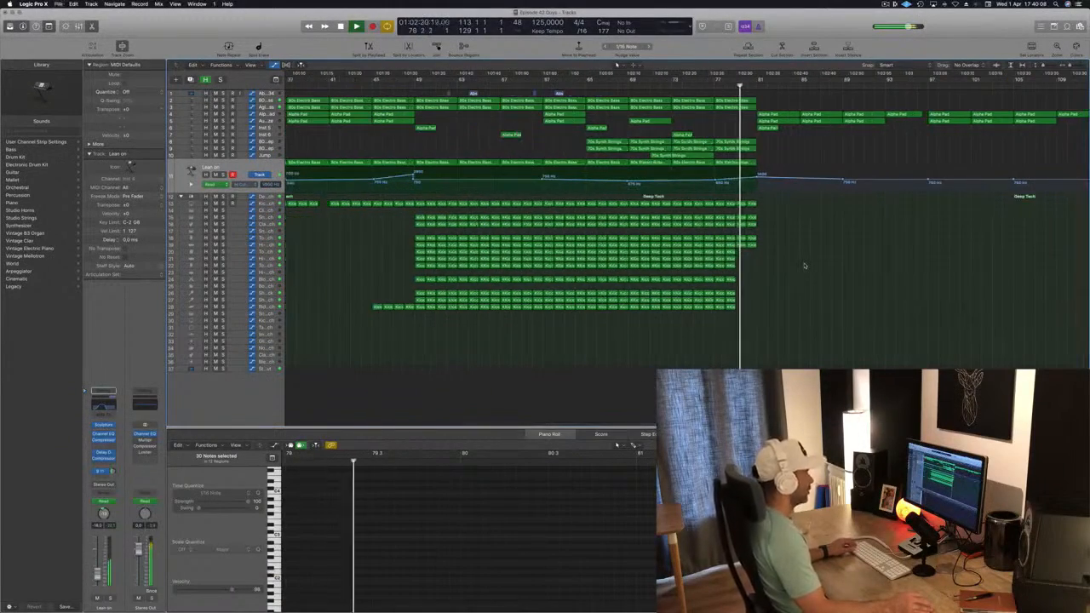
scroll(803, 266, "down", 2)
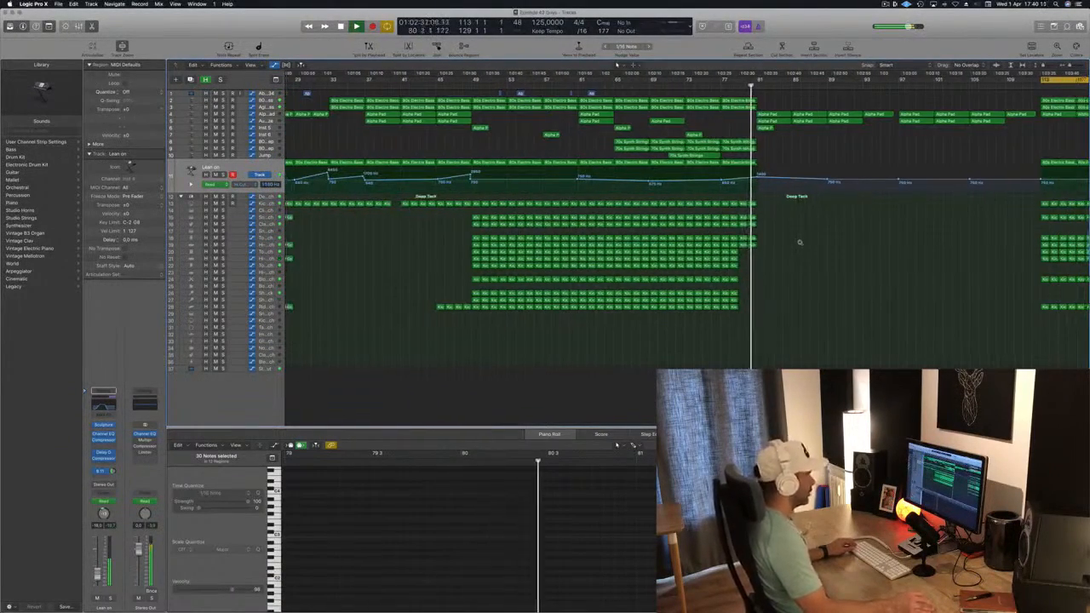
scroll(802, 247, "down", 3)
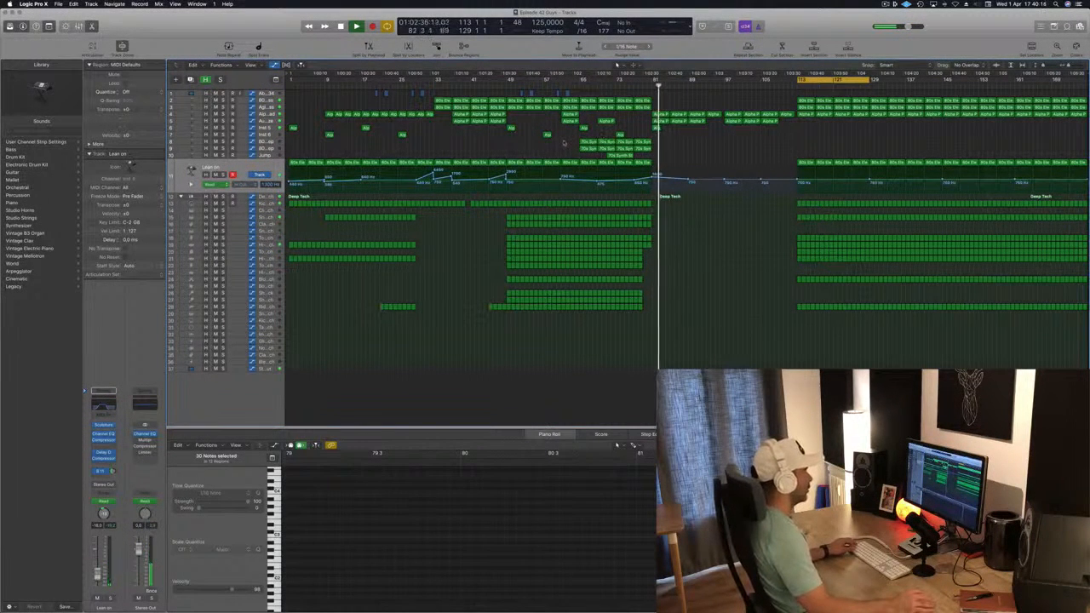
mouse_move(654, 160)
left_mouse_down()
mouse_move(667, 145)
mouse_move(735, 149)
mouse_move(663, 150)
left_mouse_up()
key("space")
key("space")
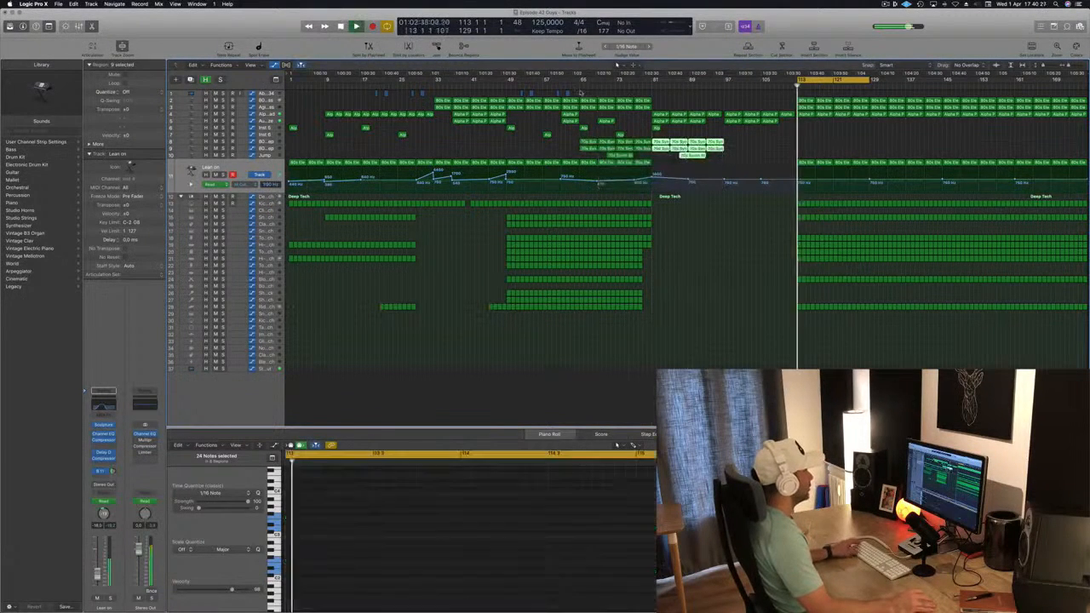
left_click(573, 85)
left_click(486, 149)
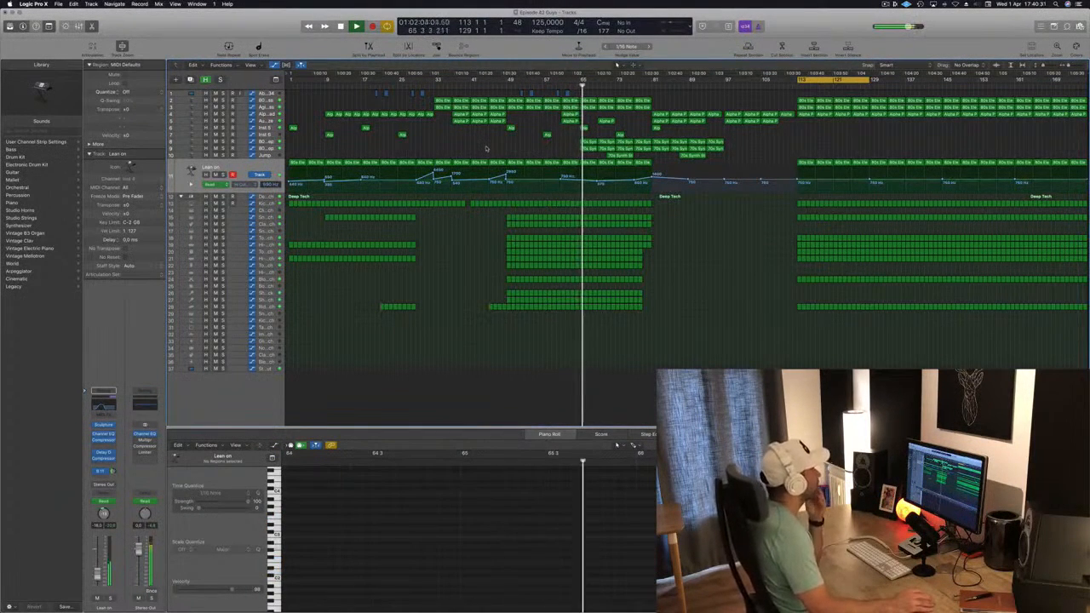
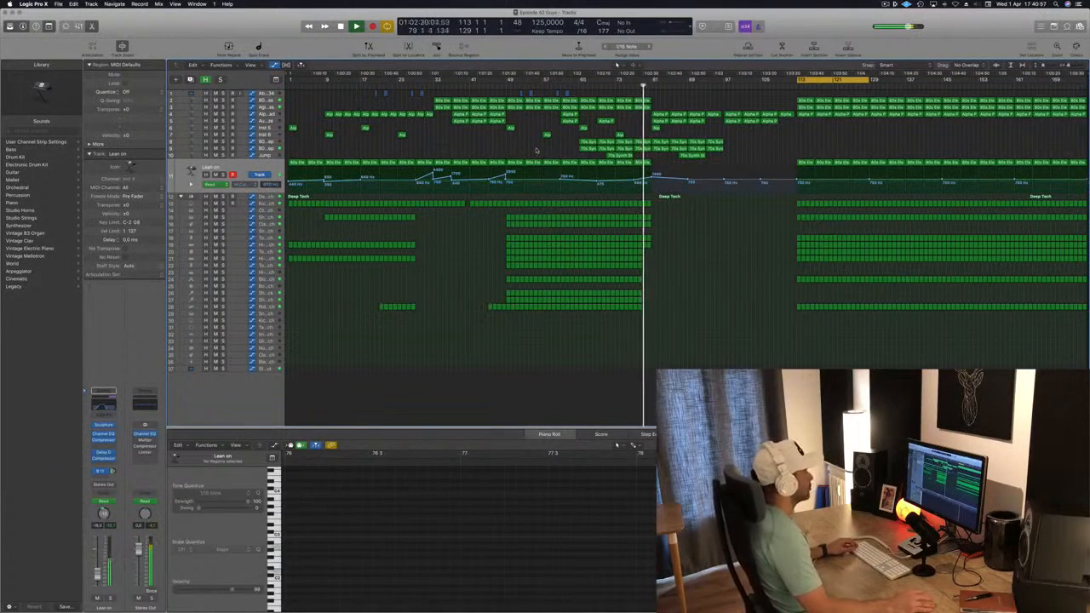
Step: Copy the 80s Electric Bass regions on the Lean on track from about bars 65–81 to start at about bar 97
key("super+Right")
key("super+Right")
key("super+Right")
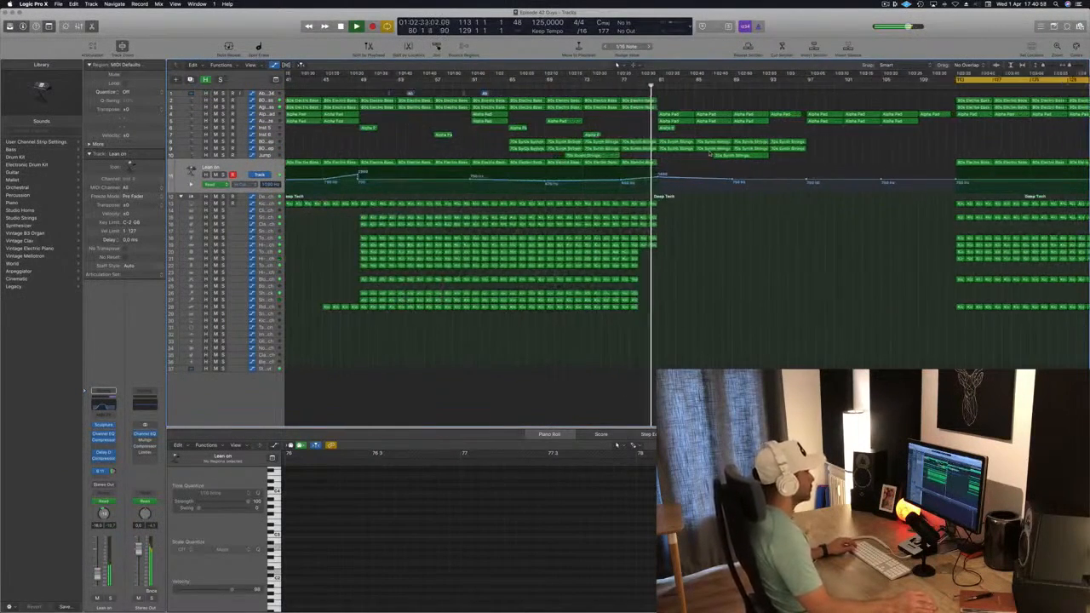
key("super+Left")
key("super+Left")
key("super+Left")
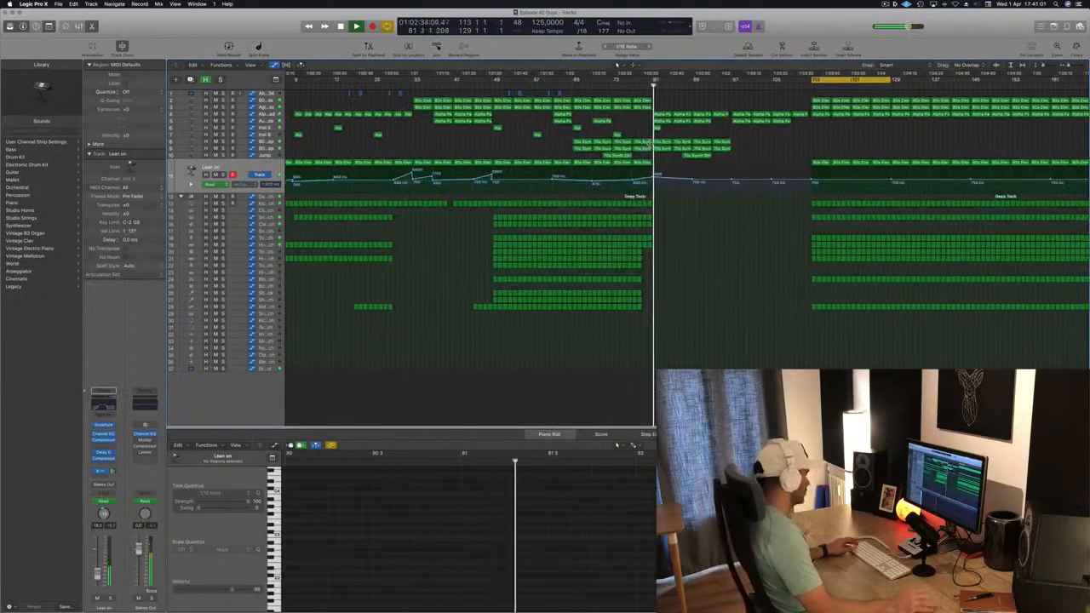
key("super+Right")
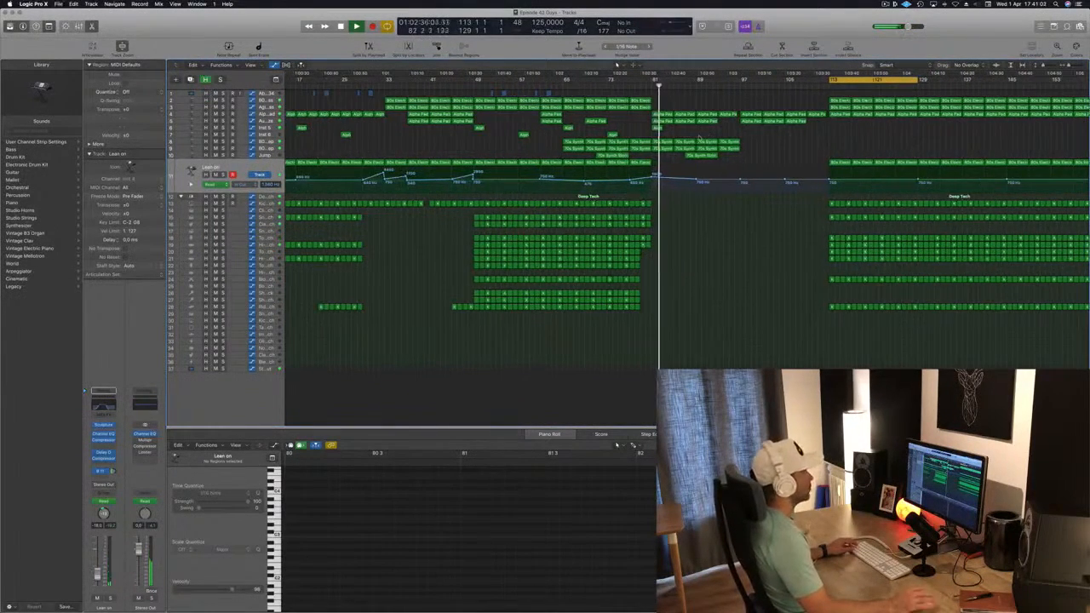
key("super+Left")
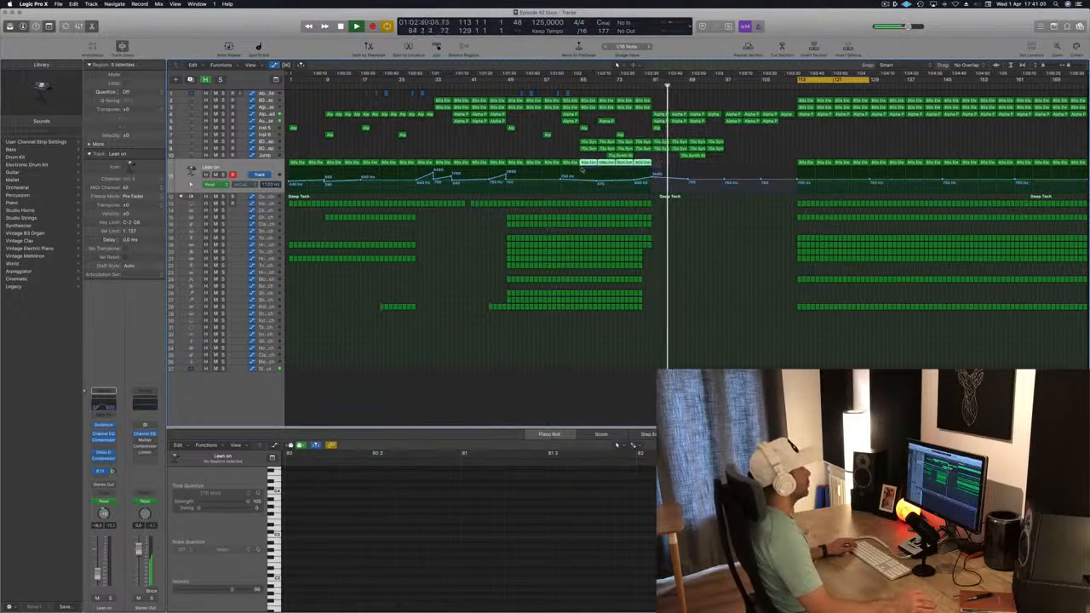
left_click_drag(583, 169, 732, 171)
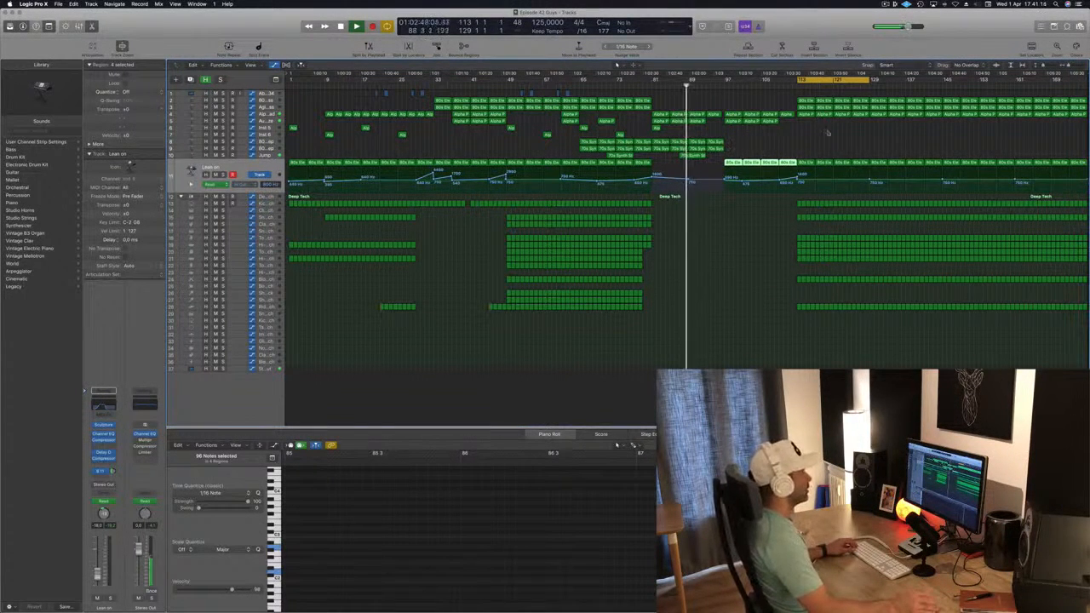
Step: Copy the 70s Synth Strings regions from about bars 81–97 to start at about bar 113
left_click(715, 141)
left_click_drag(670, 159, 807, 148)
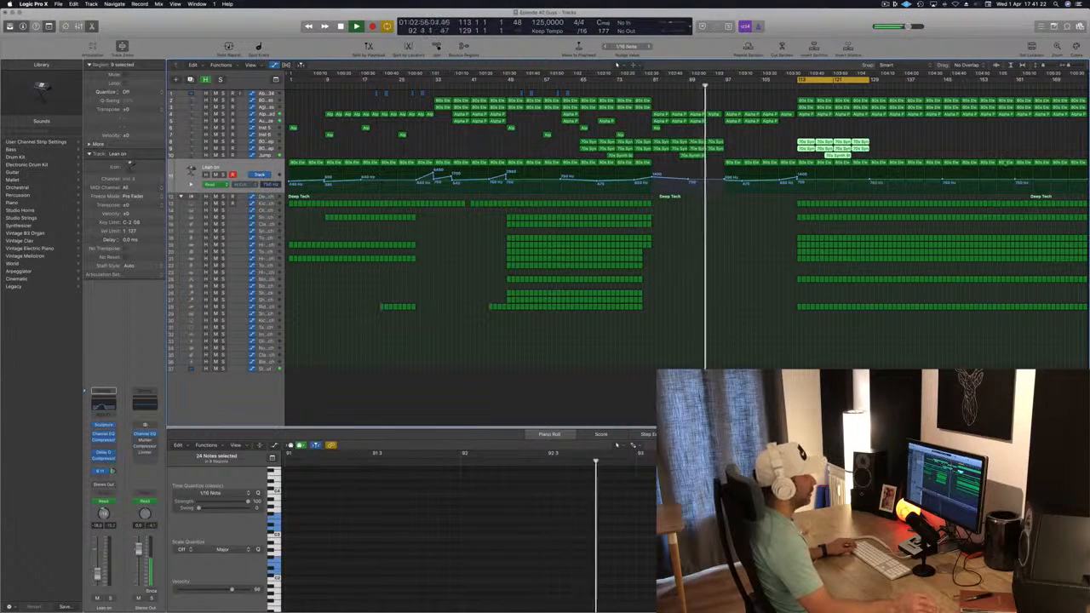
Step: Deselect everything and save the project
left_click_drag(1086, 78, 1088, 84)
left_click(596, 372)
key("super+s")
scroll(671, 357, "up", 1)
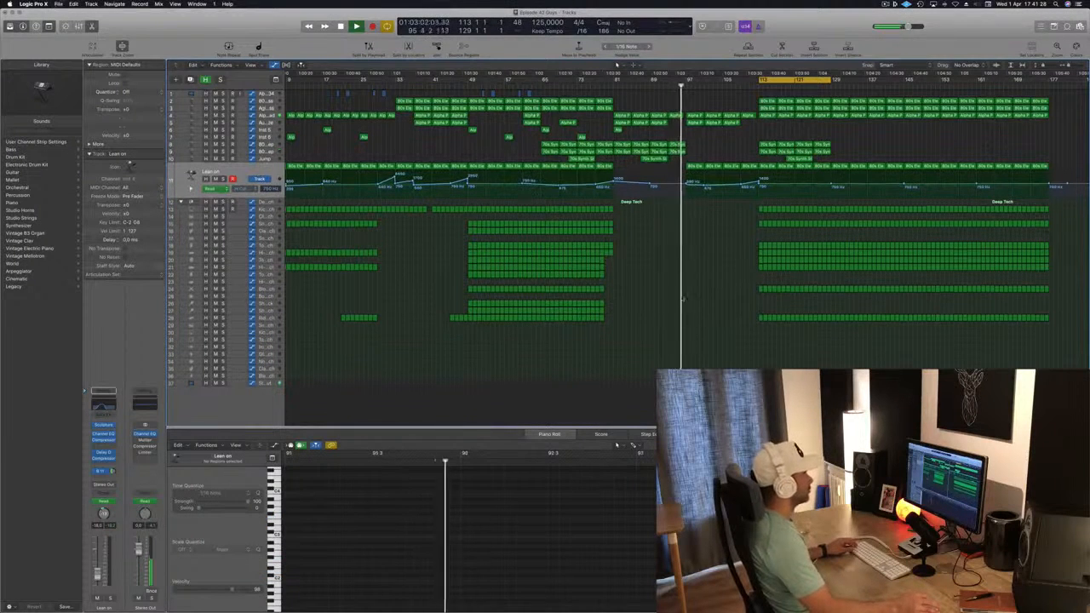
Step: Copy three drum sub-track regions from the middle section so they start at about bar 113
left_click_drag(624, 235, 792, 236)
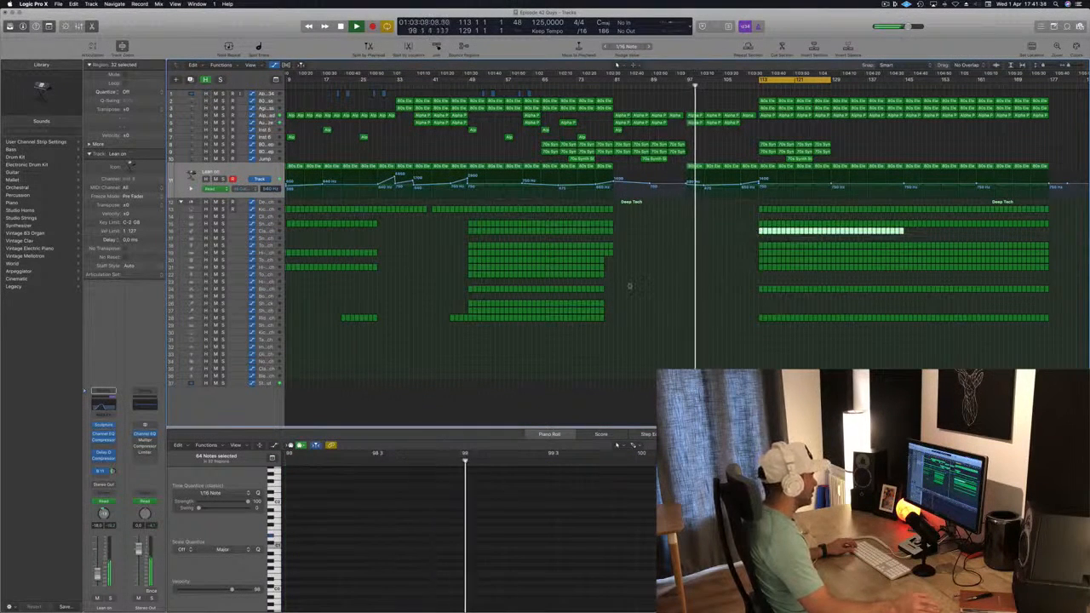
left_click(473, 275)
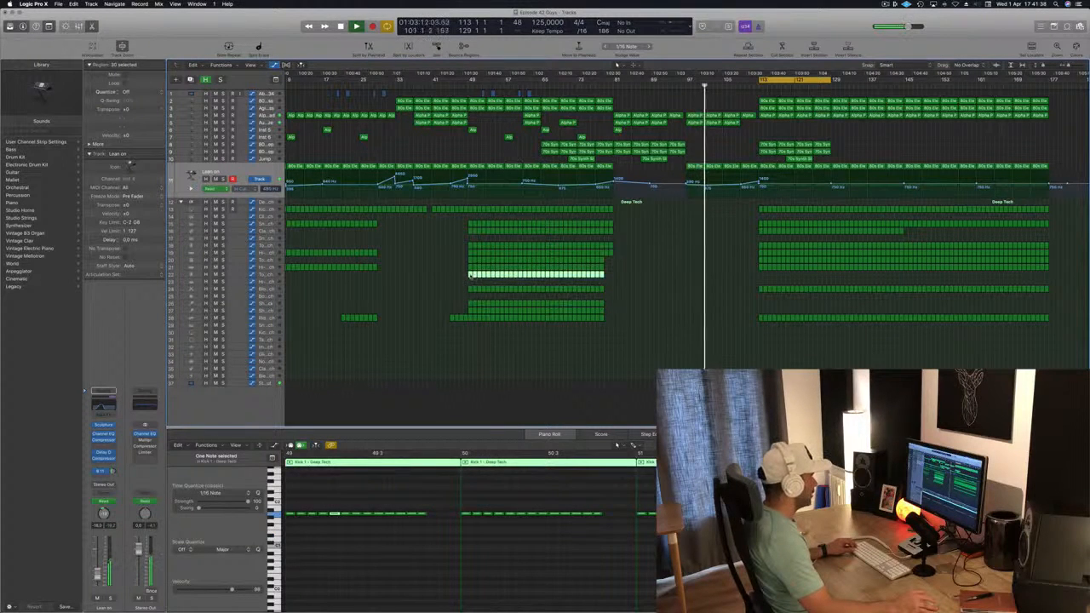
left_click_drag(470, 275, 760, 277)
left_click_drag(653, 299, 760, 304)
scroll(652, 108, "up", 5)
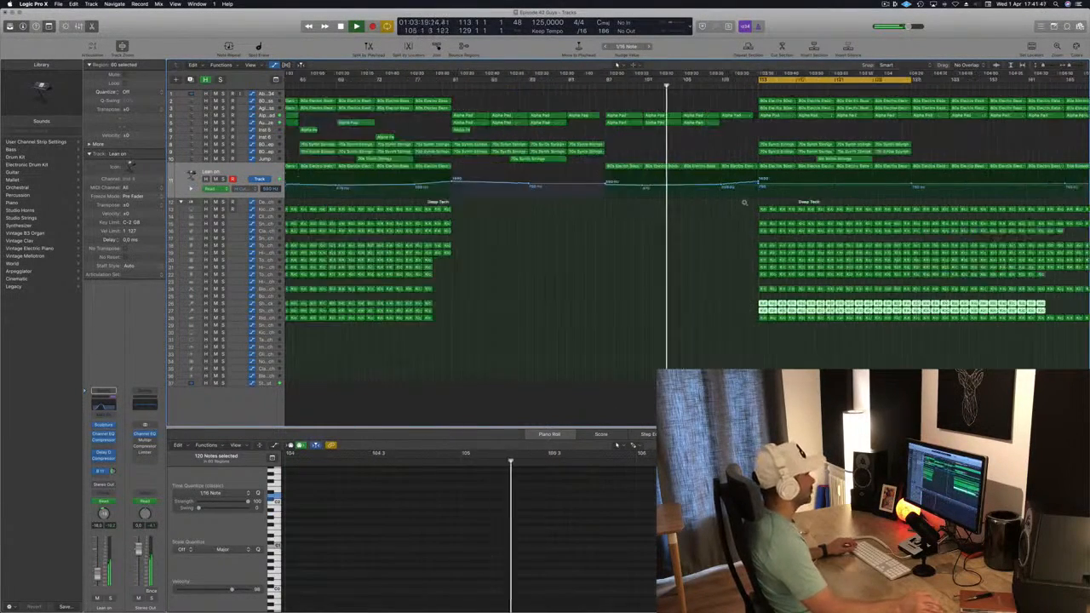
scroll(652, 107, "down", 5)
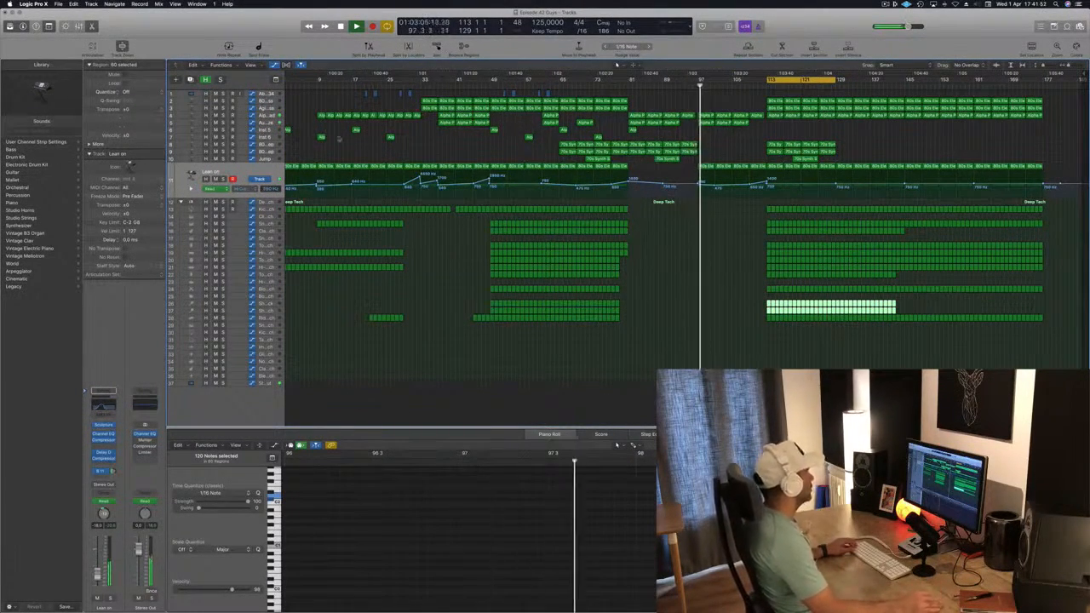
Step: Briefly solo the Aurora Haze track to listen to it, then unsolo it
key("Up")
key("Up")
key("Up")
key("Up")
key("Up")
key("Up")
key("Up")
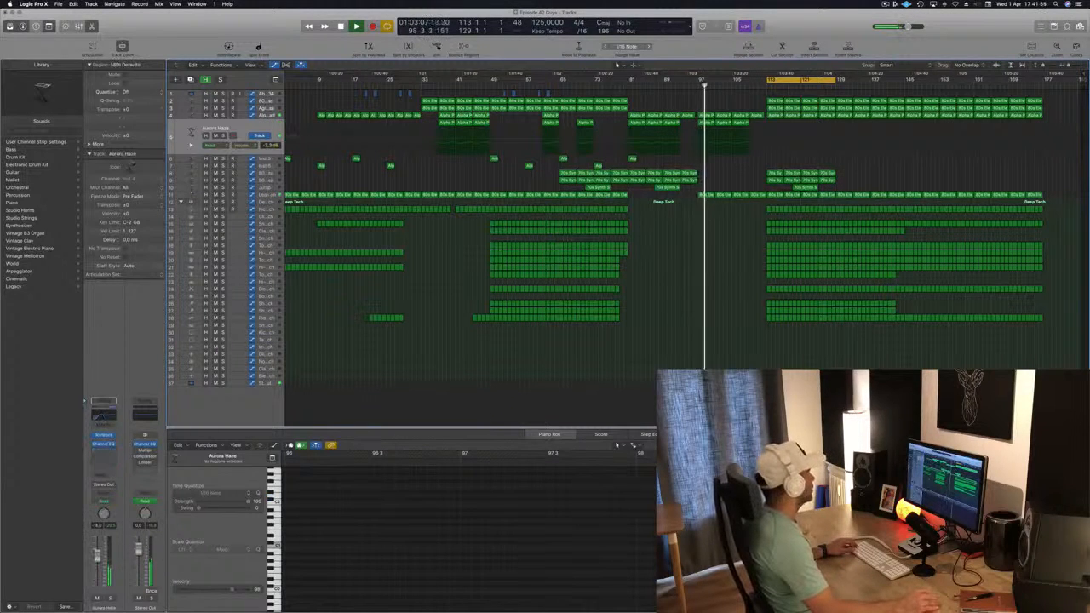
left_click(220, 136)
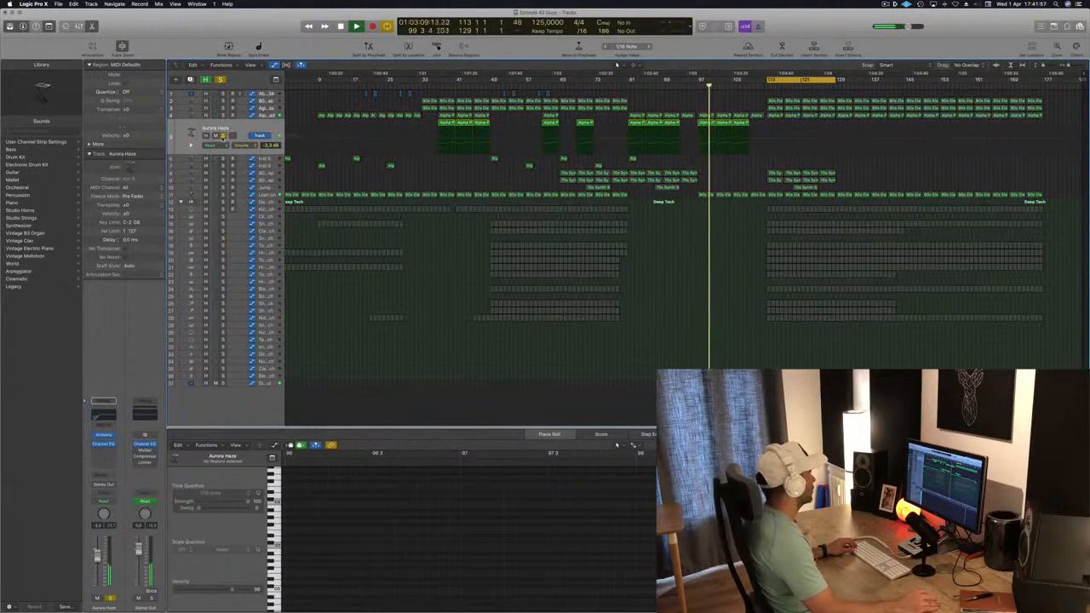
left_click(221, 136)
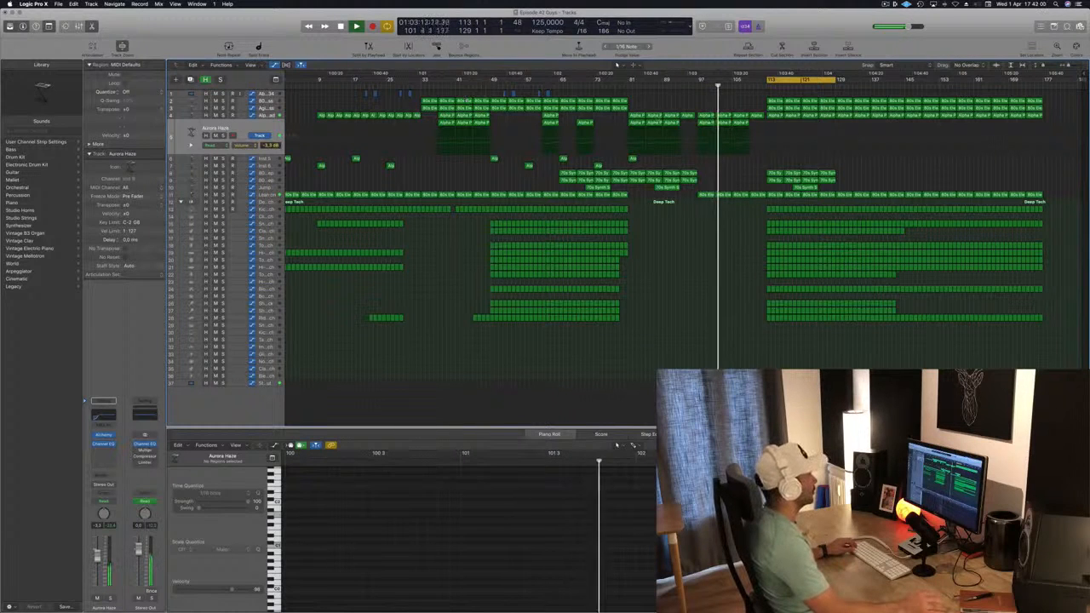
Step: Move the short 80s Electric Bass region at about bar 105 up one track
key("super+Right")
key("super+Right")
mouse_move(769, 107)
left_mouse_down()
mouse_move(789, 101)
mouse_move(768, 103)
left_mouse_up()
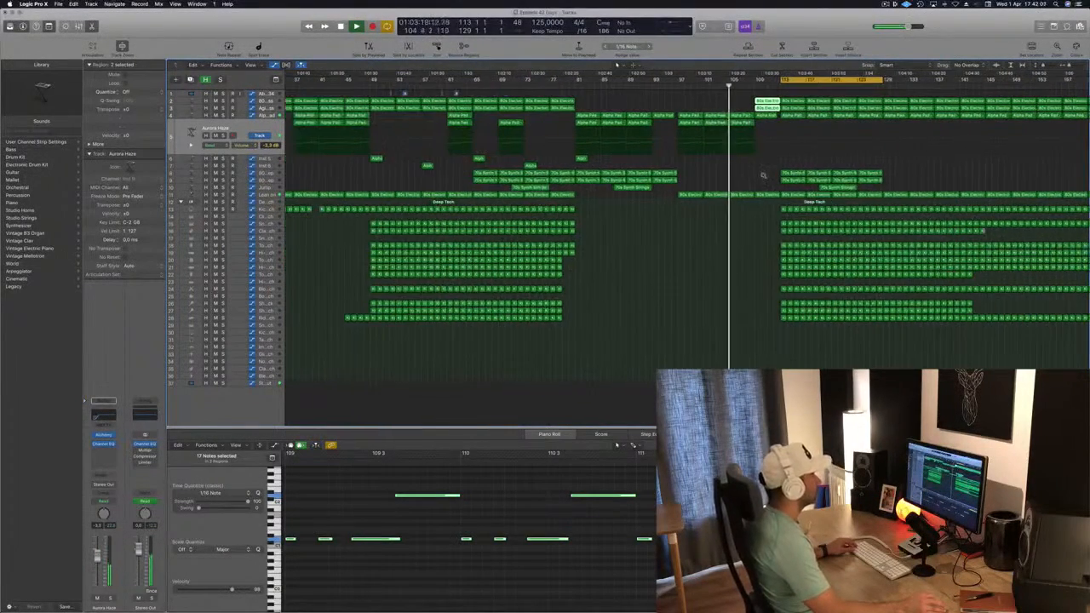
key("super+Left")
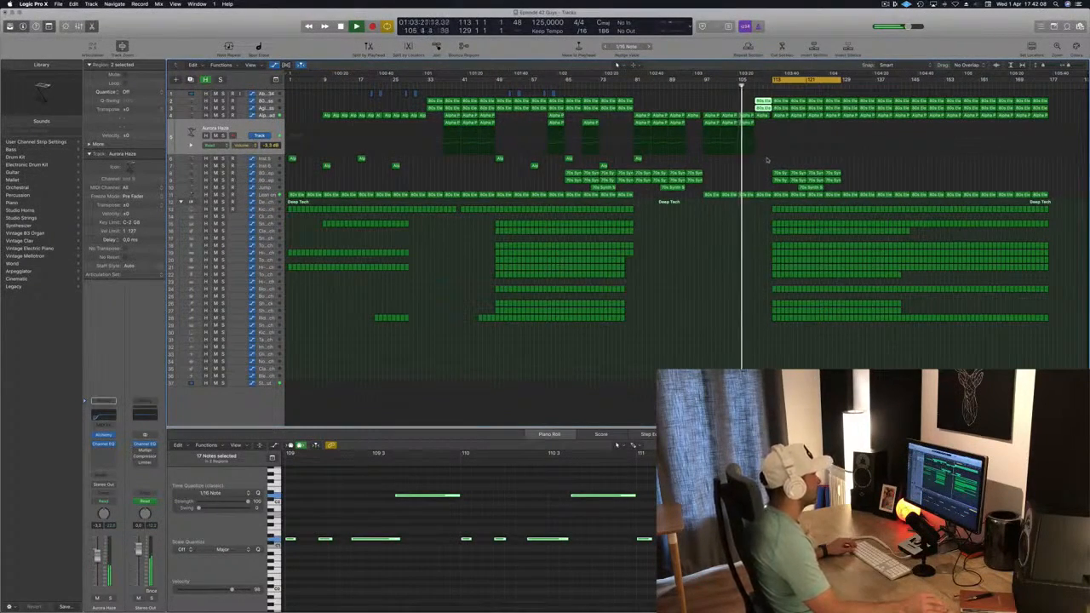
Step: Delete the short 80s Electric Bass region at about bar 105 on the third track
key("Up")
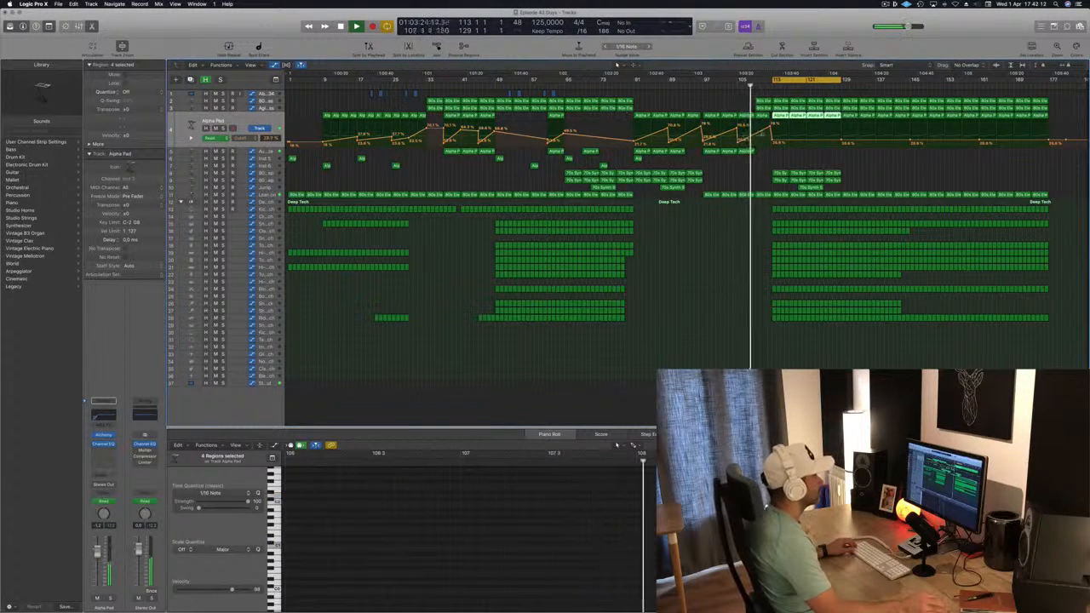
key("super+Right")
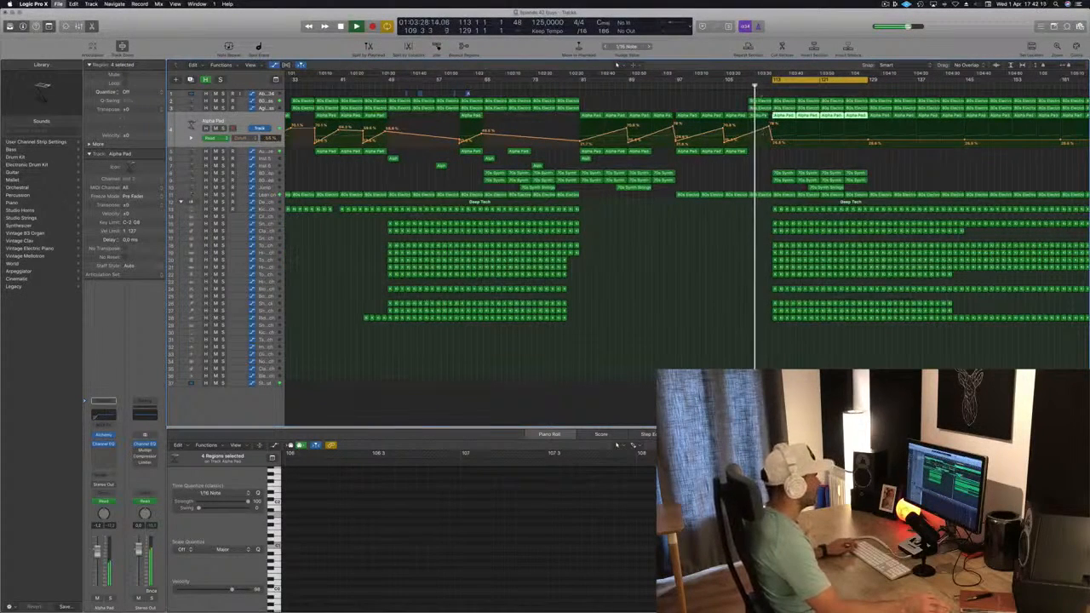
left_click(741, 87)
key("super+Left")
left_click(764, 109)
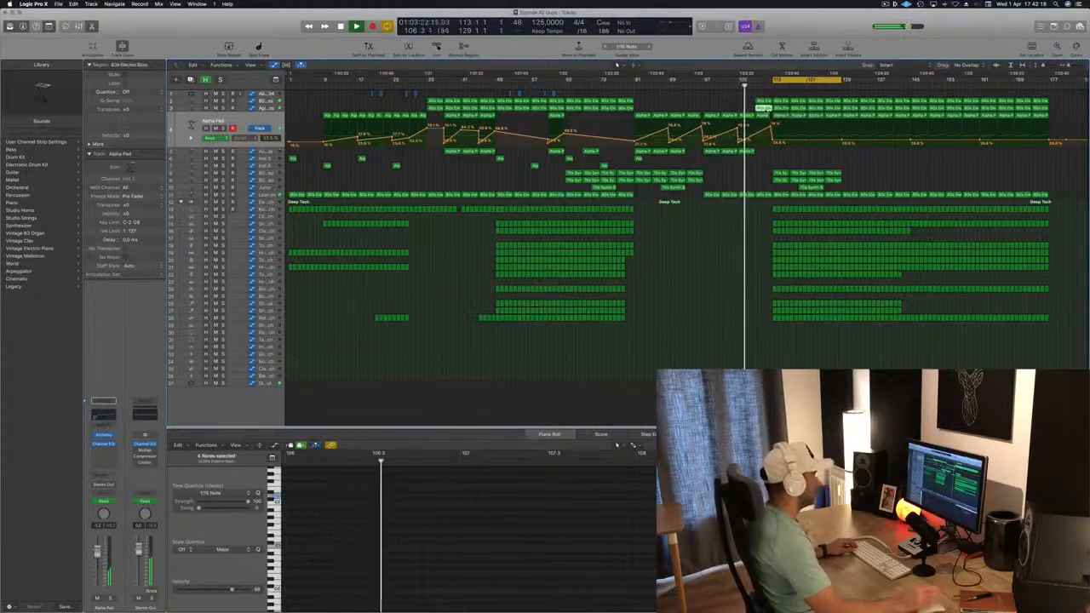
key("Delete")
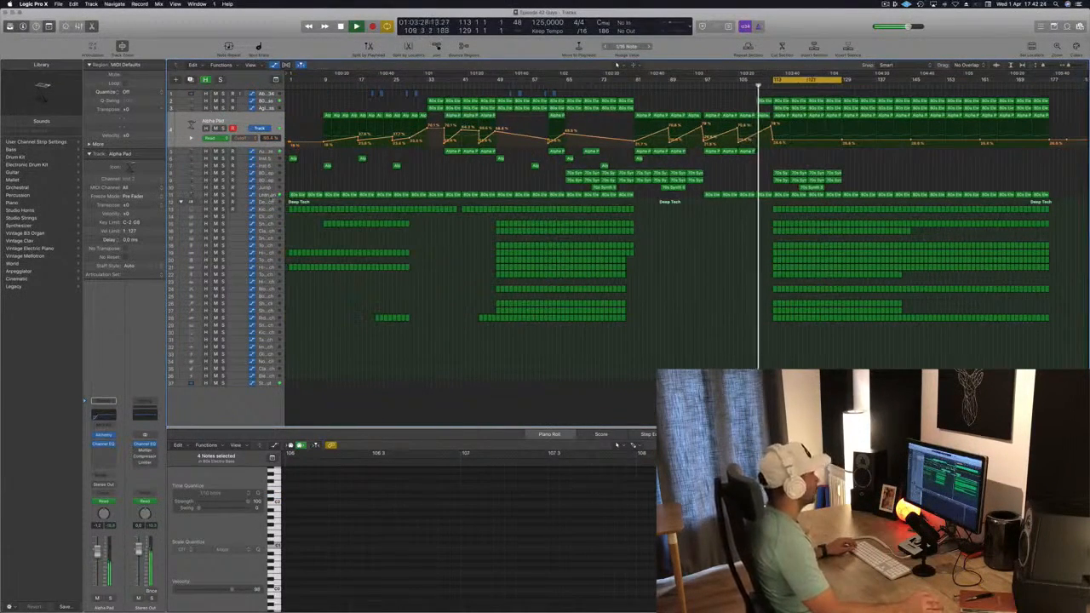
Step: Move the cycle range so it spans bars 129 to 145
left_click(268, 194)
scroll(755, 126, "up", 10)
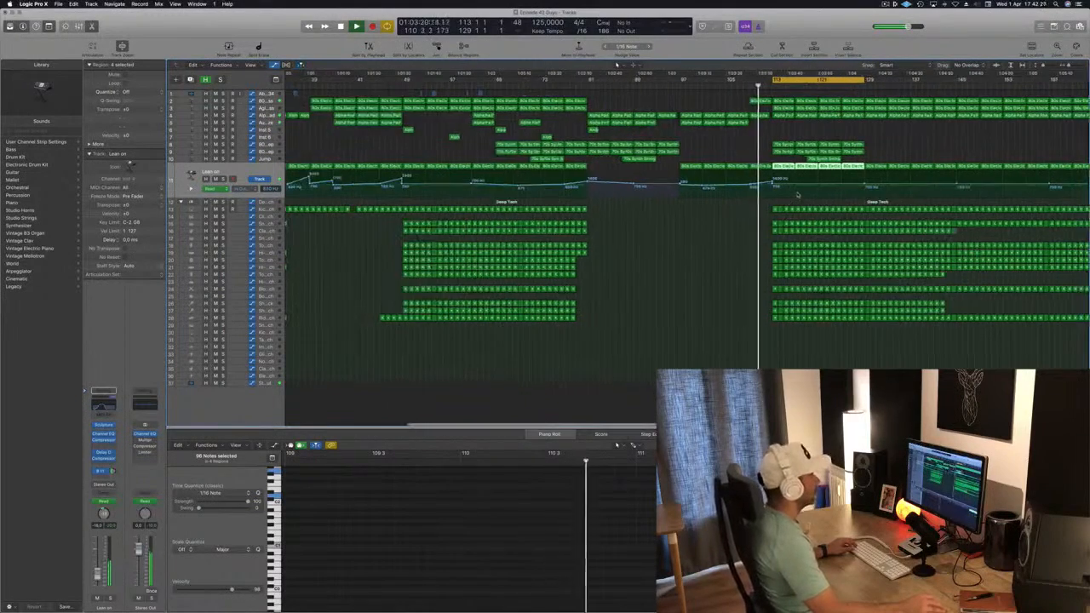
scroll(755, 126, "up", 1)
scroll(755, 126, "down", 5)
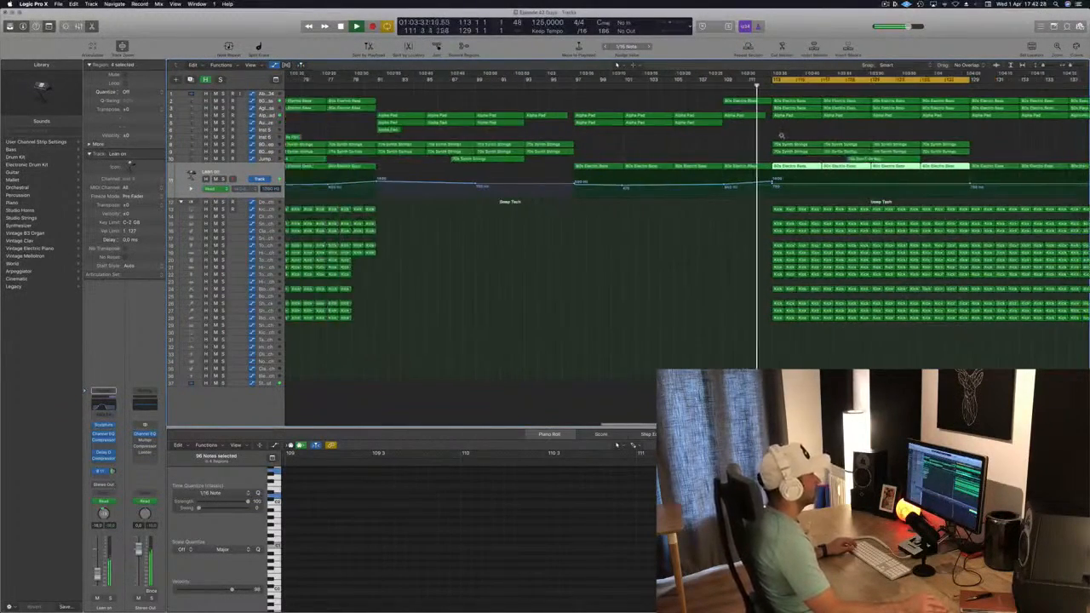
scroll(727, 109, "up", 4)
scroll(724, 107, "down", 8)
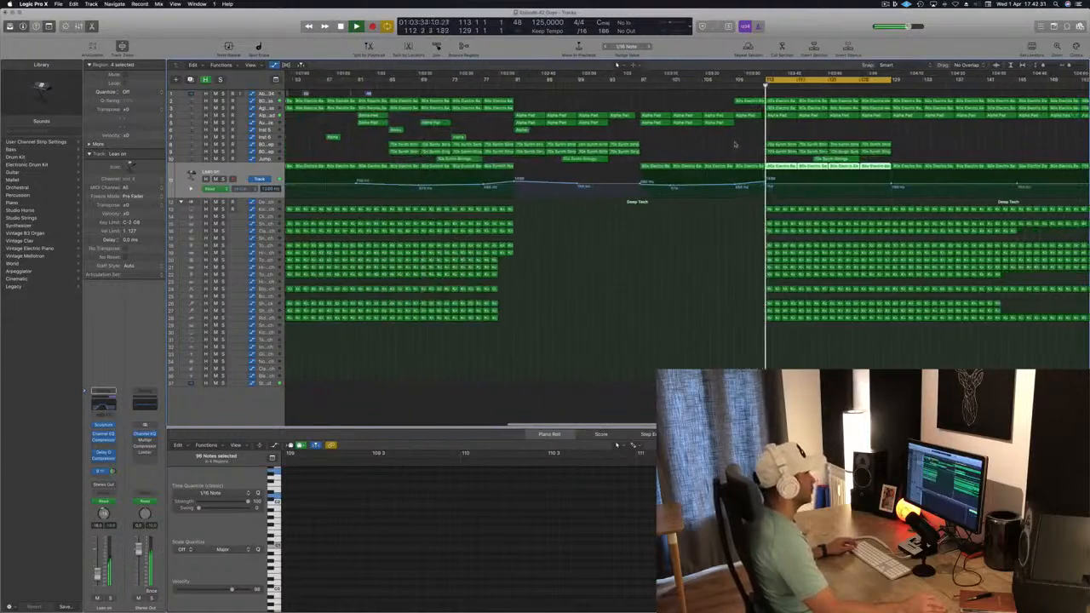
scroll(724, 149, "up", 1)
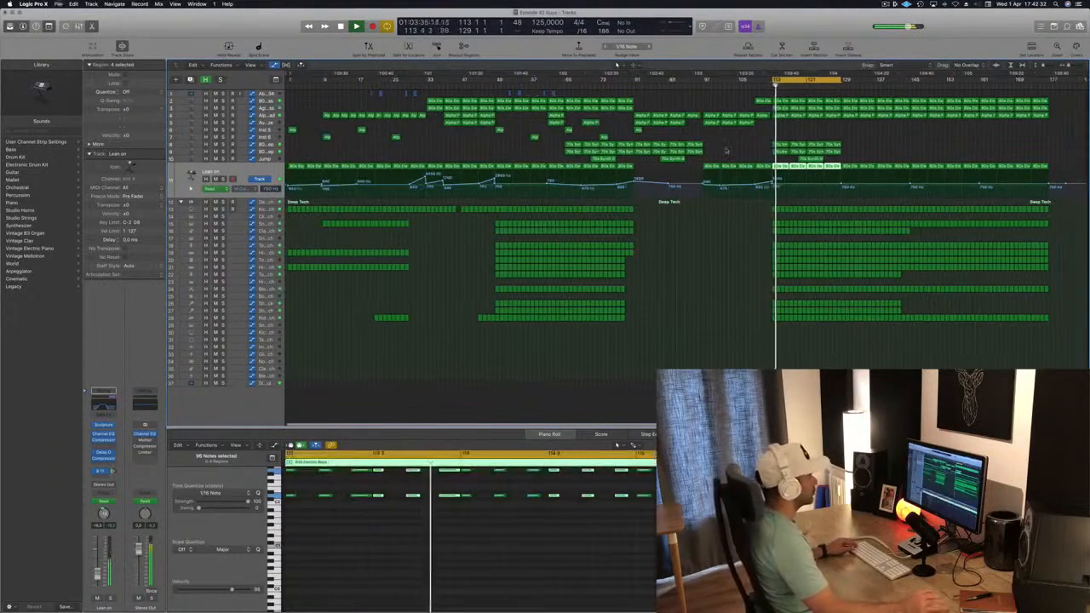
left_click(738, 149)
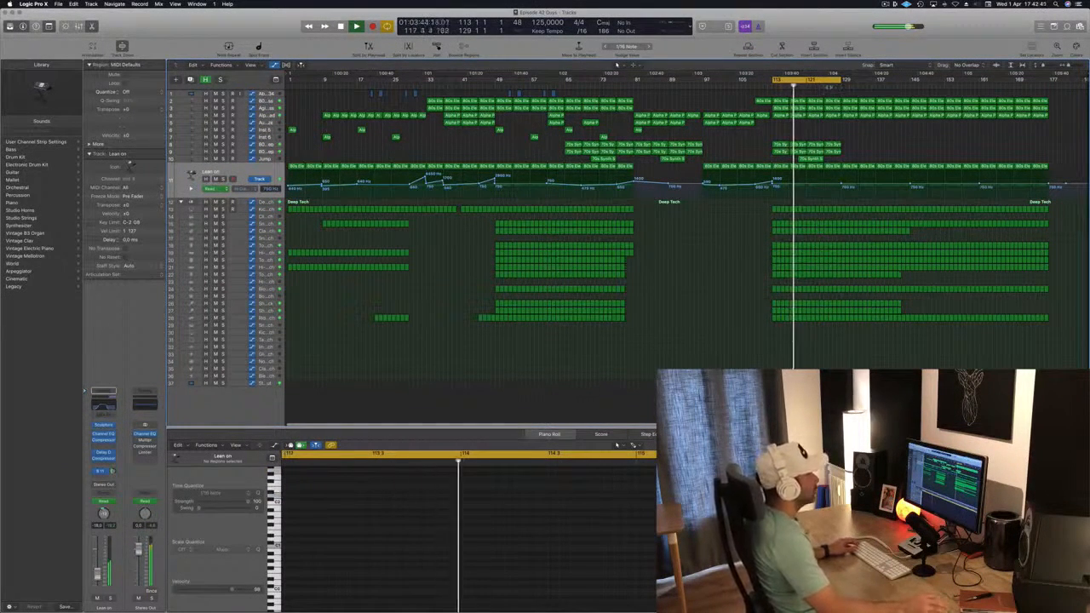
left_click_drag(821, 79, 887, 84)
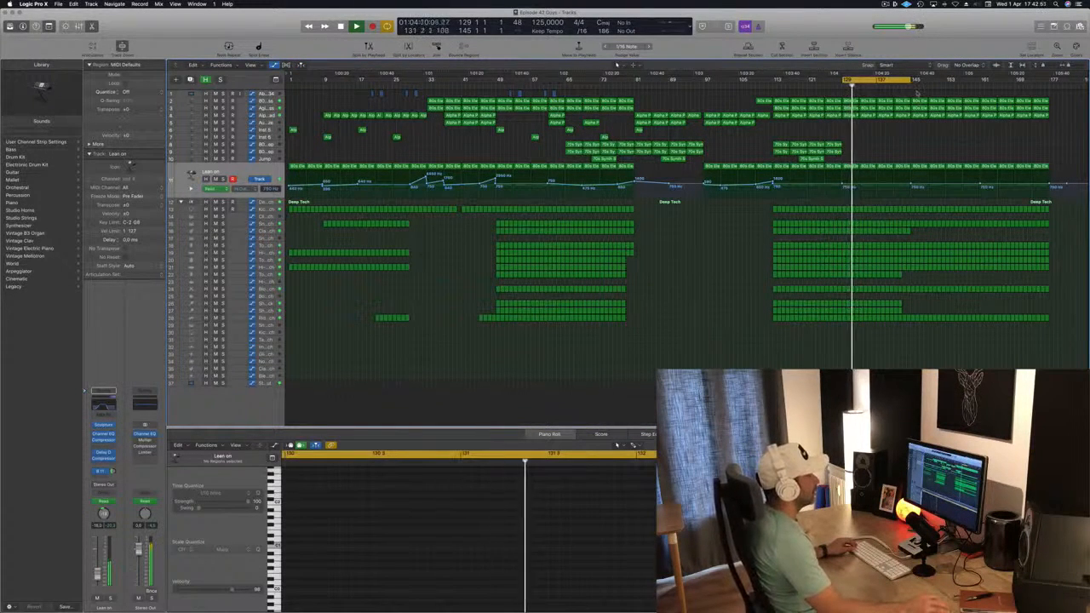
Step: Delete the regions on the top three tracks after about bar 145
left_click_drag(916, 94, 979, 112)
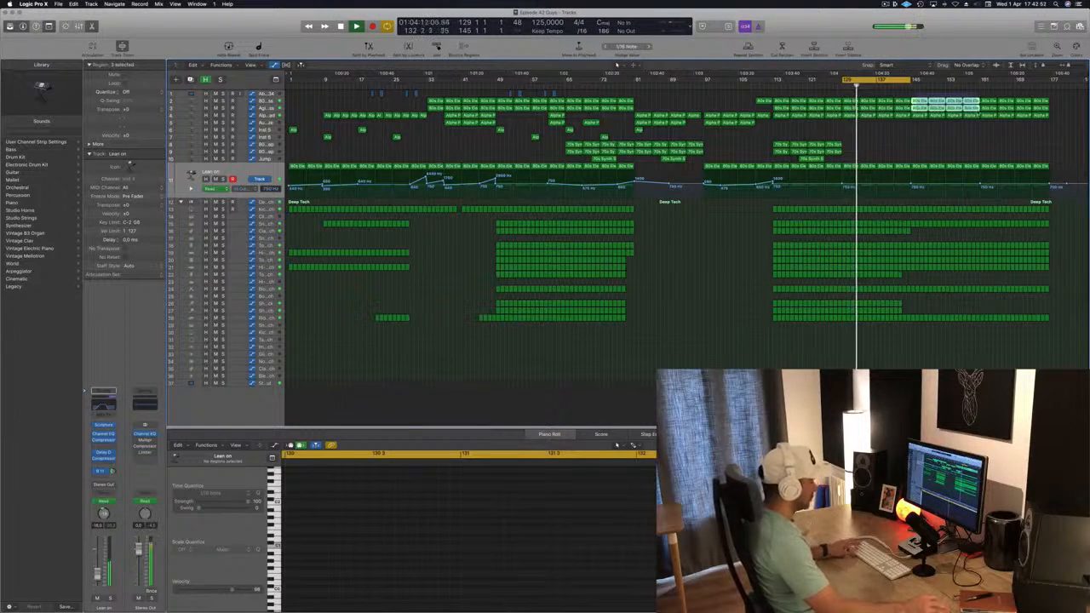
key("Delete")
left_click_drag(1063, 102, 975, 114)
key("Delete")
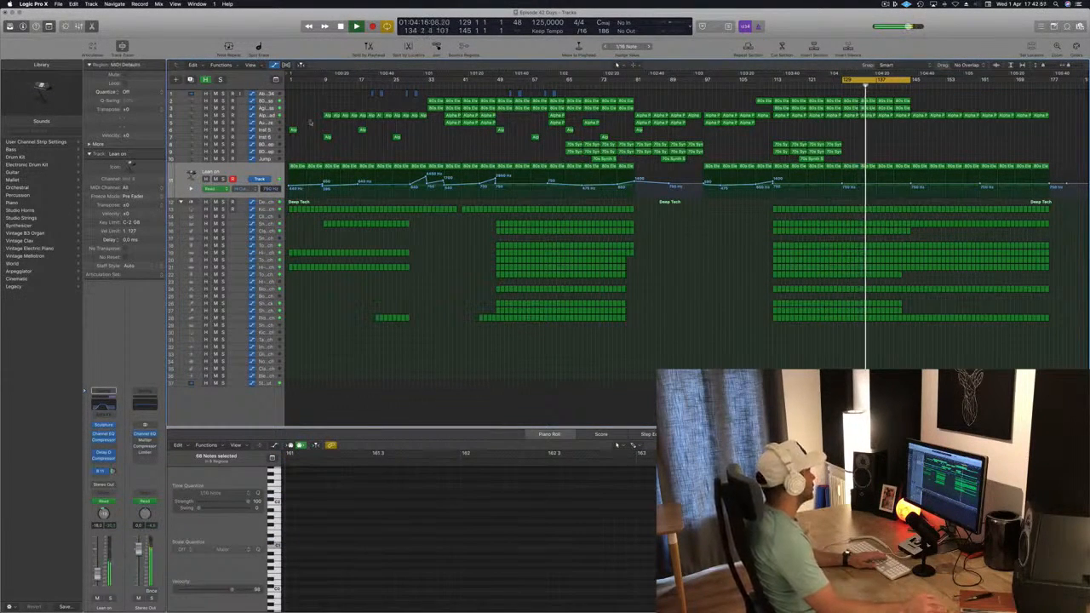
Step: Add and raise a cutoff automation point on the Alpha Pad track at about bar 129
left_click(263, 116)
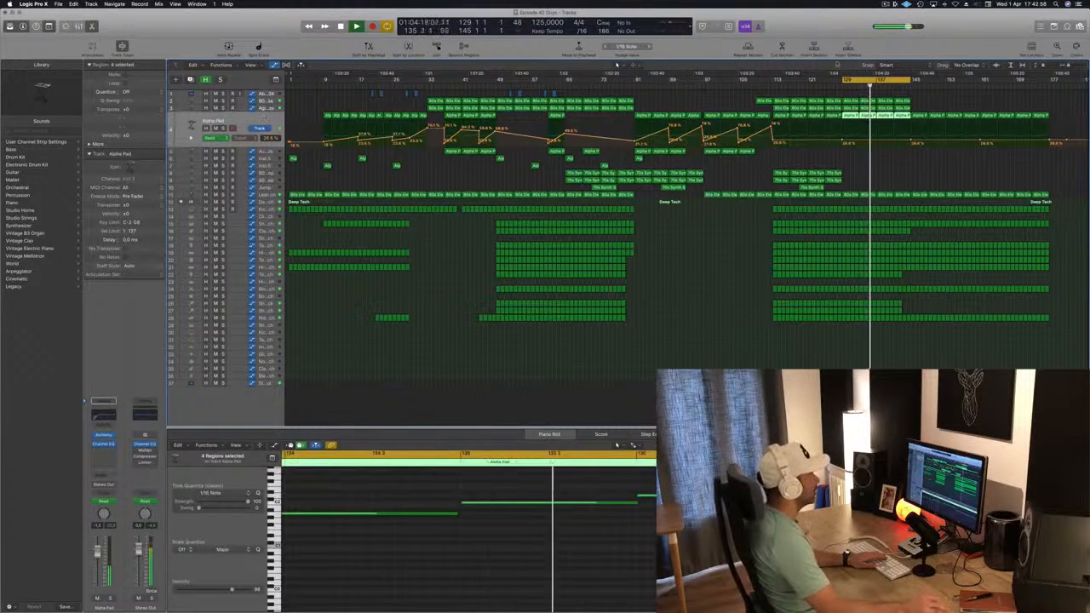
left_click(772, 86)
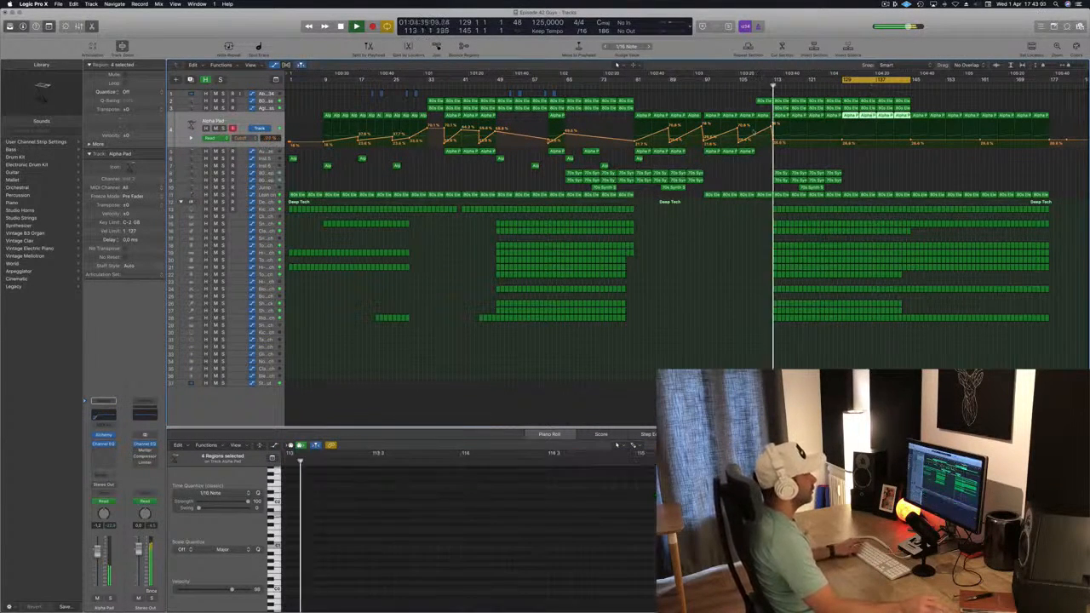
left_click_drag(841, 140, 841, 134)
left_click(842, 143)
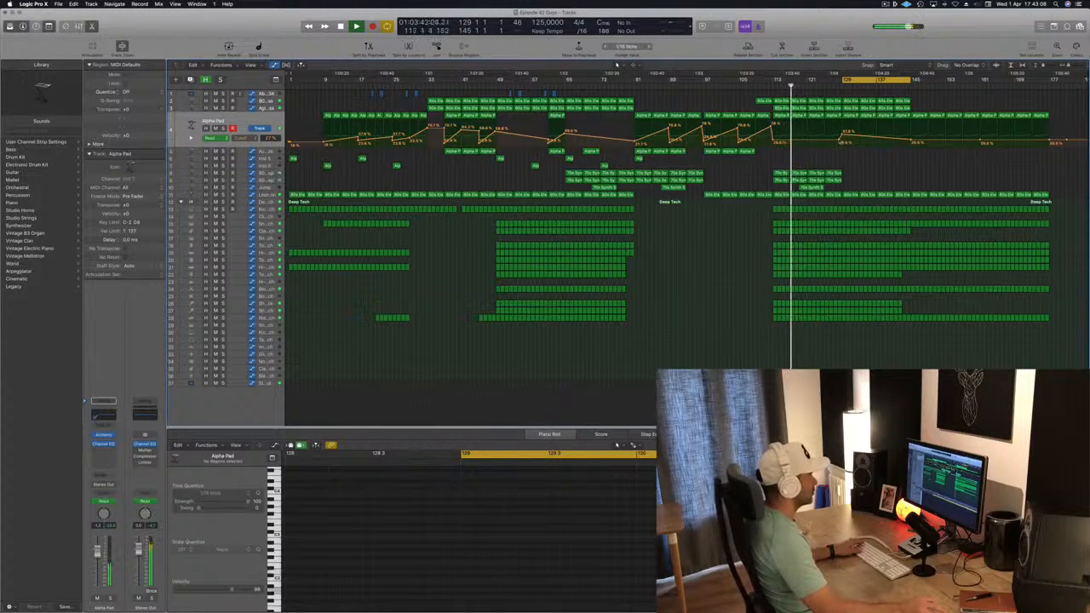
left_click_drag(841, 137, 842, 134)
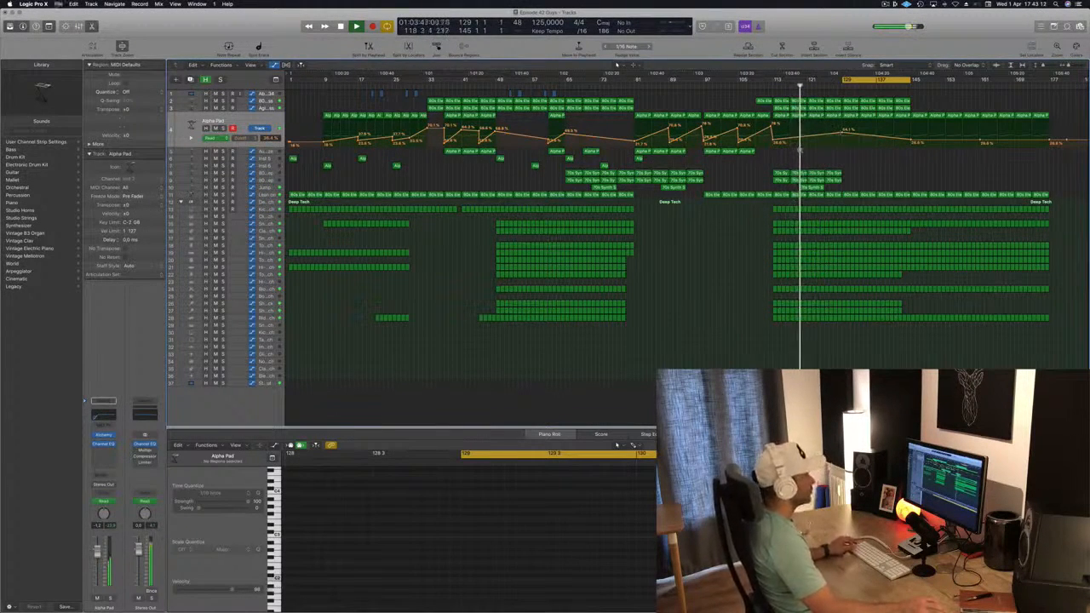
scroll(799, 149, "up", 1)
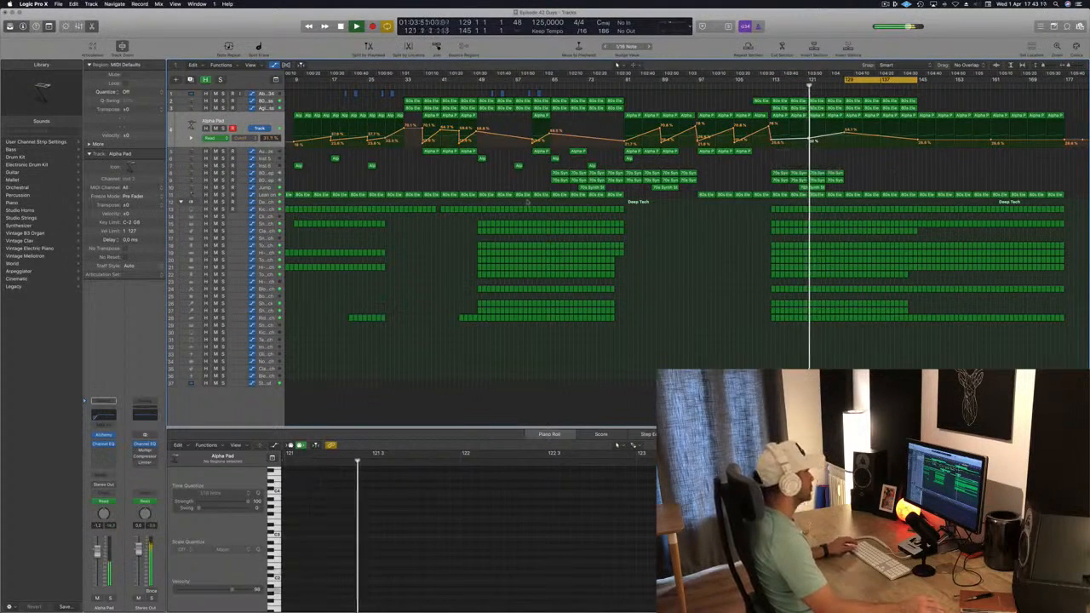
left_click(271, 196)
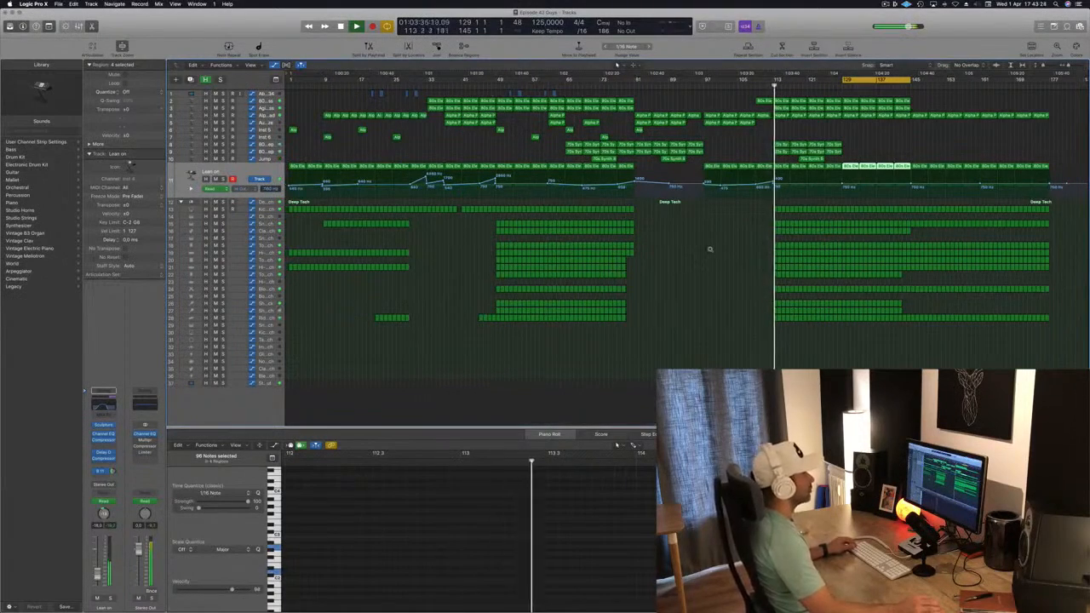
key("super+Right")
key("super+Right")
key("super+Right")
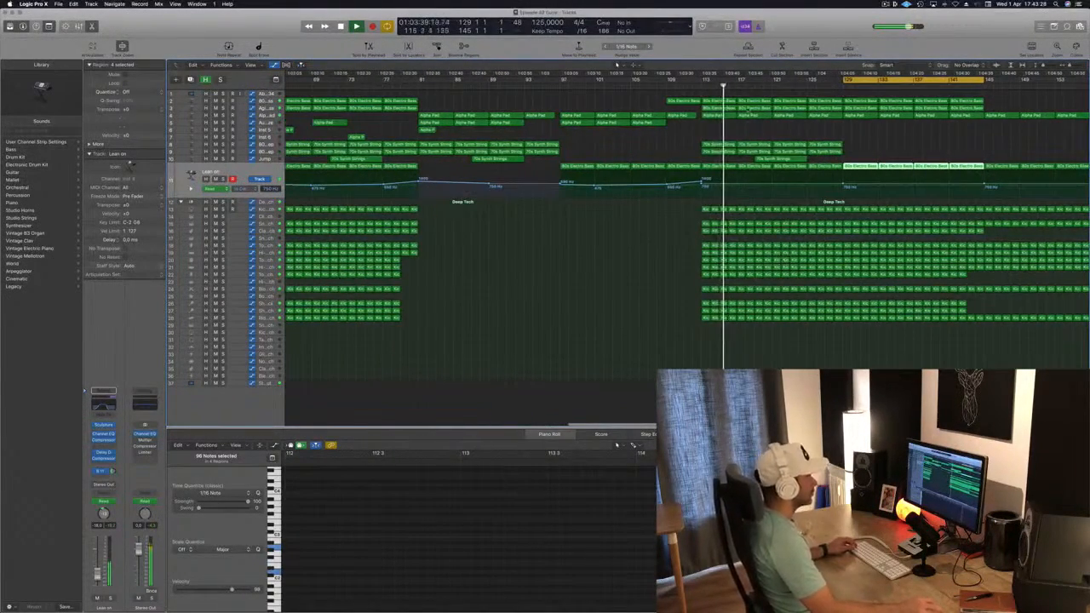
Step: Delete the regions between about bars 113 and 121 on the Tom Low – Deep Tech track and another drum track below it
left_click(691, 84)
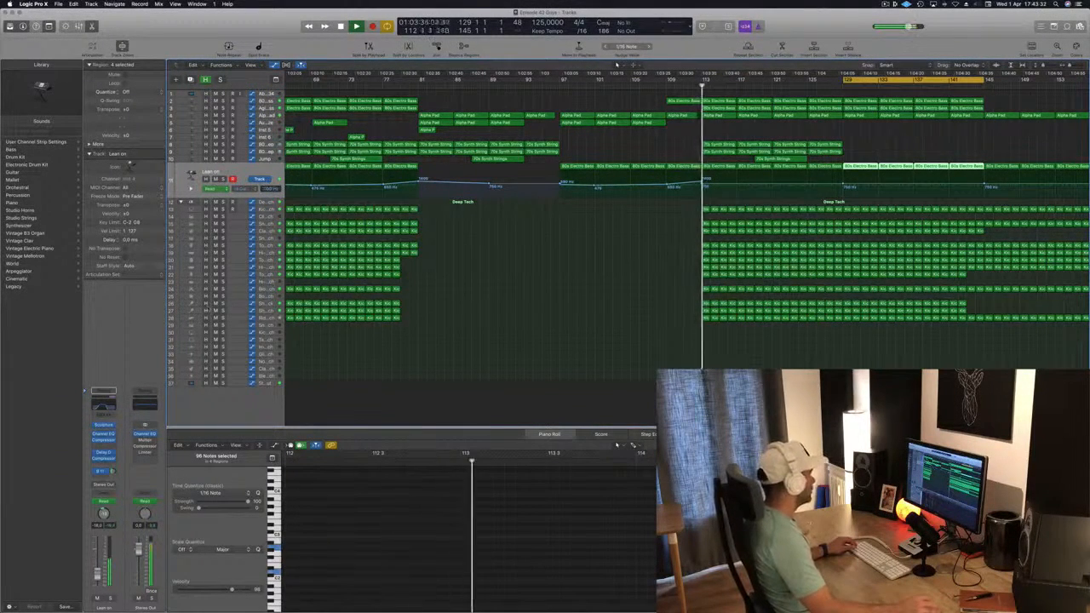
left_click_drag(260, 183, 266, 277)
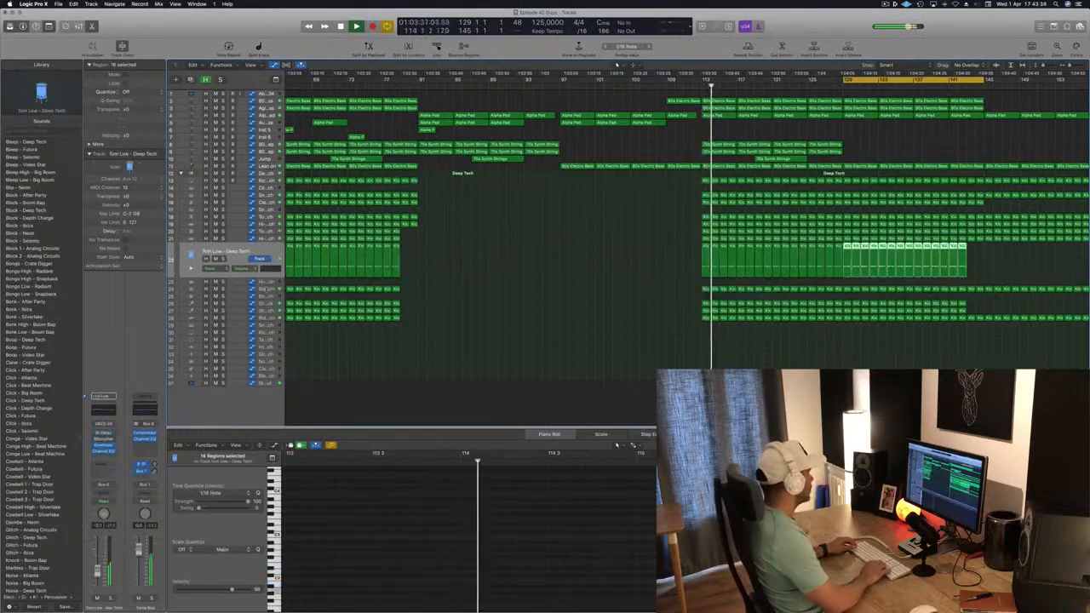
left_click_drag(669, 261, 773, 263)
key("Delete")
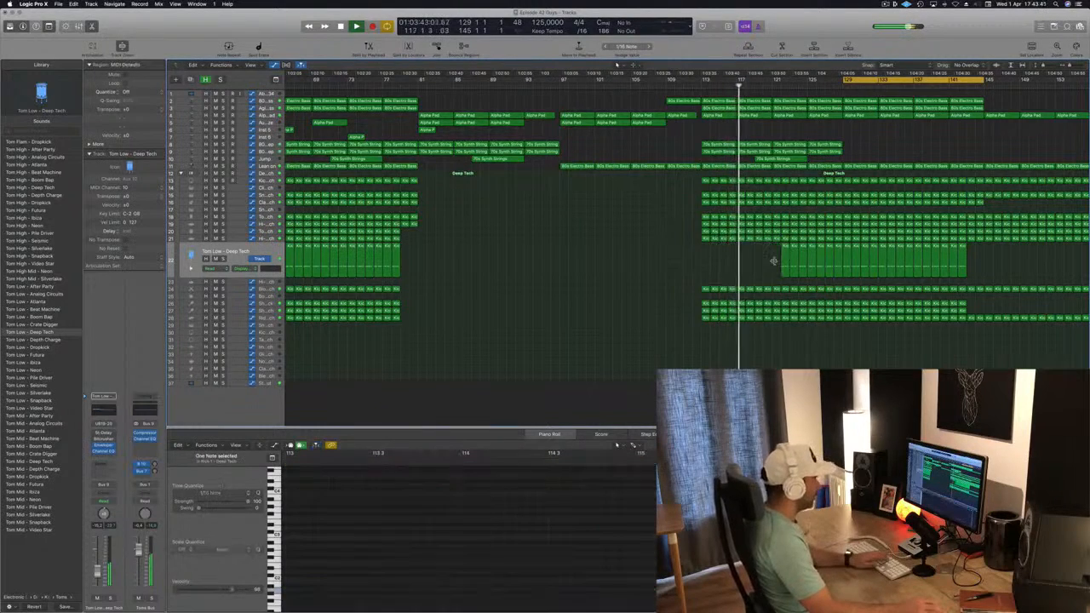
left_click_drag(692, 301, 776, 305)
key("Delete")
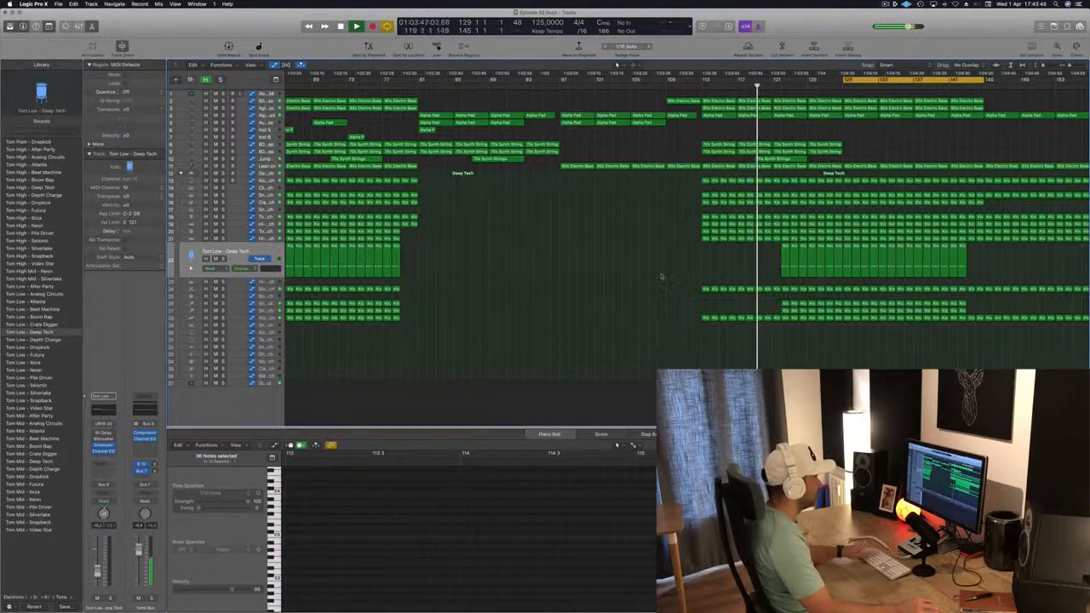
Step: Select all regions and rename them after their tracks' channel strip names, then deselect them
key("super+a")
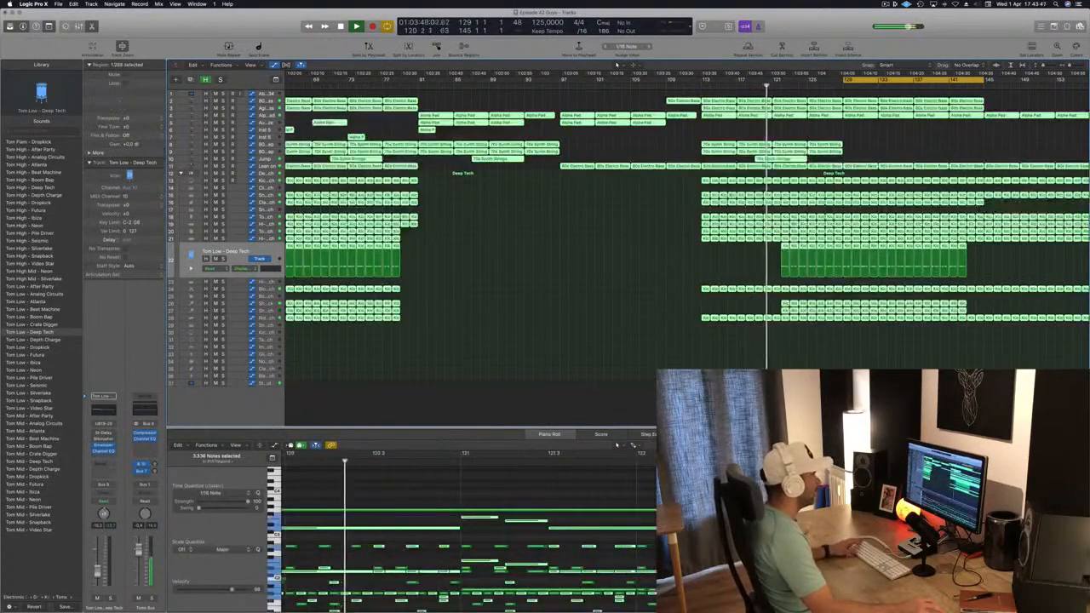
right_click(734, 194)
left_click(753, 198)
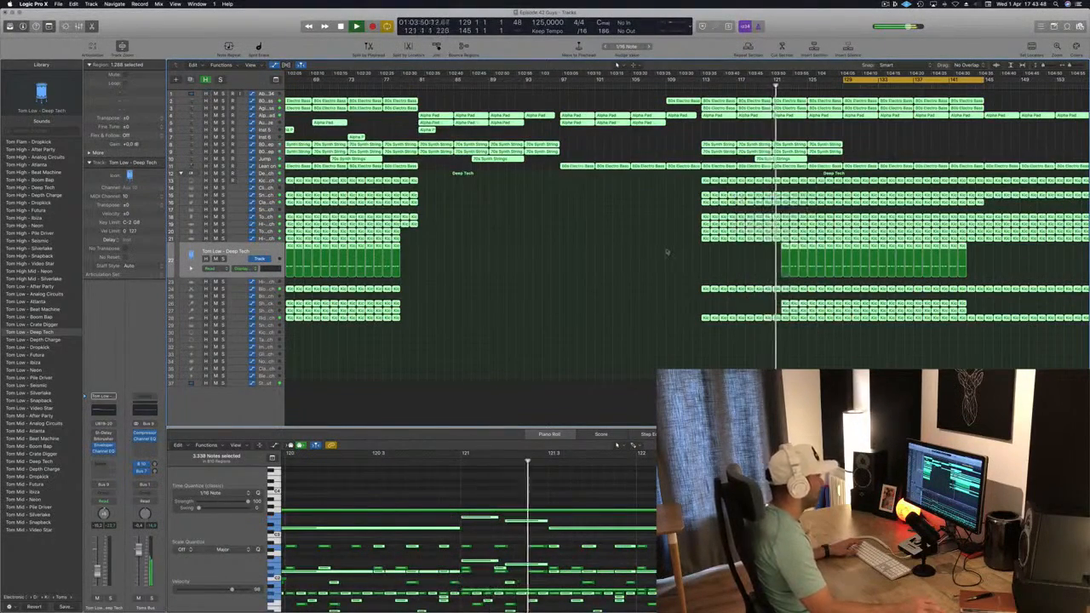
left_click(723, 262)
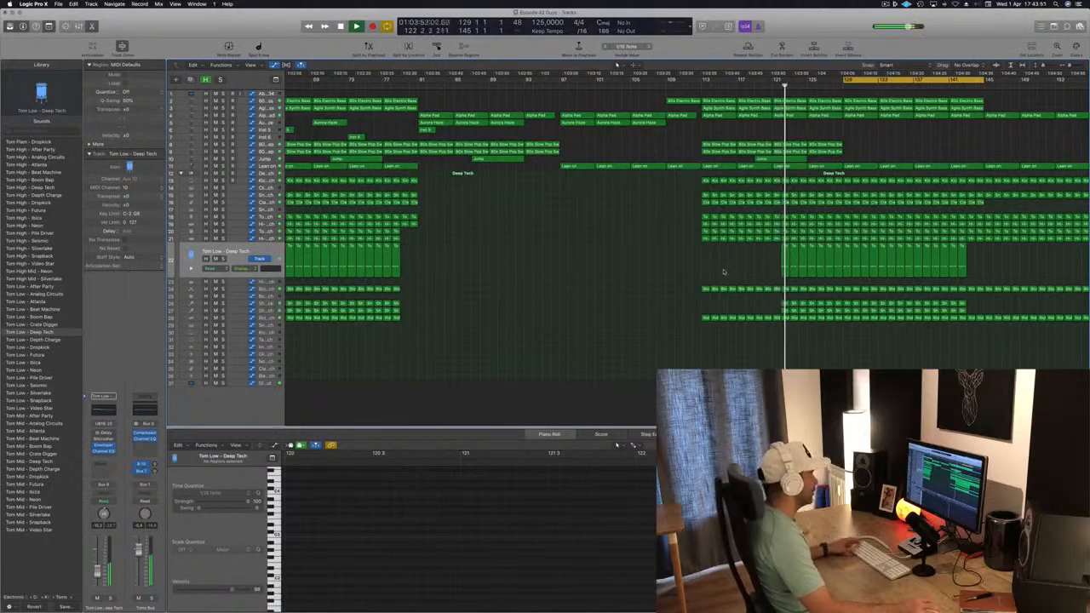
Step: Delete the drum regions between about bars 121 and 129 on the Tom Low – Deep Tech track and the drum track below it
scroll(745, 265, "right", 2)
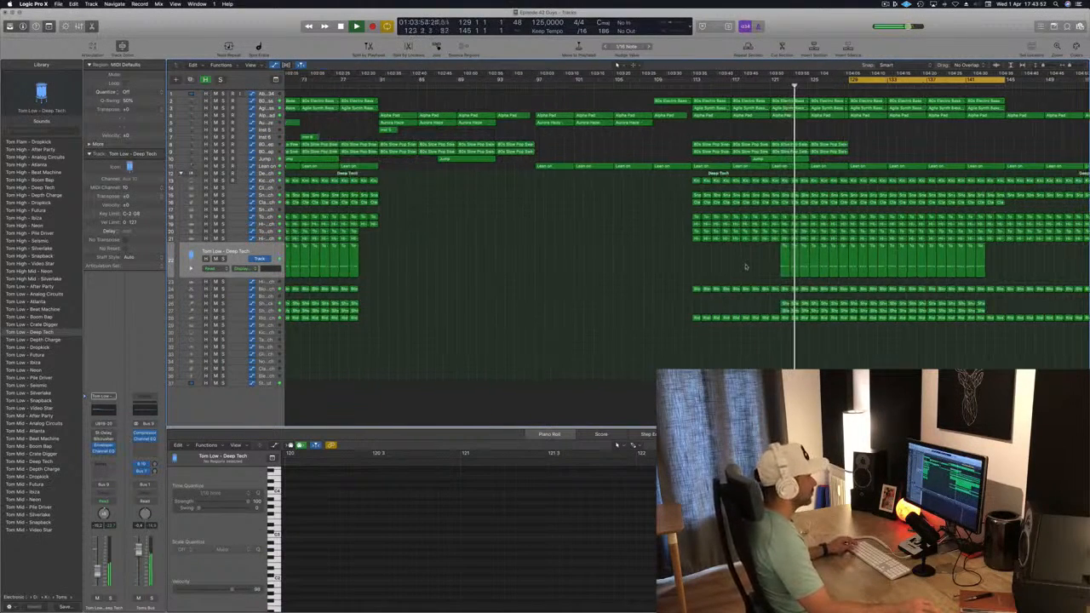
scroll(750, 265, "left", 3)
left_click_drag(758, 261, 841, 266)
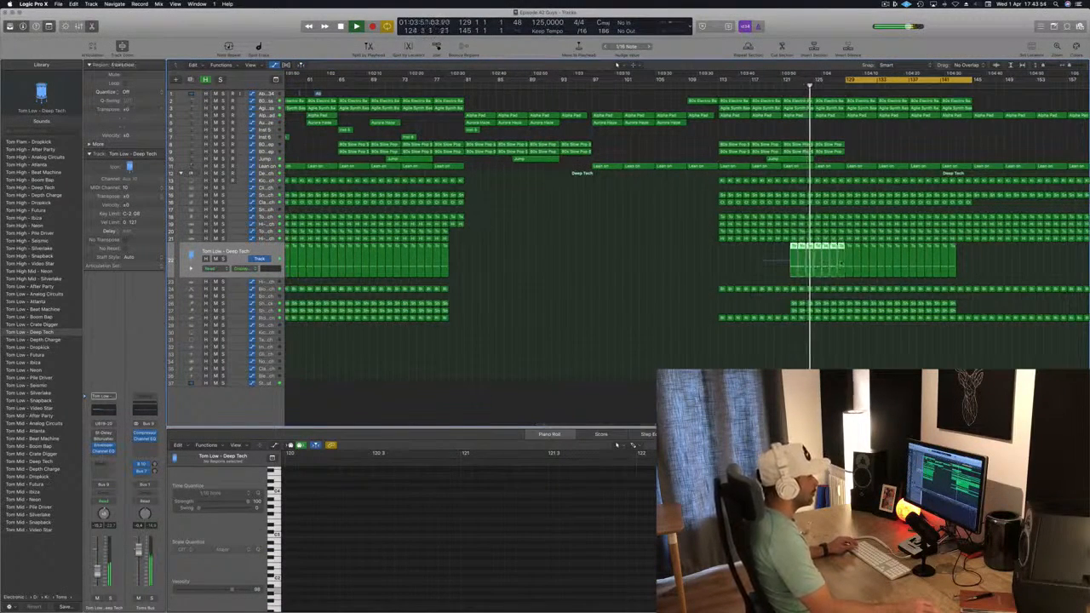
key("Delete")
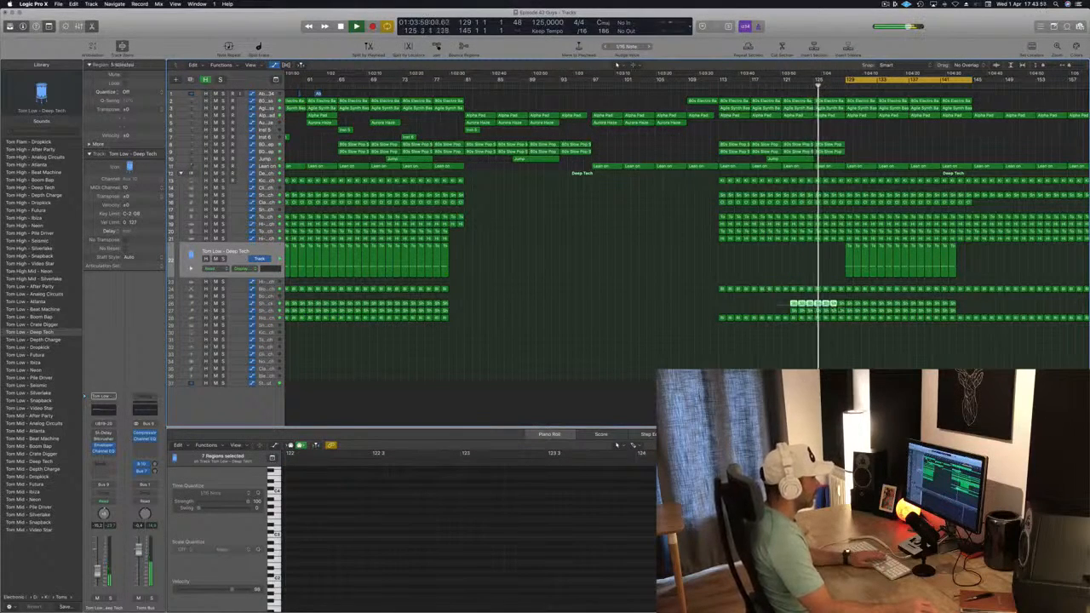
key("Delete")
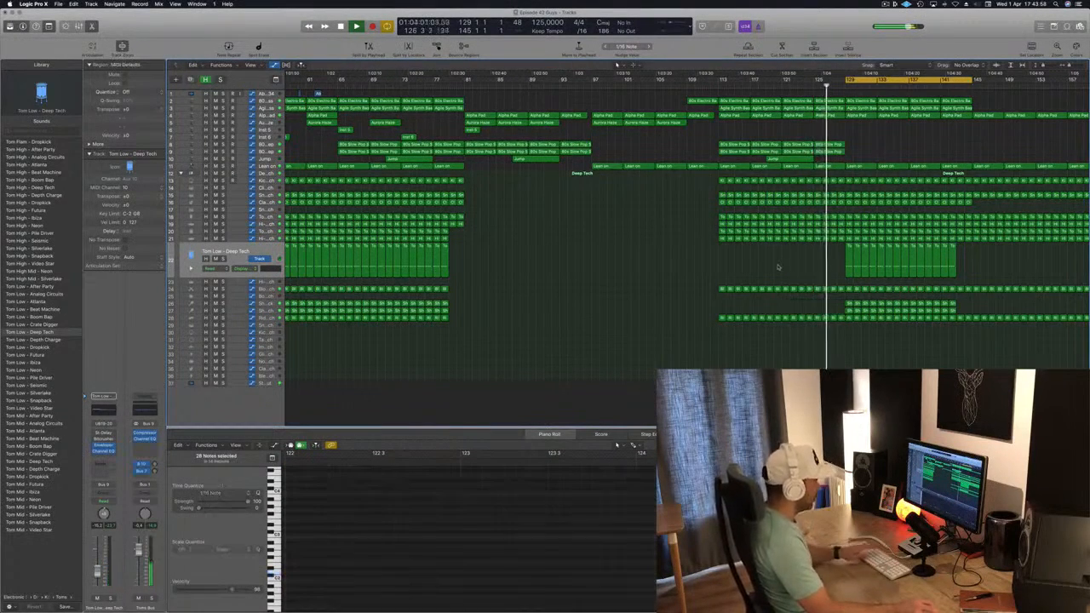
Step: Copy a short one-shot region on an upper synth track to start at bar 129, and save the project
scroll(744, 245, "down", 5)
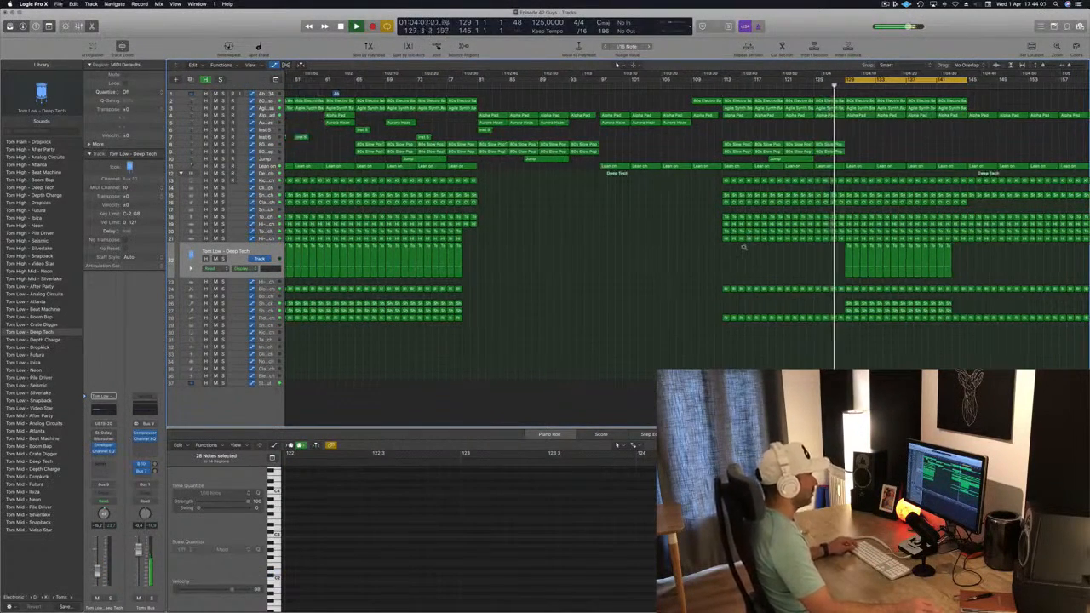
scroll(751, 264, "up", 2)
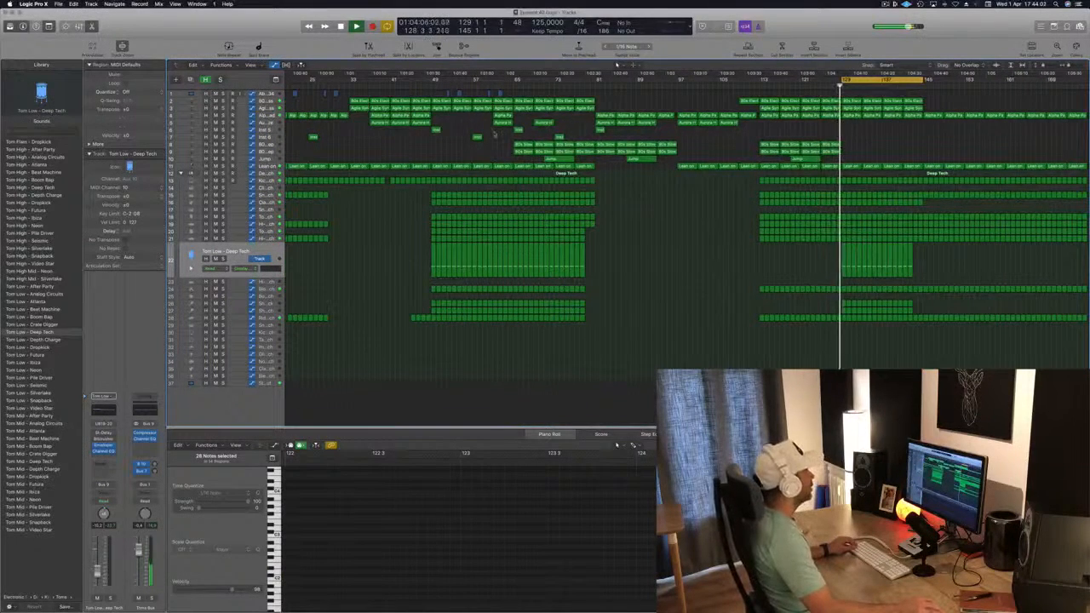
left_click(558, 137)
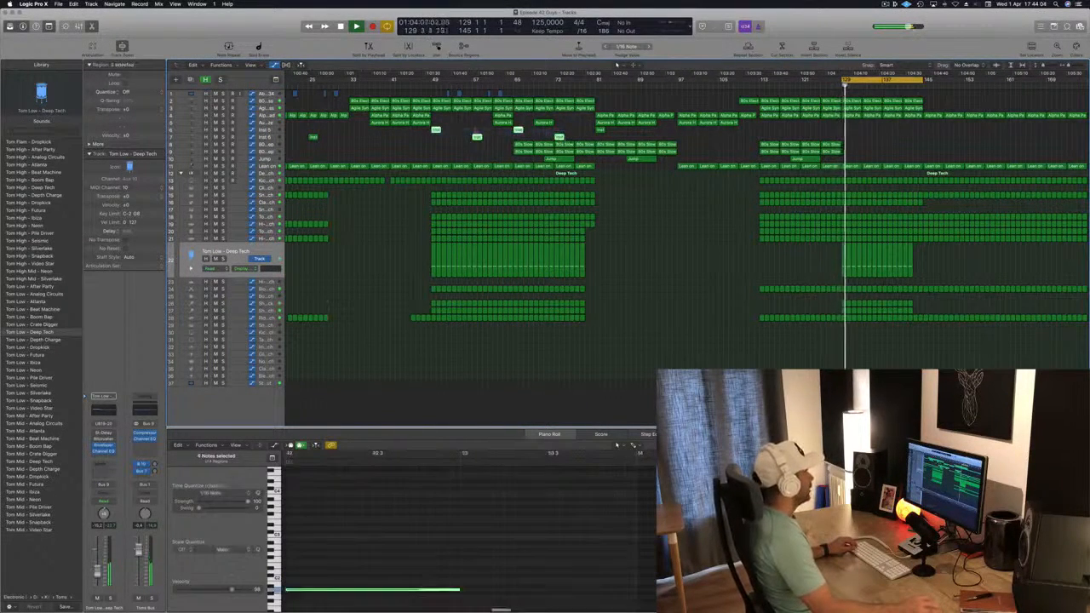
left_click_drag(435, 130, 845, 131)
left_click(834, 87)
key("super+Left")
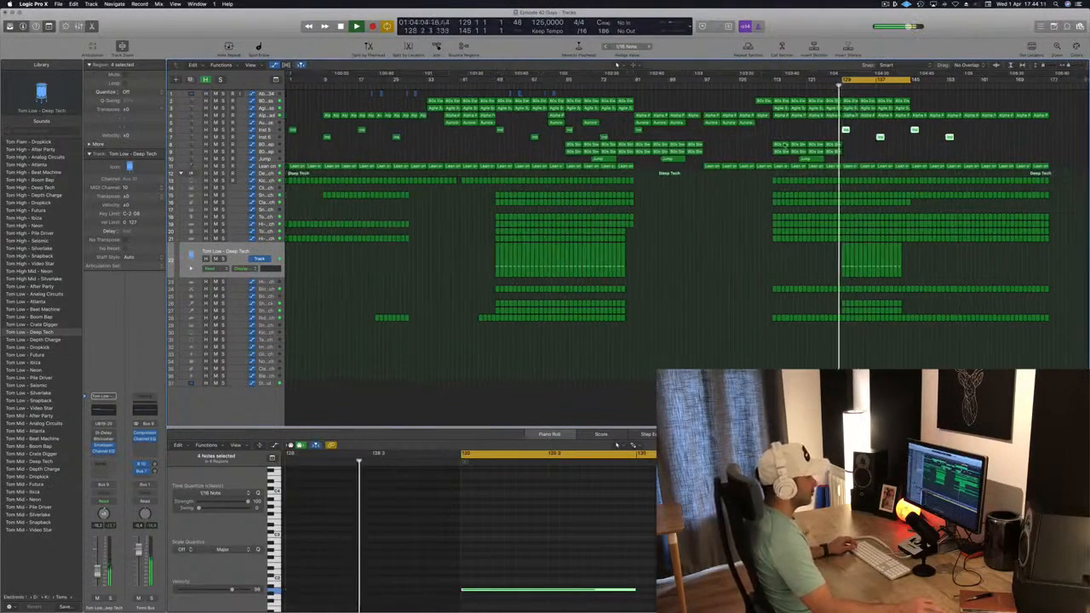
key("super+s")
key("super+Right")
left_click(868, 154)
key("super+Left")
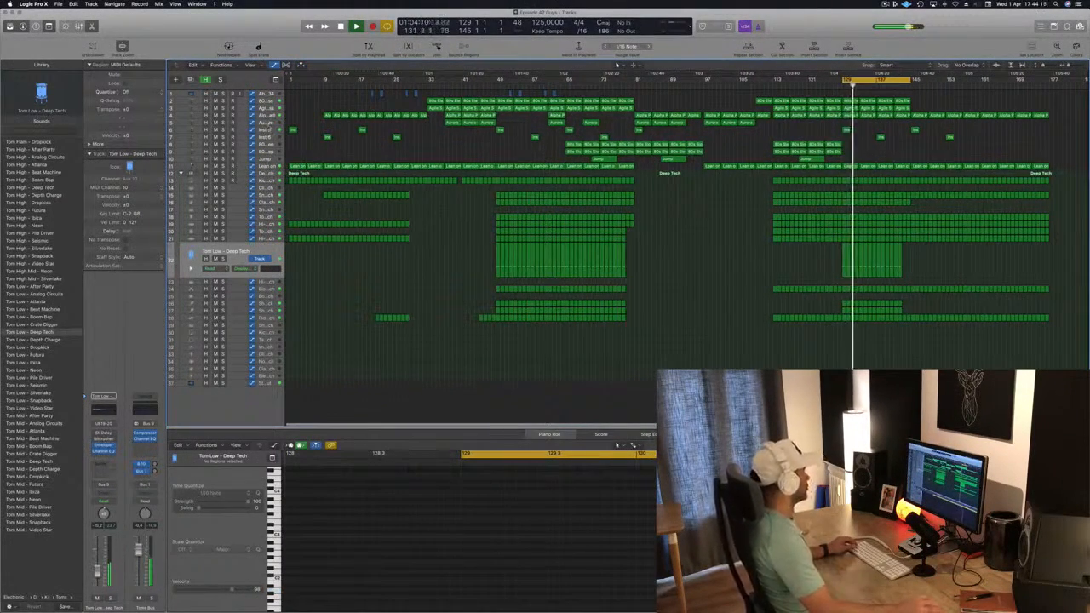
Step: Show the Alpha Pad automation and extend the cycle range to span bars 129 to 176
left_click(270, 116)
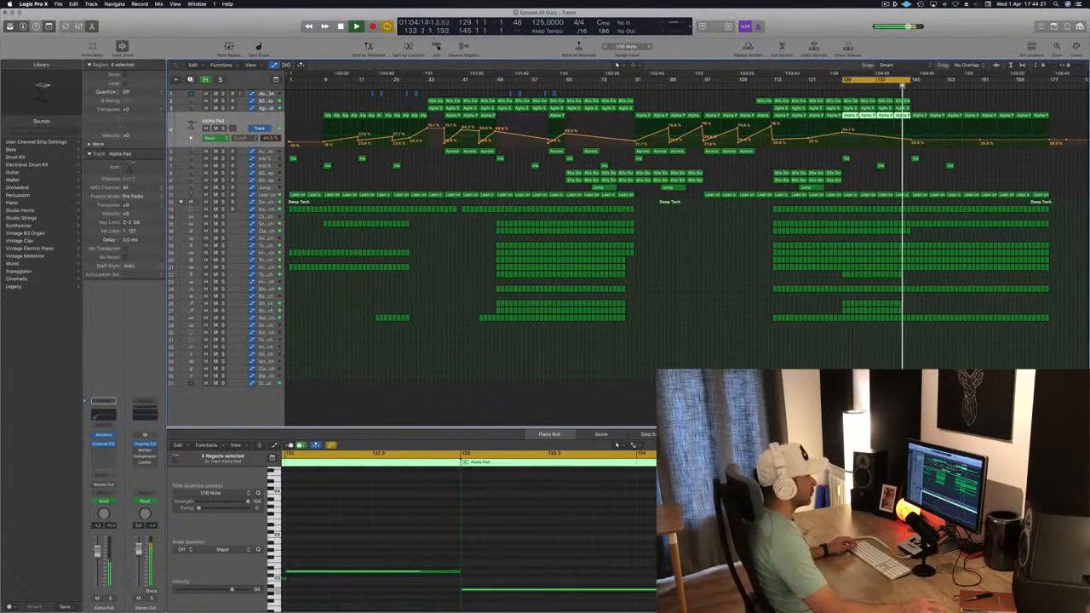
left_click(902, 88)
left_click_drag(909, 80, 1046, 80)
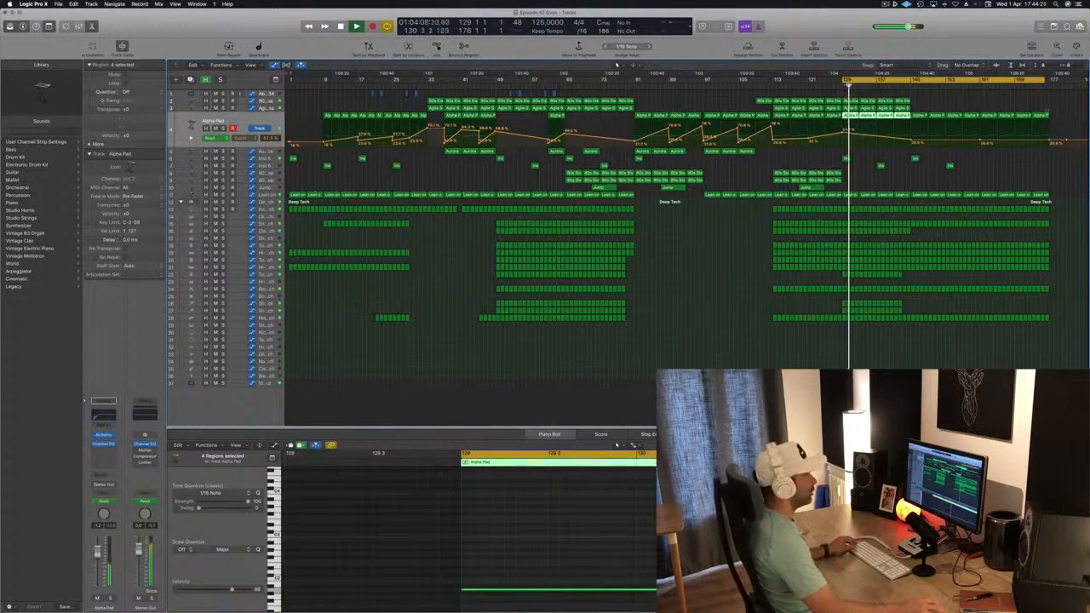
Step: Replace the Alpha Pad regions after bar 145 with a copy of its opening regions and their cutoff automation
left_click_drag(1056, 117, 924, 122)
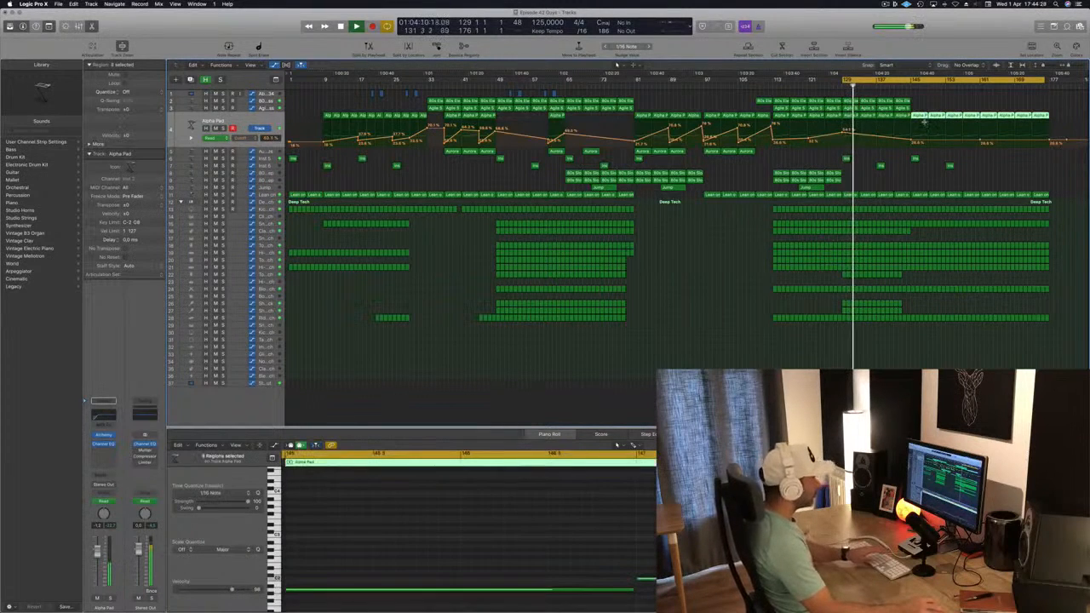
key("Delete")
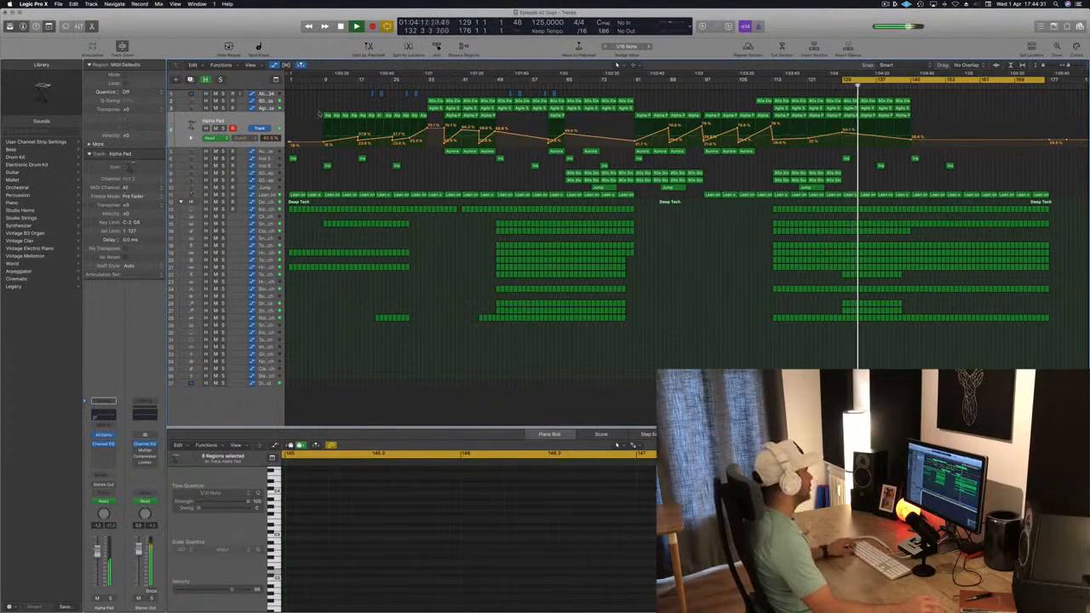
left_click_drag(430, 122, 431, 123)
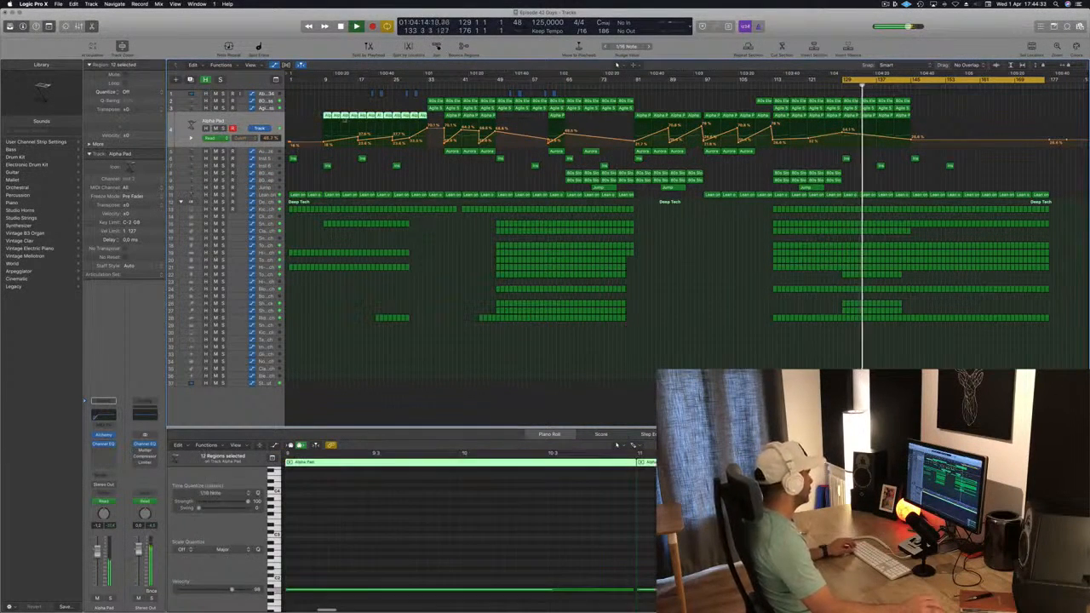
left_click_drag(338, 125, 947, 143)
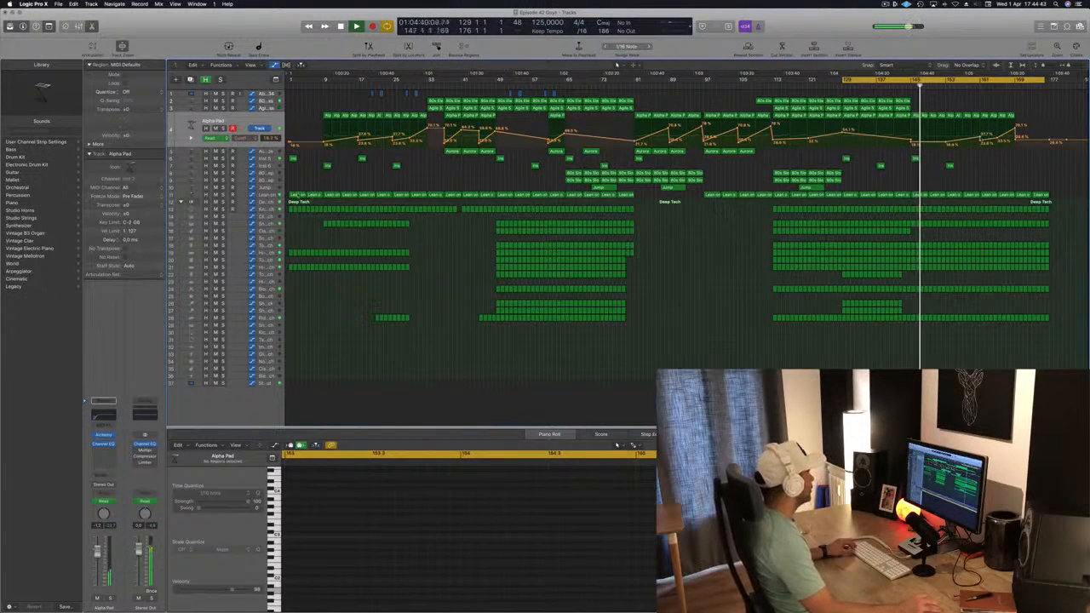
Step: Show the Lean on track's automation and delete its regions after about bar 145
left_click(265, 194)
left_click(867, 85)
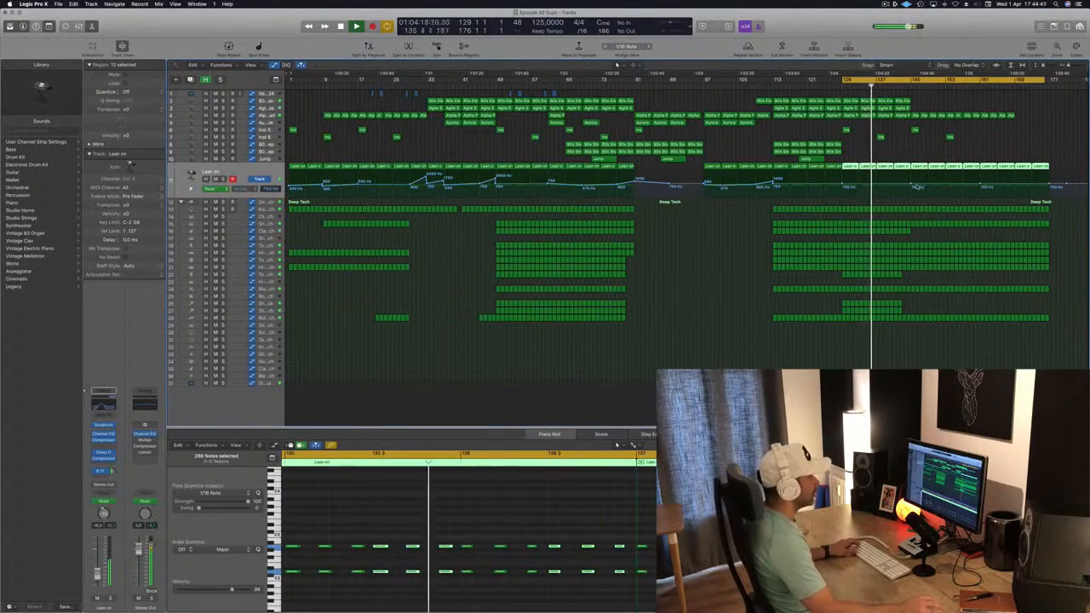
left_click_drag(911, 184, 912, 188)
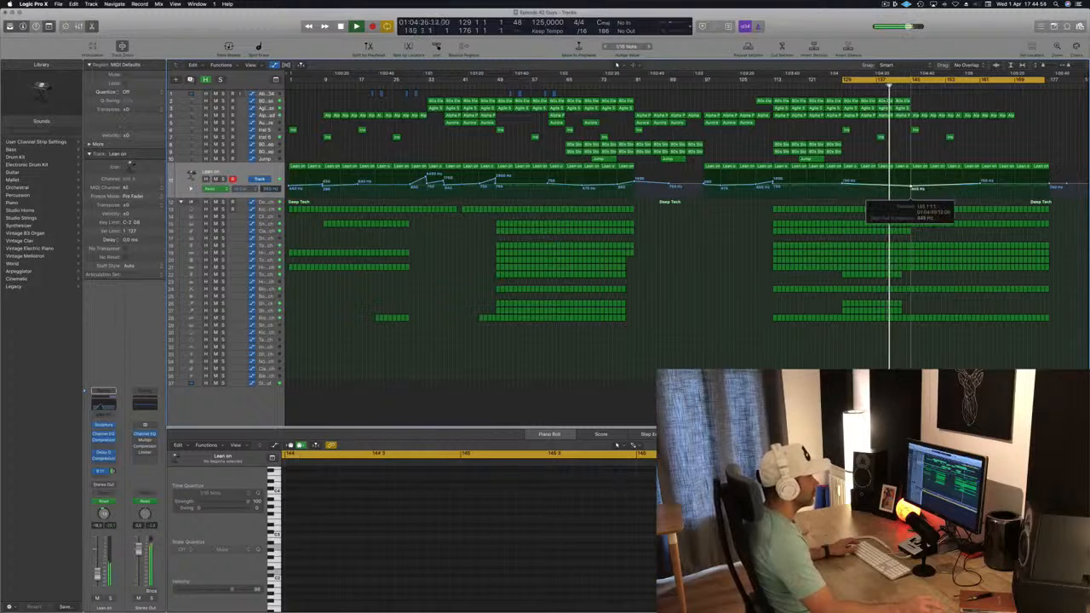
left_click_drag(966, 162, 1073, 167)
key("Delete")
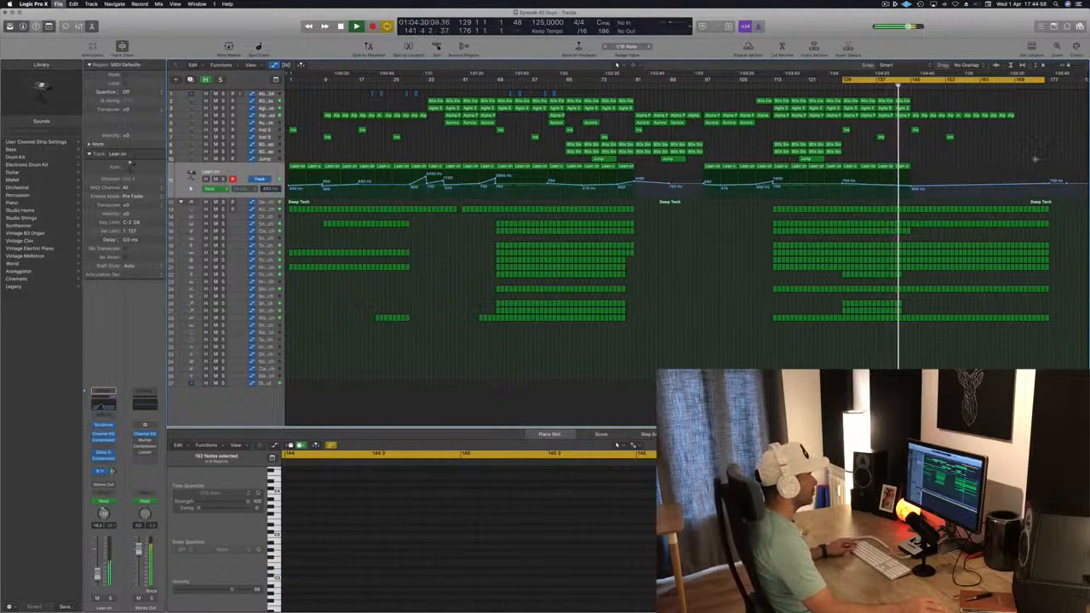
Step: Delete the last Alpha Pad regions near the end of the song and save the project
scroll(952, 240, "up", 5)
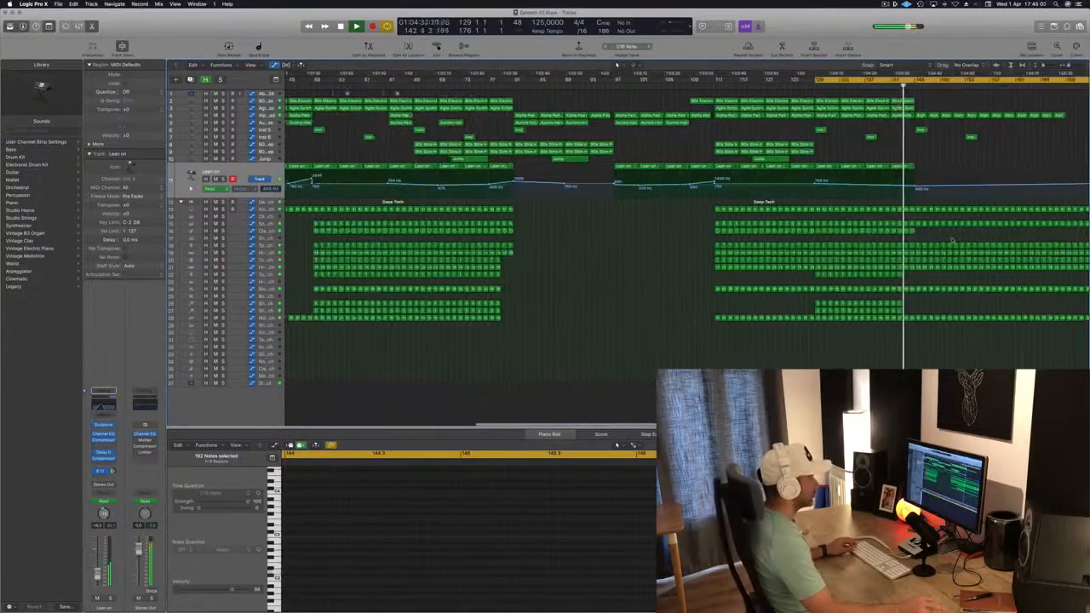
scroll(952, 240, "up", 2)
scroll(952, 240, "down", 5)
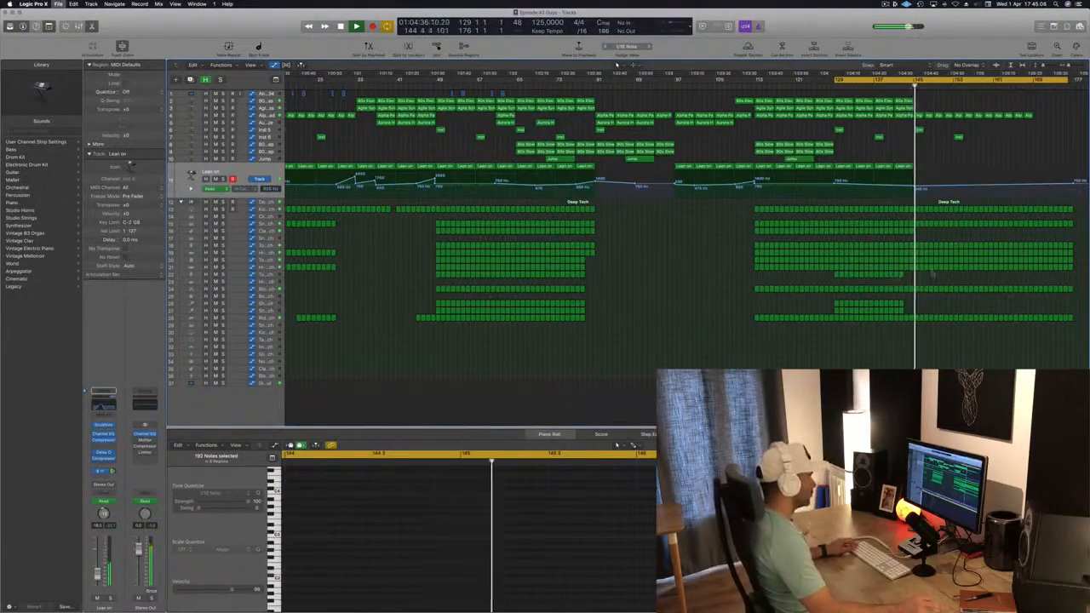
scroll(909, 251, "down", 2)
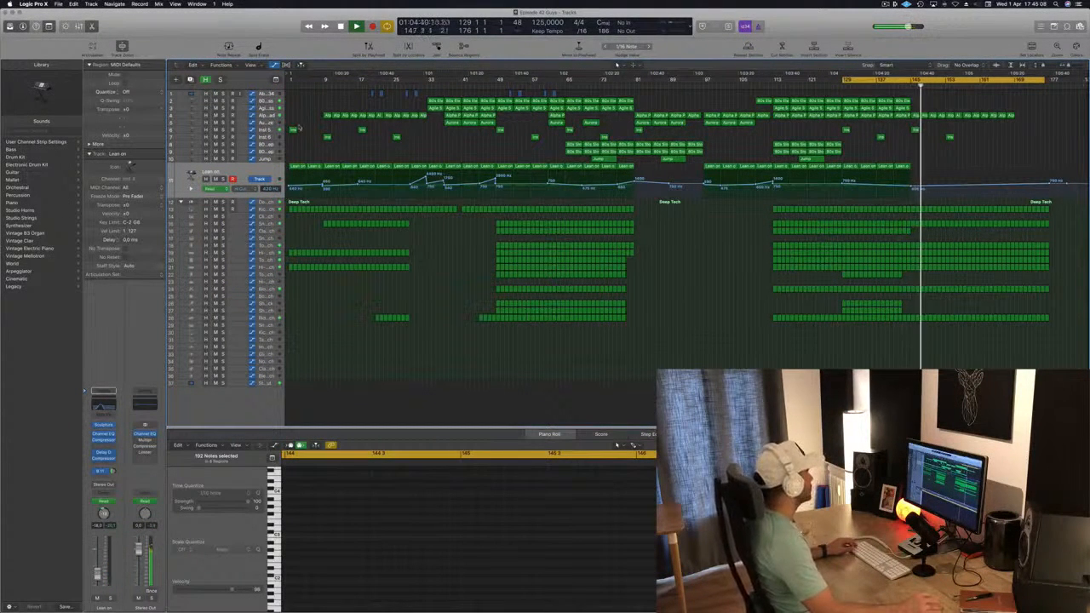
left_click(267, 116)
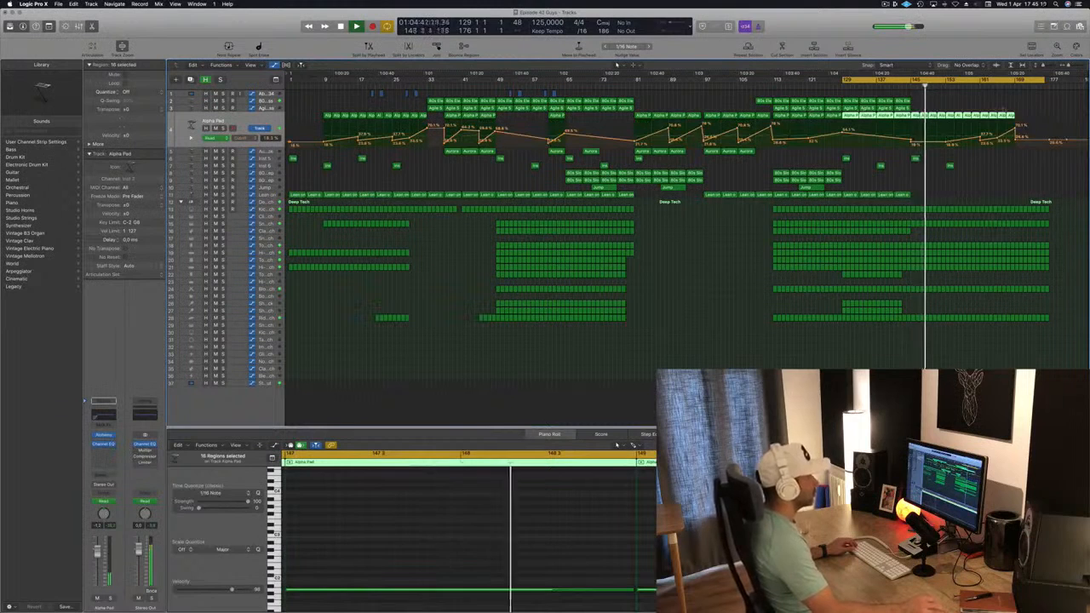
left_click(992, 116)
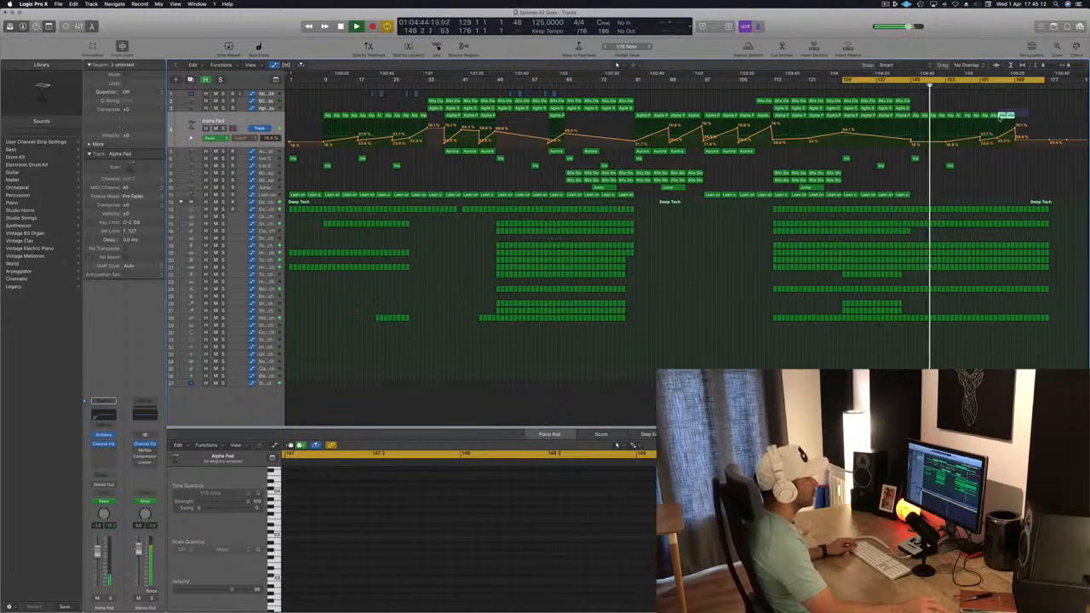
left_click_drag(982, 119, 981, 118)
key("Delete")
key("super+s")
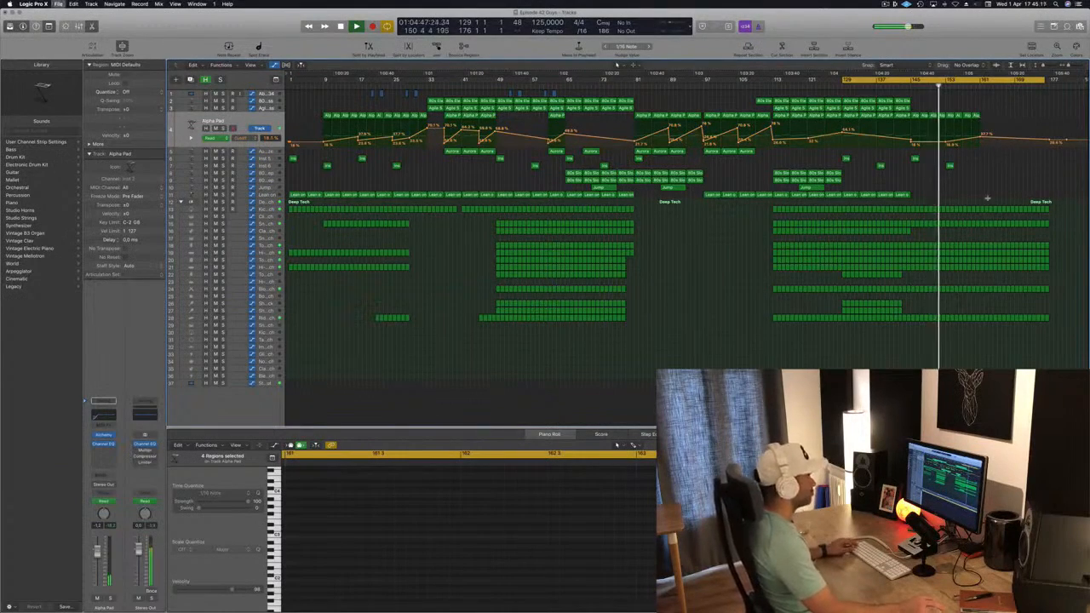
Step: Copy two short one-shot regions on the upper synth tracks to later bars near the song's end
key("super+Right")
key("super+Right")
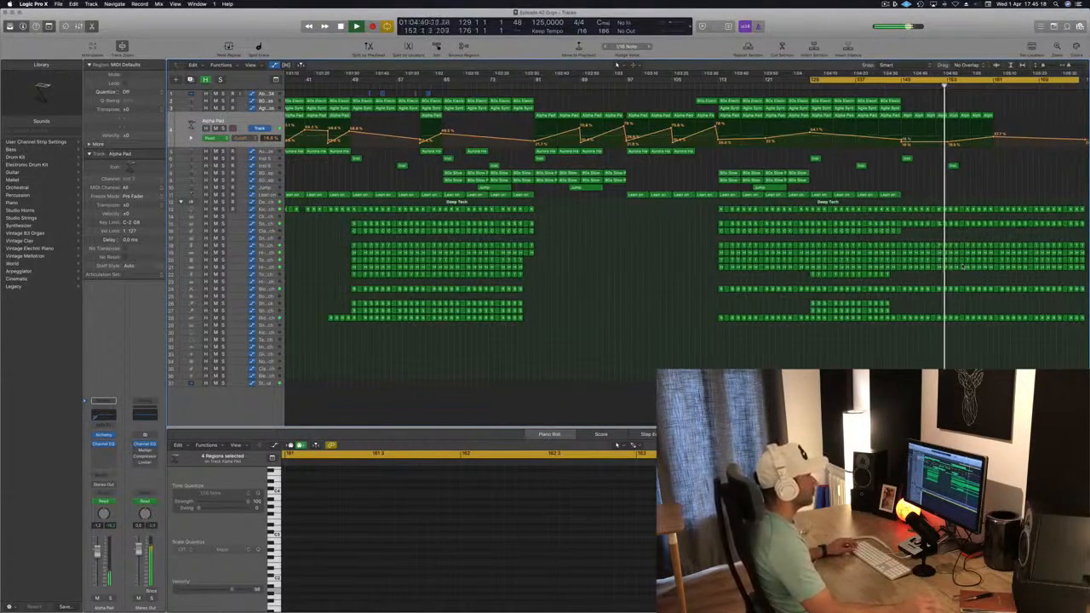
key("super+Left")
left_click_drag(890, 154, 986, 172)
left_click_drag(917, 160, 997, 161)
scroll(984, 176, "down", 2)
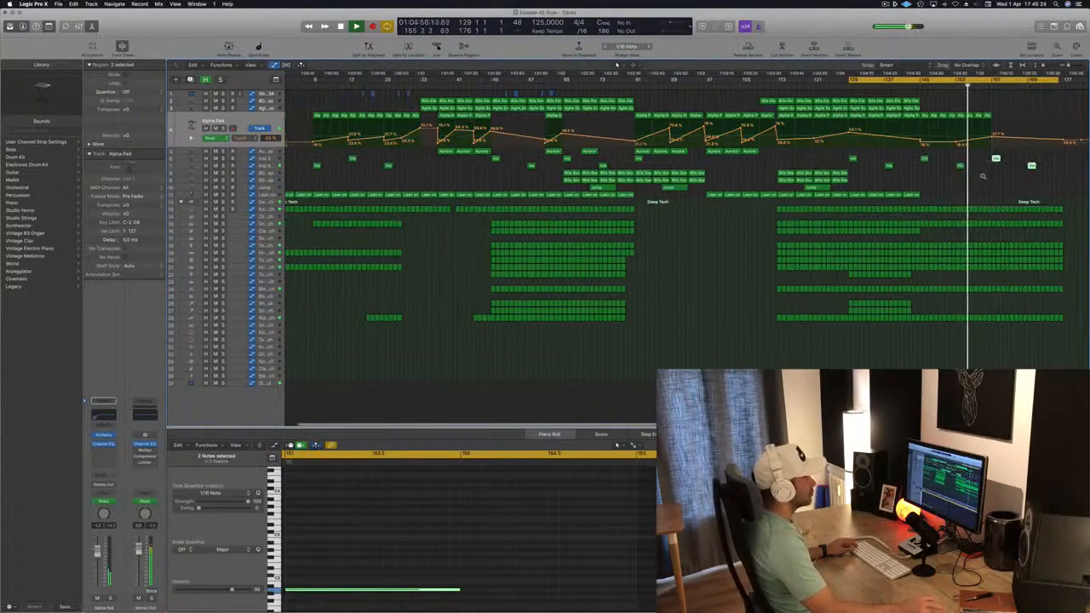
scroll(983, 176, "down", 1)
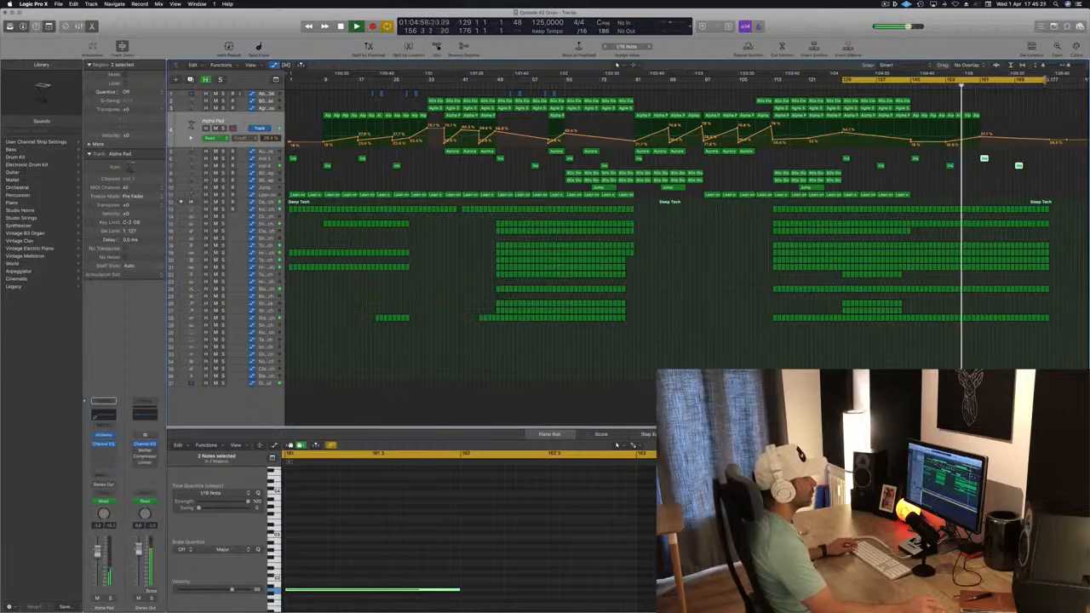